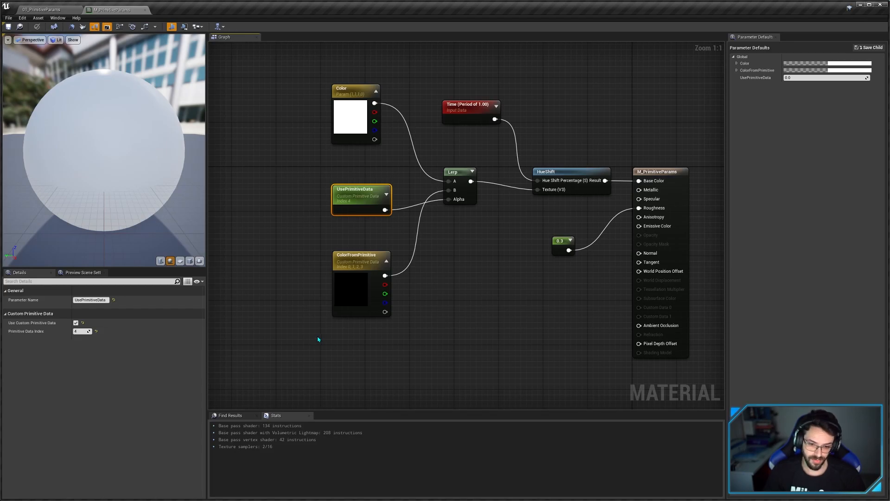
Step: Close the M_PrimitiveParams material and open the Use Primitive Data function from the level blueprint
{"action": "right_click_drag", "start_coordinate": [318, 340], "coordinate": [302, 311]}
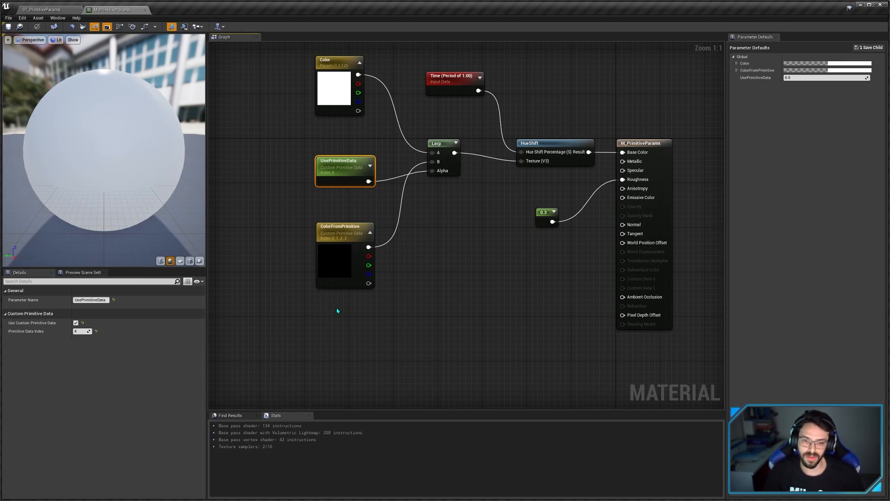
{"action": "right_click_drag", "start_coordinate": [334, 308], "coordinate": [396, 334]}
{"action": "left_click", "coordinate": [145, 9]}
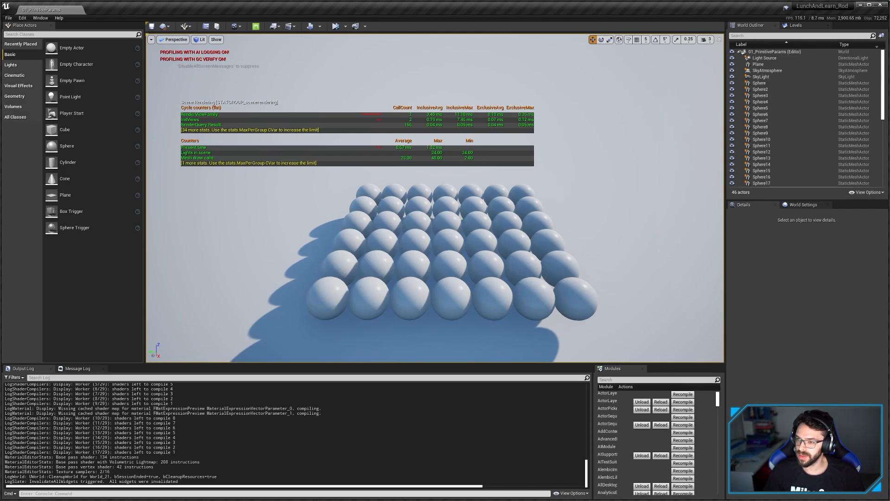
{"action": "left_click", "coordinate": [274, 26]}
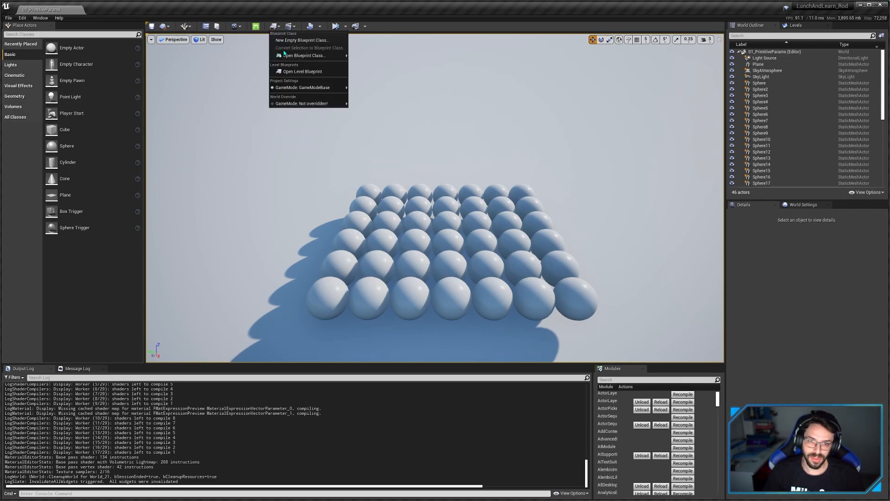
{"action": "mouse_move", "coordinate": [295, 88]}
{"action": "left_click", "coordinate": [299, 72]}
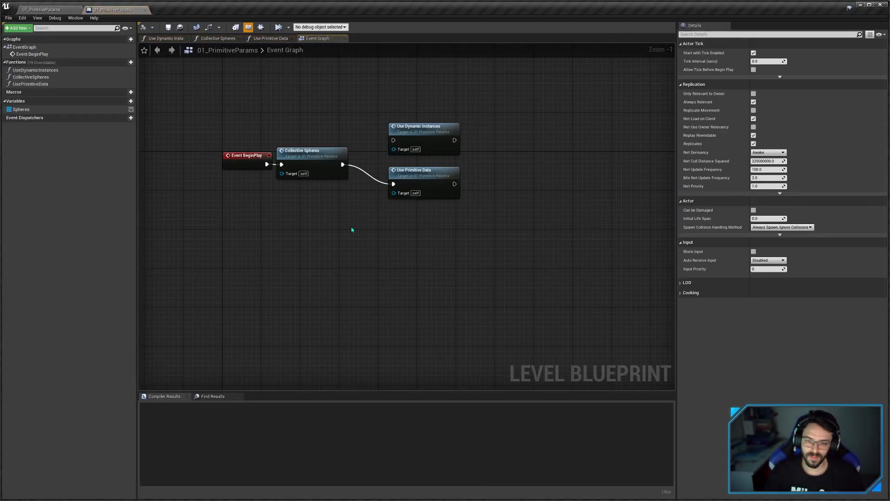
{"action": "double_click", "coordinate": [424, 173]}
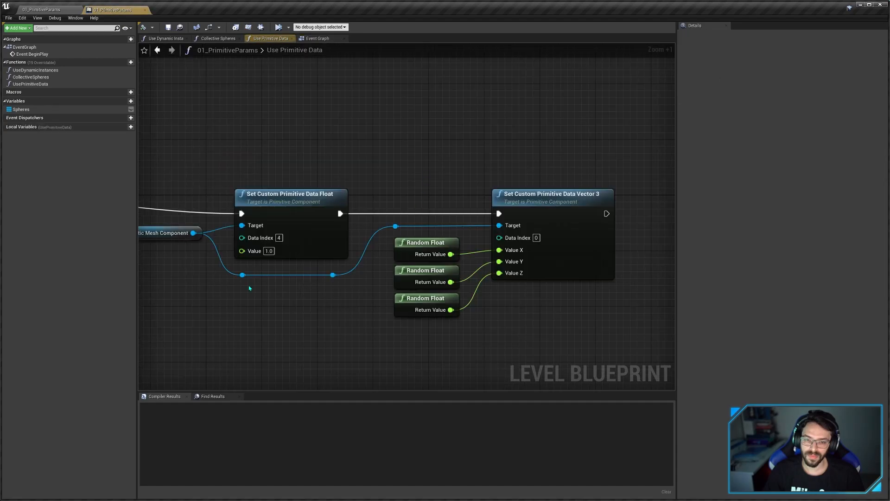
Step: Examine the Static Mesh Component reference and the Set Custom Primitive Data Float node in the function graph
{"action": "right_click_drag", "start_coordinate": [248, 284], "coordinate": [419, 290]}
{"action": "scroll", "coordinate": [394, 292], "scroll_direction": "down", "scroll_amount": 3}
{"action": "scroll", "coordinate": [340, 267], "scroll_direction": "up", "scroll_amount": 2}
{"action": "right_click_drag", "start_coordinate": [340, 267], "coordinate": [327, 260]}
{"action": "left_click", "coordinate": [316, 251]}
{"action": "right_click_drag", "start_coordinate": [444, 233], "coordinate": [295, 216]}
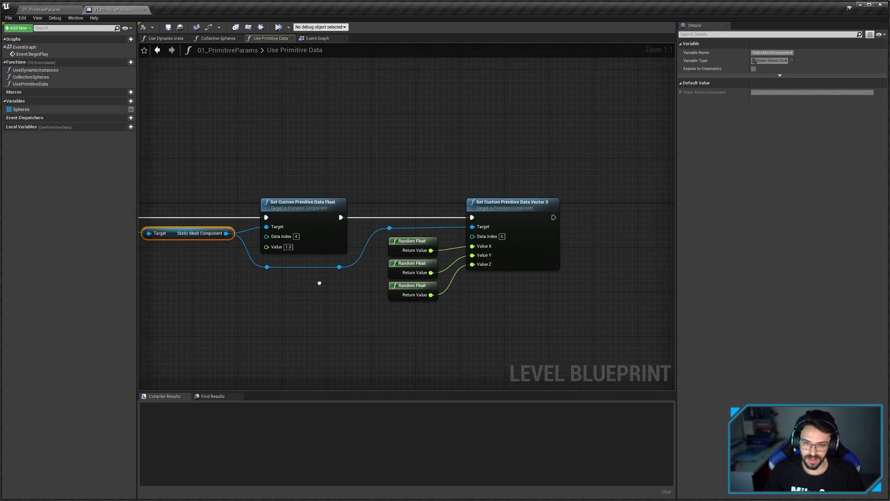
{"action": "left_click", "coordinate": [294, 222]}
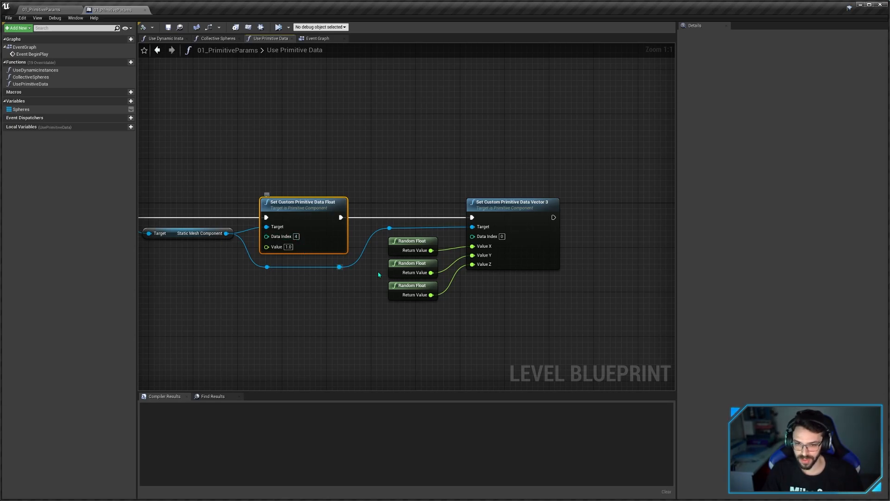
Step: Examine the Set Custom Primitive Data Vector 3 node and its three Random Float inputs, and close the level blueprint
{"action": "left_click", "coordinate": [488, 297]}
{"action": "scroll", "coordinate": [487, 297], "scroll_direction": "up", "scroll_amount": 1}
{"action": "right_click_drag", "start_coordinate": [471, 281], "coordinate": [441, 293]}
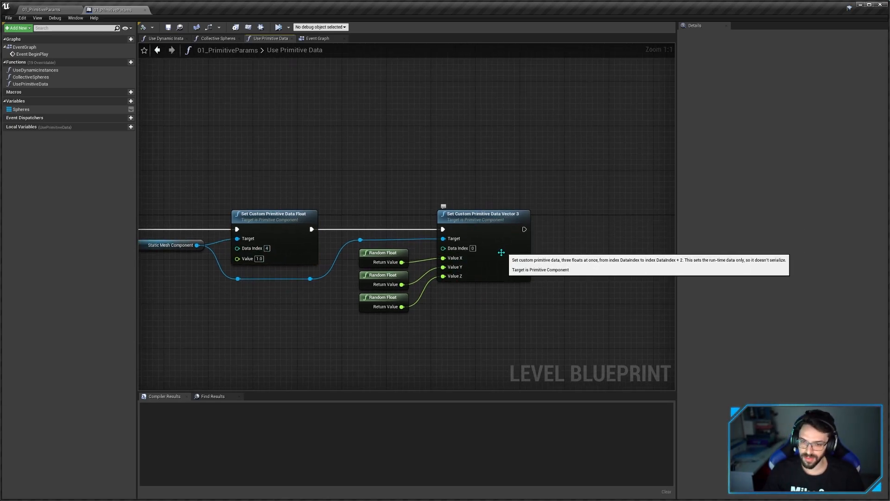
{"action": "scroll", "coordinate": [492, 251], "scroll_direction": "up", "scroll_amount": 2}
{"action": "right_click_drag", "start_coordinate": [493, 250], "coordinate": [498, 230]}
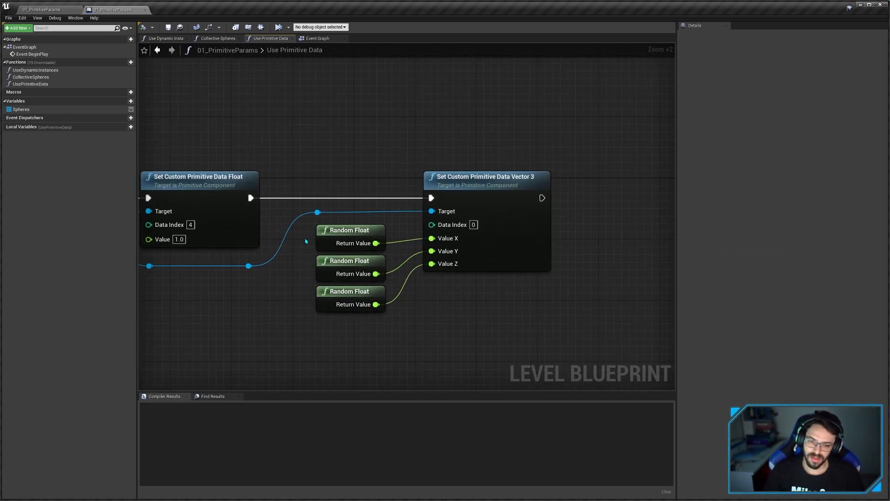
{"action": "left_click_drag", "start_coordinate": [305, 241], "coordinate": [397, 307]}
{"action": "left_click", "coordinate": [488, 263]}
{"action": "left_click", "coordinate": [366, 203]}
{"action": "middle_click", "coordinate": [119, 10]}
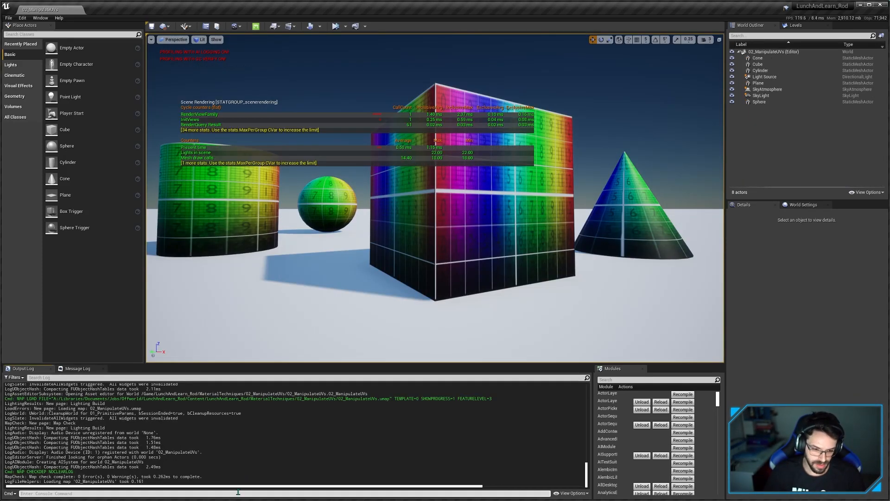
Step: Hide the statistics overlay in the 02_ManipulateUVs level with the console command "stat none"
{"action": "type", "text": "stat no"}
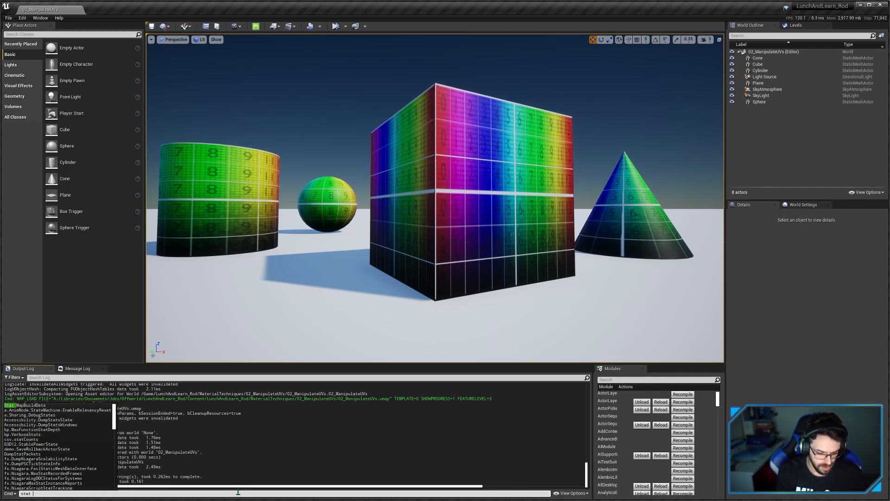
{"action": "type", "text": "ne"}
{"action": "key", "text": "Return"}
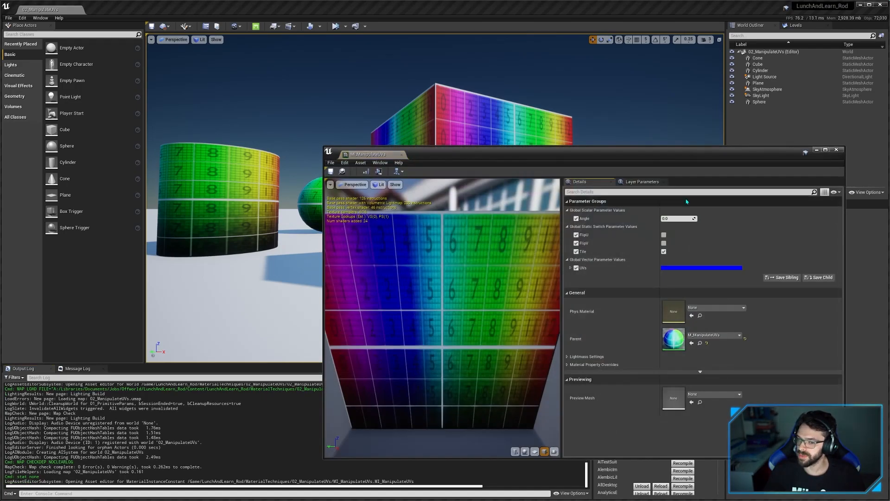
Step: Shift the MI_ManipulateUVs window clear of the large cube and toggle FlipU on and off, making the level viewport fullscreen
{"action": "left_click_drag", "start_coordinate": [605, 154], "coordinate": [654, 177]}
{"action": "left_click_drag", "start_coordinate": [372, 169], "coordinate": [578, 239]}
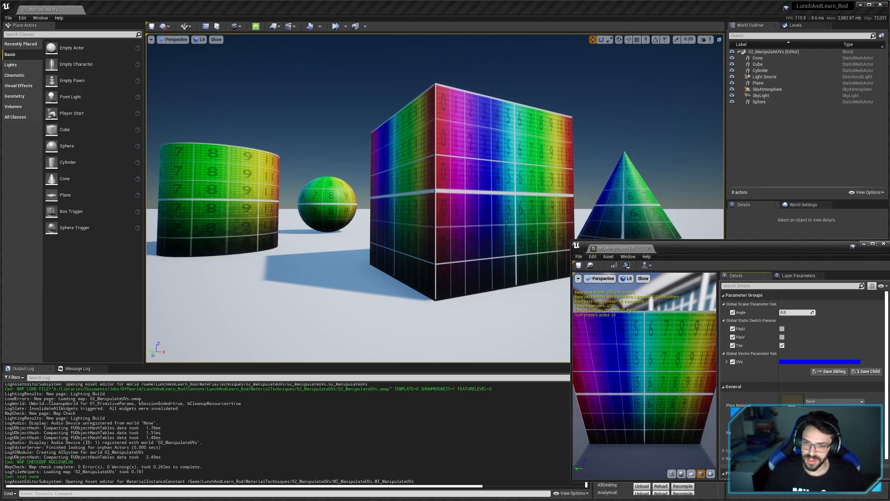
{"action": "left_click", "coordinate": [782, 329]}
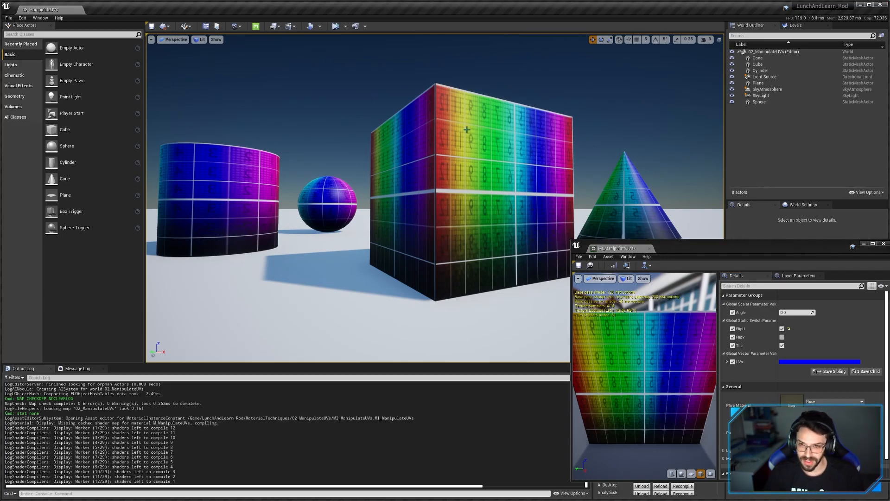
{"action": "key", "text": "F11"}
{"action": "left_click", "coordinate": [782, 329]}
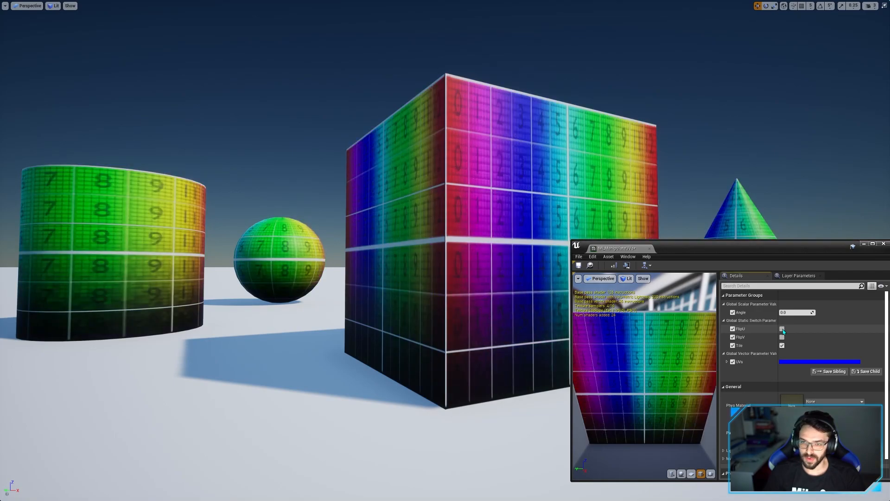
Step: Try FlipV alone and FlipU together with FlipV, and switch both parameters back off
{"action": "left_click", "coordinate": [782, 338]}
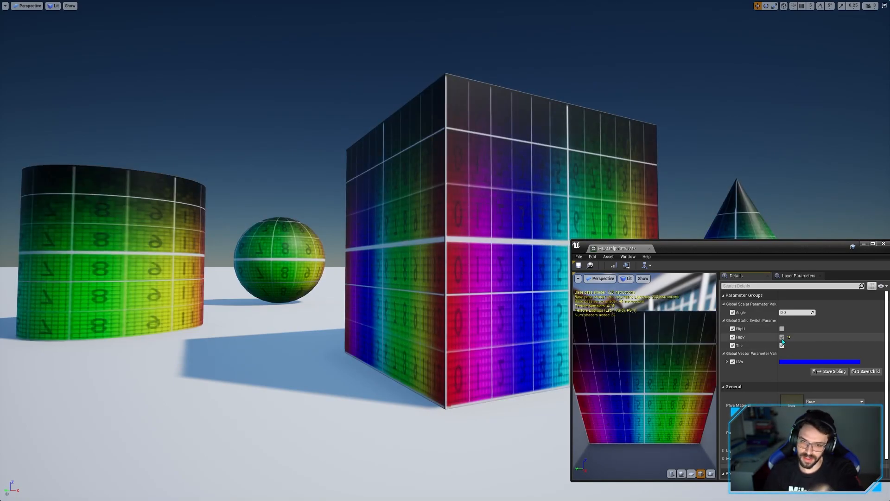
{"action": "left_click", "coordinate": [783, 338]}
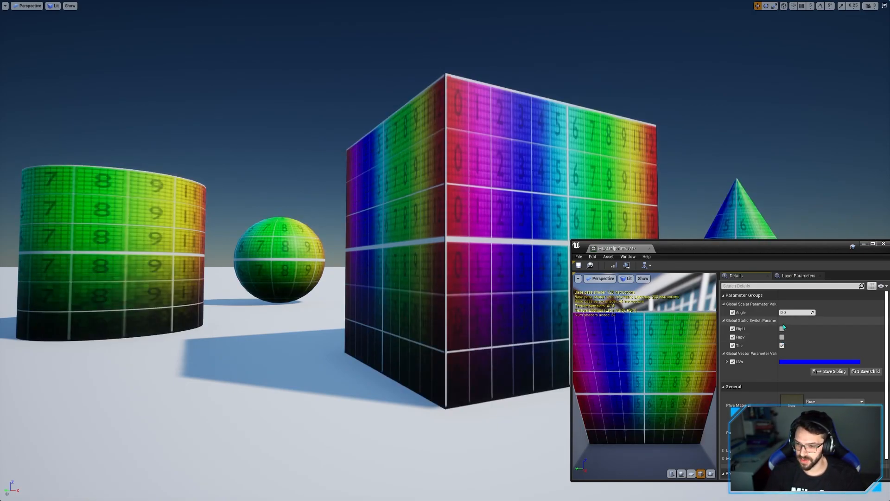
{"action": "left_click", "coordinate": [783, 329]}
{"action": "left_click", "coordinate": [783, 337]}
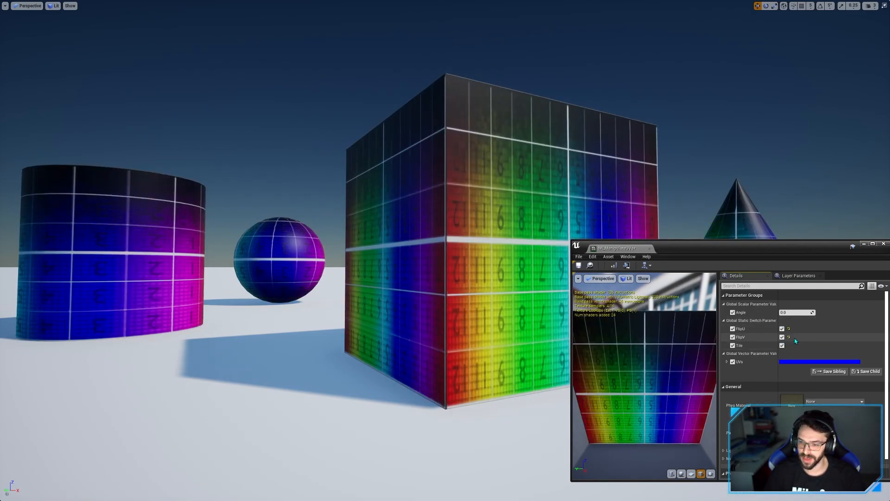
{"action": "left_click", "coordinate": [782, 337]}
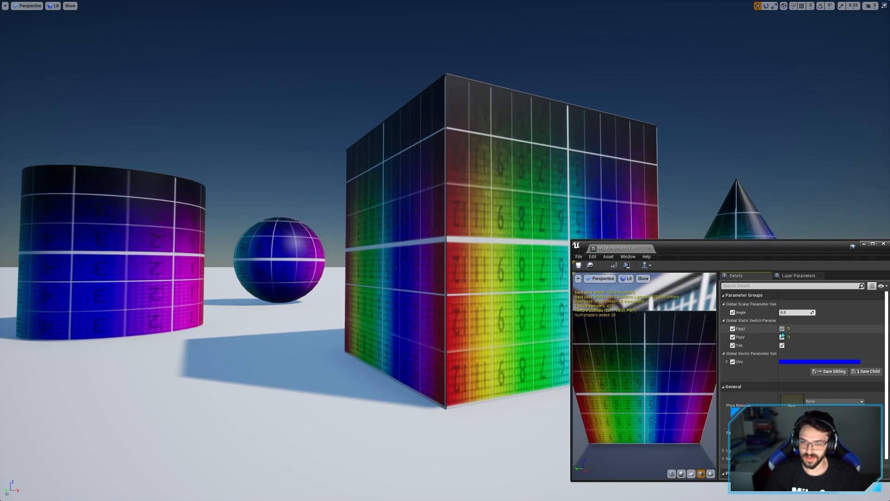
{"action": "left_click", "coordinate": [782, 329]}
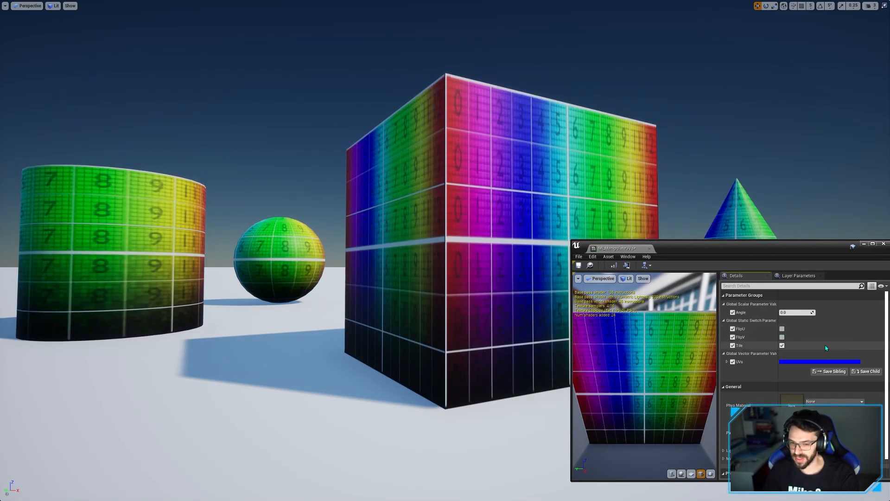
Step: Try the texture Angle at 180 and at other rotations, and return it to 0
{"action": "left_click", "coordinate": [795, 312]}
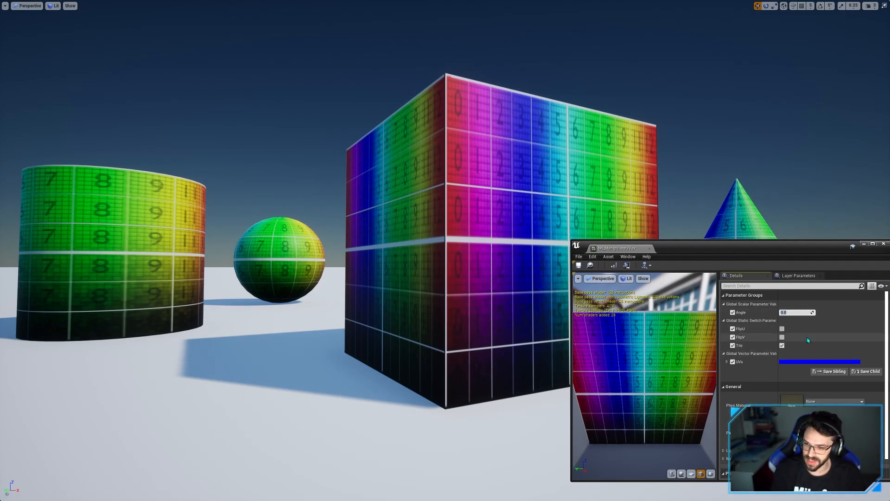
{"action": "type", "text": "180"}
{"action": "key", "text": "Return"}
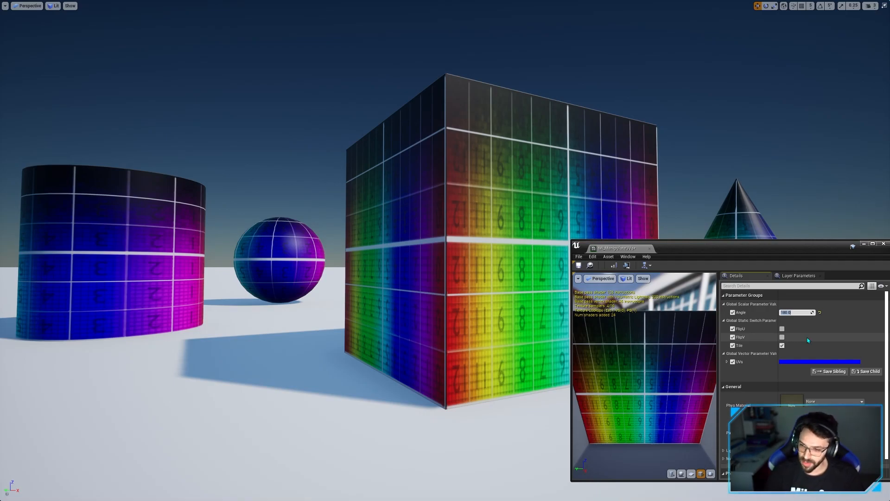
{"action": "left_click_drag", "start_coordinate": [797, 312], "coordinate": [748, 312]}
{"action": "left_click", "coordinate": [797, 312]}
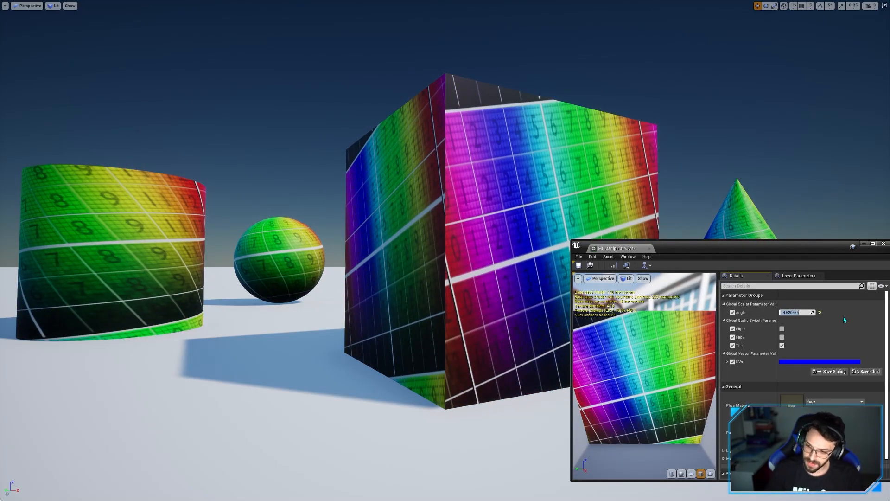
{"action": "type", "text": "0"}
{"action": "key", "text": "Return"}
{"action": "left_click", "coordinate": [805, 342]}
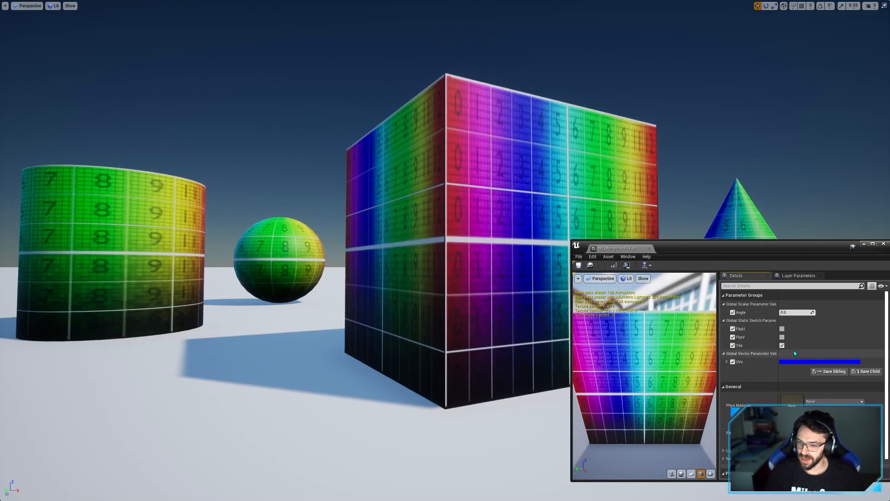
Step: Expand the UVs parameter and try different U and V offsets and tilings, resetting both offsets to their defaults
{"action": "left_click", "coordinate": [727, 362]}
{"action": "scroll", "coordinate": [773, 386], "scroll_direction": "down", "scroll_amount": 1}
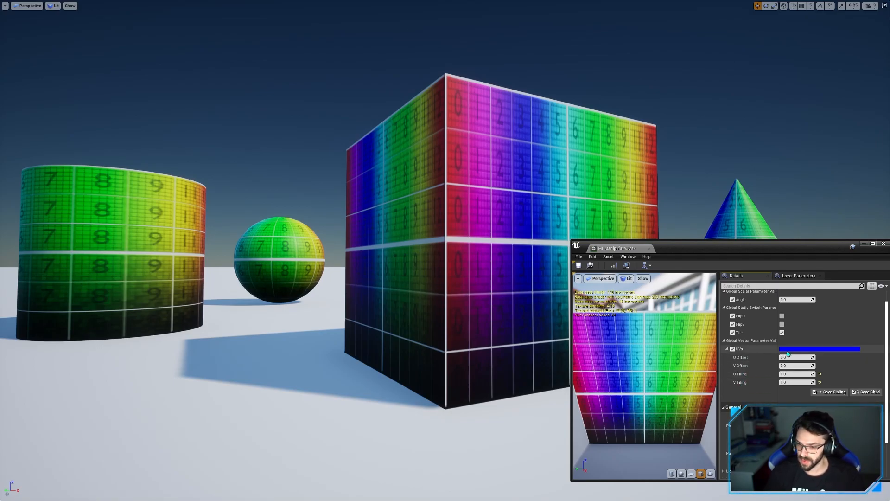
{"action": "left_click_drag", "start_coordinate": [795, 358], "coordinate": [805, 374]}
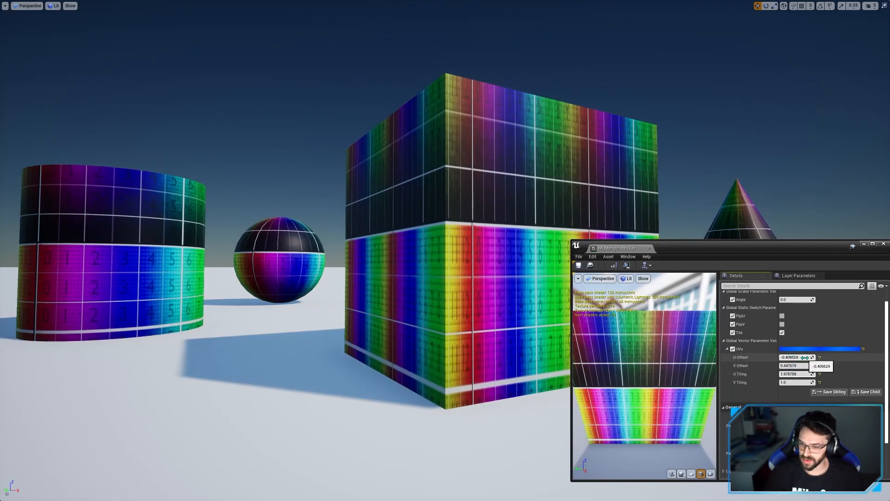
{"action": "left_click", "coordinate": [820, 357]}
{"action": "left_click", "coordinate": [820, 366]}
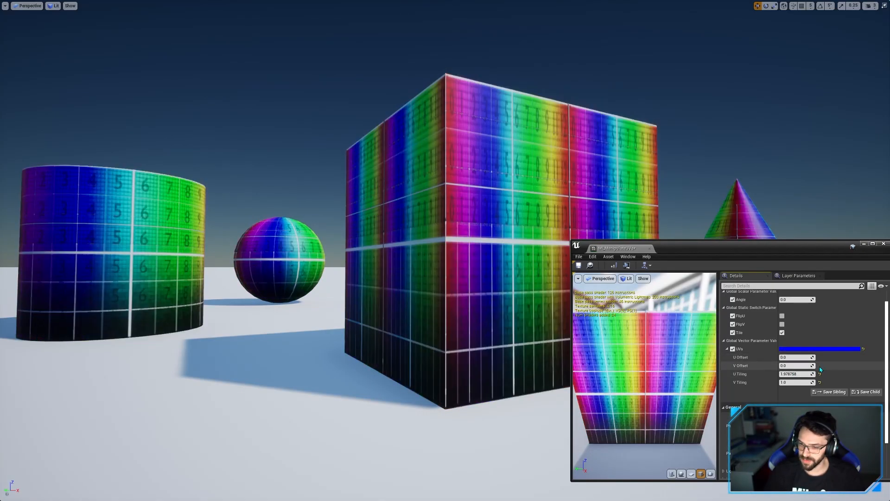
{"action": "left_click_drag", "start_coordinate": [788, 383], "coordinate": [797, 382]}
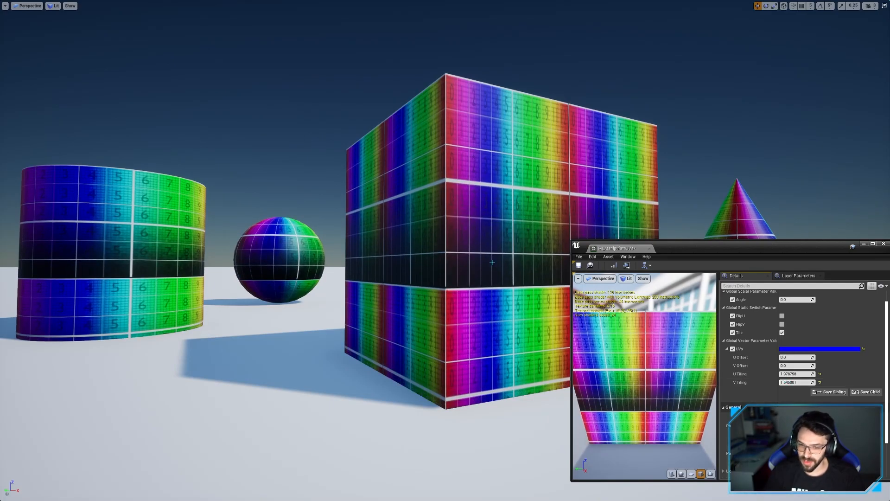
Step: Turn off Tile with U Tiling and V Tiling set to 1, and save and close the material instance
{"action": "left_click", "coordinate": [782, 333]}
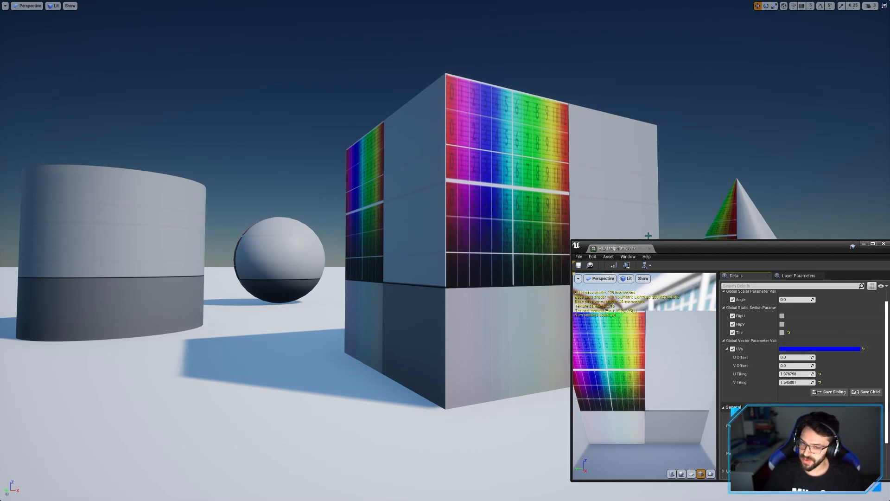
{"action": "left_click", "coordinate": [803, 374]}
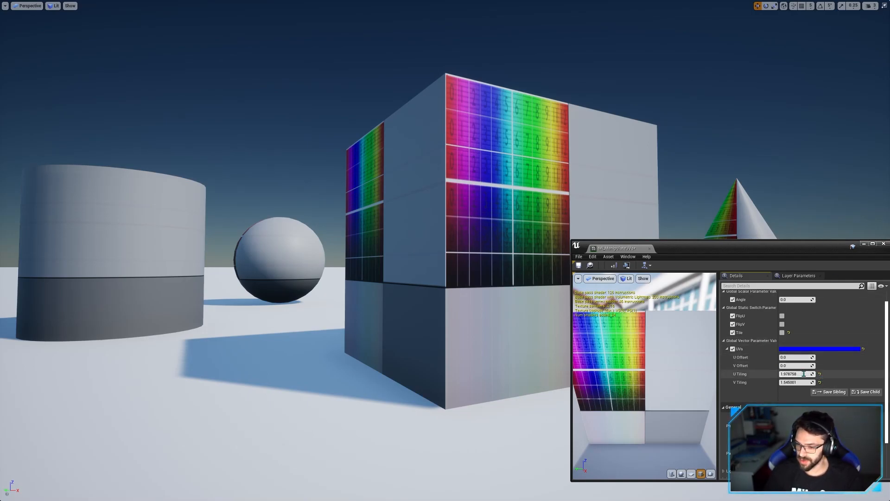
{"action": "type", "text": "1"}
{"action": "key", "text": "Tab"}
{"action": "type", "text": "1"}
{"action": "key", "text": "Return"}
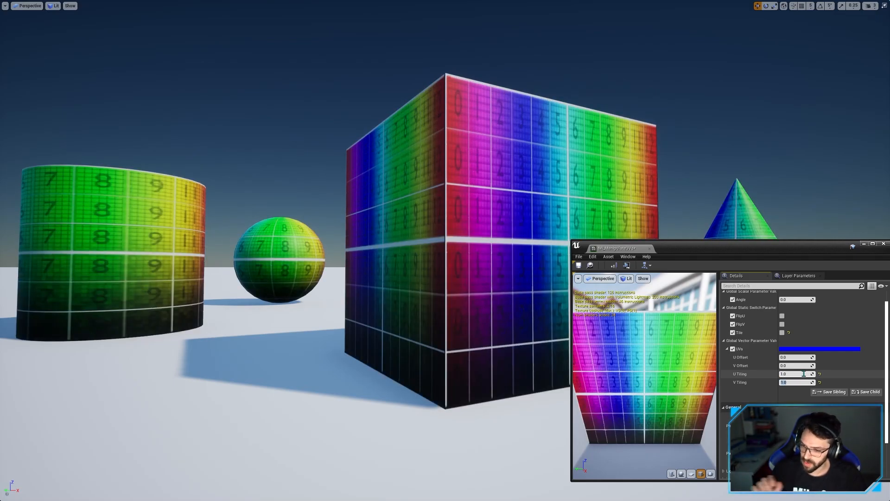
{"action": "left_click", "coordinate": [579, 265]}
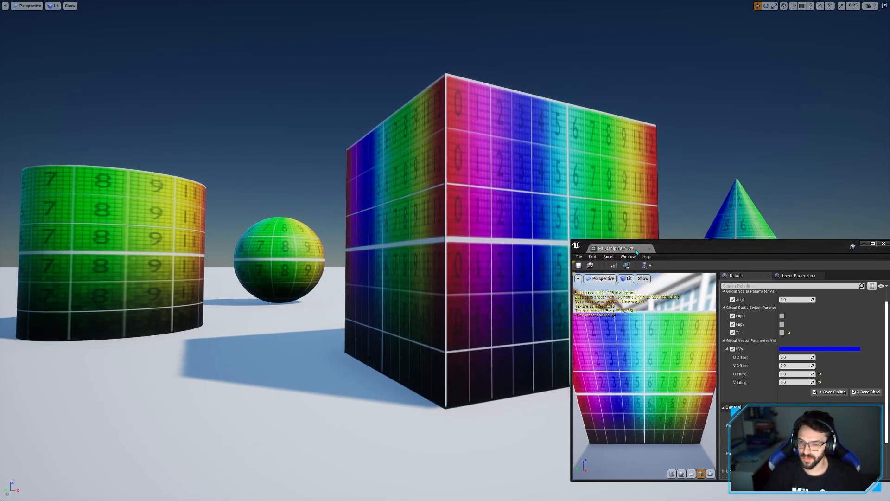
{"action": "left_click", "coordinate": [647, 248]}
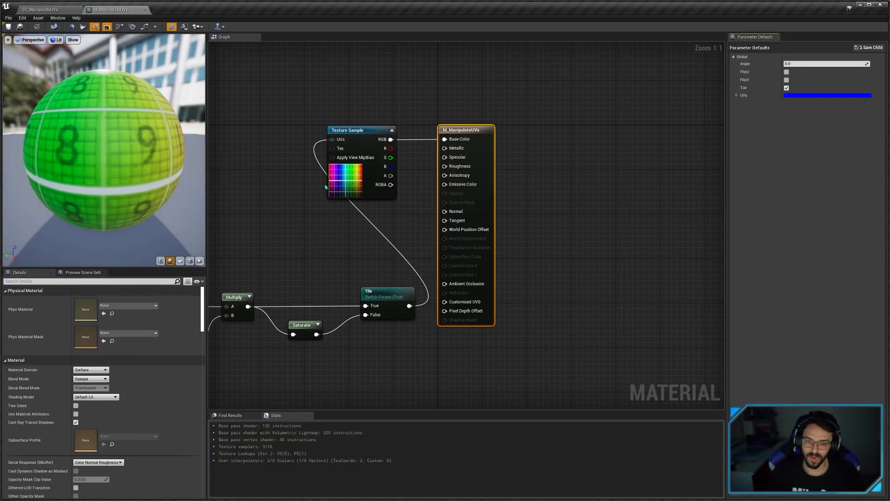
Step: Examine the UV manipulation nodes in the M_ManipulateUVs graph and inspect the Rotator node's settings
{"action": "scroll", "coordinate": [433, 255], "scroll_direction": "down", "scroll_amount": 2}
{"action": "right_click_drag", "start_coordinate": [433, 255], "coordinate": [526, 199]}
{"action": "right_click_drag", "start_coordinate": [330, 204], "coordinate": [512, 195]}
{"action": "scroll", "coordinate": [448, 225], "scroll_direction": "up", "scroll_amount": 2}
{"action": "right_click_drag", "start_coordinate": [447, 222], "coordinate": [430, 213]}
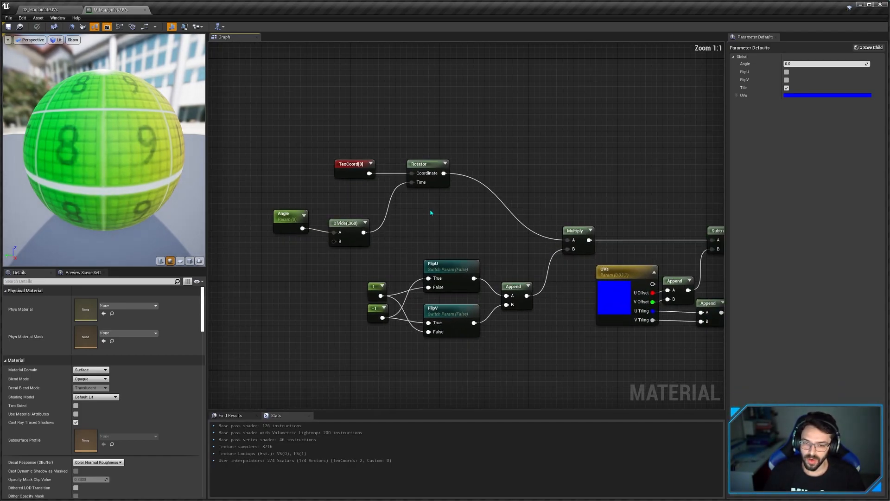
{"action": "left_click", "coordinate": [425, 165]}
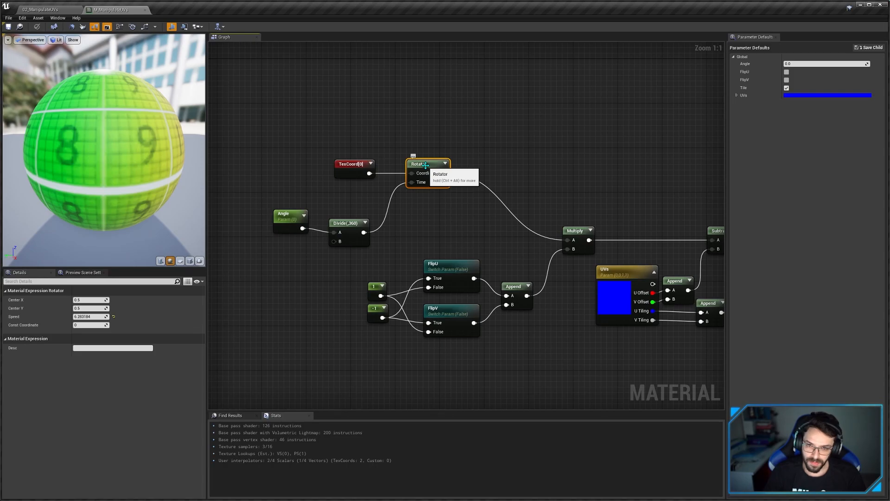
Step: Delete the TexCoord[0] node feeding the Rotator and restore it with its connection to the Coordinate input
{"action": "left_click", "coordinate": [341, 171]}
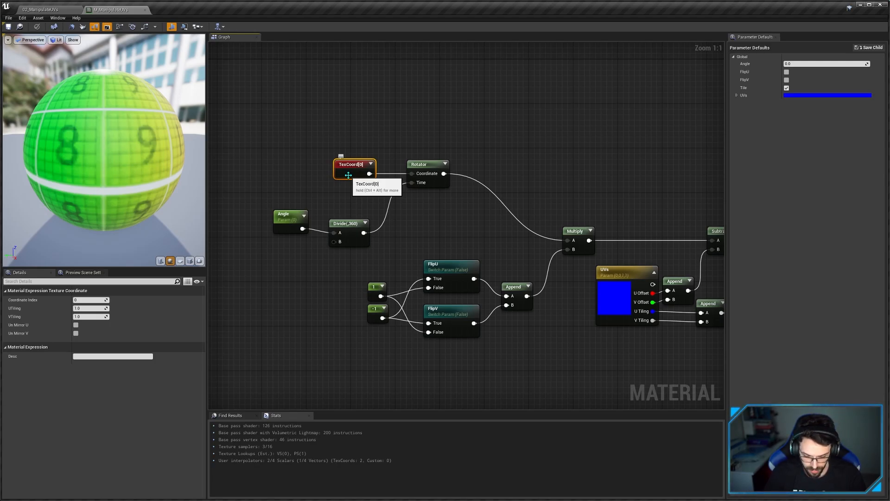
{"action": "key", "text": "Delete"}
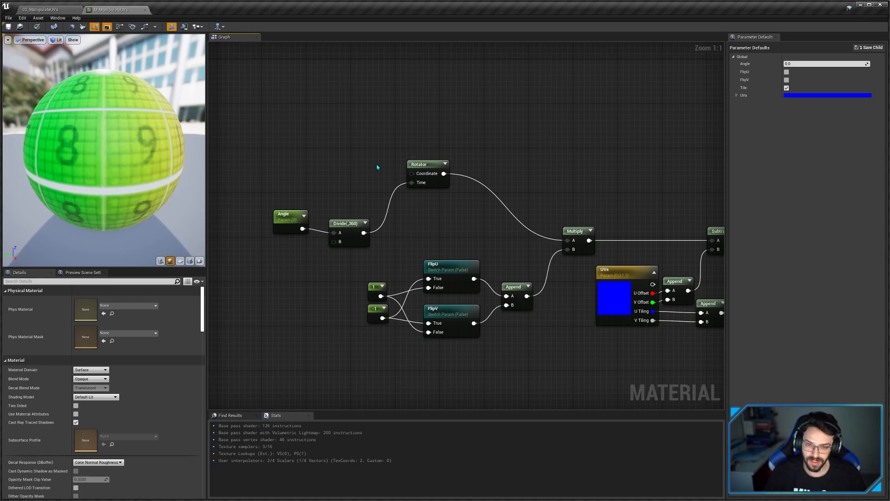
{"action": "key", "text": "ctrl+z"}
{"action": "left_click_drag", "start_coordinate": [413, 176], "coordinate": [413, 175]}
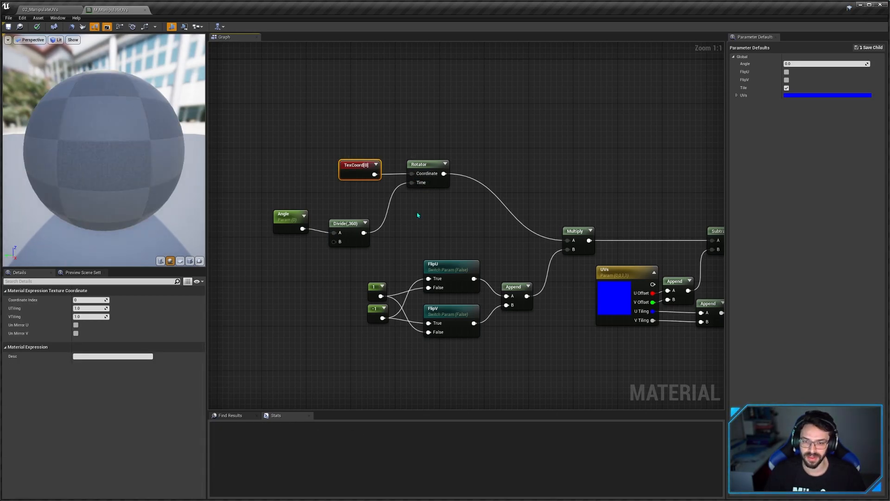
{"action": "left_click", "coordinate": [418, 223]}
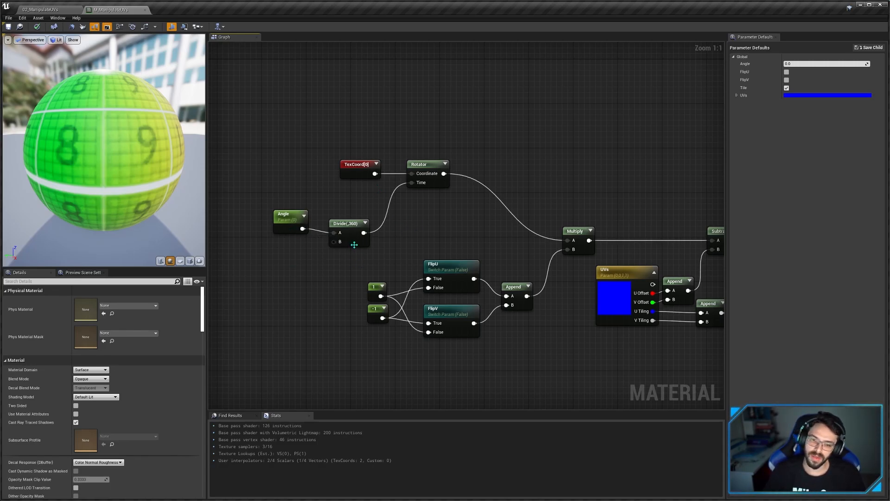
Step: Check the Rotator's Speed setting and add a Pi math function node below the Angle parameter
{"action": "left_click", "coordinate": [440, 182]}
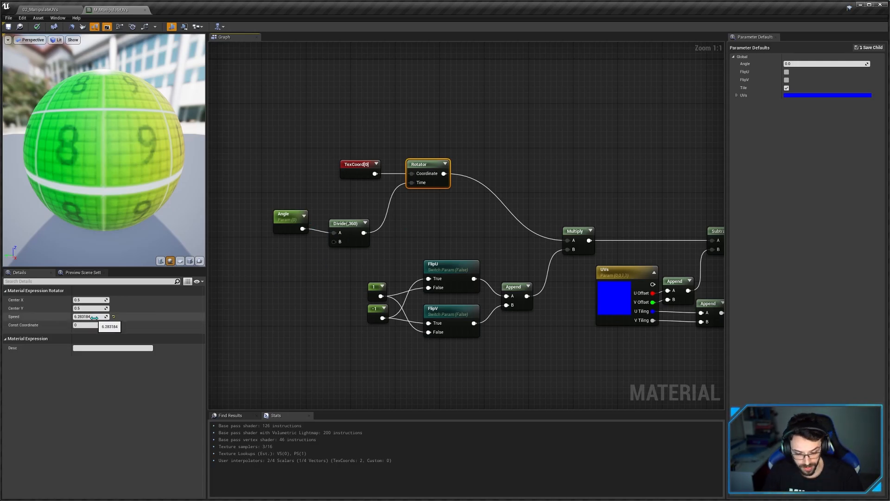
{"action": "right_click_drag", "start_coordinate": [281, 290], "coordinate": [319, 299]}
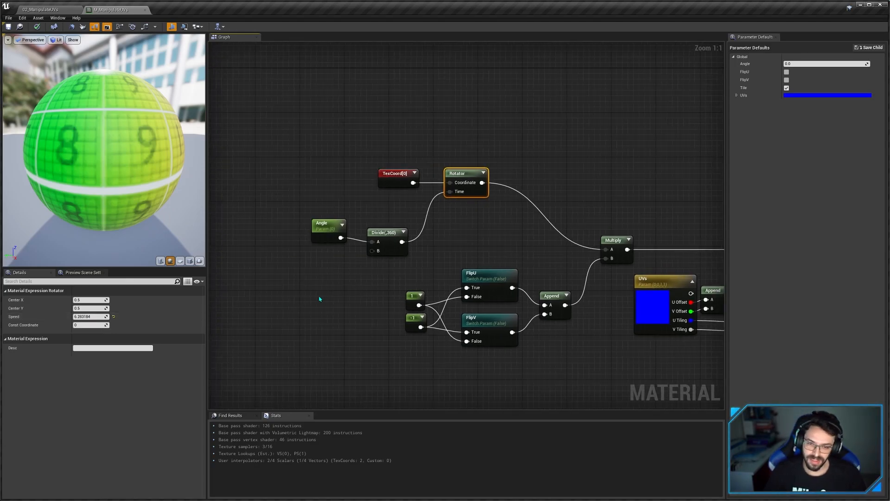
{"action": "right_click", "coordinate": [294, 268]}
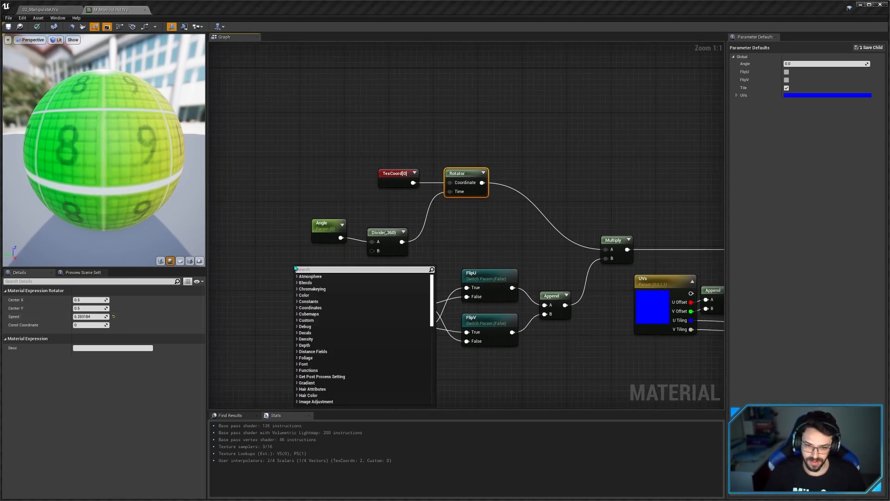
{"action": "type", "text": "pi"}
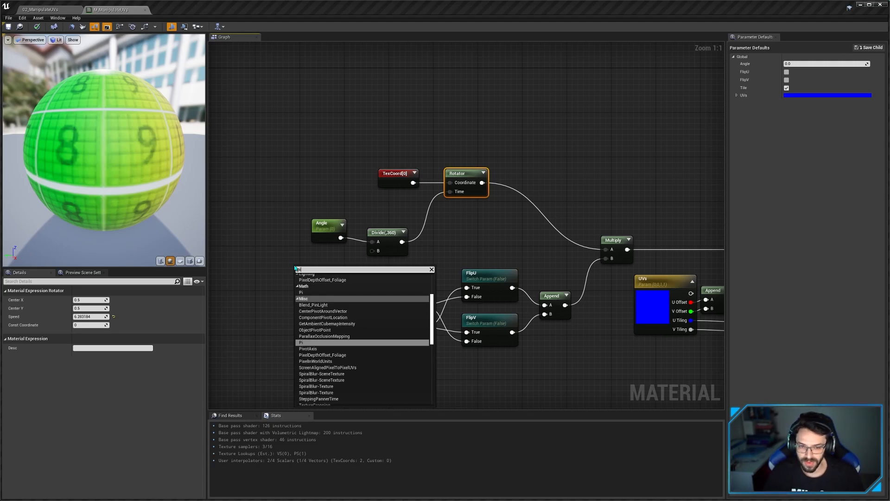
{"action": "left_click", "coordinate": [301, 292]}
Step: Open the Pi material function, copy the value 3.141592 from its constant, and return to the material graph
{"action": "double_click", "coordinate": [323, 272]}
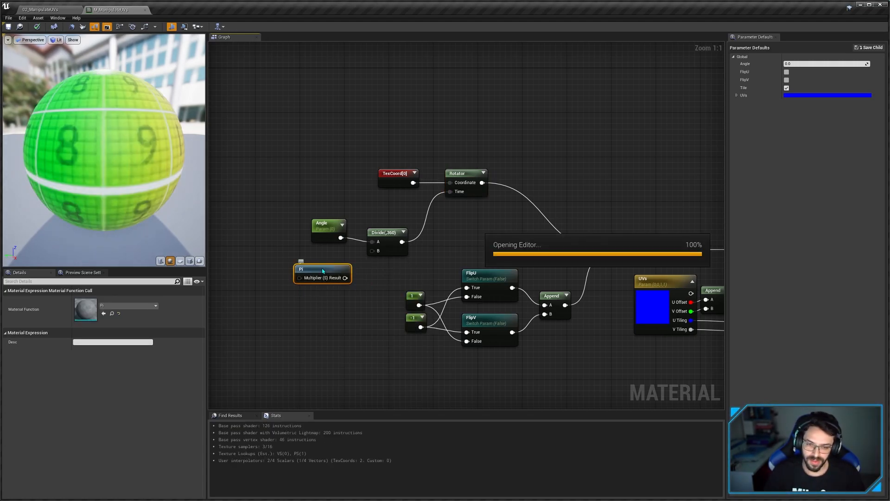
{"action": "left_click", "coordinate": [339, 204]}
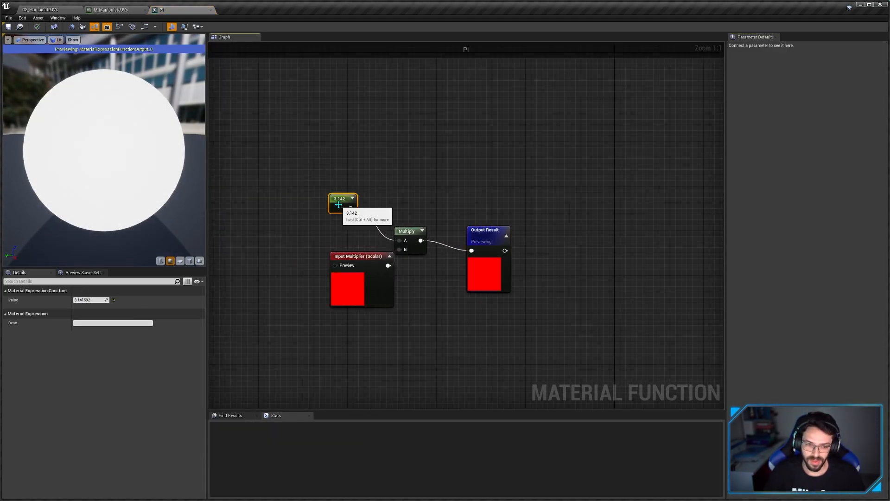
{"action": "left_click", "coordinate": [88, 299]}
{"action": "key", "text": "ctrl+c"}
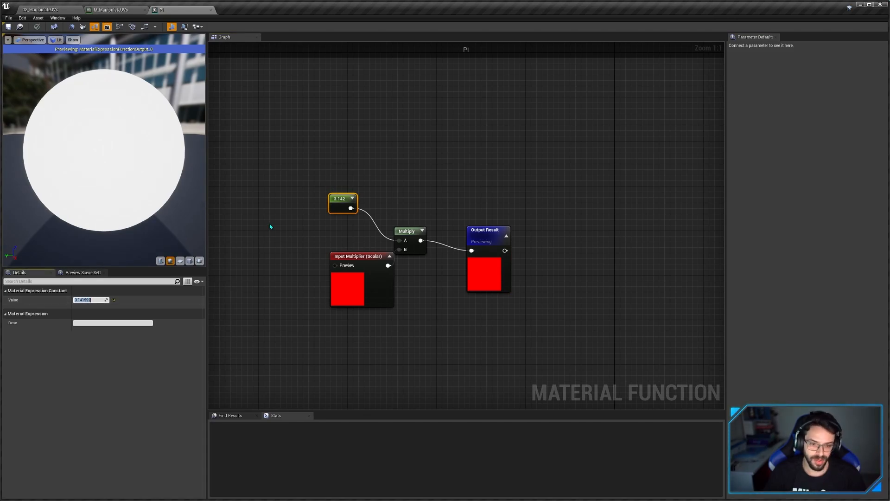
{"action": "left_click", "coordinate": [297, 231]}
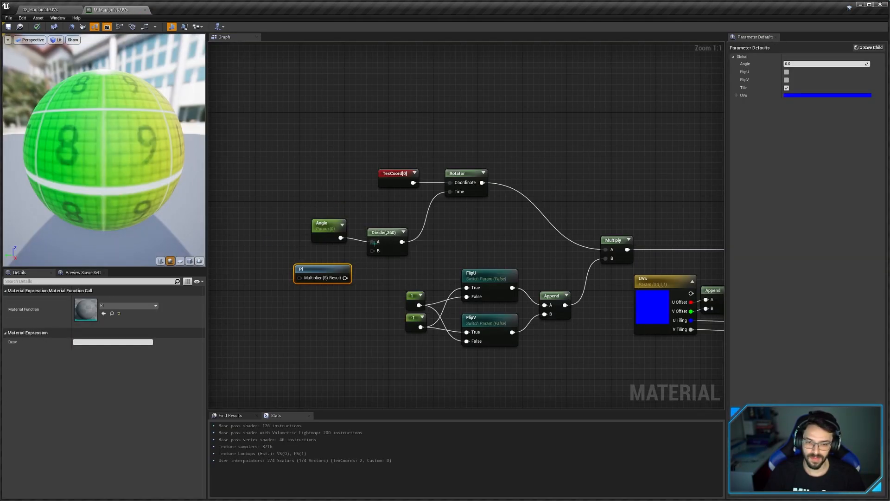
Step: Set the Rotator's Speed to 3.141592*2 using the copied value, and delete the Pi node
{"action": "left_click", "coordinate": [324, 225]}
{"action": "left_click", "coordinate": [385, 235]}
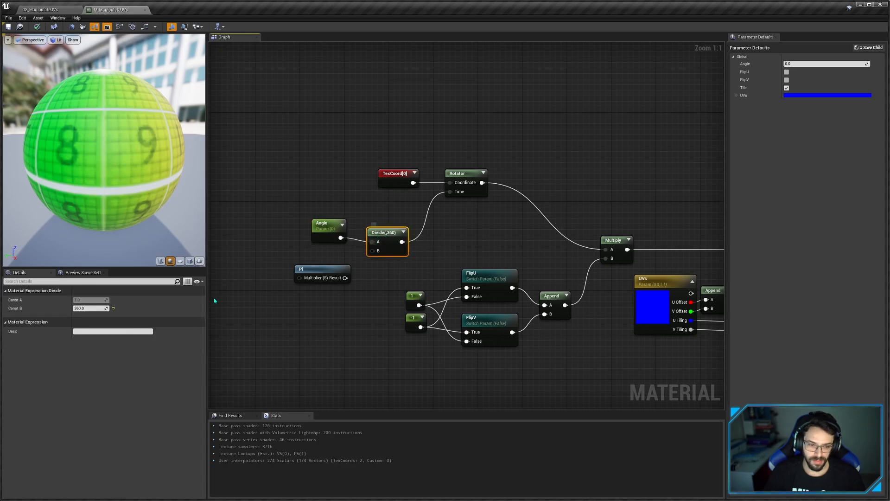
{"action": "left_click", "coordinate": [467, 175]}
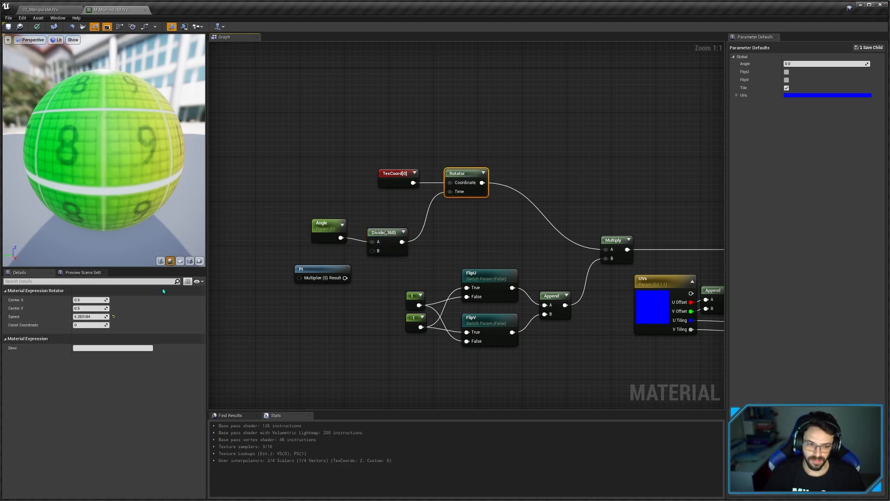
{"action": "left_click", "coordinate": [90, 316]}
{"action": "key", "text": "ctrl+v"}
{"action": "key", "text": "Return"}
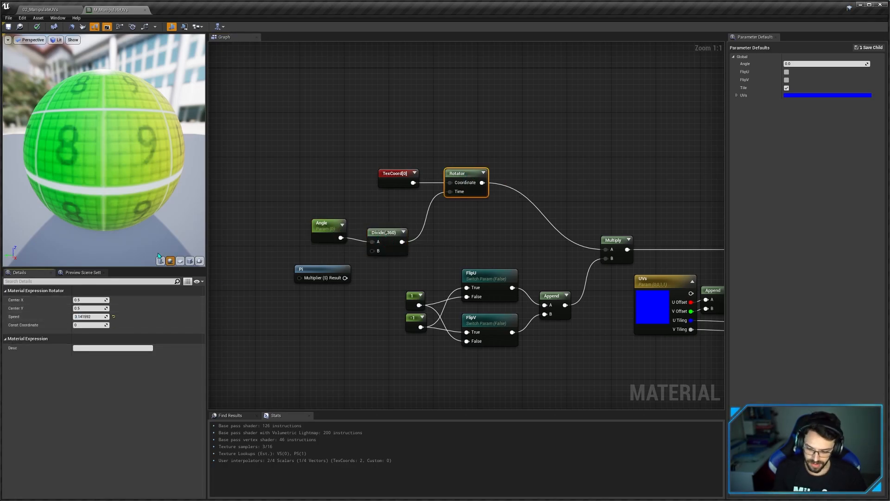
{"action": "type", "text": "*2"}
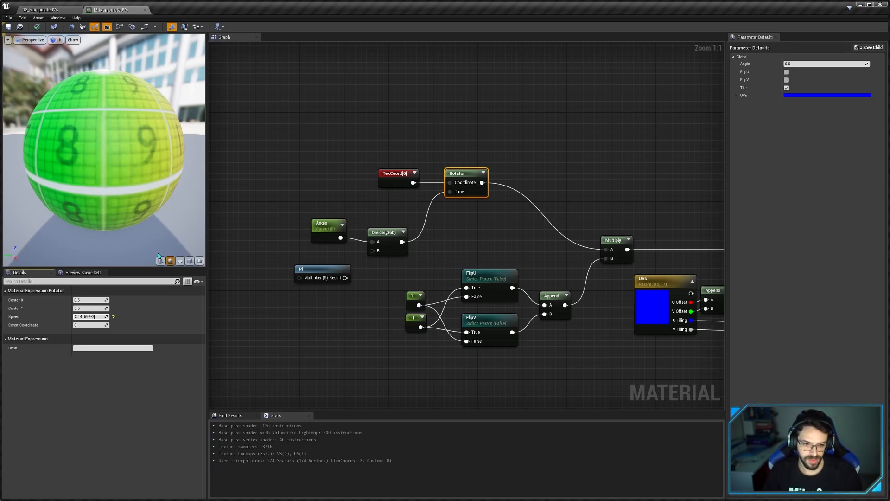
{"action": "key", "text": "Return"}
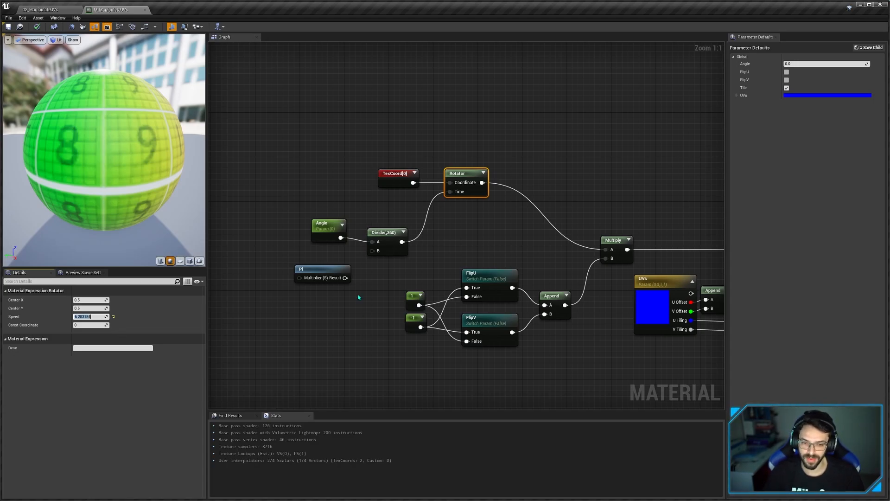
{"action": "left_click", "coordinate": [322, 273]}
{"action": "key", "text": "Delete"}
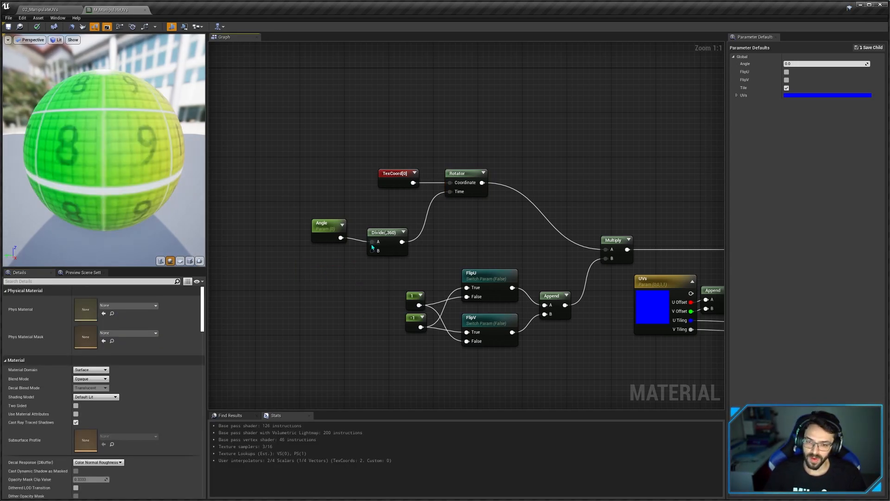
Step: Examine the settings of the Rotator, Angle and Divide nodes and the Multiply node that combines rotation with flipping
{"action": "left_click", "coordinate": [451, 182]}
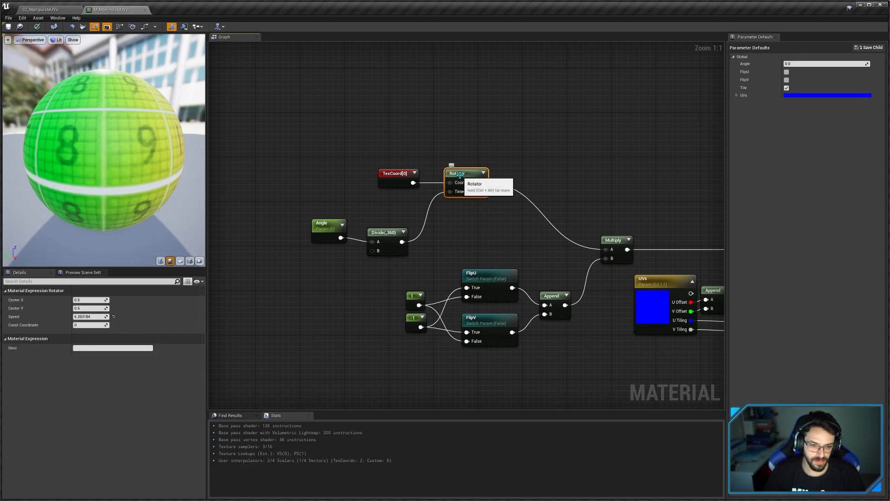
{"action": "left_click", "coordinate": [424, 246]}
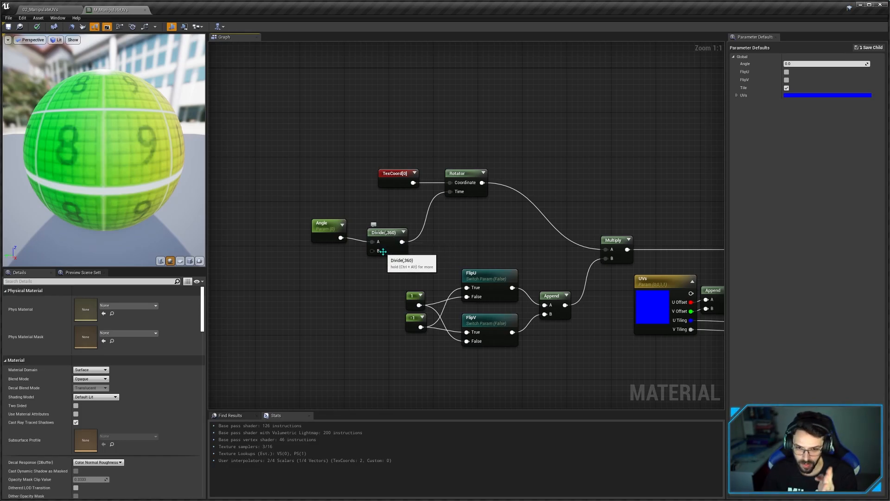
{"action": "left_click", "coordinate": [331, 233]}
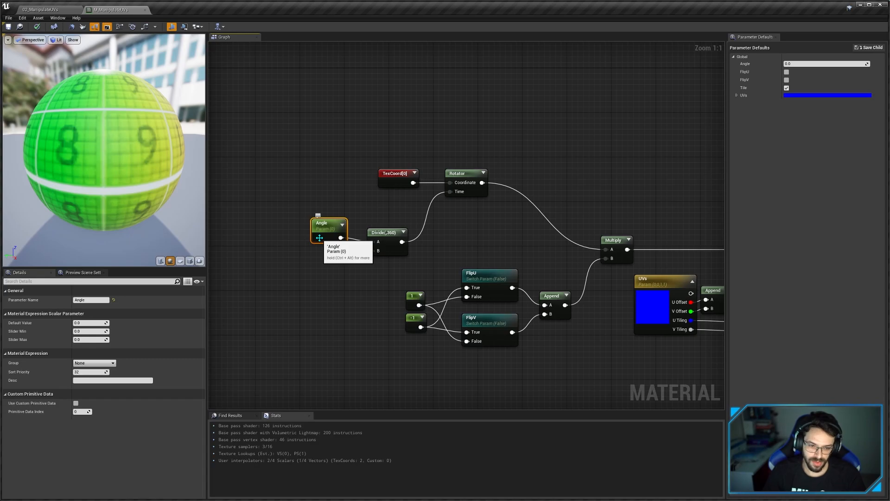
{"action": "left_click", "coordinate": [388, 251]}
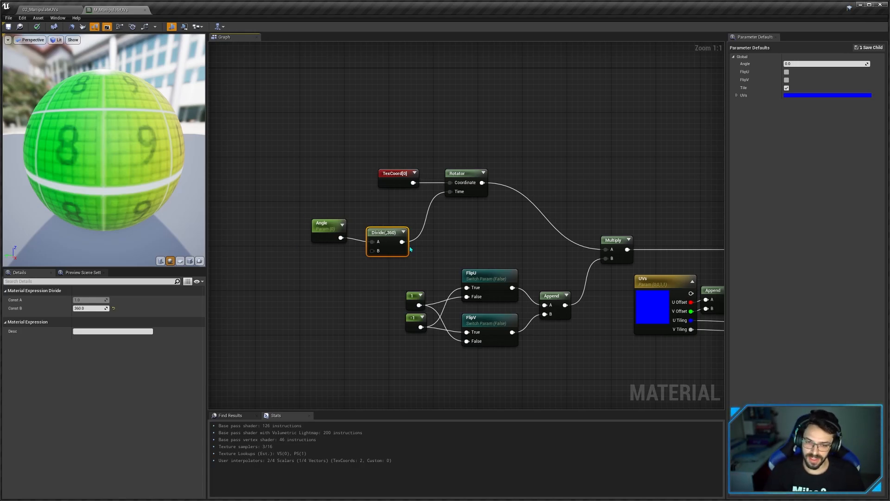
{"action": "left_click", "coordinate": [321, 226]}
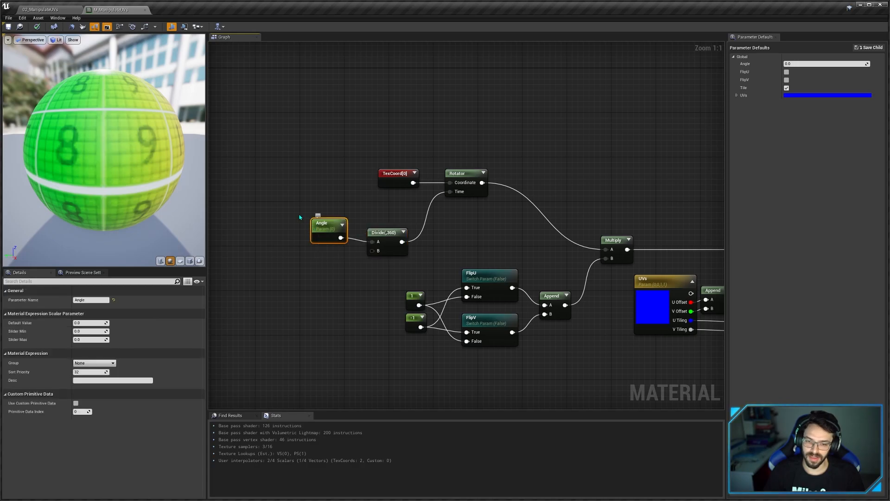
{"action": "left_click", "coordinate": [388, 233], "text": "ctrl"}
{"action": "left_click", "coordinate": [484, 214]}
{"action": "right_click_drag", "start_coordinate": [486, 213], "coordinate": [449, 222]}
{"action": "left_click", "coordinate": [437, 199]}
{"action": "left_click", "coordinate": [89, 316]}
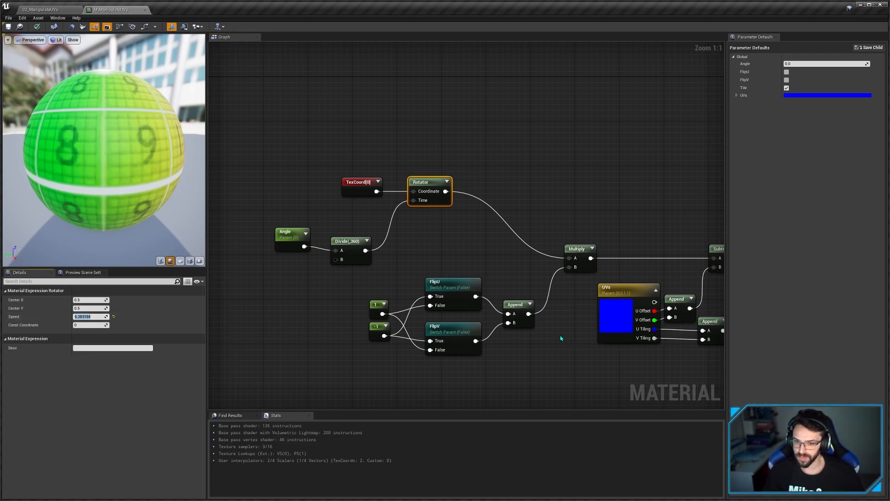
{"action": "left_click", "coordinate": [479, 252]}
{"action": "right_click_drag", "start_coordinate": [479, 252], "coordinate": [418, 227]}
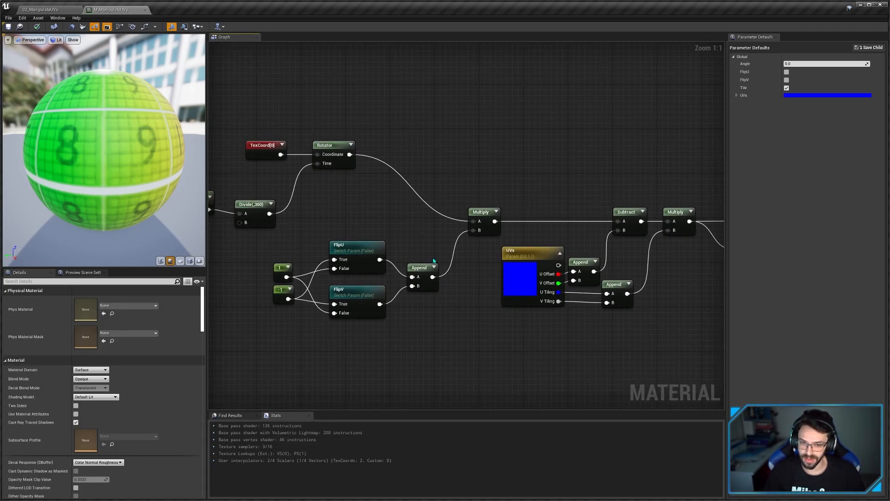
{"action": "left_click", "coordinate": [486, 221]}
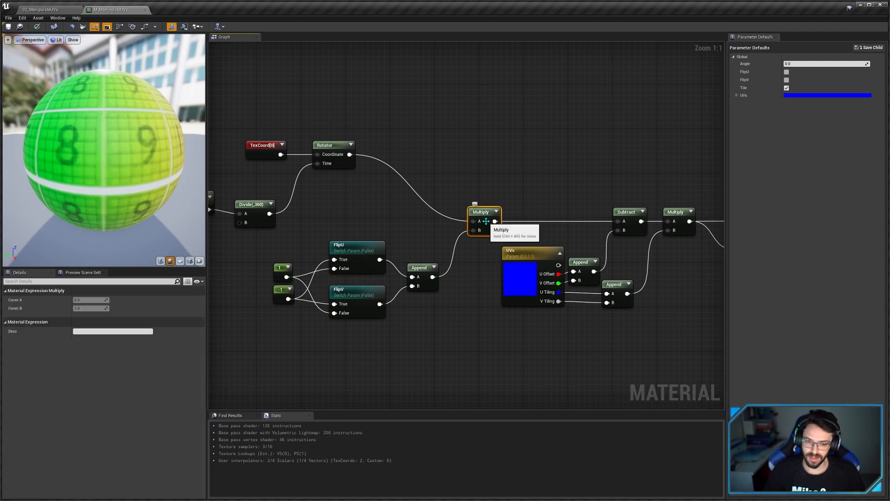
Step: Add a StaticSwitchParameter node above FlipU to demonstrate its type, and delete it again
{"action": "left_click", "coordinate": [360, 262]}
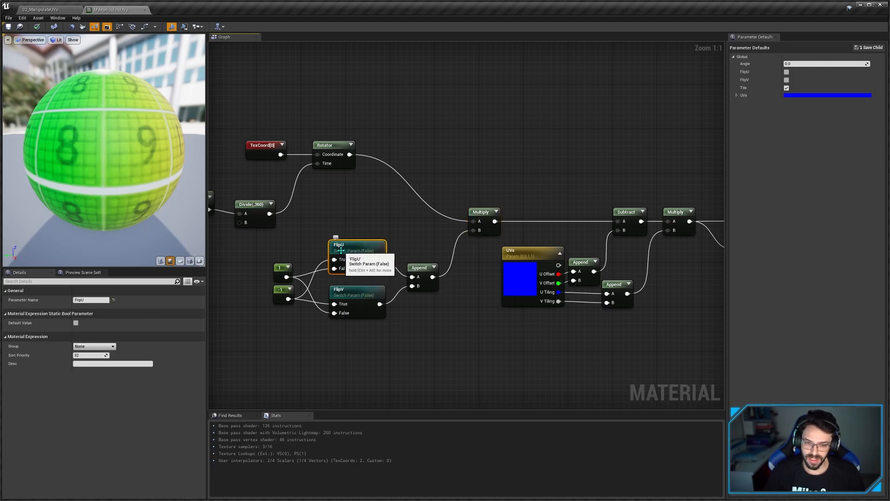
{"action": "right_click", "coordinate": [324, 216]}
{"action": "type", "text": "sta"}
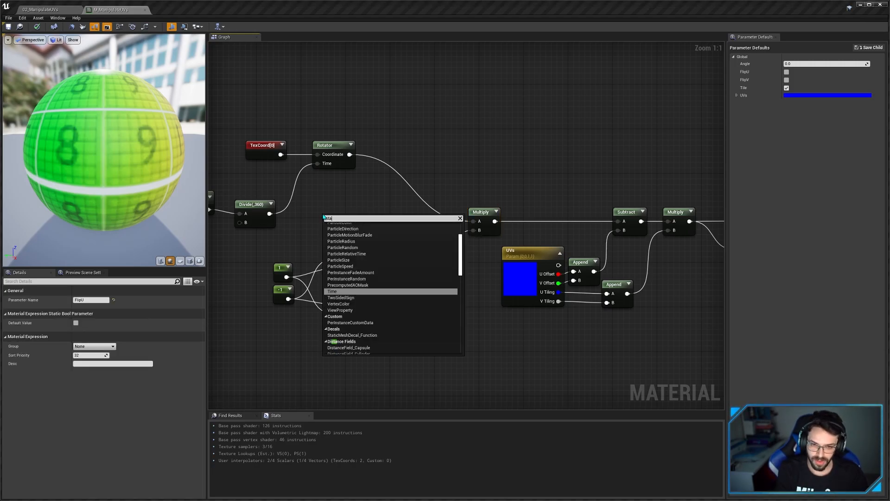
{"action": "type", "text": "tic swi"}
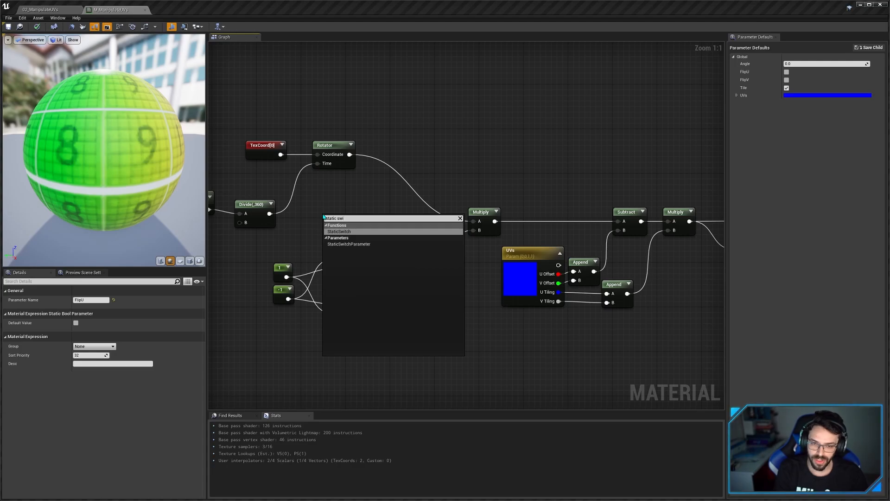
{"action": "key", "text": "Down"}
{"action": "key", "text": "Return"}
{"action": "scroll", "coordinate": [327, 217], "scroll_direction": "down", "scroll_amount": 1}
{"action": "left_click_drag", "start_coordinate": [347, 223], "coordinate": [352, 208]}
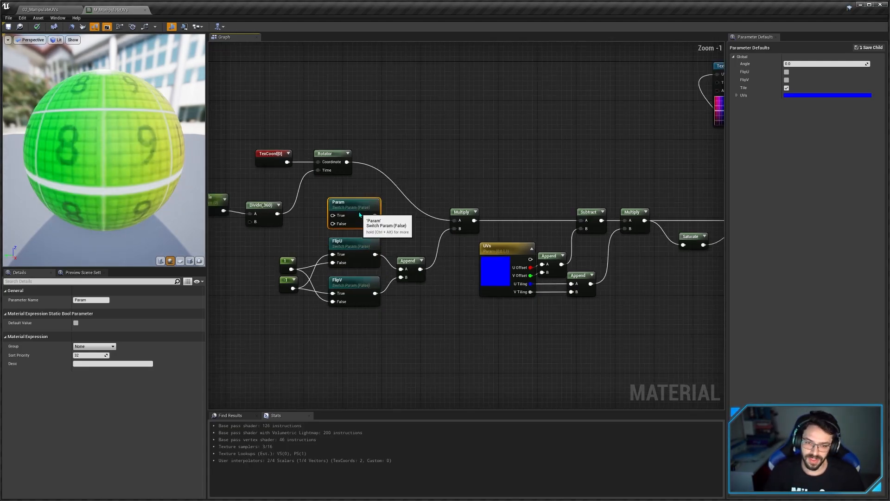
{"action": "scroll", "coordinate": [369, 227], "scroll_direction": "up", "scroll_amount": 1}
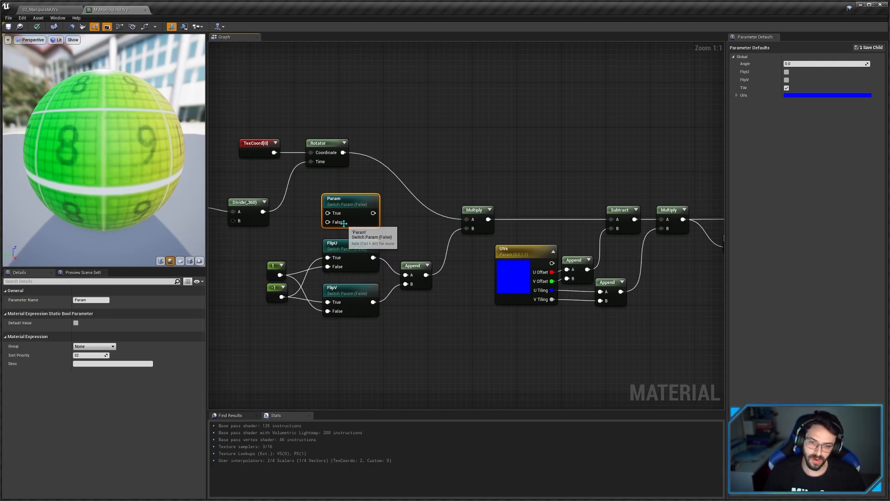
{"action": "key", "text": "Delete"}
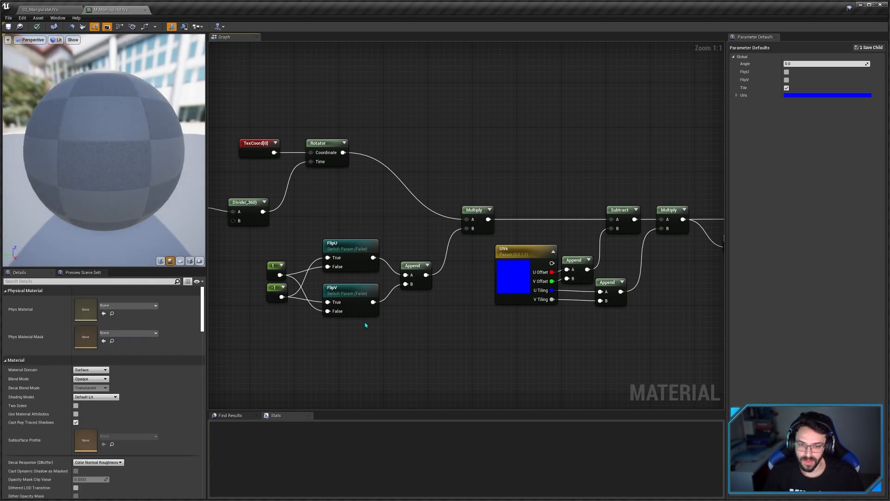
Step: Examine the FlipU and FlipV switch parameters and the two constants that feed their True and False inputs
{"action": "right_click_drag", "start_coordinate": [405, 317], "coordinate": [435, 328]}
{"action": "left_click", "coordinate": [370, 268]}
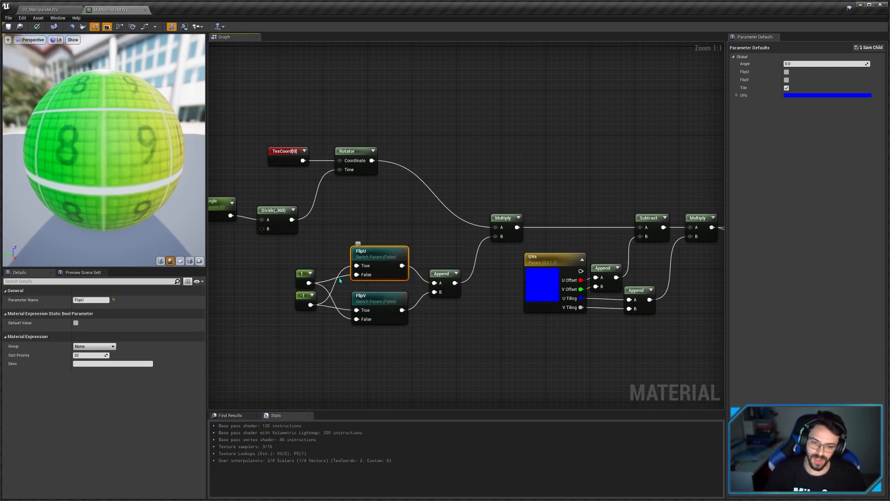
{"action": "left_click", "coordinate": [364, 298]}
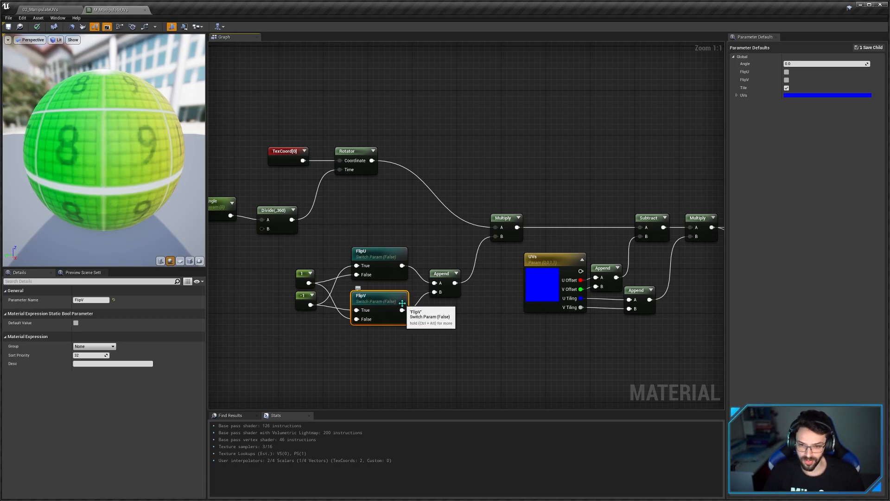
{"action": "left_click_drag", "start_coordinate": [301, 265], "coordinate": [357, 326]}
{"action": "left_click", "coordinate": [410, 334]}
{"action": "scroll", "coordinate": [438, 297], "scroll_direction": "up", "scroll_amount": 1}
{"action": "right_click_drag", "start_coordinate": [440, 295], "coordinate": [392, 306]}
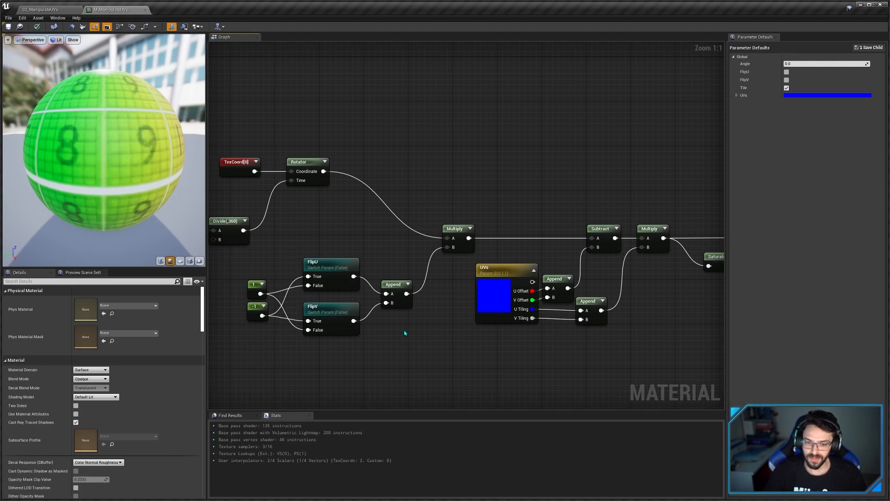
Step: Examine the Append node that joins FlipU and FlipV and the Multiply node that combines it with the Rotator output
{"action": "right_click_drag", "start_coordinate": [398, 327], "coordinate": [410, 333]}
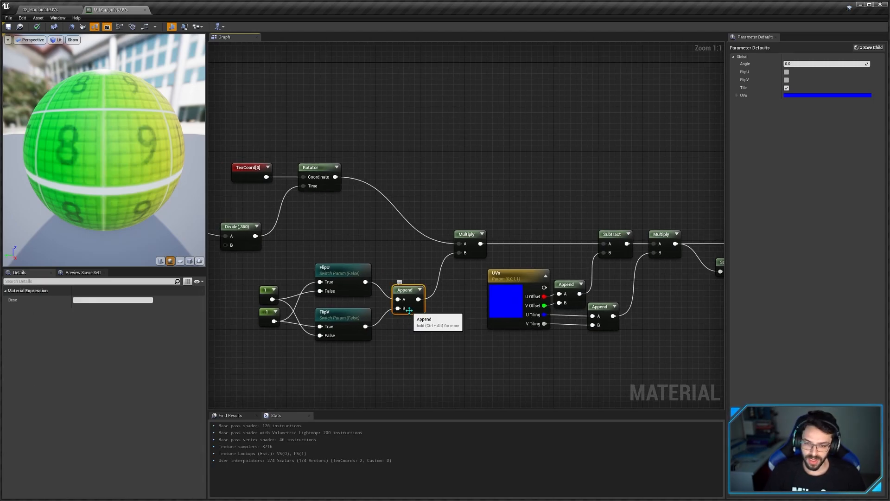
{"action": "left_click", "coordinate": [351, 274]}
{"action": "left_click", "coordinate": [447, 337]}
{"action": "right_click_drag", "start_coordinate": [452, 286], "coordinate": [444, 298]}
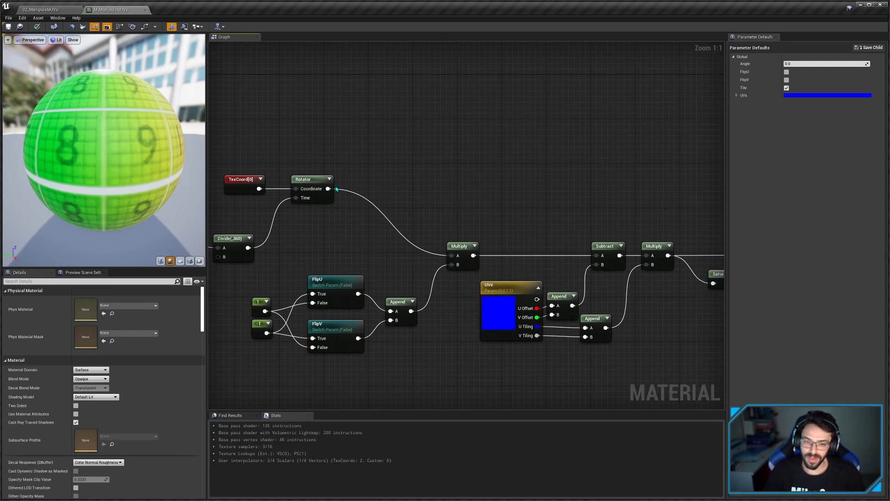
{"action": "left_click_drag", "start_coordinate": [223, 153], "coordinate": [340, 242]}
{"action": "left_click", "coordinate": [343, 243]}
{"action": "right_click_drag", "start_coordinate": [399, 282], "coordinate": [368, 289]}
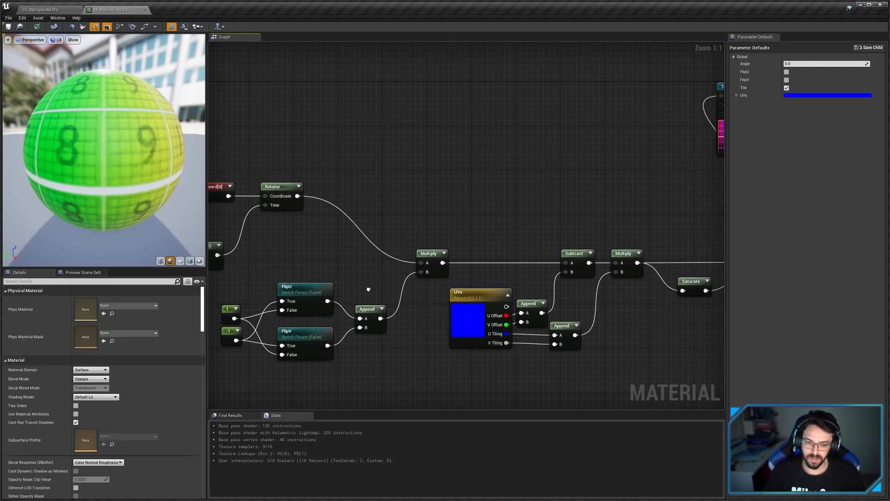
{"action": "left_click", "coordinate": [229, 308]}
{"action": "left_click", "coordinate": [417, 315]}
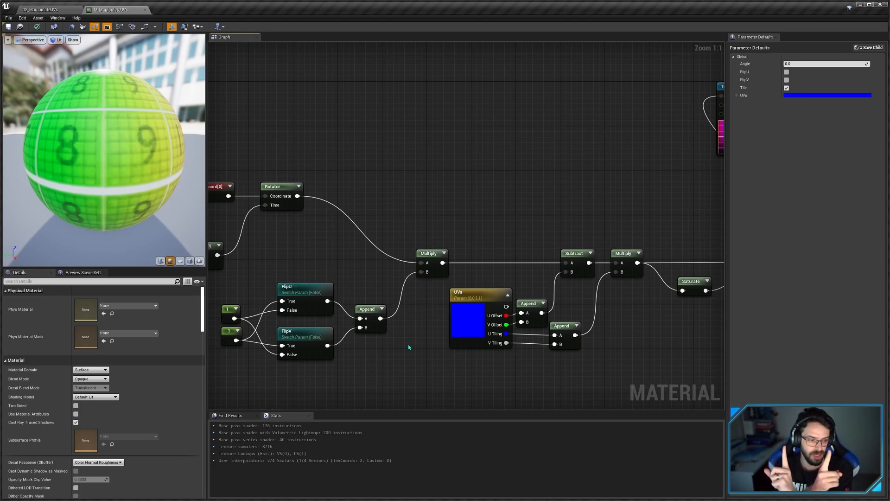
Step: Examine the UVs vector parameter's default values and its custom channel names for offset and tiling
{"action": "right_click_drag", "start_coordinate": [635, 319], "coordinate": [521, 323]}
{"action": "right_click_drag", "start_coordinate": [448, 310], "coordinate": [413, 306]}
{"action": "left_click", "coordinate": [402, 282]}
{"action": "left_click", "coordinate": [386, 305]}
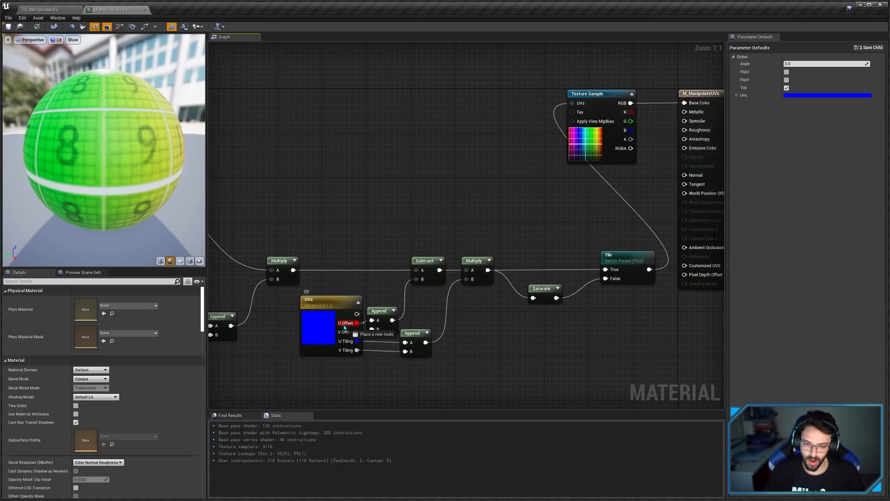
{"action": "left_click", "coordinate": [337, 311]}
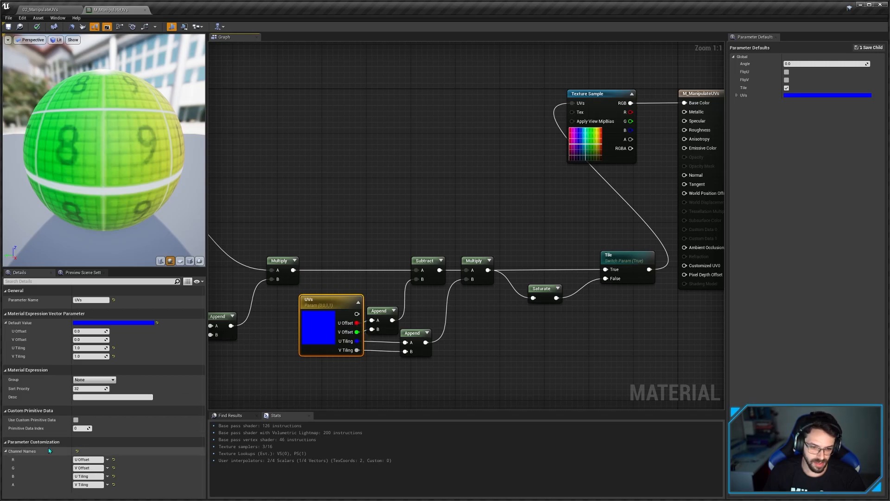
{"action": "left_click", "coordinate": [6, 442]}
{"action": "left_click", "coordinate": [5, 443]}
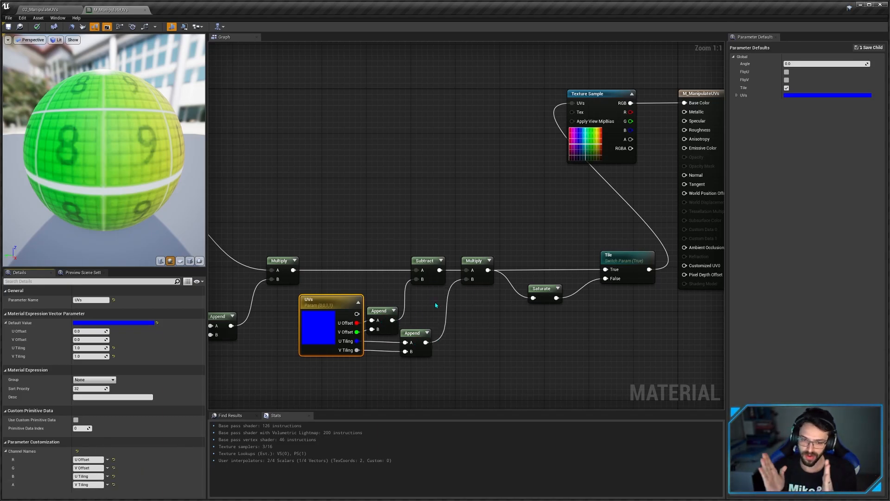
Step: Examine how the UVs offset and tiling channels run through the Append nodes into the Subtract and Multiply nodes
{"action": "scroll", "coordinate": [436, 305], "scroll_direction": "down", "scroll_amount": 1}
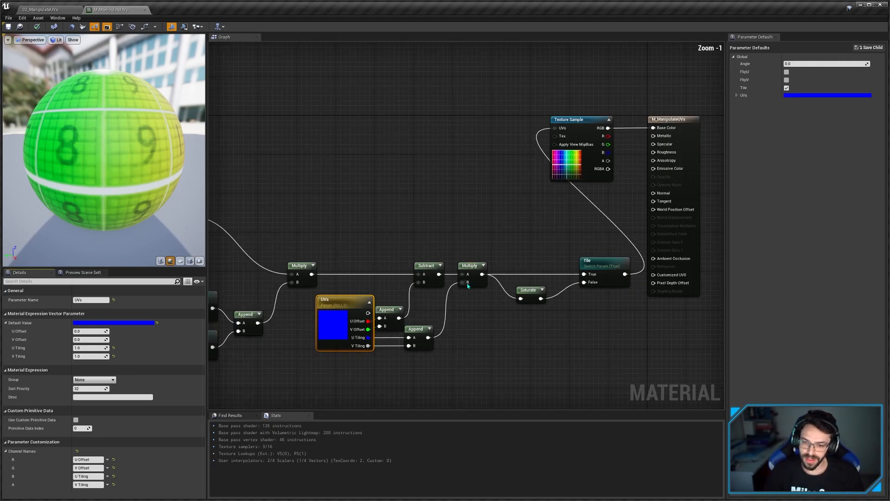
{"action": "scroll", "coordinate": [462, 314], "scroll_direction": "up", "scroll_amount": 1}
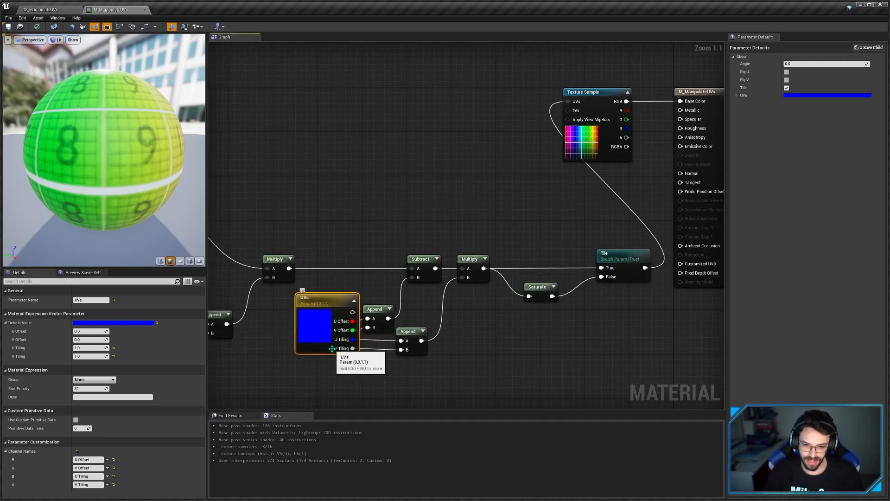
{"action": "scroll", "coordinate": [340, 358], "scroll_direction": "up", "scroll_amount": 2}
{"action": "right_click_drag", "start_coordinate": [340, 360], "coordinate": [309, 341]}
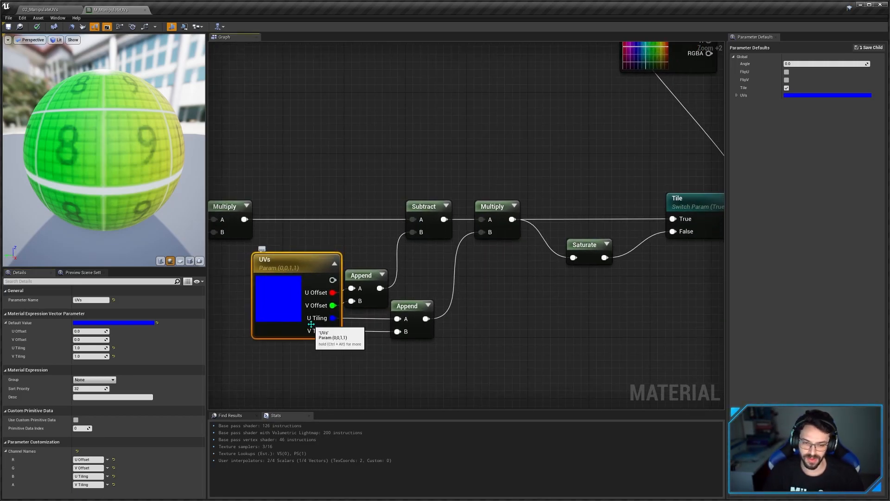
{"action": "right_click_drag", "start_coordinate": [480, 293], "coordinate": [457, 296]}
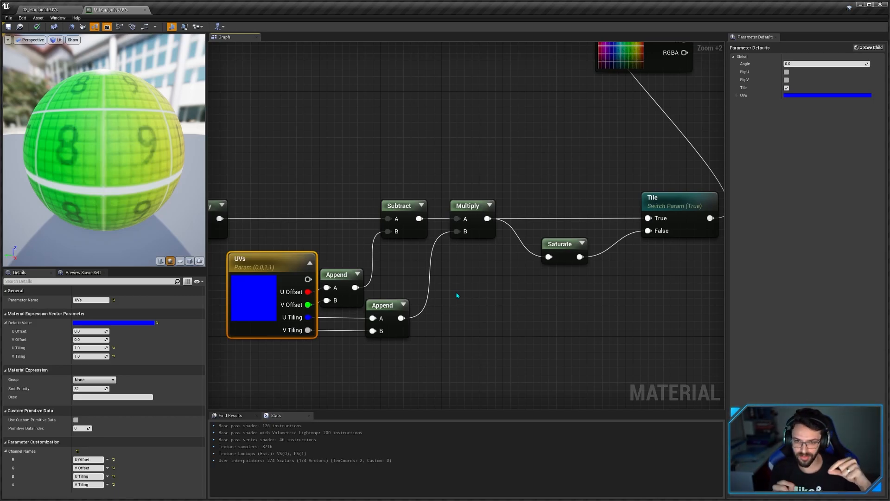
{"action": "right_click_drag", "start_coordinate": [457, 294], "coordinate": [472, 326]}
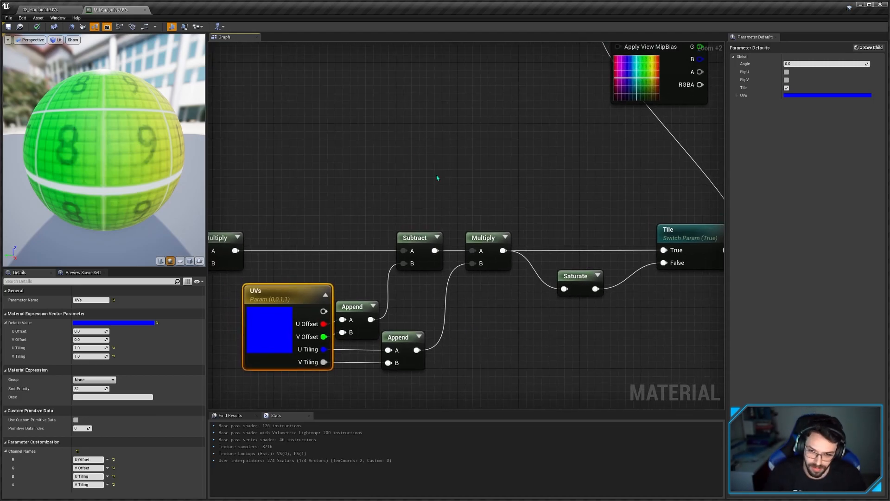
Step: Add a TexCoord node in the empty space above the Subtract node and preview its output
{"action": "key", "text": "u"}
{"action": "left_click", "coordinate": [362, 134]}
{"action": "right_click_drag", "start_coordinate": [386, 172], "coordinate": [384, 188]}
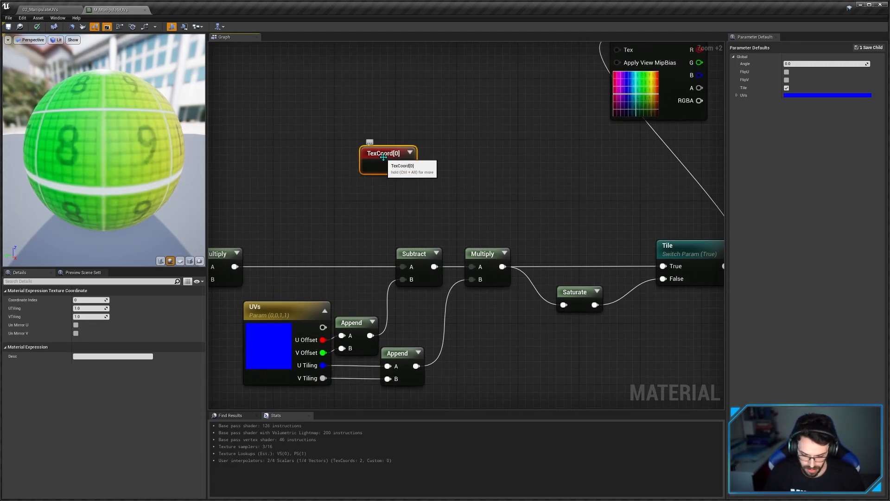
{"action": "key", "text": "space"}
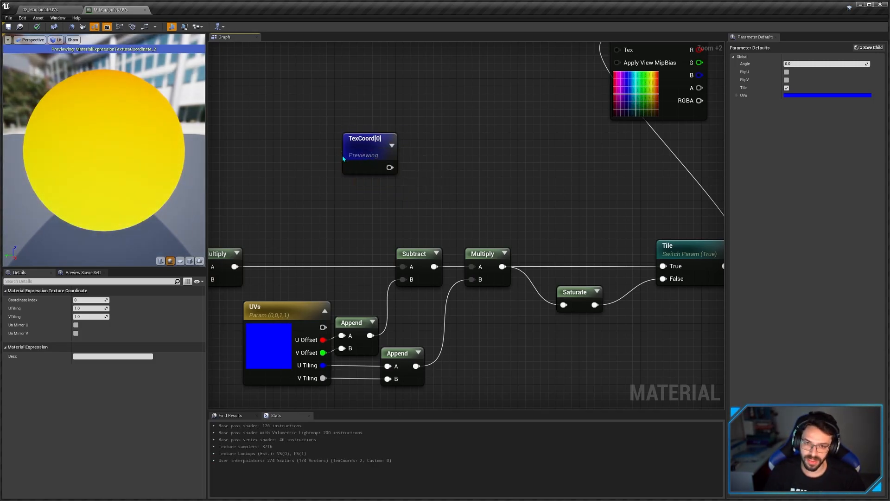
{"action": "left_click_drag", "start_coordinate": [382, 165], "coordinate": [374, 165]}
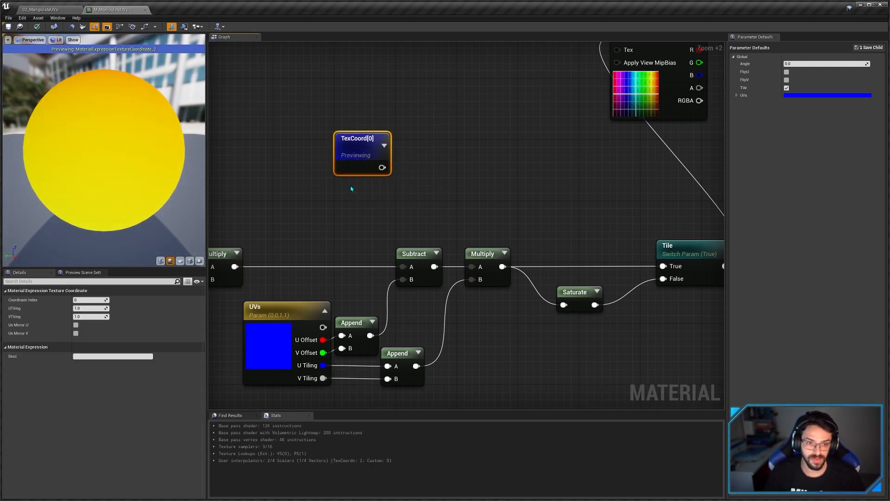
Step: Change the material preview shape to a cube and face one of its sides to inspect the TexCoord gradient
{"action": "left_click", "coordinate": [180, 261]}
{"action": "left_click", "coordinate": [189, 260]}
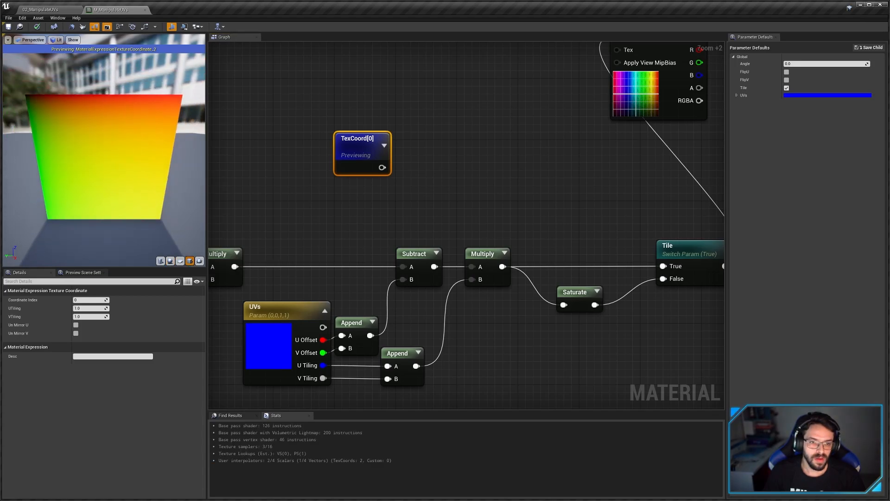
{"action": "left_click_drag", "start_coordinate": [112, 160], "coordinate": [105, 155]}
{"action": "right_click_drag", "start_coordinate": [314, 154], "coordinate": [322, 165]}
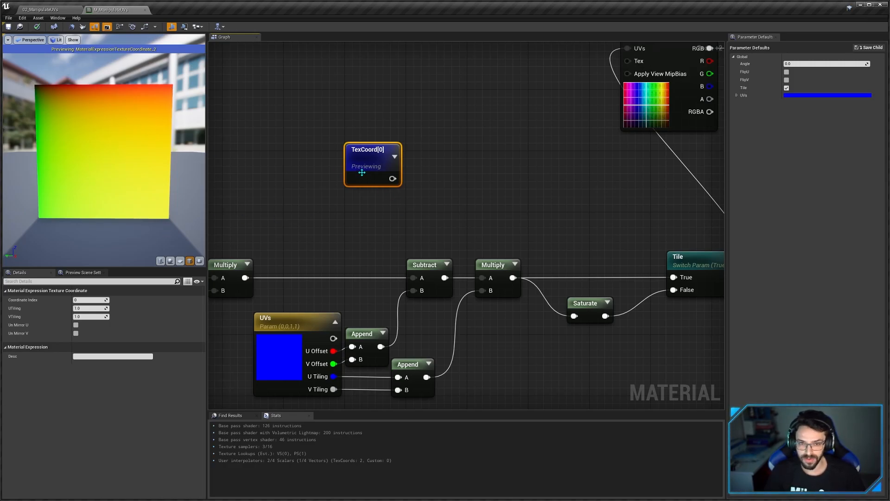
Step: Add a Multiply node beside the new TexCoord, connect TexCoord to its A input and preview the Multiply
{"action": "left_click_drag", "start_coordinate": [363, 175], "coordinate": [333, 144]}
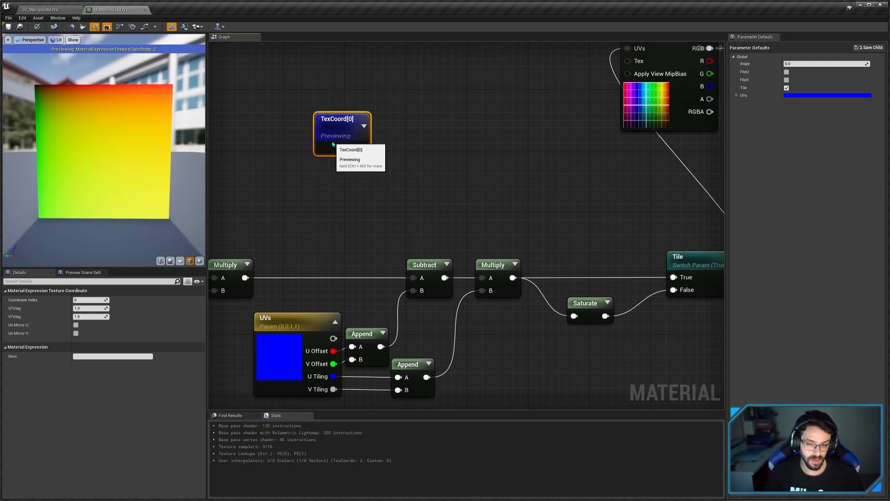
{"action": "left_click", "coordinate": [392, 123]}
{"action": "left_click_drag", "start_coordinate": [362, 148], "coordinate": [406, 141]}
{"action": "left_click_drag", "start_coordinate": [414, 132], "coordinate": [413, 154]}
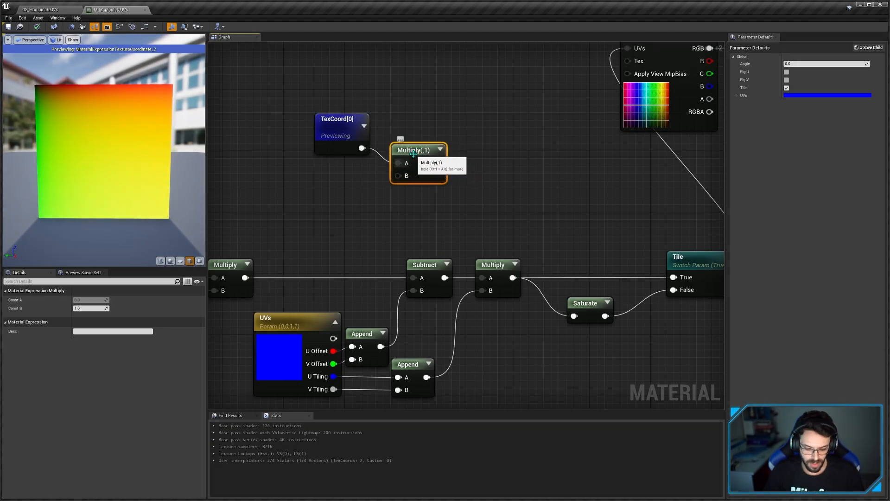
{"action": "key", "text": "space"}
Step: Set the new Multiply's Const B to 0.5 and switch the material preview to Unlit
{"action": "left_click", "coordinate": [91, 308]}
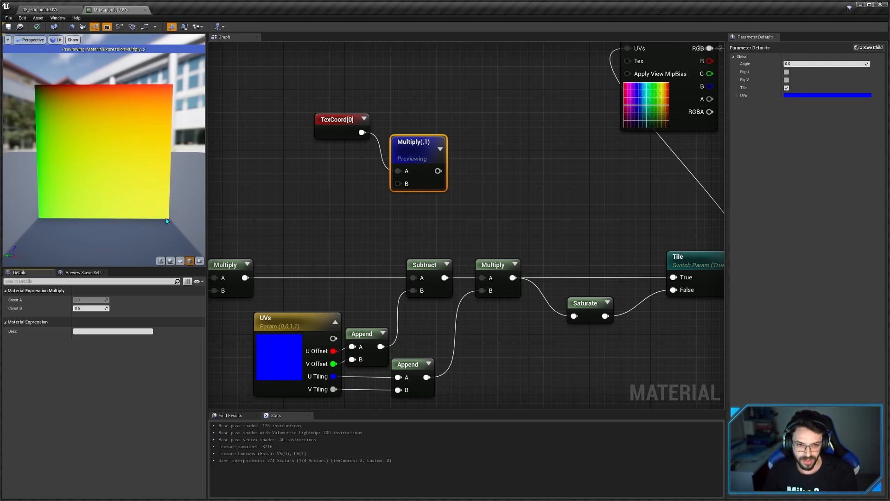
{"action": "key", "text": "Return"}
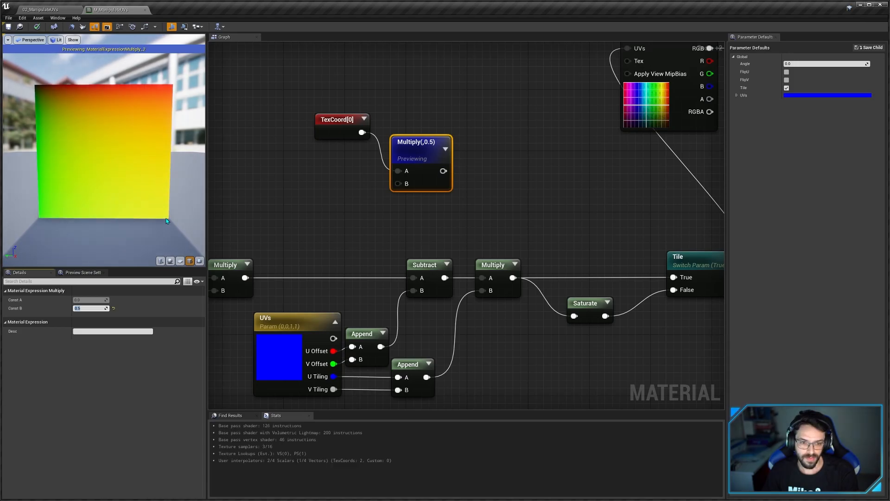
{"action": "left_click", "coordinate": [108, 172]}
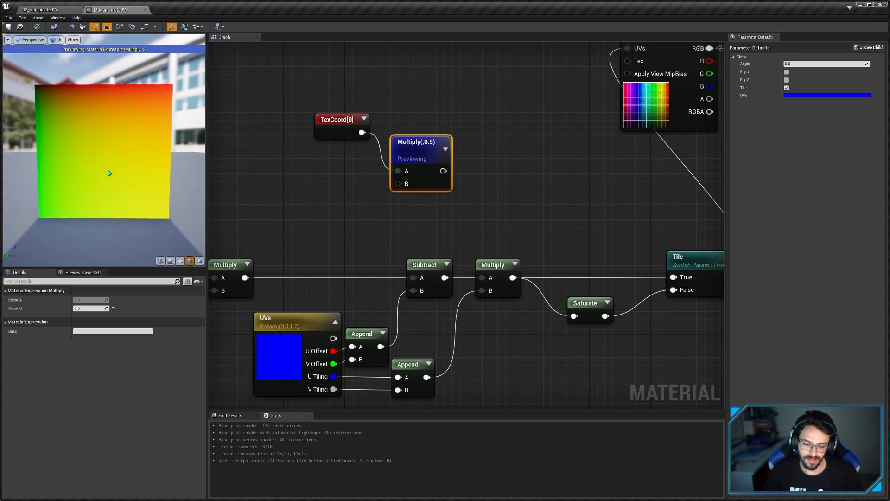
{"action": "key", "text": "alt+3"}
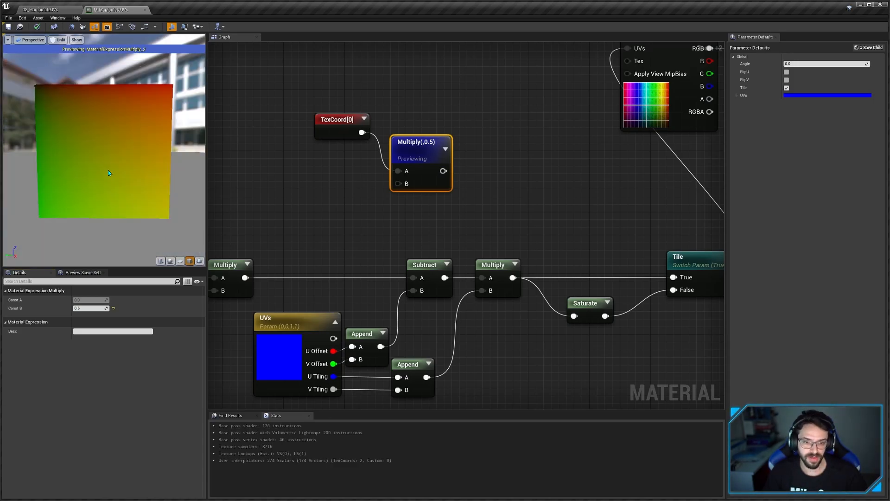
Step: Try Const B values of 1 and 0.1 on the previewed Multiply node to compare the gradients on the cube
{"action": "left_click", "coordinate": [90, 308]}
{"action": "type", "text": "1"}
{"action": "key", "text": "Return"}
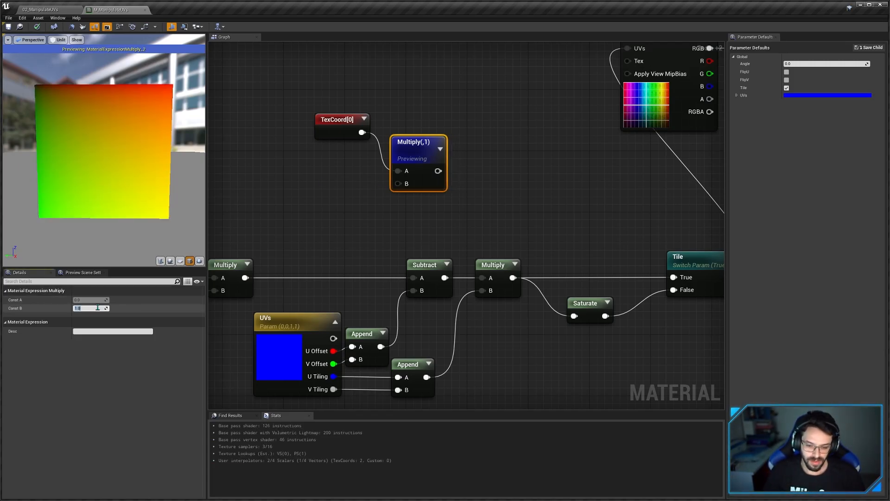
{"action": "key", "text": "Return"}
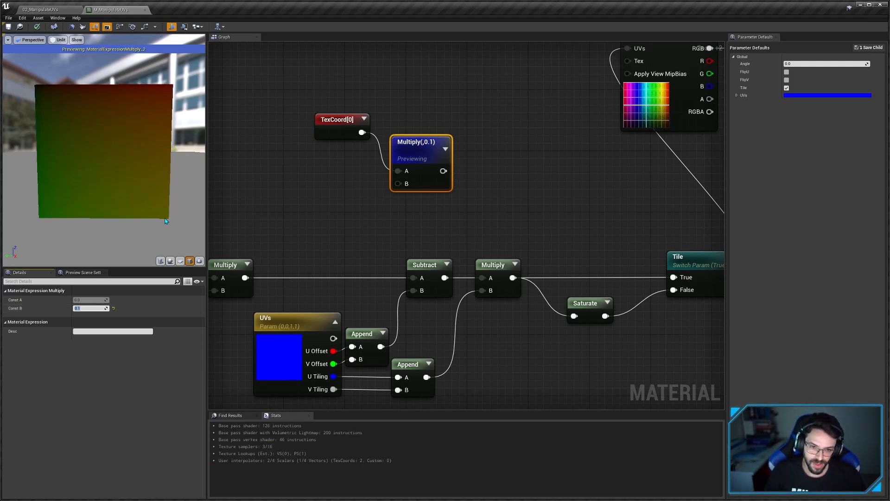
{"action": "left_click_drag", "start_coordinate": [166, 218], "coordinate": [169, 216]}
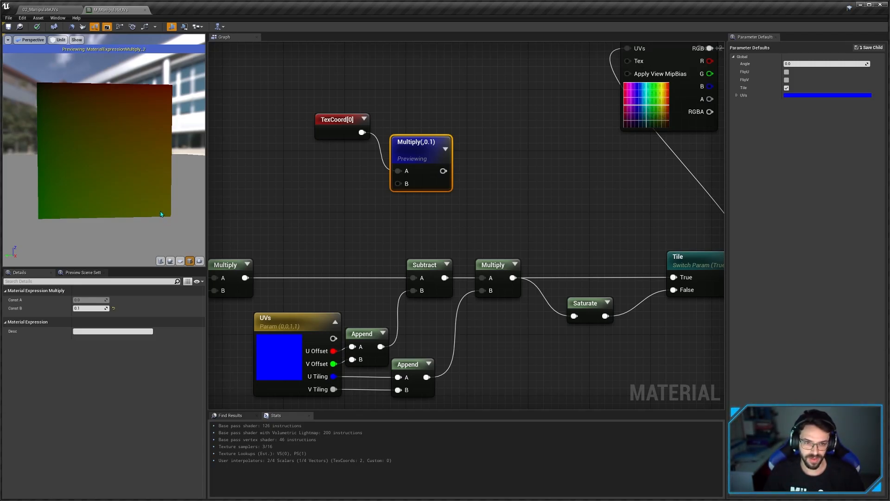
{"action": "left_click_drag", "start_coordinate": [166, 218], "coordinate": [160, 211]}
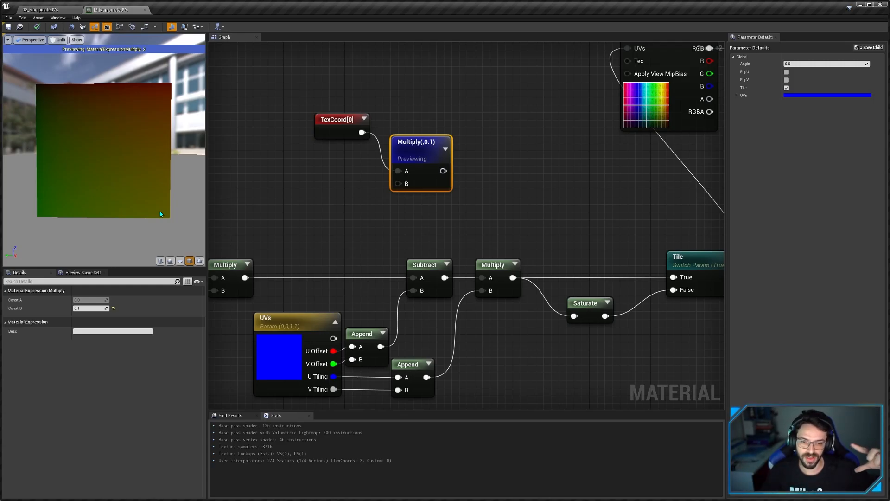
Step: Set the previewed Multiply's Const B to 2 and inspect the UV gradient on the cube's face
{"action": "left_click", "coordinate": [89, 308]}
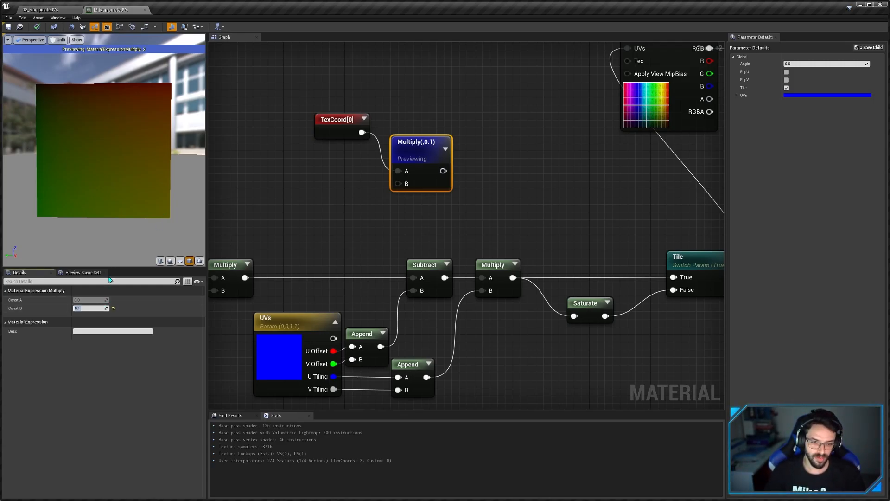
{"action": "type", "text": "2"}
{"action": "key", "text": "Return"}
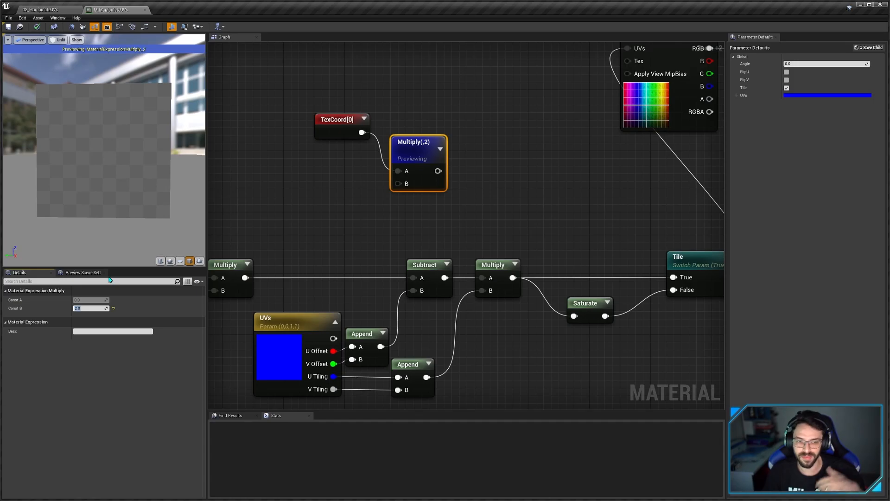
{"action": "left_click_drag", "start_coordinate": [112, 189], "coordinate": [159, 211]}
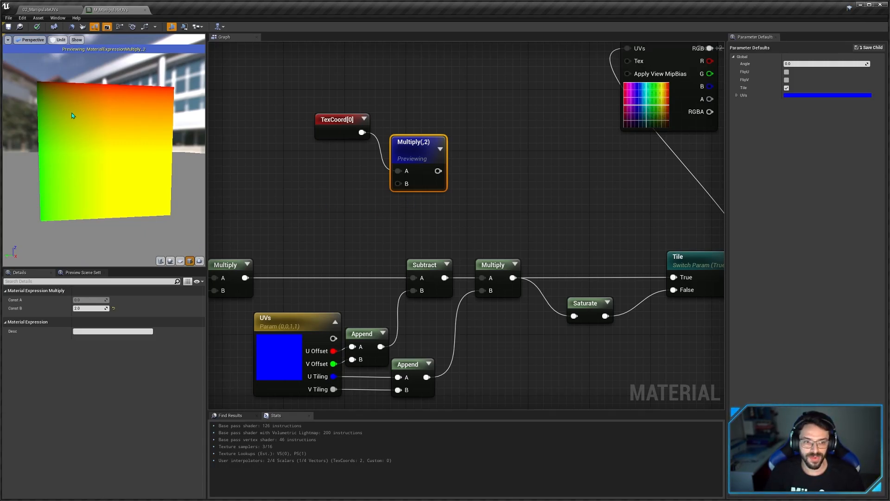
{"action": "left_click_drag", "start_coordinate": [168, 213], "coordinate": [146, 187]}
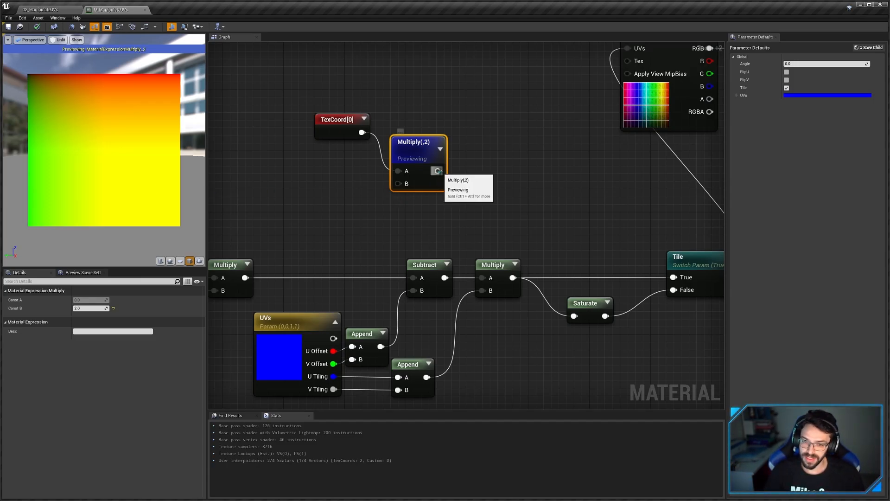
Step: Add a Frac node fed by the Multiply output, align it beside the Multiply and preview it
{"action": "left_click_drag", "start_coordinate": [438, 170], "coordinate": [478, 147]}
{"action": "type", "text": "frac"}
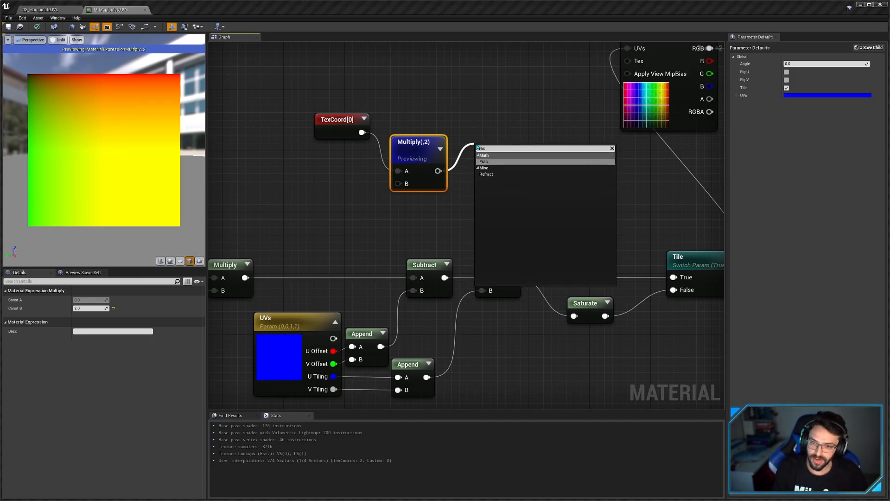
{"action": "key", "text": "Return"}
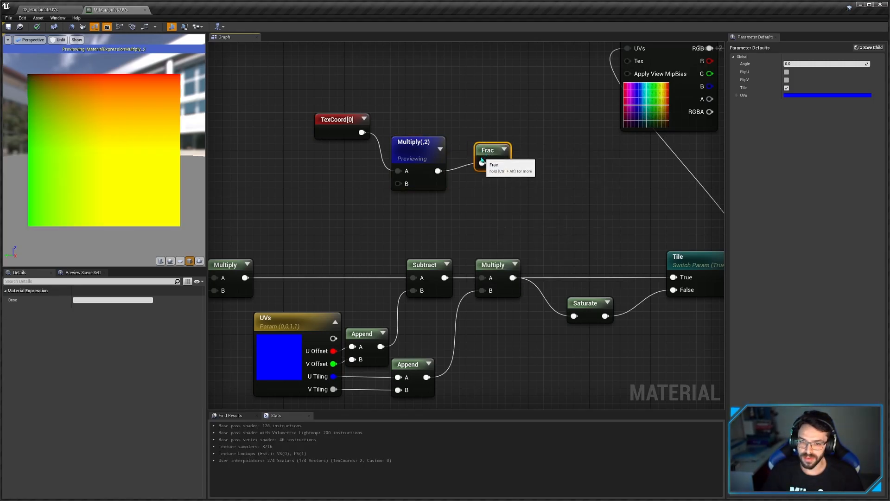
{"action": "left_click_drag", "start_coordinate": [487, 158], "coordinate": [480, 165]}
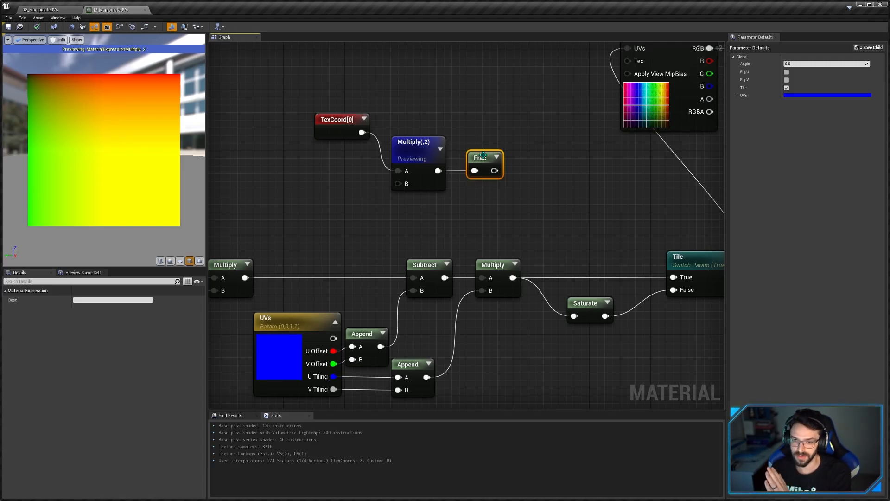
{"action": "key", "text": "space"}
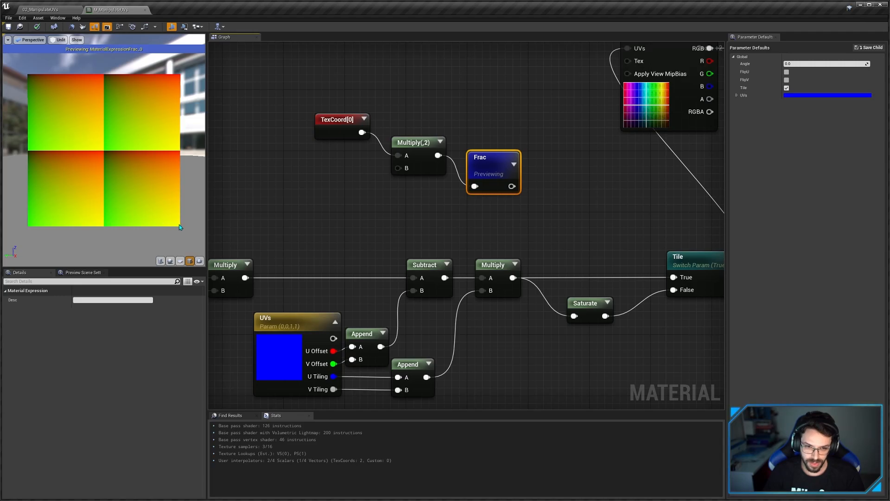
Step: Delete the demonstration TexCoord, Multiply and Frac nodes above the main UV chain
{"action": "left_click", "coordinate": [408, 153]}
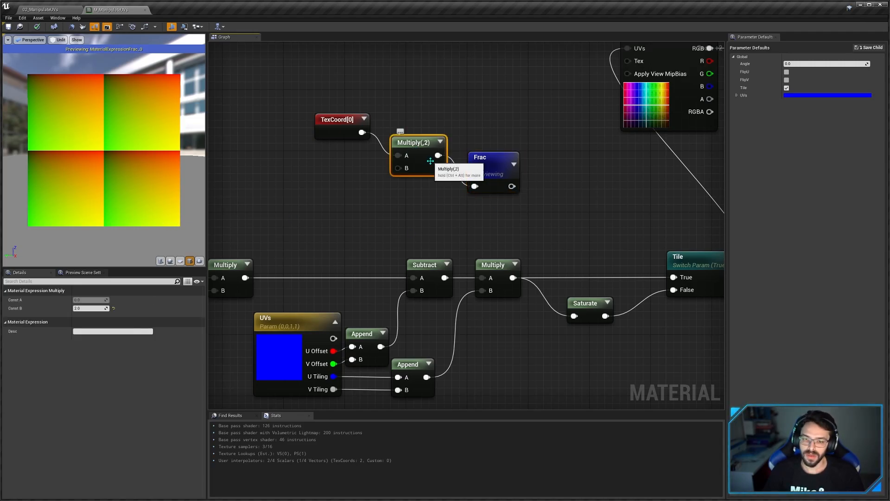
{"action": "left_click_drag", "start_coordinate": [500, 119], "coordinate": [334, 189]}
{"action": "key", "text": "Delete"}
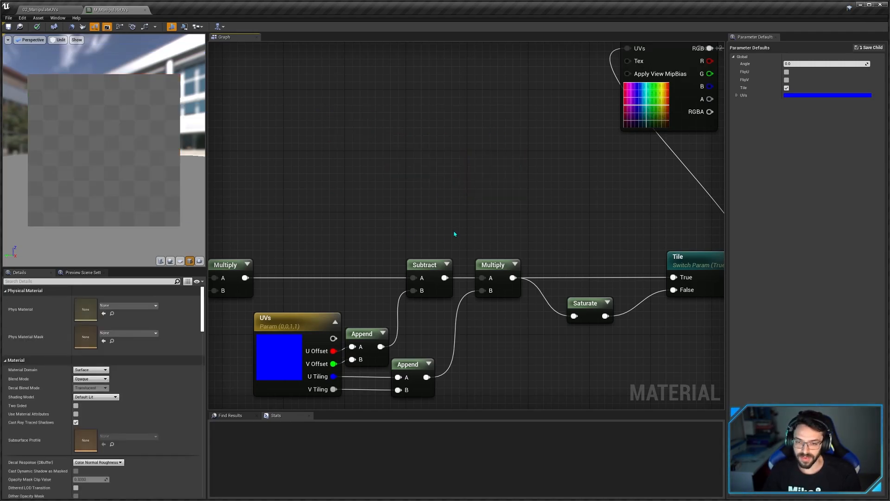
Step: Examine how the Tile switch chooses between the Multiply output and its Saturate-clamped version
{"action": "scroll", "coordinate": [521, 236], "scroll_direction": "down", "scroll_amount": 1}
{"action": "right_click_drag", "start_coordinate": [521, 236], "coordinate": [354, 219]}
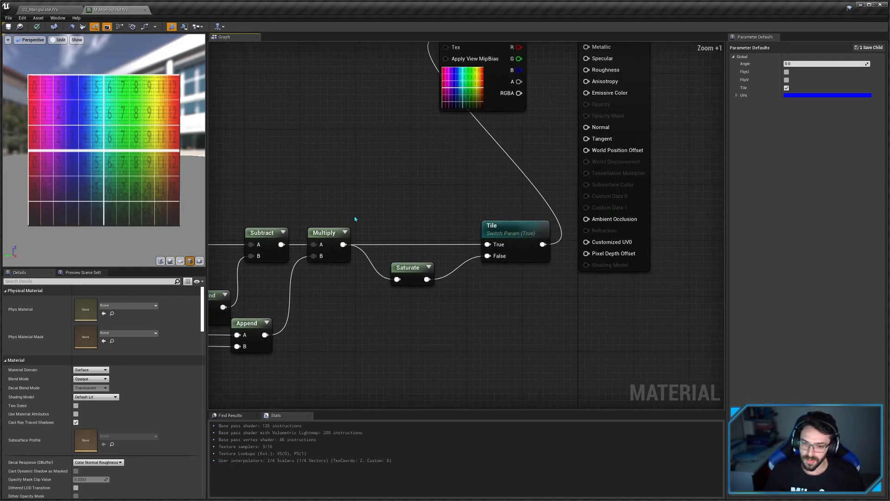
{"action": "left_click", "coordinate": [510, 241]}
{"action": "right_click_drag", "start_coordinate": [497, 279], "coordinate": [521, 300]}
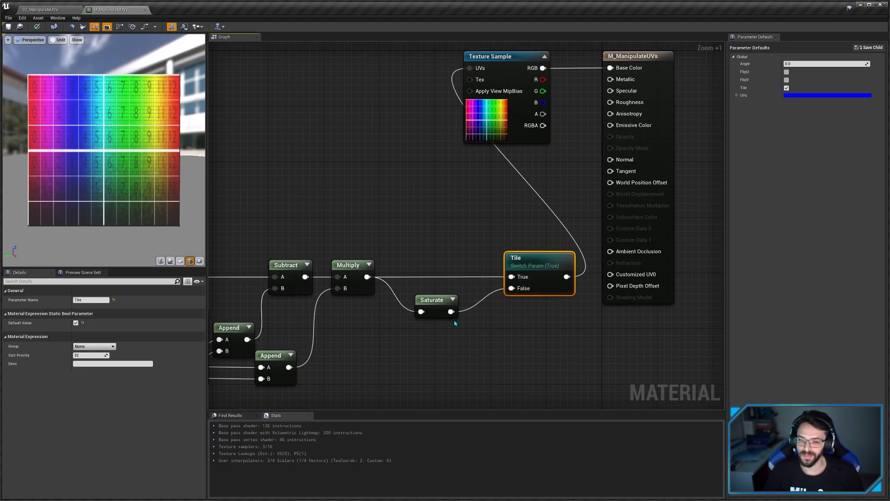
{"action": "left_click", "coordinate": [442, 307]}
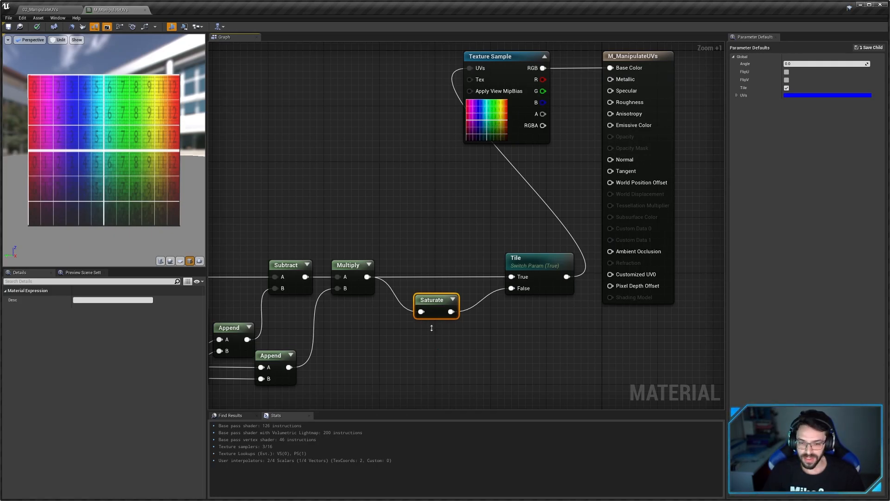
{"action": "scroll", "coordinate": [433, 339], "scroll_direction": "up", "scroll_amount": 2}
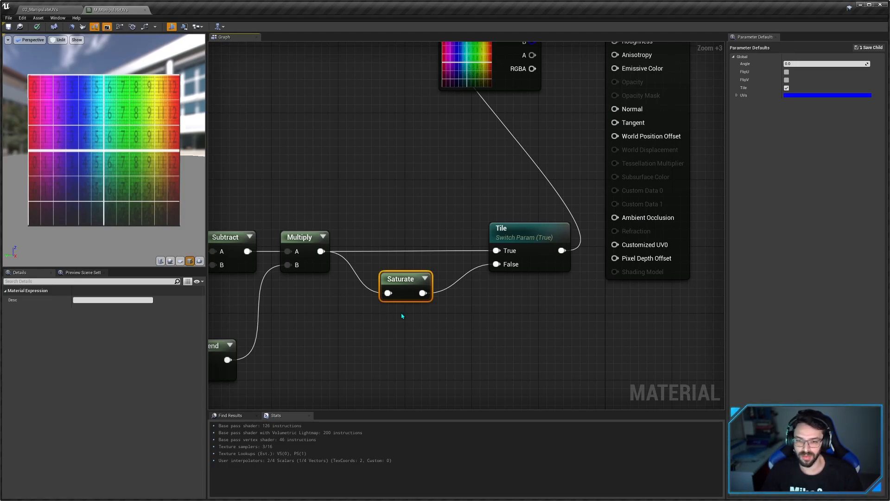
{"action": "right_click_drag", "start_coordinate": [400, 315], "coordinate": [422, 324]}
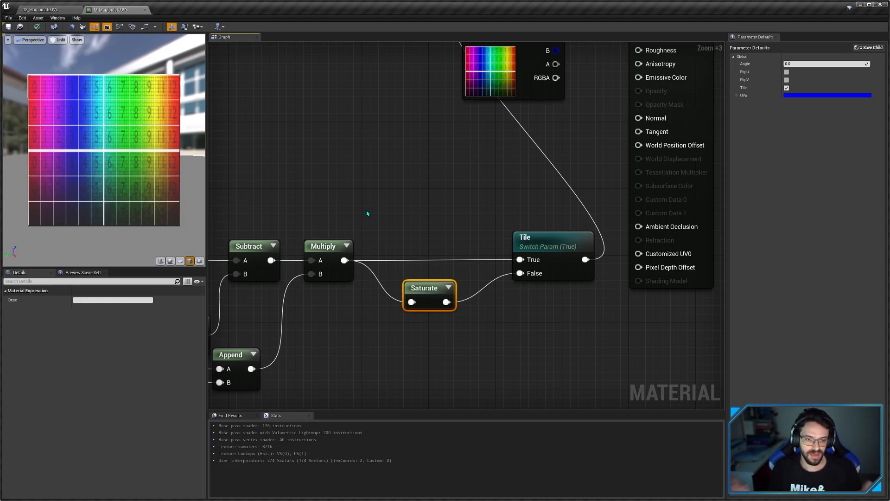
Step: Close the M_ManipulateUVs material without applying its changes
{"action": "middle_click", "coordinate": [108, 11]}
{"action": "left_click", "coordinate": [644, 282]}
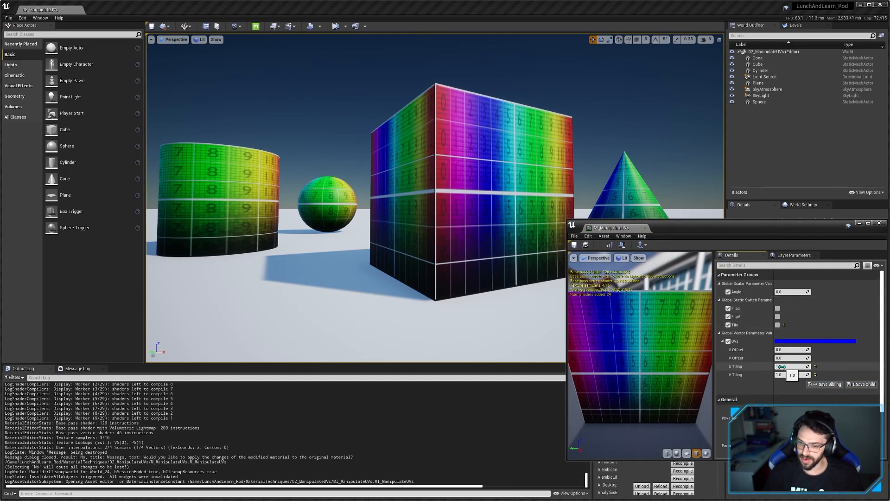
Step: Set the material instance's U Tiling to about 2.11 and enable its Tile switch
{"action": "left_click_drag", "start_coordinate": [788, 366], "coordinate": [819, 366]}
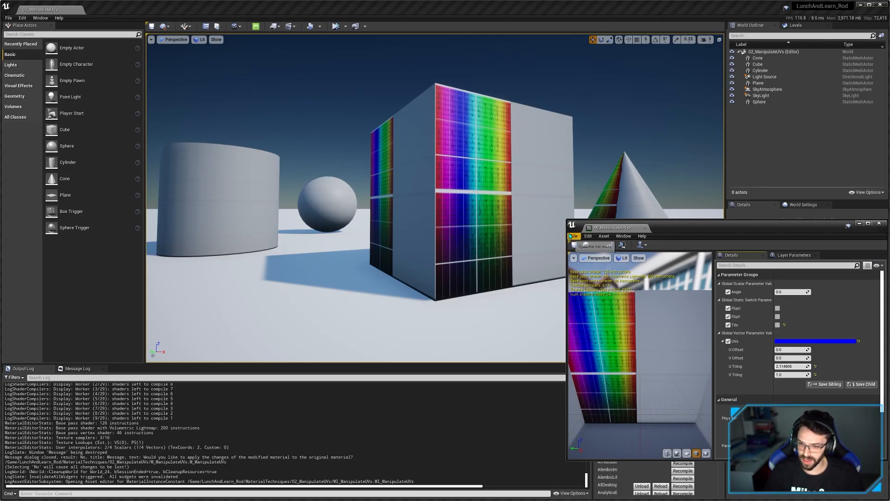
{"action": "left_click", "coordinate": [778, 325]}
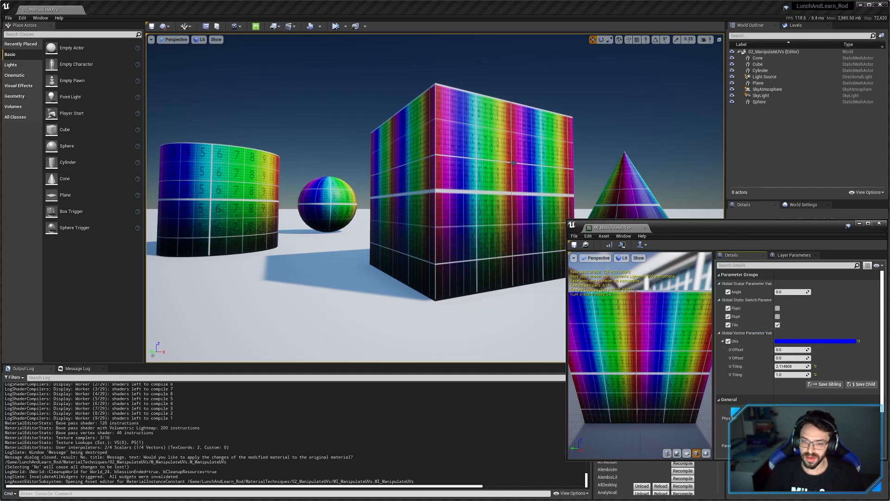
{"action": "left_click", "coordinate": [647, 227]}
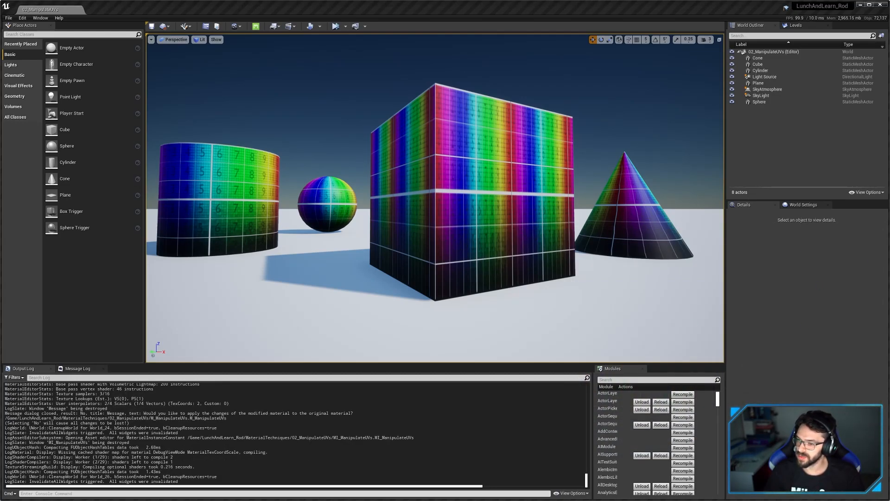
Step: Open the 03_TextureProjection level without saving the MI_ManipulateUVs changes and look around its shapes
{"action": "key", "text": "ctrl+shift+s"}
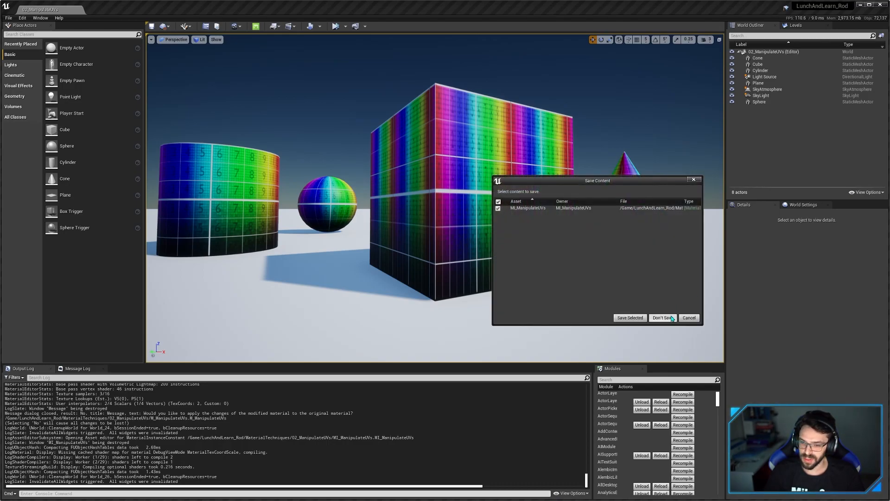
{"action": "left_click", "coordinate": [663, 318]}
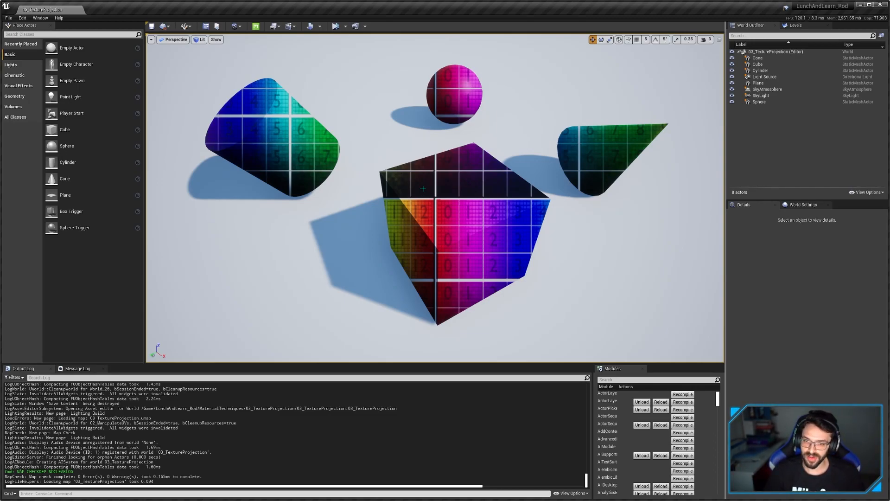
{"action": "right_click_drag", "start_coordinate": [427, 199], "coordinate": [433, 153]}
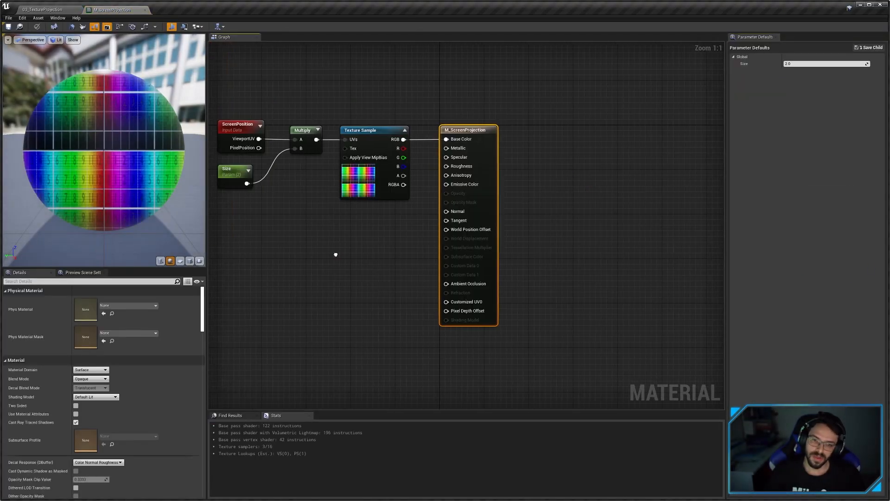
Step: Preview the ScreenPosition node of M_ScreenProjection on a cube mesh that fills the preview, and end the node preview
{"action": "right_click_drag", "start_coordinate": [428, 216], "coordinate": [402, 208]}
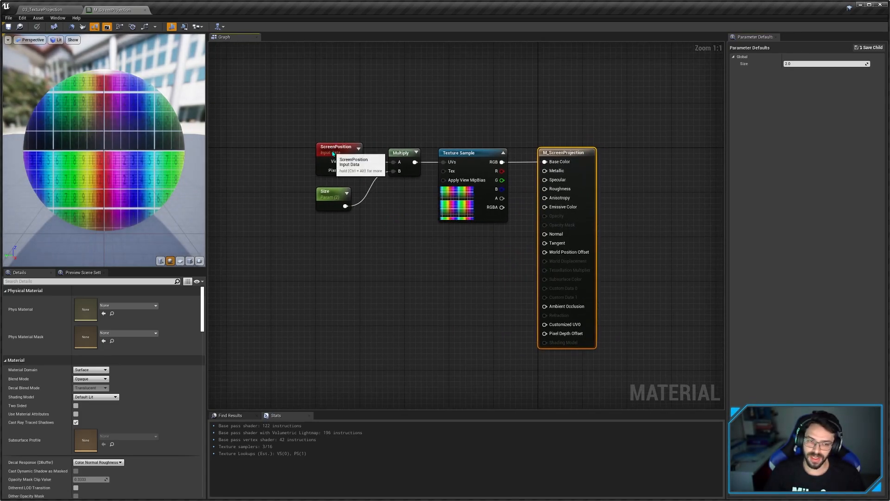
{"action": "left_click", "coordinate": [333, 153]}
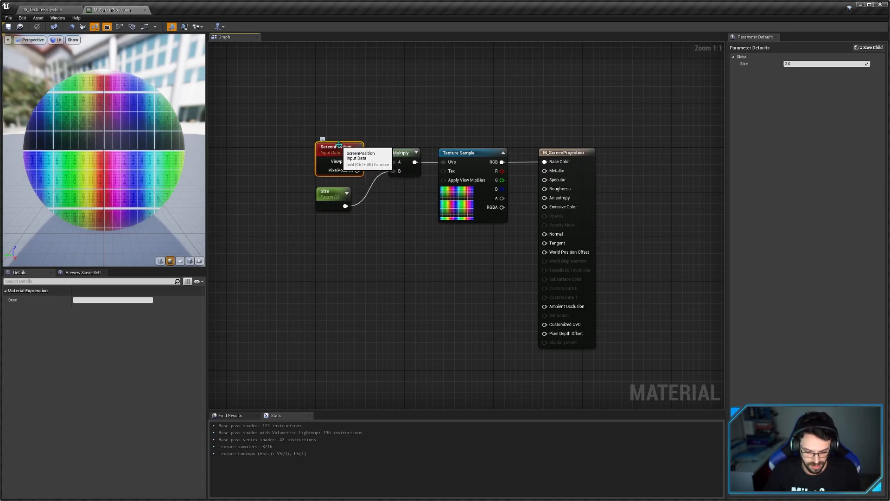
{"action": "key", "text": "space"}
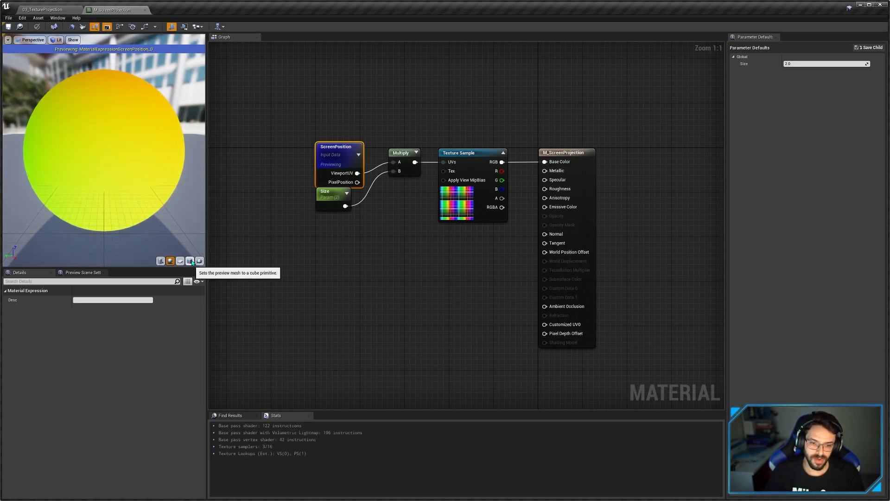
{"action": "left_click", "coordinate": [190, 261]}
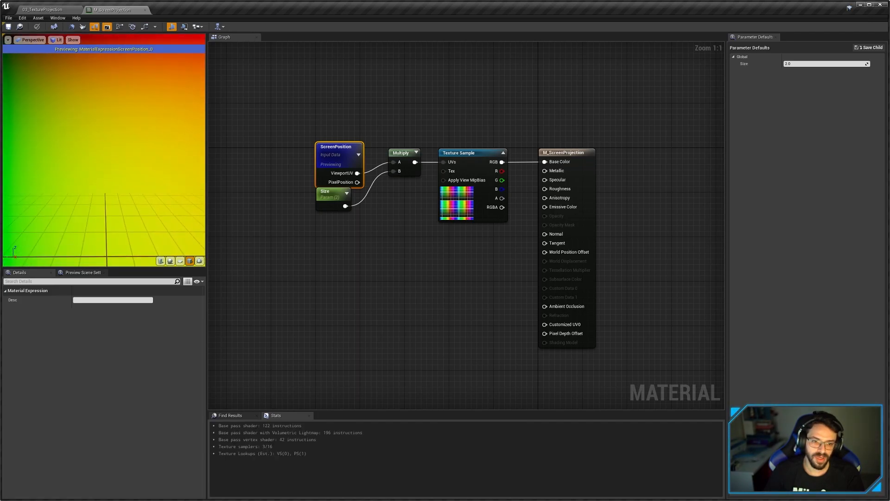
{"action": "left_click_drag", "start_coordinate": [111, 163], "coordinate": [69, 65]}
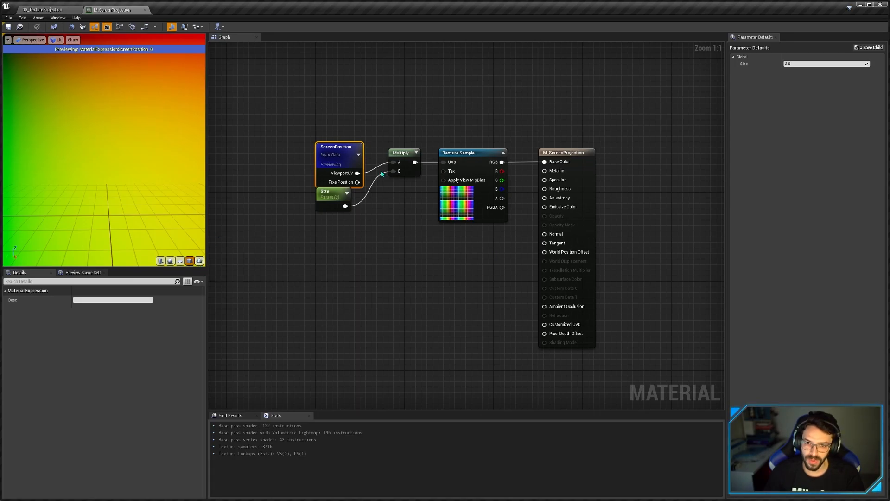
{"action": "key", "text": "space"}
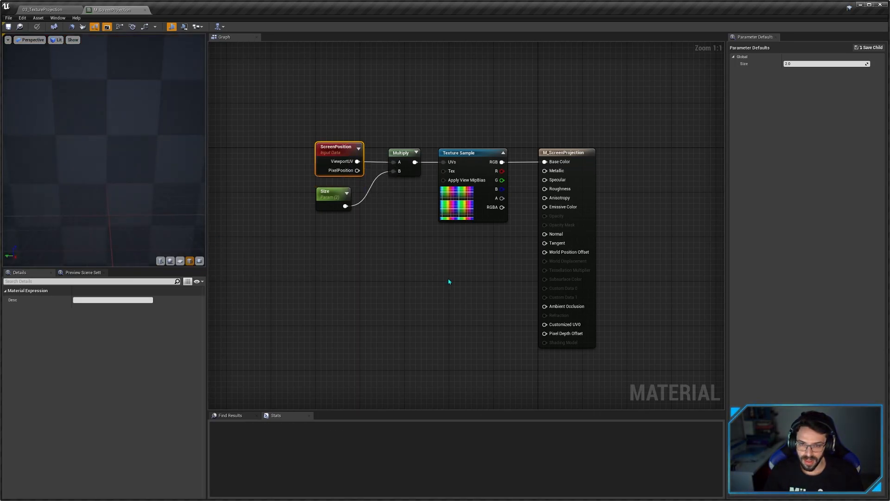
Step: Examine how the Size parameter scales the screen position through Multiply into the Texture Sample's UVs
{"action": "left_click", "coordinate": [447, 280]}
{"action": "left_click", "coordinate": [333, 195]}
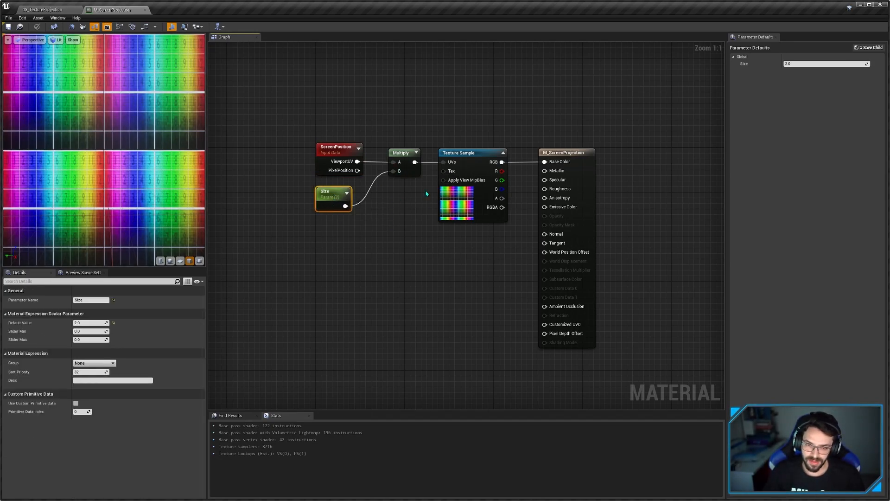
{"action": "left_click", "coordinate": [413, 170]}
{"action": "left_click", "coordinate": [329, 198]}
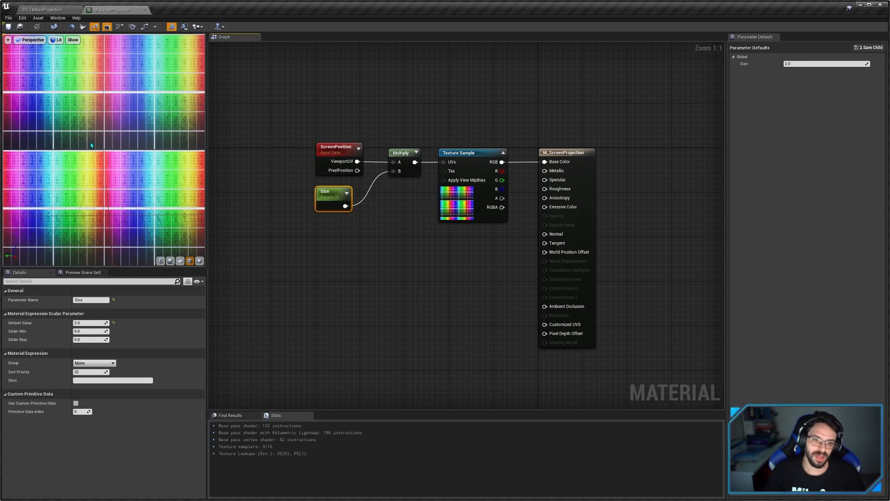
{"action": "right_click_drag", "start_coordinate": [561, 249], "coordinate": [521, 259]}
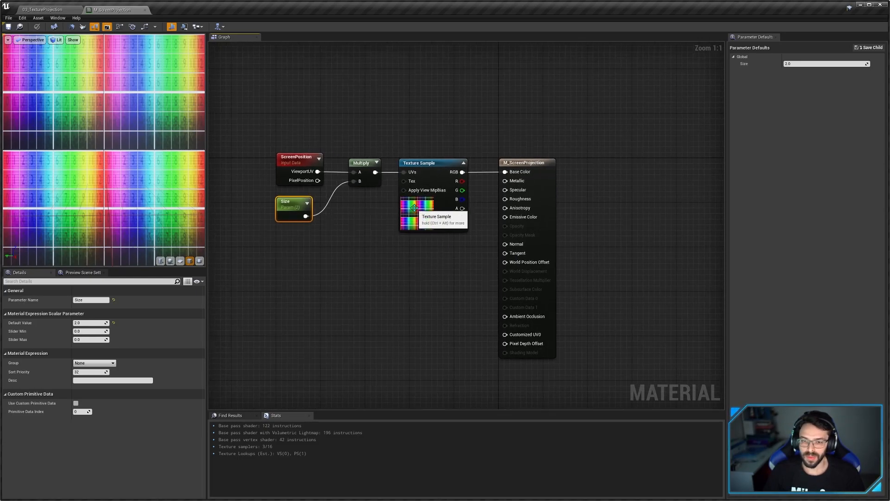
{"action": "left_click", "coordinate": [434, 207]}
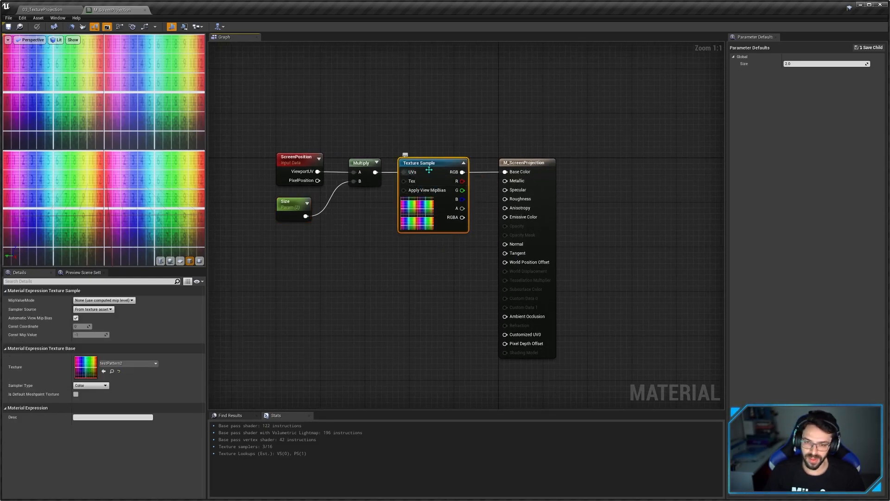
{"action": "left_click", "coordinate": [383, 312]}
{"action": "right_click_drag", "start_coordinate": [282, 292], "coordinate": [313, 300]}
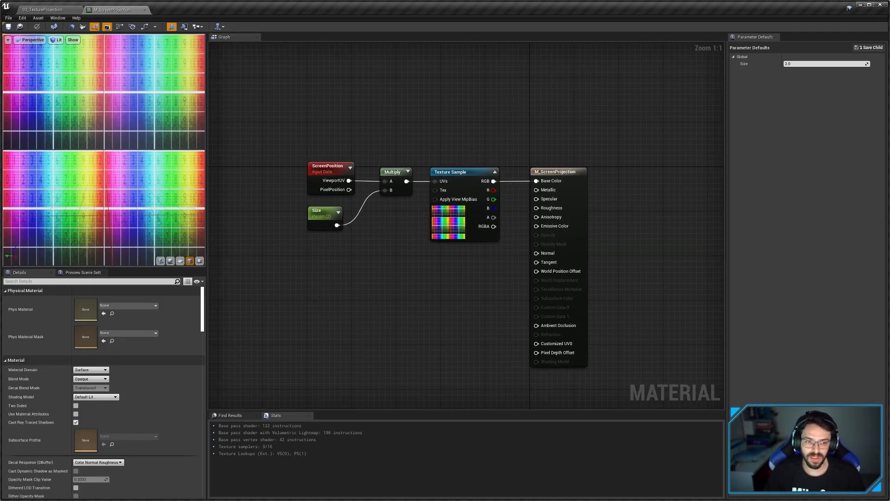
Step: Inspect the screen-projected texture on the whole preview cube and close M_ScreenProjection
{"action": "right_click_drag", "start_coordinate": [106, 151], "coordinate": [106, 185]}
{"action": "left_click_drag", "start_coordinate": [105, 151], "coordinate": [111, 112]}
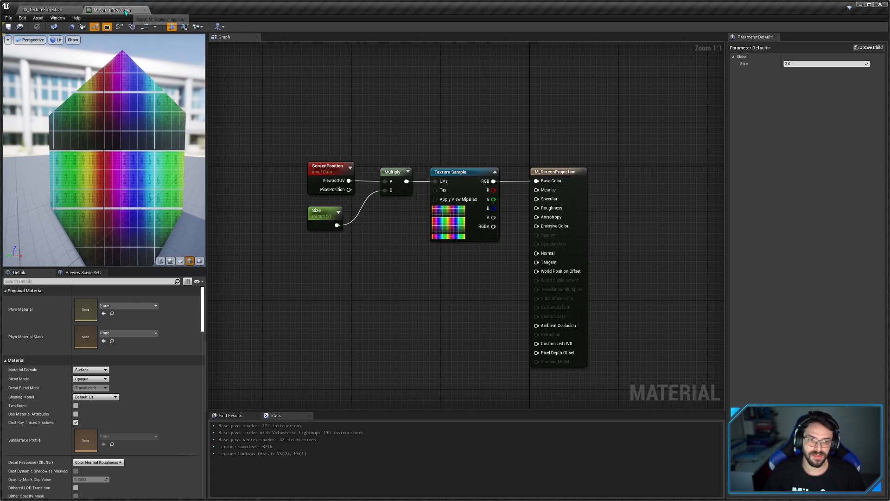
{"action": "middle_click", "coordinate": [125, 12]}
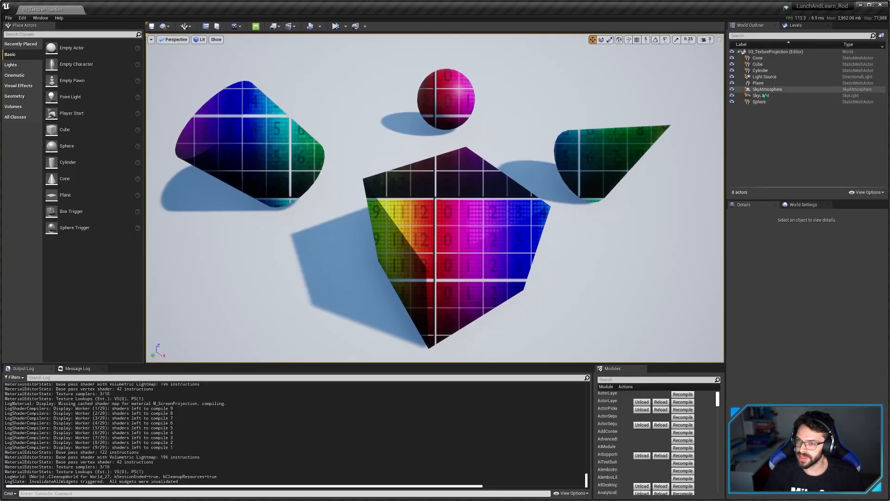
Step: Lock the details to the cylinder, sphere, cube and cone, and assign them the M_WorldProjection material
{"action": "left_click", "coordinate": [263, 156]}
{"action": "left_click", "coordinate": [445, 100], "text": "ctrl"}
{"action": "left_click", "coordinate": [491, 222], "text": "ctrl"}
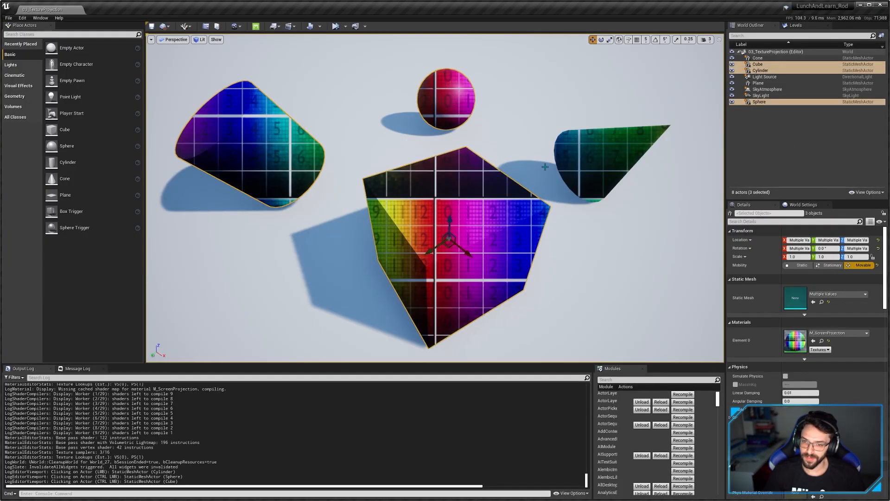
{"action": "left_click", "coordinate": [597, 150], "text": "ctrl"}
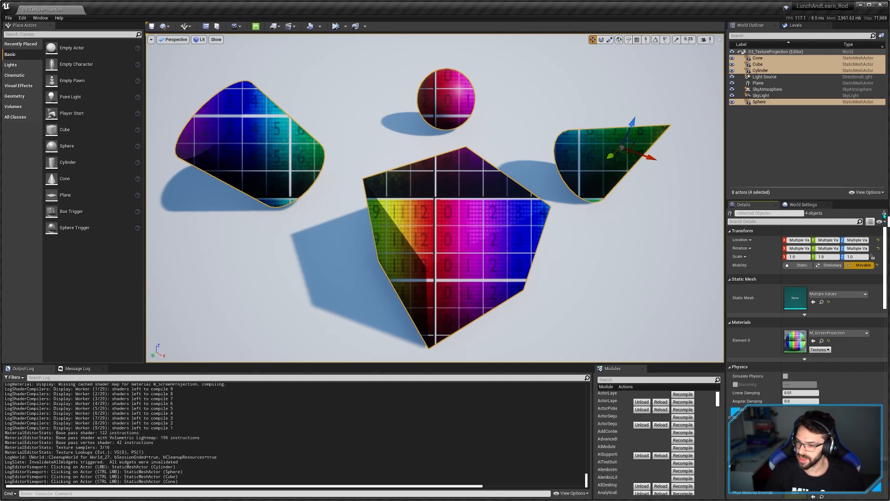
{"action": "left_click", "coordinate": [681, 200]}
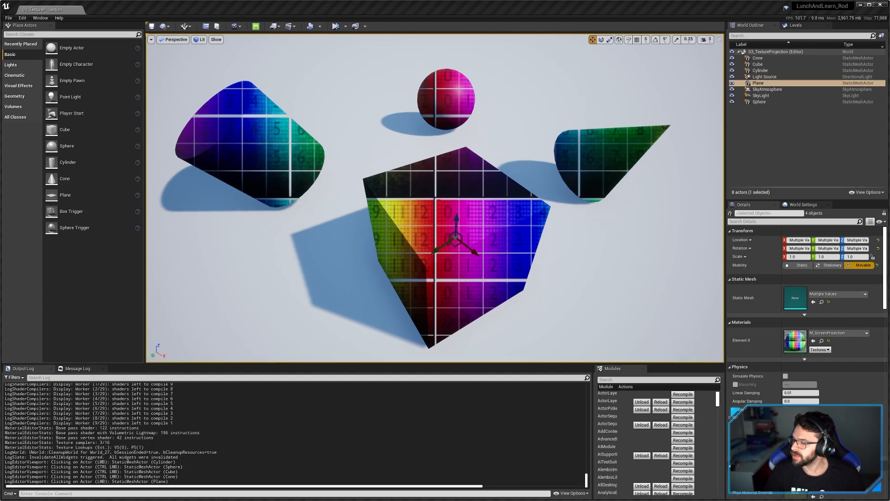
{"action": "left_click_drag", "start_coordinate": [889, 330], "coordinate": [794, 341]}
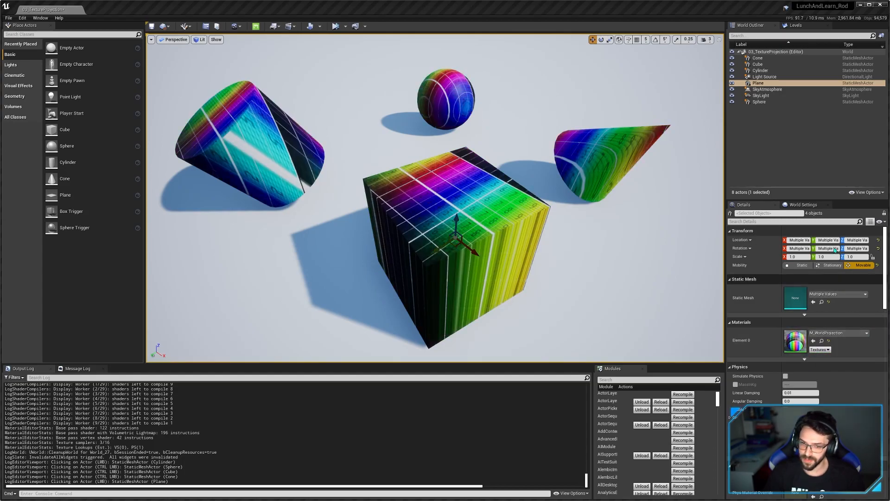
Step: Undo the last actor move and move the cube around the floor to compare its world-projected texture
{"action": "right_click_drag", "start_coordinate": [485, 220], "coordinate": [505, 224]}
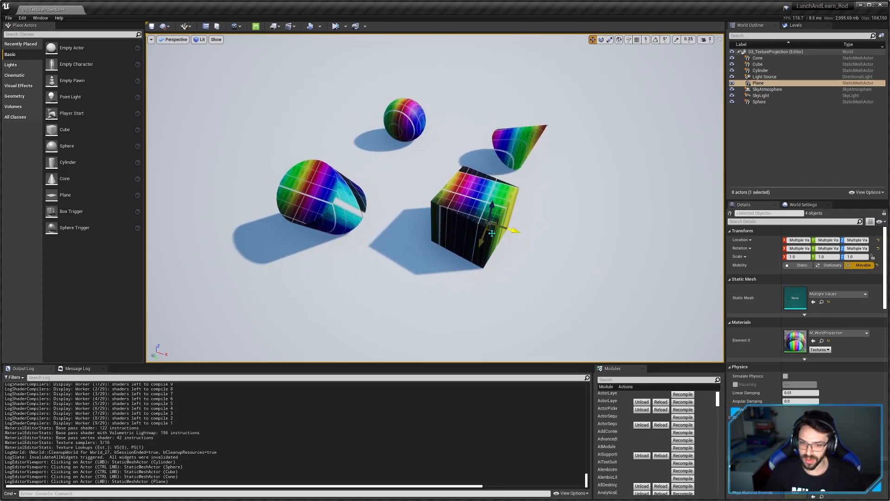
{"action": "key", "text": "ctrl+z"}
{"action": "left_click", "coordinate": [473, 224]}
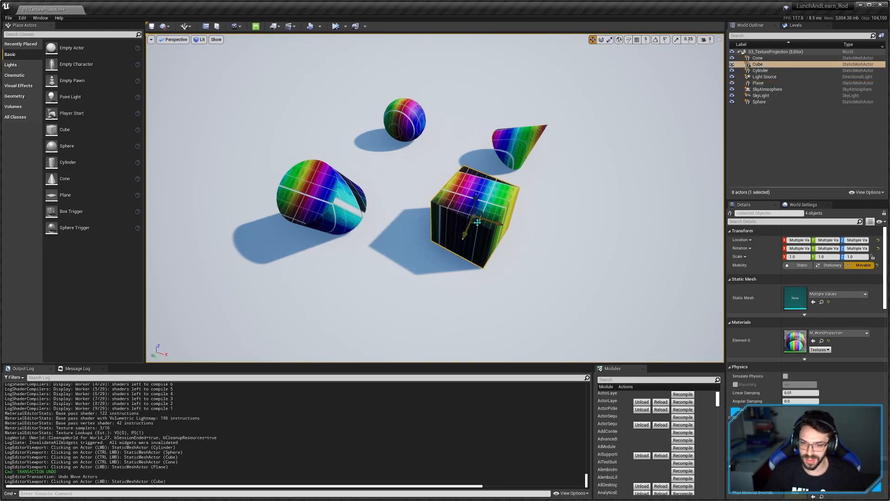
{"action": "left_click_drag", "start_coordinate": [477, 223], "coordinate": [482, 243]}
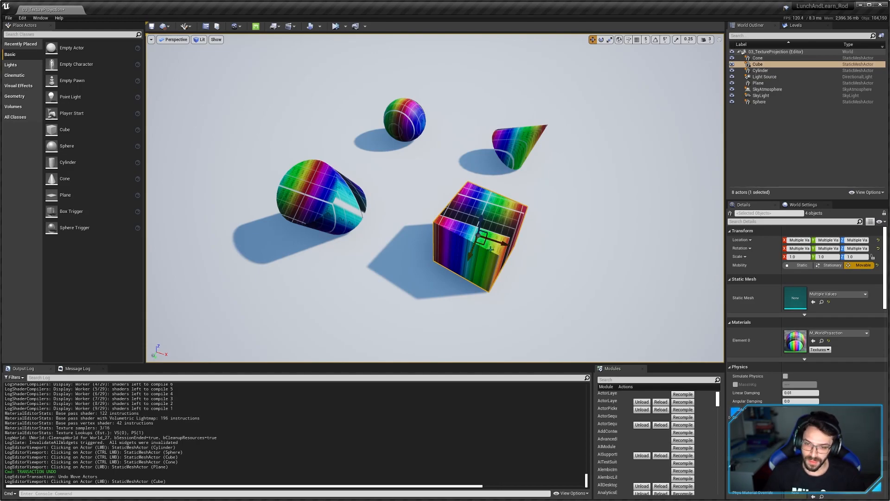
{"action": "scroll", "coordinate": [491, 249], "scroll_direction": "up", "scroll_amount": 3}
{"action": "left_click_drag", "start_coordinate": [502, 257], "coordinate": [468, 228]}
Step: Move the cylinder across the floor and inspect how the world-projected texture slides over it
{"action": "left_click", "coordinate": [319, 189]}
{"action": "key", "text": "d"}
{"action": "right_click_drag", "start_coordinate": [319, 189], "coordinate": [253, 192]}
{"action": "left_click_drag", "start_coordinate": [328, 183], "coordinate": [302, 195]}
{"action": "key", "text": "a"}
{"action": "right_click_drag", "start_coordinate": [354, 241], "coordinate": [425, 264]}
{"action": "key", "text": "s"}
{"action": "key", "text": "d"}
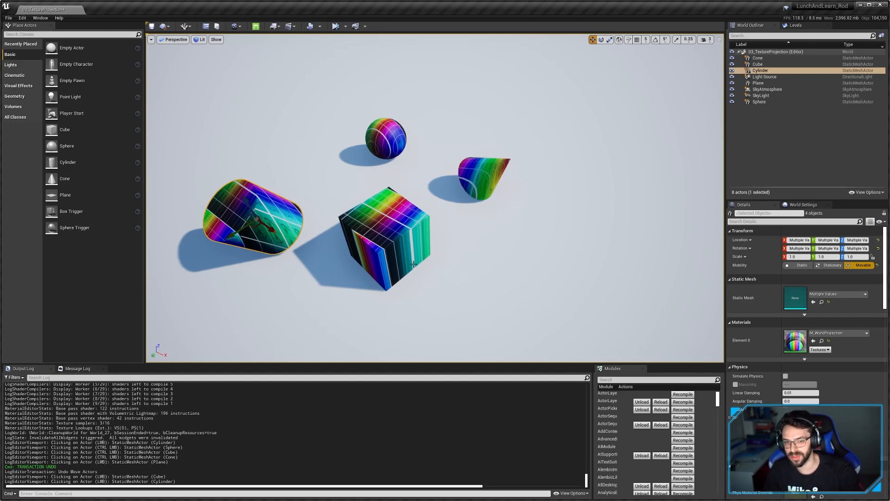
Step: Examine the world-projected texture on the cylinder, cube, sphere and cone from different viewpoints around the floor
{"action": "key", "text": "d"}
{"action": "right_click_drag", "start_coordinate": [393, 250], "coordinate": [310, 245]}
{"action": "key", "text": "w"}
{"action": "key", "text": "a"}
{"action": "key", "text": "s"}
{"action": "key", "text": "w"}
{"action": "key", "text": "d"}
{"action": "key", "text": "d"}
{"action": "key", "text": "a"}
{"action": "key", "text": "e"}
{"action": "key", "text": "s"}
Step: Select the cube and inspect the world-projected texture on its vertical sides and top face up close
{"action": "left_click", "coordinate": [433, 175]}
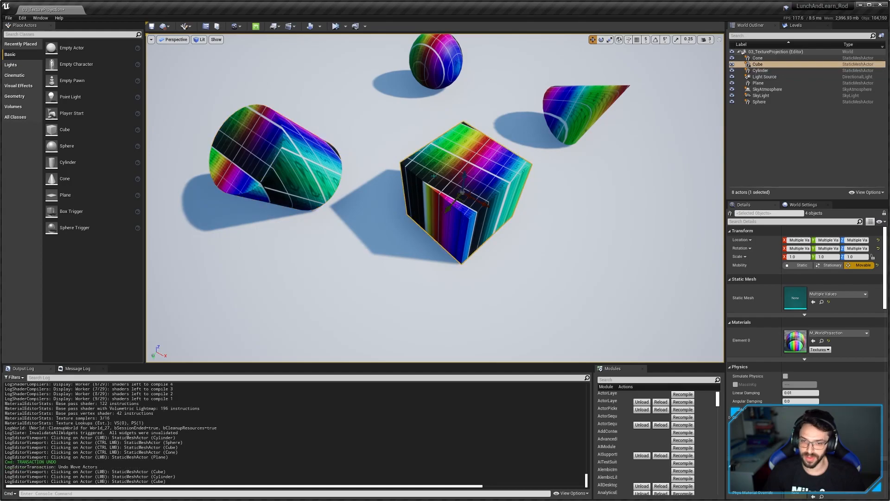
{"action": "right_click_drag", "start_coordinate": [455, 230], "coordinate": [504, 178]}
{"action": "key", "text": "q"}
{"action": "key", "text": "a"}
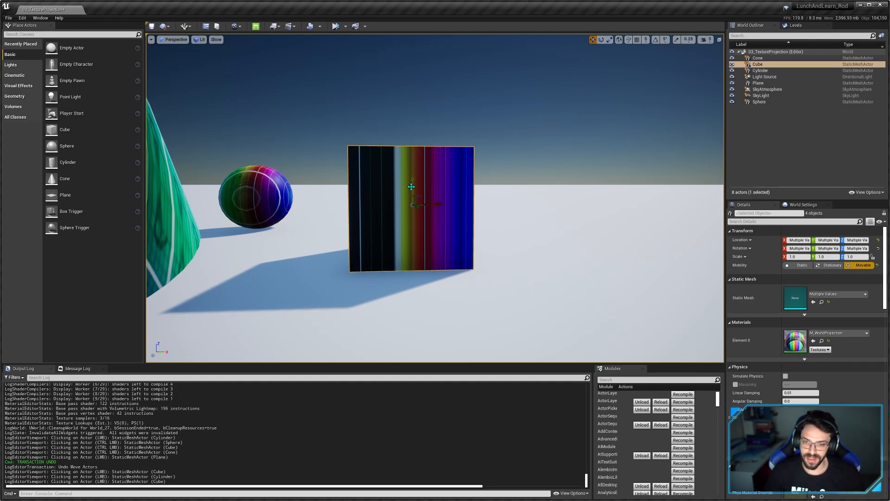
{"action": "key", "text": "w"}
{"action": "right_click_drag", "start_coordinate": [412, 186], "coordinate": [430, 190]}
{"action": "key", "text": "d"}
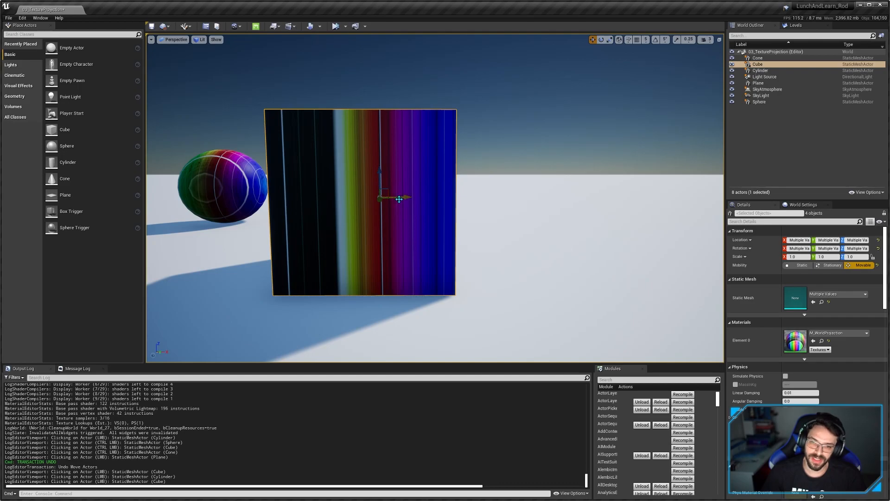
{"action": "key", "text": "d"}
{"action": "right_click_drag", "start_coordinate": [399, 199], "coordinate": [364, 177]}
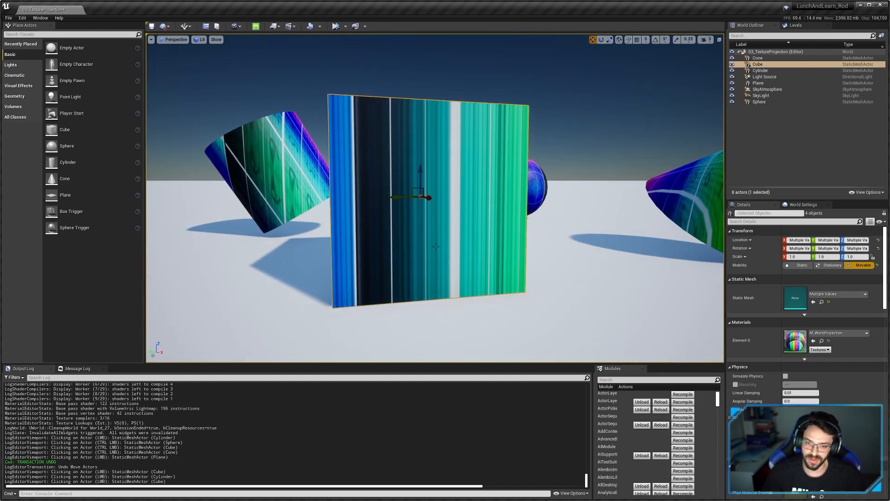
{"action": "key", "text": "e"}
{"action": "right_click_drag", "start_coordinate": [436, 246], "coordinate": [469, 284]}
{"action": "key", "text": "a"}
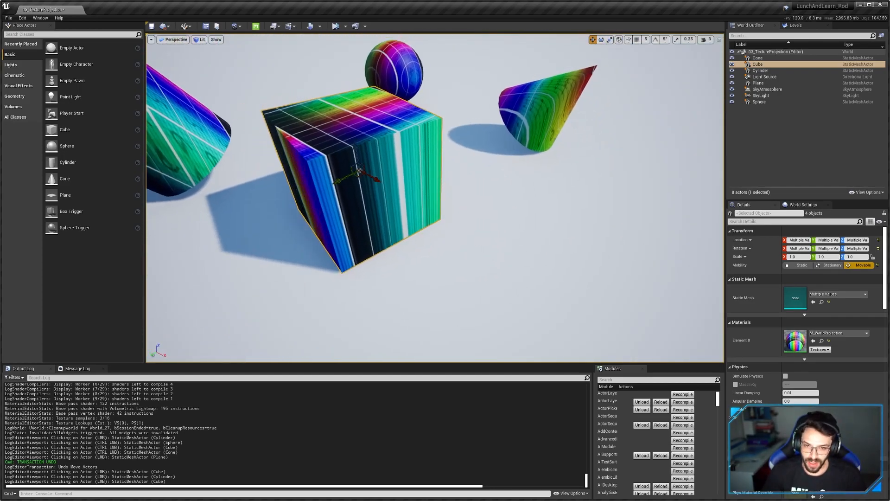
{"action": "key", "text": "s"}
{"action": "right_click_drag", "start_coordinate": [435, 198], "coordinate": [459, 213]}
{"action": "key", "text": "w"}
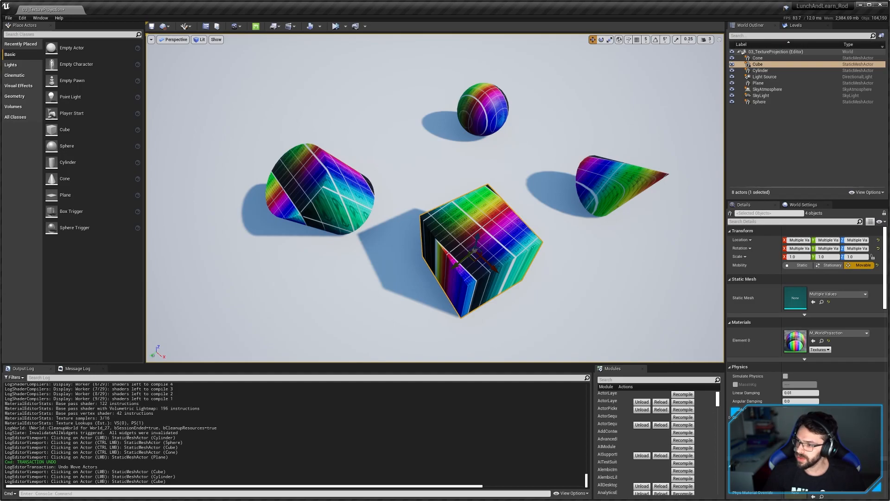
Step: Open the M_WorldProjection material and inspect its Absolute World Position node alongside the preview sphere
{"action": "double_click", "coordinate": [795, 341]}
{"action": "right_click_drag", "start_coordinate": [362, 248], "coordinate": [581, 285]}
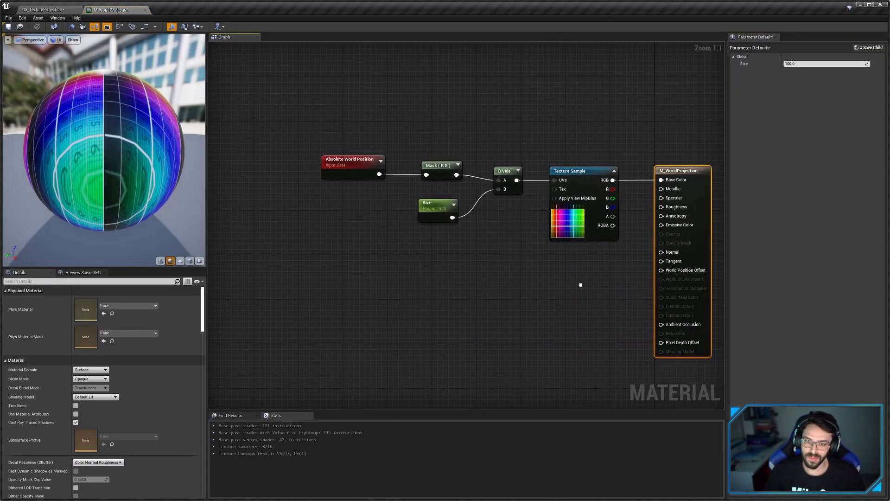
{"action": "left_click", "coordinate": [367, 172]}
{"action": "right_click_drag", "start_coordinate": [373, 207], "coordinate": [342, 197]}
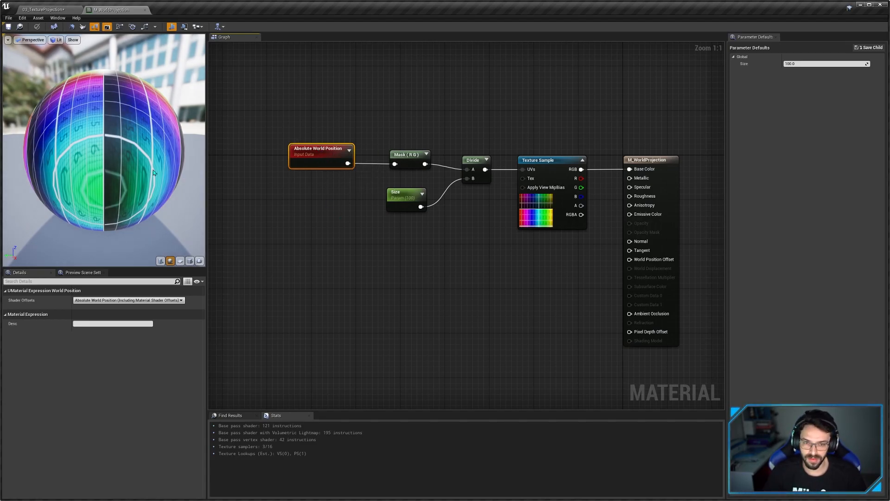
{"action": "left_click_drag", "start_coordinate": [154, 173], "coordinate": [140, 159]}
{"action": "right_click_drag", "start_coordinate": [401, 182], "coordinate": [354, 191]}
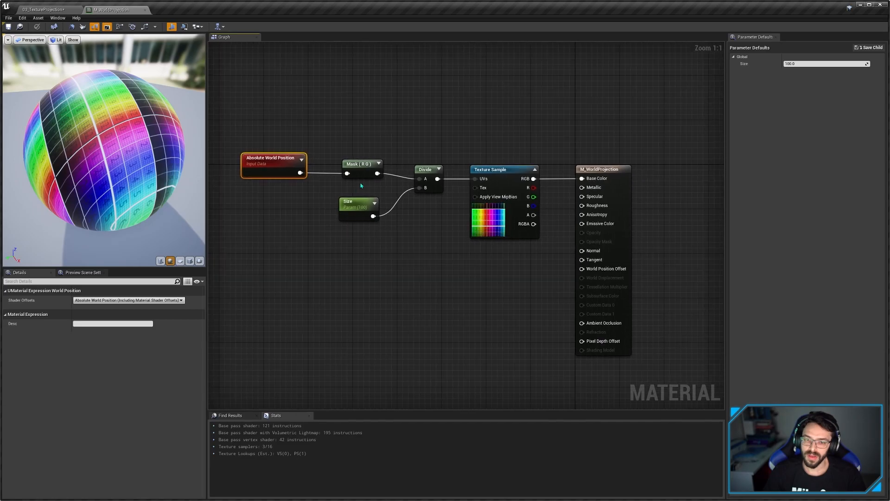
Step: Inspect the component Mask node's enabled channels and view the preview sphere's texture from above
{"action": "left_click", "coordinate": [364, 170]}
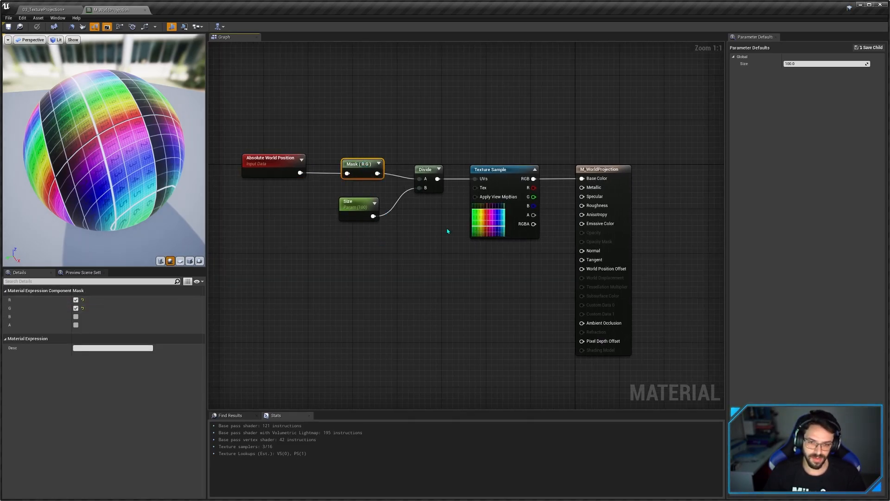
{"action": "scroll", "coordinate": [174, 191], "scroll_direction": "down", "scroll_amount": 4}
{"action": "left_click_drag", "start_coordinate": [174, 191], "coordinate": [195, 145]}
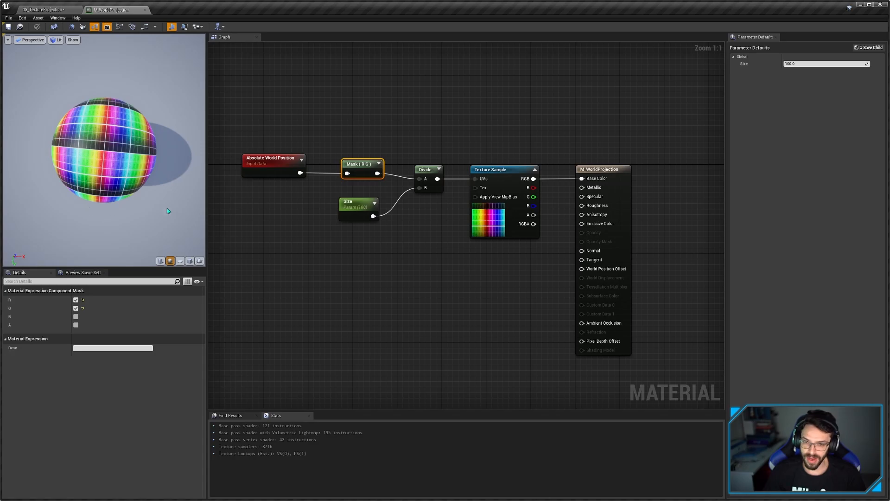
Step: Inspect the Divide node and the Size parameter that scale the world position
{"action": "right_click_drag", "start_coordinate": [430, 219], "coordinate": [407, 229]}
{"action": "left_click", "coordinate": [404, 197]}
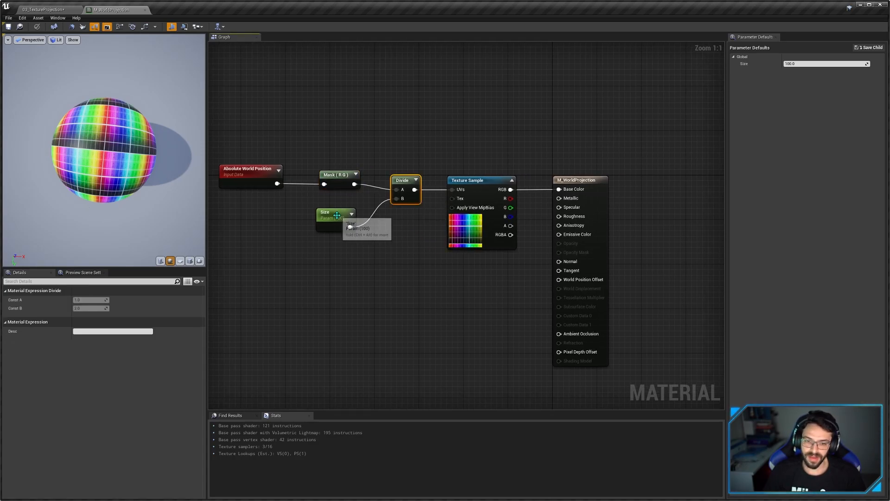
{"action": "left_click", "coordinate": [337, 215]}
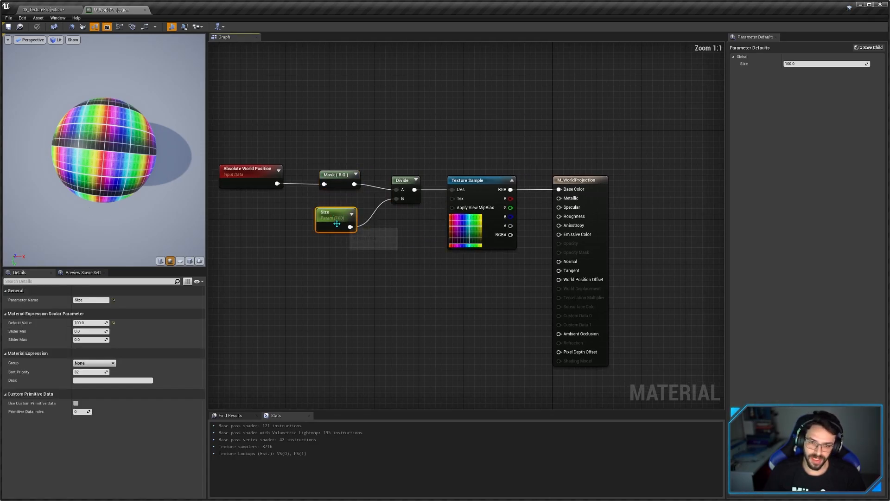
{"action": "left_click", "coordinate": [374, 248]}
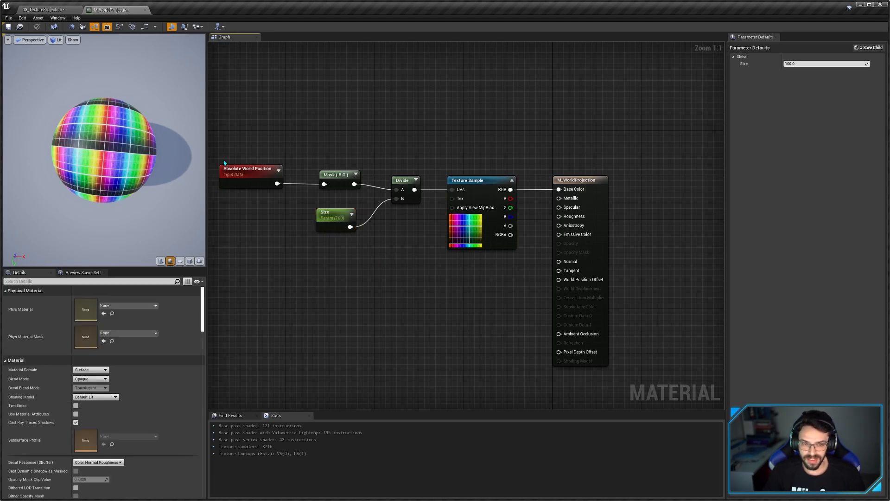
{"action": "left_click", "coordinate": [238, 176]}
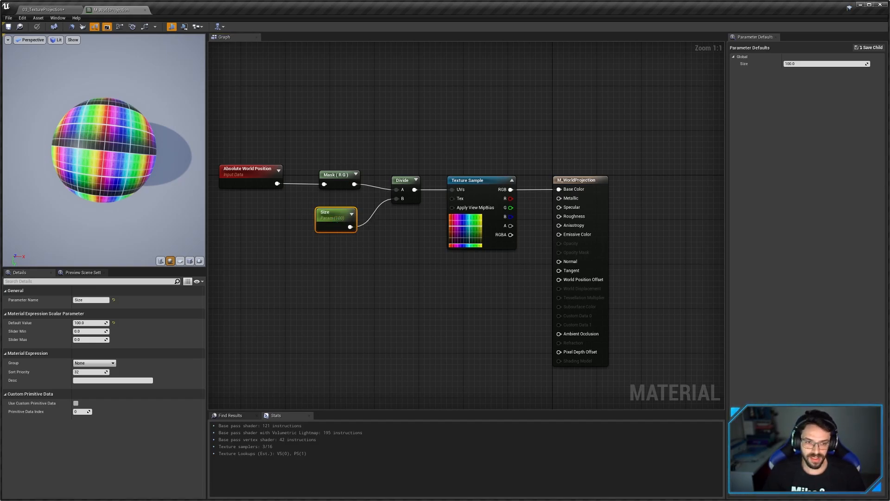
Step: Set the Size parameter's default value to 200 and show the material on the cube preview mesh
{"action": "left_click_drag", "start_coordinate": [105, 156], "coordinate": [111, 139]}
{"action": "scroll", "coordinate": [126, 180], "scroll_direction": "up", "scroll_amount": 2}
{"action": "left_click_drag", "start_coordinate": [127, 180], "coordinate": [109, 170]}
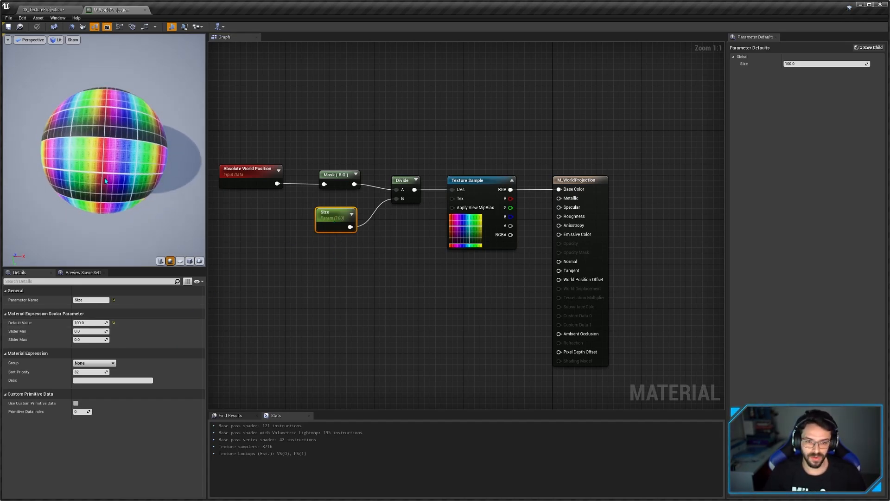
{"action": "left_click", "coordinate": [88, 323]}
{"action": "type", "text": "20"}
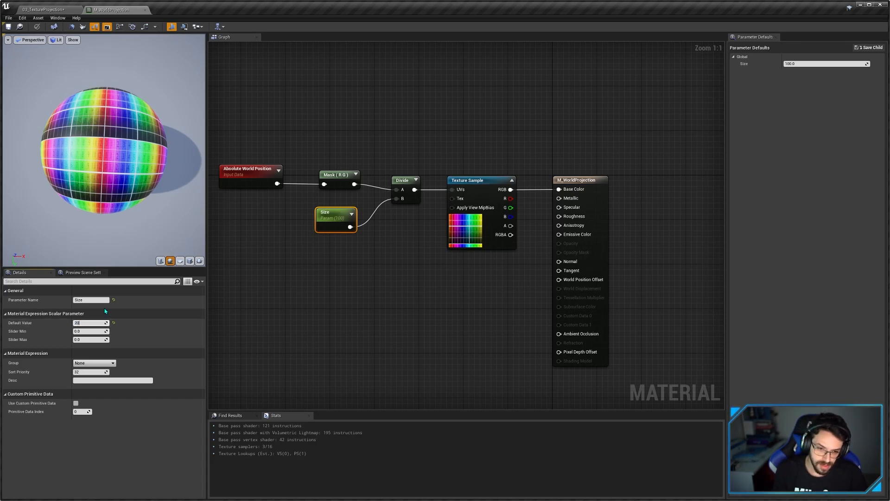
{"action": "type", "text": "0"}
{"action": "key", "text": "Return"}
{"action": "left_click", "coordinate": [190, 261]}
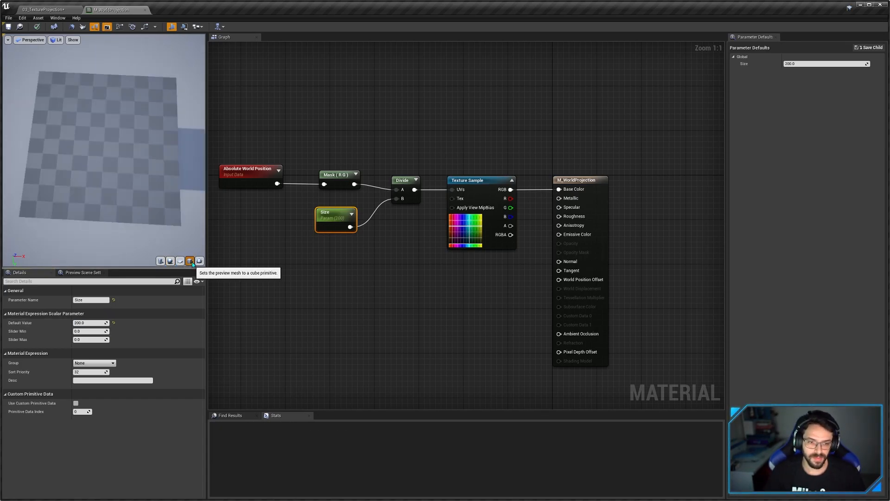
{"action": "left_click_drag", "start_coordinate": [116, 188], "coordinate": [135, 207]}
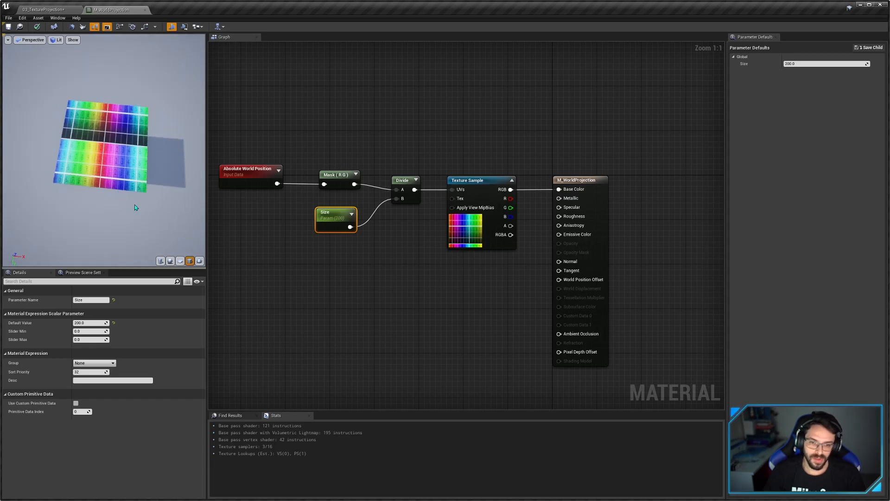
Step: Switch the component Mask from R and G to R and B and examine the projection on the preview cube's sides
{"action": "right_click_drag", "start_coordinate": [426, 227], "coordinate": [451, 245]}
{"action": "left_click", "coordinate": [367, 197]}
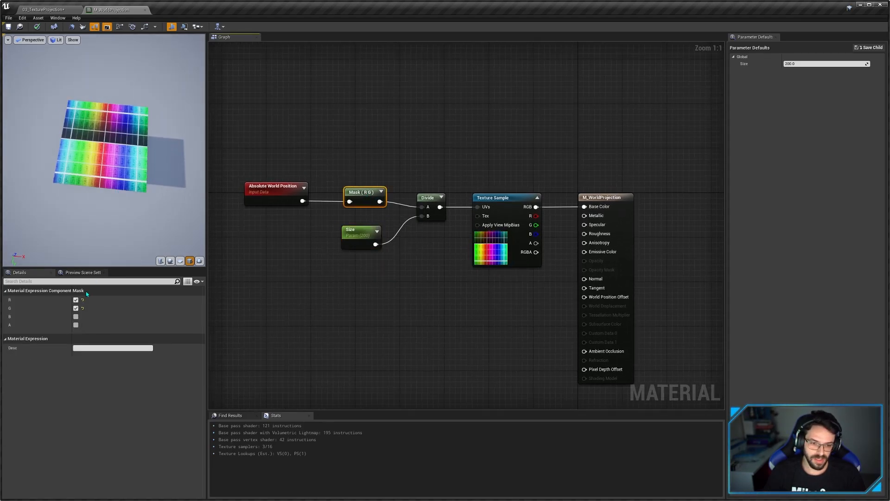
{"action": "left_click", "coordinate": [83, 308]}
{"action": "left_click", "coordinate": [76, 316]}
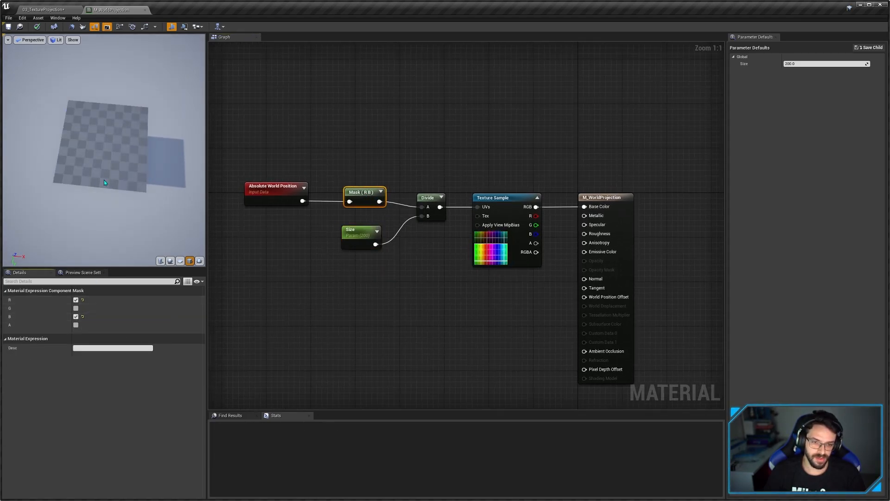
{"action": "left_click_drag", "start_coordinate": [104, 180], "coordinate": [129, 76]}
{"action": "scroll", "coordinate": [112, 177], "scroll_direction": "up", "scroll_amount": 2}
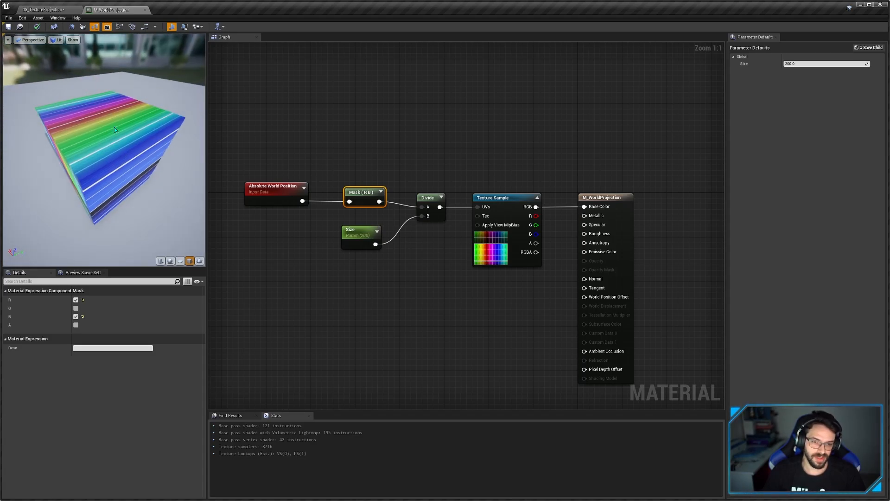
{"action": "left_click_drag", "start_coordinate": [124, 163], "coordinate": [119, 120]}
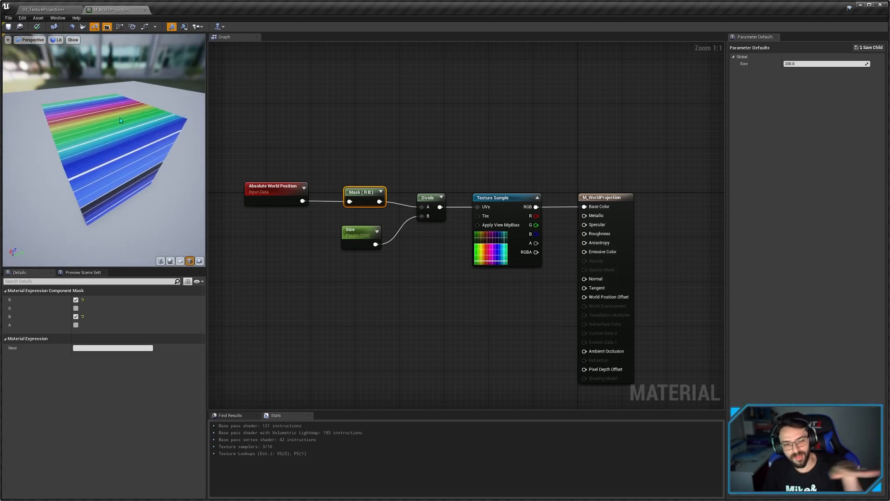
{"action": "left_click_drag", "start_coordinate": [112, 138], "coordinate": [178, 187]}
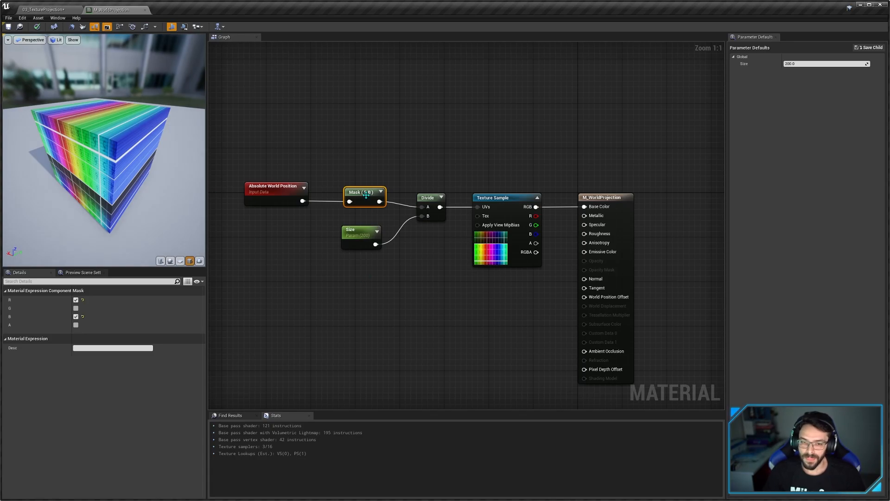
Step: Restore the component Mask to the R and G channels and check the projection from above the preview cube
{"action": "left_click", "coordinate": [76, 307]}
{"action": "left_click", "coordinate": [76, 316]}
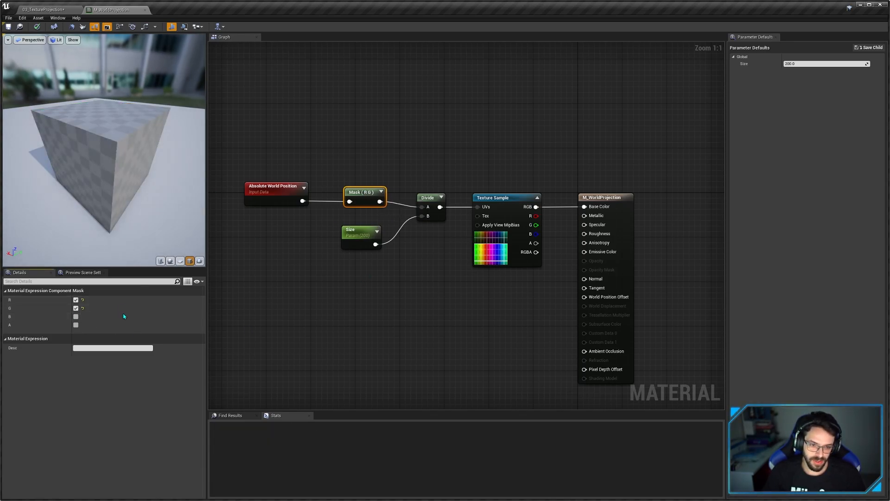
{"action": "scroll", "coordinate": [116, 186], "scroll_direction": "up", "scroll_amount": 1}
{"action": "scroll", "coordinate": [116, 186], "scroll_direction": "down", "scroll_amount": 4}
{"action": "left_click_drag", "start_coordinate": [116, 177], "coordinate": [125, 227]}
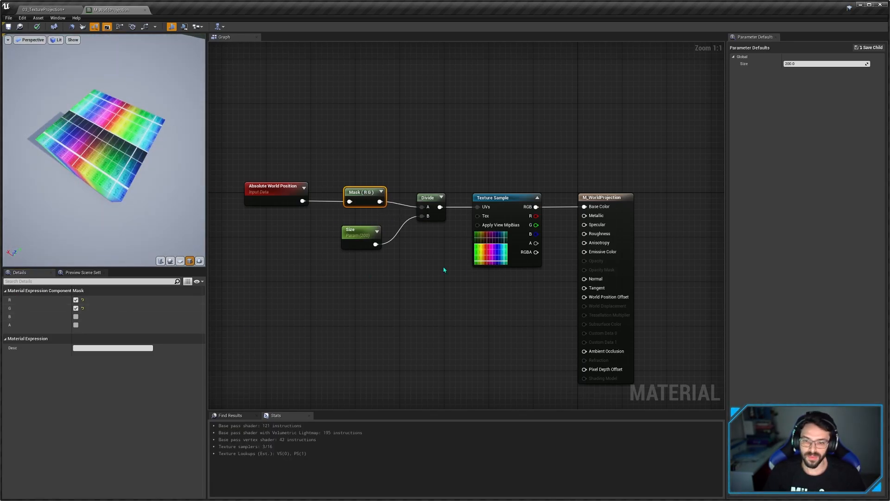
Step: Review the node chain from Absolute World Position through Mask, Size and Divide to the Texture Sample
{"action": "right_click_drag", "start_coordinate": [444, 270], "coordinate": [479, 284]}
{"action": "left_click", "coordinate": [320, 204]}
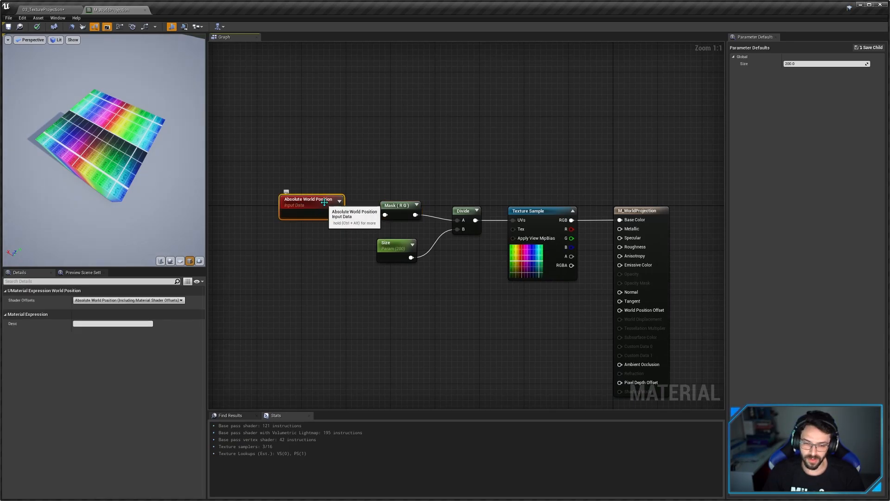
{"action": "left_click", "coordinate": [410, 208]}
{"action": "left_click_drag", "start_coordinate": [463, 258], "coordinate": [411, 226]}
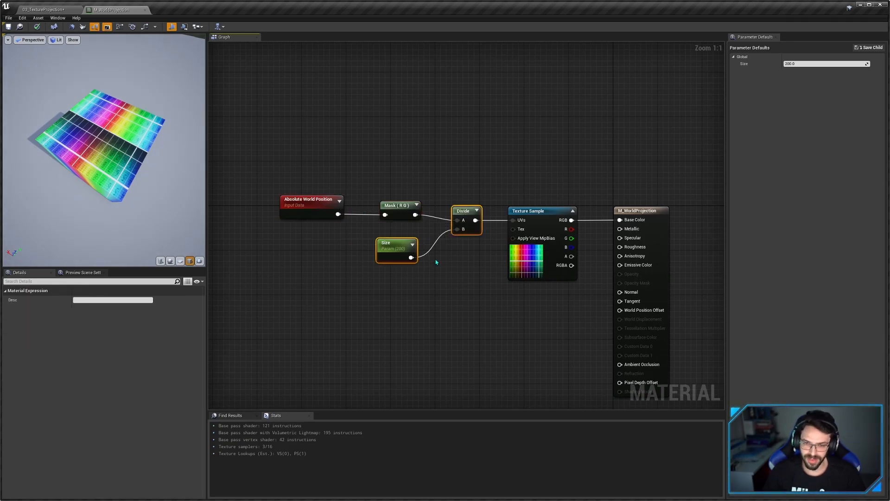
{"action": "left_click", "coordinate": [436, 262]}
{"action": "right_click_drag", "start_coordinate": [458, 267], "coordinate": [428, 271]}
{"action": "left_click", "coordinate": [496, 263]}
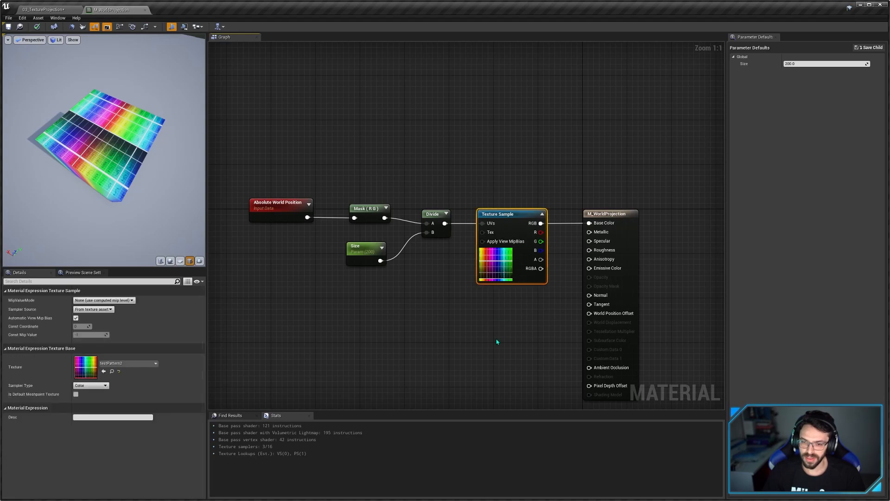
Step: Close the M_WorldProjection material and discard its unapplied changes
{"action": "left_click", "coordinate": [497, 340]}
{"action": "left_click", "coordinate": [146, 10]}
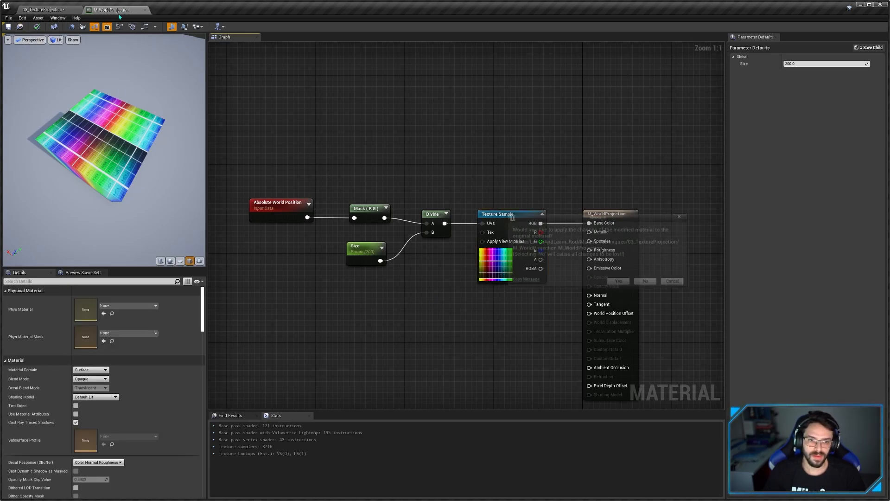
{"action": "left_click", "coordinate": [647, 281]}
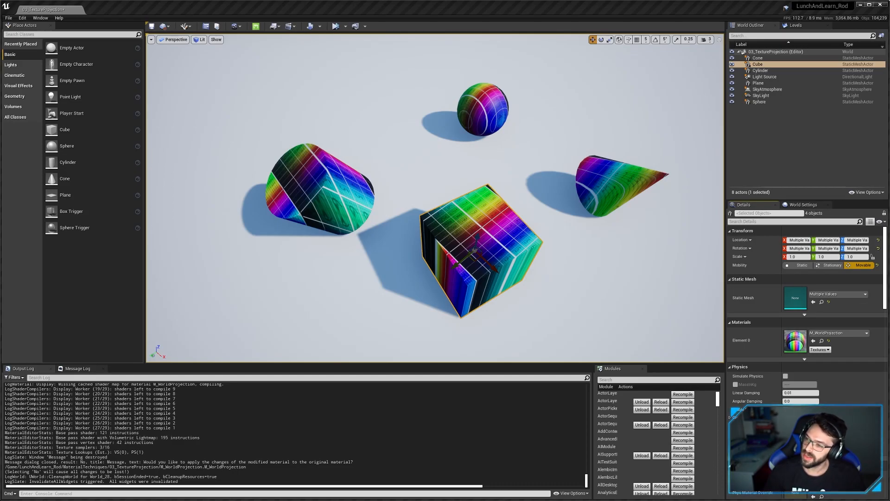
Step: Assign the M_TriplanarProjection material to the four meshes and move the cube along the floor to inspect its texture
{"action": "left_click_drag", "start_coordinate": [889, 324], "coordinate": [794, 342]}
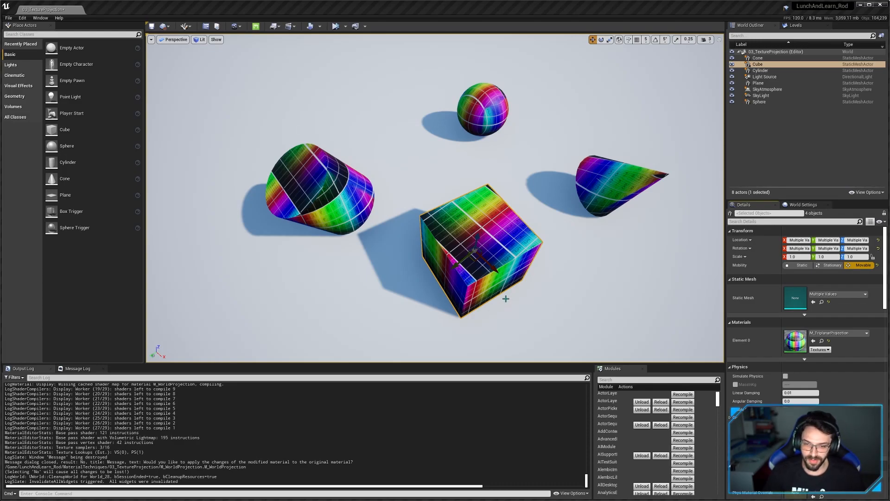
{"action": "right_click_drag", "start_coordinate": [506, 298], "coordinate": [505, 299]}
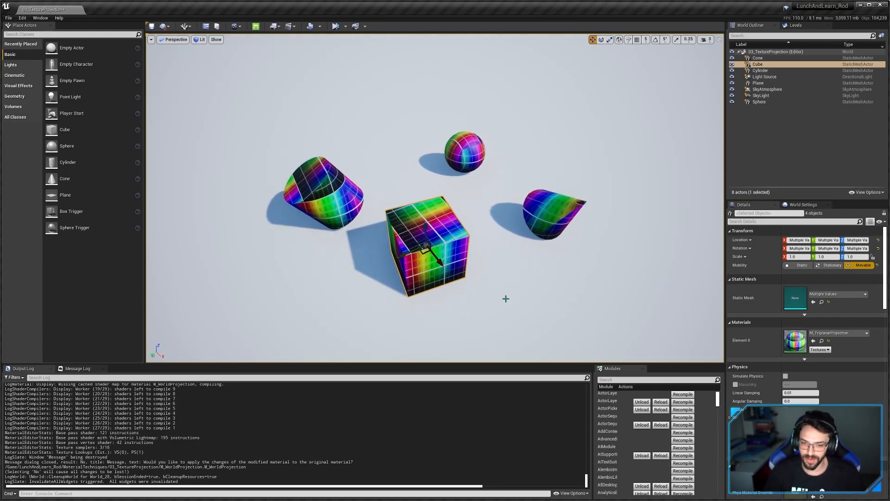
{"action": "left_click_drag", "start_coordinate": [406, 251], "coordinate": [456, 255]}
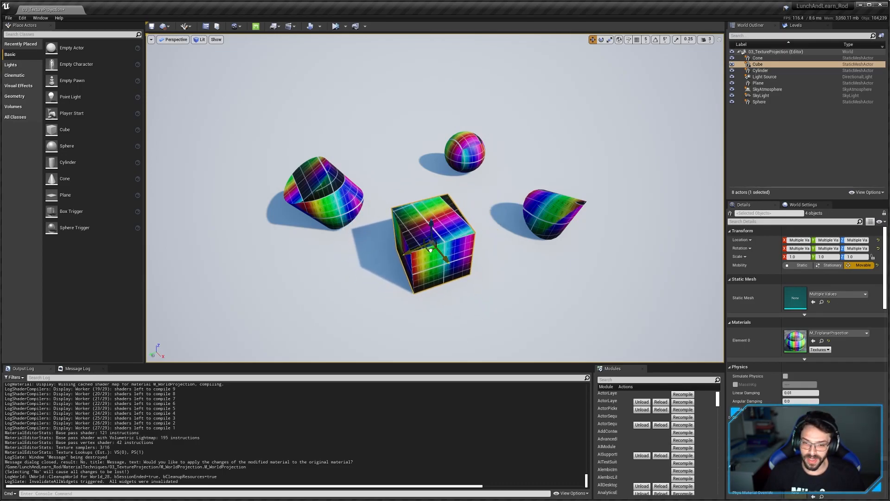
{"action": "key", "text": "w"}
{"action": "right_click_drag", "start_coordinate": [430, 249], "coordinate": [430, 280]}
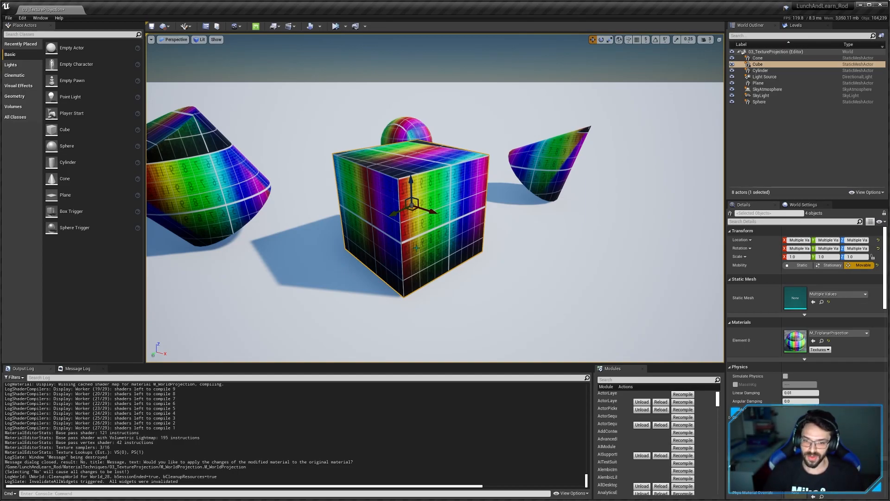
Step: Inspect the triplanar texture on the cube's top and side faces from several angles
{"action": "left_click_drag", "start_coordinate": [416, 248], "coordinate": [416, 296], "text": "alt"}
{"action": "scroll", "coordinate": [416, 248], "scroll_direction": "down", "scroll_amount": 5}
{"action": "left_click_drag", "start_coordinate": [416, 248], "coordinate": [325, 248], "text": "alt"}
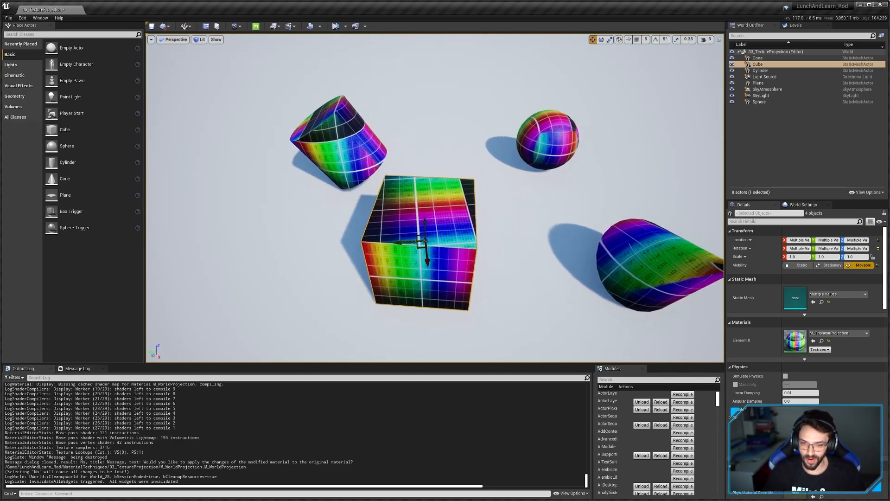
{"action": "left_click_drag", "start_coordinate": [473, 241], "coordinate": [445, 236], "text": "alt"}
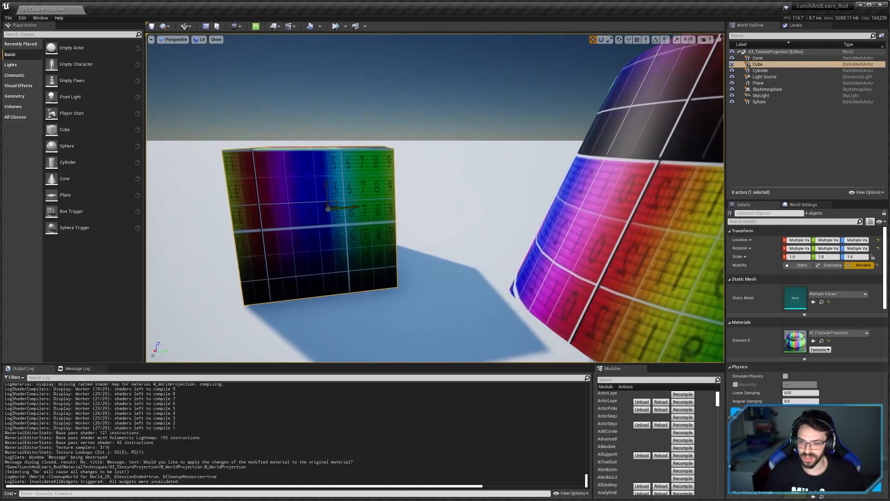
Step: Move in on the sphere and examine how the three projections blend across its surface from different angles
{"action": "key", "text": "s"}
{"action": "right_click_drag", "start_coordinate": [435, 198], "coordinate": [649, 209]}
{"action": "key", "text": "a"}
{"action": "key", "text": "w"}
{"action": "key", "text": "a"}
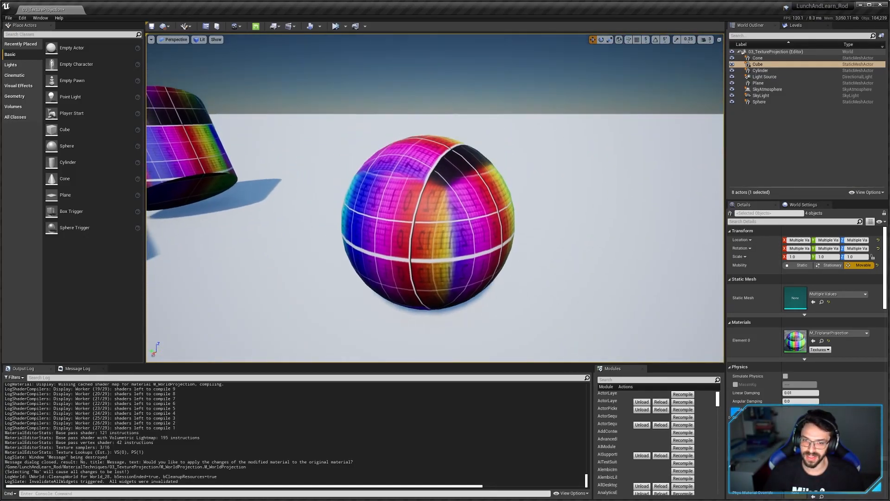
{"action": "key", "text": "e"}
{"action": "right_click_drag", "start_coordinate": [479, 199], "coordinate": [479, 250]}
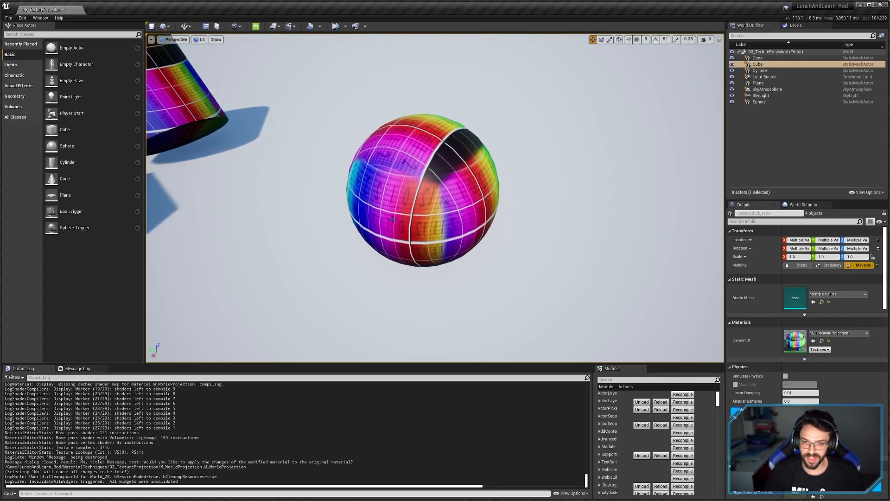
{"action": "key", "text": "a"}
{"action": "key", "text": "w"}
{"action": "right_click_drag", "start_coordinate": [393, 220], "coordinate": [443, 219]}
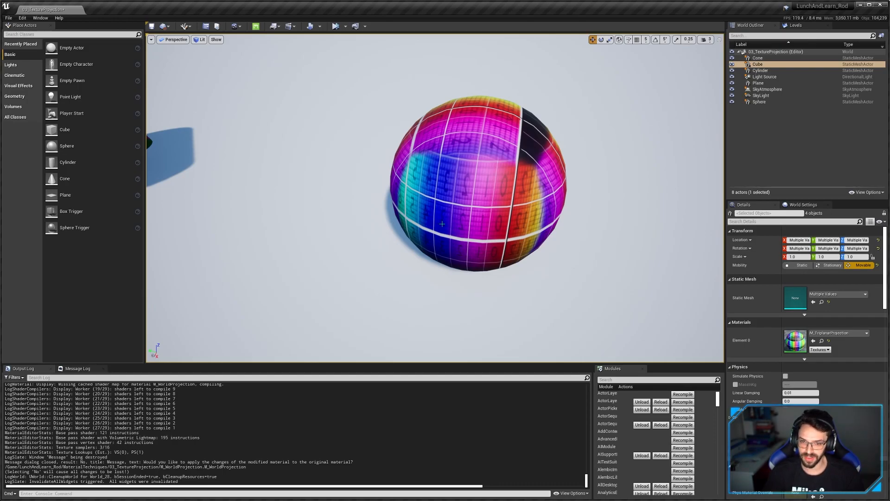
{"action": "key", "text": "d"}
{"action": "key", "text": "w"}
{"action": "right_click_drag", "start_coordinate": [371, 116], "coordinate": [304, 117]}
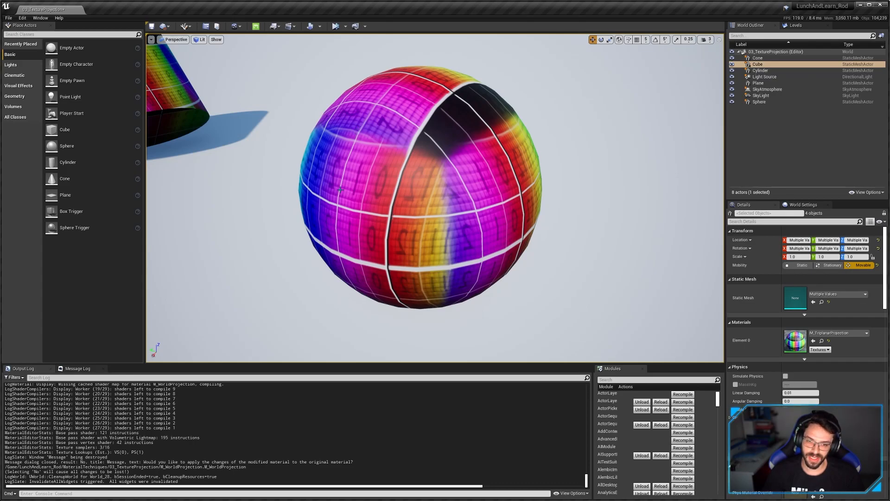
{"action": "right_click_drag", "start_coordinate": [373, 123], "coordinate": [343, 152]}
{"action": "key", "text": "s"}
{"action": "key", "text": "a"}
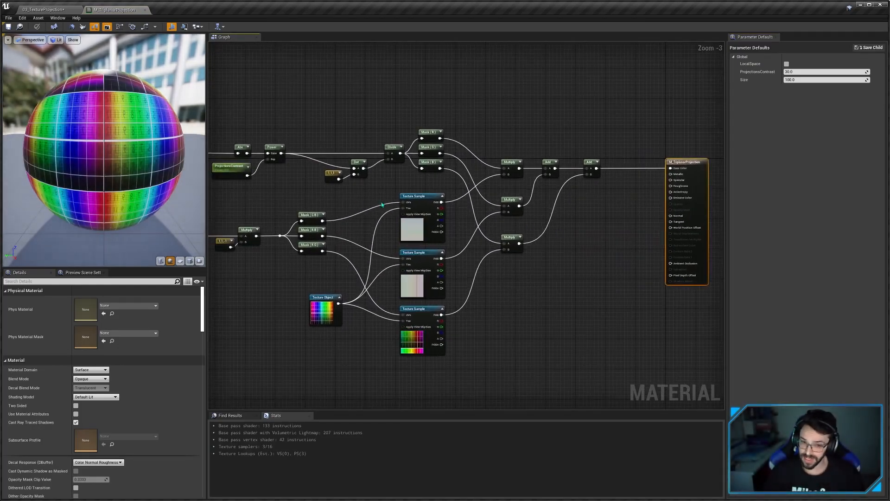
Step: Review the M_TriplanarProjection upper node chain from VertexNormalWS through LocalSpace, Abs, Power and Divide to the single-channel masks
{"action": "right_click_drag", "start_coordinate": [382, 204], "coordinate": [400, 228]}
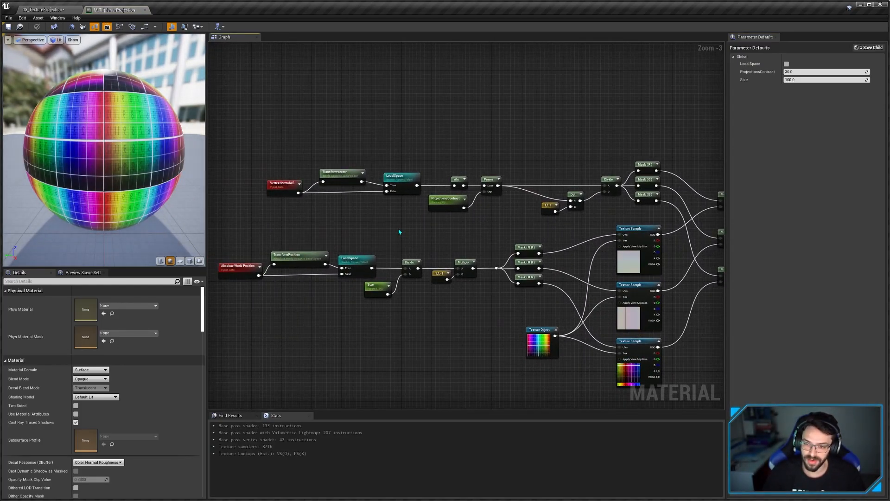
{"action": "scroll", "coordinate": [388, 212], "scroll_direction": "up", "scroll_amount": 2}
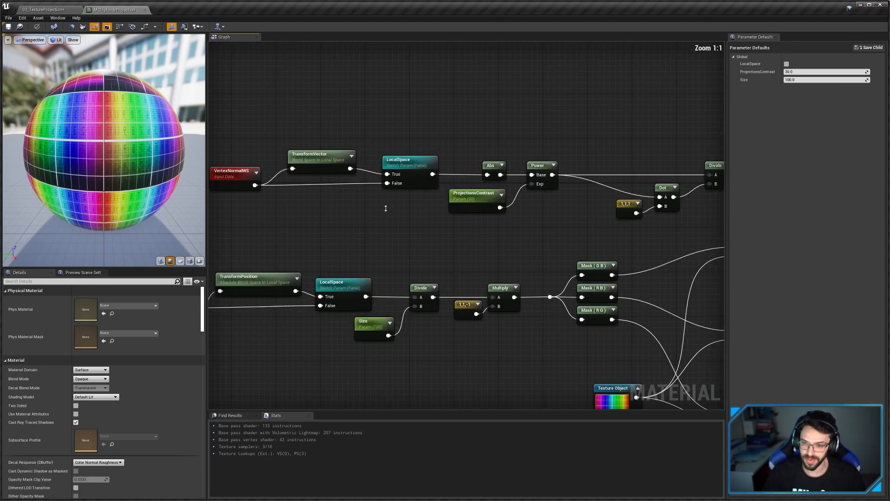
{"action": "scroll", "coordinate": [386, 234], "scroll_direction": "up", "scroll_amount": 2}
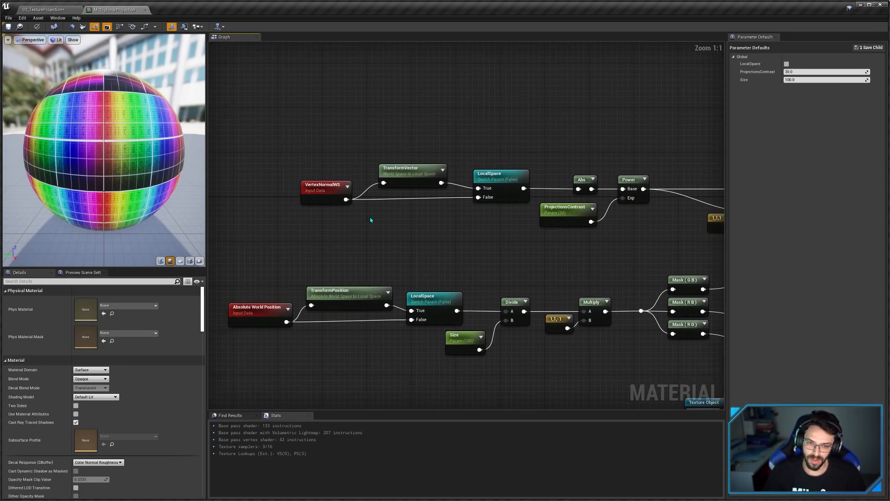
{"action": "left_click", "coordinate": [327, 194]}
{"action": "right_click_drag", "start_coordinate": [580, 249], "coordinate": [423, 241]}
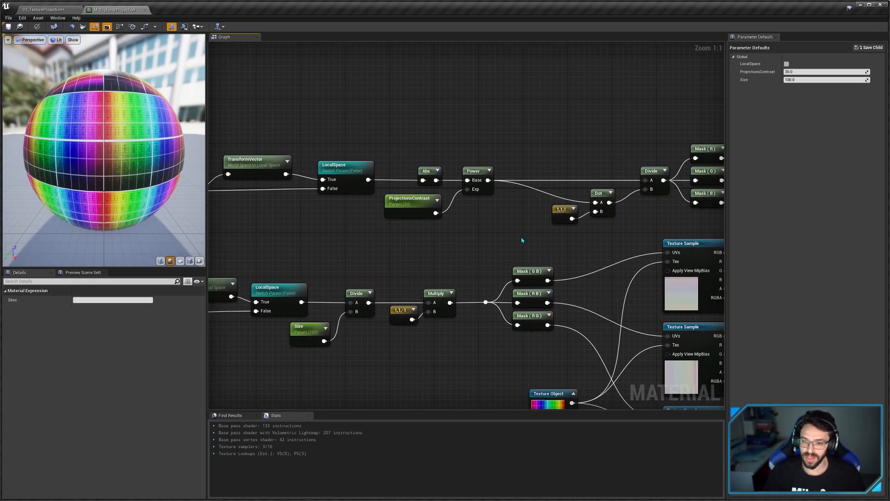
{"action": "right_click_drag", "start_coordinate": [522, 240], "coordinate": [463, 246]}
{"action": "left_click_drag", "start_coordinate": [357, 116], "coordinate": [637, 216]}
{"action": "right_click_drag", "start_coordinate": [654, 222], "coordinate": [463, 218]}
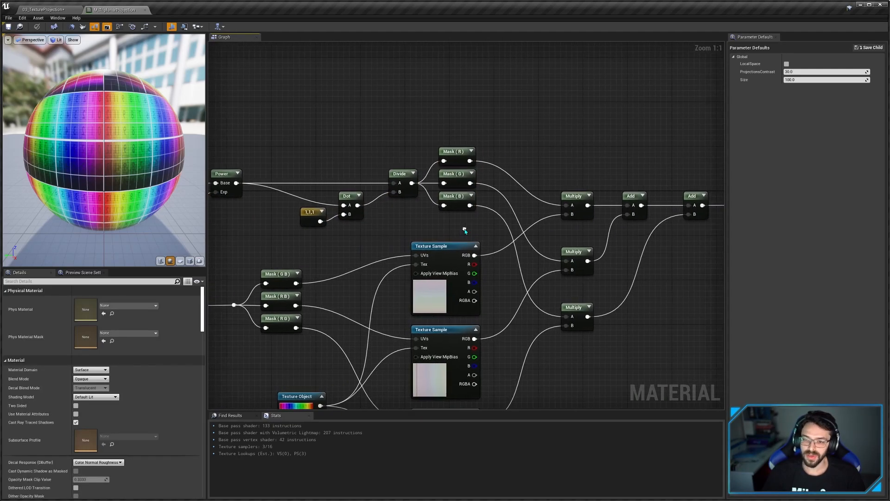
Step: Preview the single-channel Mask nodes R, G and B one after another on the preview sphere
{"action": "left_click", "coordinate": [460, 157]}
{"action": "key", "text": "space"}
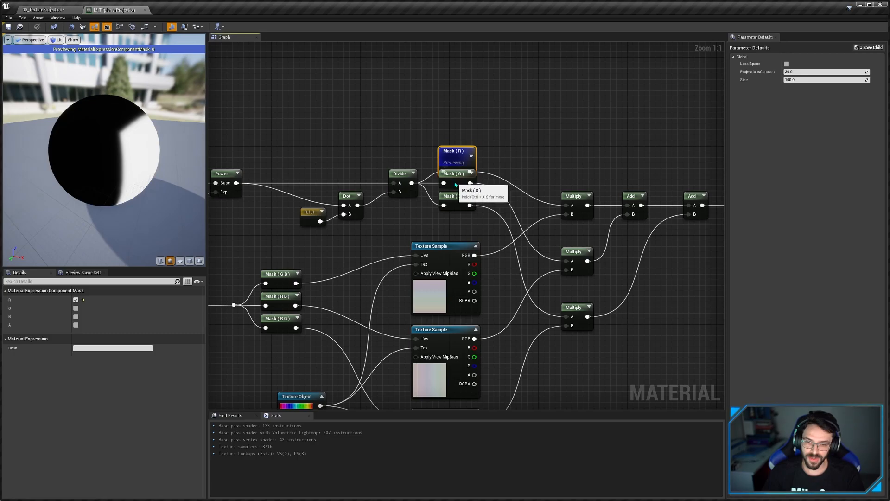
{"action": "key", "text": "space"}
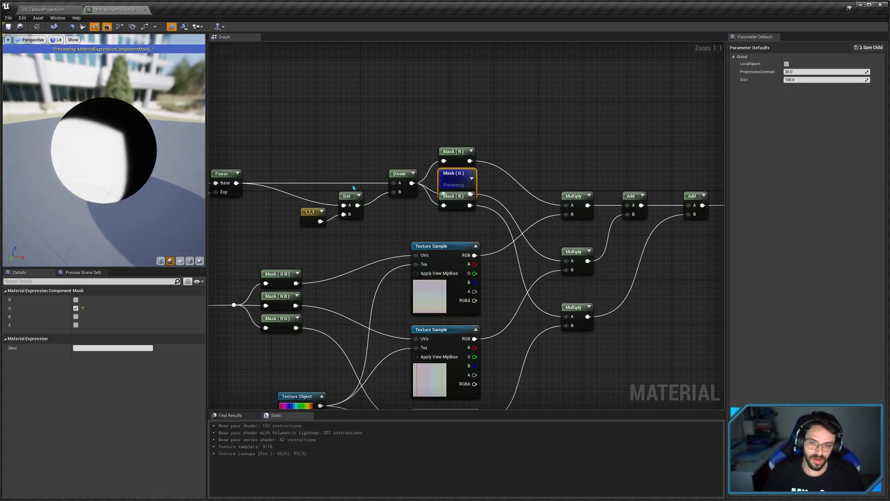
{"action": "left_click", "coordinate": [458, 205]}
{"action": "key", "text": "space"}
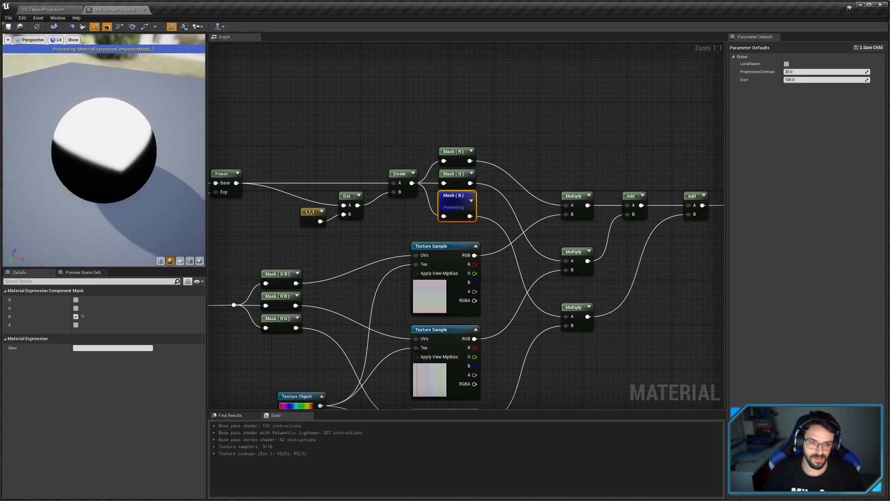
{"action": "left_click_drag", "start_coordinate": [115, 147], "coordinate": [115, 147]}
{"action": "left_click", "coordinate": [521, 229]}
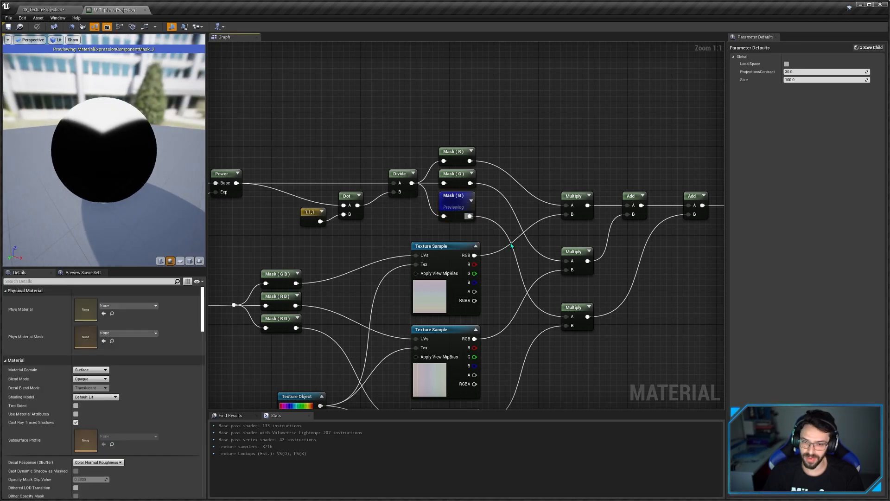
Step: Preview the three Multiply nodes that combine masks and texture samples, viewing the last one from above the sphere
{"action": "right_click_drag", "start_coordinate": [588, 213], "coordinate": [565, 108]}
{"action": "left_click", "coordinate": [565, 107]}
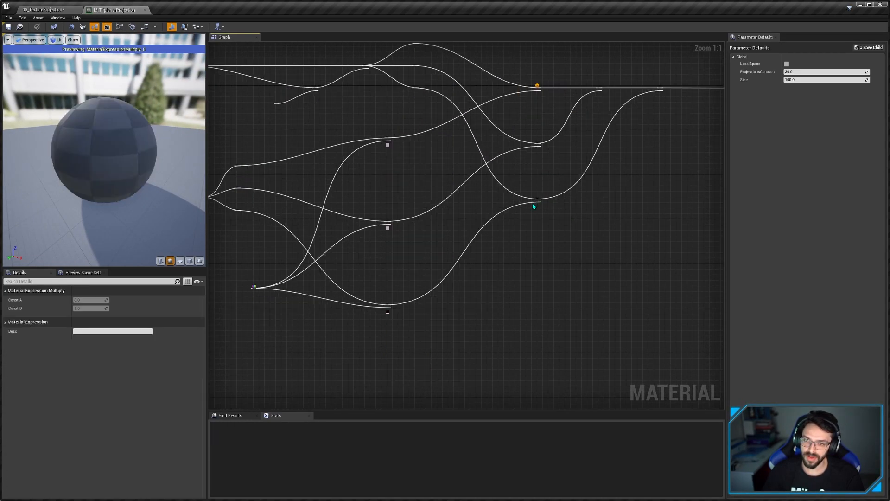
{"action": "key", "text": "space"}
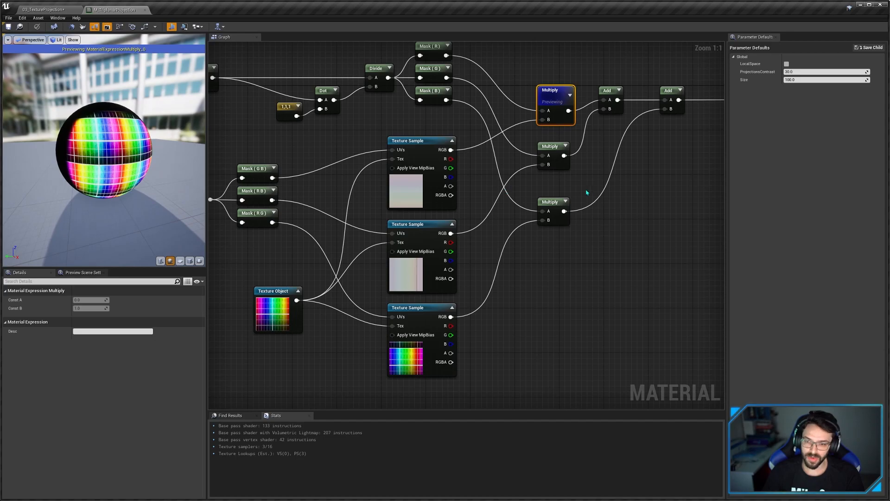
{"action": "left_click", "coordinate": [554, 153]}
{"action": "key", "text": "space"}
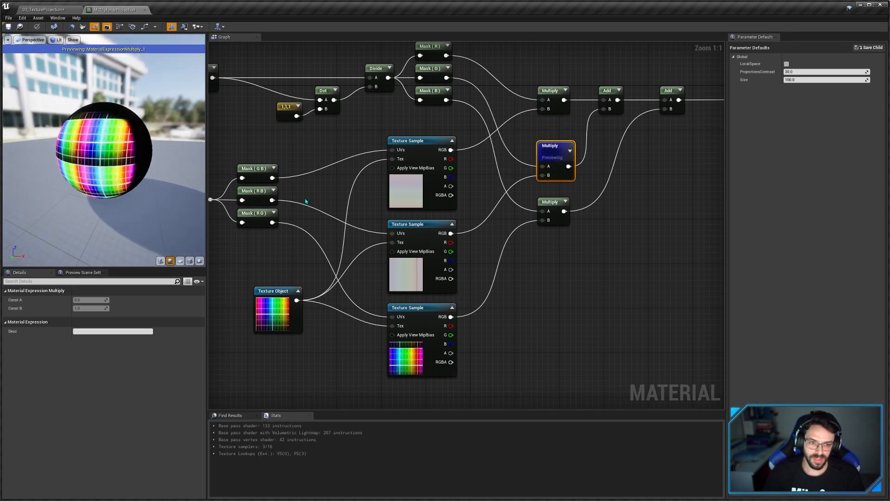
{"action": "left_click", "coordinate": [554, 208]}
{"action": "key", "text": "space"}
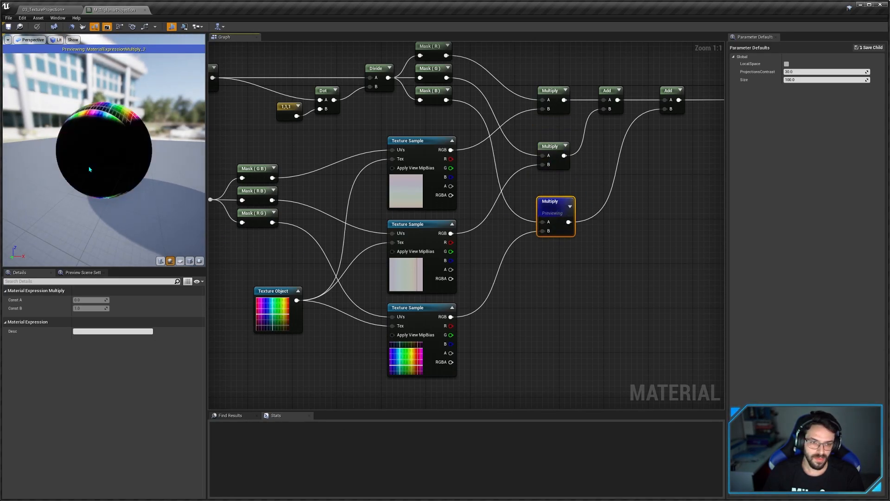
{"action": "left_click_drag", "start_coordinate": [175, 220], "coordinate": [96, 149]}
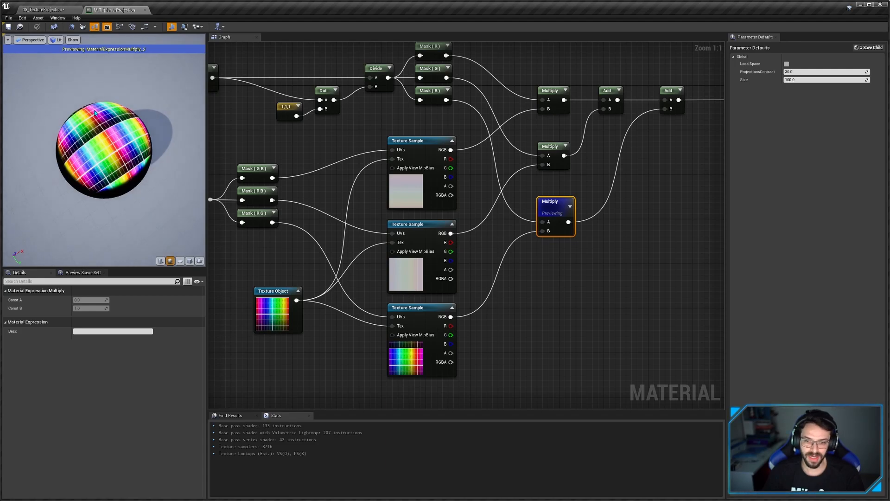
Step: Review the lower node chain from Absolute World Position through LocalSpace, Size, Divide and Multiply to the two-channel masks
{"action": "scroll", "coordinate": [493, 274], "scroll_direction": "down", "scroll_amount": 3}
{"action": "right_click_drag", "start_coordinate": [493, 270], "coordinate": [641, 280]}
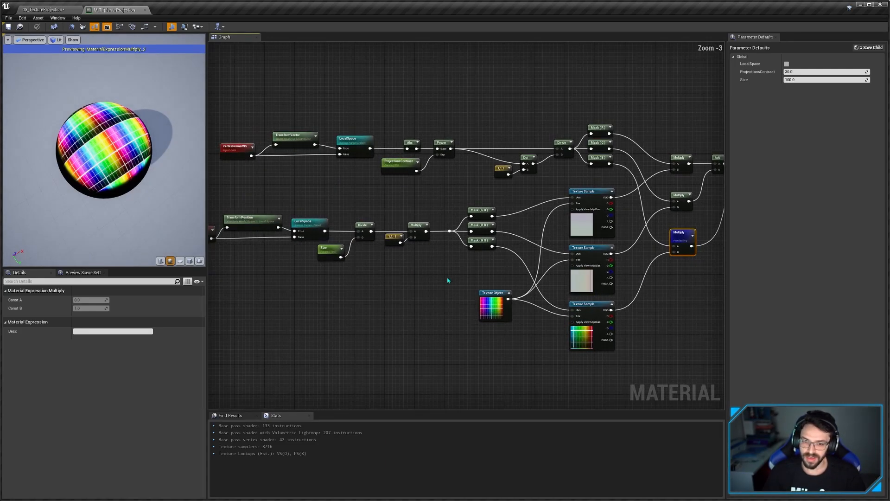
{"action": "right_click_drag", "start_coordinate": [405, 267], "coordinate": [456, 271]}
{"action": "left_click_drag", "start_coordinate": [231, 213], "coordinate": [413, 251]}
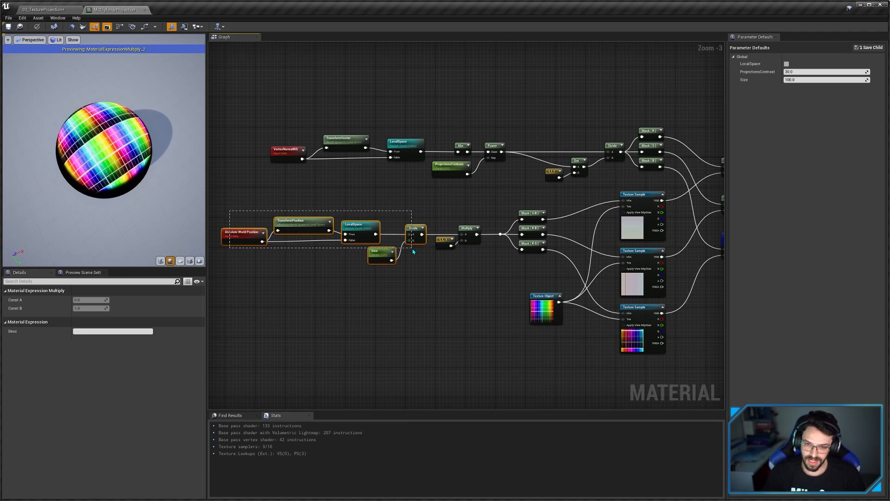
{"action": "left_click_drag", "start_coordinate": [477, 263], "coordinate": [253, 204]}
{"action": "scroll", "coordinate": [434, 261], "scroll_direction": "up", "scroll_amount": 1}
{"action": "right_click_drag", "start_coordinate": [434, 261], "coordinate": [322, 230]}
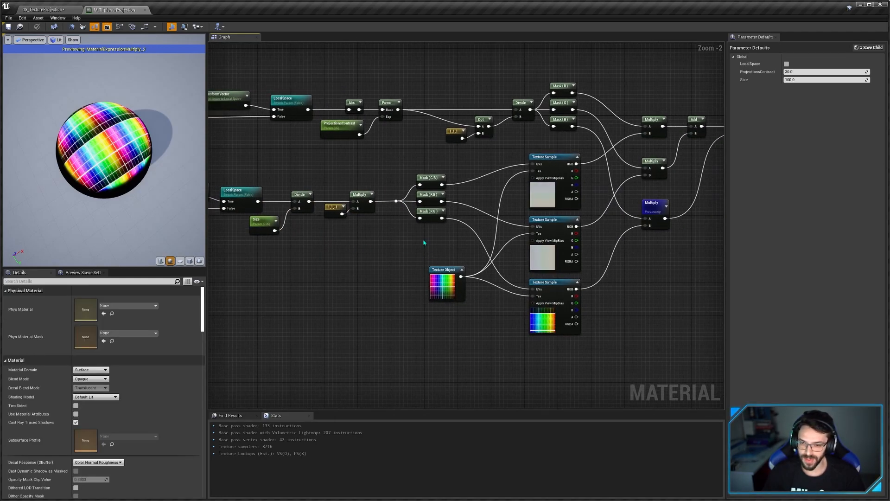
{"action": "right_click_drag", "start_coordinate": [463, 252], "coordinate": [415, 276]}
Step: Inspect the channel settings of the GB, RB and RG Mask nodes feeding the texture samples
{"action": "left_click", "coordinate": [382, 238]}
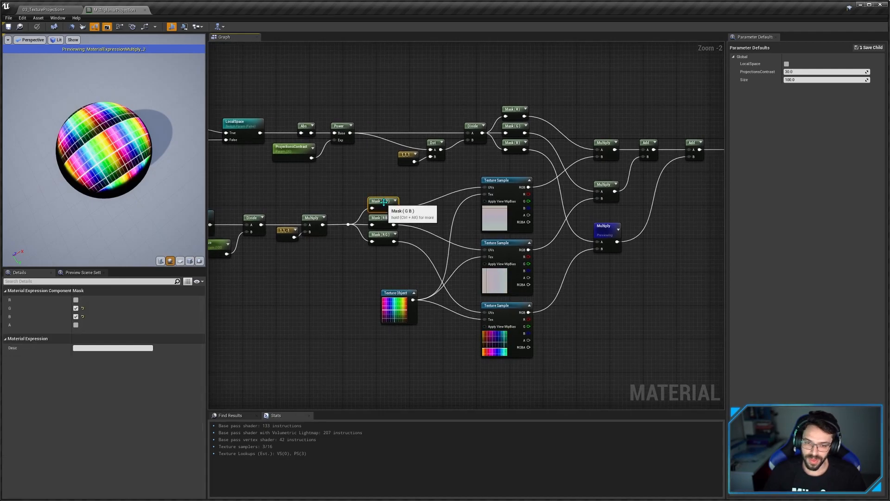
{"action": "scroll", "coordinate": [381, 238], "scroll_direction": "up", "scroll_amount": 2}
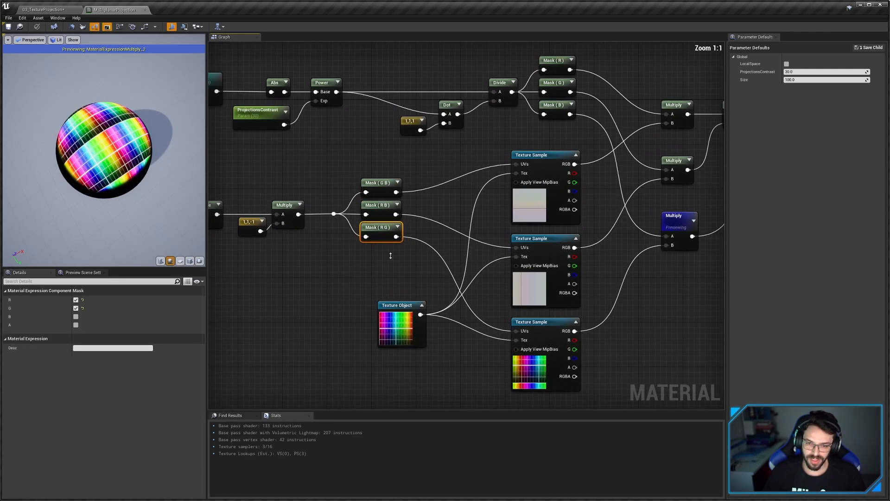
{"action": "left_click", "coordinate": [379, 186]}
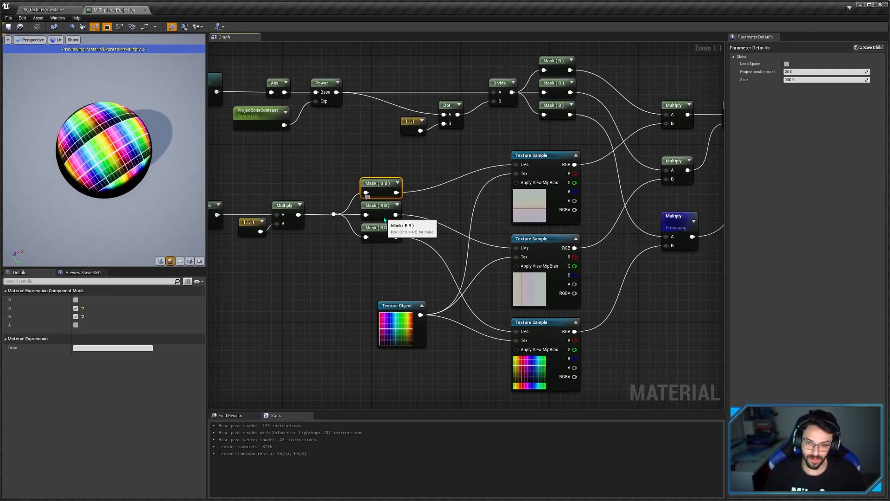
{"action": "left_click", "coordinate": [381, 234]}
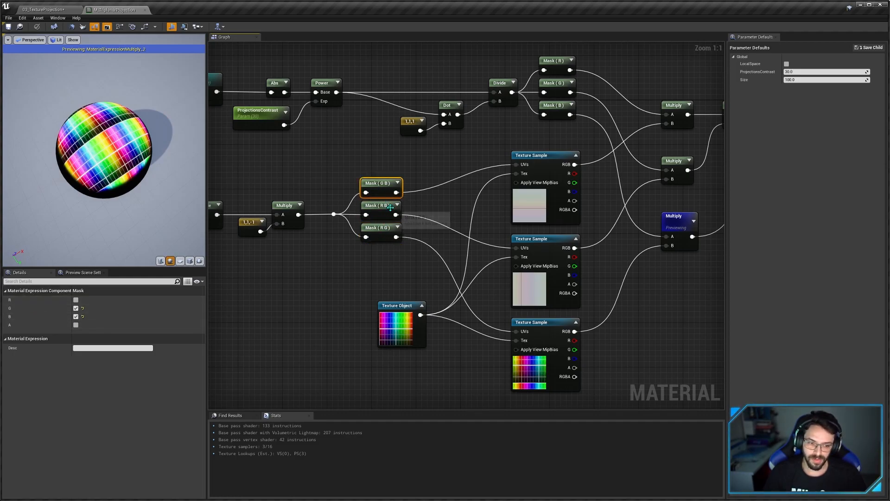
{"action": "left_click", "coordinate": [387, 207]}
{"action": "left_click", "coordinate": [381, 230]}
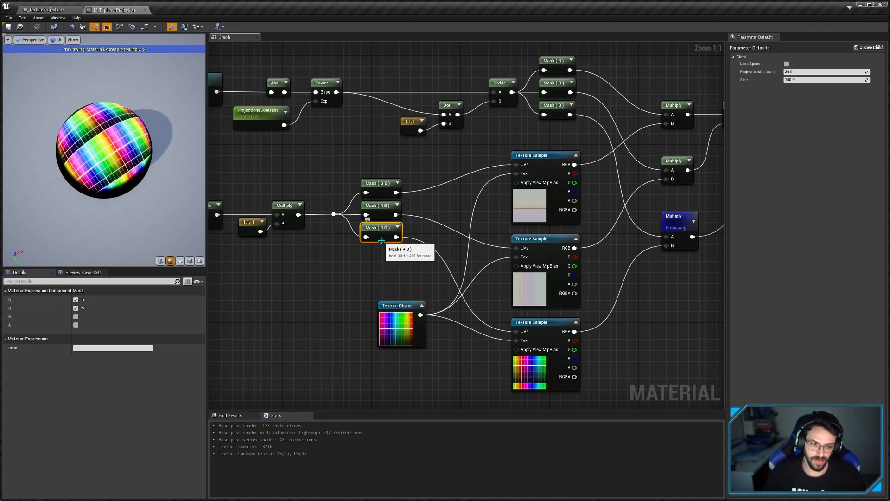
Step: Review how the R, G and B masks feed the Multiply nodes and the Add nodes leading to Base Color
{"action": "left_click", "coordinate": [461, 353]}
{"action": "scroll", "coordinate": [461, 353], "scroll_direction": "down", "scroll_amount": 5}
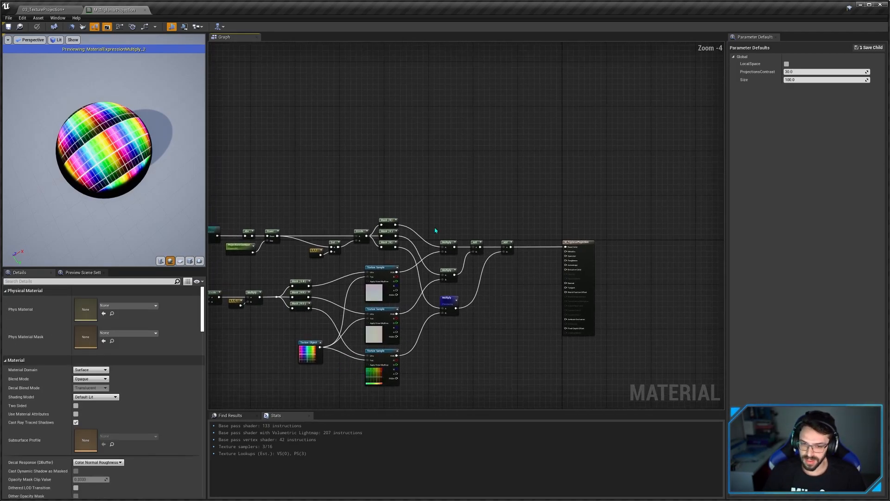
{"action": "scroll", "coordinate": [457, 278], "scroll_direction": "up", "scroll_amount": 5}
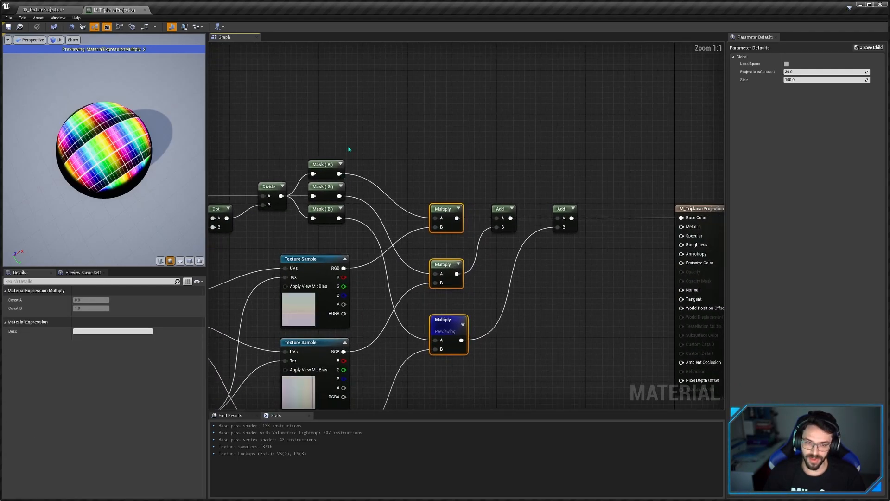
{"action": "left_click_drag", "start_coordinate": [347, 145], "coordinate": [404, 239]}
{"action": "left_click", "coordinate": [541, 312]}
{"action": "right_click_drag", "start_coordinate": [514, 327], "coordinate": [463, 294]}
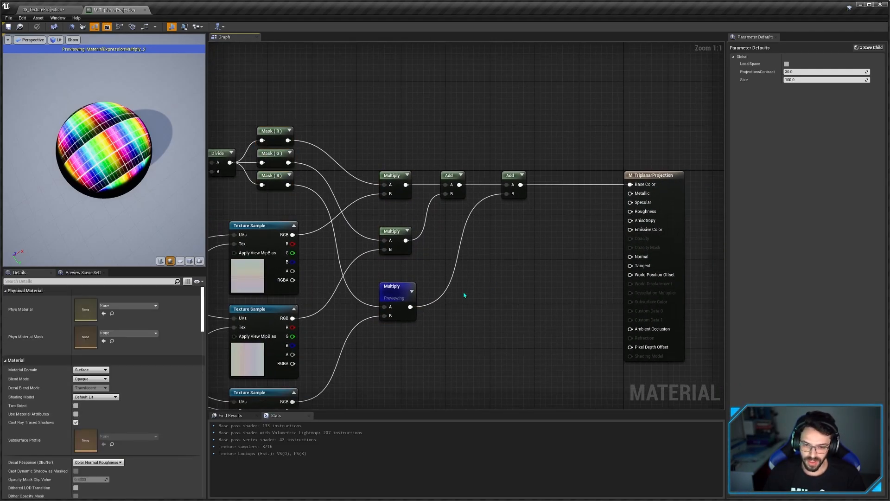
Step: Stop previewing the third Multiply node and return to the start of the triplanar node chains
{"action": "left_click", "coordinate": [391, 295]}
{"action": "key", "text": "space"}
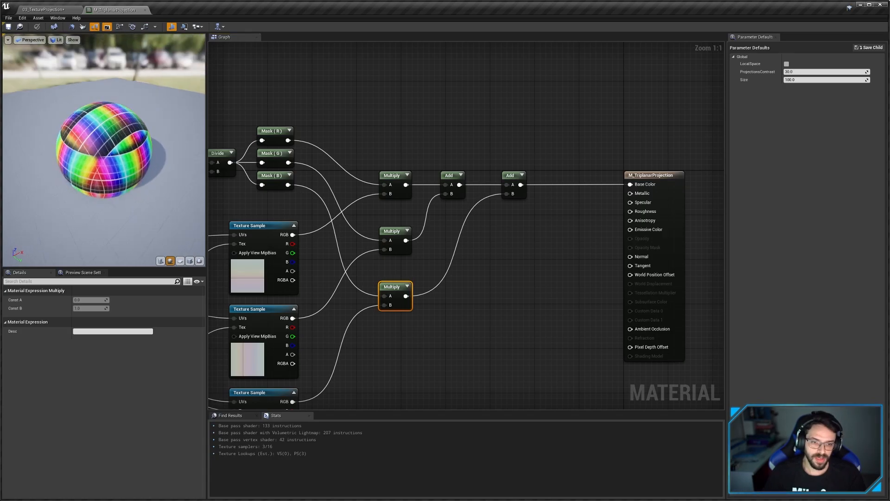
{"action": "right_click_drag", "start_coordinate": [329, 290], "coordinate": [608, 293]}
{"action": "scroll", "coordinate": [416, 310], "scroll_direction": "down", "scroll_amount": 3}
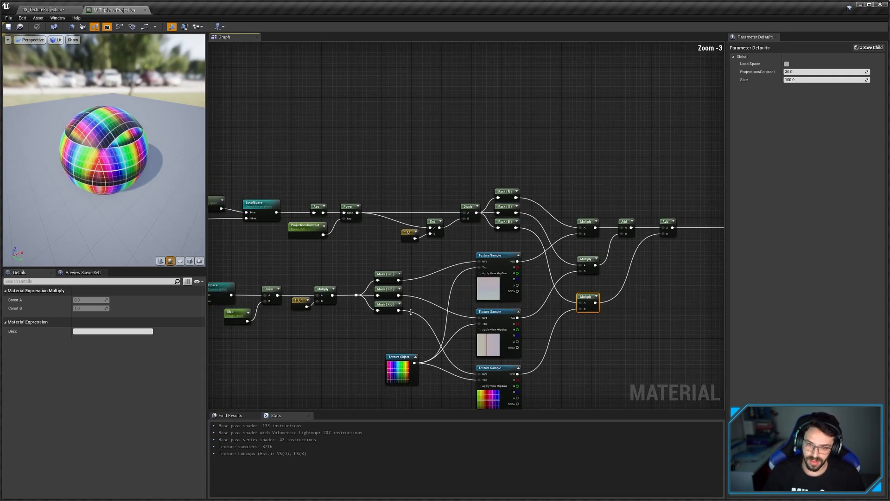
{"action": "right_click_drag", "start_coordinate": [415, 311], "coordinate": [548, 266]}
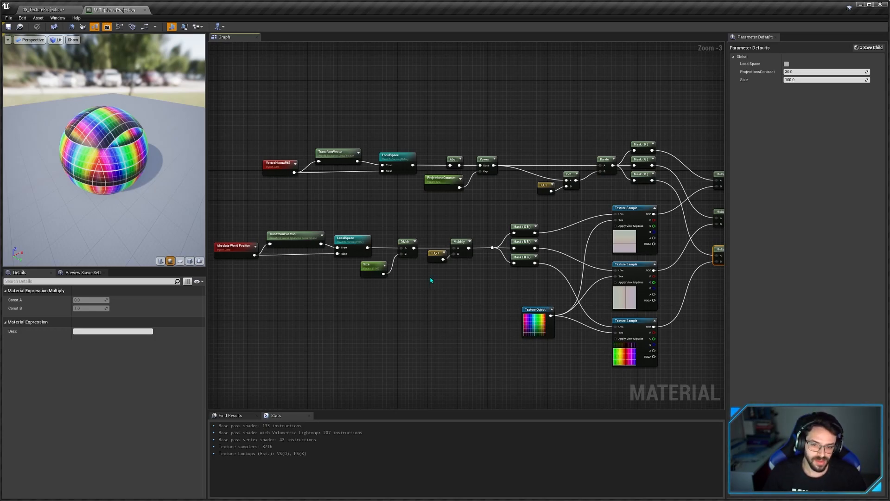
Step: Close the triplanar material editor and shift the cube slightly in the level to demonstrate its world-space projection
{"action": "left_click_drag", "start_coordinate": [101, 164], "coordinate": [101, 164]}
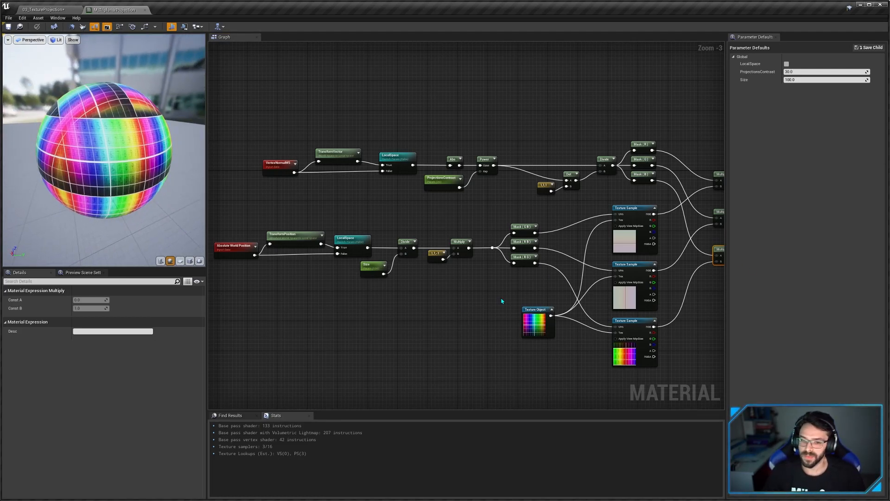
{"action": "middle_click", "coordinate": [103, 14]}
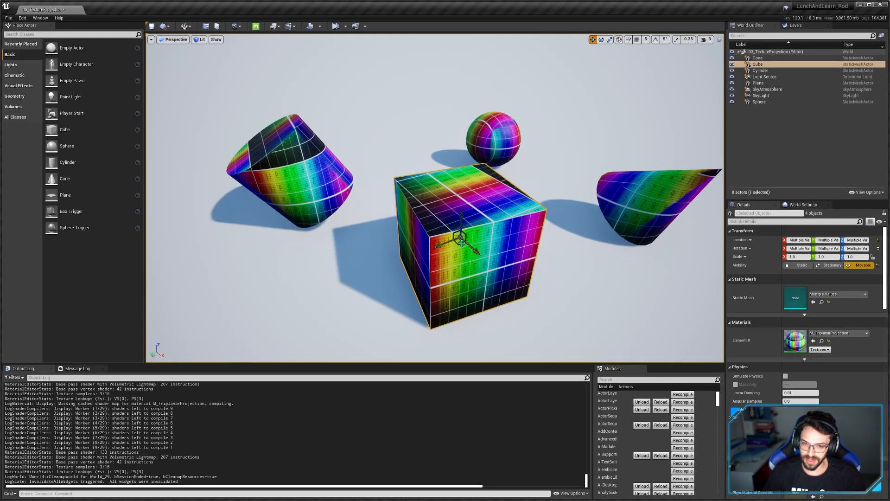
{"action": "mouse_move", "coordinate": [459, 236]}
{"action": "left_mouse_down"}
{"action": "mouse_move", "coordinate": [487, 230]}
{"action": "mouse_move", "coordinate": [453, 252]}
{"action": "mouse_move", "coordinate": [459, 242]}
{"action": "left_mouse_up"}
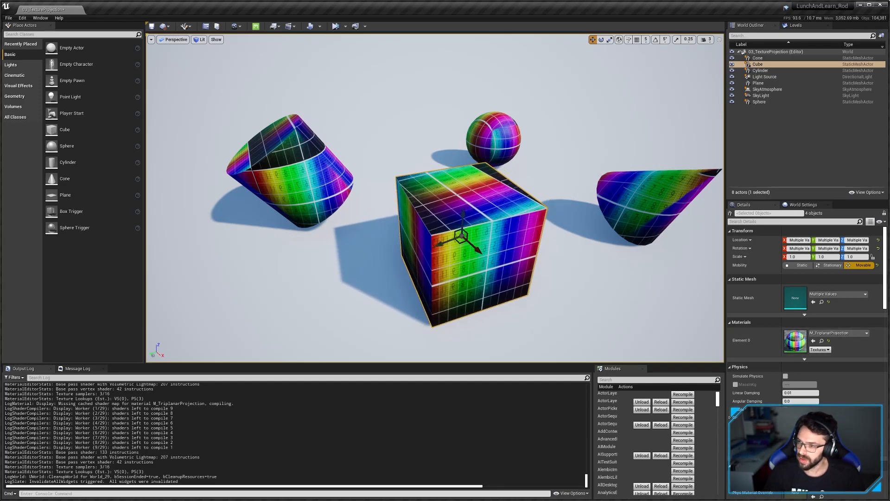
Step: Reopen M_TriplanarProjection and inspect the TransformVector, VertexNormalWS and Absolute World Position nodes behind the LocalSpace switches
{"action": "double_click", "coordinate": [795, 341]}
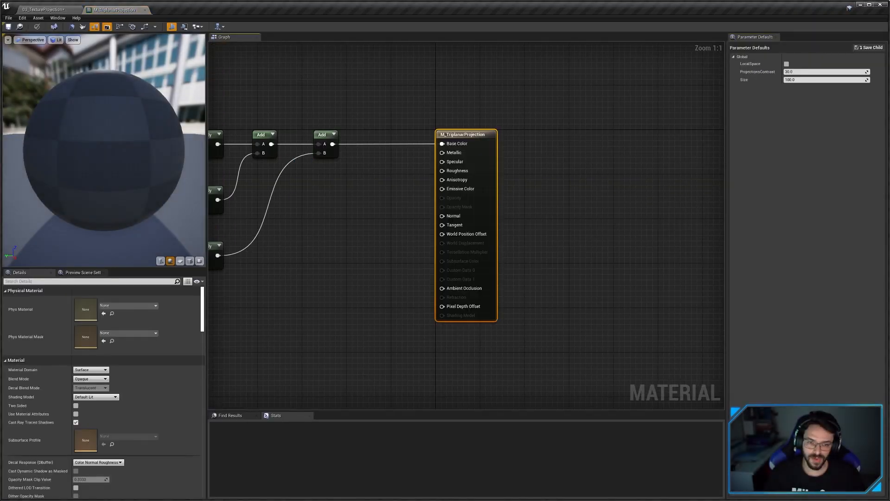
{"action": "right_click_drag", "start_coordinate": [260, 211], "coordinate": [394, 248]}
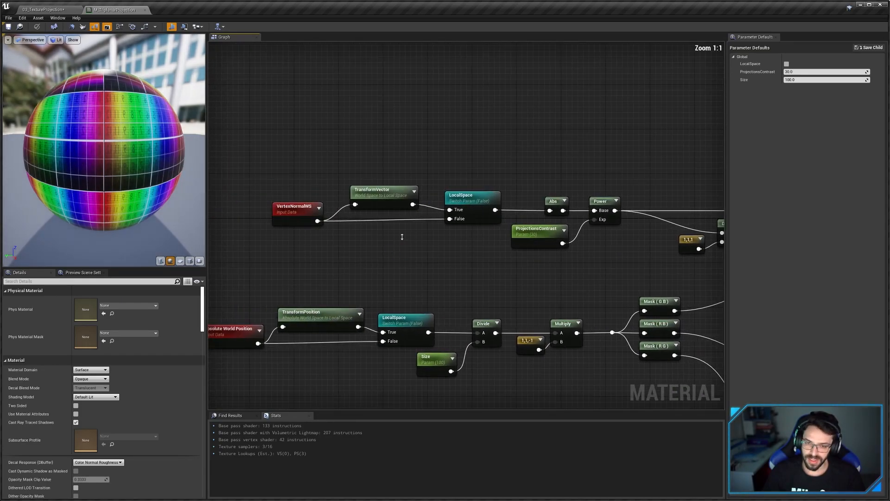
{"action": "left_click", "coordinate": [378, 202]}
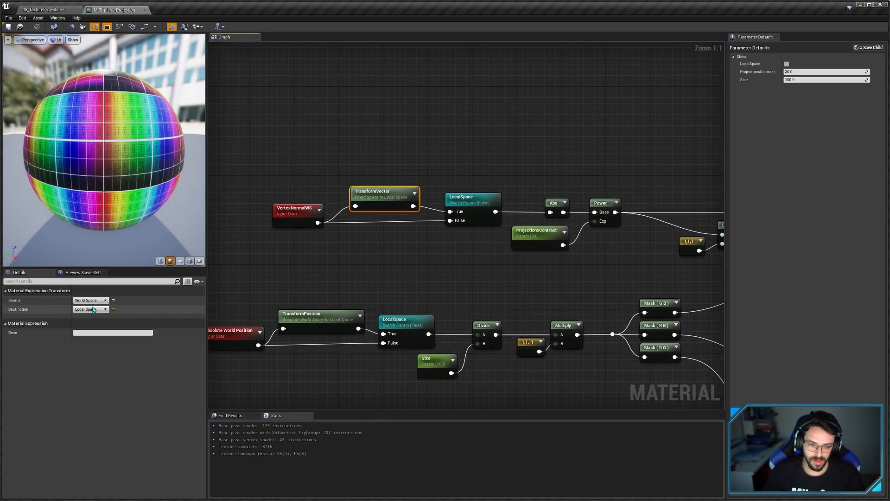
{"action": "left_click", "coordinate": [302, 208]}
{"action": "right_click_drag", "start_coordinate": [302, 208], "coordinate": [349, 191]}
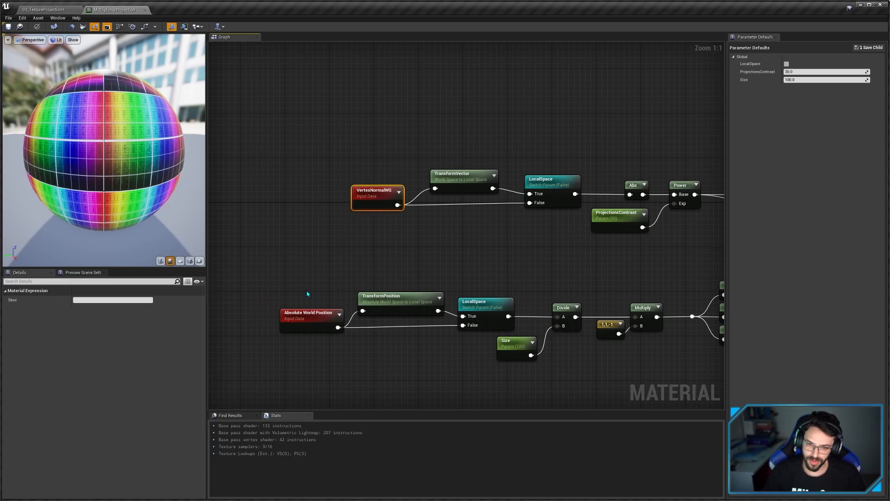
{"action": "left_click", "coordinate": [313, 319]}
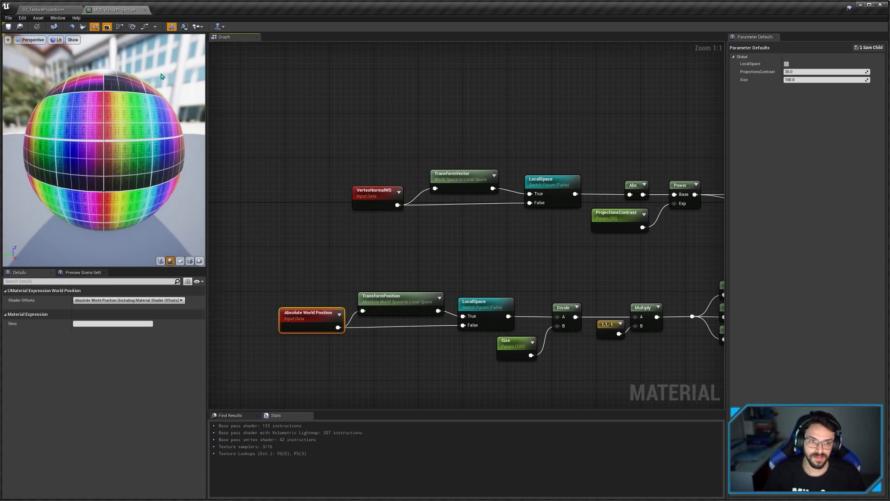
Step: Assign the MI_TriplanarProjection instance to the four selected shapes in the level and shift the cube to test its projection
{"action": "left_click", "coordinate": [44, 9]}
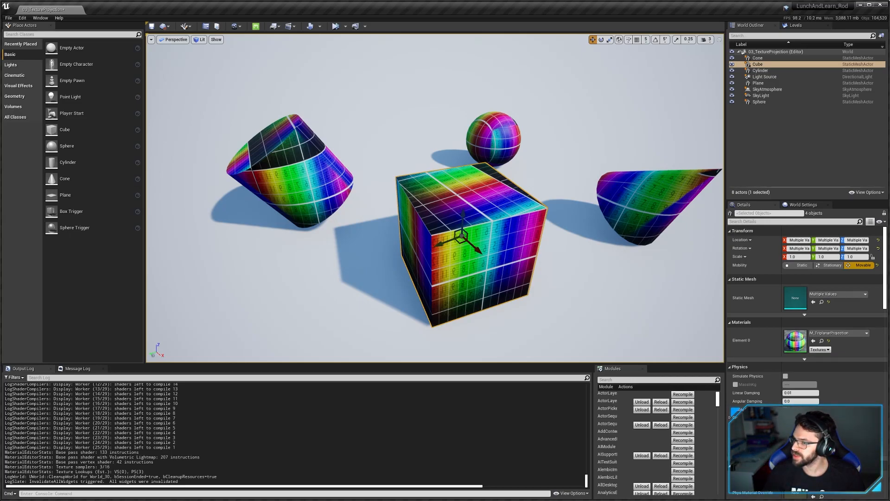
{"action": "left_click_drag", "start_coordinate": [889, 325], "coordinate": [794, 343]}
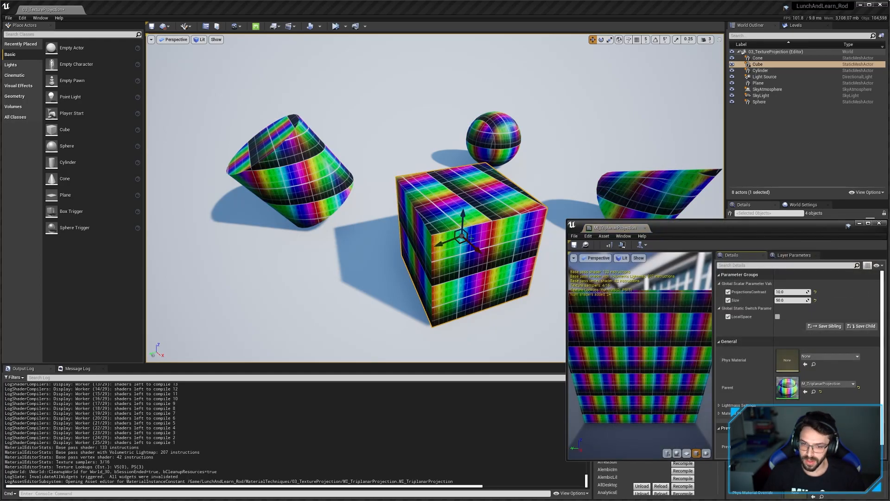
{"action": "left_click_drag", "start_coordinate": [463, 242], "coordinate": [468, 237]}
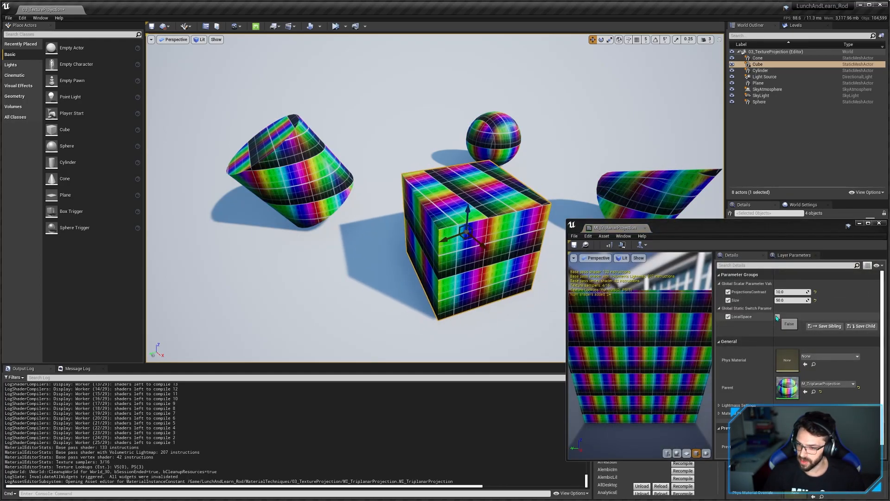
Step: Enable LocalSpace in MI_TriplanarProjection, close the instance, and move the cube to test the local-space projection
{"action": "left_click", "coordinate": [777, 318]}
{"action": "left_click", "coordinate": [645, 228]}
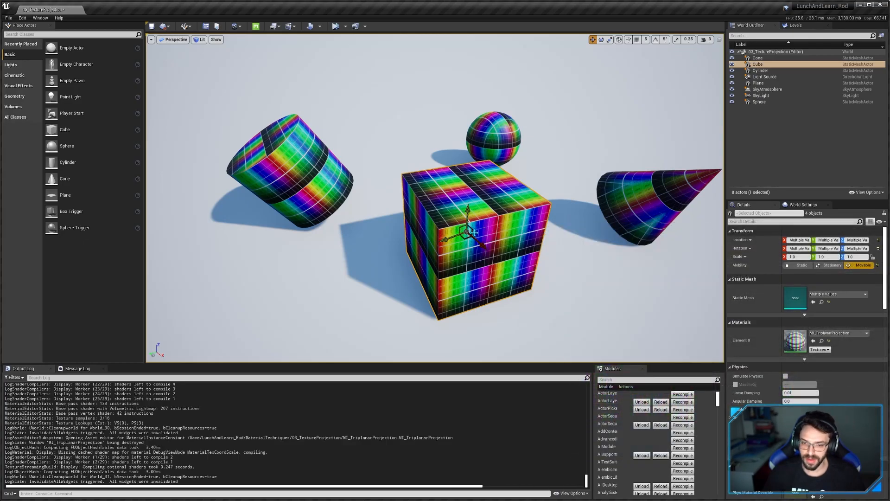
{"action": "left_click_drag", "start_coordinate": [468, 213], "coordinate": [469, 195]}
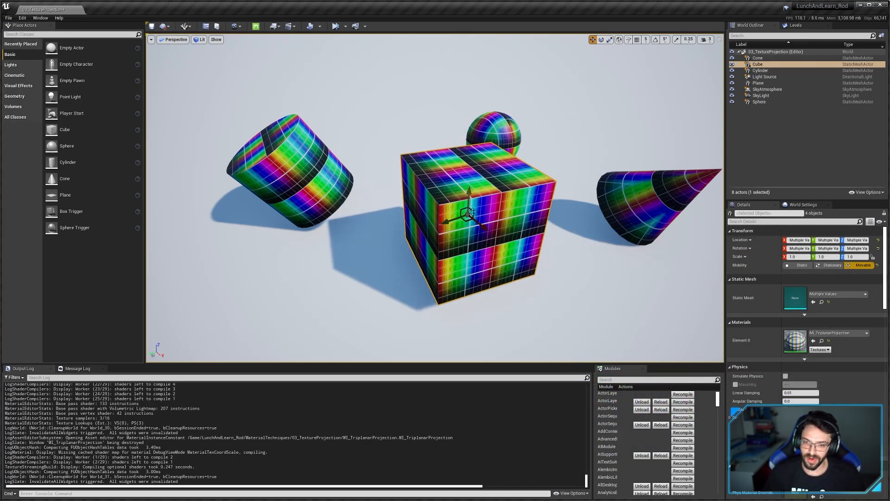
{"action": "right_click_drag", "start_coordinate": [490, 277], "coordinate": [489, 279]}
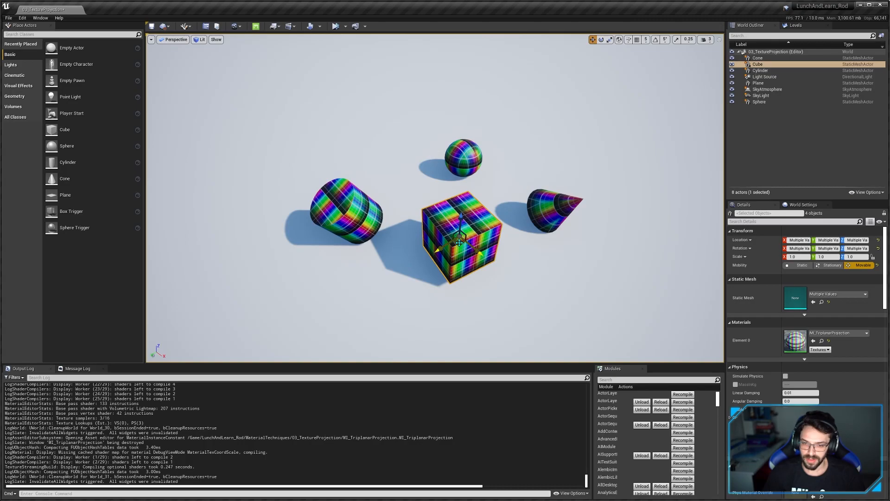
{"action": "left_click_drag", "start_coordinate": [461, 248], "coordinate": [505, 253]}
Step: Rotate the cube to show the texture following its local orientation
{"action": "key", "text": "e"}
{"action": "right_click_drag", "start_coordinate": [505, 252], "coordinate": [542, 256]}
{"action": "key", "text": "w"}
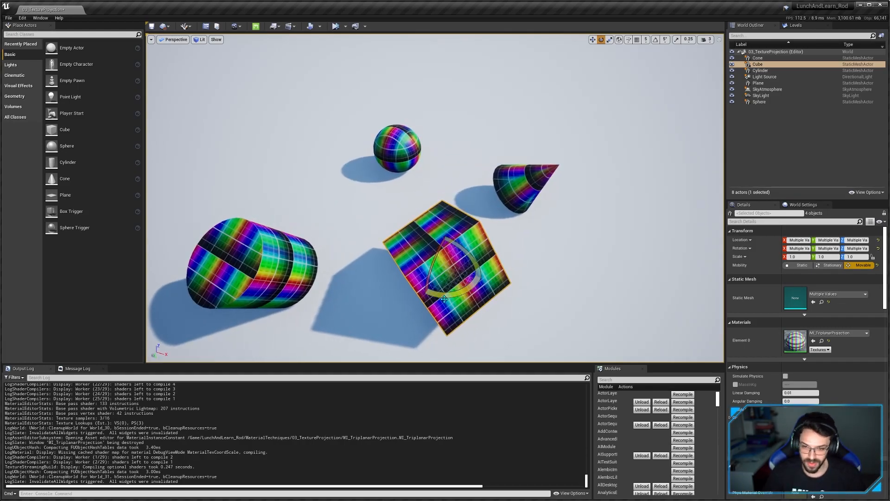
Step: Rotate the cylinder to test the local-space projection on its sides and cap
{"action": "left_click", "coordinate": [215, 260]}
{"action": "key", "text": "d"}
{"action": "right_click_drag", "start_coordinate": [216, 260], "coordinate": [187, 245]}
{"action": "left_click_drag", "start_coordinate": [308, 250], "coordinate": [341, 253]}
{"action": "key", "text": "a"}
{"action": "right_click_drag", "start_coordinate": [396, 237], "coordinate": [438, 278]}
{"action": "key", "text": "w"}
{"action": "key", "text": "s"}
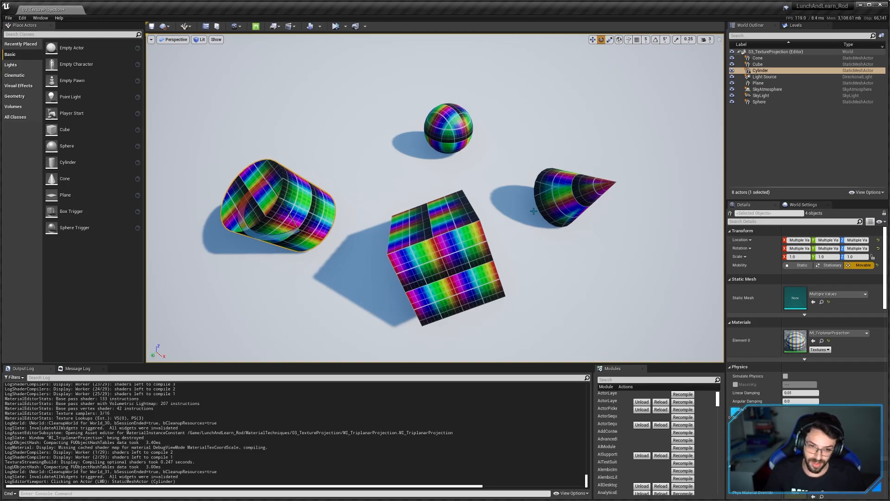
Step: Deselect the cylinder and leave the 03_TextureProjection level without saving the modified content
{"action": "right_click_drag", "start_coordinate": [533, 211], "coordinate": [529, 230]}
{"action": "key", "text": "Escape"}
{"action": "key", "text": "w"}
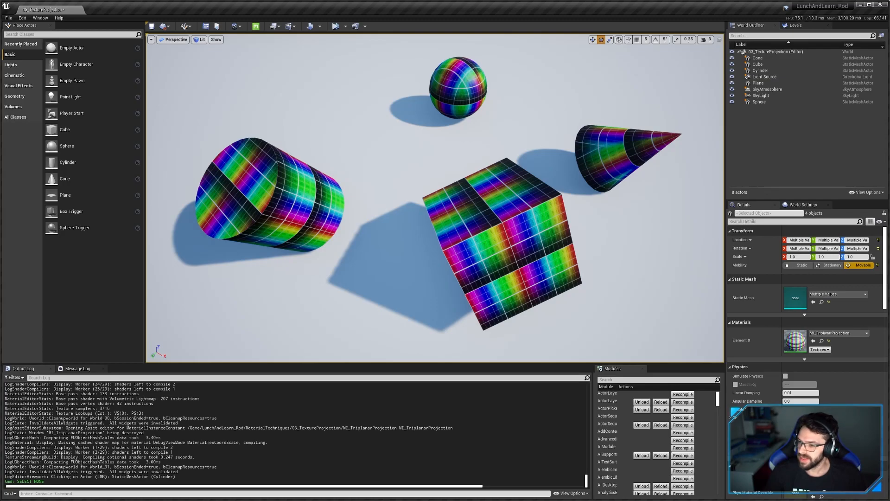
{"action": "key", "text": "ctrl+shift+s"}
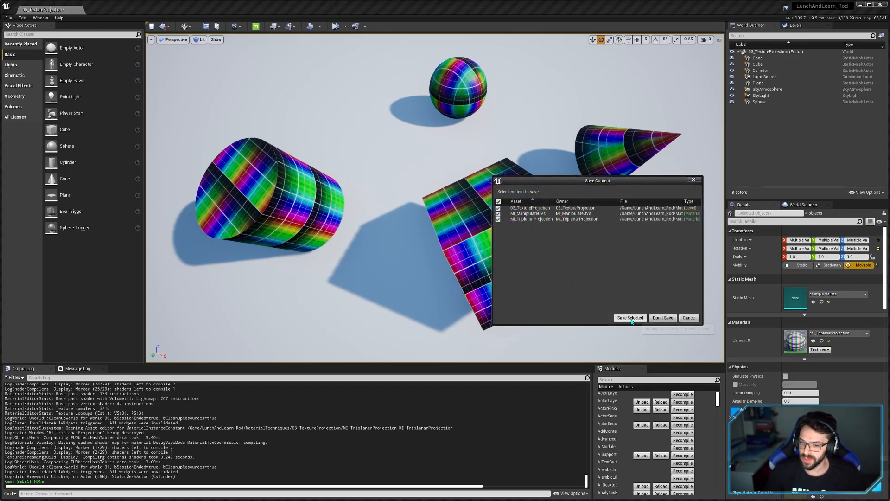
{"action": "left_click", "coordinate": [663, 318]}
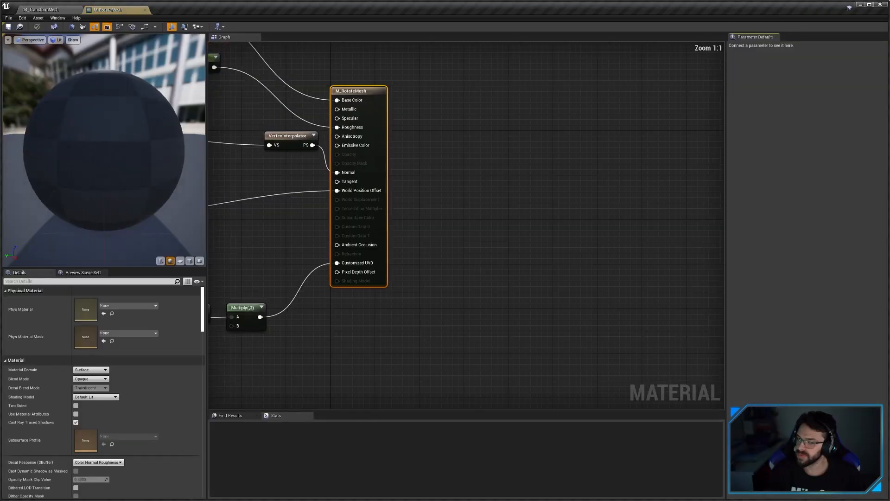
Step: Review the M_RotateMesh graph and read the description of the RotateAboutWorldAxis_cheap function
{"action": "right_click_drag", "start_coordinate": [211, 224], "coordinate": [475, 237]}
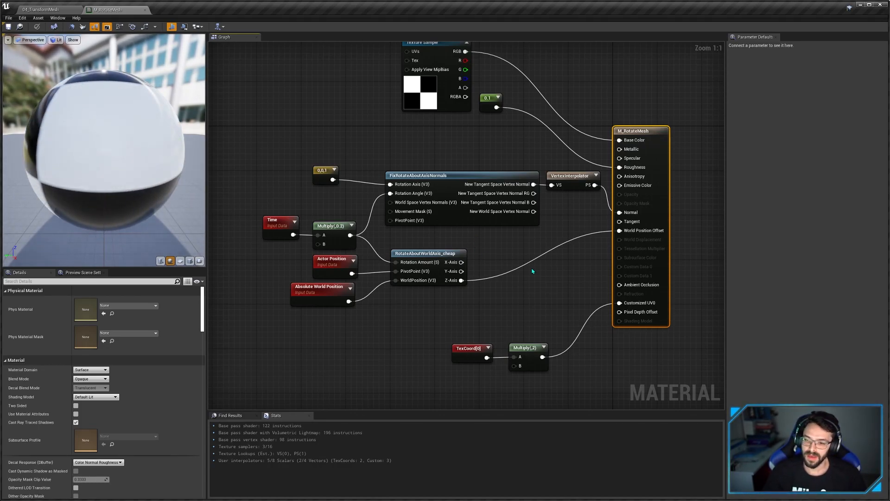
{"action": "right_click_drag", "start_coordinate": [585, 254], "coordinate": [566, 252]}
{"action": "left_click", "coordinate": [405, 271]}
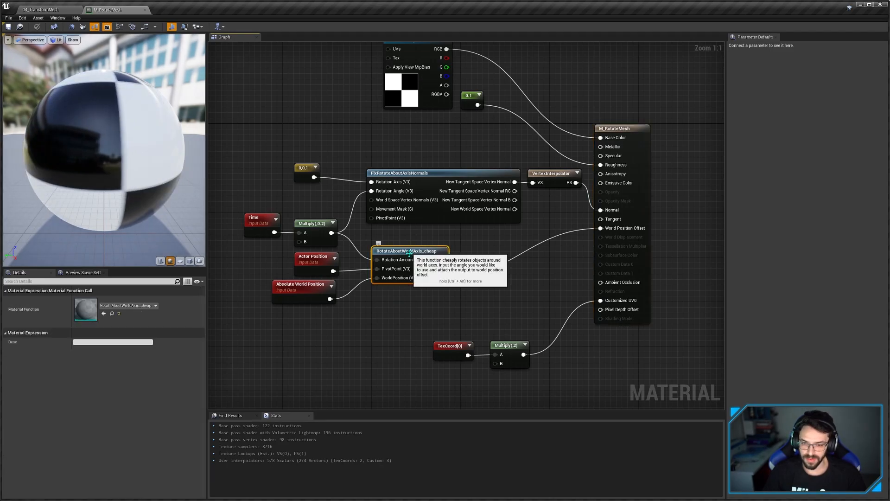
{"action": "right_click_drag", "start_coordinate": [416, 318], "coordinate": [420, 301]}
{"action": "left_click", "coordinate": [431, 300]}
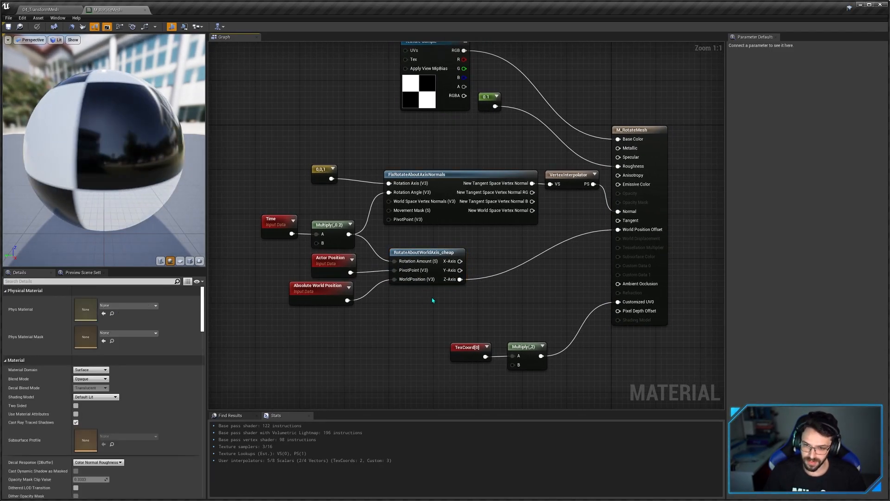
{"action": "right_click", "coordinate": [432, 300]}
{"action": "key", "text": "Escape"}
{"action": "right_click_drag", "start_coordinate": [422, 299], "coordinate": [408, 286]}
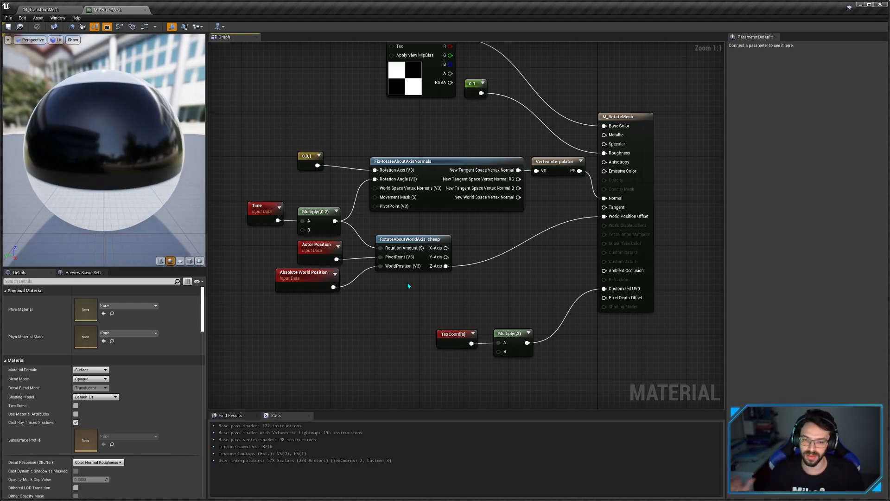
Step: Examine the RotateAboutWorldAxis_cheap inputs and its Z-Axis output feeding World Position Offset
{"action": "right_click_drag", "start_coordinate": [408, 285], "coordinate": [411, 251]}
{"action": "mouse_move", "coordinate": [410, 252]}
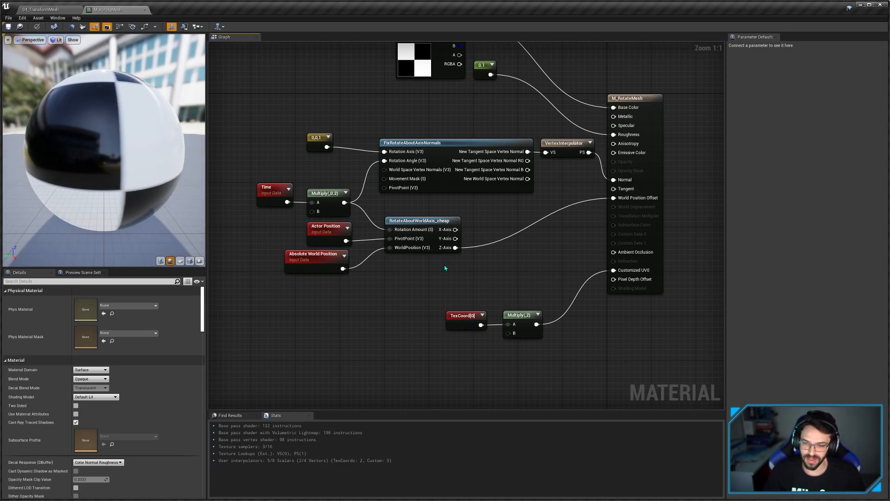
{"action": "left_click", "coordinate": [429, 245]}
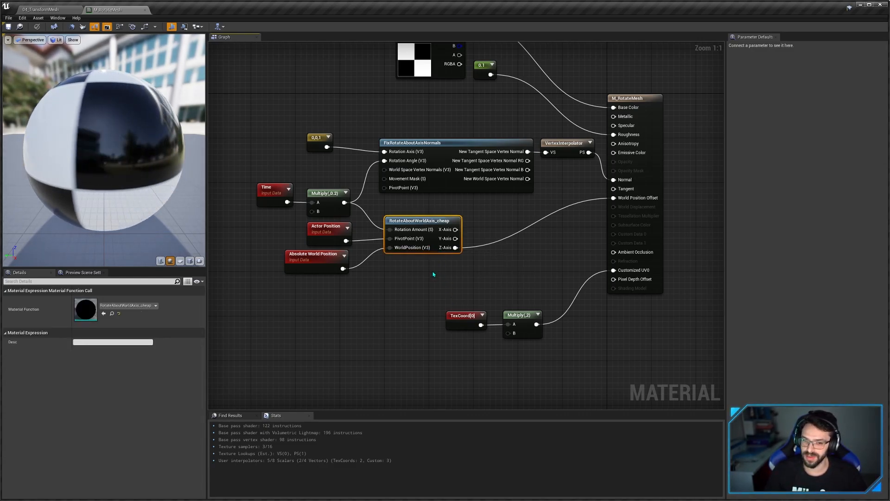
{"action": "right_click_drag", "start_coordinate": [431, 270], "coordinate": [419, 278]}
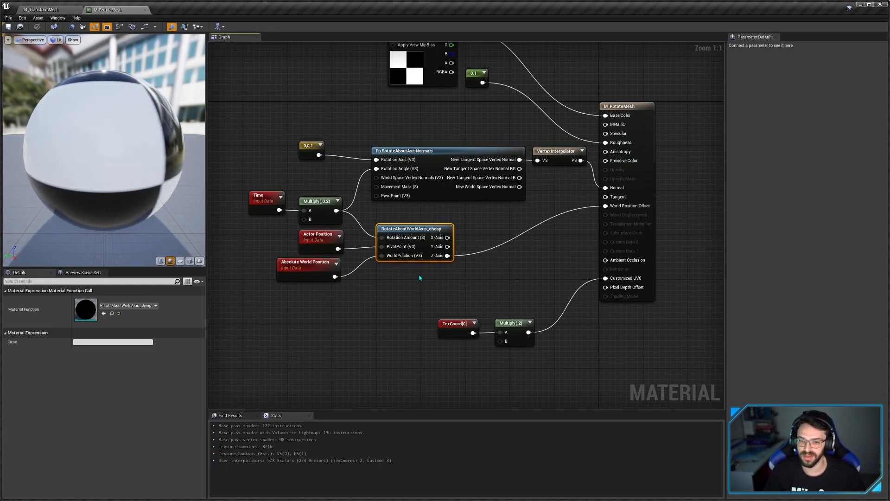
{"action": "left_click", "coordinate": [420, 277]}
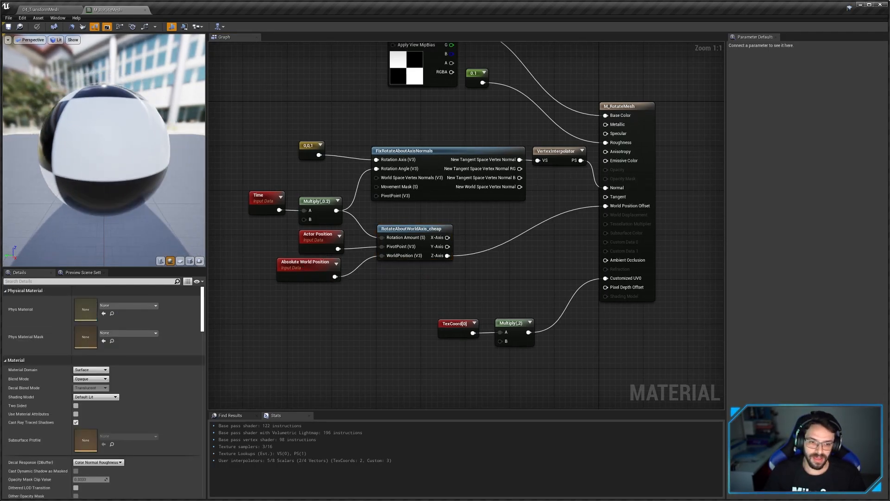
Step: Inspect the Time node and the Multiply by 0.2 that drive the mesh's rotation amount
{"action": "right_click_drag", "start_coordinate": [399, 277], "coordinate": [439, 286]}
{"action": "scroll", "coordinate": [435, 284], "scroll_direction": "up", "scroll_amount": 2}
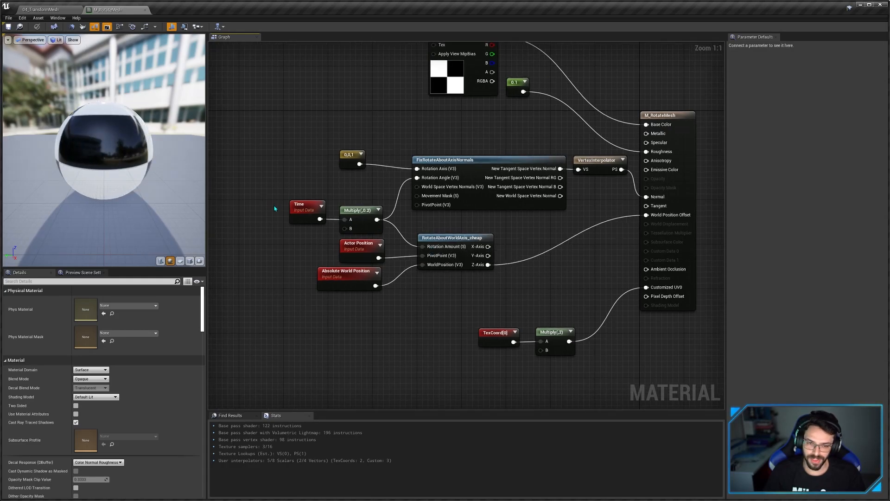
{"action": "left_click_drag", "start_coordinate": [274, 206], "coordinate": [352, 222]}
{"action": "left_click", "coordinate": [306, 211]}
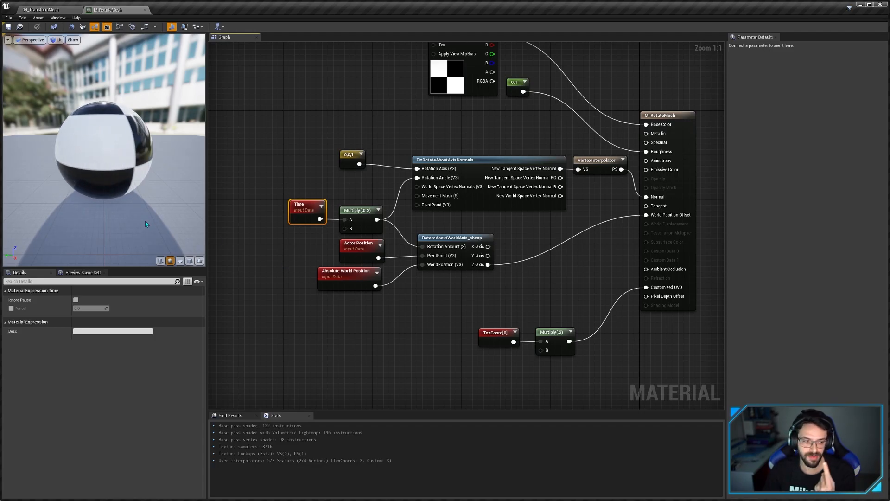
Step: Inspect the Actor Position and Absolute World Position nodes feeding the PivotPoint and WorldPosition inputs of RotateAboutWorldAxis_cheap
{"action": "left_click", "coordinate": [364, 254]}
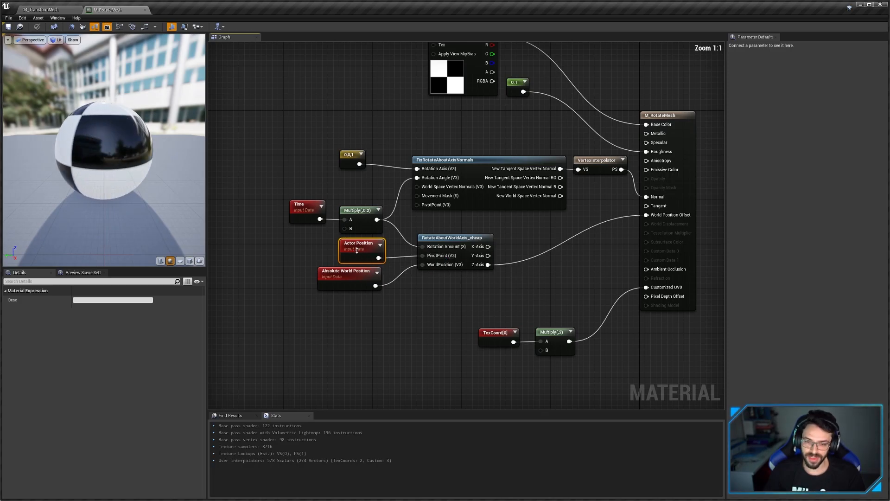
{"action": "scroll", "coordinate": [358, 253], "scroll_direction": "up", "scroll_amount": 2}
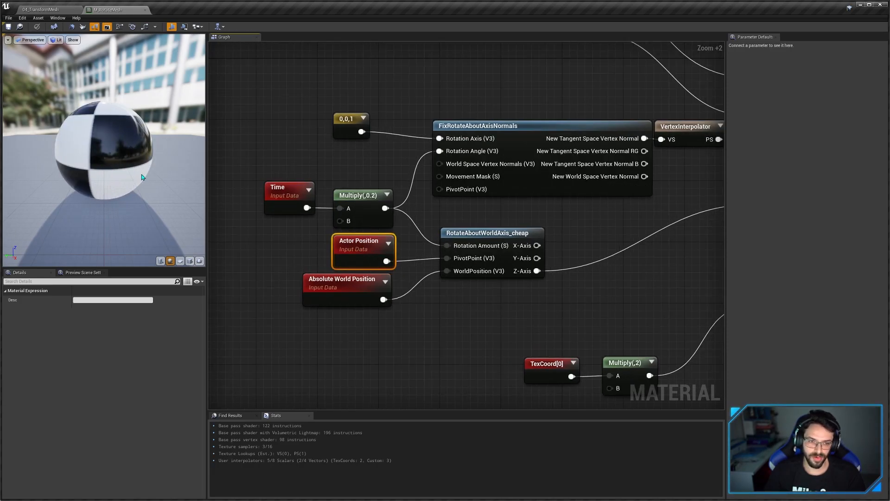
{"action": "left_click", "coordinate": [347, 299]}
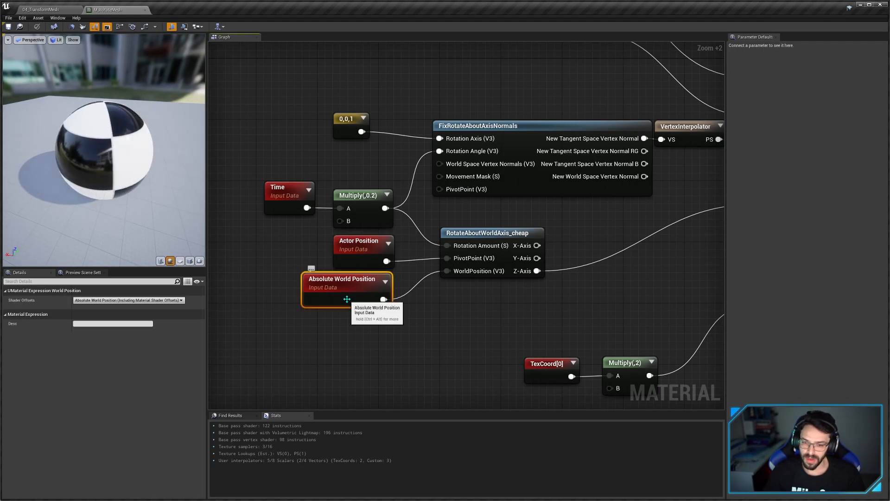
{"action": "right_click_drag", "start_coordinate": [468, 274], "coordinate": [384, 261]}
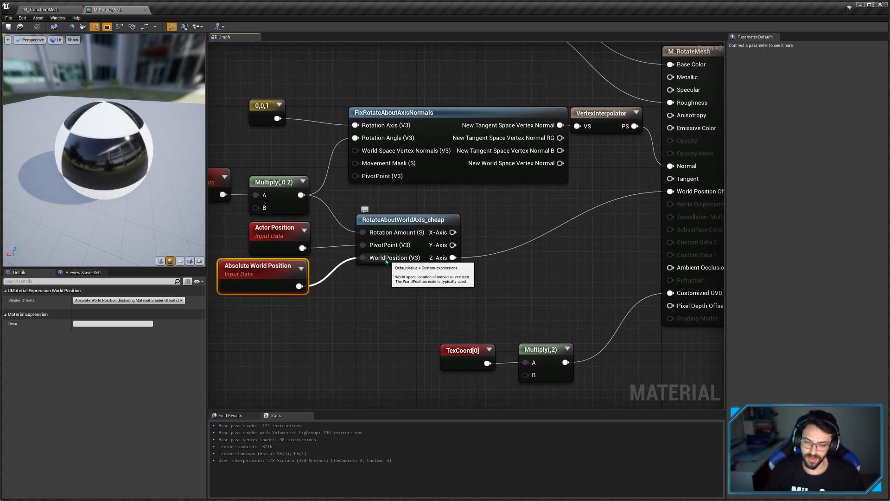
{"action": "scroll", "coordinate": [385, 264], "scroll_direction": "down", "scroll_amount": 1}
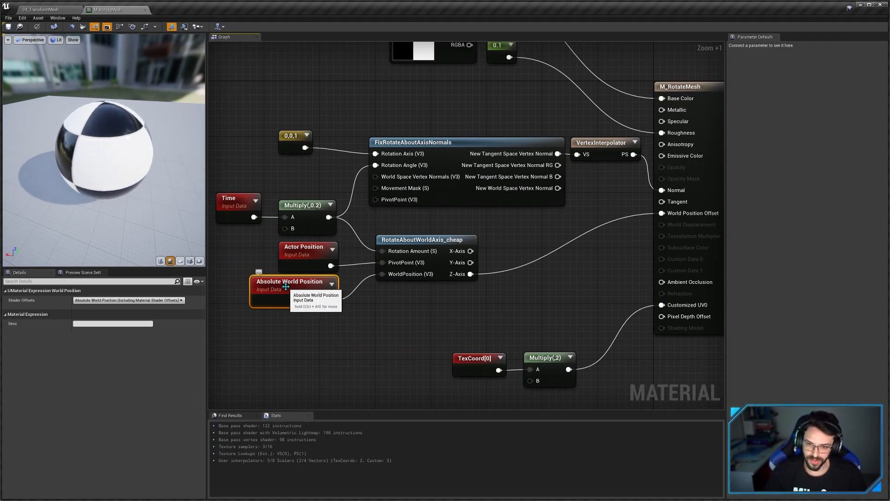
{"action": "scroll", "coordinate": [477, 311], "scroll_direction": "down", "scroll_amount": 1}
{"action": "right_click_drag", "start_coordinate": [475, 310], "coordinate": [424, 336]}
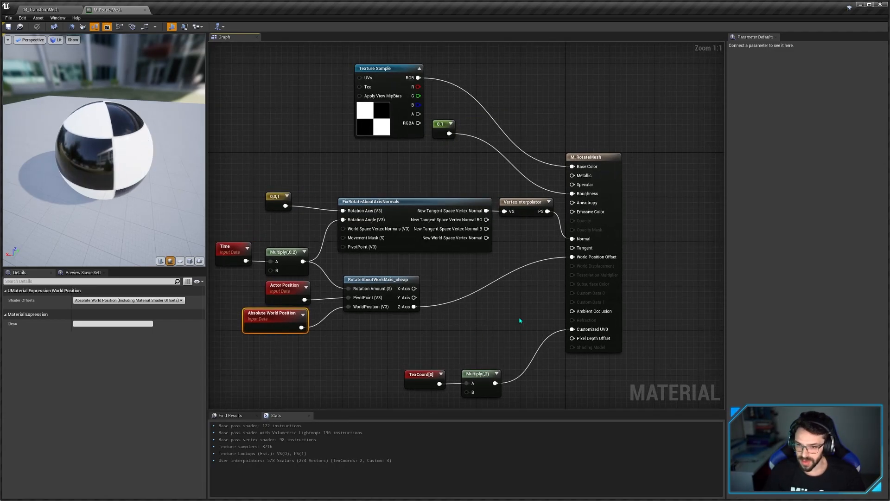
Step: Examine the rotating checkered sphere in the material preview from a closer view
{"action": "right_click_drag", "start_coordinate": [516, 319], "coordinate": [547, 296]}
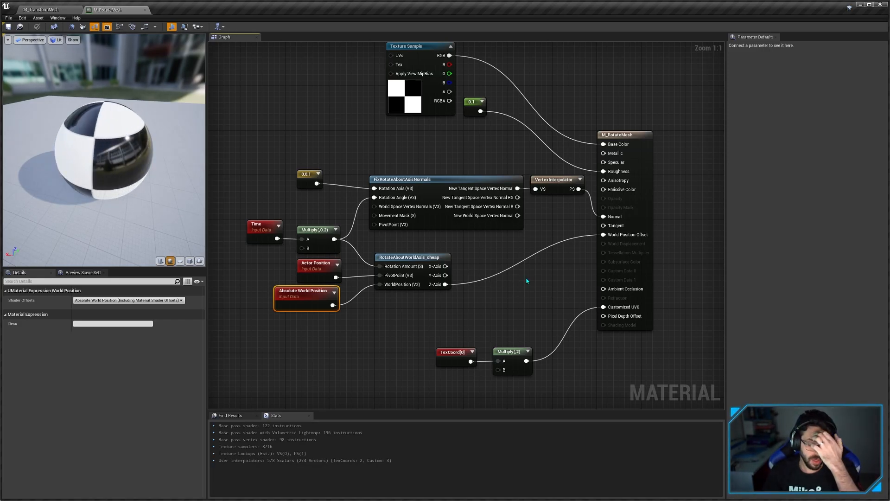
{"action": "right_click_drag", "start_coordinate": [527, 281], "coordinate": [537, 288]}
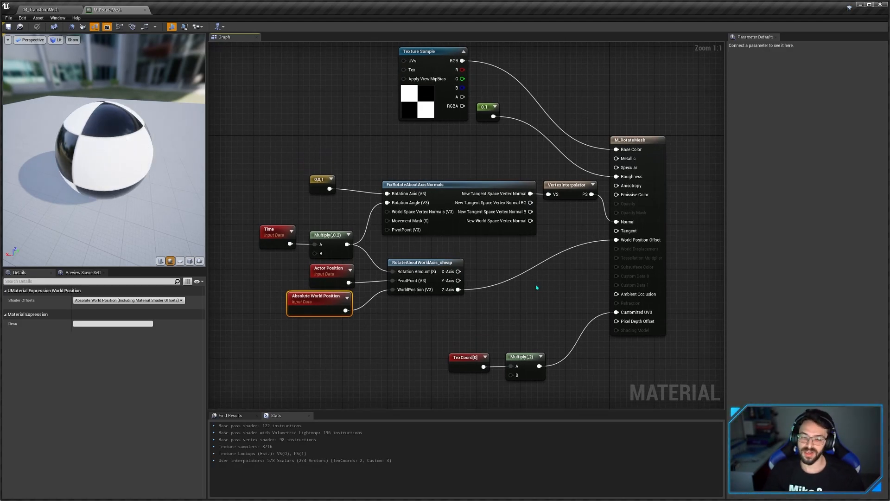
{"action": "right_click_drag", "start_coordinate": [126, 140], "coordinate": [88, 85]}
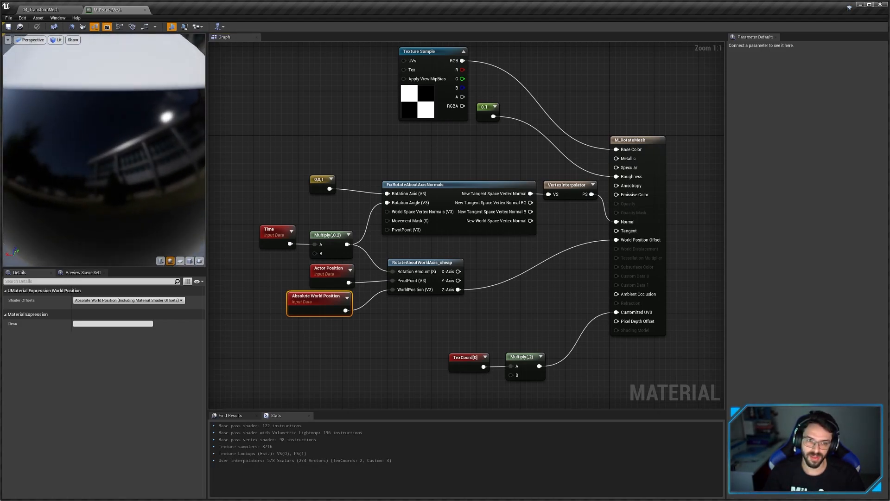
{"action": "scroll", "coordinate": [143, 159], "scroll_direction": "down", "scroll_amount": 5}
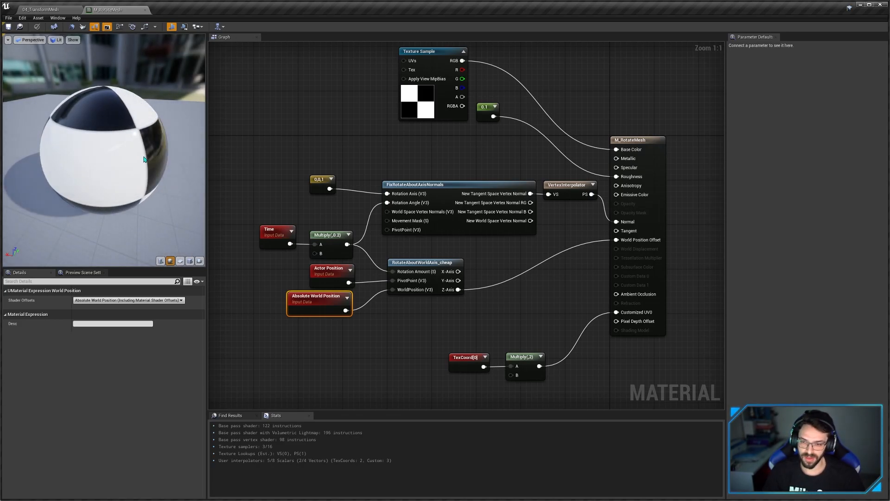
Step: Disconnect the VertexInterpolator output from the Normal input of M_RotateMesh
{"action": "left_click", "coordinate": [493, 308]}
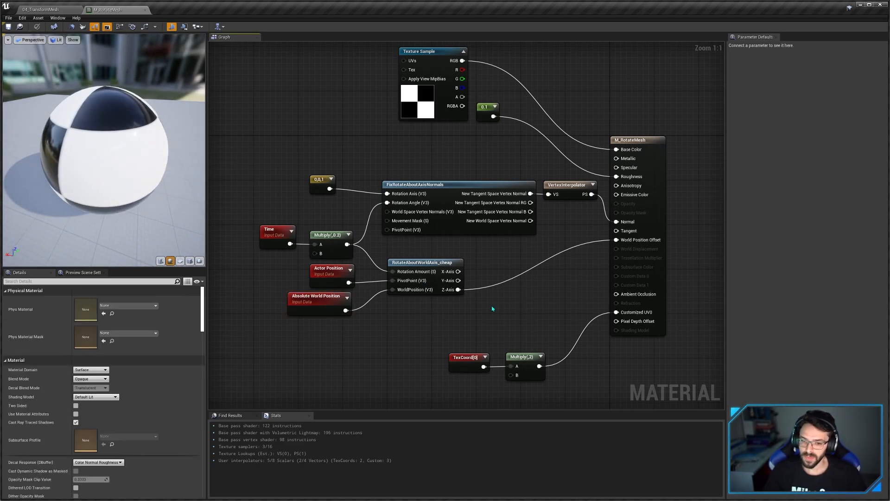
{"action": "left_click_drag", "start_coordinate": [486, 255], "coordinate": [301, 337]}
{"action": "left_click", "coordinate": [343, 330]}
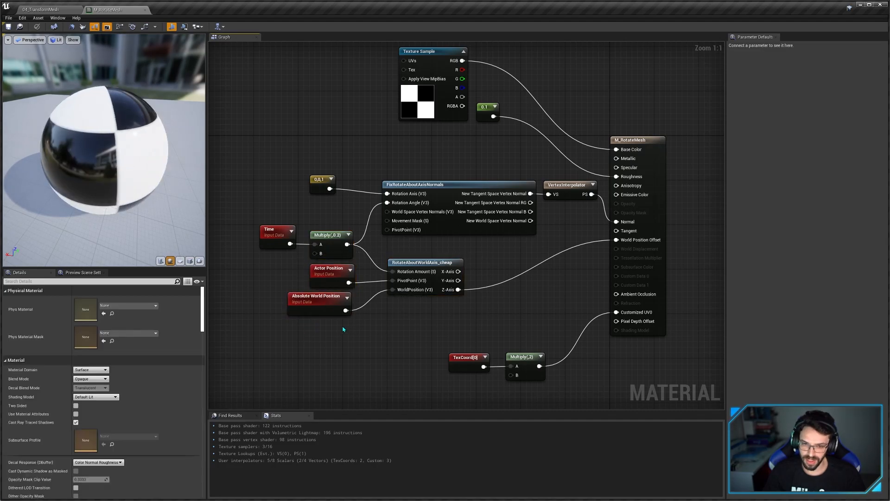
{"action": "right_click_drag", "start_coordinate": [506, 270], "coordinate": [478, 285]}
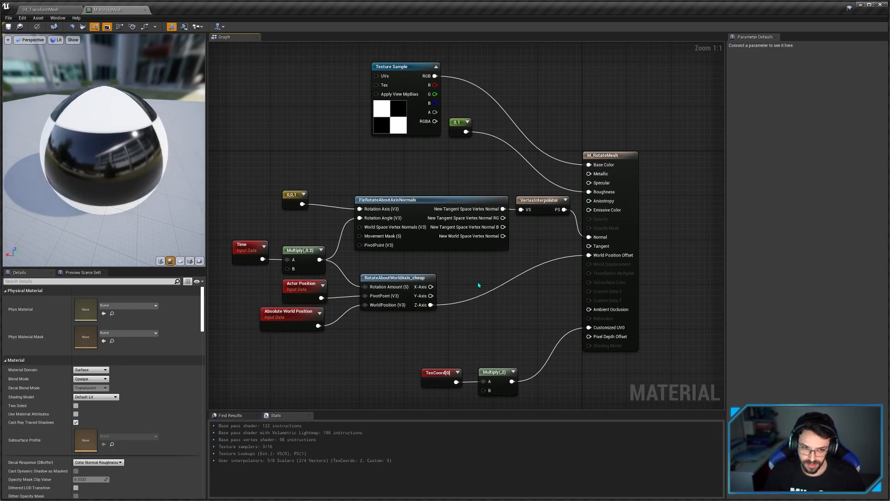
{"action": "left_click", "coordinate": [589, 237], "text": "alt"}
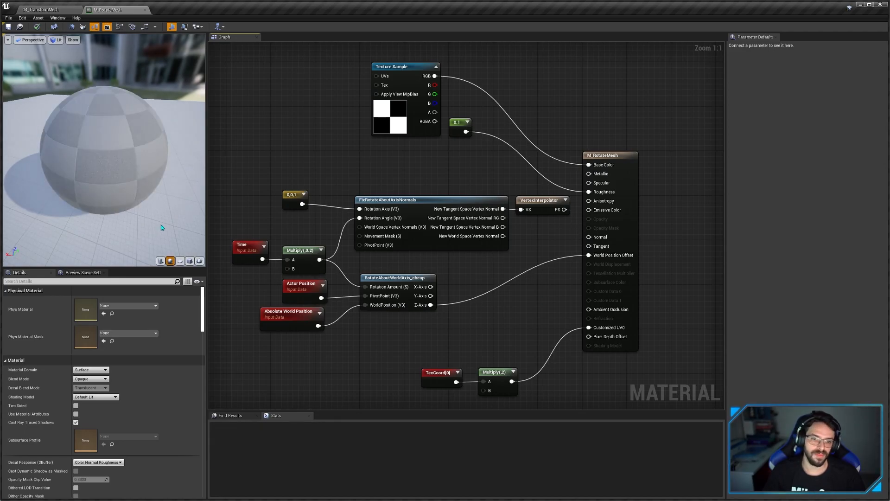
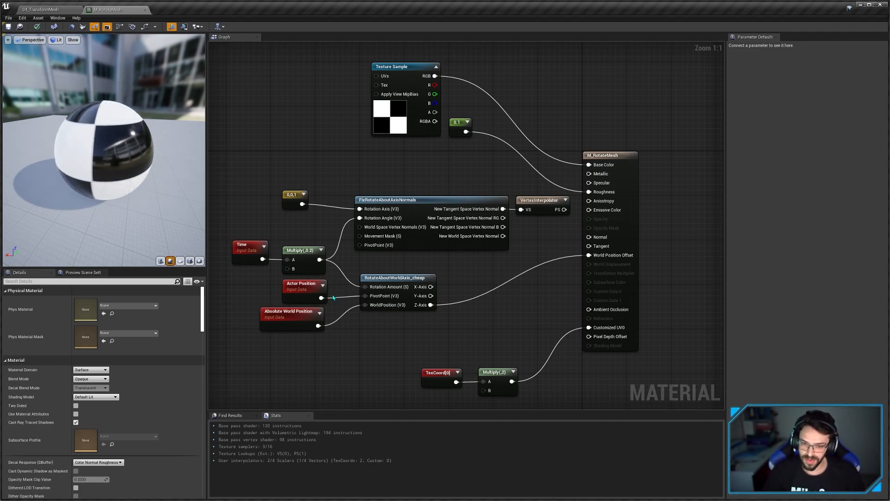
Step: Inspect the FixRotateAboutAxisNormals inputs and the 0,0,1 rotation axis constant, comparing them with the inputs of RotateAboutWorldAxis_cheap
{"action": "left_click", "coordinate": [419, 241]}
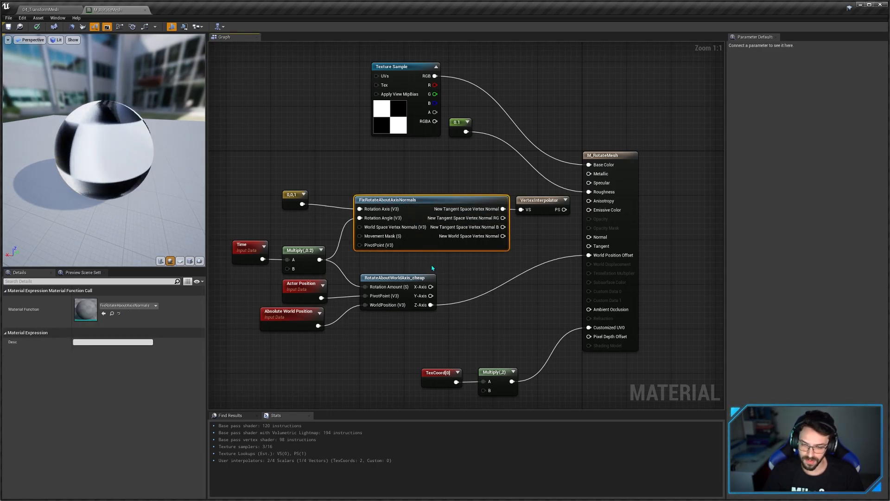
{"action": "right_click_drag", "start_coordinate": [433, 268], "coordinate": [444, 275]}
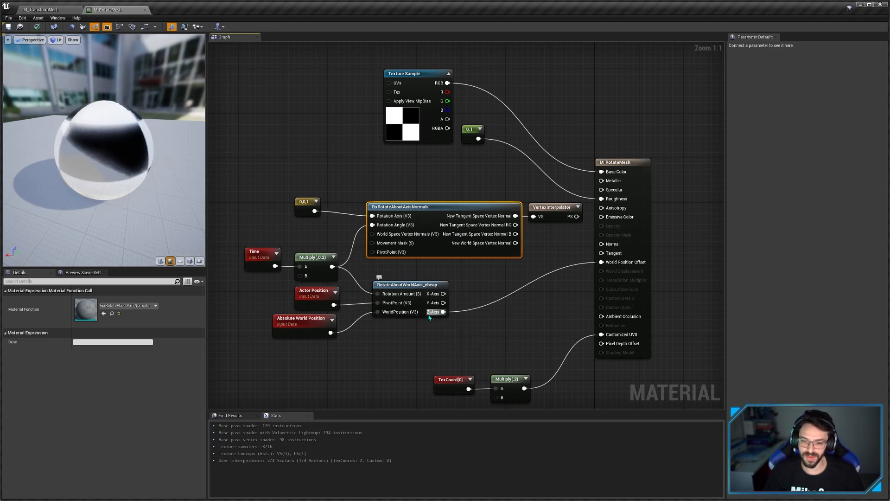
{"action": "left_click", "coordinate": [304, 204]}
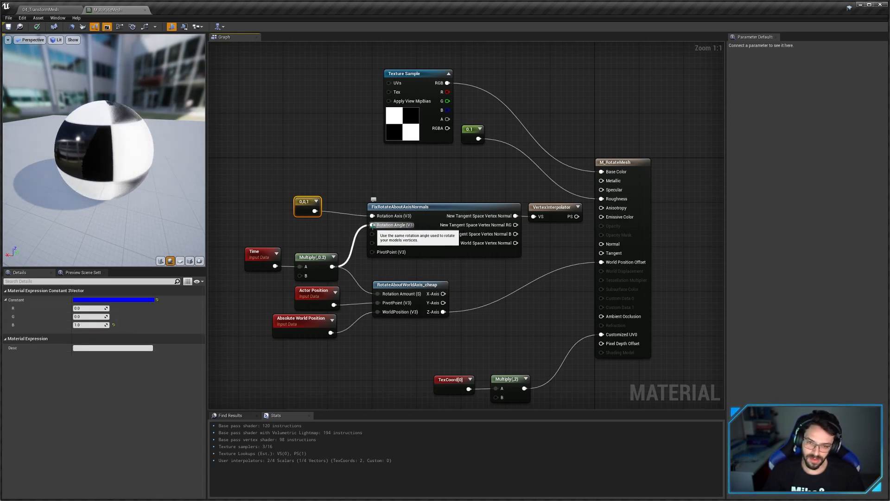
{"action": "left_click", "coordinate": [400, 285]}
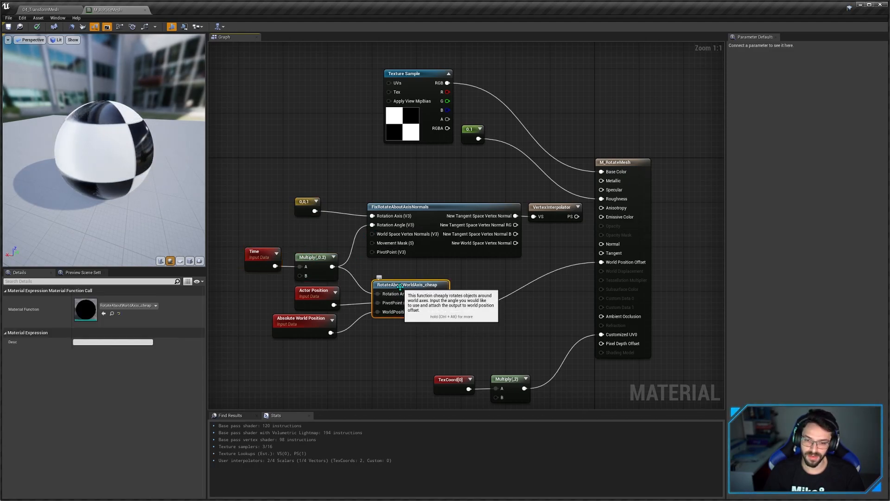
{"action": "left_click", "coordinate": [398, 350]}
{"action": "right_click_drag", "start_coordinate": [464, 271], "coordinate": [449, 279]}
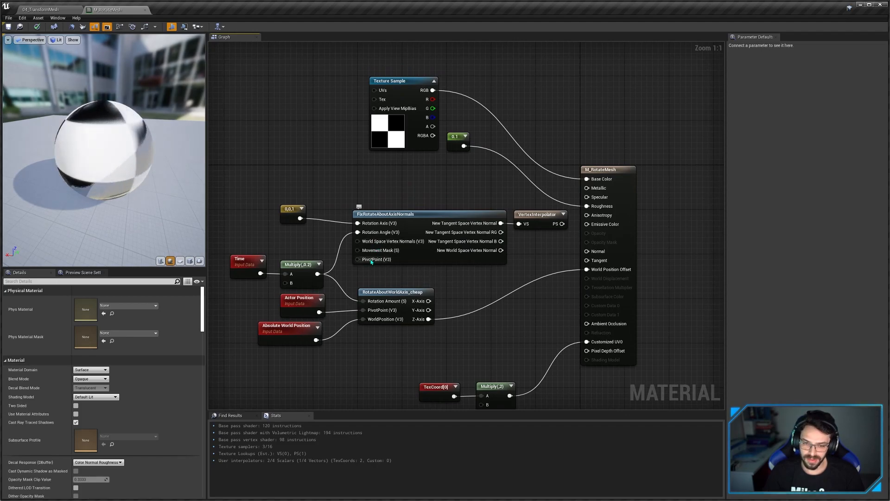
{"action": "right_click_drag", "start_coordinate": [376, 269], "coordinate": [399, 264]}
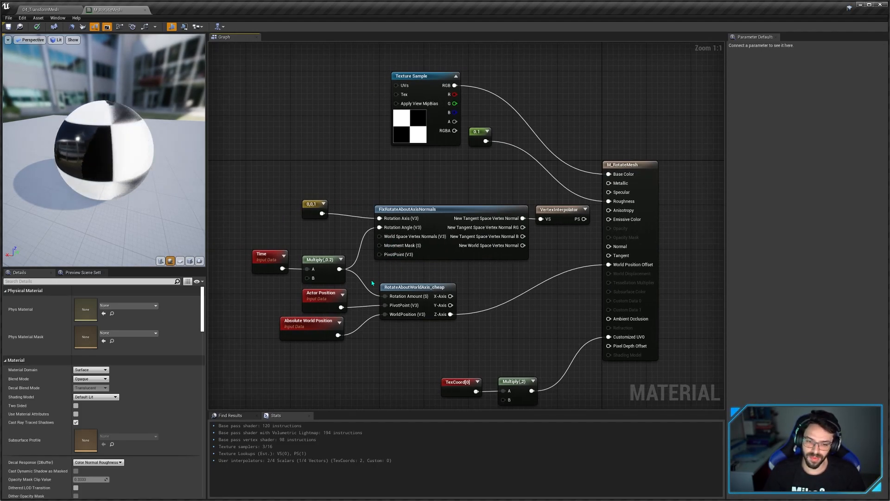
{"action": "left_click", "coordinate": [309, 329]}
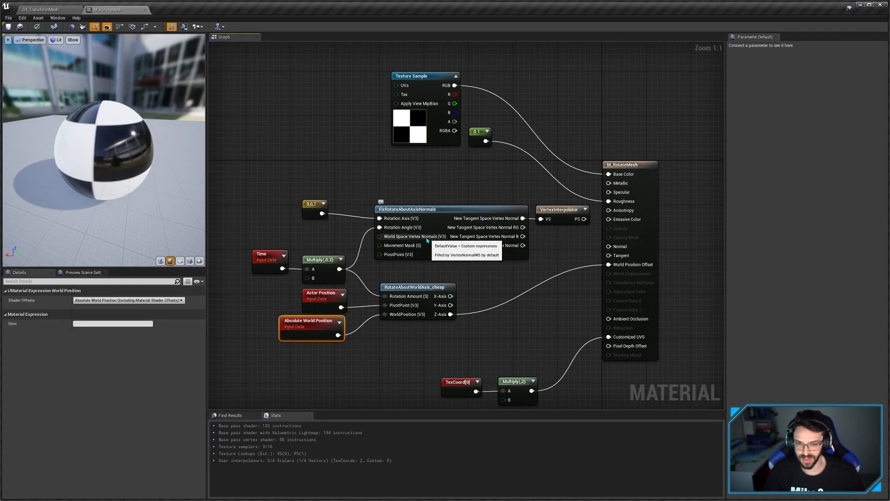
{"action": "left_click", "coordinate": [423, 275]}
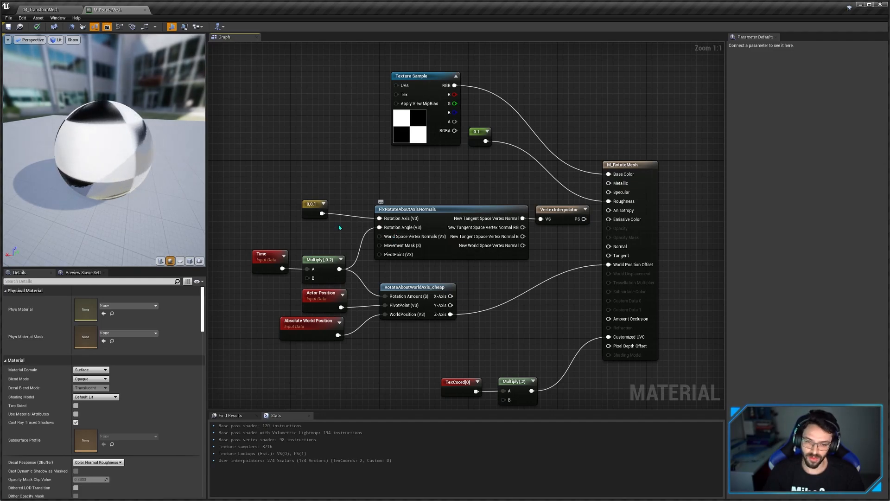
Step: Place a VertexNormalWS node beside the FixRotateAboutAxisNormals function as a trial and delete it
{"action": "left_click_drag", "start_coordinate": [393, 238], "coordinate": [310, 232]}
{"action": "type", "text": "vertex"}
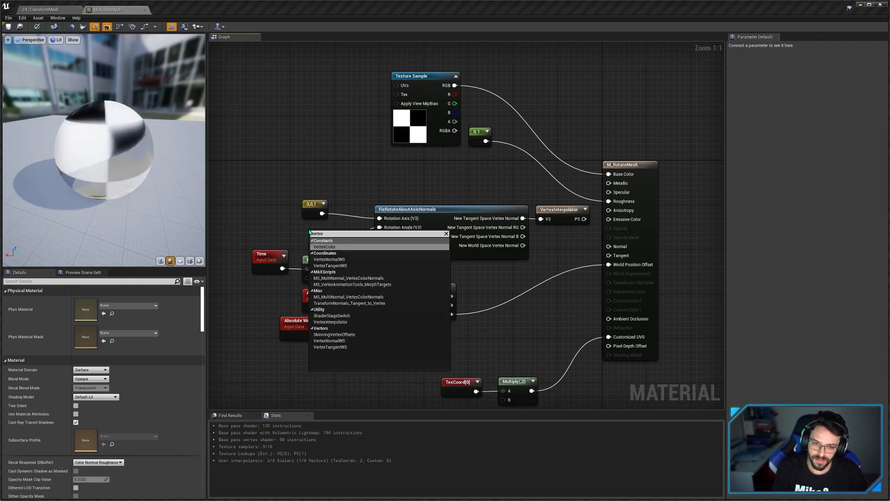
{"action": "key", "text": "Down"}
{"action": "key", "text": "Return"}
{"action": "left_click_drag", "start_coordinate": [317, 235], "coordinate": [344, 244]}
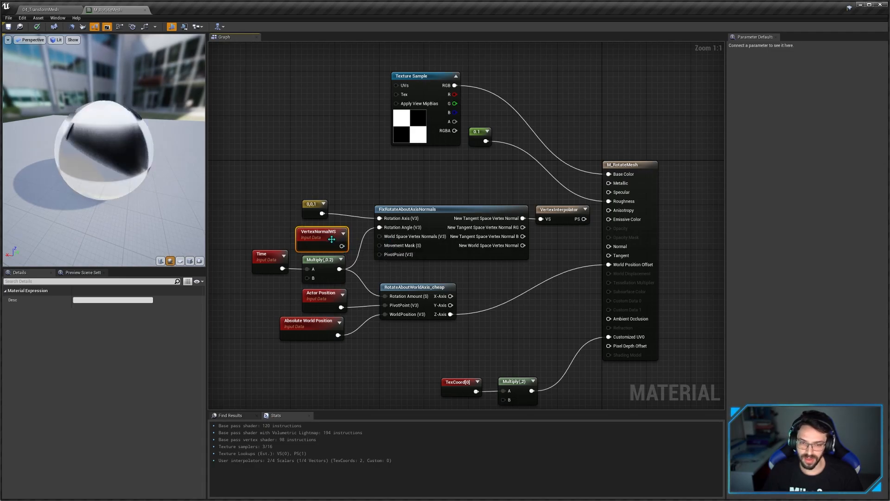
{"action": "key", "text": "Delete"}
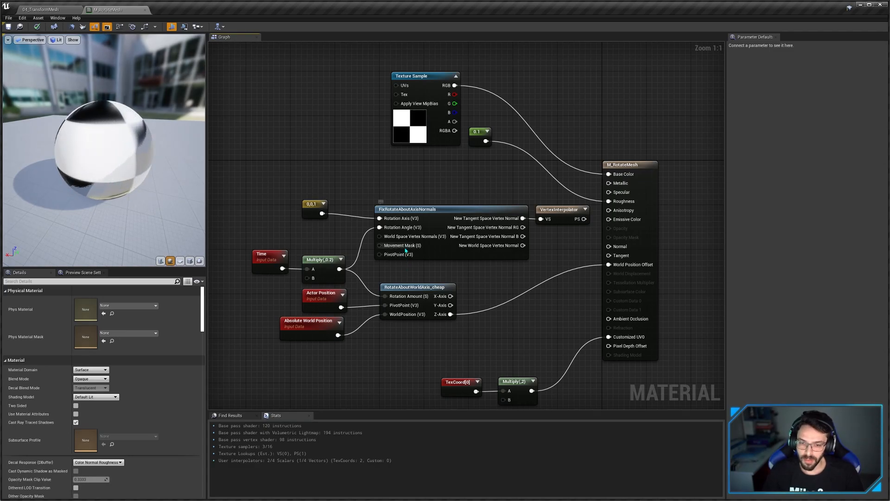
Step: Open the FixRotateAboutAxisNormals function, examine the defaults of its vertex normal and PivotPoint inputs, and return to M_RotateMesh
{"action": "mouse_move", "coordinate": [408, 248]}
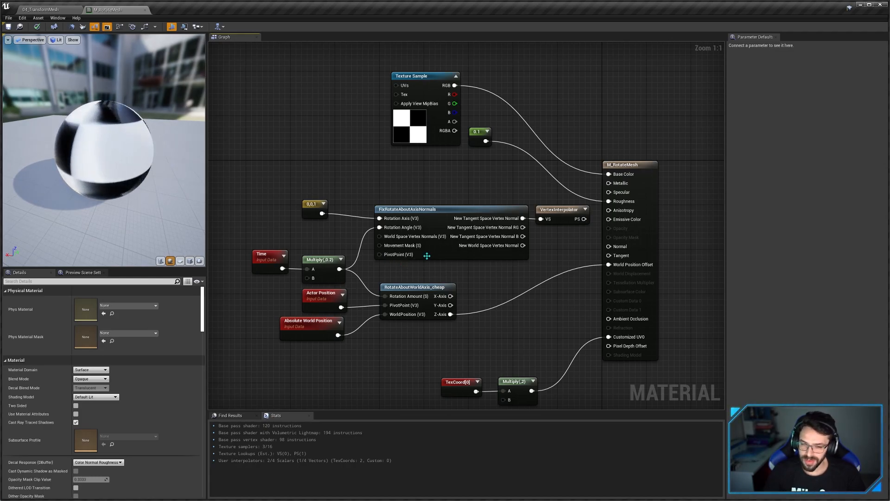
{"action": "left_click", "coordinate": [427, 256]}
{"action": "double_click", "coordinate": [425, 256]}
{"action": "scroll", "coordinate": [400, 268], "scroll_direction": "down", "scroll_amount": 5}
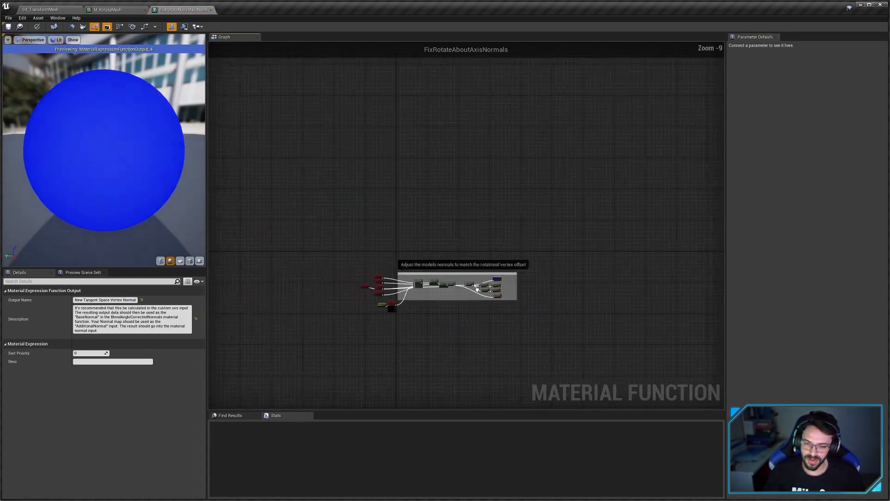
{"action": "scroll", "coordinate": [464, 287], "scroll_direction": "up", "scroll_amount": 5}
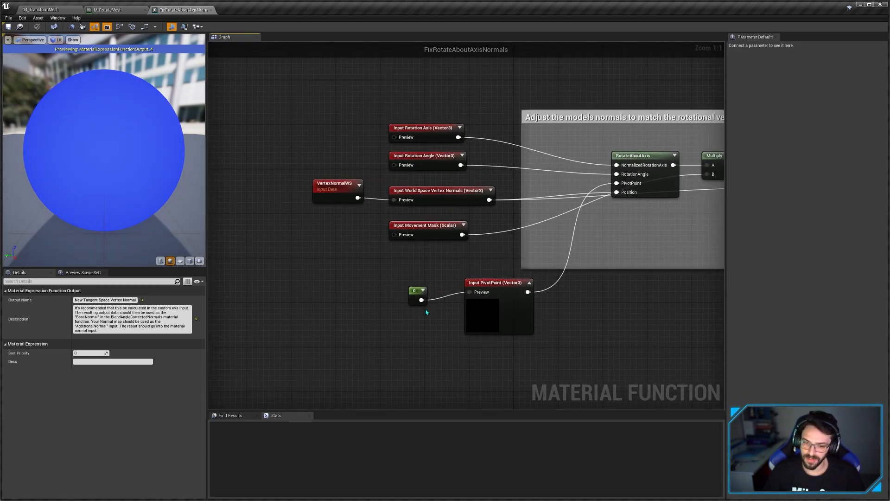
{"action": "right_click_drag", "start_coordinate": [596, 305], "coordinate": [481, 328]}
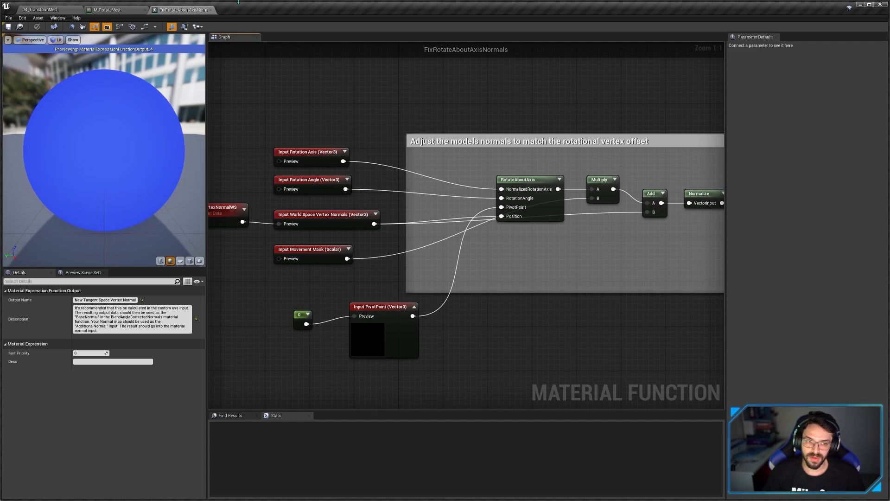
{"action": "middle_click", "coordinate": [186, 11]}
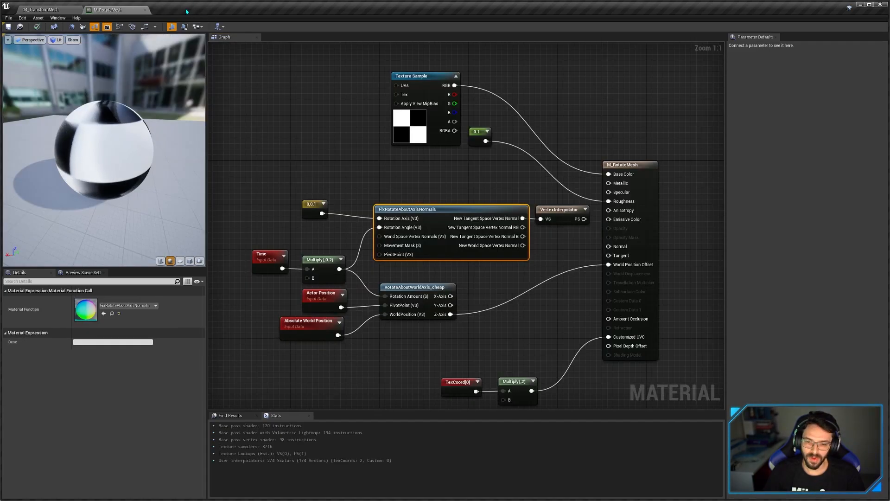
{"action": "left_click", "coordinate": [449, 272]}
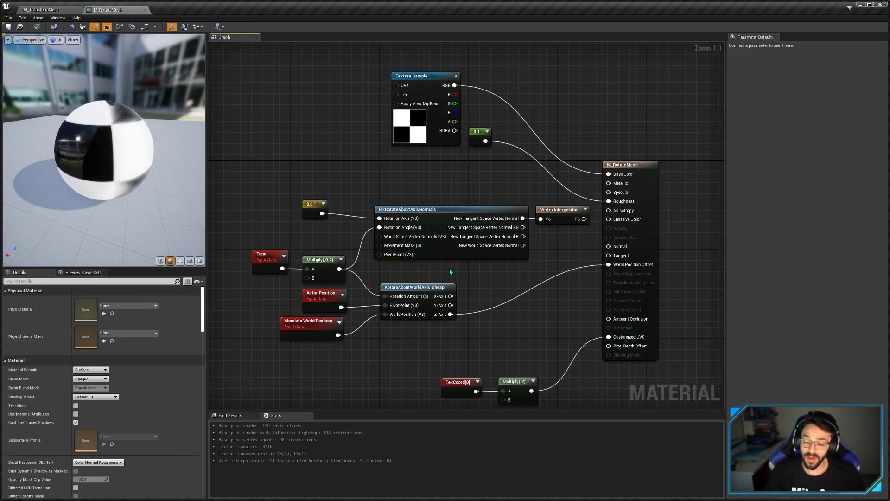
Step: Read the description of the New Tangent Space Vertex Normal output on FixRotateAboutAxisNormals
{"action": "right_click_drag", "start_coordinate": [443, 271], "coordinate": [411, 271]}
{"action": "left_click", "coordinate": [416, 256]}
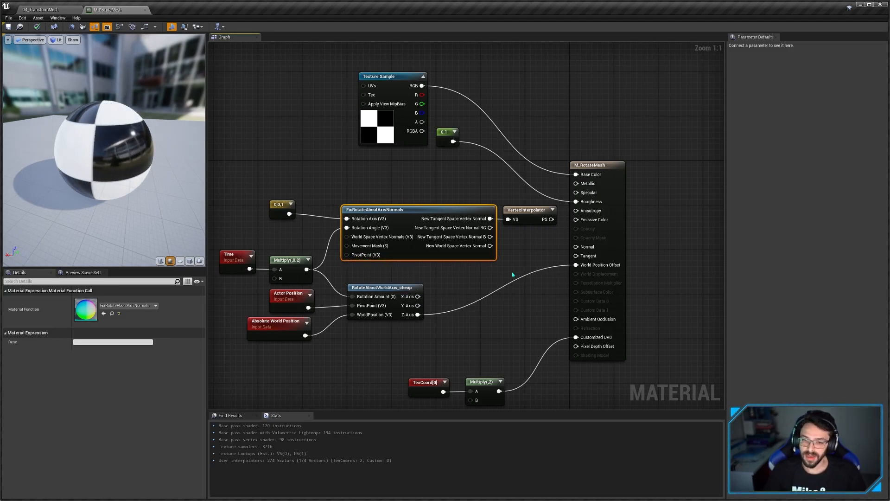
{"action": "left_click", "coordinate": [516, 260]}
{"action": "right_click_drag", "start_coordinate": [515, 260], "coordinate": [463, 264]}
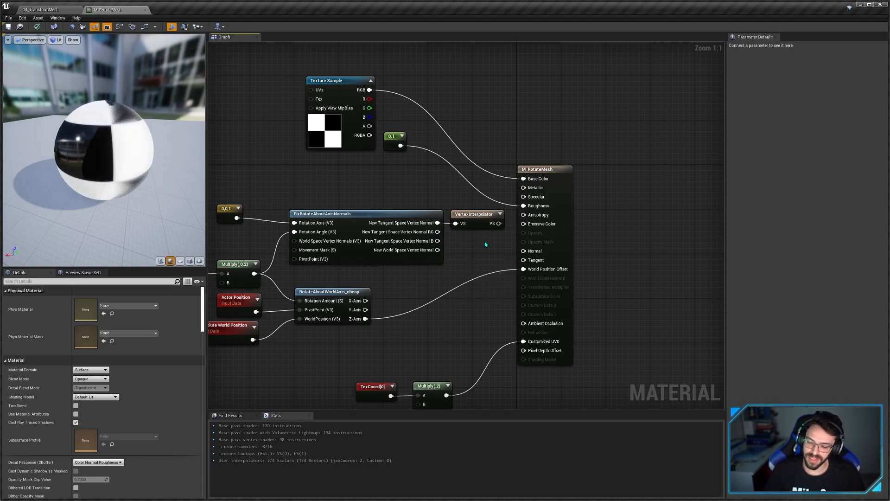
{"action": "mouse_move", "coordinate": [430, 222]}
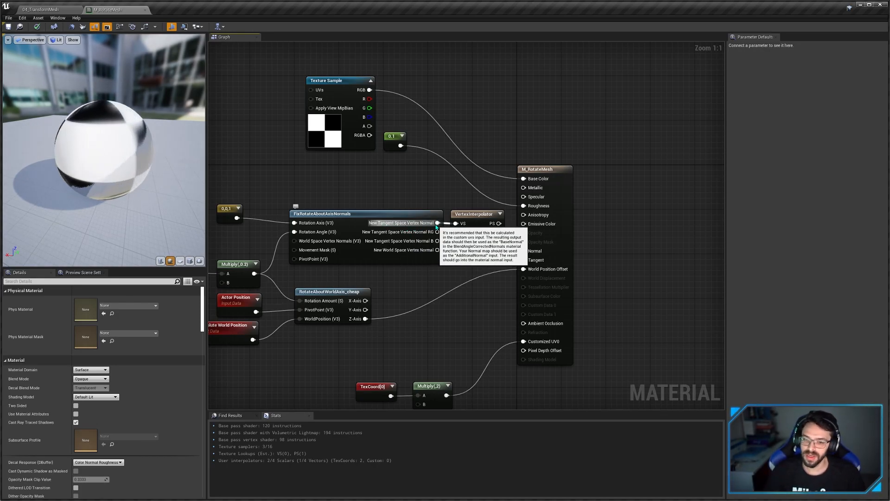
Step: Connect the PS output of the VertexInterpolator to the Normal input of M_RotateMesh
{"action": "left_click", "coordinate": [477, 224]}
{"action": "left_click_drag", "start_coordinate": [499, 224], "coordinate": [501, 227]}
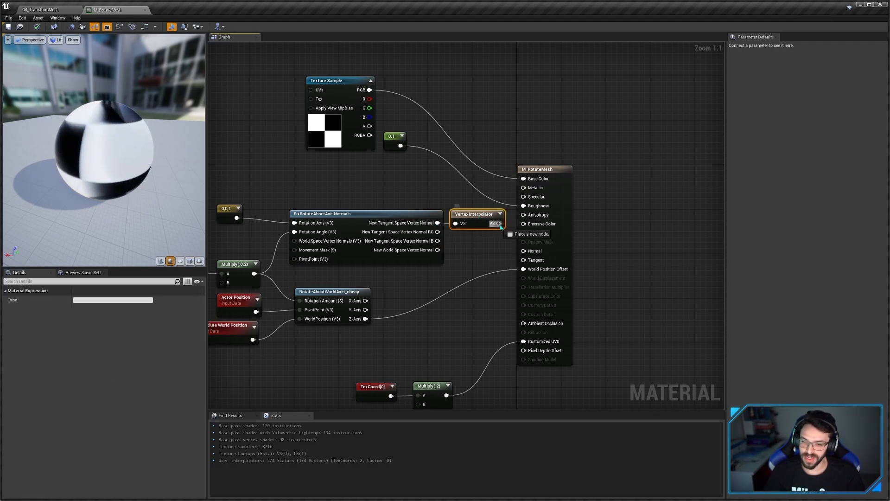
{"action": "left_click_drag", "start_coordinate": [526, 256], "coordinate": [527, 256]}
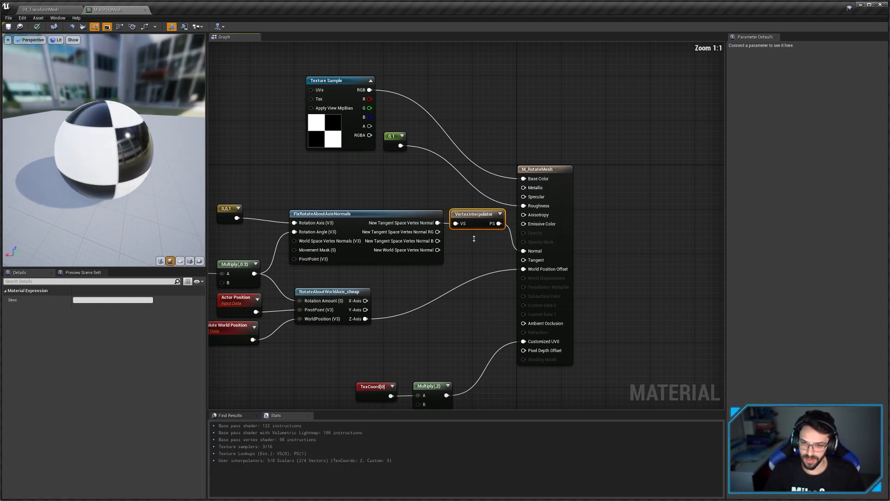
{"action": "left_click", "coordinate": [476, 247]}
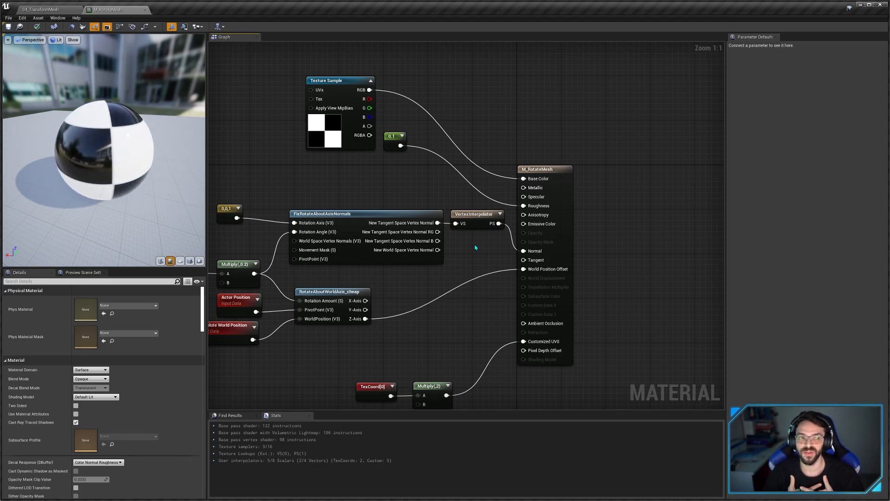
Step: Switch the material preview of the sphere to the Brush Wireframe view mode
{"action": "left_click", "coordinate": [350, 215]}
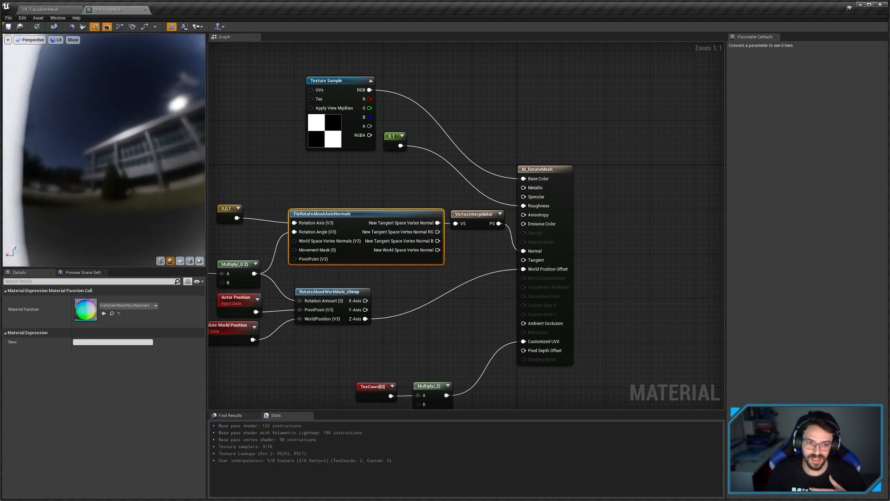
{"action": "right_click_drag", "start_coordinate": [105, 152], "coordinate": [104, 112]}
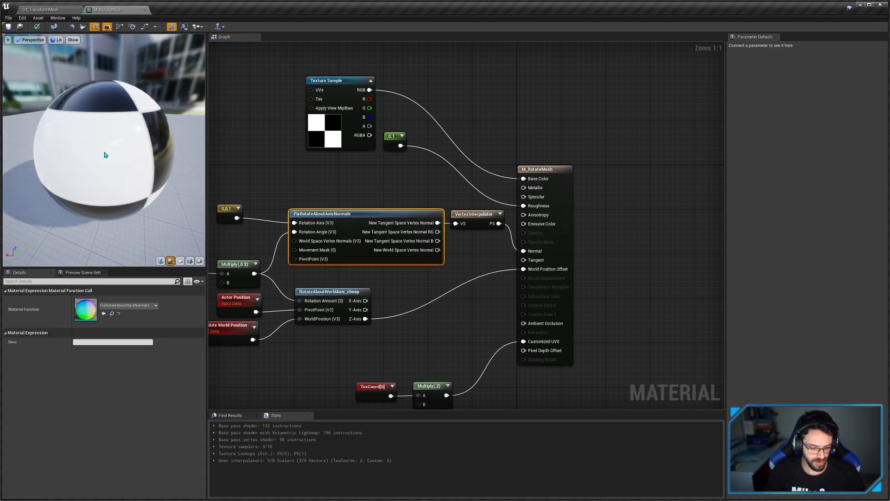
{"action": "key", "text": "alt+2"}
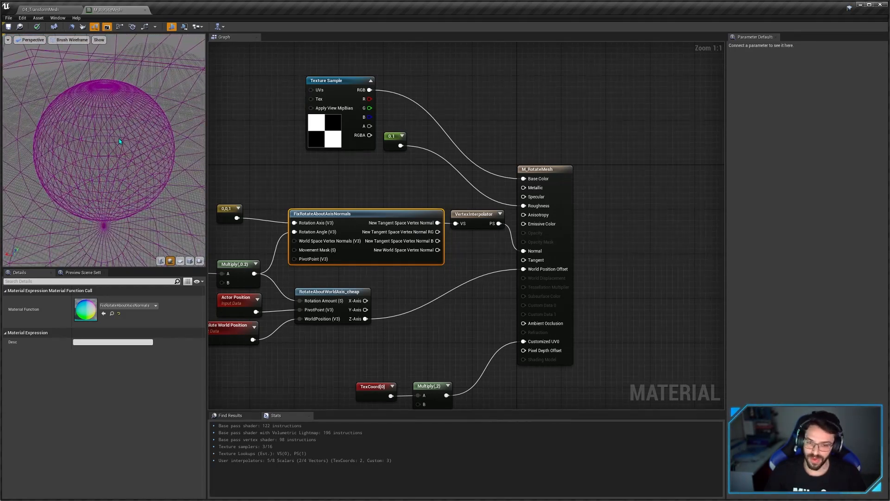
Step: Return the material preview to Lit mode and shift the rotation nodes slightly away from the VertexInterpolator
{"action": "key", "text": "alt+4"}
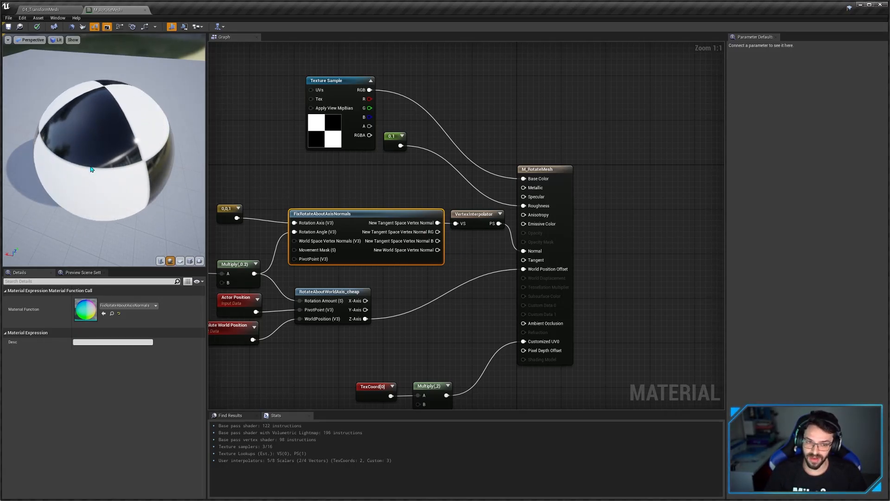
{"action": "right_click_drag", "start_coordinate": [454, 265], "coordinate": [492, 263]}
{"action": "scroll", "coordinate": [536, 273], "scroll_direction": "down", "scroll_amount": 1}
{"action": "left_click", "coordinate": [495, 263]}
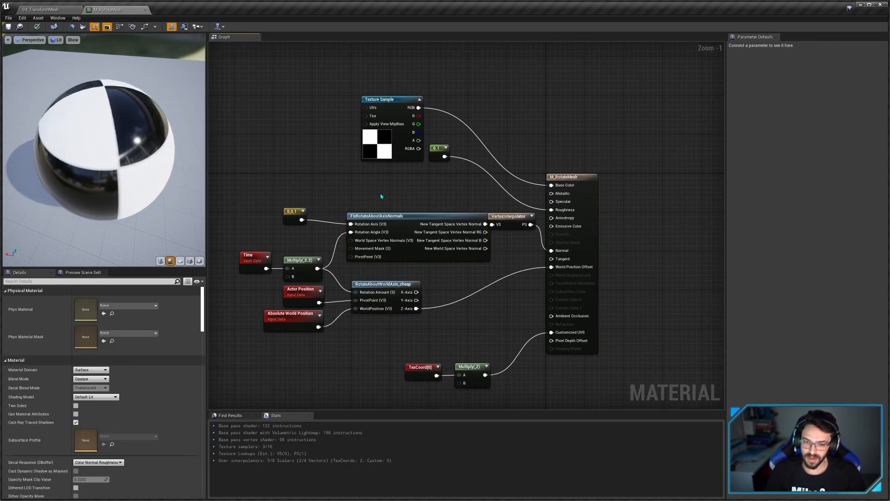
{"action": "left_click_drag", "start_coordinate": [382, 197], "coordinate": [255, 341]}
{"action": "left_click_drag", "start_coordinate": [393, 288], "coordinate": [383, 287]}
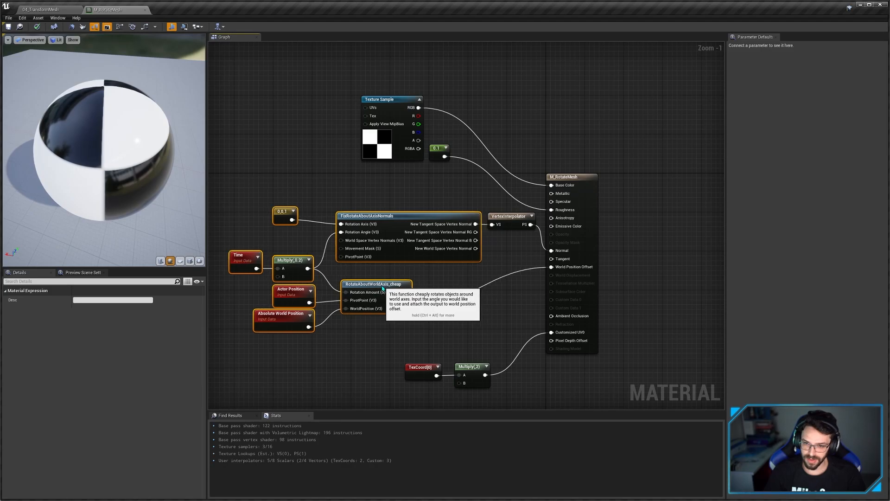
{"action": "left_click", "coordinate": [510, 269]}
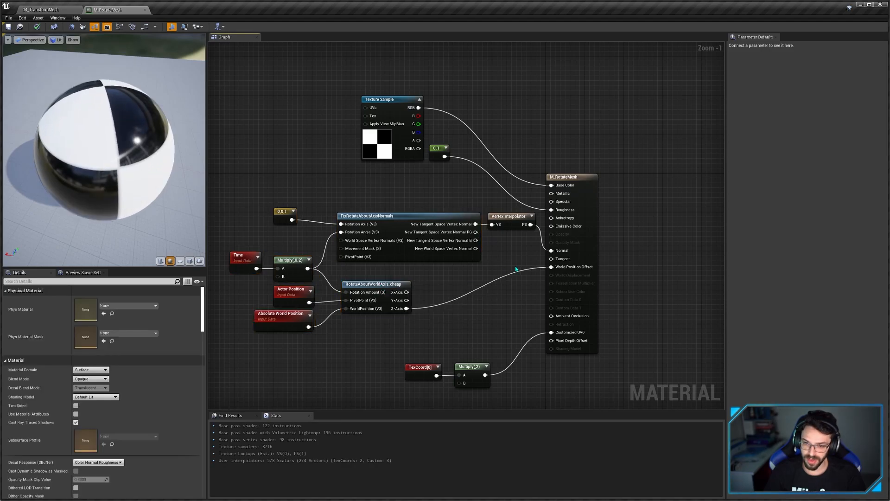
Step: Preview the VertexInterpolator output on the sphere, inspect its normal colours from several sides, and stop the node preview
{"action": "left_click", "coordinate": [589, 246]}
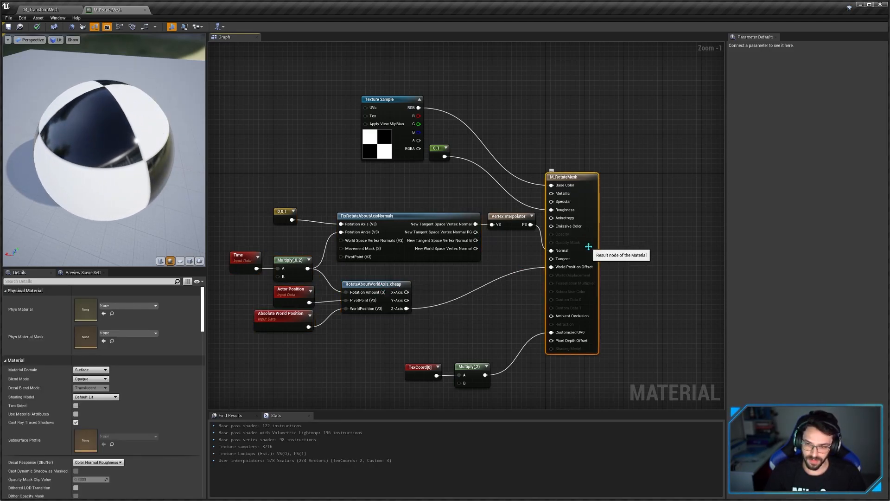
{"action": "left_click", "coordinate": [510, 224]}
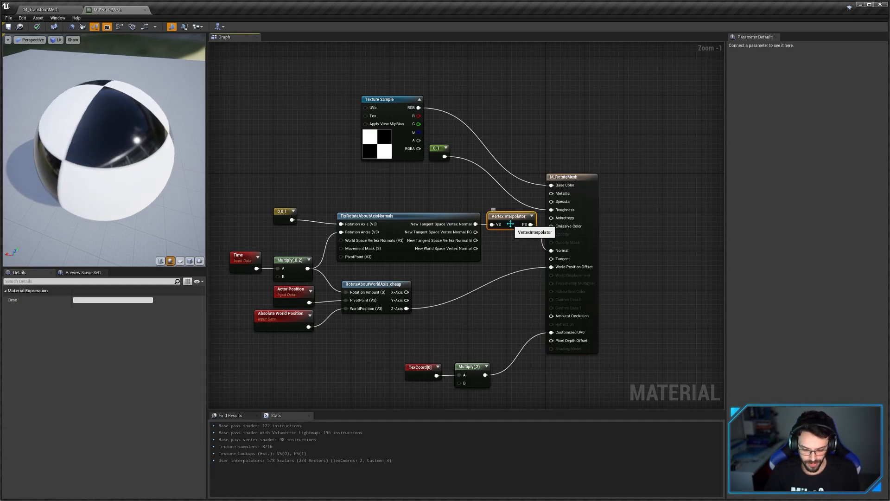
{"action": "key", "text": "space"}
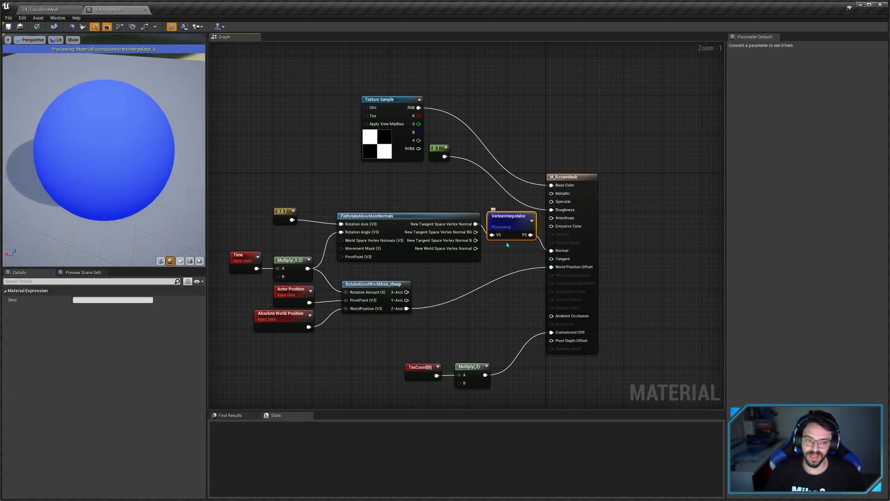
{"action": "right_click_drag", "start_coordinate": [131, 199], "coordinate": [131, 222]}
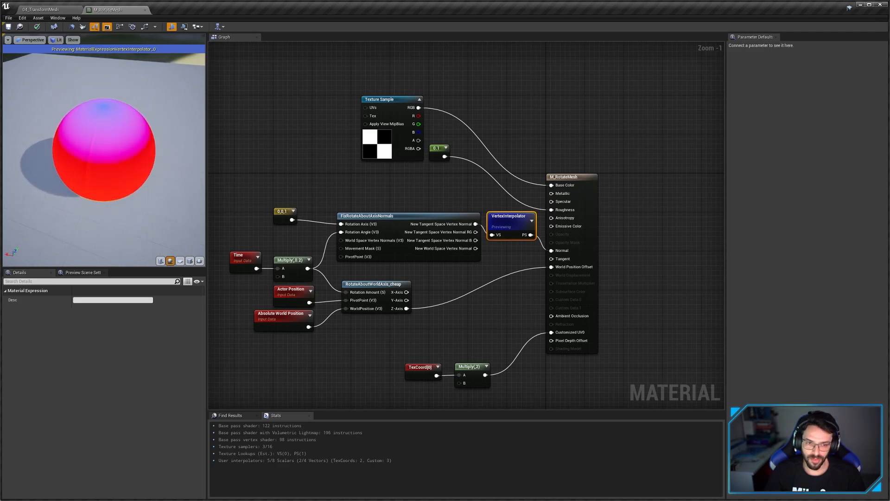
{"action": "left_click_drag", "start_coordinate": [131, 198], "coordinate": [60, 162]}
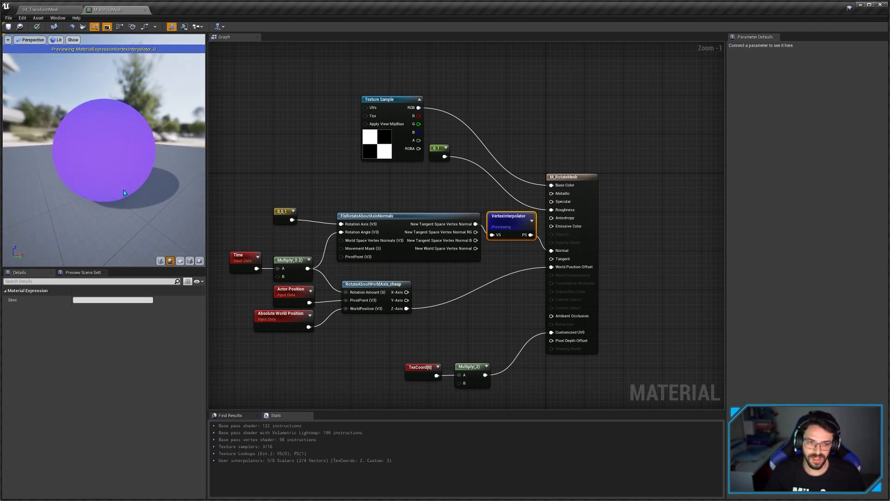
{"action": "left_click_drag", "start_coordinate": [123, 190], "coordinate": [200, 171]}
{"action": "left_click_drag", "start_coordinate": [105, 177], "coordinate": [153, 177]}
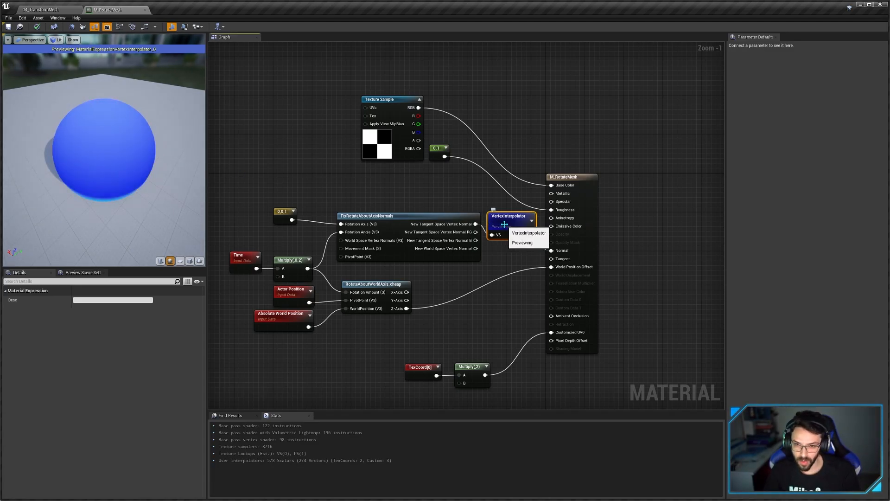
{"action": "key", "text": "space"}
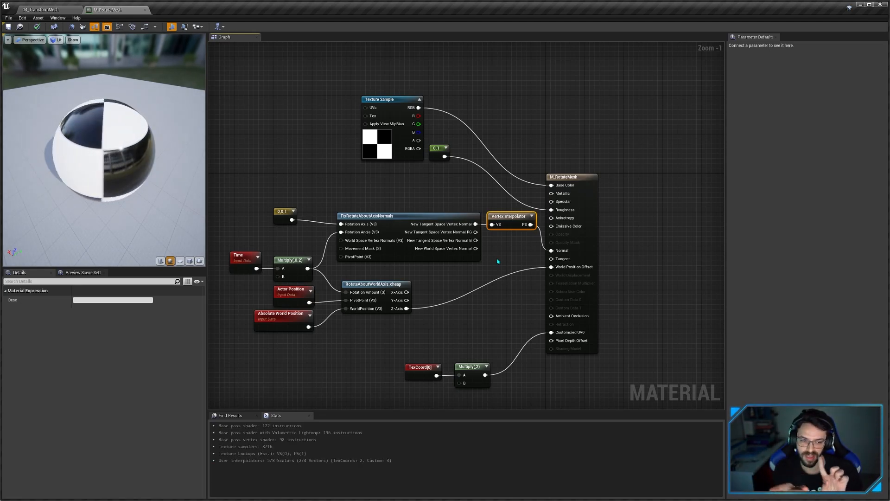
Step: Check the Tangent Space Normal setting in the M_RotateMesh material properties against the VertexInterpolator feeding its Normal input
{"action": "left_click", "coordinate": [575, 259]}
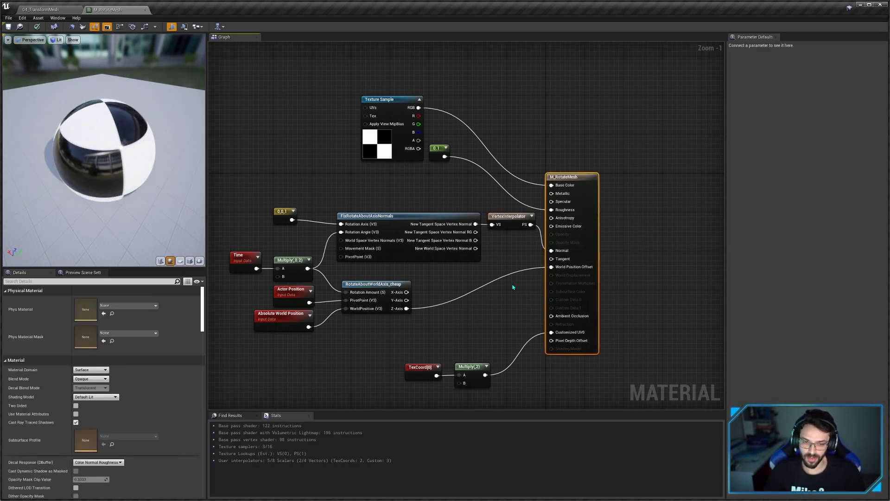
{"action": "right_click_drag", "start_coordinate": [514, 287], "coordinate": [502, 288]}
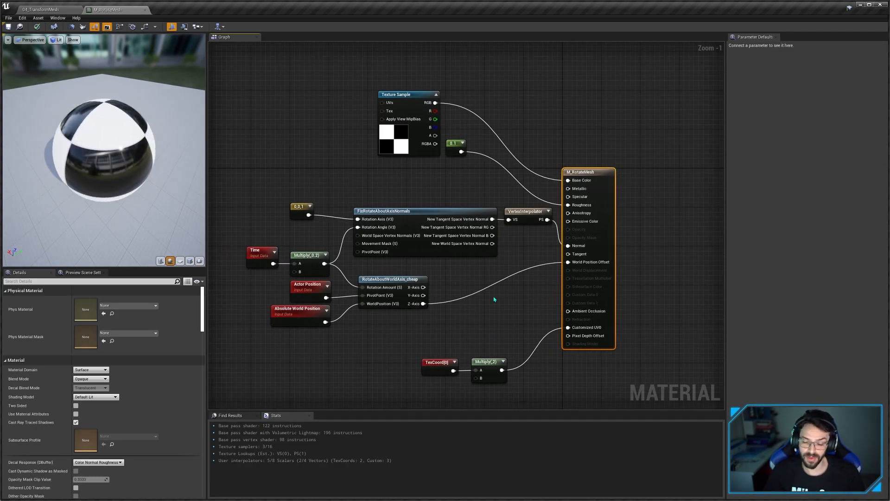
{"action": "scroll", "coordinate": [147, 326], "scroll_direction": "down", "scroll_amount": 3}
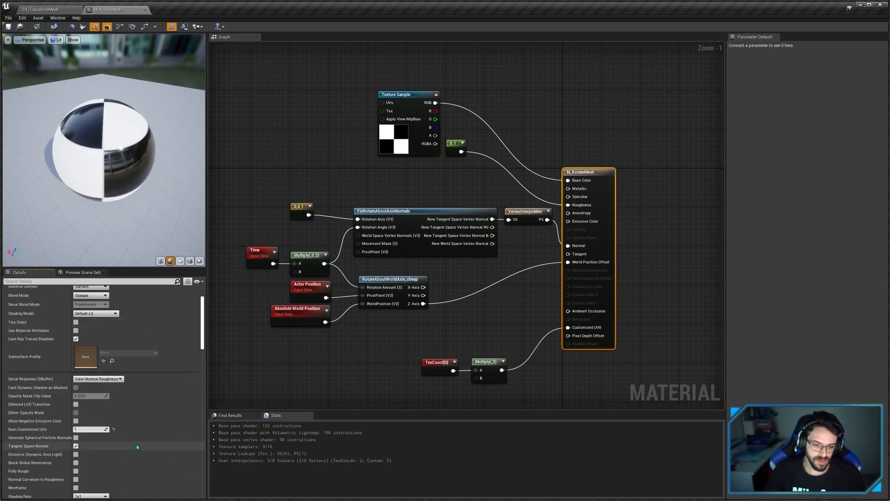
{"action": "scroll", "coordinate": [136, 447], "scroll_direction": "down", "scroll_amount": 2}
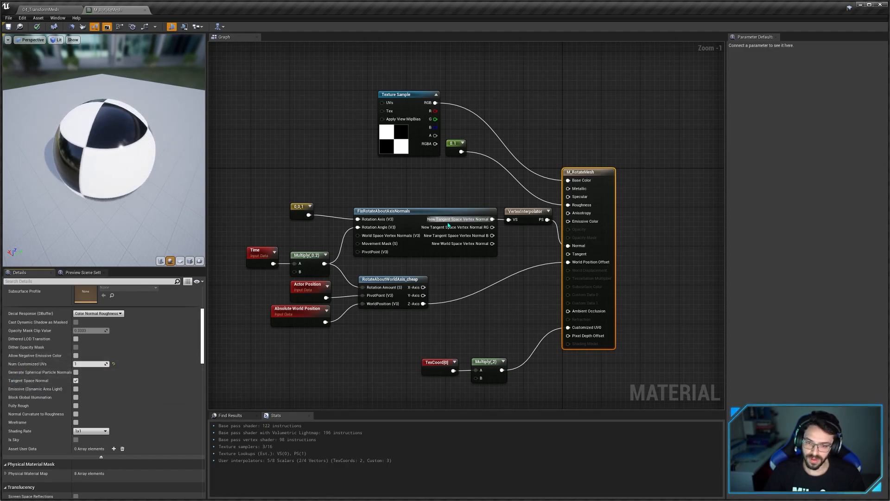
{"action": "left_click", "coordinate": [523, 217]}
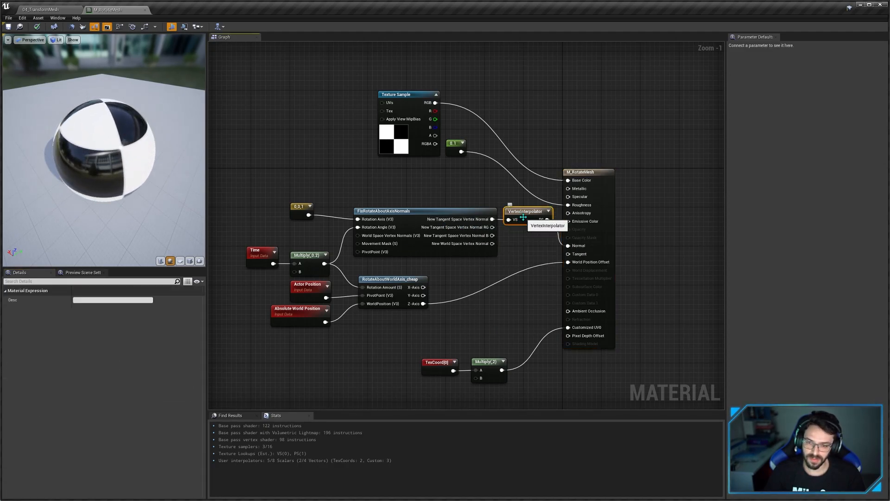
{"action": "left_click", "coordinate": [568, 249]}
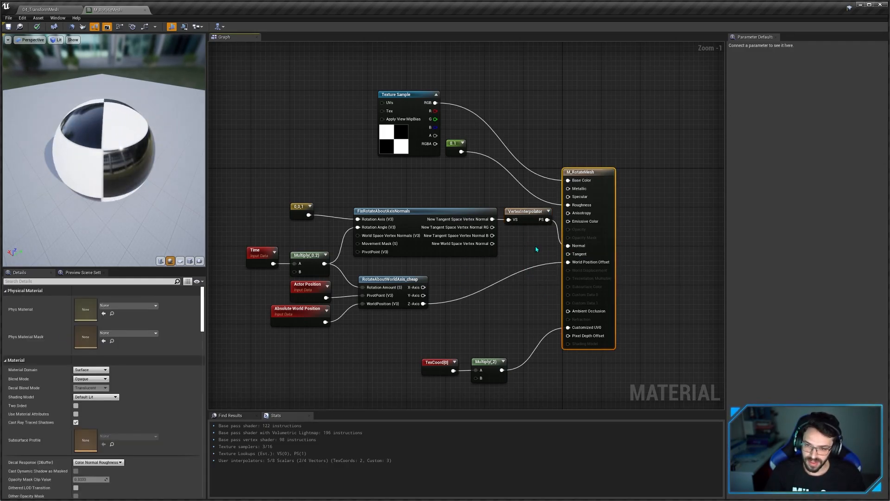
Step: Move the rotation nodes, FixRotateAboutAxisNormals and the VertexInterpolator together farther away from the M_RotateMesh result node
{"action": "scroll", "coordinate": [536, 249], "scroll_direction": "up", "scroll_amount": 1}
{"action": "right_click_drag", "start_coordinate": [535, 249], "coordinate": [536, 261]}
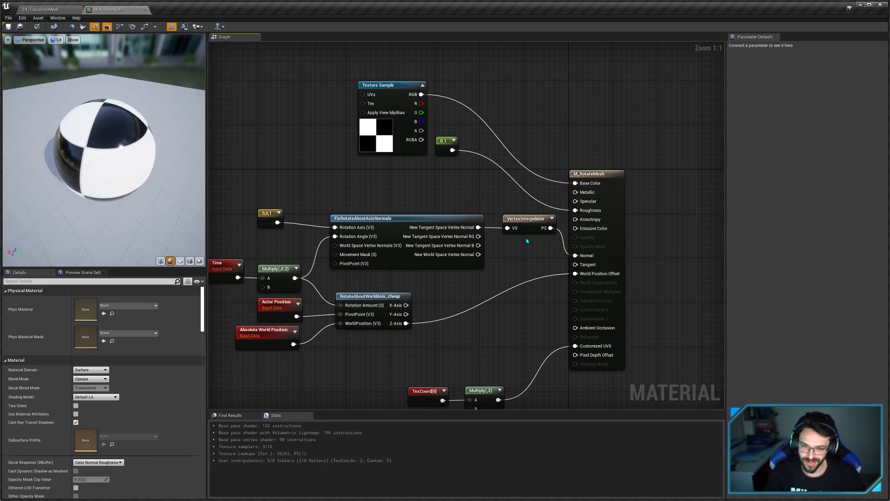
{"action": "scroll", "coordinate": [527, 240], "scroll_direction": "down", "scroll_amount": 1}
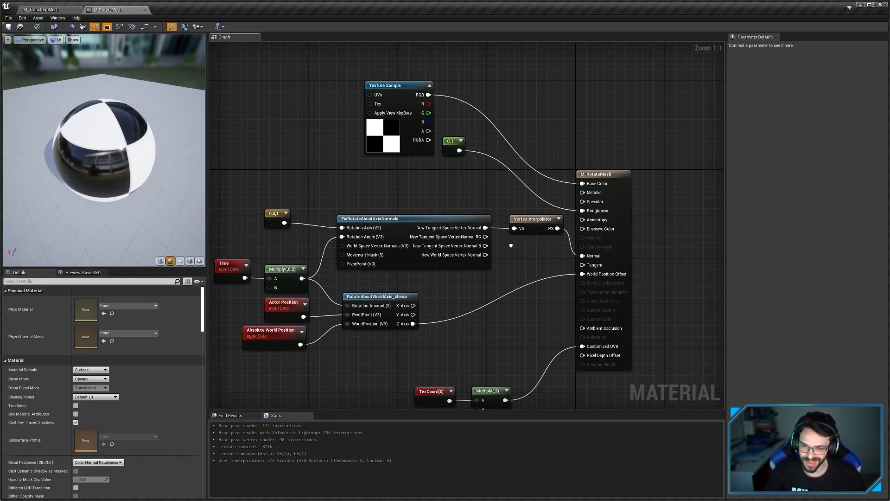
{"action": "right_click_drag", "start_coordinate": [528, 240], "coordinate": [558, 243]}
{"action": "left_click_drag", "start_coordinate": [296, 207], "coordinate": [612, 327]}
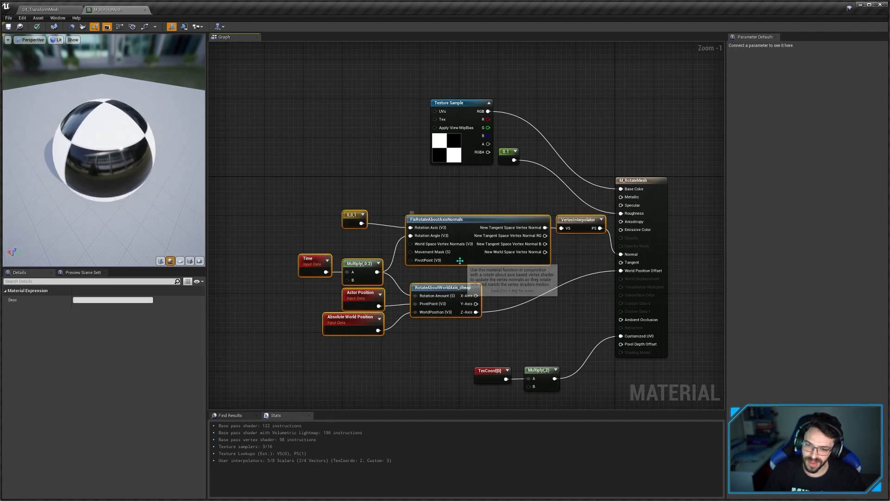
{"action": "left_click_drag", "start_coordinate": [508, 248], "coordinate": [459, 242]}
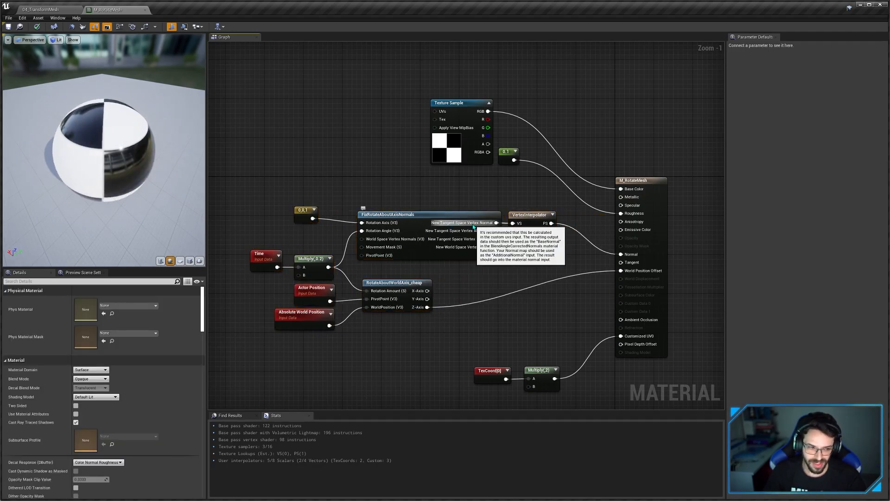
{"action": "left_click", "coordinate": [530, 223]}
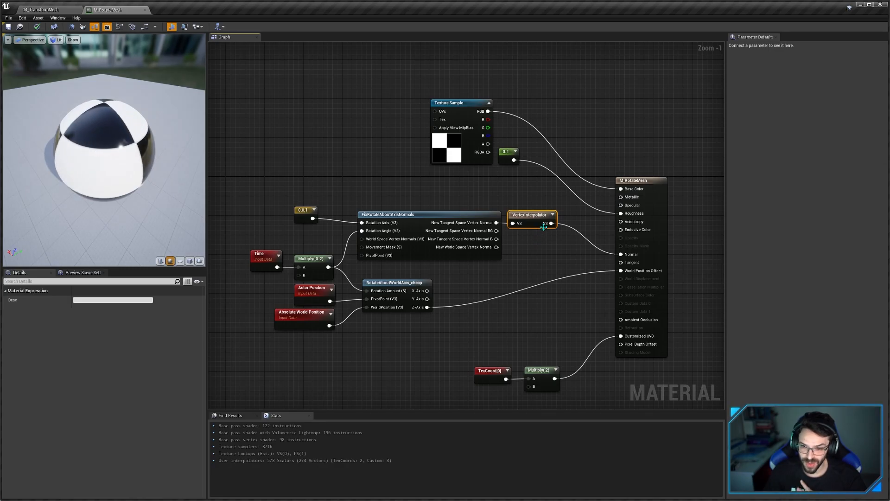
{"action": "left_click", "coordinate": [539, 260]}
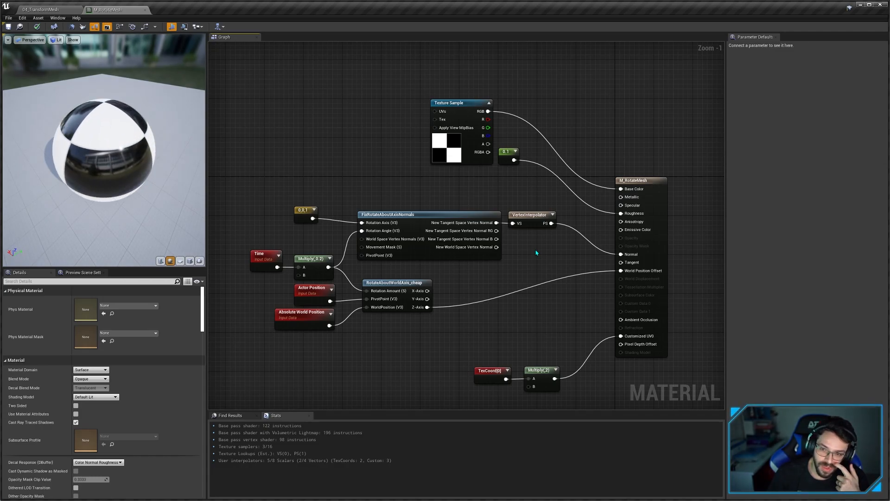
Step: Connect New World Space Vertex Normal to the VertexInterpolator's VS input and align the VertexInterpolator with that output
{"action": "left_click", "coordinate": [536, 225]}
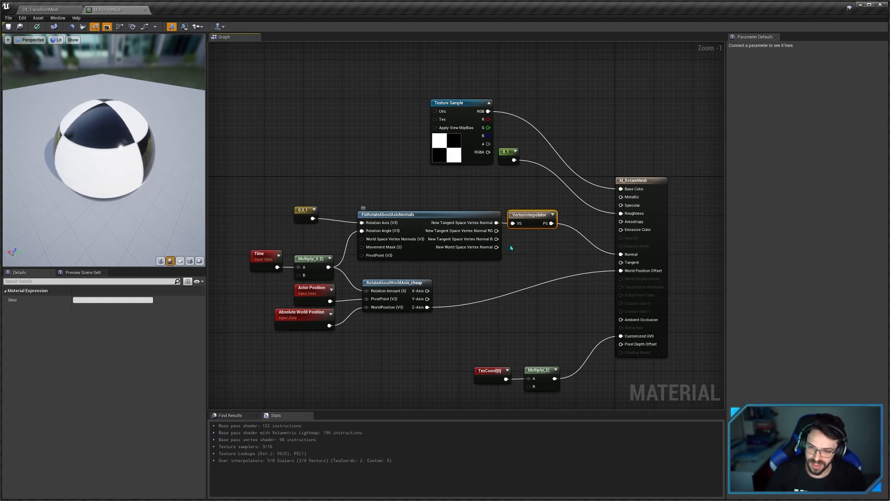
{"action": "scroll", "coordinate": [510, 248], "scroll_direction": "up", "scroll_amount": 1}
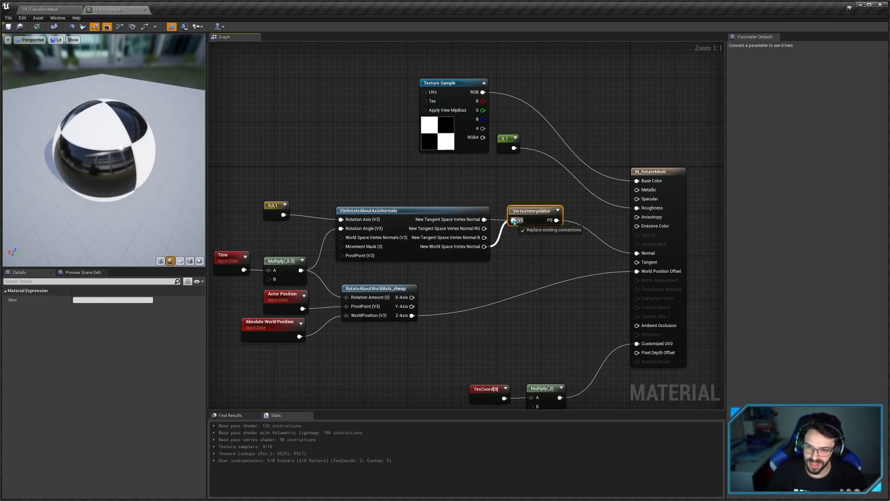
{"action": "left_click_drag", "start_coordinate": [514, 221], "coordinate": [538, 234]}
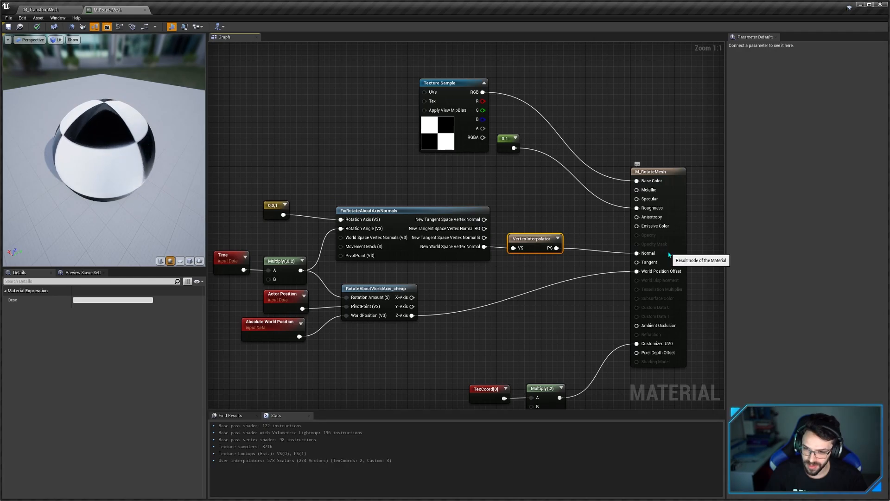
{"action": "left_click", "coordinate": [651, 254]}
{"action": "left_click", "coordinate": [542, 272]}
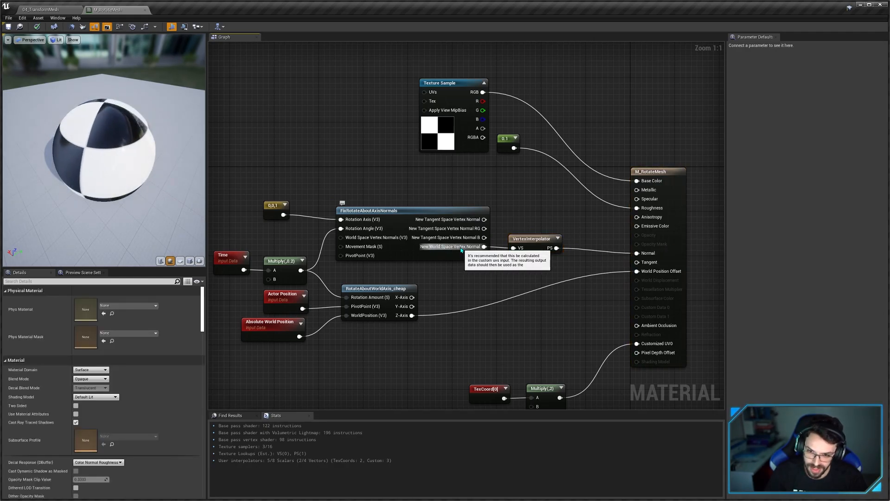
Step: Preview the VertexInterpolator with the world space normals and inspect the sphere from another angle
{"action": "left_click", "coordinate": [534, 241]}
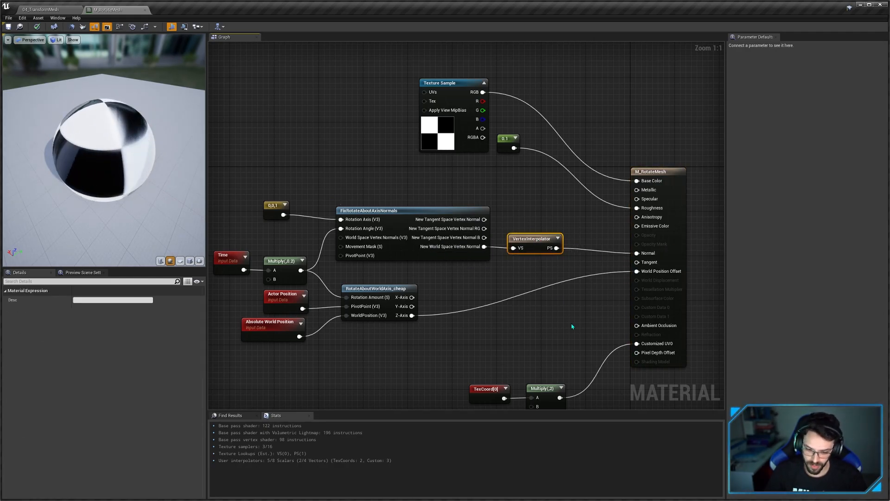
{"action": "key", "text": "space"}
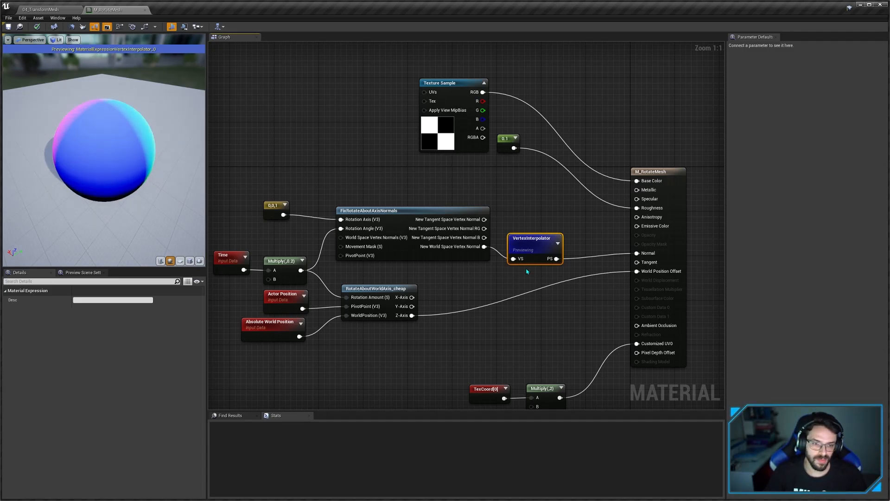
{"action": "mouse_move", "coordinate": [107, 181]}
{"action": "left_mouse_down"}
{"action": "mouse_move", "coordinate": [139, 154]}
{"action": "mouse_move", "coordinate": [132, 161]}
{"action": "left_mouse_up"}
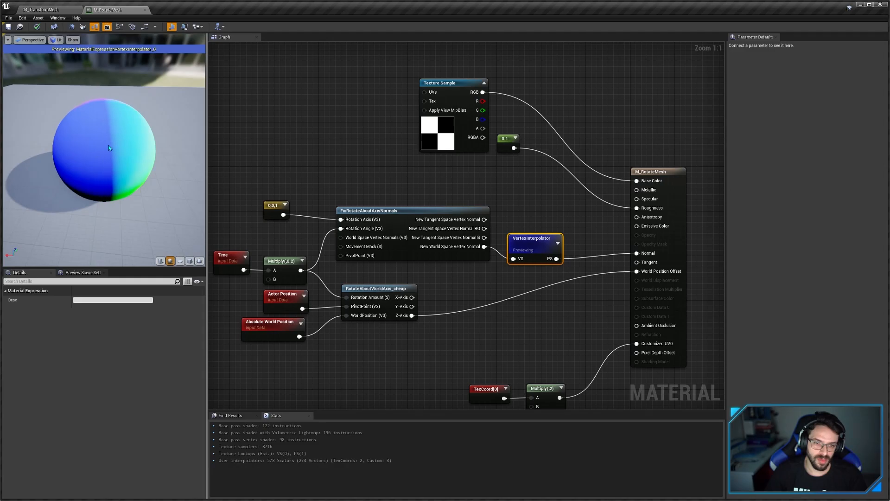
Step: Disable Tangent Space Normal in the material properties of M_RotateMesh
{"action": "left_click", "coordinate": [574, 297]}
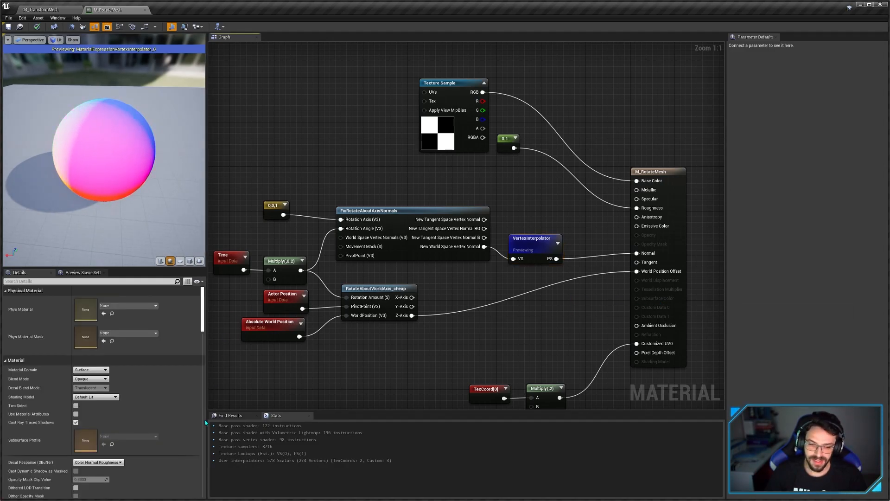
{"action": "scroll", "coordinate": [107, 371], "scroll_direction": "down", "scroll_amount": 4}
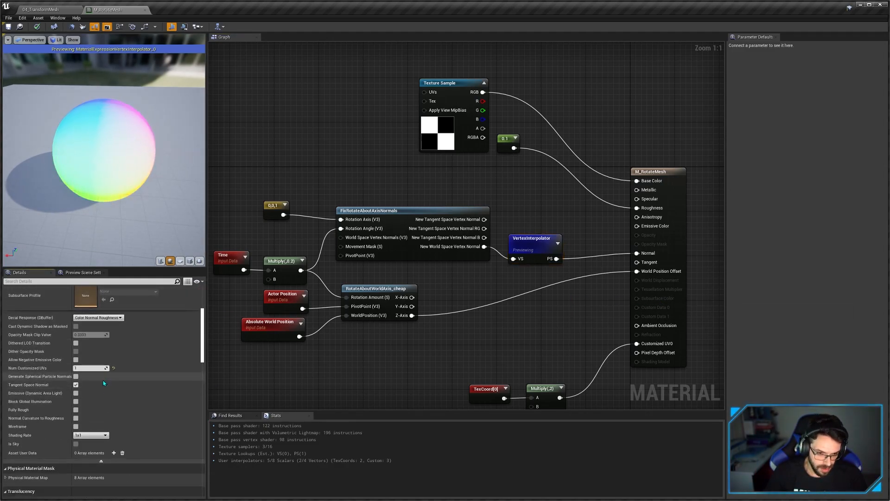
{"action": "left_click", "coordinate": [76, 384]}
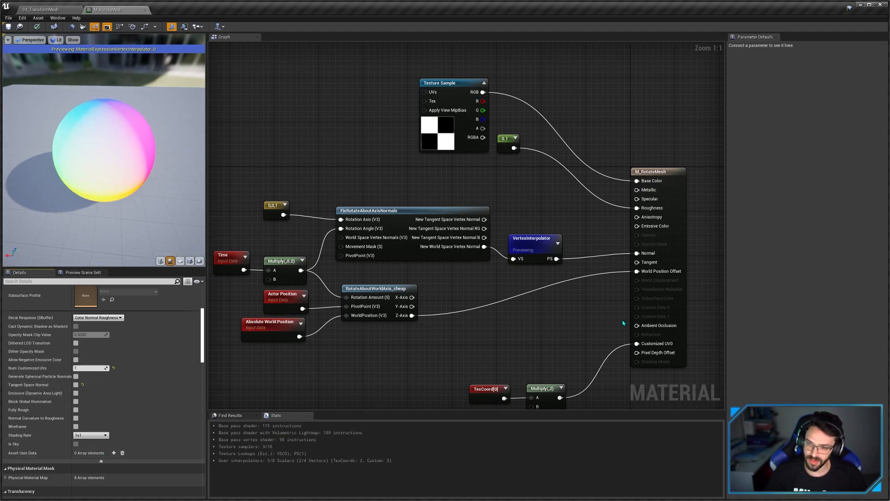
Step: Stop previewing the VertexInterpolator to view the complete M_RotateMesh material on the sphere
{"action": "scroll", "coordinate": [611, 309], "scroll_direction": "down", "scroll_amount": 1}
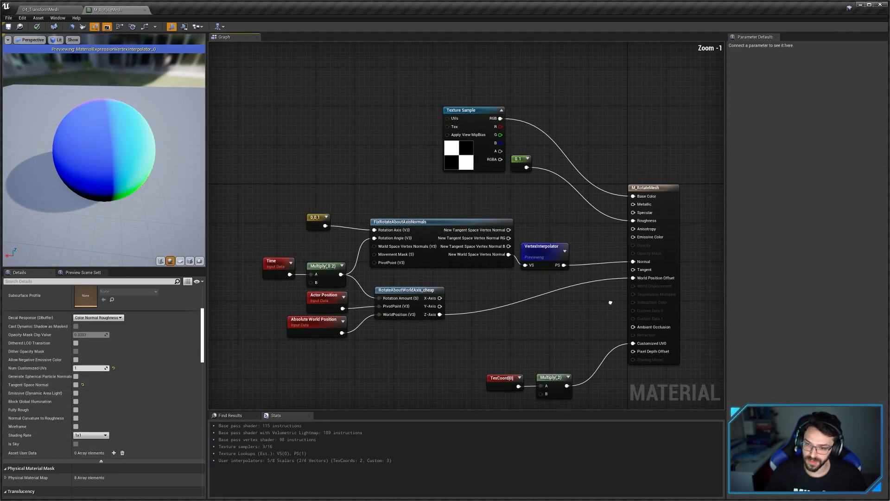
{"action": "left_click", "coordinate": [632, 278]}
{"action": "scroll", "coordinate": [632, 278], "scroll_direction": "up", "scroll_amount": 1}
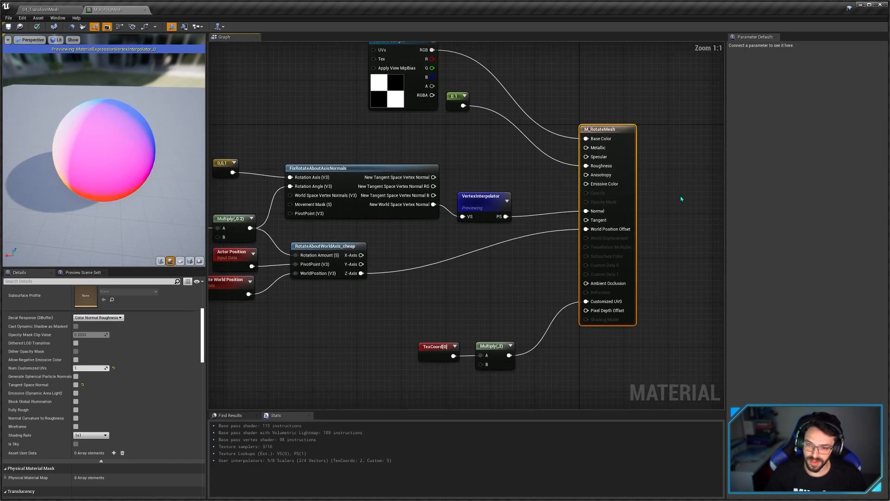
{"action": "left_click", "coordinate": [484, 207]}
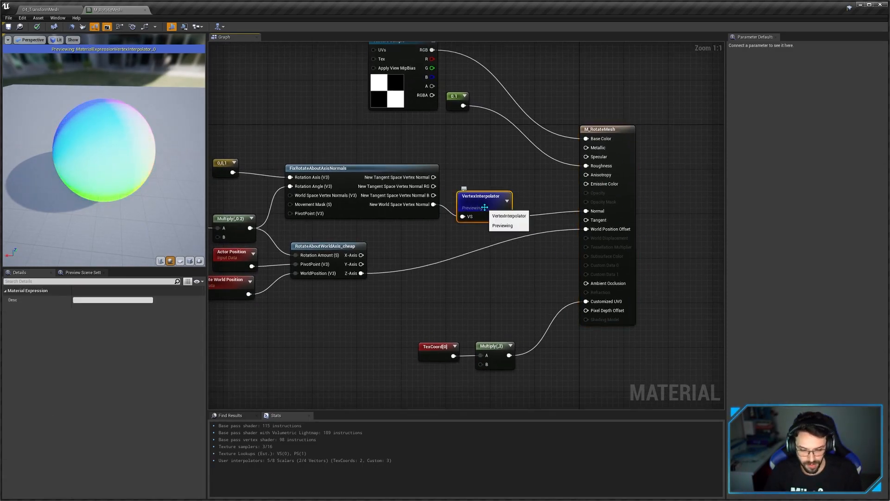
{"action": "key", "text": "space"}
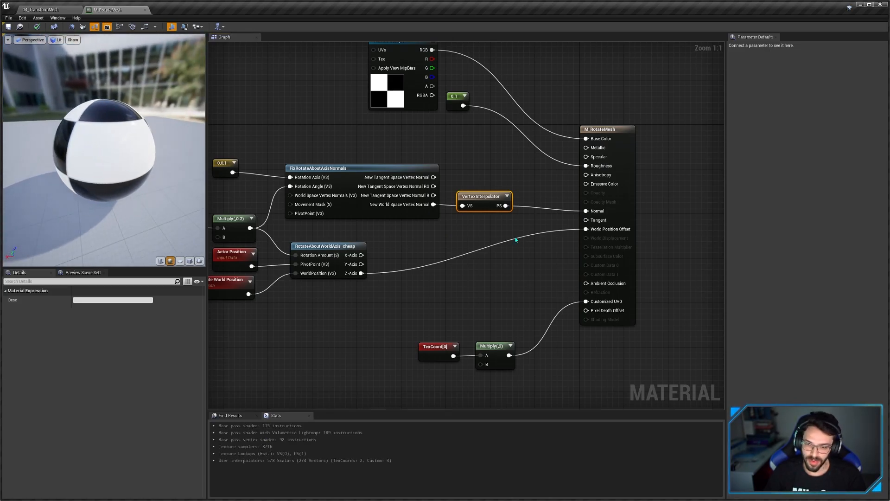
Step: Enable Tangent Space Normal on the M_RotateMesh material
{"action": "left_click", "coordinate": [625, 203]}
{"action": "scroll", "coordinate": [102, 394], "scroll_direction": "down", "scroll_amount": 3}
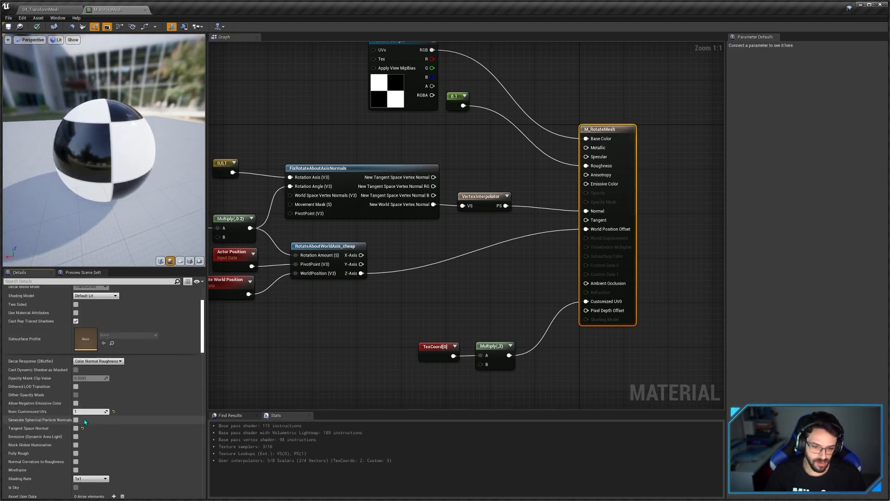
{"action": "left_click", "coordinate": [76, 428]}
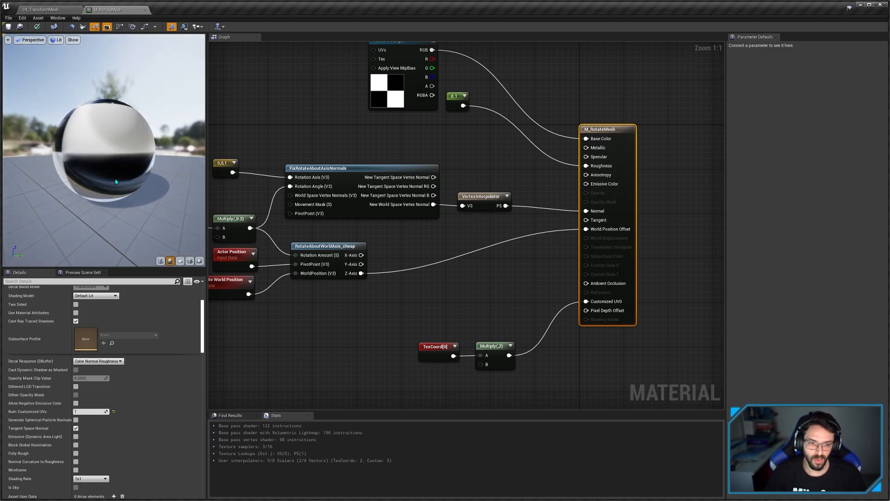
Step: Reposition the VertexInterpolator and feed it from the New Tangent Space Vertex Normal output of FixRotateAboutAxisNormals
{"action": "left_click_drag", "start_coordinate": [483, 195], "coordinate": [456, 184]}
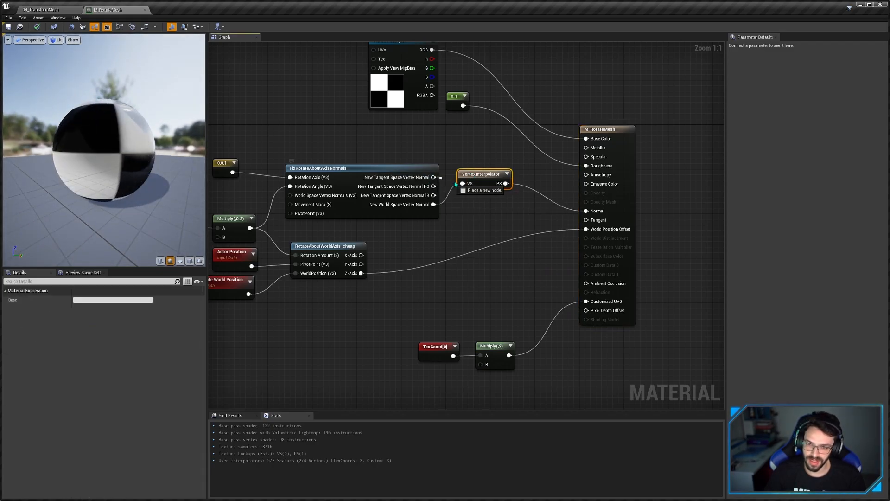
{"action": "left_click", "coordinate": [479, 165]}
{"action": "scroll", "coordinate": [450, 223], "scroll_direction": "down", "scroll_amount": 2}
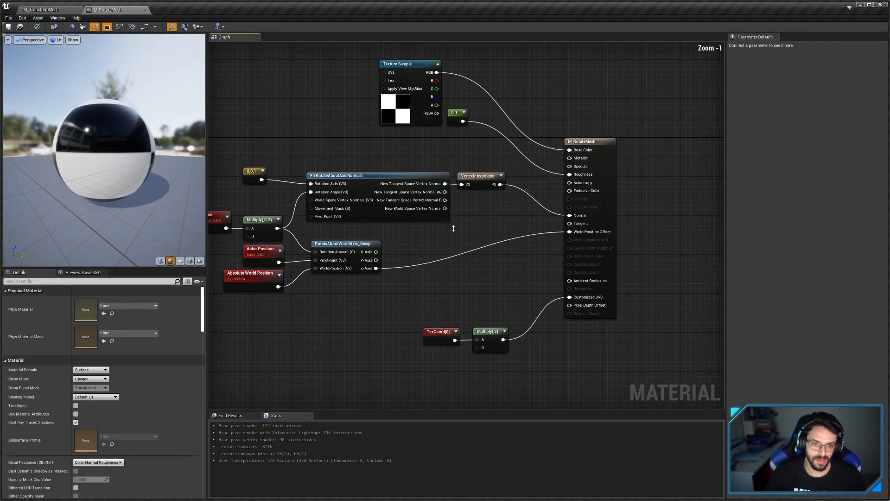
Step: Move the whole group of rotation nodes, including the VertexInterpolator, closer to the M_RotateMesh output node
{"action": "right_click_drag", "start_coordinate": [450, 224], "coordinate": [520, 244]}
{"action": "scroll", "coordinate": [499, 254], "scroll_direction": "up", "scroll_amount": 2}
{"action": "scroll", "coordinate": [497, 236], "scroll_direction": "down", "scroll_amount": 1}
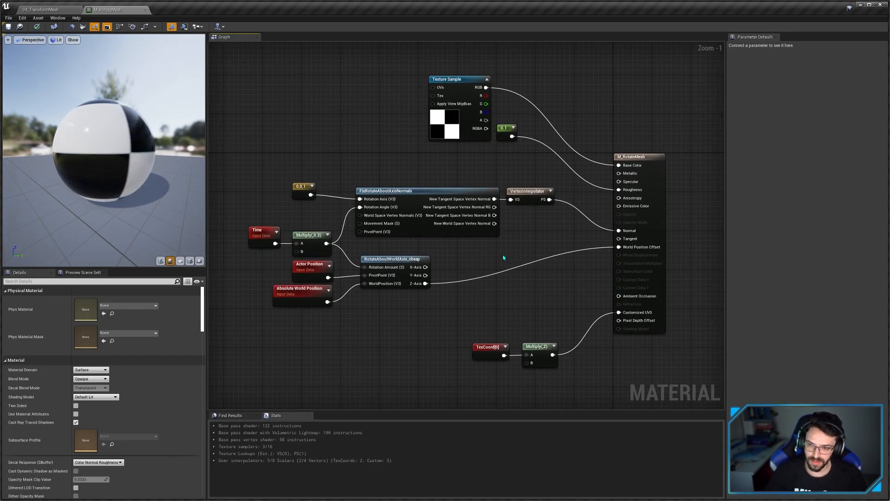
{"action": "left_click_drag", "start_coordinate": [553, 175], "coordinate": [263, 303]}
{"action": "left_click_drag", "start_coordinate": [407, 262], "coordinate": [446, 266]}
{"action": "left_click", "coordinate": [477, 298]}
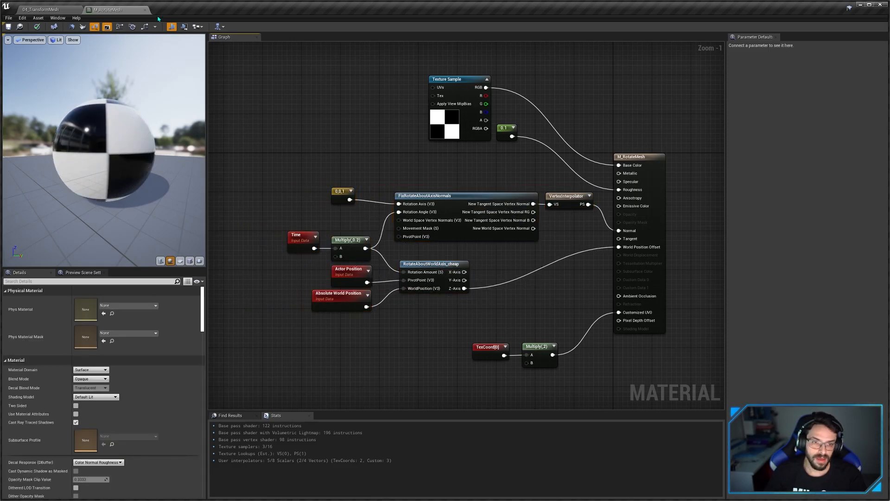
Step: Close the M_RotateMesh material without applying its changes
{"action": "middle_click", "coordinate": [130, 13]}
{"action": "left_click", "coordinate": [645, 282]}
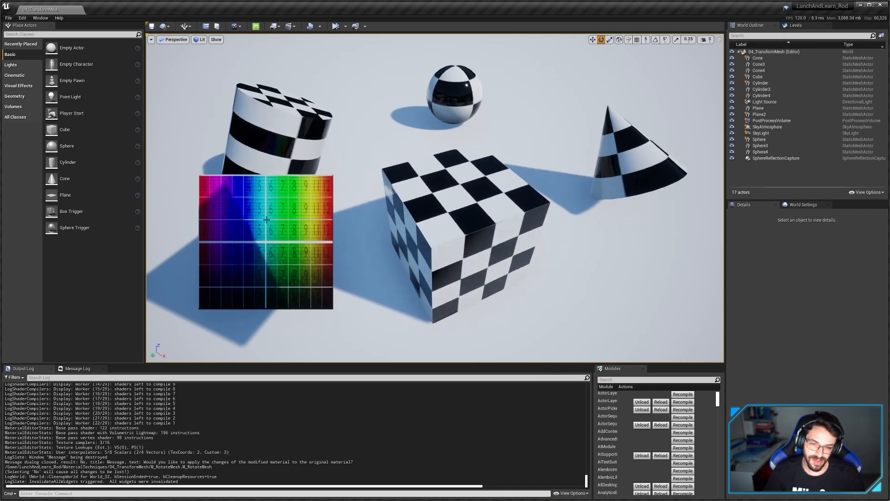
Step: Examine the colour-grid plane from several camera angles to see how it faces the viewer
{"action": "left_click", "coordinate": [292, 248]}
{"action": "key", "text": "w"}
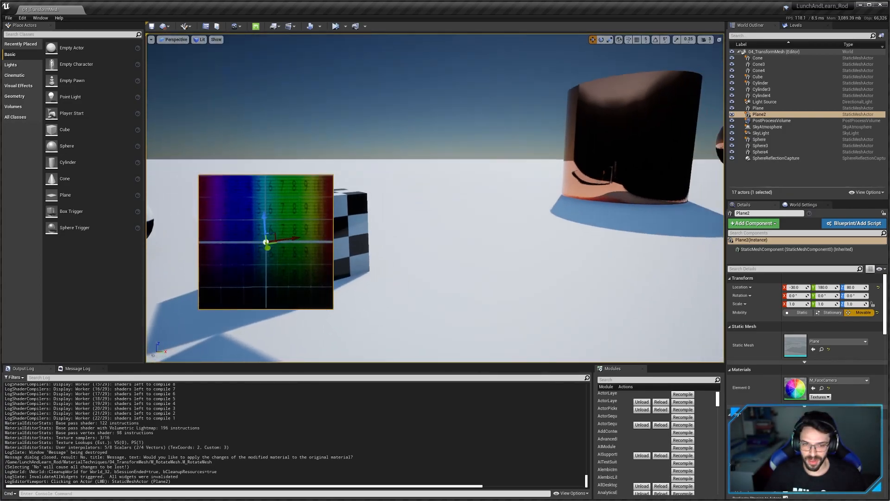
{"action": "key", "text": "Escape"}
{"action": "key", "text": "a"}
{"action": "mouse_move", "coordinate": [416, 273]}
{"action": "right_mouse_down"}
{"action": "mouse_move", "coordinate": [593, 273]}
{"action": "mouse_move", "coordinate": [469, 244]}
{"action": "mouse_move", "coordinate": [347, 237]}
{"action": "mouse_move", "coordinate": [364, 278]}
{"action": "mouse_move", "coordinate": [357, 306]}
{"action": "mouse_move", "coordinate": [403, 279]}
{"action": "right_mouse_up"}
{"action": "key", "text": "d"}
{"action": "key", "text": "w"}
{"action": "key", "text": "s"}
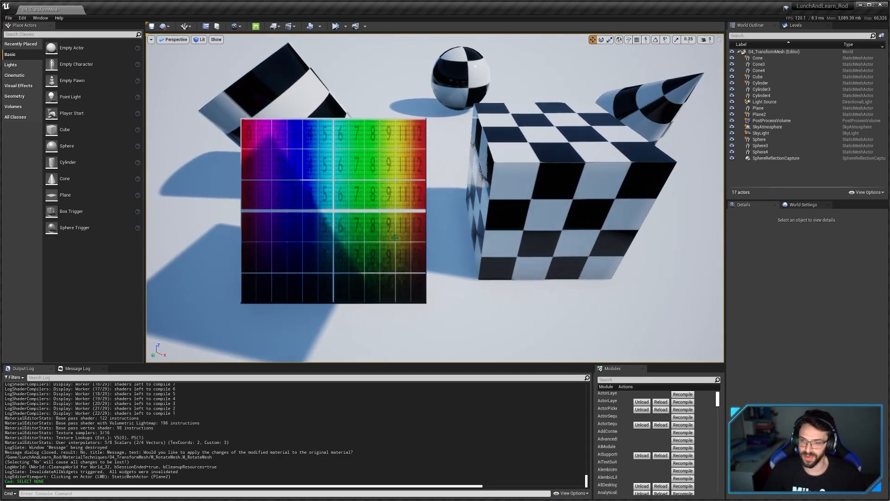
Step: Open the M_FaceCamera material of the colour-grid plane and bring its full node graph into view
{"action": "left_click", "coordinate": [333, 212]}
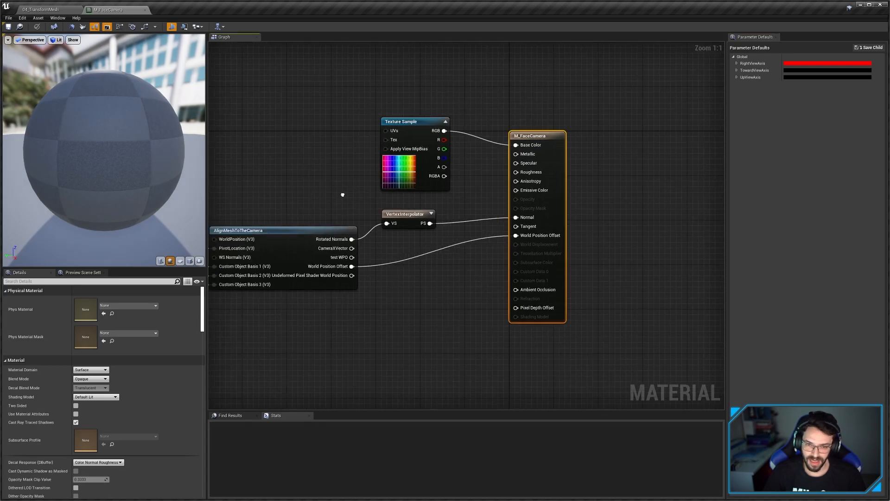
{"action": "right_click_drag", "start_coordinate": [343, 195], "coordinate": [524, 206]}
{"action": "scroll", "coordinate": [462, 350], "scroll_direction": "down", "scroll_amount": 1}
{"action": "right_click_drag", "start_coordinate": [463, 349], "coordinate": [395, 257]}
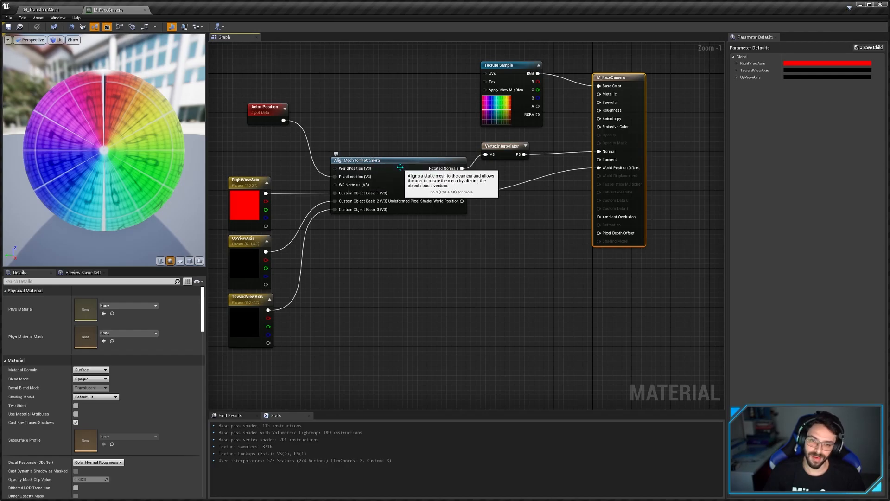
Step: Open the AlignMeshToTheCamera material function, look over its node network, and close it
{"action": "left_click", "coordinate": [400, 167]}
{"action": "double_click", "coordinate": [400, 167]}
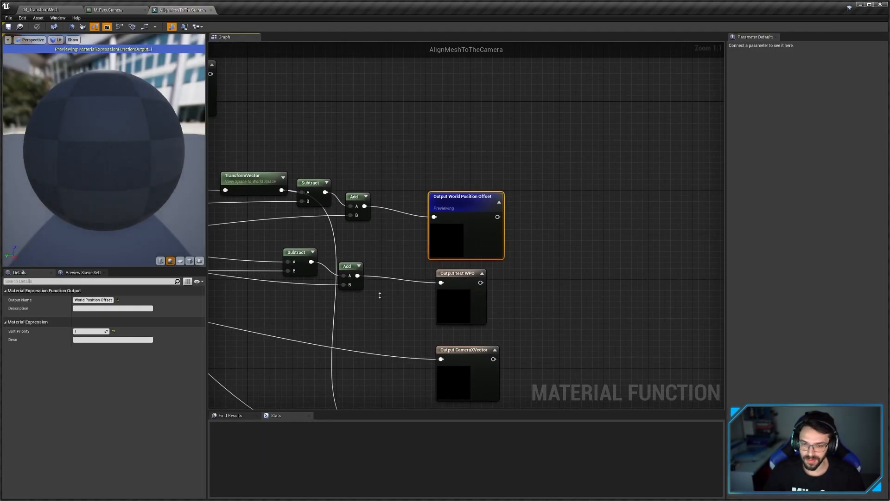
{"action": "scroll", "coordinate": [380, 292], "scroll_direction": "down", "scroll_amount": 3}
{"action": "right_click_drag", "start_coordinate": [459, 287], "coordinate": [369, 333]}
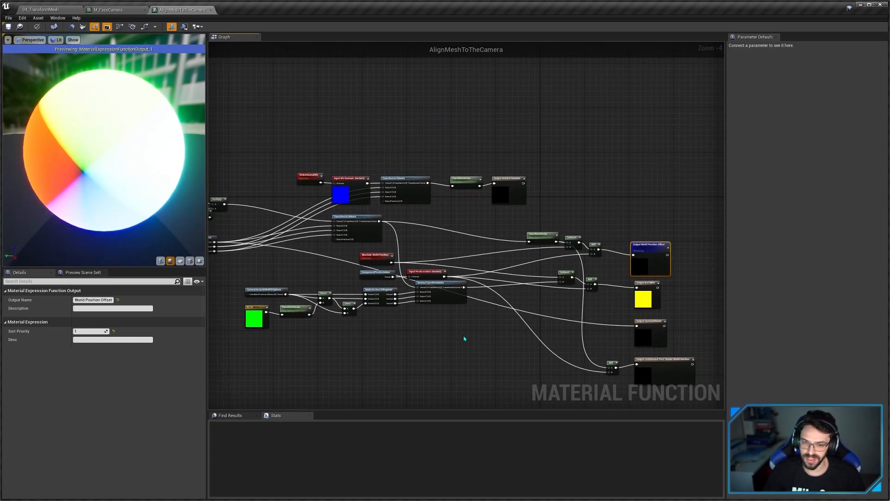
{"action": "middle_click", "coordinate": [192, 10]}
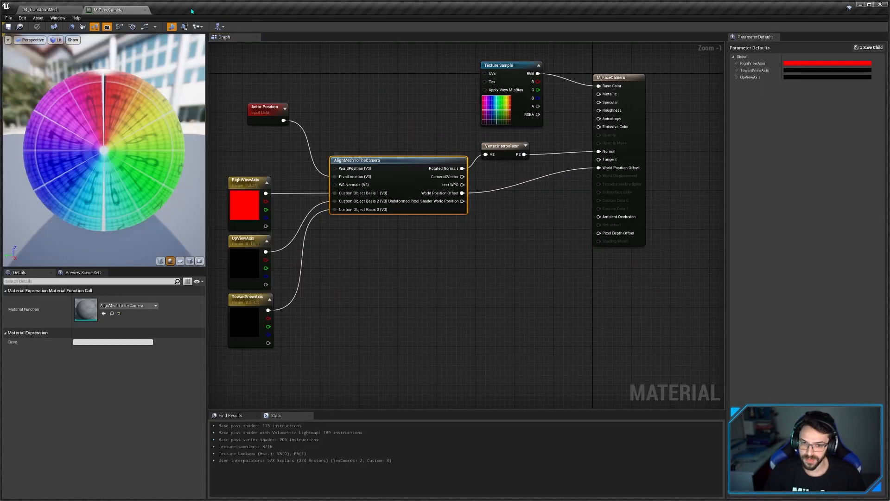
Step: Examine the AlignMeshToTheCamera node's pivot and object basis inputs and orbit the preview to check the camera alignment
{"action": "left_click", "coordinate": [352, 250]}
{"action": "right_click_drag", "start_coordinate": [351, 248], "coordinate": [409, 264]}
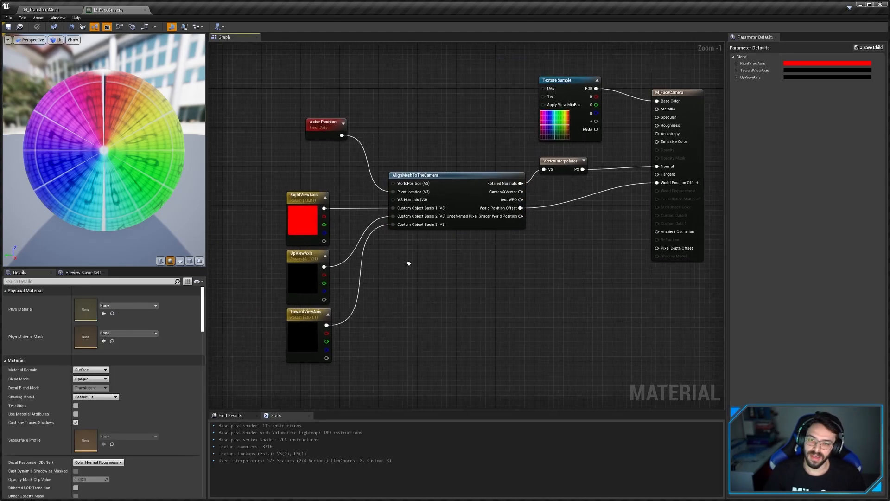
{"action": "left_click", "coordinate": [463, 222]}
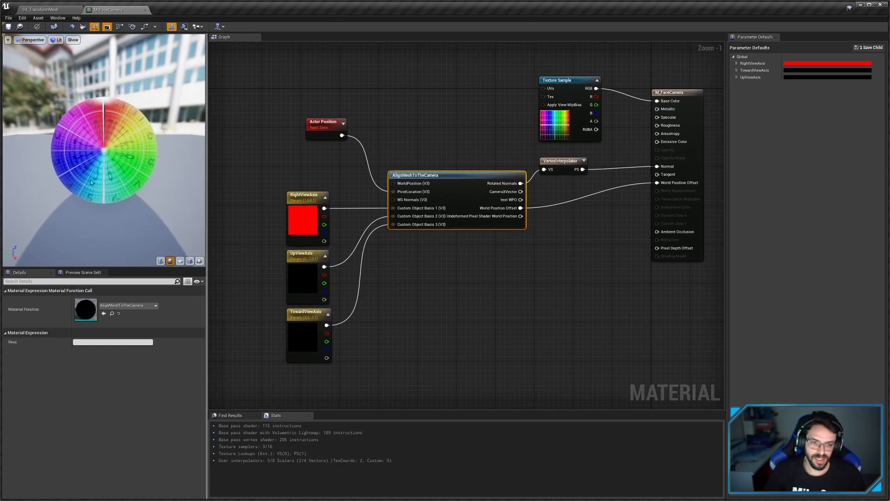
{"action": "left_click_drag", "start_coordinate": [121, 185], "coordinate": [83, 185]}
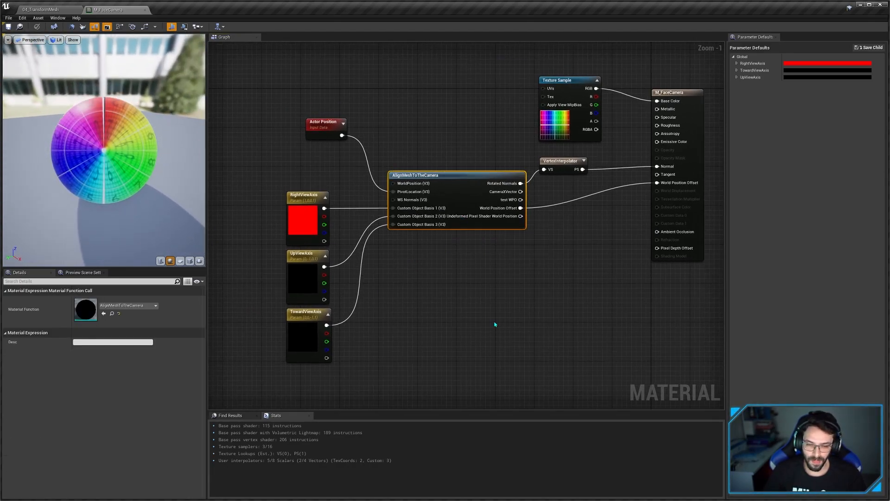
{"action": "left_click", "coordinate": [482, 272]}
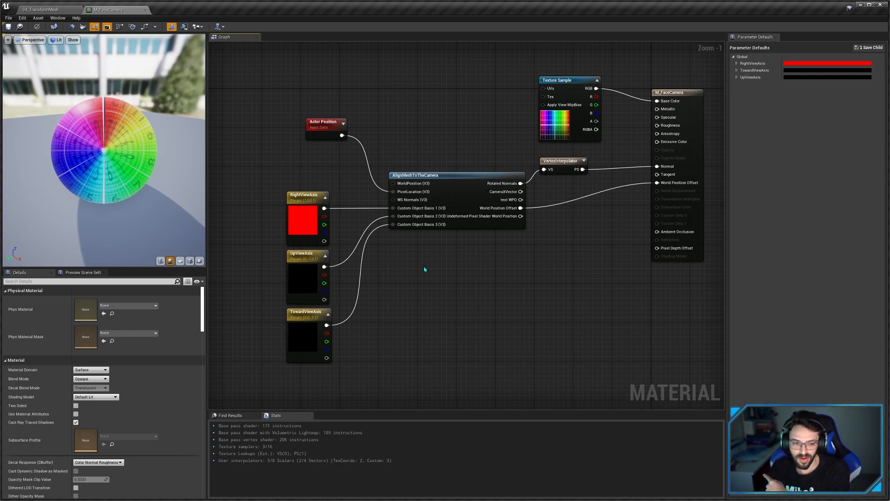
{"action": "left_click", "coordinate": [452, 195]}
{"action": "scroll", "coordinate": [449, 253], "scroll_direction": "up", "scroll_amount": 1}
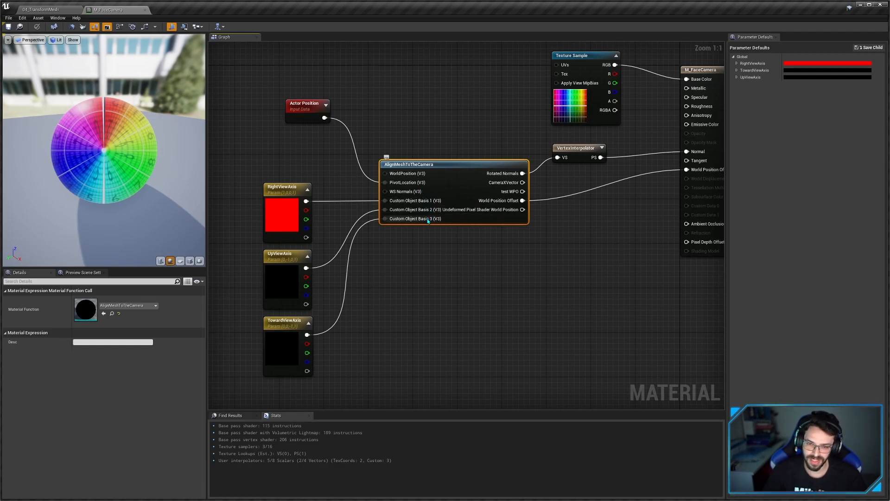
{"action": "left_click", "coordinate": [408, 286]}
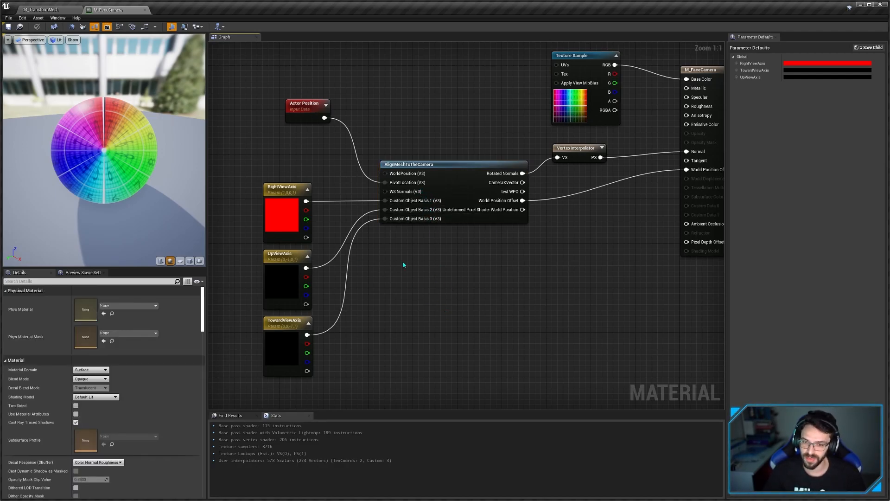
{"action": "right_click_drag", "start_coordinate": [386, 247], "coordinate": [384, 246]}
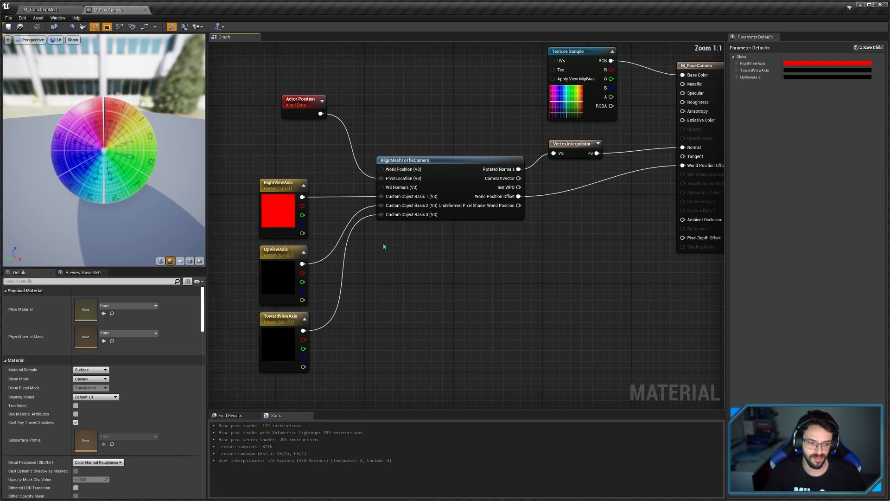
Step: Return to the 04_TransformMesh level and place a new Plane beside the colour-grid plane
{"action": "left_click", "coordinate": [52, 13]}
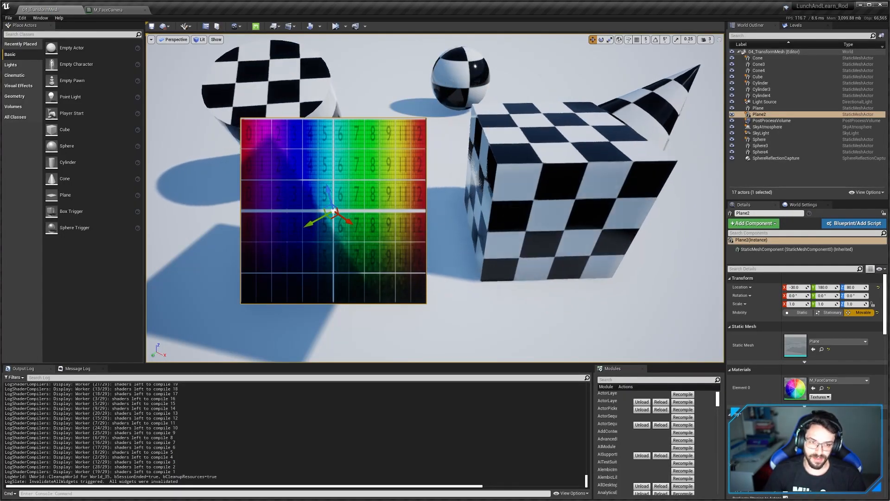
{"action": "left_click_drag", "start_coordinate": [65, 195], "coordinate": [371, 234]}
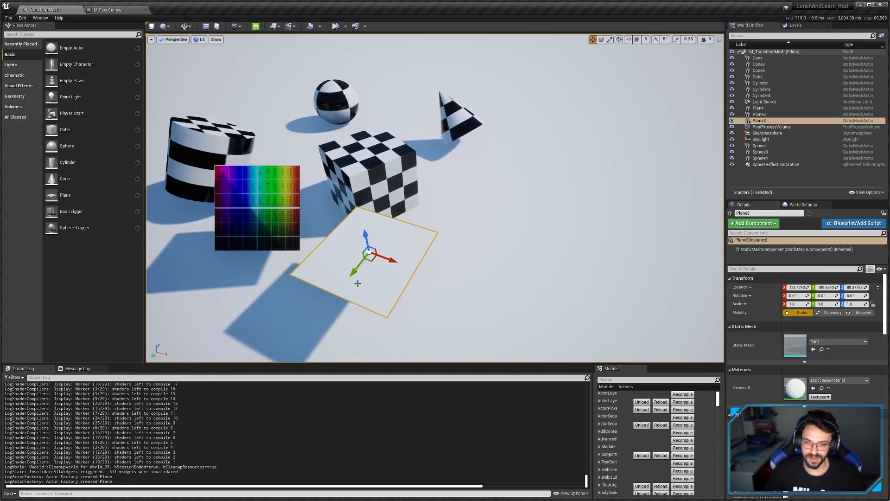
{"action": "right_click_drag", "start_coordinate": [357, 283], "coordinate": [398, 334]}
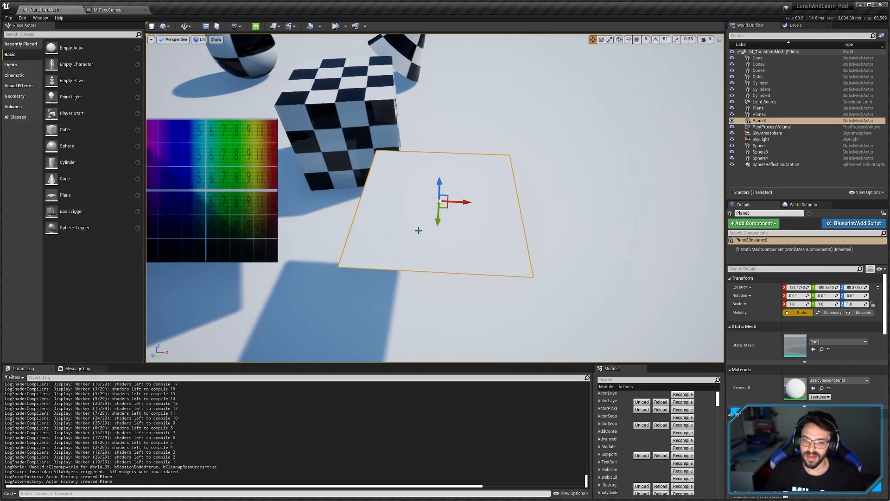
{"action": "right_click_drag", "start_coordinate": [417, 229], "coordinate": [547, 223]}
{"action": "right_click_drag", "start_coordinate": [453, 186], "coordinate": [398, 191]}
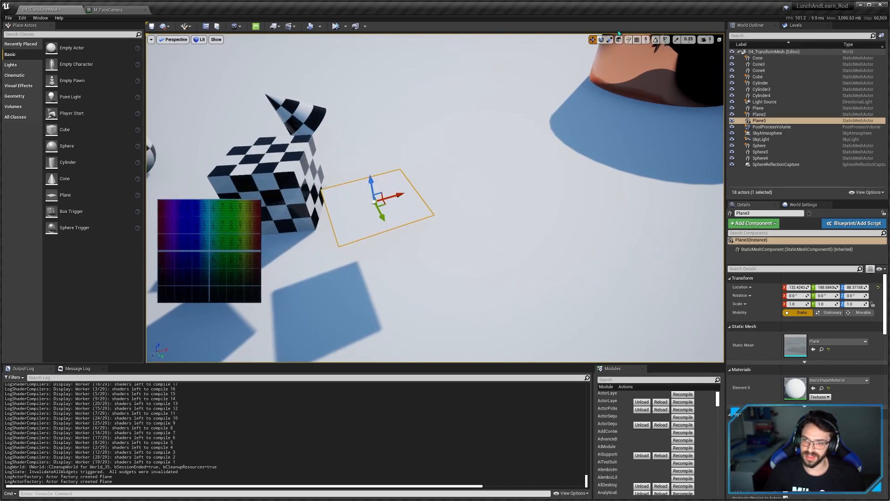
Step: Tilt the new plane about its Y axis to about 40.5 degrees and compare its shading from several angles
{"action": "left_click_drag", "start_coordinate": [368, 180], "coordinate": [385, 201]}
{"action": "key", "text": "w"}
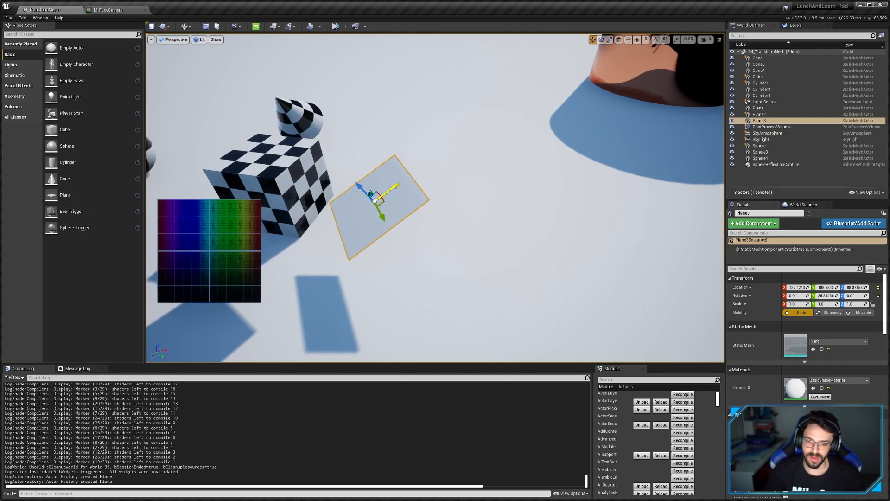
{"action": "key", "text": "w"}
{"action": "right_click_drag", "start_coordinate": [370, 195], "coordinate": [381, 204]}
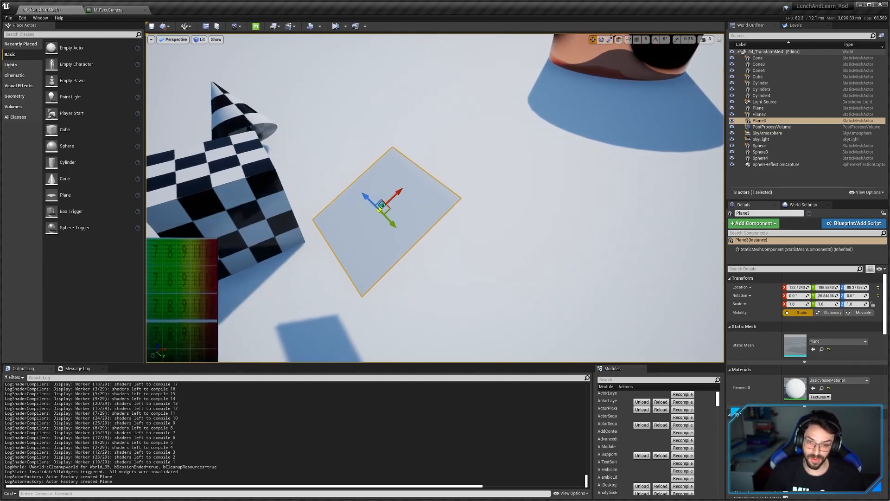
{"action": "key", "text": "e"}
{"action": "left_click_drag", "start_coordinate": [373, 191], "coordinate": [385, 188]}
{"action": "key", "text": "w"}
{"action": "right_click_drag", "start_coordinate": [376, 206], "coordinate": [366, 187]}
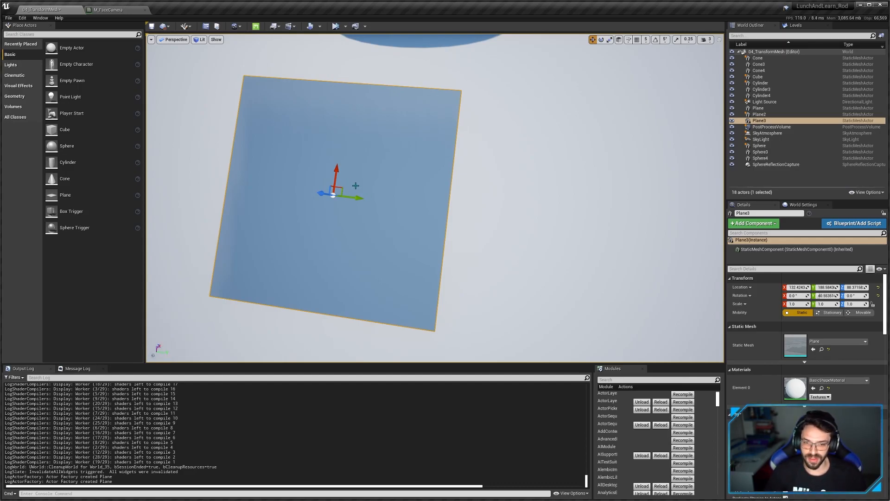
{"action": "right_click_drag", "start_coordinate": [356, 186], "coordinate": [346, 199]}
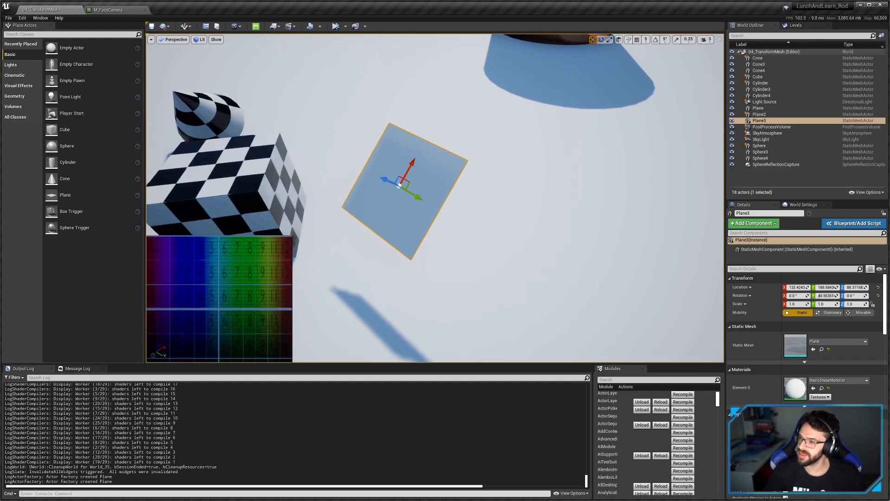
Step: Disconnect the Normal and World Position Offset inputs of M_FaceCamera, save the material, and return to the level
{"action": "left_click", "coordinate": [108, 9]}
{"action": "left_click", "coordinate": [683, 147], "text": "alt"}
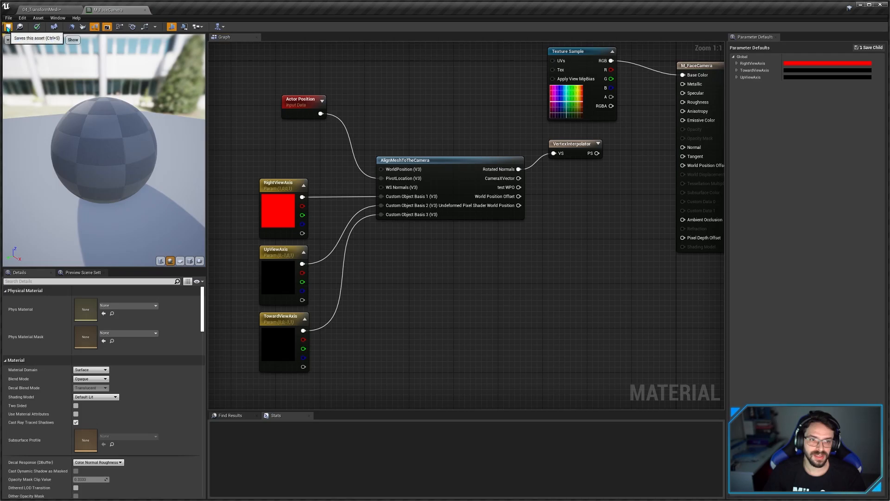
{"action": "left_click", "coordinate": [37, 10]}
Step: Delete the untextured test plane next to the colour-grid plane
{"action": "right_click_drag", "start_coordinate": [258, 214], "coordinate": [163, 205]}
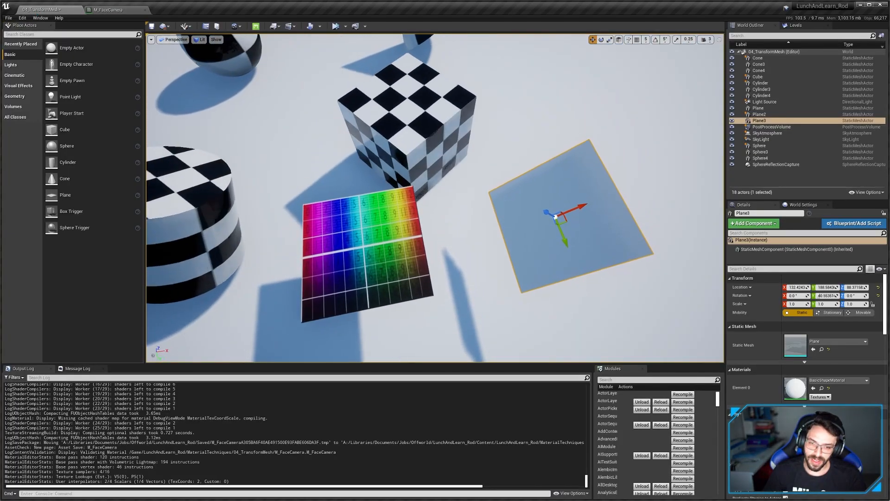
{"action": "left_click", "coordinate": [346, 243]}
{"action": "right_click_drag", "start_coordinate": [346, 244], "coordinate": [327, 285]}
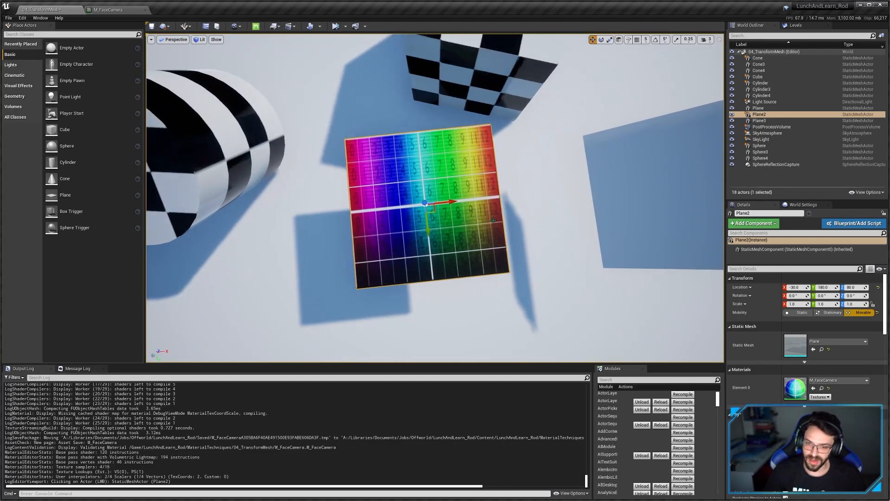
{"action": "left_click", "coordinate": [623, 194]}
{"action": "key", "text": "Delete"}
Step: Select the colour-grid plane and examine its orientation and shading from different angles
{"action": "left_click", "coordinate": [426, 217]}
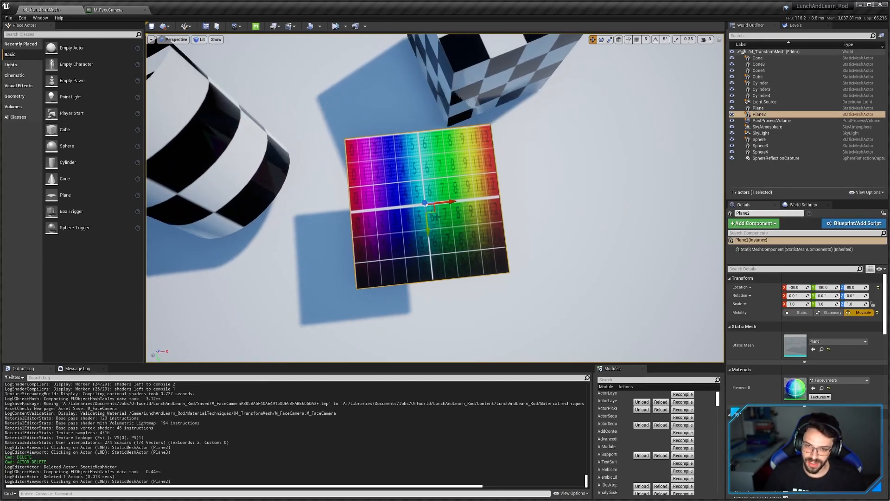
{"action": "right_click_drag", "start_coordinate": [427, 232], "coordinate": [589, 209]}
{"action": "left_click_drag", "start_coordinate": [589, 209], "coordinate": [596, 196], "text": "alt"}
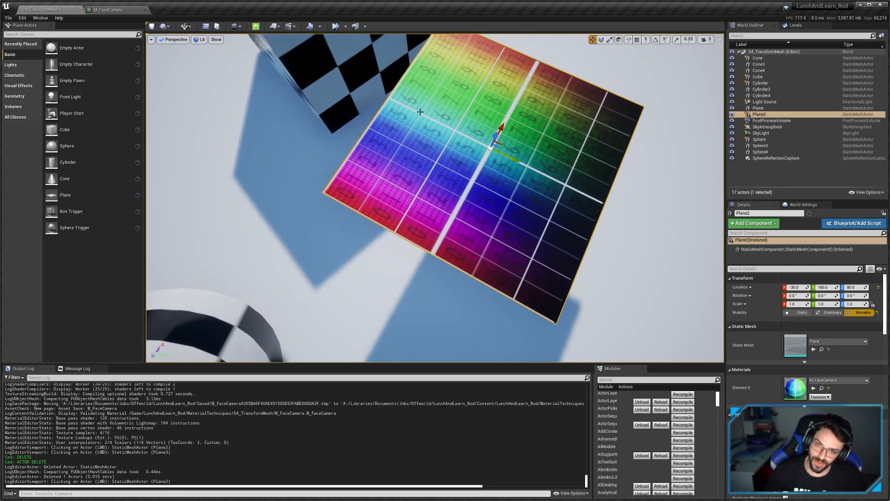
{"action": "right_click_drag", "start_coordinate": [419, 113], "coordinate": [311, 111]}
{"action": "scroll", "coordinate": [447, 182], "scroll_direction": "down", "scroll_amount": 3}
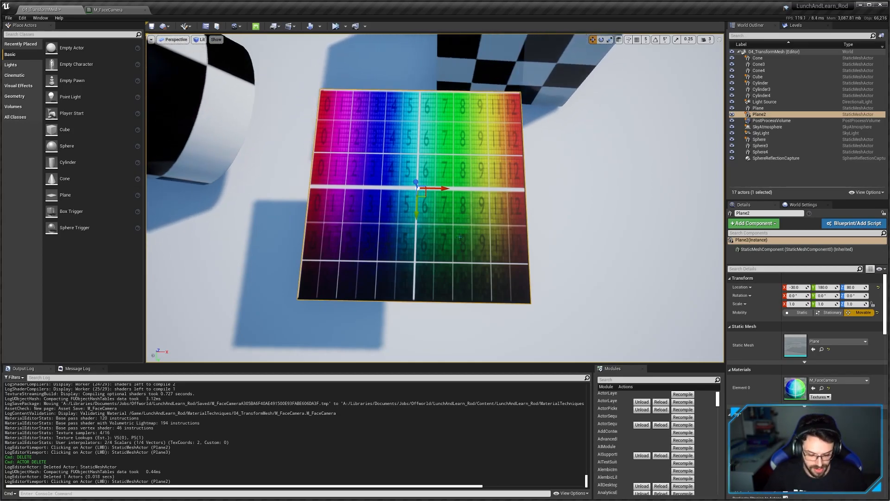
Step: View the selected colour-grid plane from several angles around its pivot
{"action": "right_click_drag", "start_coordinate": [466, 221], "coordinate": [459, 237]}
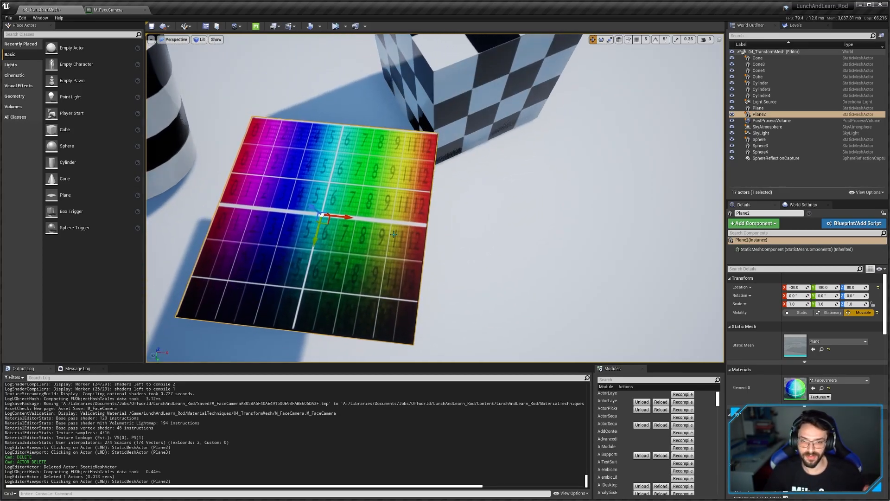
{"action": "middle_click_drag", "start_coordinate": [312, 223], "coordinate": [323, 224]}
{"action": "left_click_drag", "start_coordinate": [324, 224], "coordinate": [347, 243], "text": "alt"}
{"action": "right_click_drag", "start_coordinate": [397, 187], "coordinate": [385, 179]}
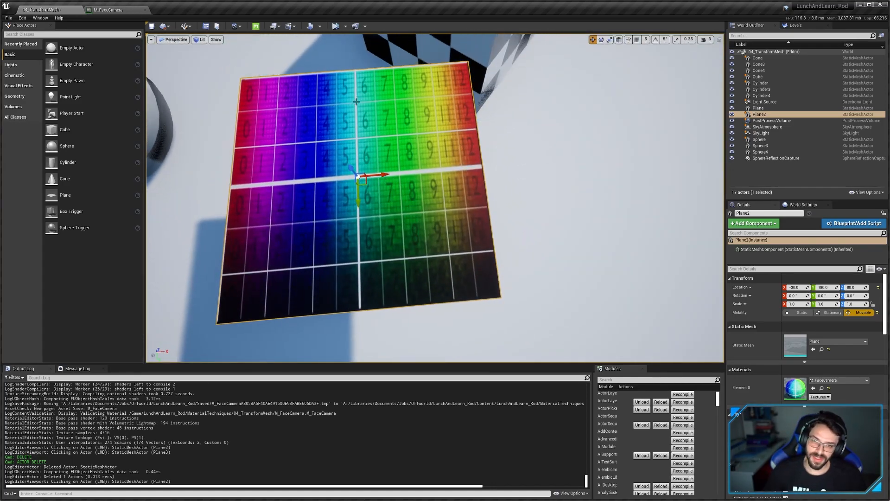
Step: Return to the M_FaceCamera graph and inspect the view axis parameters and the AlignMeshToTheCamera node
{"action": "left_click", "coordinate": [109, 10]}
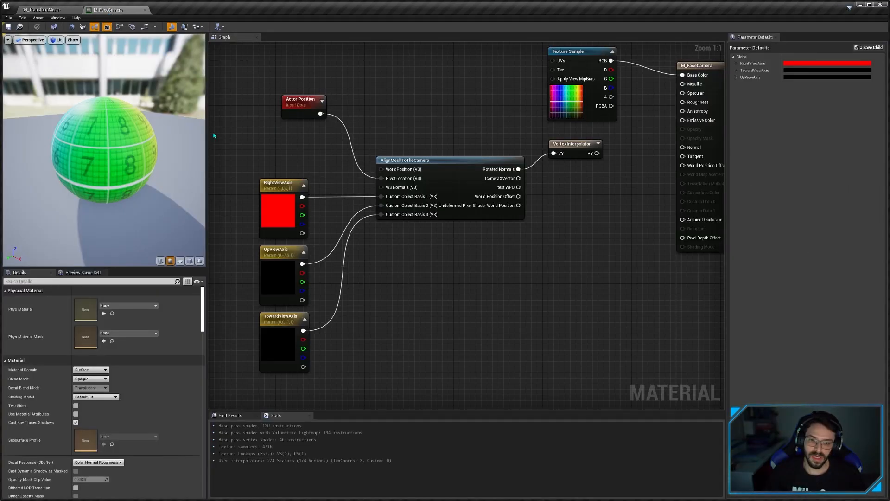
{"action": "right_click_drag", "start_coordinate": [462, 251], "coordinate": [461, 237]}
{"action": "left_click_drag", "start_coordinate": [294, 185], "coordinate": [435, 348]}
{"action": "left_click", "coordinate": [520, 193]}
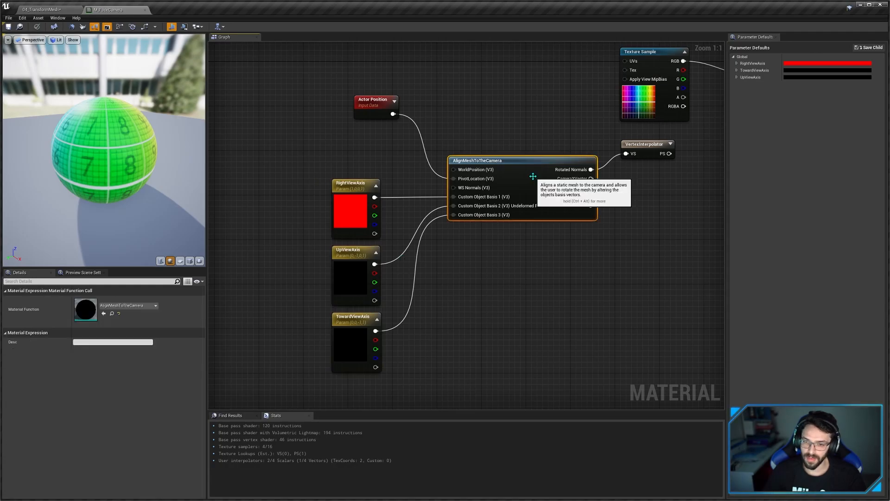
{"action": "right_click_drag", "start_coordinate": [488, 233], "coordinate": [463, 220]}
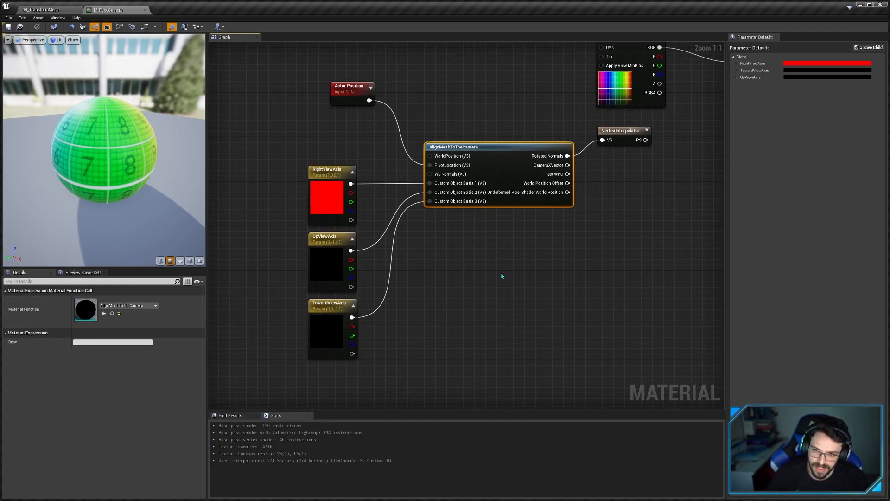
{"action": "left_click", "coordinate": [493, 244]}
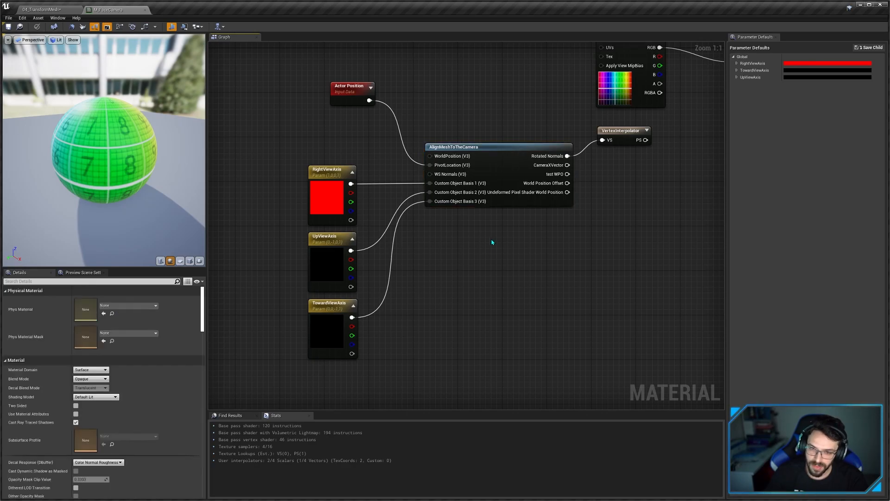
Step: Add a constant three-component vector with value 1,0,0 in the empty area below the AlignMeshToTheCamera node
{"action": "left_click", "coordinate": [446, 251]}
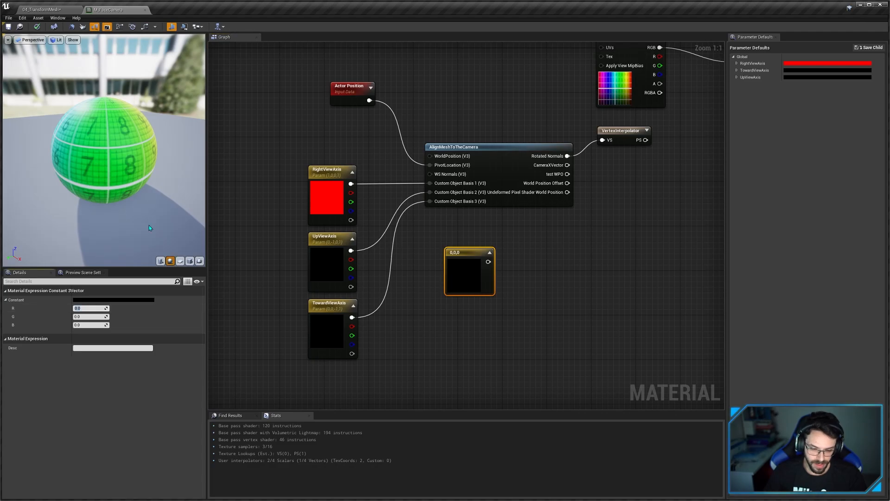
{"action": "type", "text": "1"}
{"action": "key", "text": "Return"}
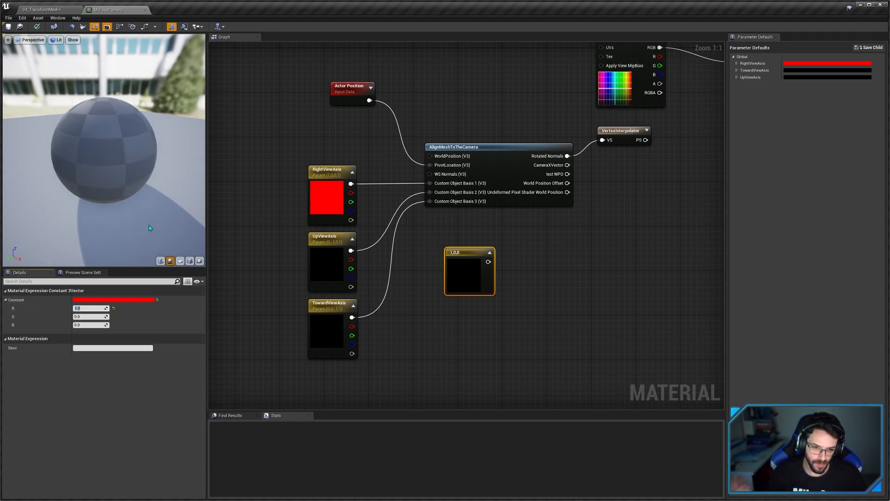
{"action": "left_click", "coordinate": [515, 300]}
Step: Feed the 1,0,0 constant into a new TransformVector node converting from View Space to World Space, and align the two nodes
{"action": "right_click_drag", "start_coordinate": [515, 300], "coordinate": [456, 306]}
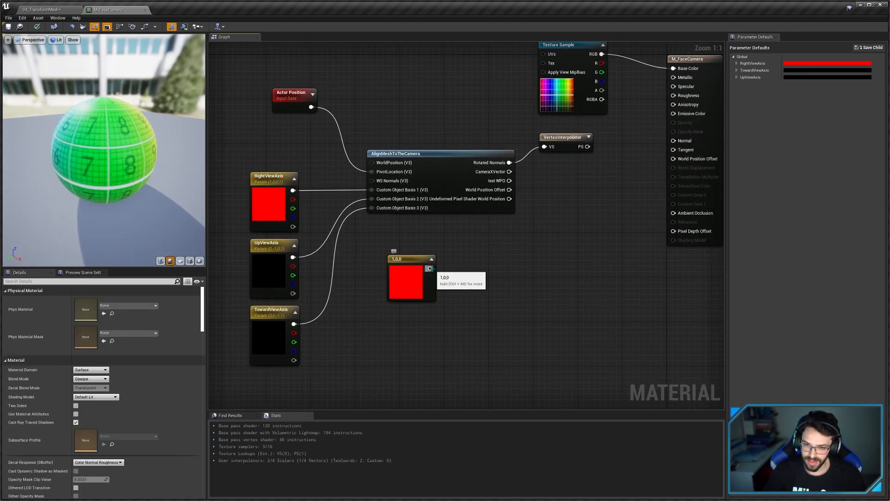
{"action": "left_click_drag", "start_coordinate": [430, 268], "coordinate": [452, 261]}
{"action": "type", "text": "tran"}
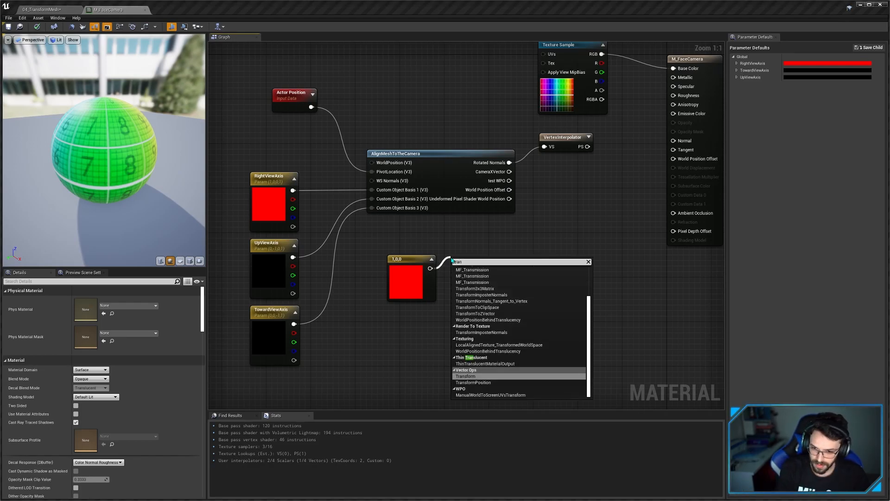
{"action": "key", "text": "Return"}
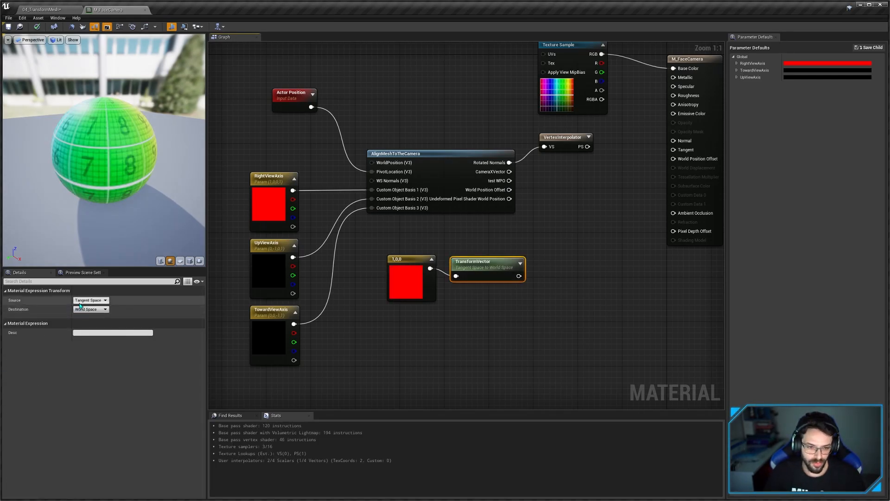
{"action": "left_click", "coordinate": [90, 300]}
{"action": "left_click", "coordinate": [84, 319]}
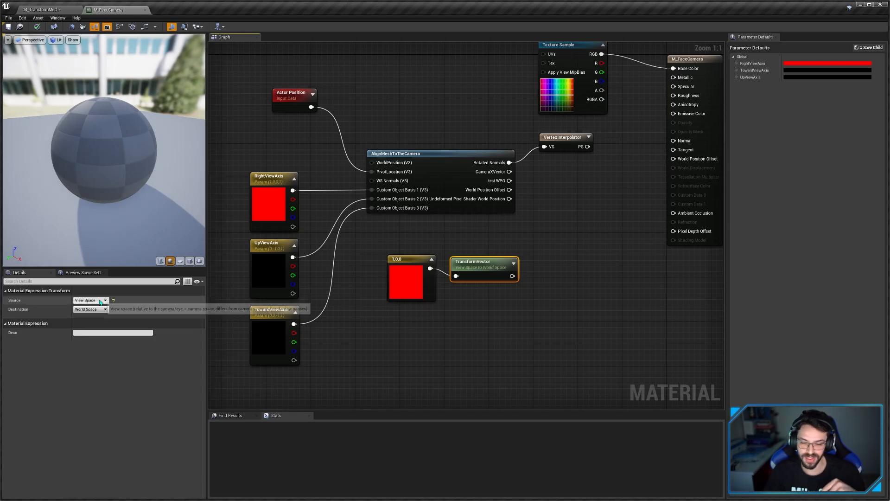
{"action": "left_click_drag", "start_coordinate": [491, 265], "coordinate": [488, 262]}
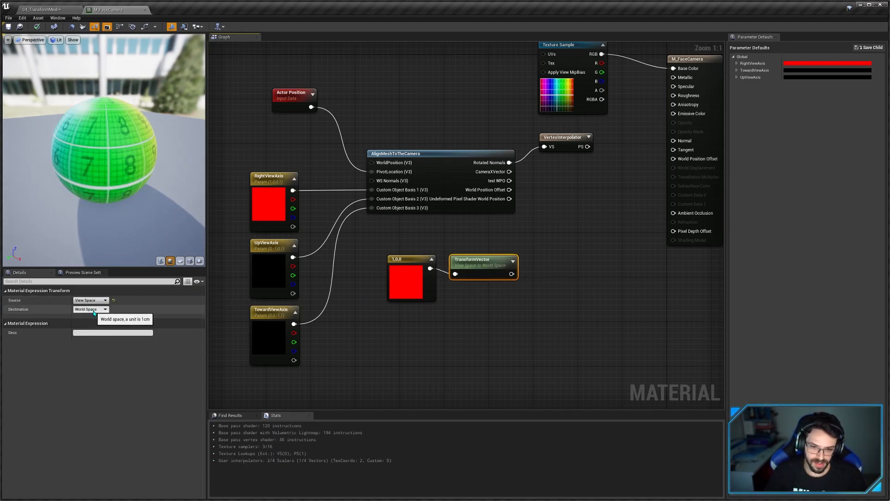
{"action": "left_click_drag", "start_coordinate": [466, 274], "coordinate": [471, 269]}
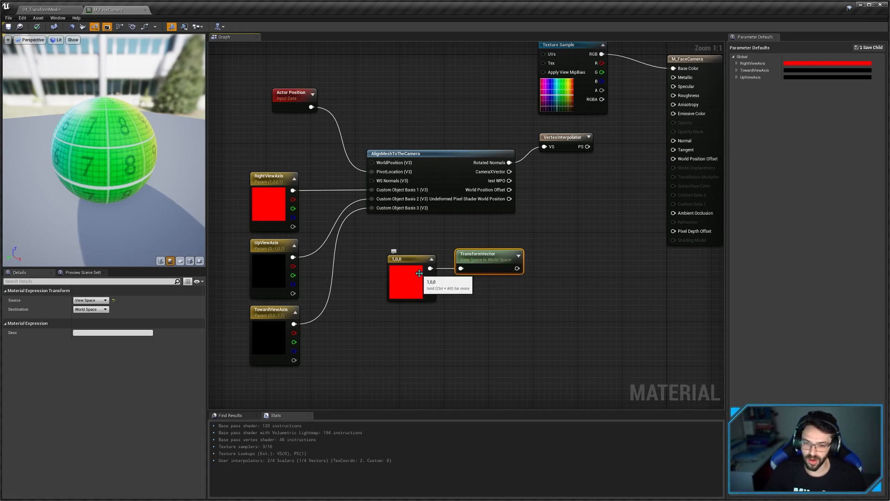
Step: Preview the TransformVector node and orbit the preview sphere to observe its color against the world axes
{"action": "right_click", "coordinate": [482, 264]}
{"action": "left_click", "coordinate": [477, 259]}
{"action": "key", "text": "space"}
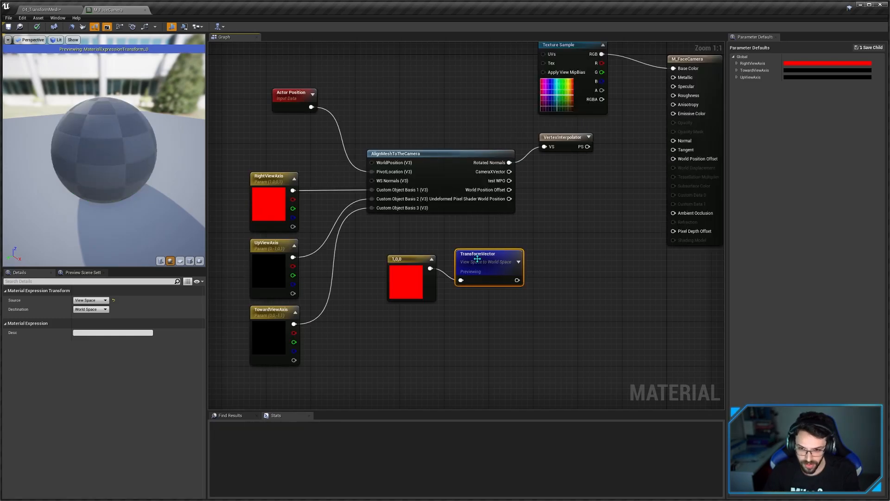
{"action": "left_click_drag", "start_coordinate": [125, 190], "coordinate": [110, 174]}
{"action": "right_click_drag", "start_coordinate": [110, 174], "coordinate": [114, 186]}
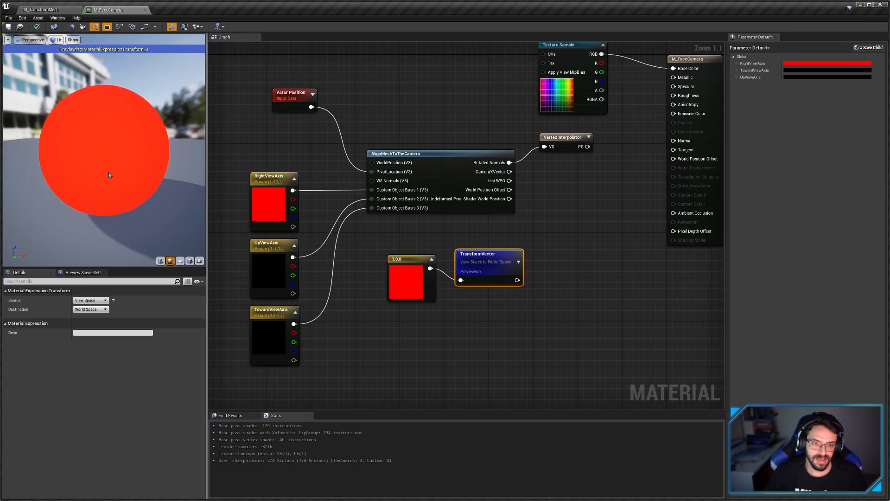
{"action": "left_click_drag", "start_coordinate": [92, 171], "coordinate": [155, 172]}
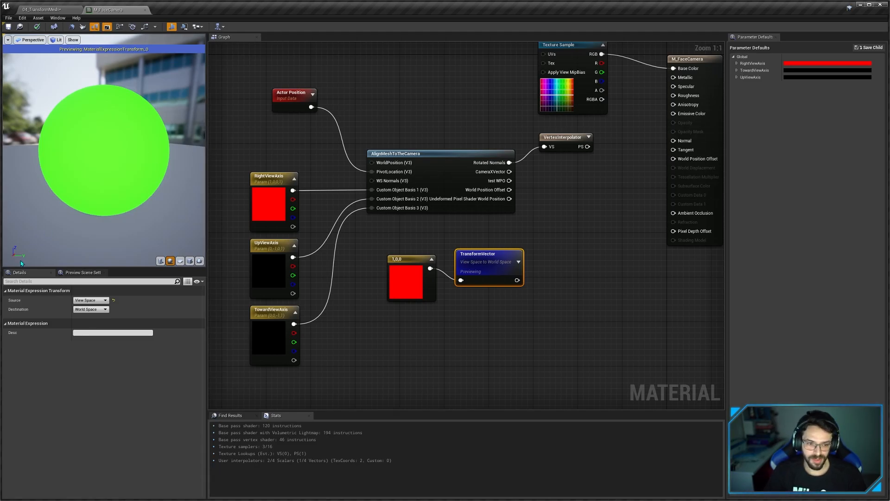
Step: Set the constant vector to 0,1,0 and orbit the preview sphere to compare the transformed up axis
{"action": "left_click_drag", "start_coordinate": [419, 294], "coordinate": [414, 300]}
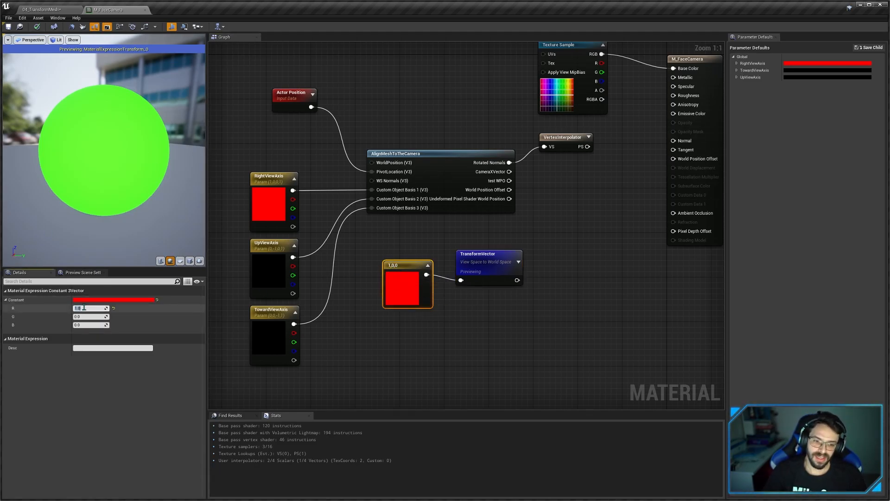
{"action": "left_click", "coordinate": [440, 318]}
{"action": "left_click", "coordinate": [405, 302]}
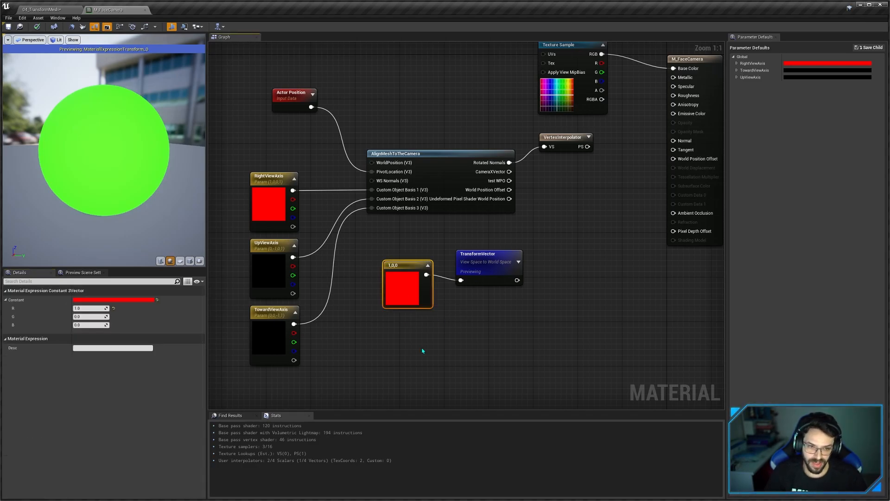
{"action": "left_click", "coordinate": [91, 308]}
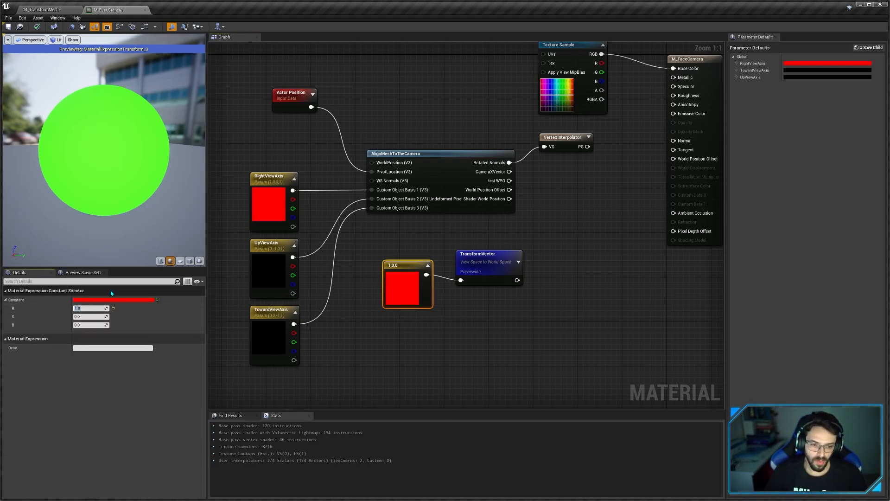
{"action": "type", "text": "0"}
{"action": "key", "text": "Tab"}
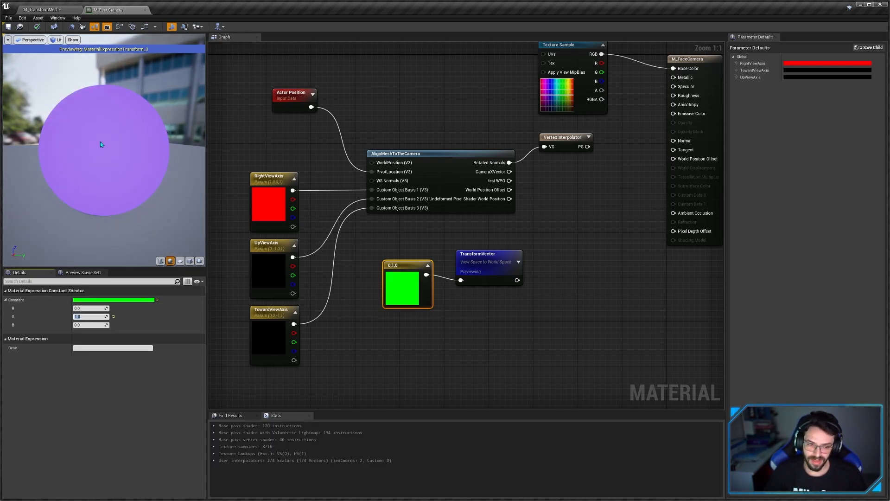
{"action": "left_click_drag", "start_coordinate": [100, 141], "coordinate": [180, 96]}
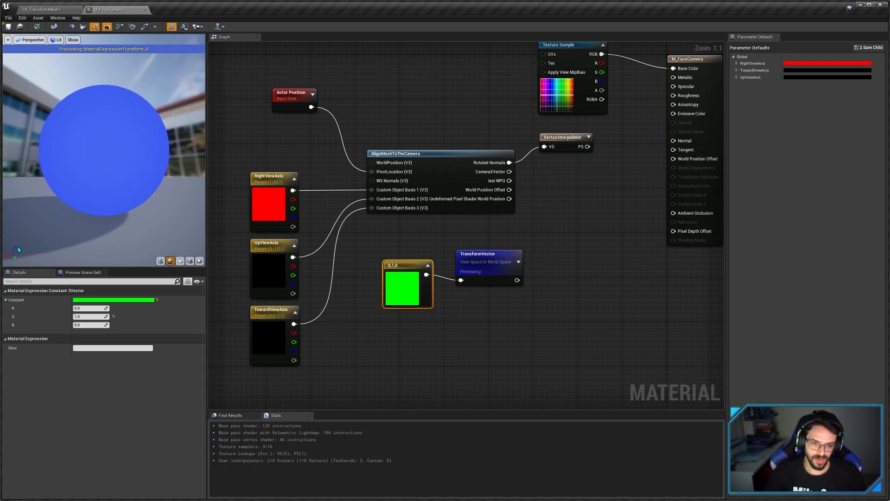
{"action": "mouse_move", "coordinate": [103, 132]}
{"action": "left_mouse_down"}
{"action": "mouse_move", "coordinate": [109, 166]}
{"action": "mouse_move", "coordinate": [106, 132]}
{"action": "left_mouse_up"}
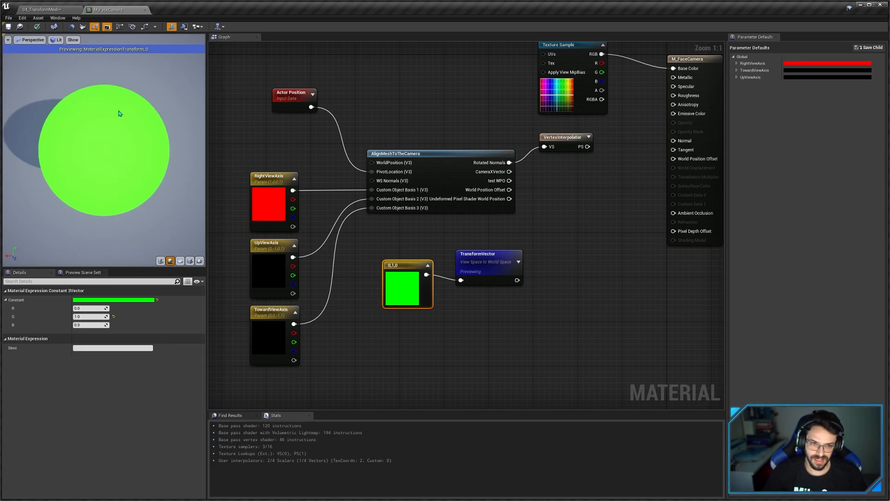
{"action": "left_click_drag", "start_coordinate": [107, 131], "coordinate": [32, 131]}
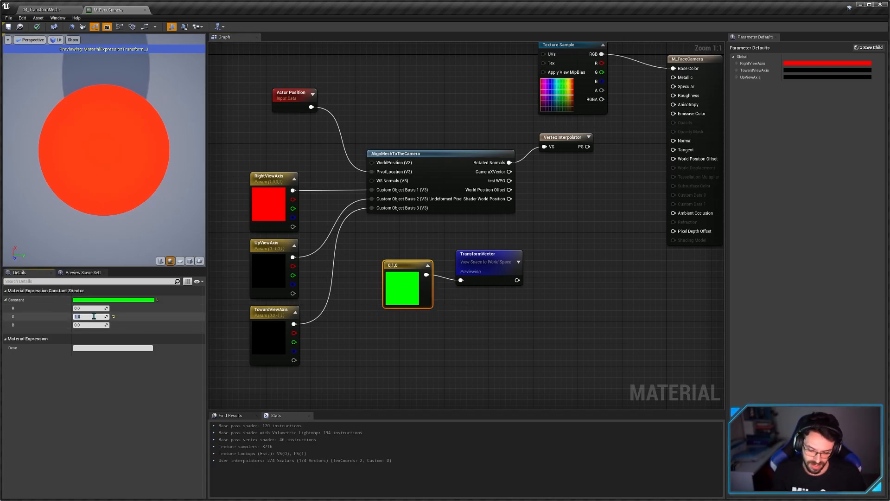
Step: Set the constant vector to 0,0,1 and orbit the preview sphere to compare the transformed depth axis
{"action": "key", "text": "Tab"}
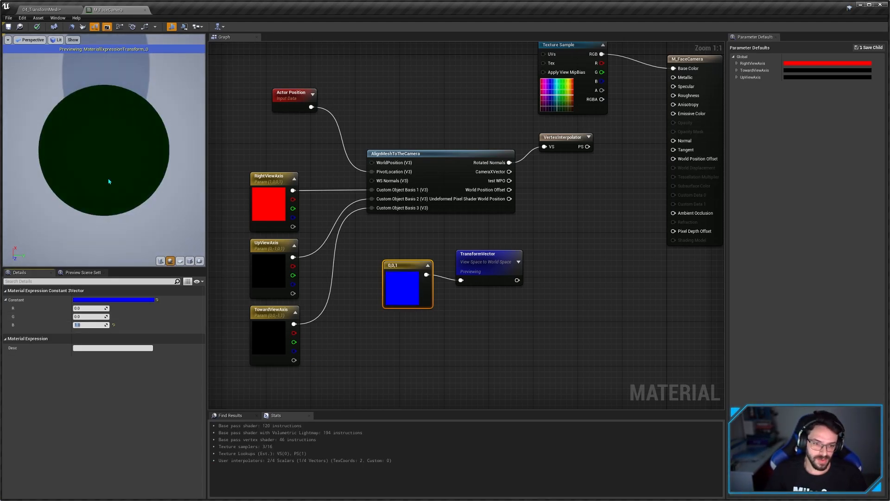
{"action": "left_click_drag", "start_coordinate": [108, 181], "coordinate": [109, 174]}
{"action": "left_click_drag", "start_coordinate": [110, 204], "coordinate": [94, 131]}
{"action": "left_click_drag", "start_coordinate": [92, 195], "coordinate": [111, 188]}
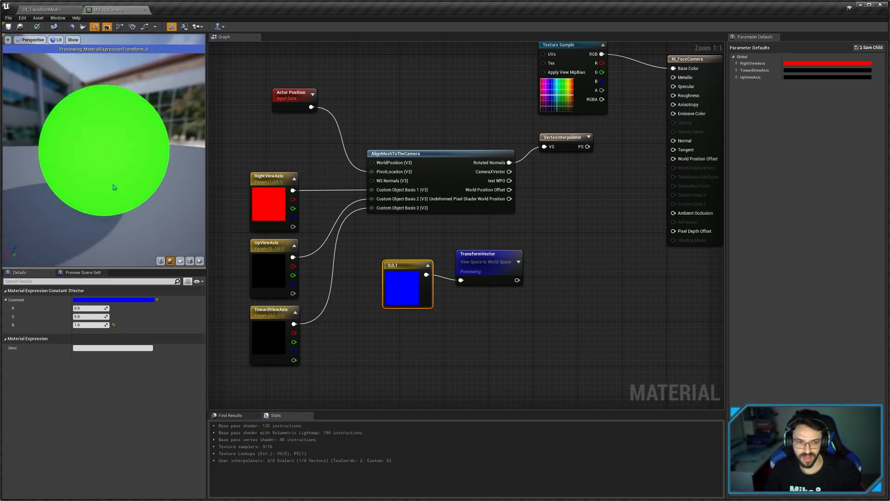
Step: Delete the constant vector and TransformVector test nodes from the graph
{"action": "left_click", "coordinate": [423, 347]}
{"action": "scroll", "coordinate": [395, 340], "scroll_direction": "down", "scroll_amount": 1}
{"action": "right_click_drag", "start_coordinate": [395, 340], "coordinate": [499, 358]}
{"action": "right_click_drag", "start_coordinate": [487, 297], "coordinate": [446, 297]}
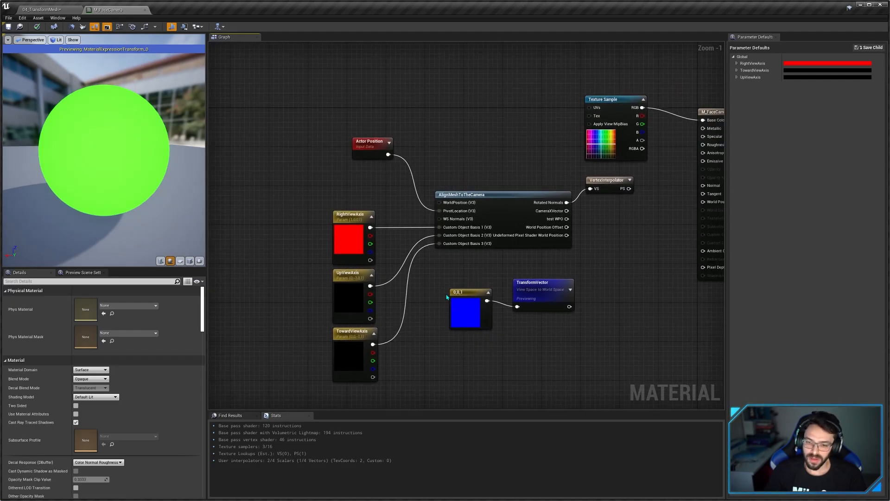
{"action": "left_click_drag", "start_coordinate": [446, 297], "coordinate": [608, 343]}
{"action": "key", "text": "Delete"}
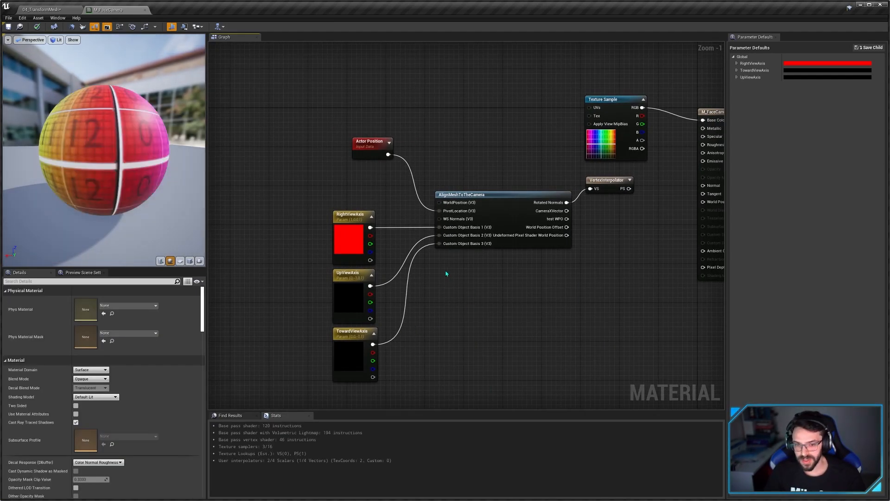
Step: Examine the custom object basis inputs of AlignMeshToTheCamera and the default value of the RightViewAxis parameter
{"action": "scroll", "coordinate": [418, 273], "scroll_direction": "up", "scroll_amount": 1}
{"action": "right_click_drag", "start_coordinate": [442, 273], "coordinate": [408, 237]}
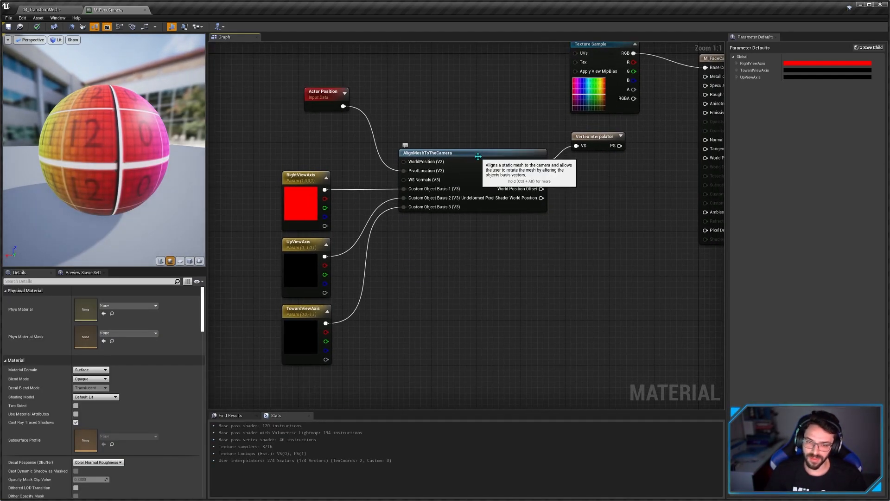
{"action": "left_click", "coordinate": [438, 172]}
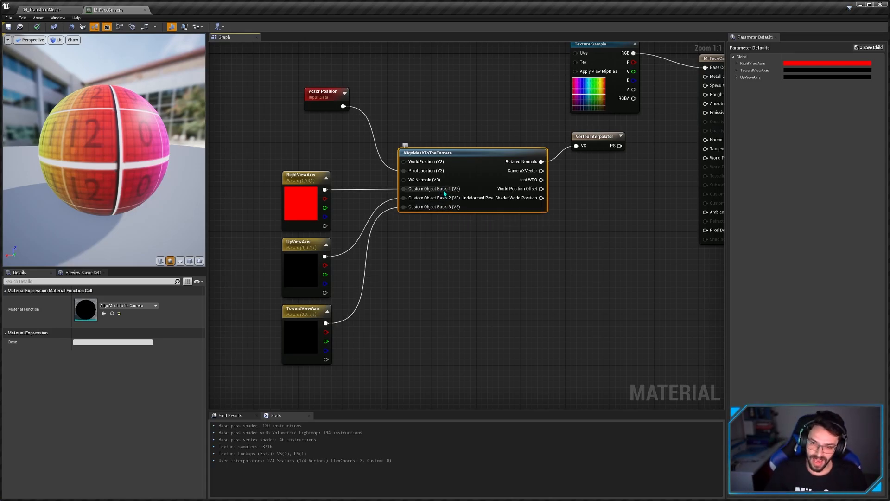
{"action": "right_click_drag", "start_coordinate": [439, 231], "coordinate": [437, 225]}
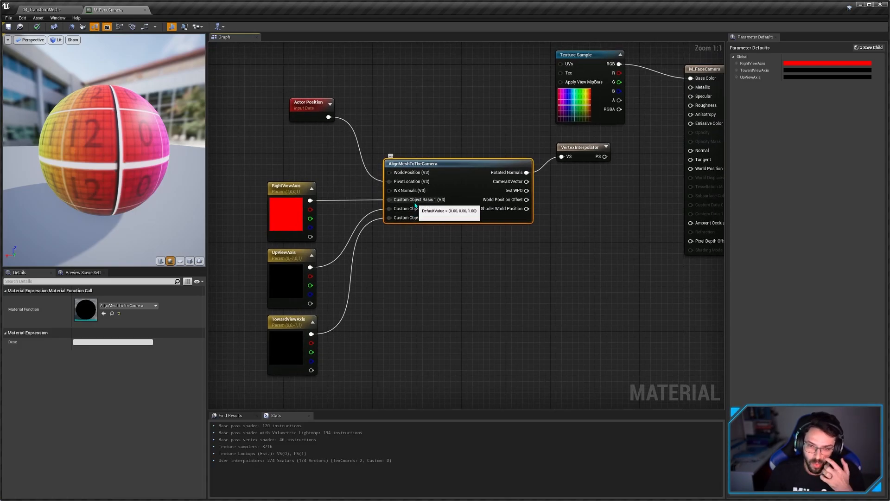
{"action": "left_click", "coordinate": [292, 204]}
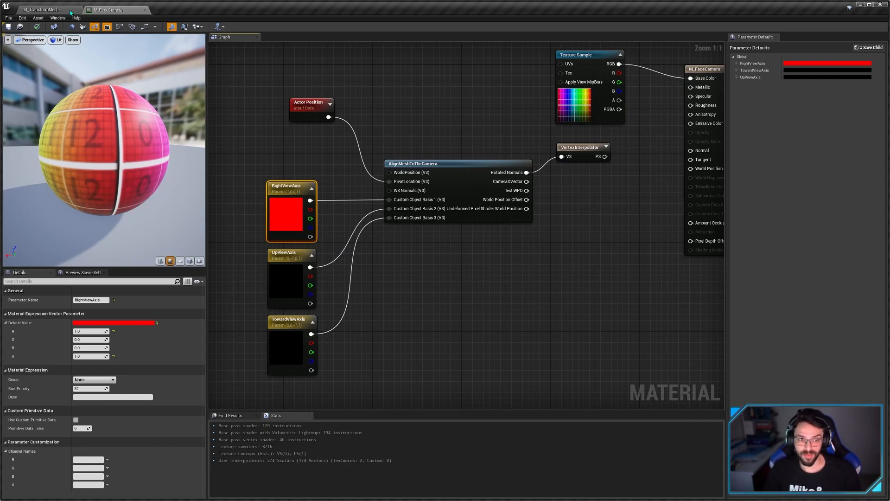
Step: Check the colour-grid plane's axis directions in the level, and return to the M_FaceCamera graph
{"action": "left_click", "coordinate": [44, 10]}
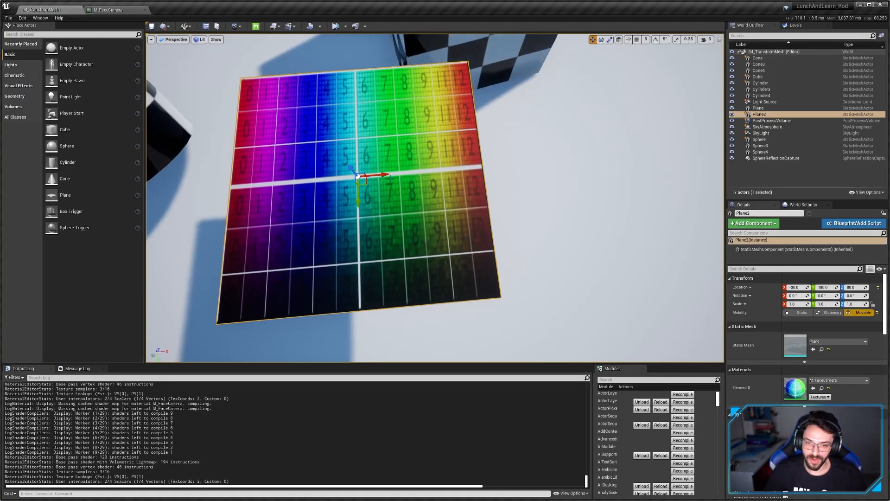
{"action": "mouse_move", "coordinate": [420, 168]}
{"action": "right_mouse_down"}
{"action": "mouse_move", "coordinate": [413, 183]}
{"action": "mouse_move", "coordinate": [408, 164]}
{"action": "mouse_move", "coordinate": [420, 179]}
{"action": "right_mouse_up"}
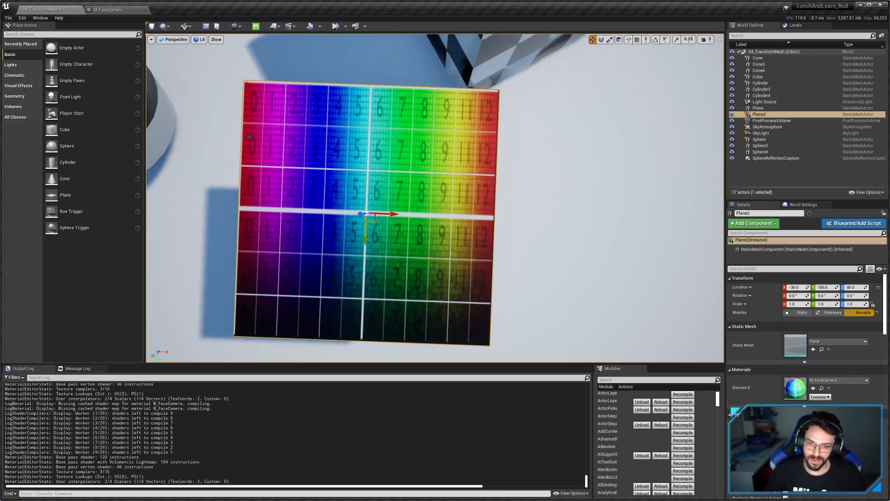
{"action": "left_click", "coordinate": [117, 12]}
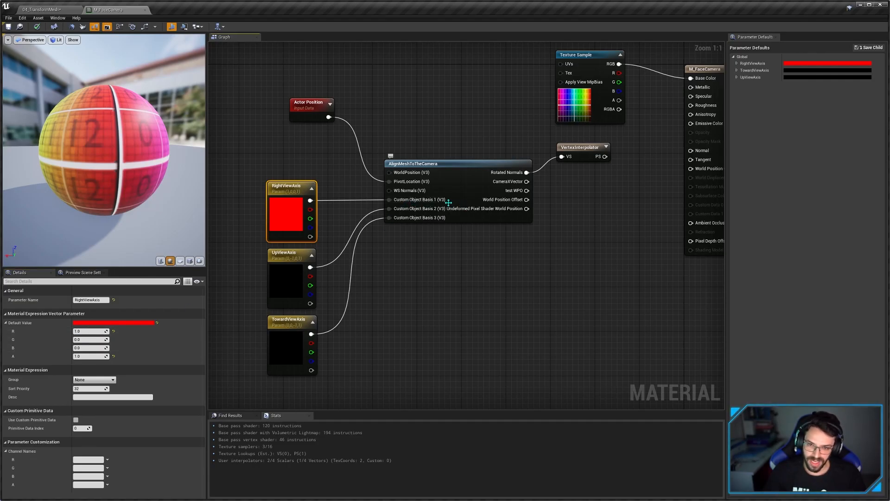
Step: Check the colour-grid plane's axes in the level, and examine the default value of the UpViewAxis parameter in M_FaceCamera
{"action": "right_click_drag", "start_coordinate": [430, 244], "coordinate": [443, 217]}
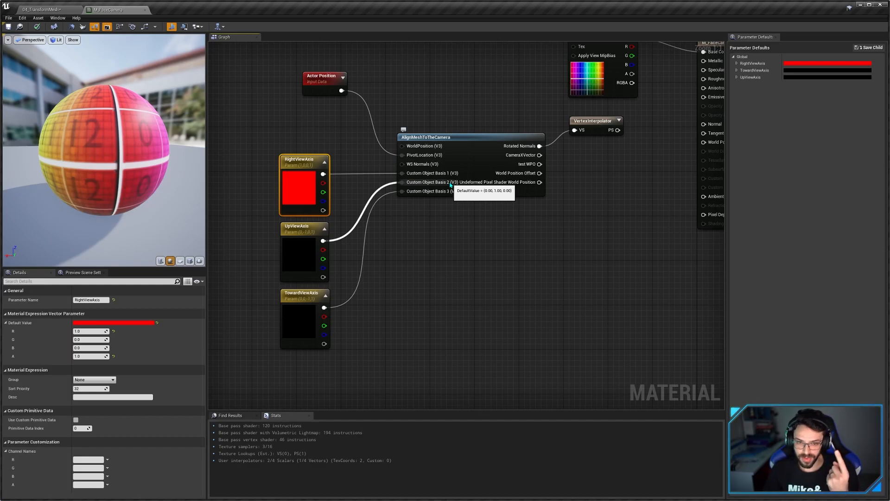
{"action": "left_click", "coordinate": [60, 18]}
{"action": "left_click", "coordinate": [61, 10]}
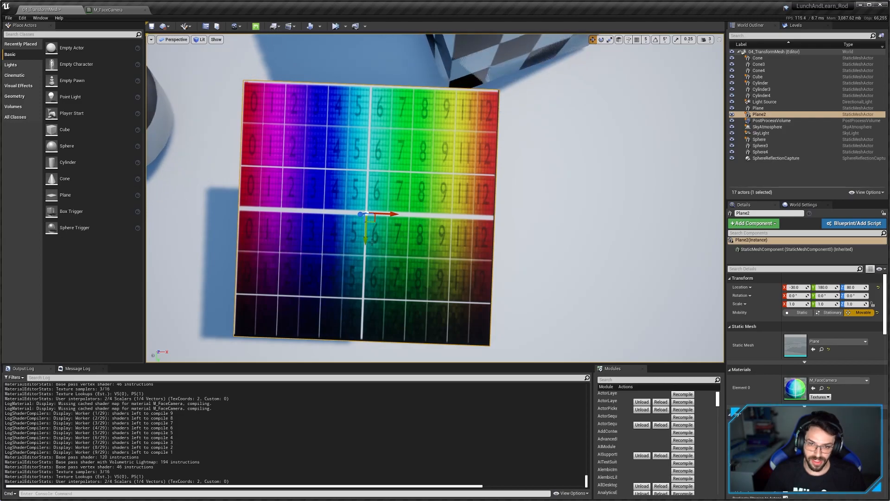
{"action": "left_click", "coordinate": [107, 10]}
{"action": "left_click", "coordinate": [298, 260]}
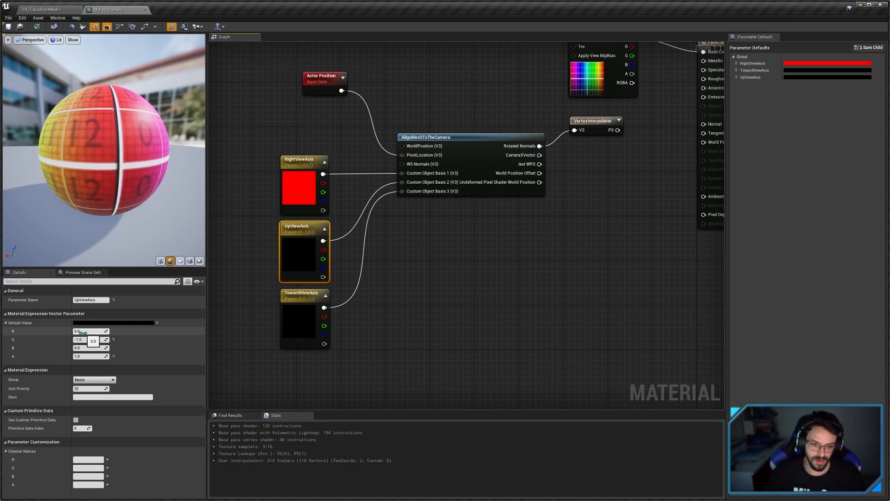
{"action": "left_click", "coordinate": [88, 347]}
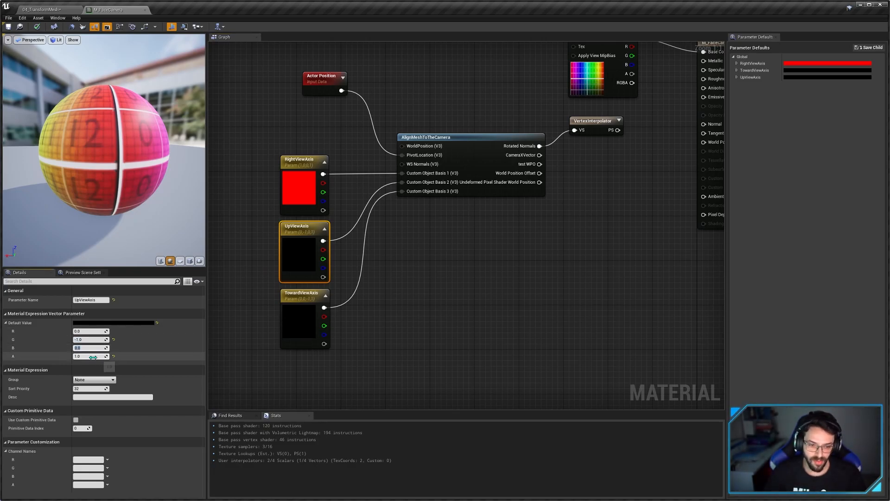
{"action": "left_click", "coordinate": [89, 332]}
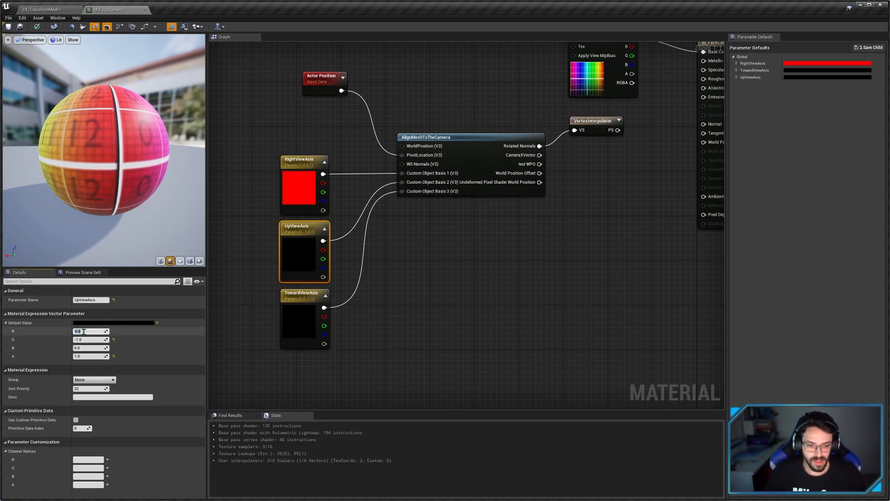
{"action": "left_click", "coordinate": [89, 340]}
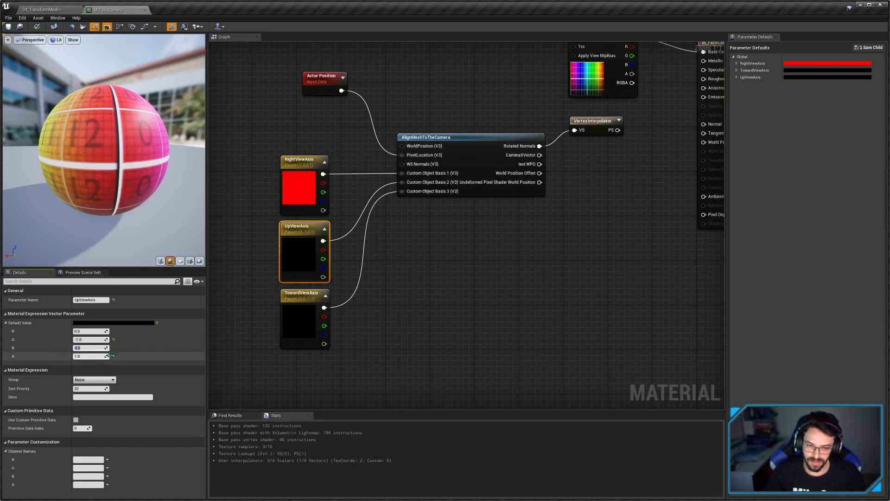
Step: View the colour-grid plane from several angles in the level, and inspect the TowardViewAxis parameter's default value in M_FaceCamera
{"action": "left_click", "coordinate": [41, 10]}
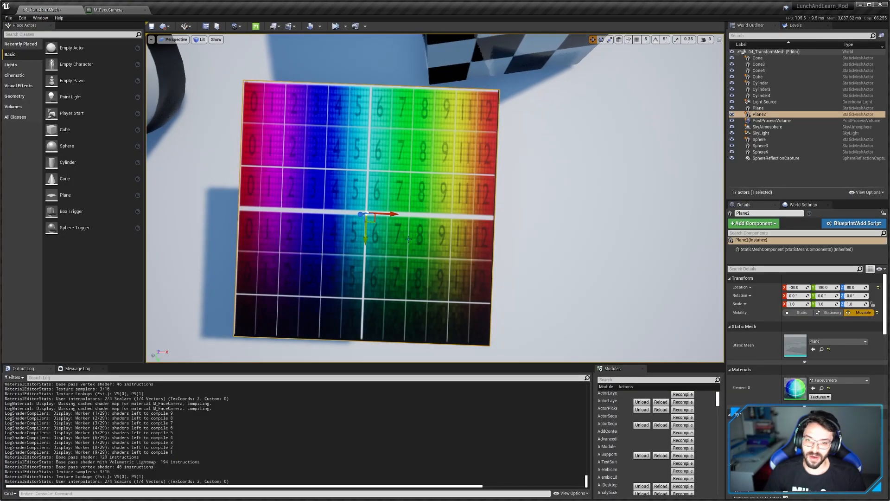
{"action": "mouse_move", "coordinate": [343, 259]}
{"action": "right_mouse_down"}
{"action": "mouse_move", "coordinate": [339, 207]}
{"action": "mouse_move", "coordinate": [342, 259]}
{"action": "right_mouse_up"}
{"action": "key", "text": "f"}
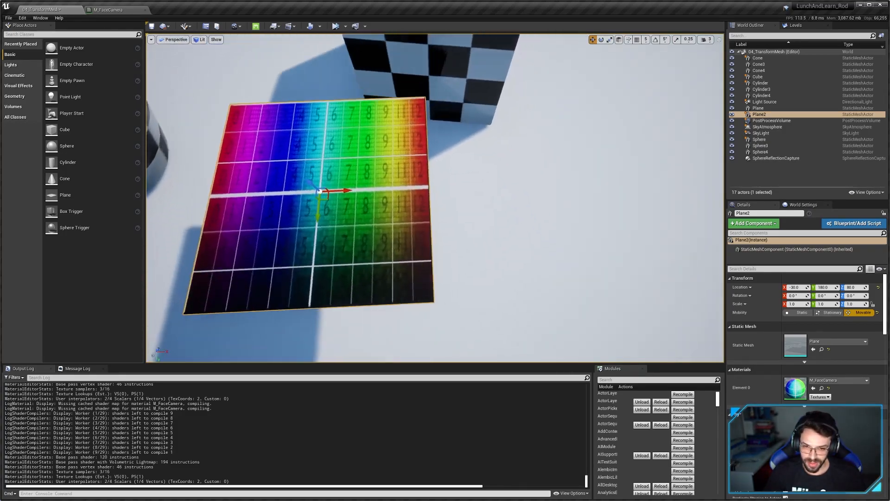
{"action": "key", "text": "s"}
{"action": "right_click_drag", "start_coordinate": [233, 253], "coordinate": [232, 252]}
{"action": "key", "text": "d"}
{"action": "key", "text": "w"}
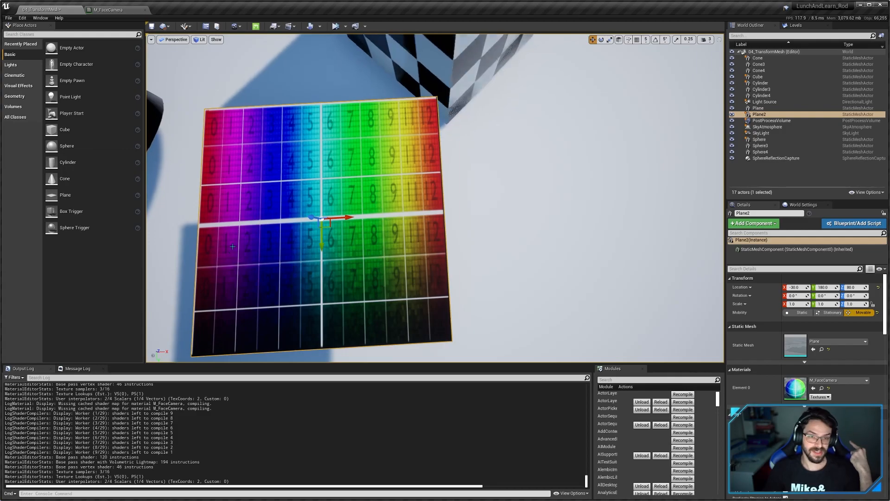
{"action": "left_click", "coordinate": [113, 11]}
{"action": "left_click", "coordinate": [298, 320]}
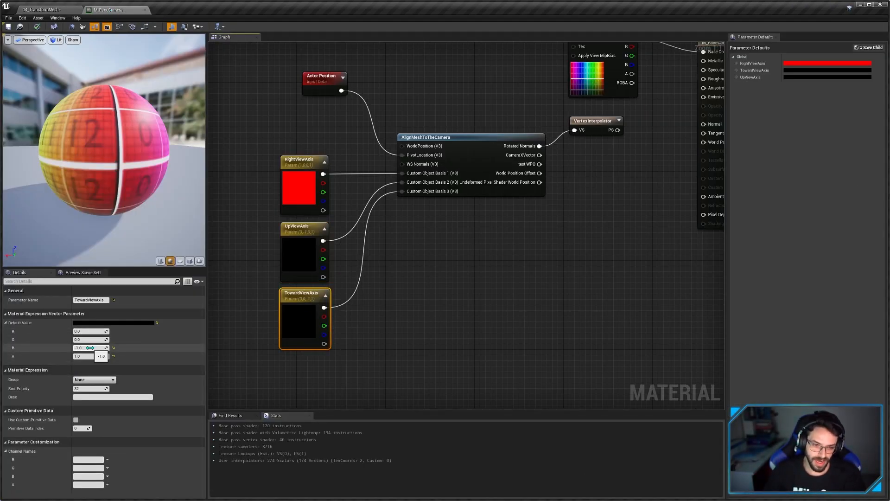
{"action": "left_click", "coordinate": [415, 270]}
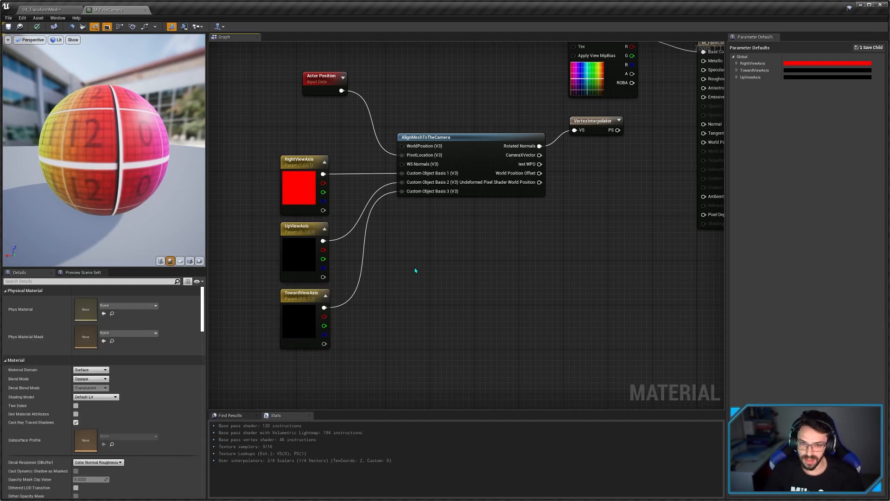
Step: Connect AlignMeshToTheCamera's World Position Offset output to the material's World Position Offset, and the VertexInterpolator's PS output to Normal
{"action": "right_click_drag", "start_coordinate": [378, 272], "coordinate": [402, 279]}
{"action": "right_click_drag", "start_coordinate": [584, 188], "coordinate": [524, 215]}
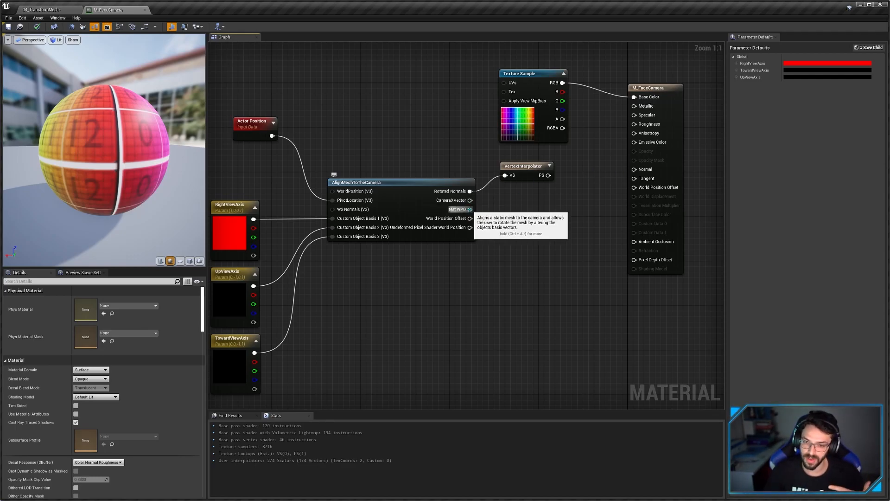
{"action": "left_click_drag", "start_coordinate": [442, 222], "coordinate": [648, 190]}
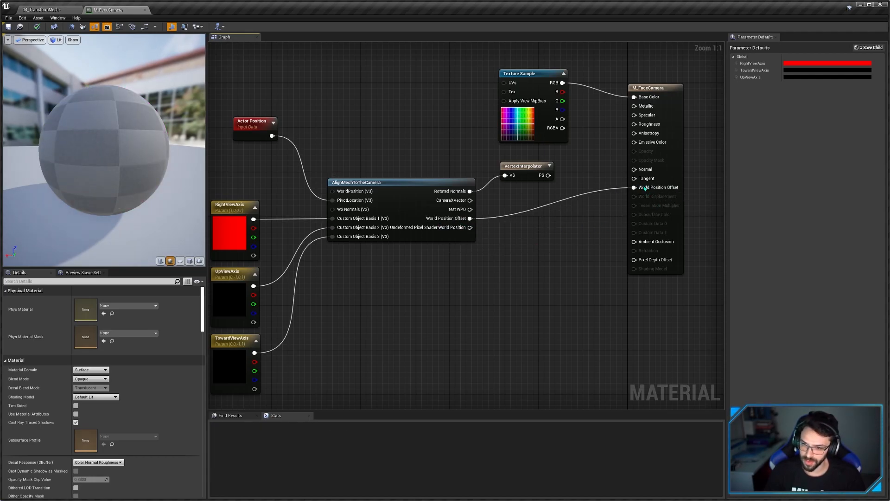
{"action": "right_click_drag", "start_coordinate": [538, 235], "coordinate": [554, 237]}
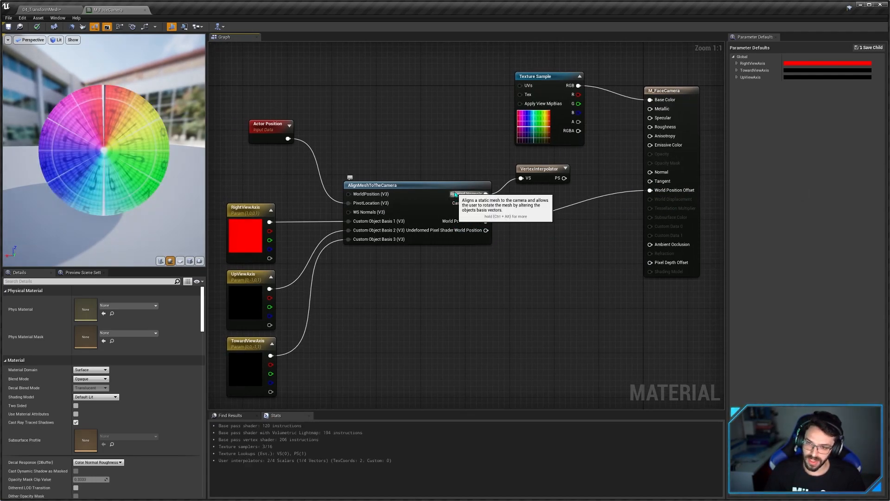
{"action": "left_click_drag", "start_coordinate": [564, 178], "coordinate": [654, 172]}
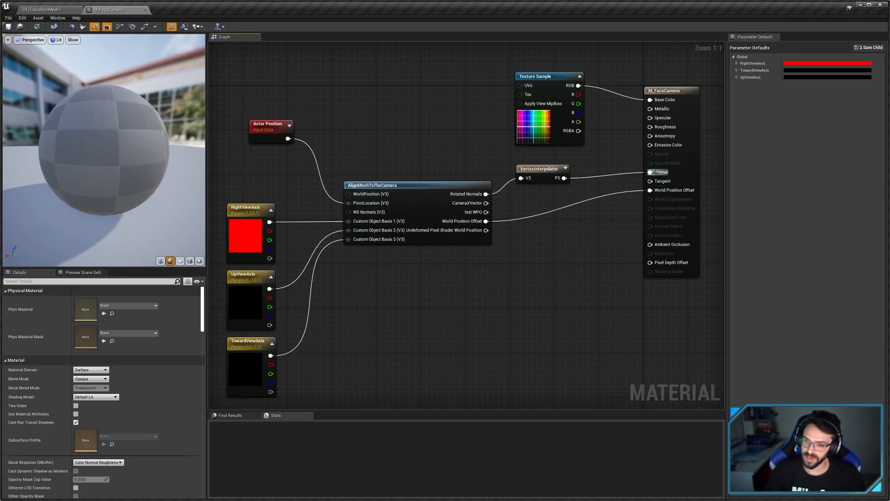
{"action": "left_click", "coordinate": [688, 170]}
Step: Review the M_FaceCamera result node's material settings down to the Tangent Space Normal option
{"action": "left_click", "coordinate": [535, 174]}
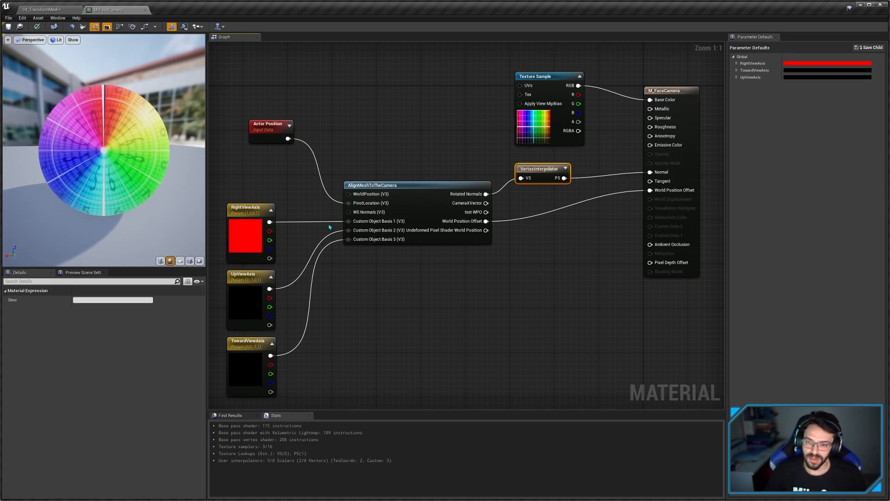
{"action": "right_click_drag", "start_coordinate": [430, 276], "coordinate": [423, 236]}
{"action": "left_click", "coordinate": [425, 236]}
{"action": "left_click", "coordinate": [670, 124]}
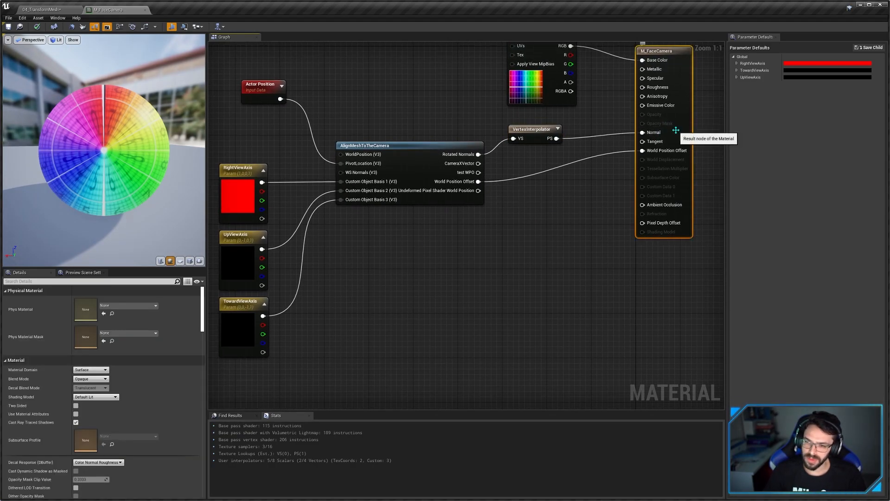
{"action": "scroll", "coordinate": [123, 327], "scroll_direction": "down", "scroll_amount": 3}
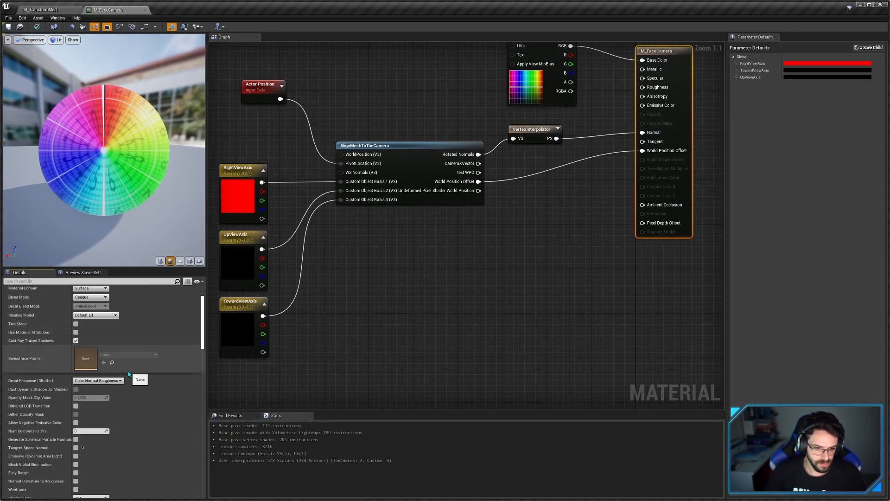
Step: Preview the VertexInterpolator node's output and orbit the preview sphere to inspect the rotated normals
{"action": "right_click_drag", "start_coordinate": [535, 130], "coordinate": [526, 149]}
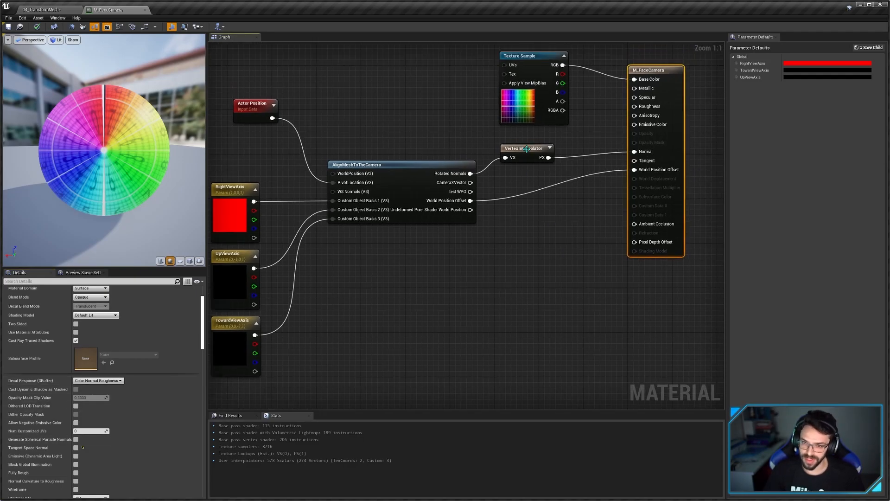
{"action": "left_click", "coordinate": [527, 149]}
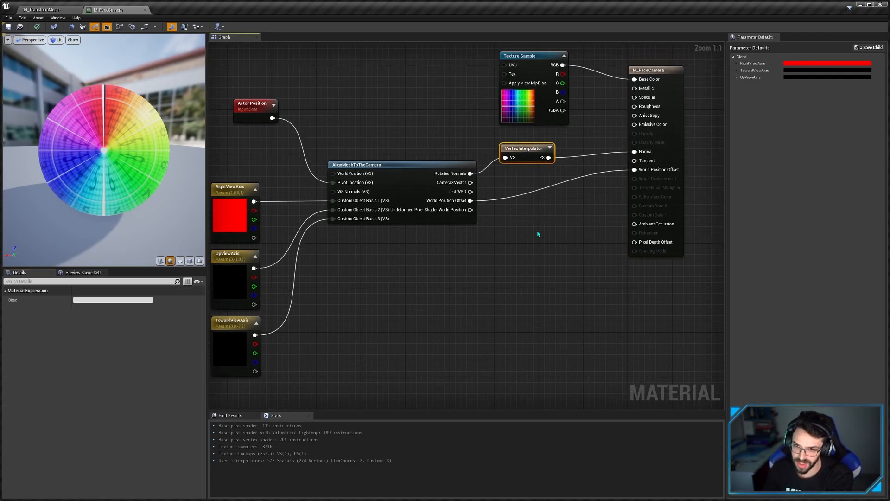
{"action": "key", "text": "shift+p"}
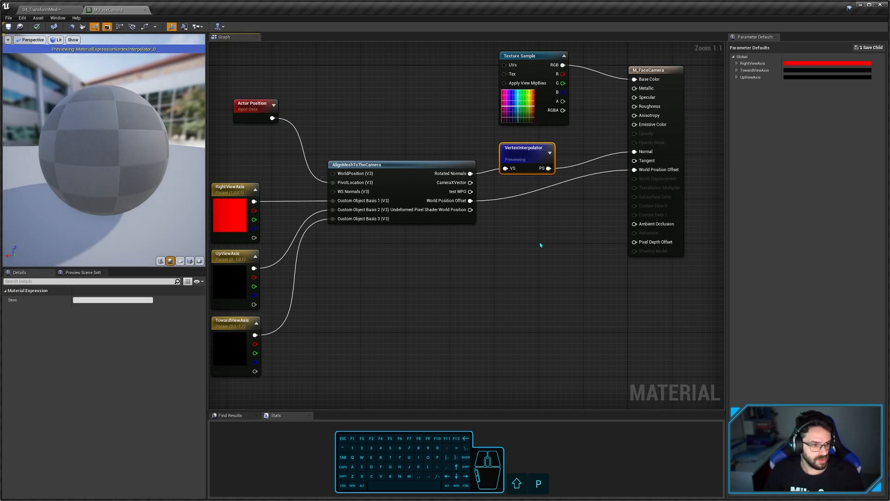
{"action": "right_click_drag", "start_coordinate": [505, 225], "coordinate": [539, 228]}
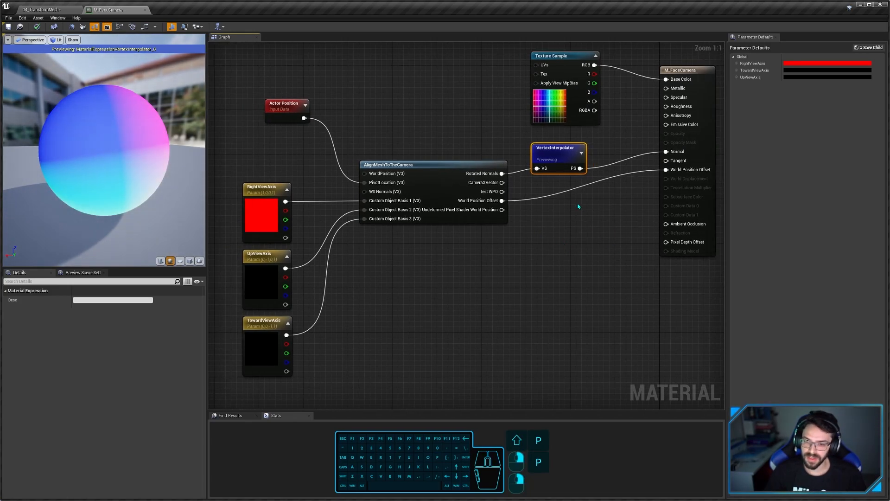
{"action": "left_click_drag", "start_coordinate": [153, 151], "coordinate": [14, 151]}
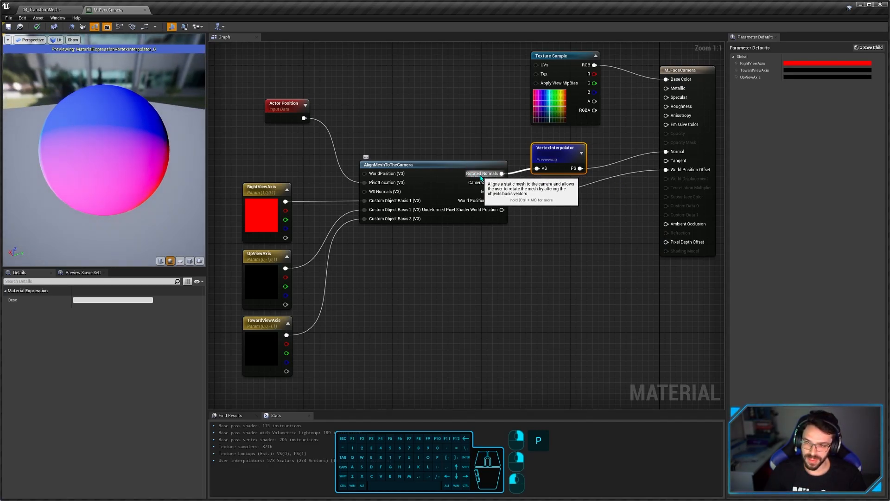
Step: Check the Tangent Space Normal option in the M_FaceCamera result node's settings
{"action": "left_click", "coordinate": [697, 148]}
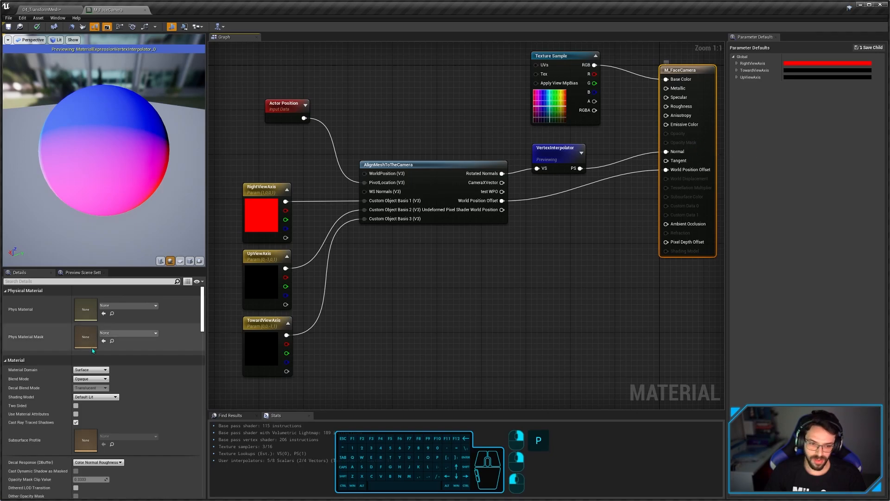
{"action": "scroll", "coordinate": [77, 430], "scroll_direction": "down", "scroll_amount": 3}
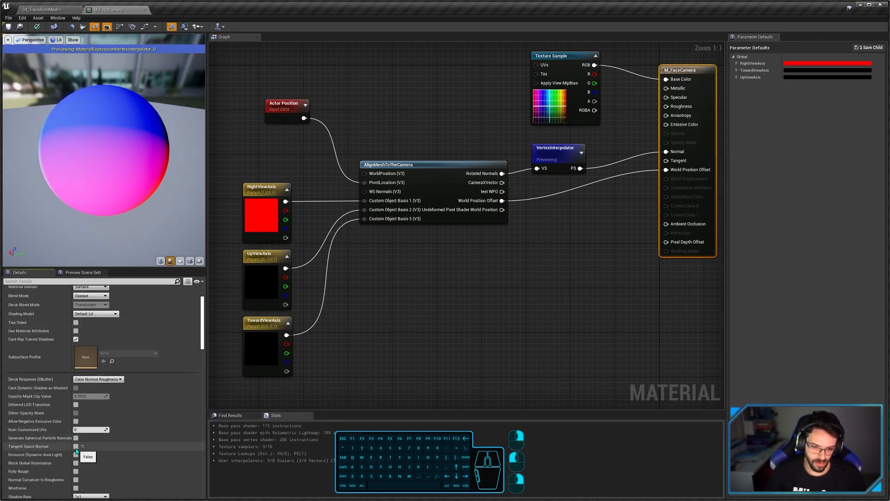
{"action": "mouse_move", "coordinate": [38, 449]}
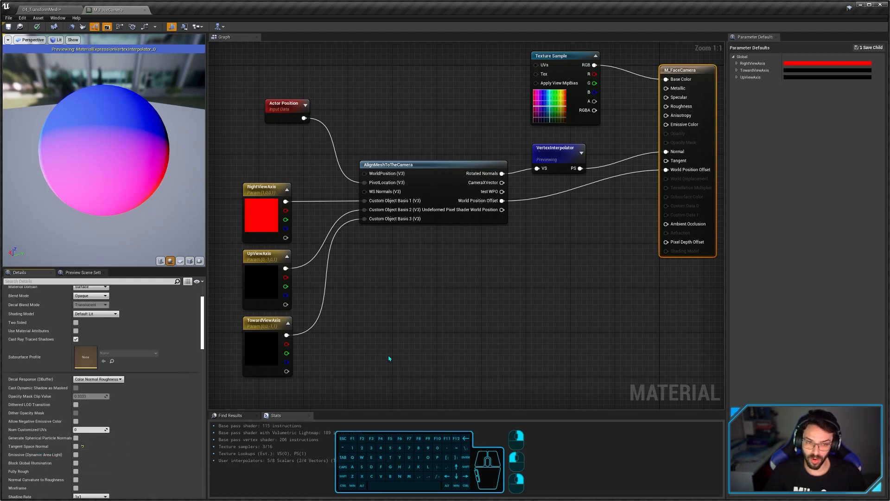
Step: Move the VertexInterpolator node closer to AlignMeshToTheCamera to free space before the material result node
{"action": "left_click_drag", "start_coordinate": [556, 157], "coordinate": [533, 157]}
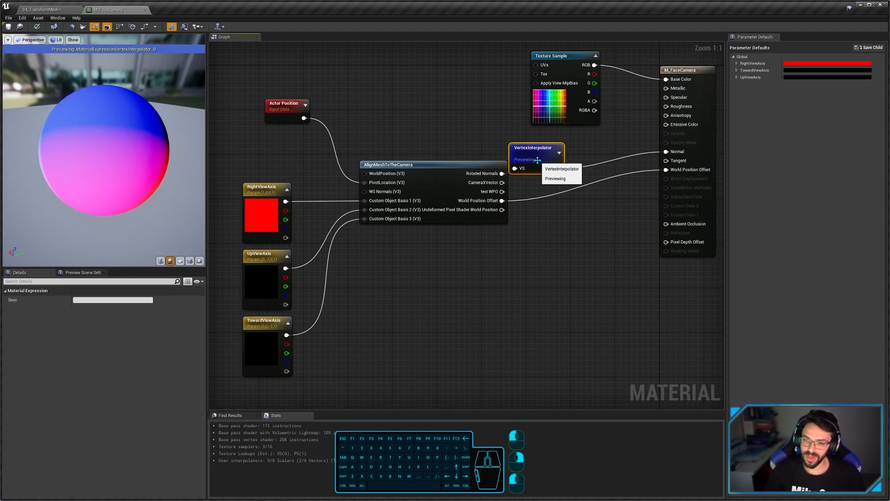
{"action": "right_click_drag", "start_coordinate": [553, 208], "coordinate": [465, 228]}
{"action": "left_click", "coordinate": [455, 239]}
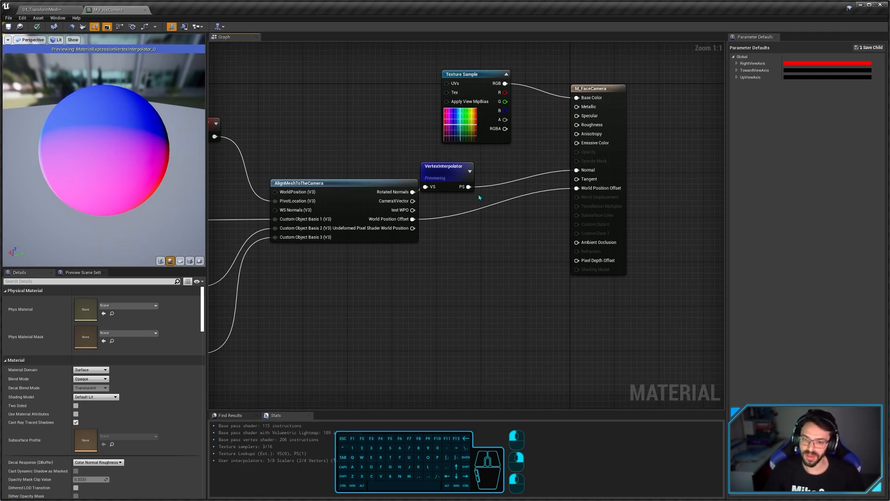
Step: Add a TransformVector node fed by the VertexInterpolator's PS output
{"action": "left_click", "coordinate": [448, 176]}
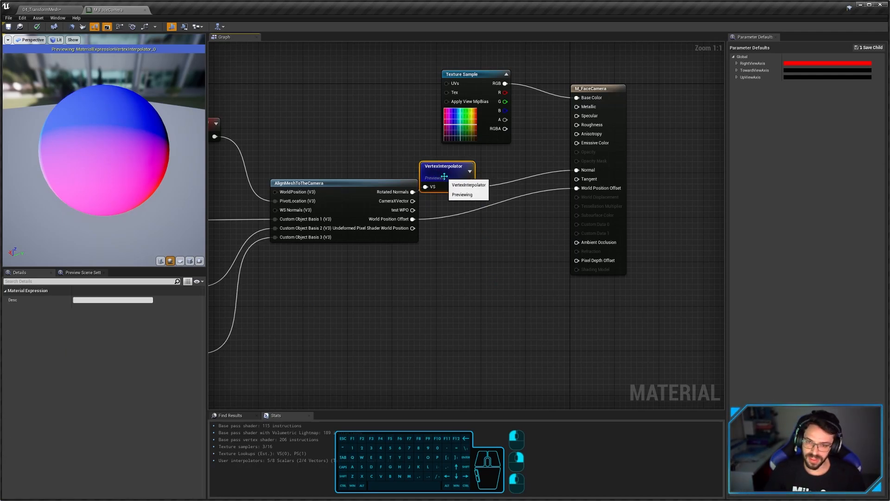
{"action": "left_click_drag", "start_coordinate": [468, 187], "coordinate": [486, 213]}
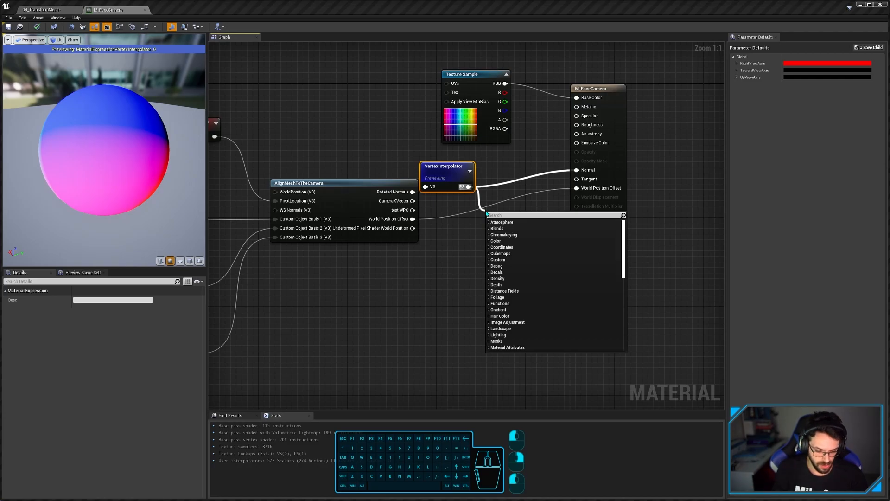
{"action": "type", "text": "trans"}
{"action": "key", "text": "Return"}
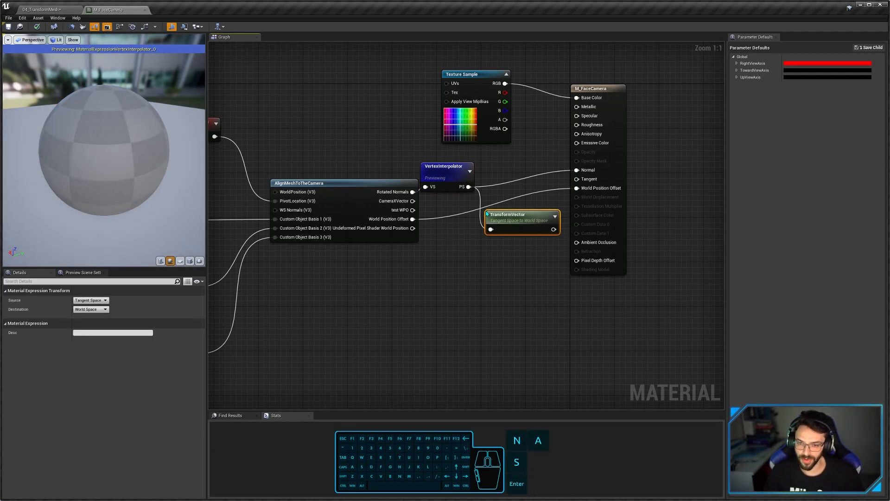
Step: Set the TransformVector node's source to World Space and its destination to Tangent Space
{"action": "left_click", "coordinate": [99, 300]}
{"action": "left_click", "coordinate": [96, 318]}
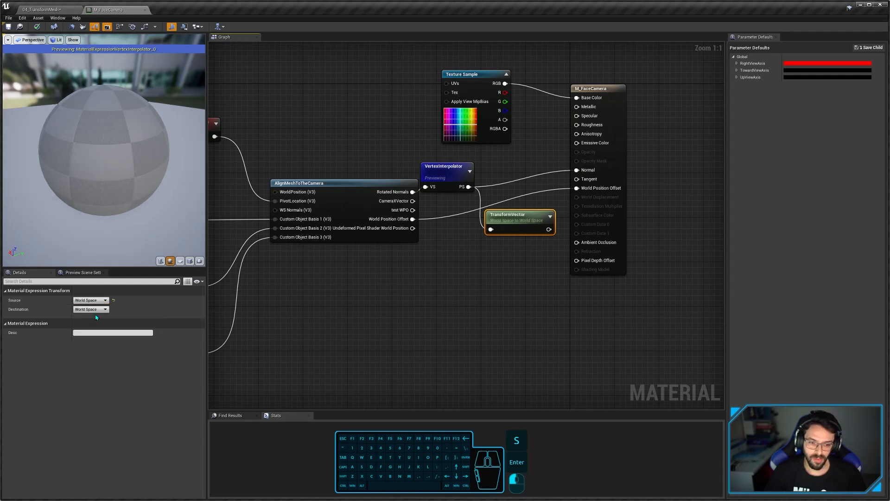
{"action": "left_click", "coordinate": [446, 184]}
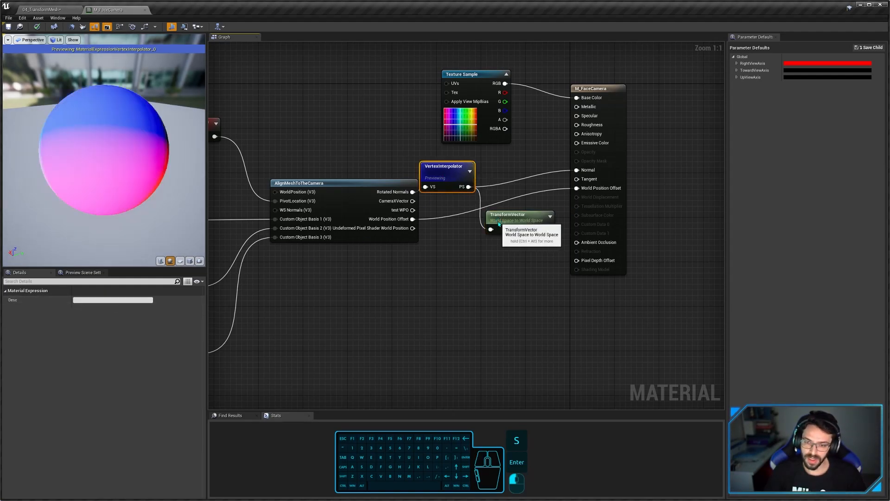
{"action": "left_click", "coordinate": [502, 222]}
{"action": "left_click", "coordinate": [90, 309]}
{"action": "left_click", "coordinate": [87, 317]}
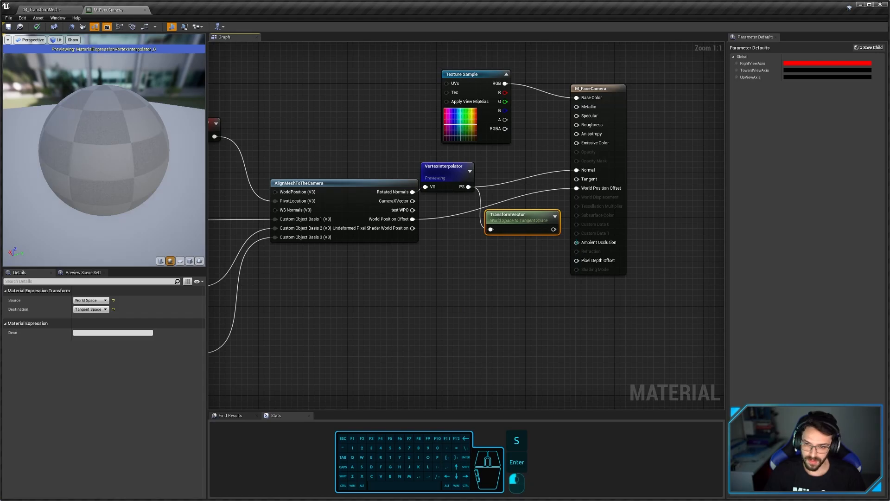
Step: Enable the Tangent Space Normal option in the M_FaceCamera result node's settings
{"action": "left_click", "coordinate": [608, 166]}
{"action": "scroll", "coordinate": [93, 394], "scroll_direction": "down", "scroll_amount": 2}
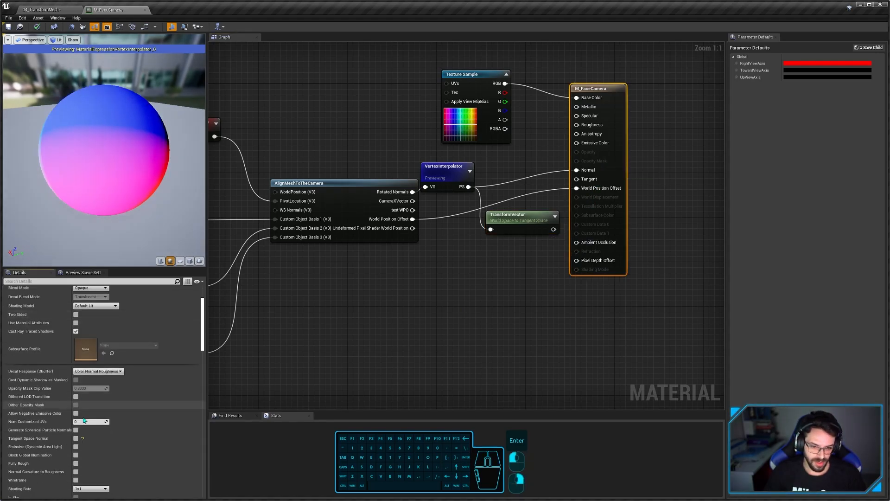
{"action": "left_click", "coordinate": [75, 438]}
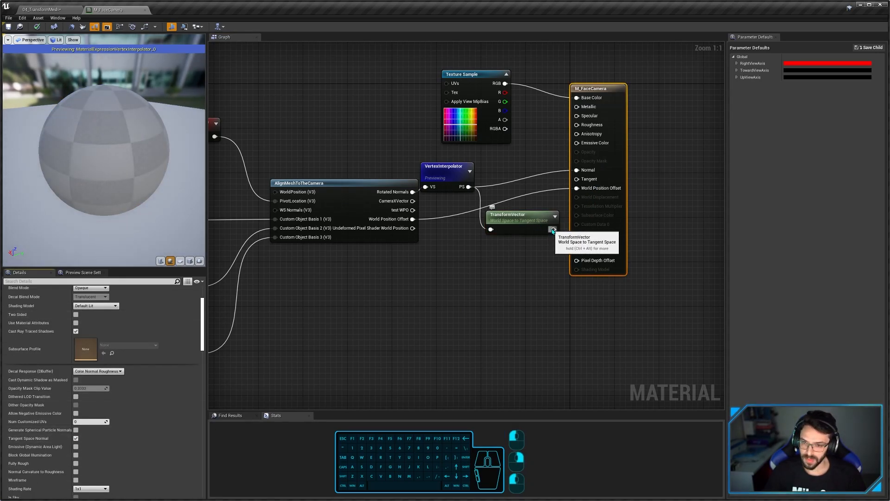
Step: Connect the TransformVector output to the material's Normal input and line the node up after the VertexInterpolator
{"action": "left_click_drag", "start_coordinate": [554, 229], "coordinate": [578, 171]}
{"action": "left_click_drag", "start_coordinate": [511, 217], "coordinate": [547, 197]}
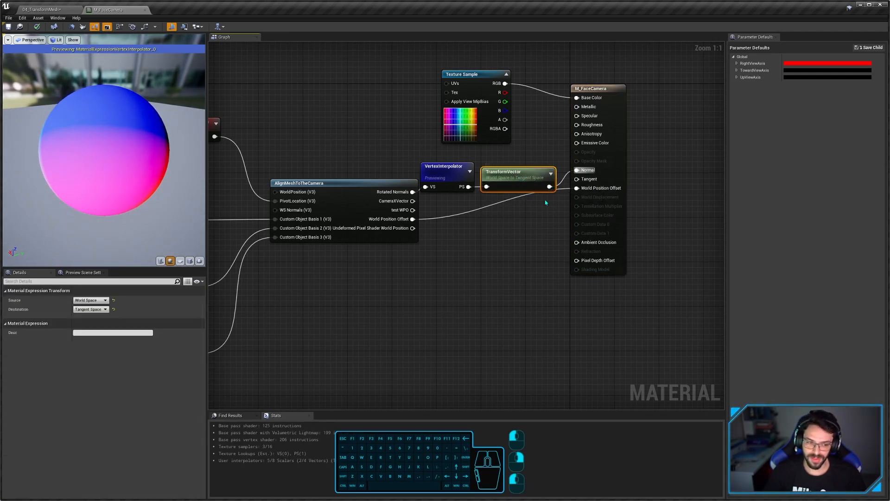
{"action": "left_click", "coordinate": [526, 232]}
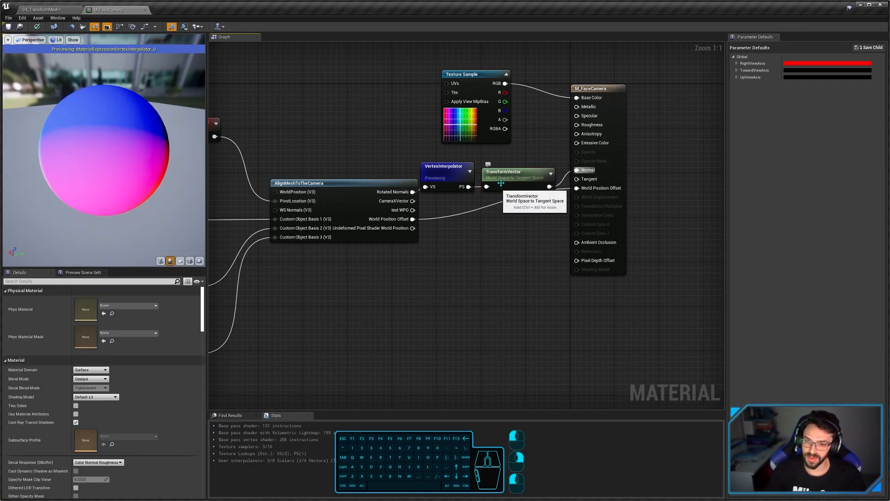
{"action": "left_click", "coordinate": [515, 179]}
{"action": "left_click", "coordinate": [507, 253]}
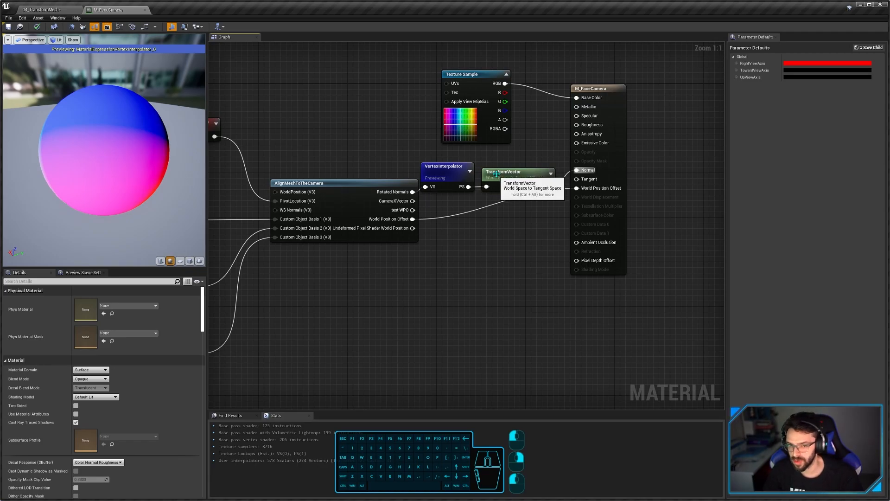
Step: Delete the TransformVector node, reconnect the VertexInterpolator's PS output to Normal and stop previewing the VertexInterpolator
{"action": "left_click", "coordinate": [514, 174]}
{"action": "key", "text": "Delete"}
{"action": "left_click_drag", "start_coordinate": [465, 187], "coordinate": [577, 170]}
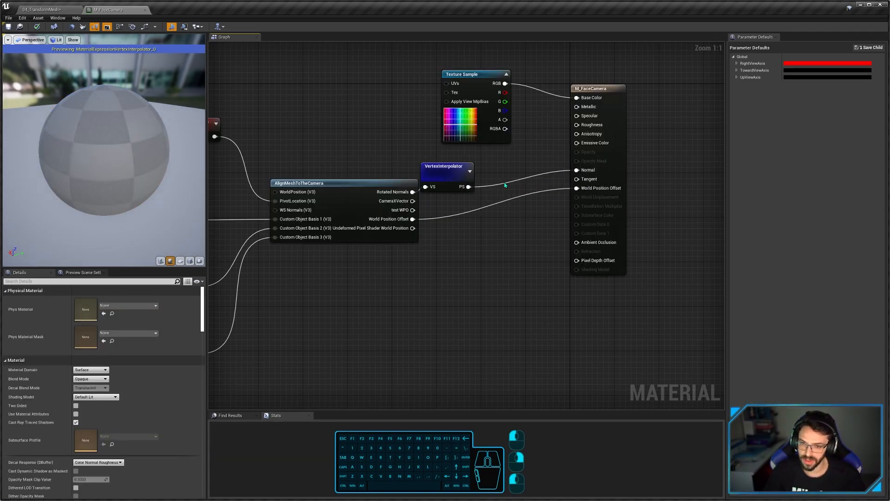
{"action": "left_click", "coordinate": [446, 171]}
{"action": "key", "text": "shift+p"}
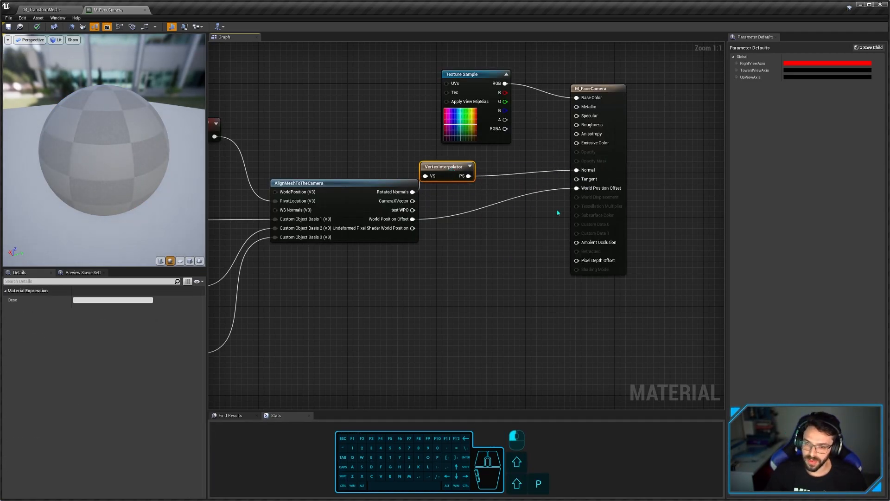
Step: Disable Tangent Space Normal in the M_FaceCamera result node's settings
{"action": "left_click", "coordinate": [603, 171]}
{"action": "scroll", "coordinate": [93, 371], "scroll_direction": "down", "scroll_amount": 5}
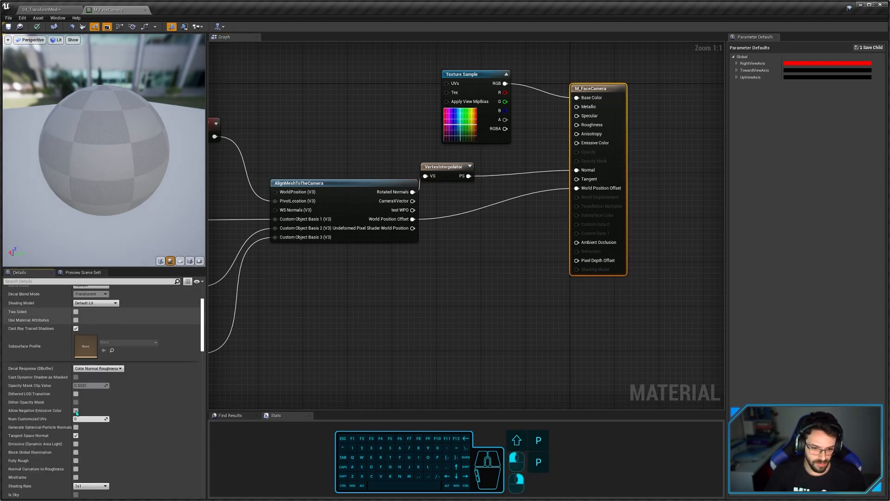
{"action": "left_click", "coordinate": [75, 436]}
Step: Align the VertexInterpolator node with the material's Normal input and save the M_FaceCamera material
{"action": "right_click_drag", "start_coordinate": [444, 261], "coordinate": [524, 298]}
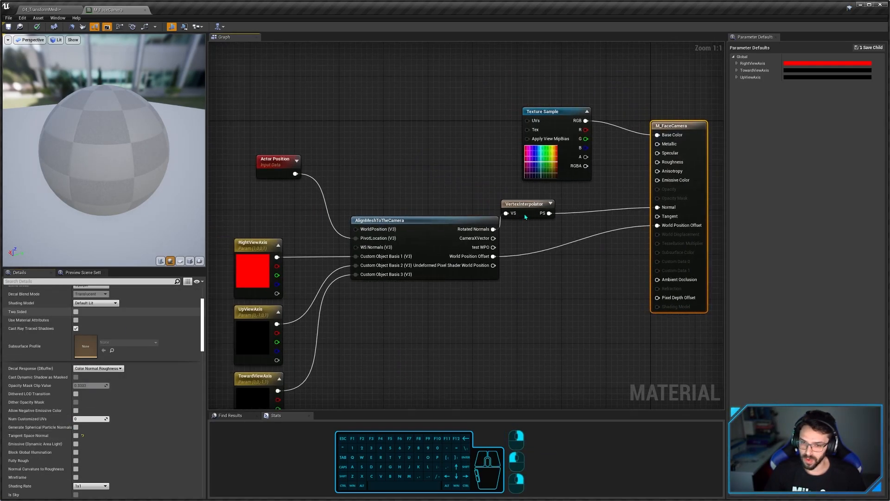
{"action": "left_click_drag", "start_coordinate": [536, 204], "coordinate": [567, 199]}
{"action": "left_click", "coordinate": [560, 287]}
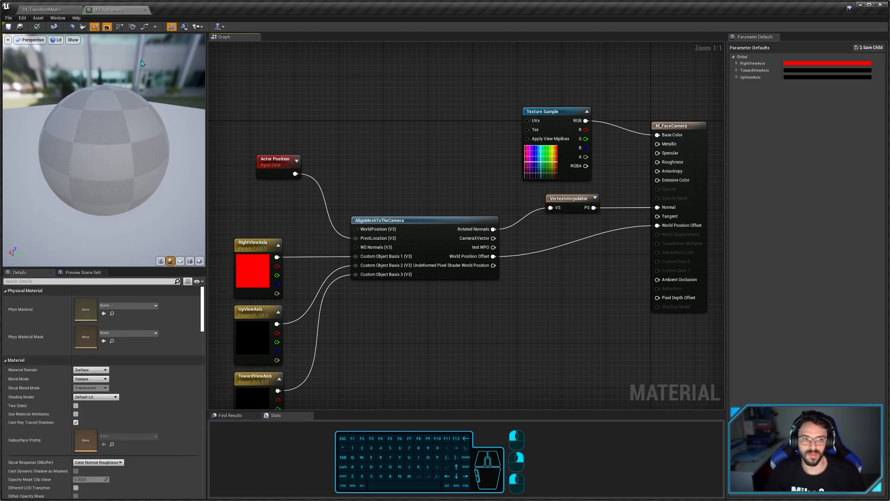
{"action": "left_click", "coordinate": [10, 30]}
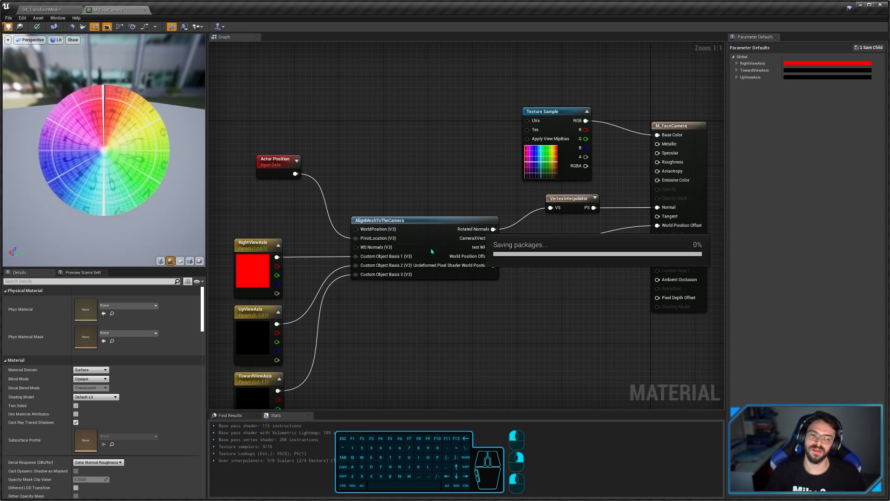
Step: Switch to the 04_TransformMesh level and examine from several angles how Plane2 faces the camera
{"action": "left_click", "coordinate": [51, 10]}
{"action": "key", "text": "s"}
{"action": "key", "text": "q"}
{"action": "right_click_drag", "start_coordinate": [389, 286], "coordinate": [396, 213]}
{"action": "key", "text": "q"}
{"action": "key", "text": "s"}
{"action": "key", "text": "w"}
{"action": "key", "text": "a"}
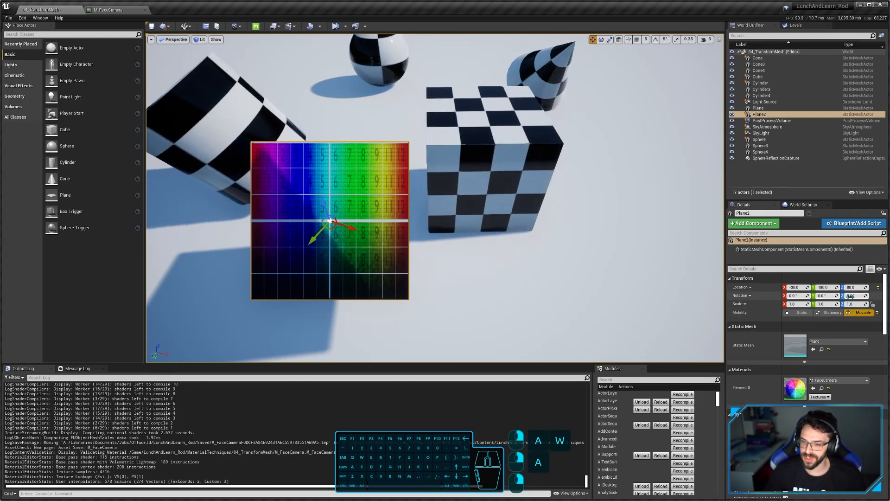
Step: Rotate Plane2 about its Z axis and inspect its orientation from different camera positions
{"action": "key", "text": "e"}
{"action": "left_click_drag", "start_coordinate": [326, 248], "coordinate": [406, 281]}
{"action": "key", "text": "d"}
{"action": "key", "text": "w"}
{"action": "mouse_move", "coordinate": [406, 282]}
{"action": "right_mouse_down"}
{"action": "mouse_move", "coordinate": [396, 266]}
{"action": "mouse_move", "coordinate": [417, 241]}
{"action": "mouse_move", "coordinate": [405, 264]}
{"action": "right_mouse_up"}
{"action": "key", "text": "q"}
{"action": "key", "text": "s"}
{"action": "key", "text": "a"}
{"action": "key", "text": "s"}
{"action": "key", "text": "e"}
{"action": "key", "text": "a"}
{"action": "key", "text": "d"}
{"action": "mouse_move", "coordinate": [479, 282]}
{"action": "right_mouse_down"}
{"action": "mouse_move", "coordinate": [473, 306]}
{"action": "mouse_move", "coordinate": [487, 297]}
{"action": "right_mouse_up"}
{"action": "key", "text": "w"}
{"action": "key", "text": "e"}
{"action": "key", "text": "w"}
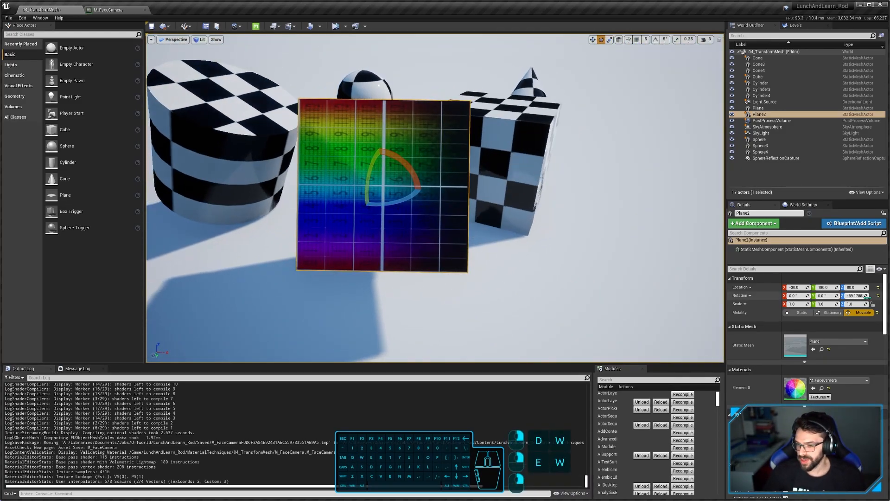
Step: Reset Plane2's rotation to 0° on all axes and view it again among the checkered meshes
{"action": "left_click", "coordinate": [878, 295]}
{"action": "right_click_drag", "start_coordinate": [557, 301], "coordinate": [519, 299]}
{"action": "key", "text": "d"}
{"action": "key", "text": "s"}
{"action": "key", "text": "d"}
{"action": "key", "text": "s"}
{"action": "right_click_drag", "start_coordinate": [429, 184], "coordinate": [403, 203]}
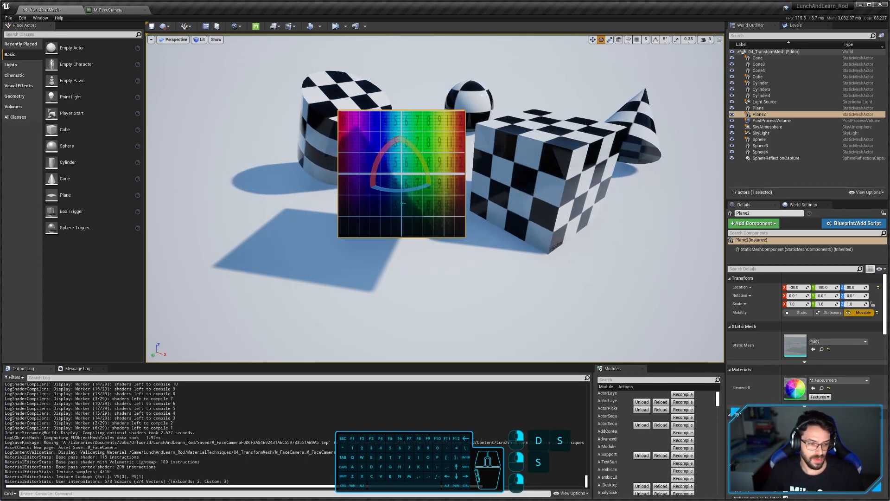
{"action": "right_click_drag", "start_coordinate": [402, 203], "coordinate": [402, 203]}
Step: In M_FaceCamera, move RightViewAxis, UpViewAxis and TowardViewAxis away from AlignMeshToTheCamera and space them evenly in a column
{"action": "left_click", "coordinate": [108, 10]}
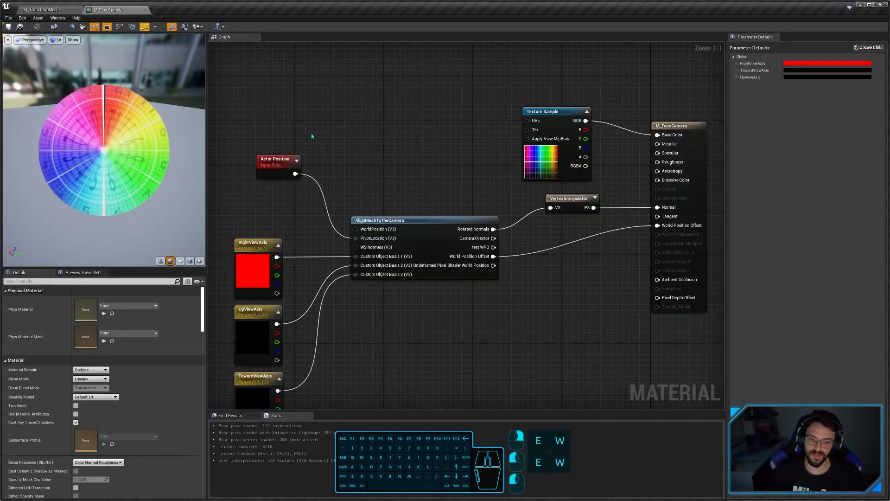
{"action": "right_click_drag", "start_coordinate": [369, 316], "coordinate": [441, 260]}
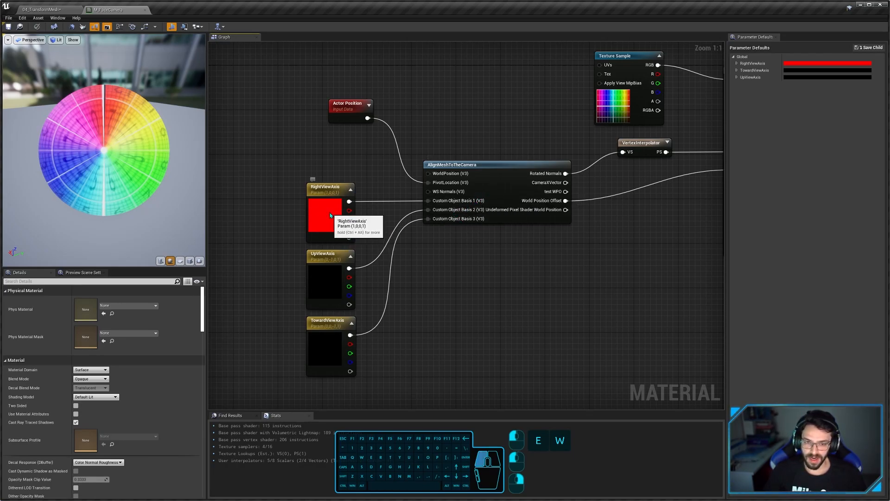
{"action": "left_click_drag", "start_coordinate": [330, 215], "coordinate": [247, 215]}
{"action": "left_click_drag", "start_coordinate": [233, 286], "coordinate": [237, 287]}
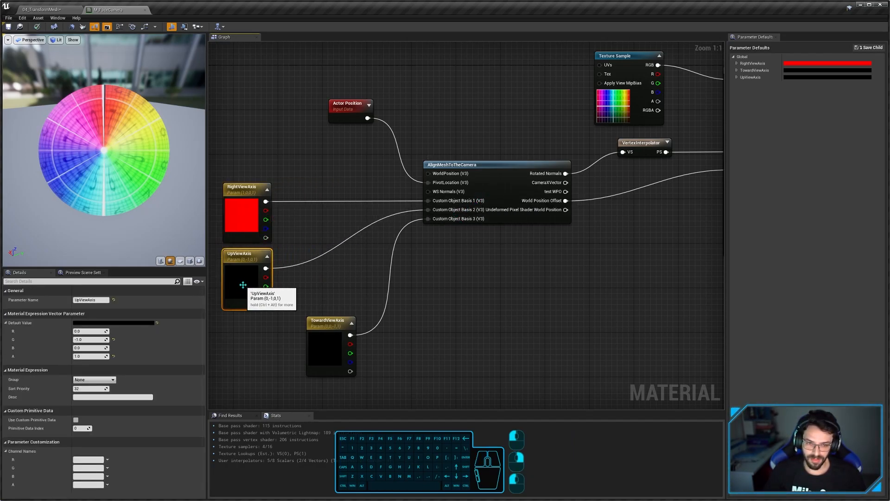
{"action": "left_click_drag", "start_coordinate": [319, 349], "coordinate": [244, 352]}
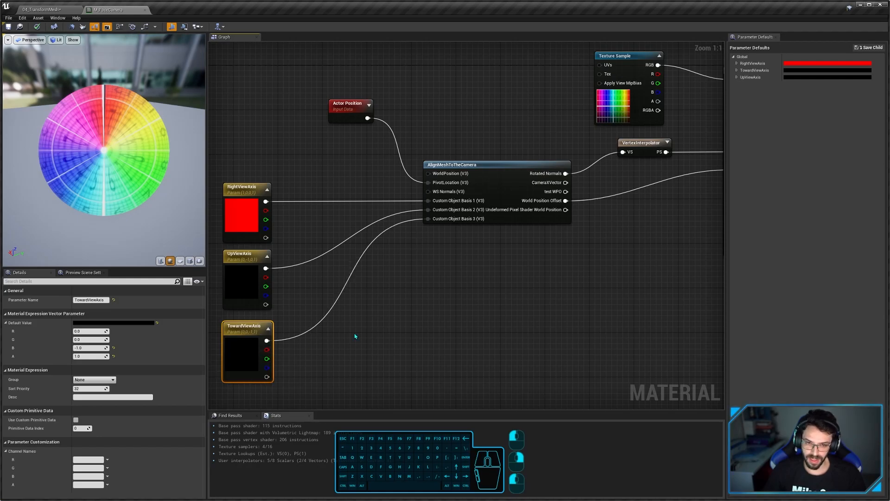
{"action": "left_click", "coordinate": [357, 336]}
{"action": "right_click_drag", "start_coordinate": [361, 311], "coordinate": [419, 313]}
{"action": "left_click_drag", "start_coordinate": [302, 229], "coordinate": [306, 335]}
{"action": "left_click_drag", "start_coordinate": [309, 294], "coordinate": [309, 300]}
{"action": "left_click", "coordinate": [379, 217]}
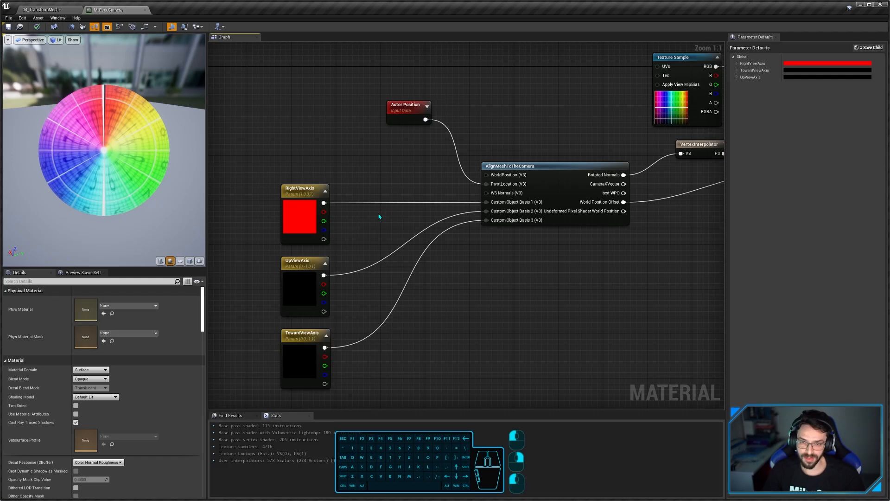
Step: Add a TransformVector node fed by RightViewAxis and place it beside that parameter
{"action": "left_click_drag", "start_coordinate": [324, 202], "coordinate": [356, 191]}
{"action": "type", "text": "trans"}
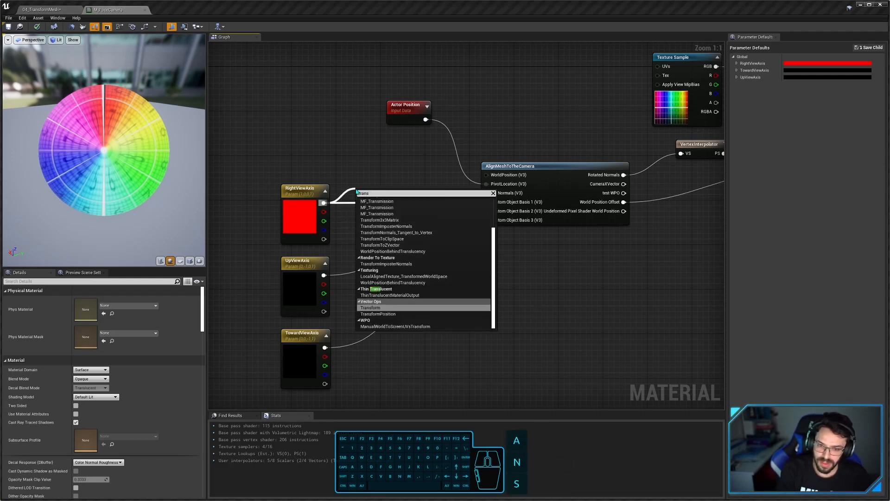
{"action": "key", "text": "Return"}
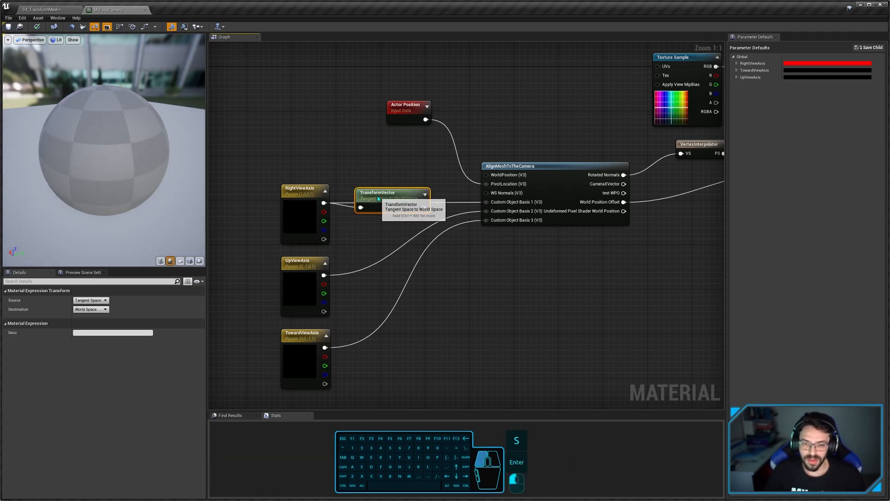
{"action": "left_click", "coordinate": [307, 210]}
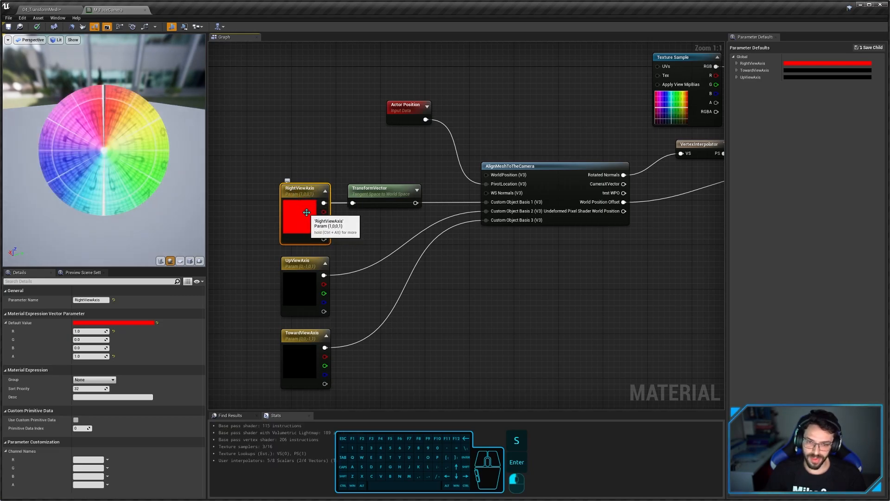
Step: Set the TransformVector to convert from Local Space to World Space and connect it to Custom Object Basis 1
{"action": "left_click", "coordinate": [371, 193]}
{"action": "left_click", "coordinate": [98, 300]}
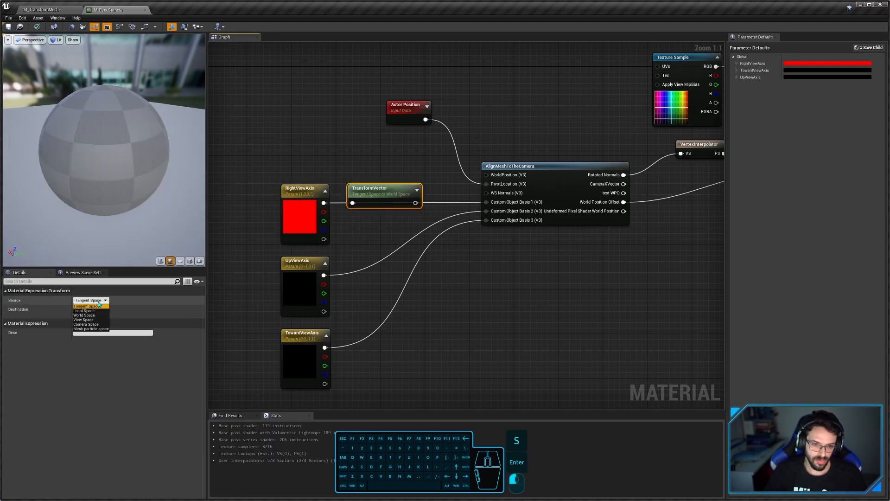
{"action": "left_click", "coordinate": [92, 311]}
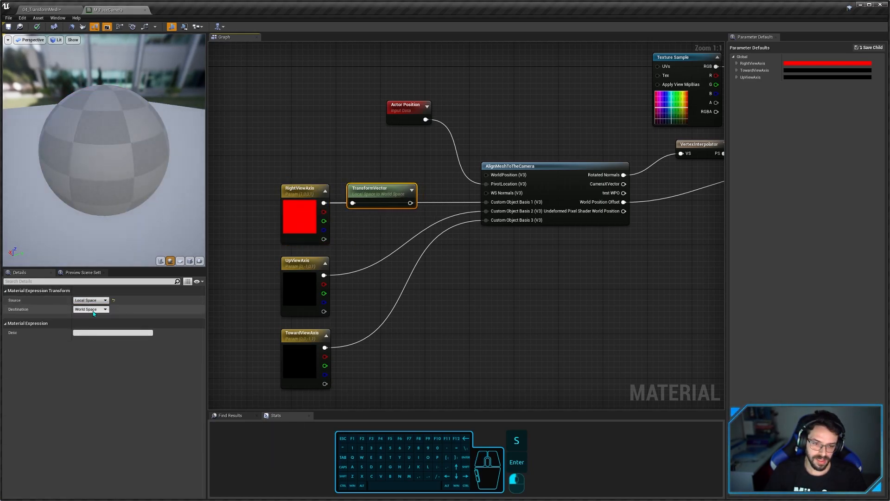
{"action": "left_click", "coordinate": [90, 325]}
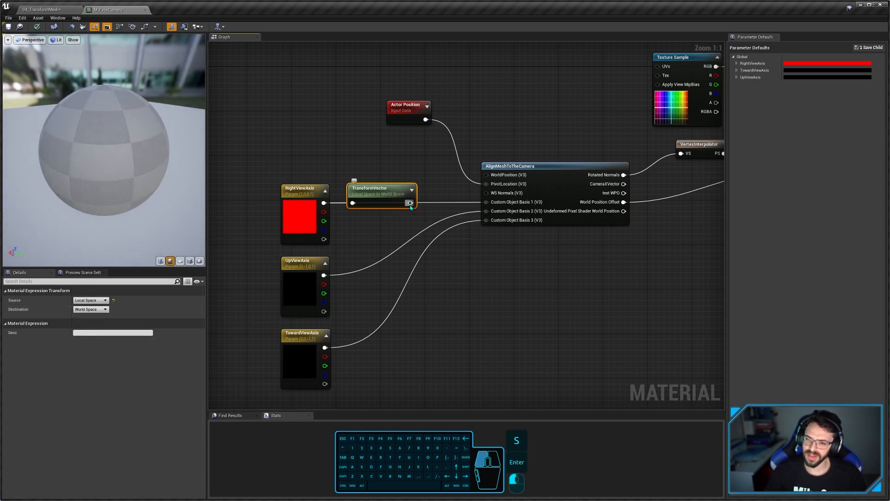
Step: Duplicate the TransformVector node and wire the copy between UpViewAxis and Custom Object Basis 2
{"action": "key", "text": "ctrl+w"}
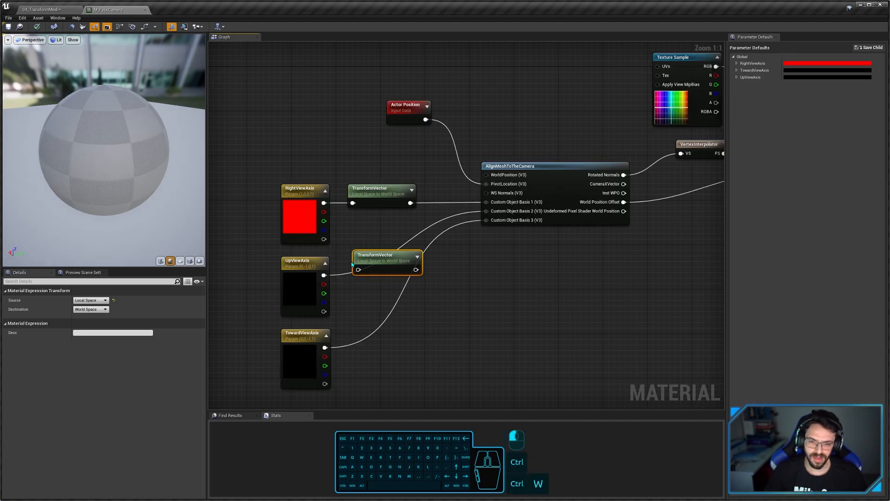
{"action": "left_click_drag", "start_coordinate": [352, 264], "coordinate": [347, 270]}
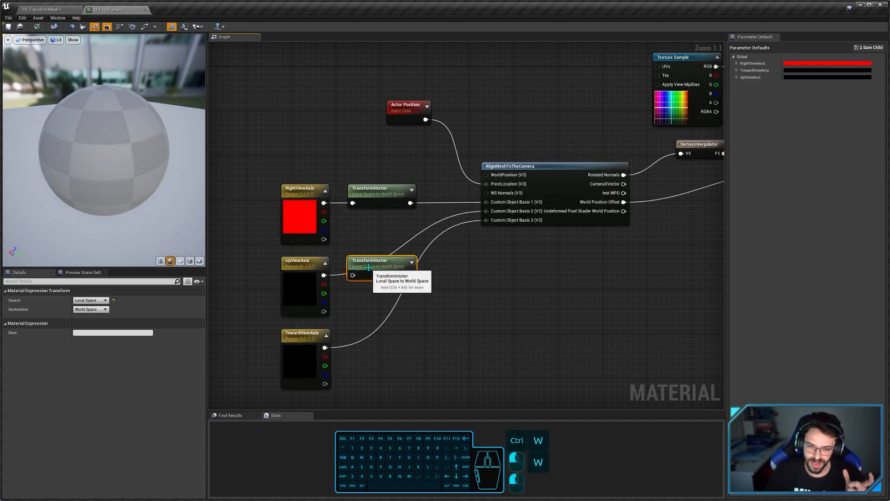
{"action": "left_click_drag", "start_coordinate": [410, 275], "coordinate": [486, 220]}
Step: Duplicate the TransformVector node again and wire it between TowardViewAxis and Custom Object Basis 3
{"action": "key", "text": "ctrl+w"}
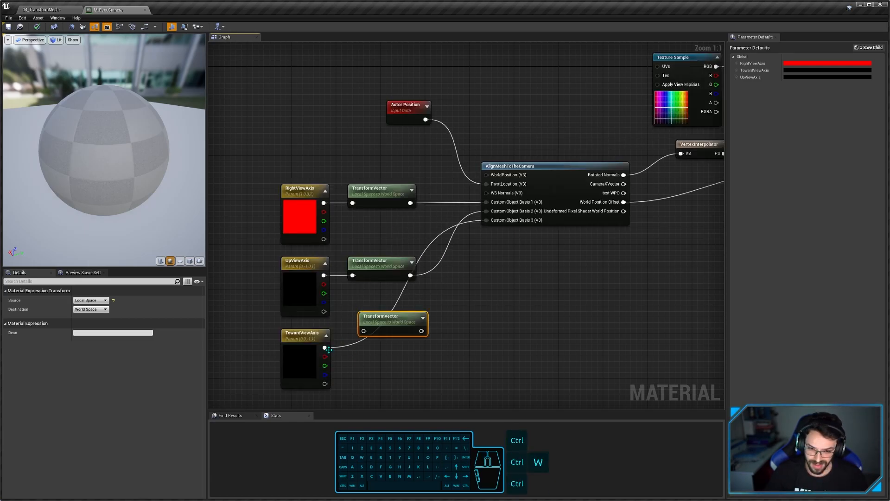
{"action": "left_click_drag", "start_coordinate": [325, 347], "coordinate": [491, 224]}
{"action": "left_click", "coordinate": [496, 316]}
{"action": "right_click_drag", "start_coordinate": [474, 264], "coordinate": [484, 241]}
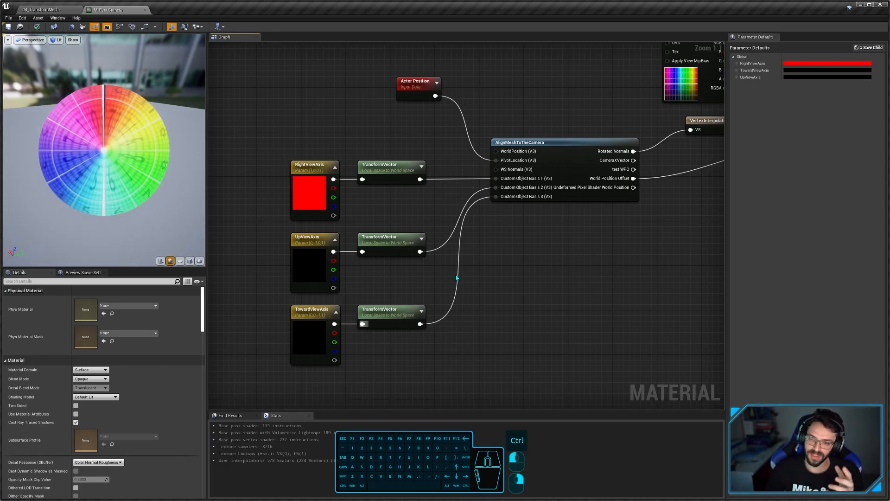
Step: Save the M_FaceCamera material and return to the 04_TransformMesh level
{"action": "left_click", "coordinate": [576, 146]}
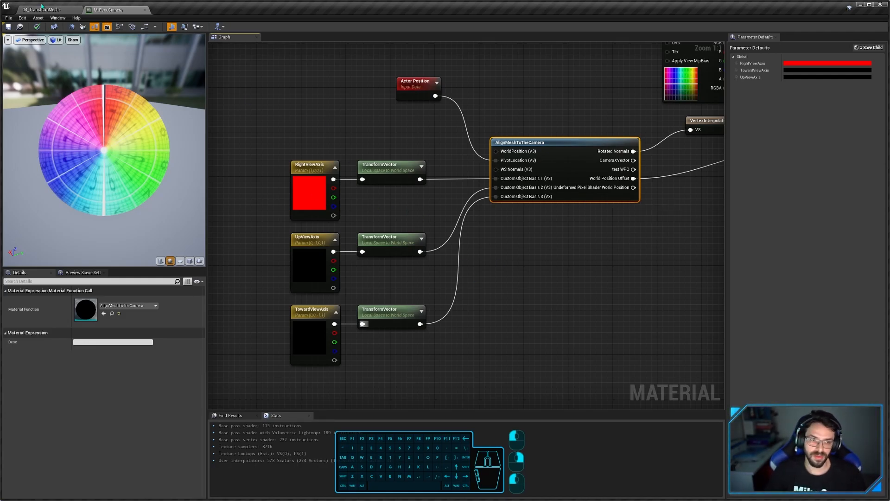
{"action": "left_click", "coordinate": [8, 28]}
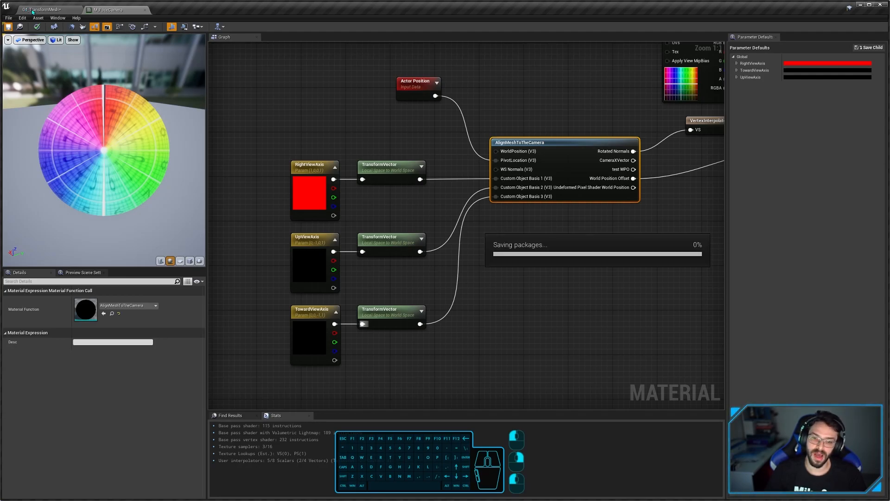
{"action": "left_click", "coordinate": [32, 11]}
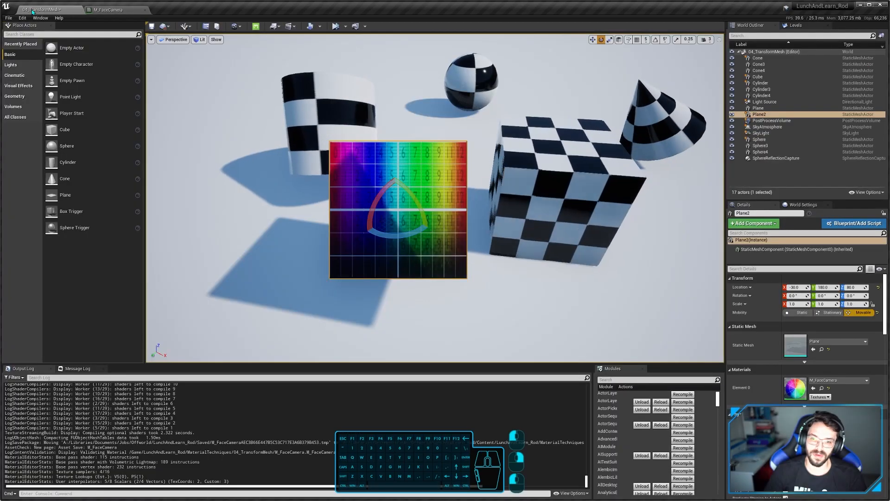
Step: Rotate Plane2 about several axes, checking from different camera positions that it keeps facing the camera
{"action": "left_click_drag", "start_coordinate": [400, 236], "coordinate": [447, 221]}
{"action": "left_click_drag", "start_coordinate": [423, 191], "coordinate": [409, 218]}
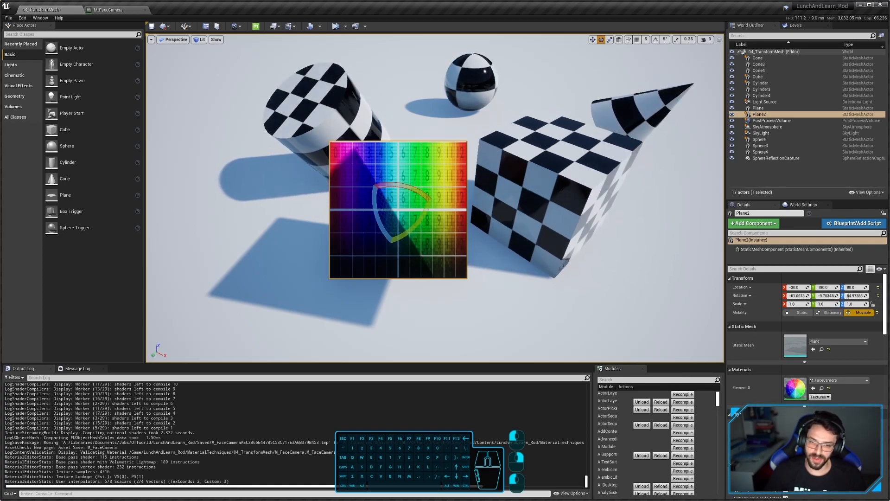
{"action": "left_click_drag", "start_coordinate": [435, 197], "coordinate": [399, 186]}
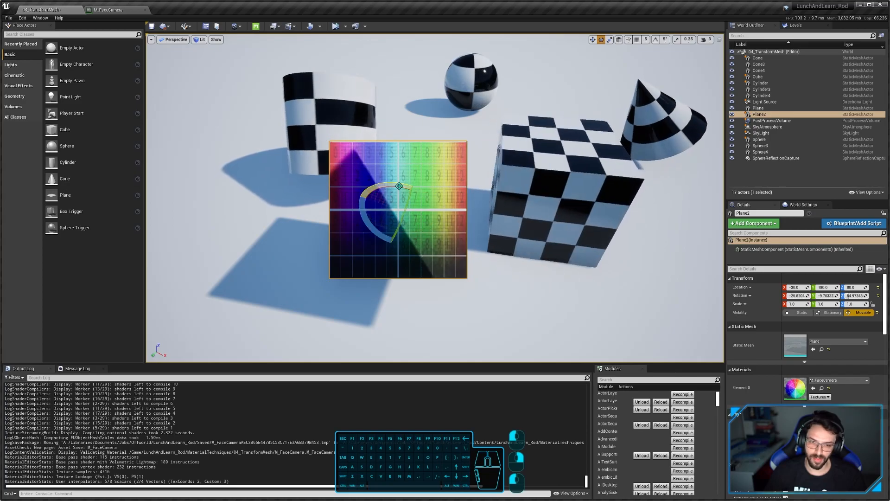
{"action": "right_click_drag", "start_coordinate": [424, 269], "coordinate": [357, 255]}
{"action": "key", "text": "w"}
{"action": "key", "text": "d"}
{"action": "key", "text": "a"}
{"action": "left_click_drag", "start_coordinate": [433, 178], "coordinate": [438, 183]}
{"action": "left_click_drag", "start_coordinate": [381, 207], "coordinate": [420, 216]}
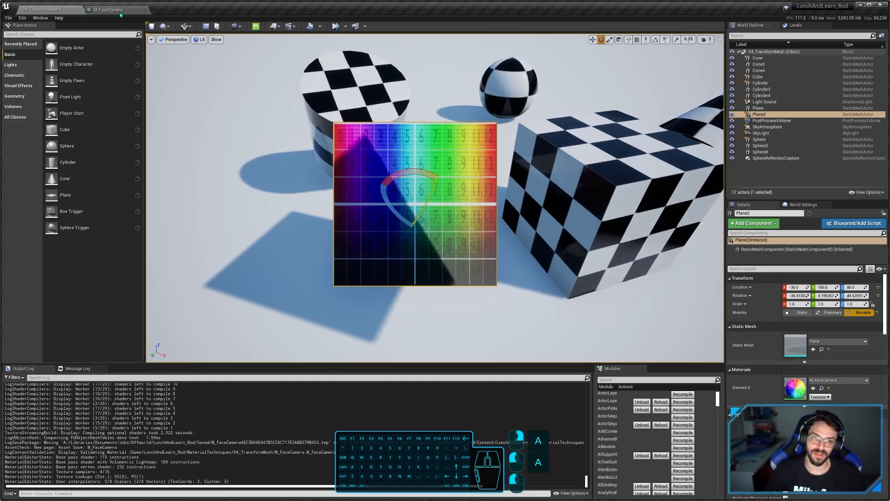
Step: Reopen the M_FaceCamera material and reposition the Actor Position node to clear space above the RightViewAxis parameter
{"action": "left_click", "coordinate": [118, 10]}
{"action": "right_click_drag", "start_coordinate": [395, 126], "coordinate": [404, 168]}
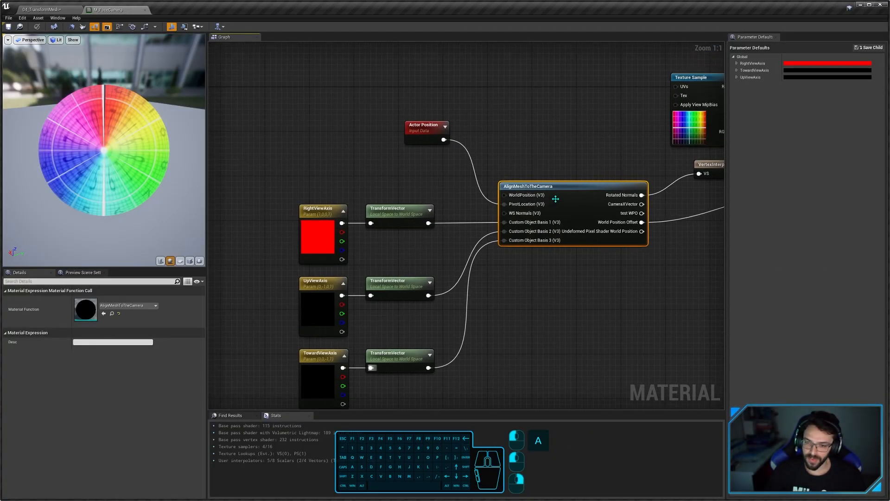
{"action": "left_click_drag", "start_coordinate": [421, 144], "coordinate": [308, 134]}
{"action": "left_click", "coordinate": [345, 179]}
{"action": "right_click_drag", "start_coordinate": [386, 173], "coordinate": [377, 145]}
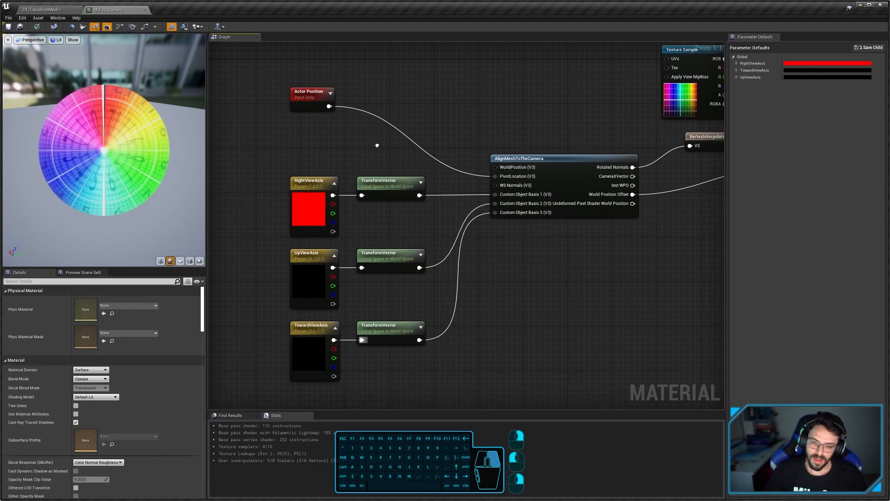
{"action": "left_click_drag", "start_coordinate": [310, 103], "coordinate": [311, 114]}
{"action": "left_click", "coordinate": [317, 138]}
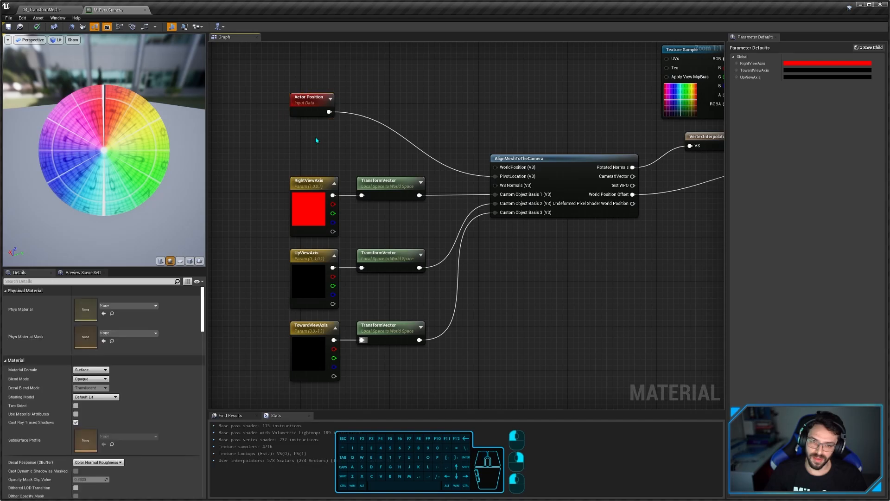
{"action": "right_click_drag", "start_coordinate": [317, 138], "coordinate": [317, 153]}
{"action": "left_click", "coordinate": [310, 127]}
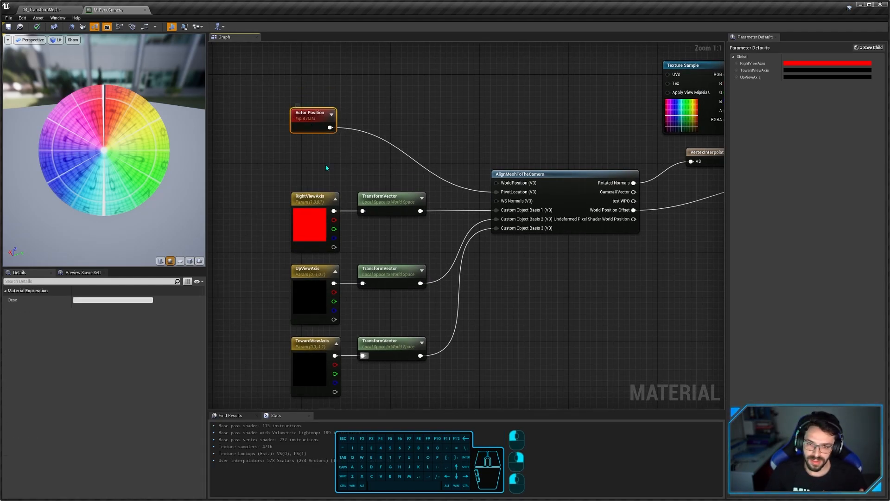
{"action": "left_click_drag", "start_coordinate": [304, 120], "coordinate": [414, 122]}
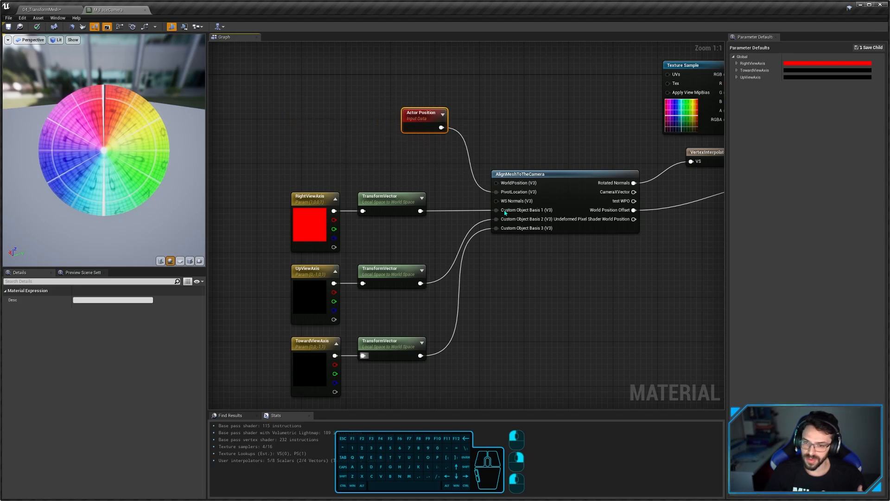
Step: Add a VertexNormalWS node and place it directly above the RightViewAxis parameter
{"action": "right_click", "coordinate": [339, 161]}
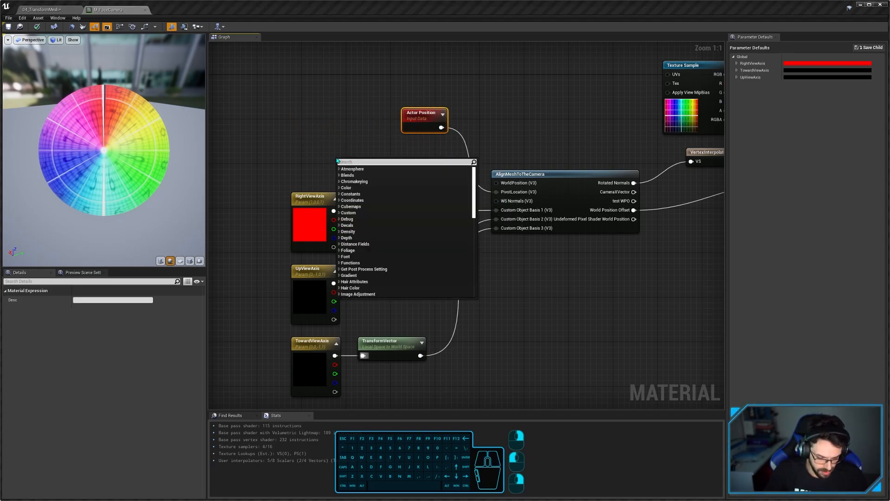
{"action": "type", "text": "vertex"}
{"action": "key", "text": "Down"}
{"action": "key", "text": "Return"}
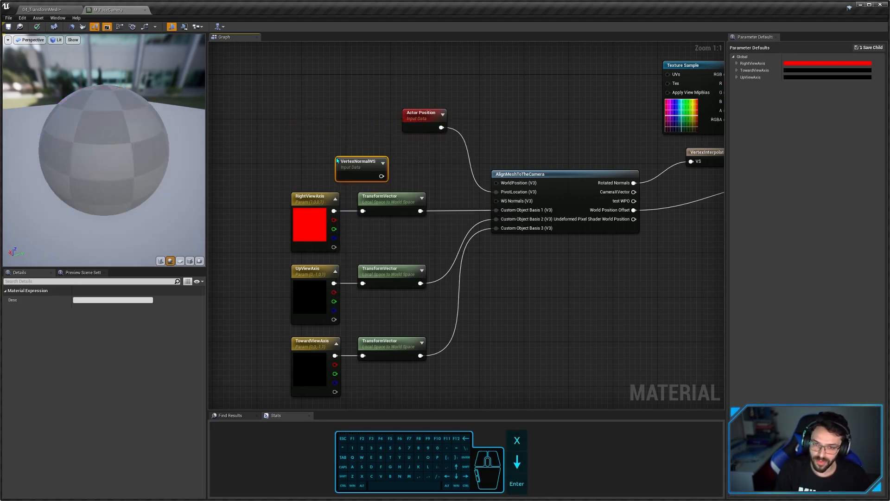
{"action": "left_click_drag", "start_coordinate": [351, 167], "coordinate": [311, 157]}
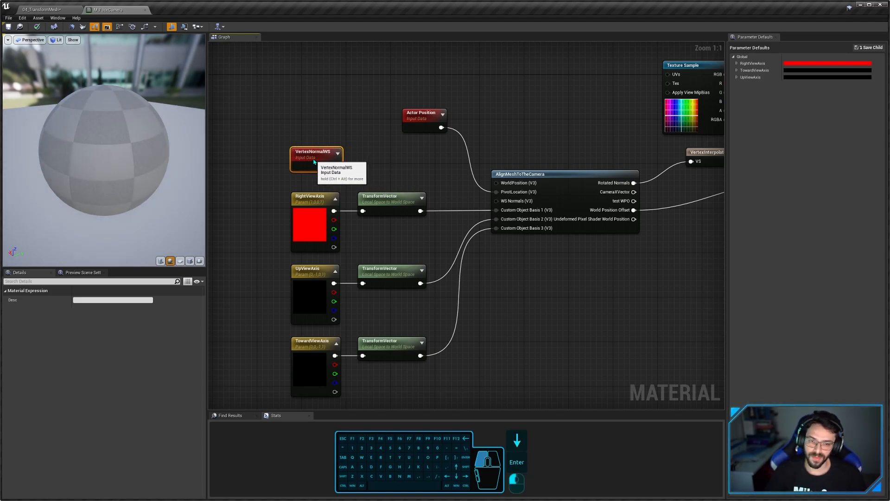
{"action": "left_click", "coordinate": [354, 166]}
{"action": "mouse_move", "coordinate": [353, 166]}
{"action": "right_mouse_down"}
{"action": "mouse_move", "coordinate": [346, 145]}
{"action": "mouse_move", "coordinate": [362, 167]}
{"action": "right_mouse_up"}
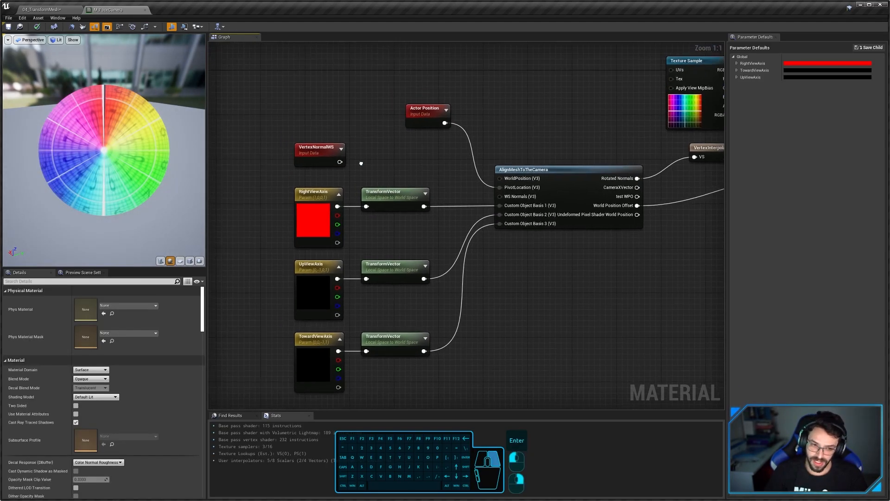
Step: Duplicate a TransformVector node beside VertexNormalWS and wire VertexNormalWS into the copy
{"action": "left_click", "coordinate": [386, 186]}
{"action": "key", "text": "ctrl+w"}
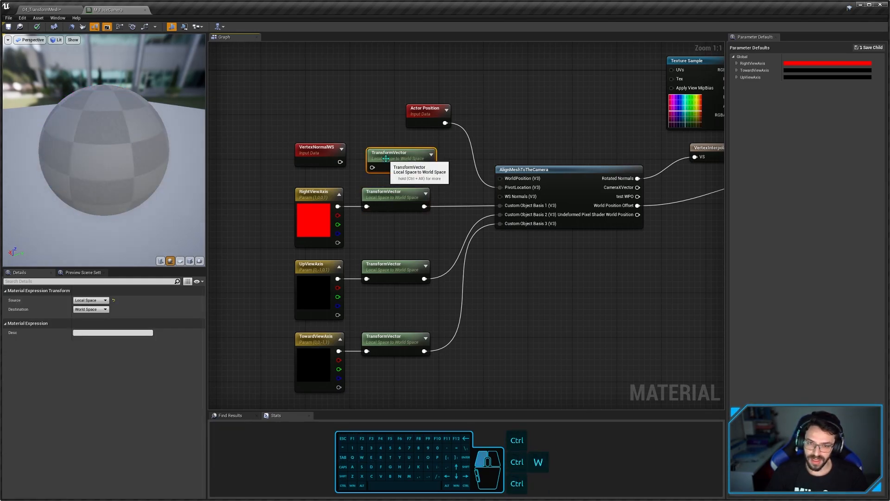
{"action": "left_click", "coordinate": [326, 198]}
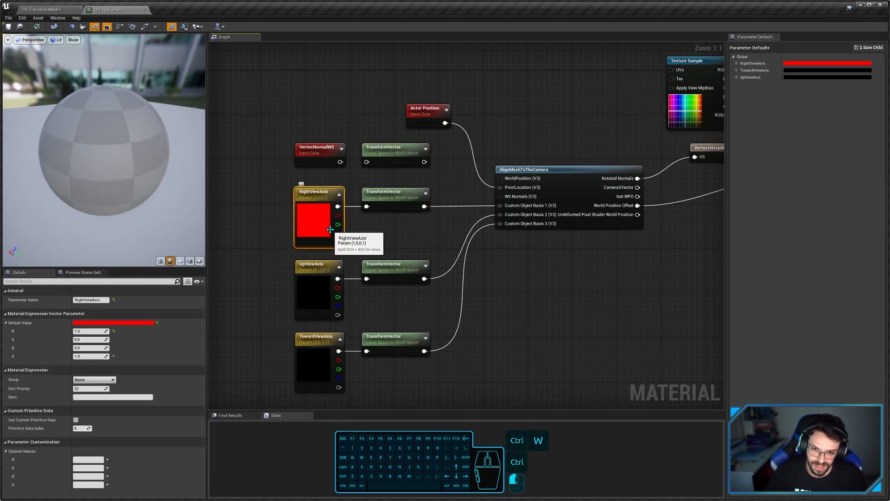
{"action": "left_click", "coordinate": [379, 201]}
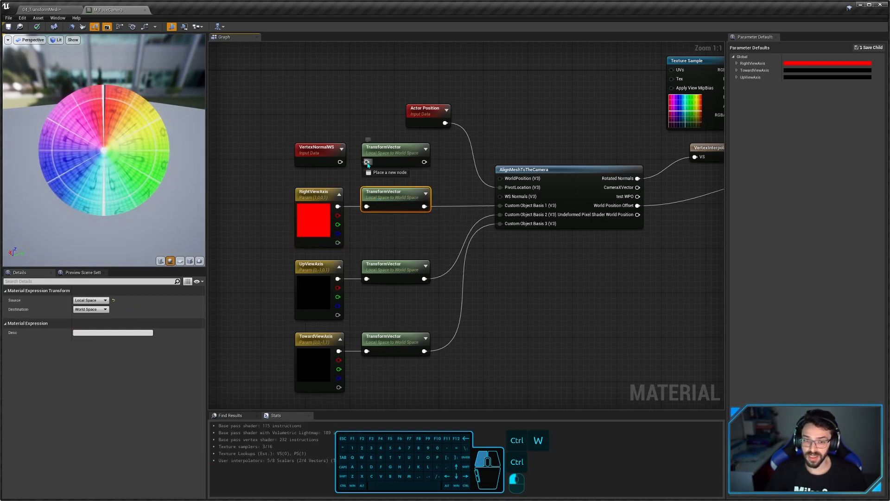
{"action": "left_click_drag", "start_coordinate": [340, 165], "coordinate": [340, 162]}
{"action": "left_click", "coordinate": [326, 163]}
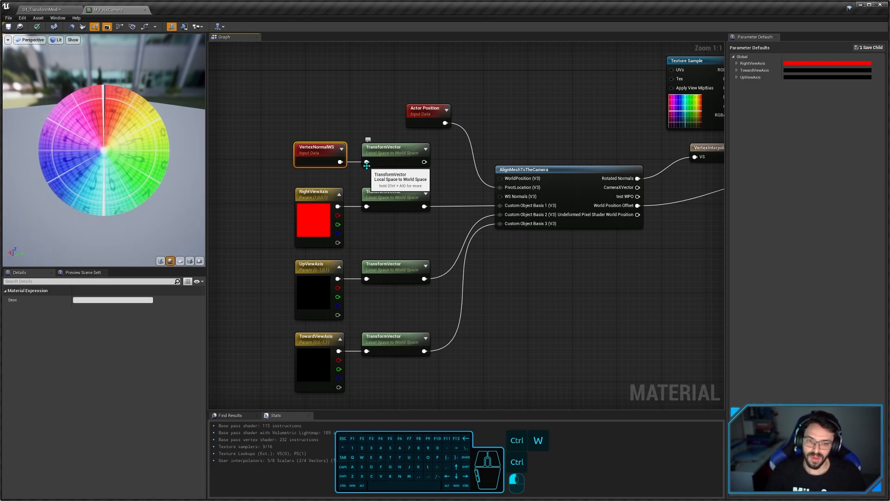
Step: Set the new TransformVector to convert from World Space to Local Space and wire it into WS Normals of AlignMeshToTheCamera
{"action": "left_click", "coordinate": [379, 162]}
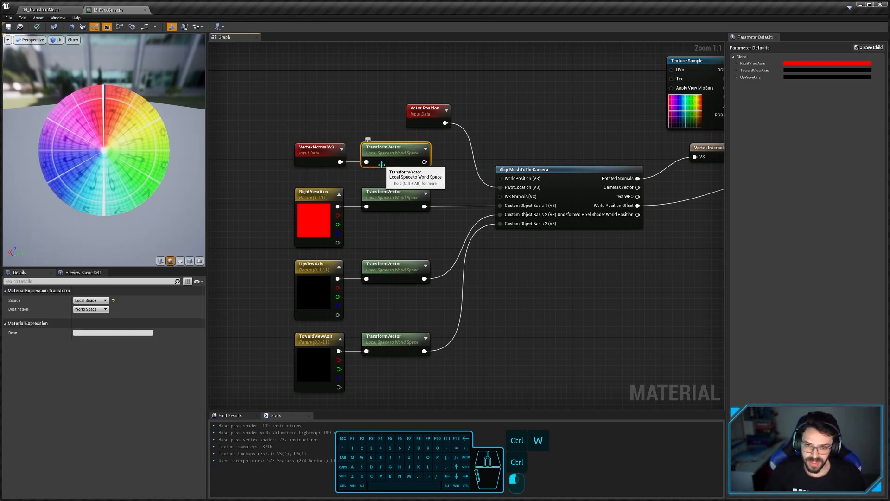
{"action": "left_click", "coordinate": [88, 300]}
{"action": "left_click", "coordinate": [88, 316]}
{"action": "left_click", "coordinate": [89, 310]}
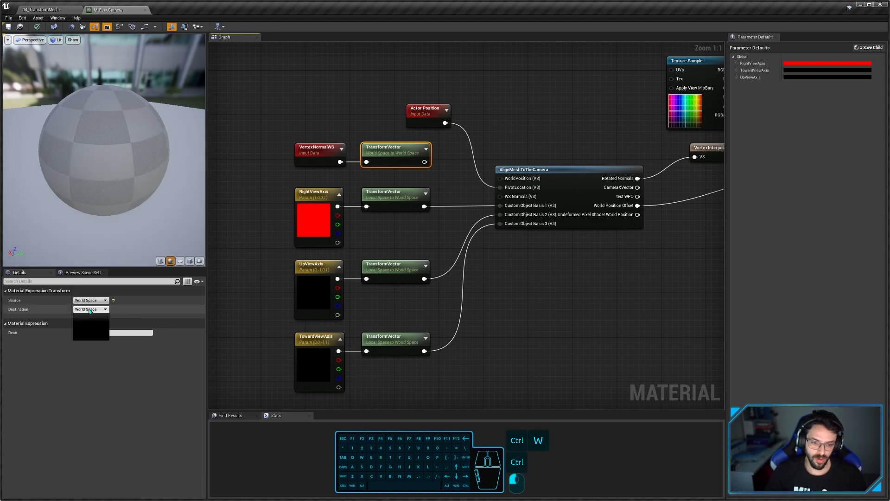
{"action": "left_click", "coordinate": [88, 317]}
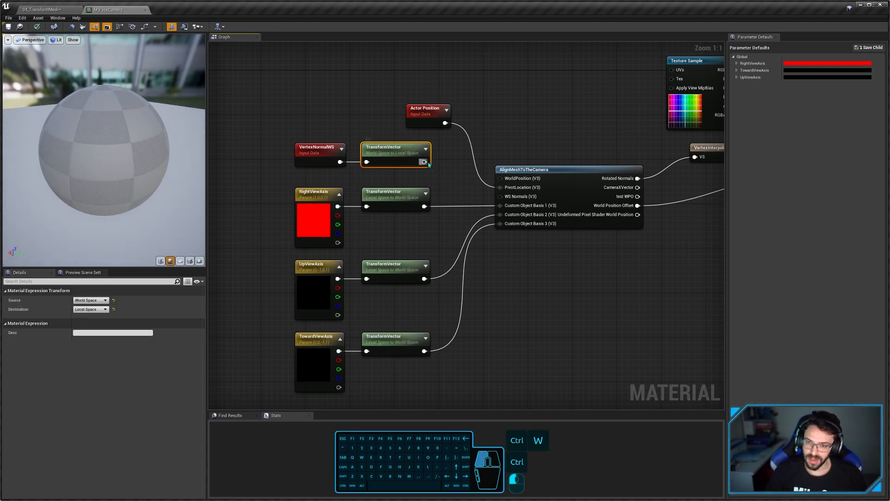
{"action": "left_click_drag", "start_coordinate": [424, 162], "coordinate": [503, 198]}
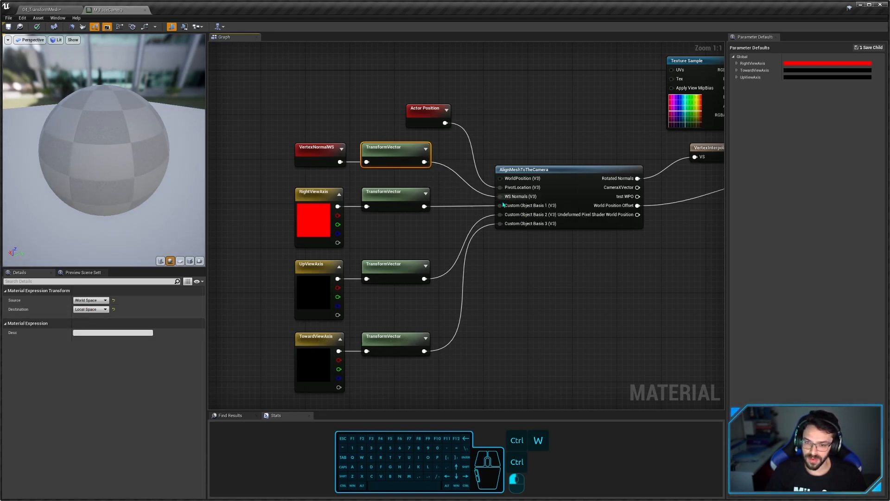
{"action": "left_click", "coordinate": [559, 205]}
{"action": "scroll", "coordinate": [524, 280], "scroll_direction": "down", "scroll_amount": 1}
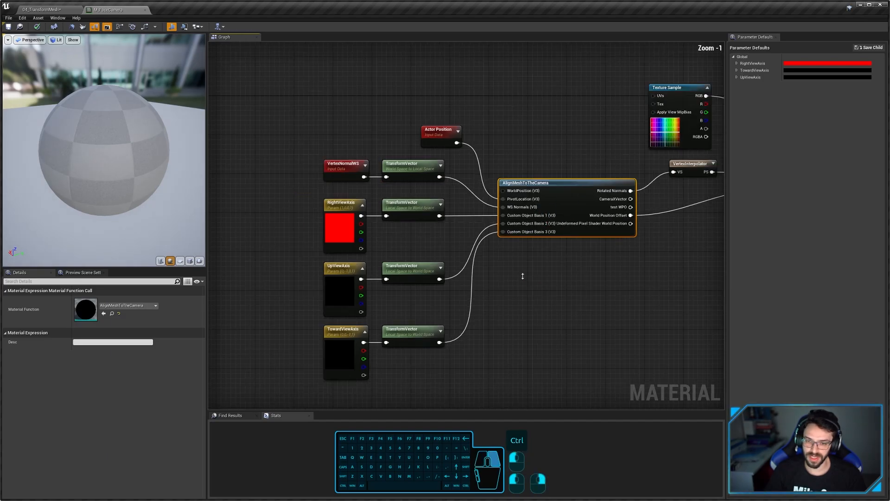
{"action": "left_click", "coordinate": [413, 204]}
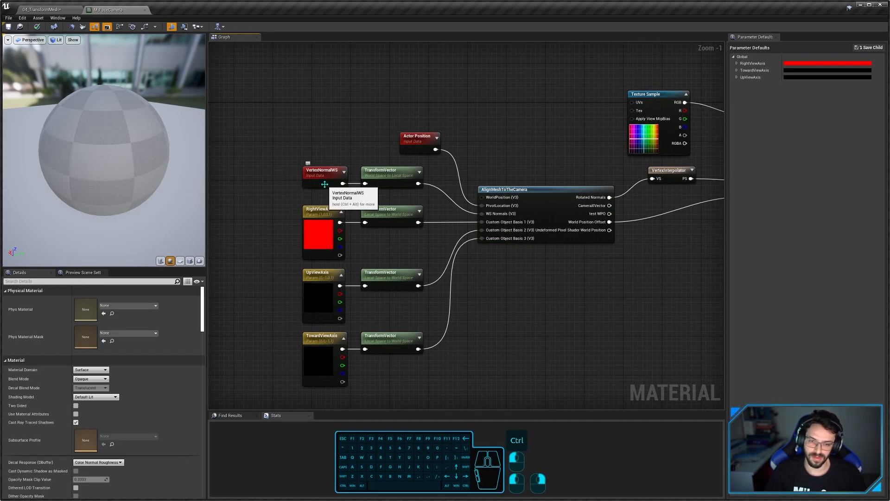
Step: Save the M_FaceCamera material and rotate Plane2 about several axes in the 04_TransformMesh level to check its shading
{"action": "left_click", "coordinate": [8, 26]}
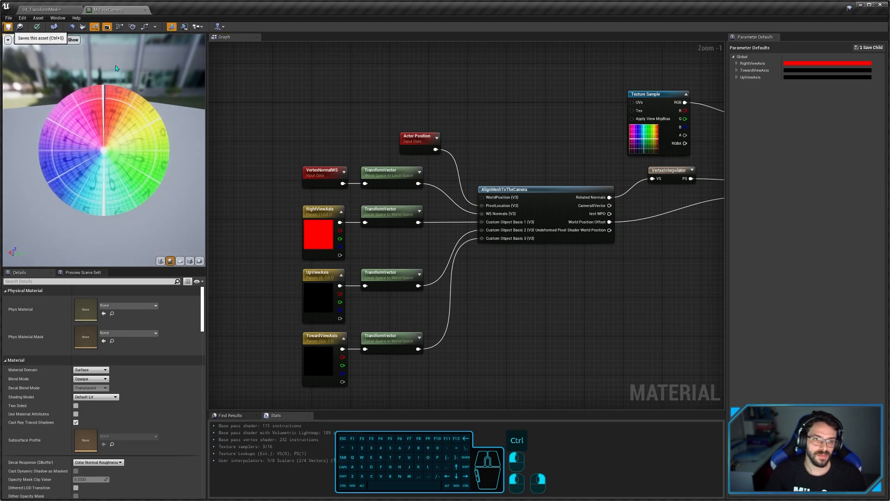
{"action": "left_click", "coordinate": [60, 10]}
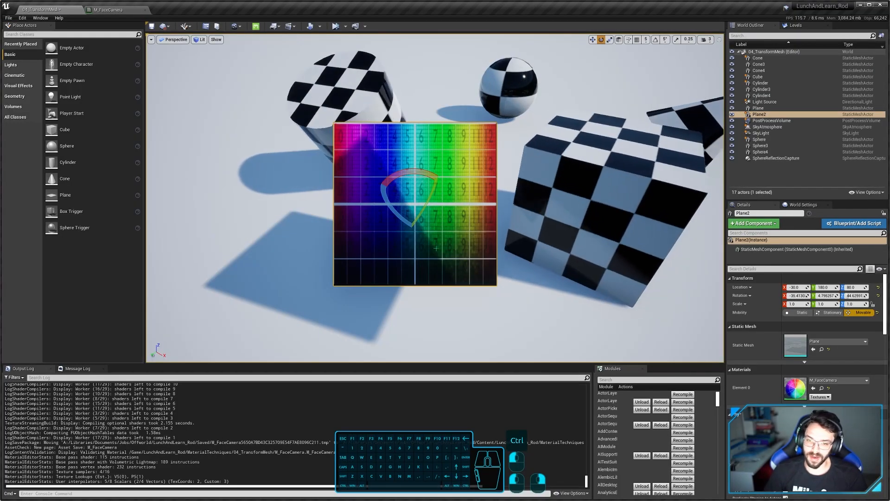
{"action": "key", "text": "w"}
{"action": "right_click_drag", "start_coordinate": [436, 249], "coordinate": [438, 230]}
{"action": "key", "text": "q"}
{"action": "key", "text": "s"}
{"action": "key", "text": "q"}
{"action": "left_click_drag", "start_coordinate": [419, 127], "coordinate": [449, 123]}
{"action": "key", "text": "e"}
{"action": "right_click_drag", "start_coordinate": [449, 123], "coordinate": [449, 124]}
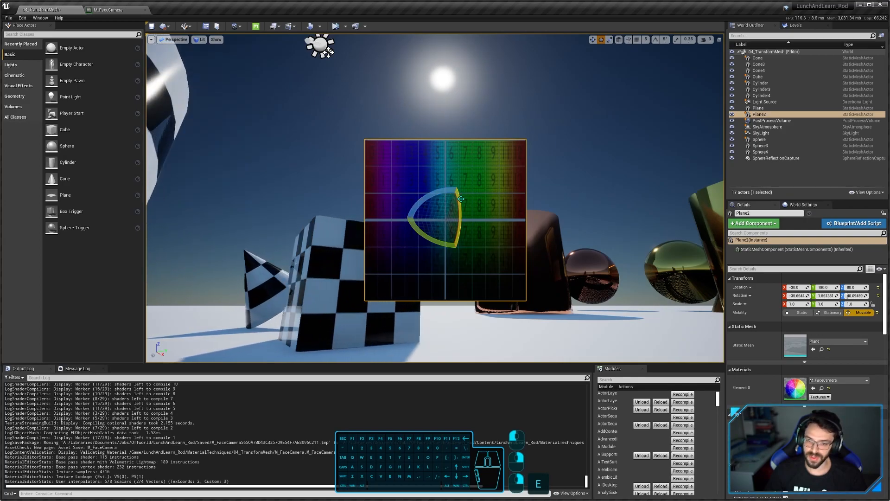
{"action": "left_click_drag", "start_coordinate": [460, 198], "coordinate": [457, 185]}
{"action": "mouse_move", "coordinate": [433, 248]}
{"action": "left_mouse_down"}
{"action": "mouse_move", "coordinate": [453, 252]}
{"action": "mouse_move", "coordinate": [433, 248]}
{"action": "left_mouse_up"}
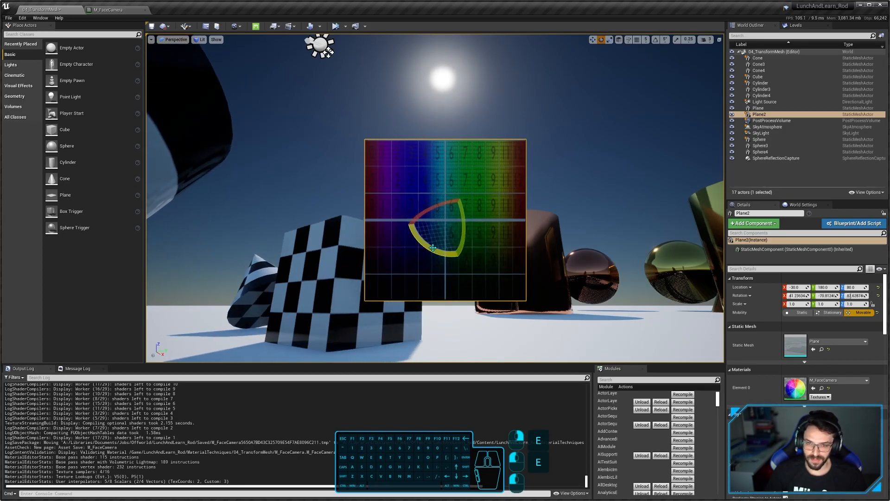
Step: Examine Plane2's lighting and alignment to the camera from several viewpoints around the scene
{"action": "key", "text": "d"}
{"action": "right_click_drag", "start_coordinate": [433, 248], "coordinate": [403, 241]}
{"action": "key", "text": "w"}
{"action": "key", "text": "s"}
{"action": "key", "text": "a"}
{"action": "key", "text": "s"}
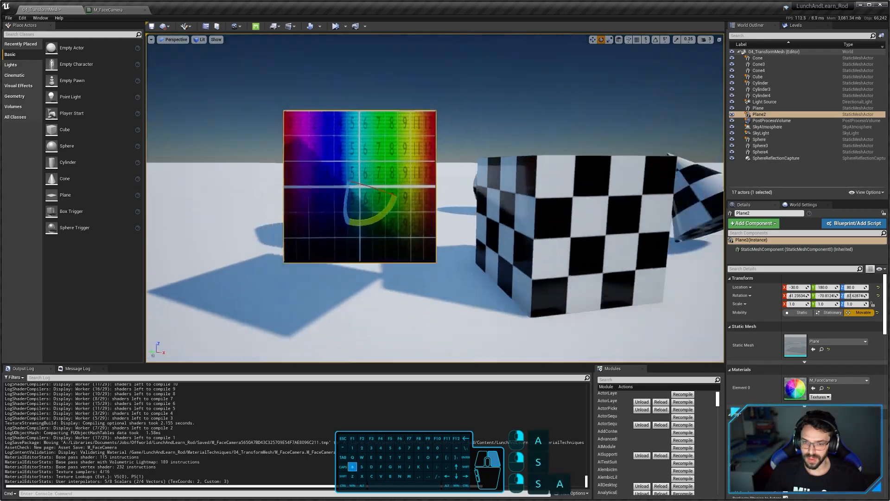
{"action": "key", "text": "w"}
{"action": "key", "text": "e"}
{"action": "mouse_move", "coordinate": [488, 200]}
{"action": "right_mouse_down"}
{"action": "mouse_move", "coordinate": [524, 192]}
{"action": "mouse_move", "coordinate": [483, 232]}
{"action": "mouse_move", "coordinate": [487, 199]}
{"action": "mouse_move", "coordinate": [497, 208]}
{"action": "right_mouse_up"}
{"action": "key", "text": "s"}
{"action": "key", "text": "d"}
{"action": "key", "text": "d"}
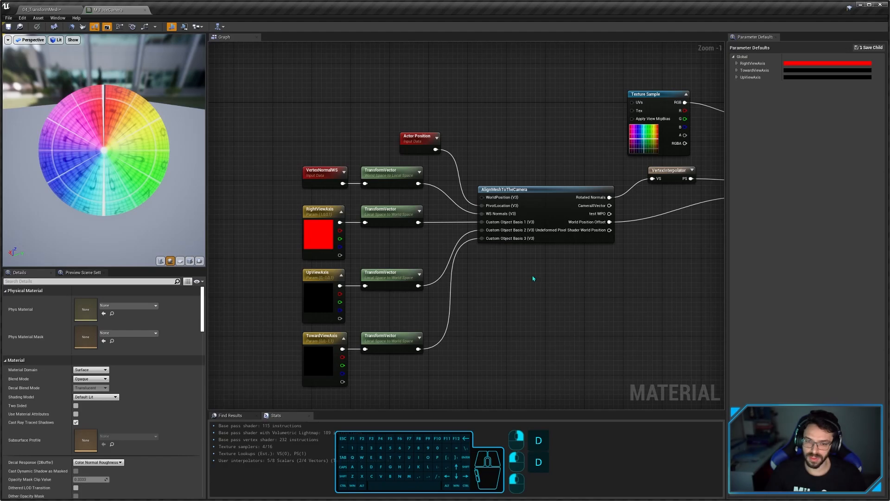
Step: Place a basic Cone in the 04_TransformMesh level beside the rainbow-textured plane
{"action": "left_click", "coordinate": [37, 14]}
{"action": "right_click_drag", "start_coordinate": [368, 280], "coordinate": [401, 285]}
{"action": "key", "text": "s"}
{"action": "key", "text": "a"}
{"action": "key", "text": "w"}
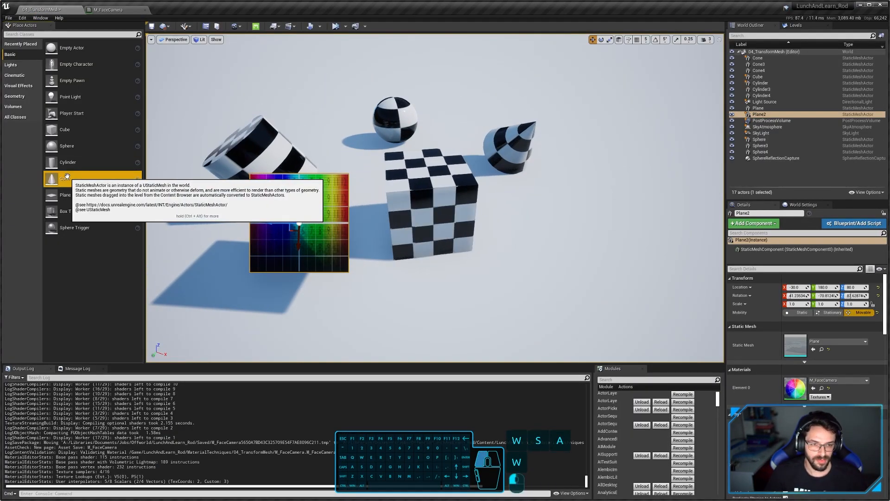
{"action": "left_click_drag", "start_coordinate": [65, 178], "coordinate": [489, 227]}
Step: Rotate the new cone about several axes so it sits tilted in the scene, keeping it selected
{"action": "key", "text": "e"}
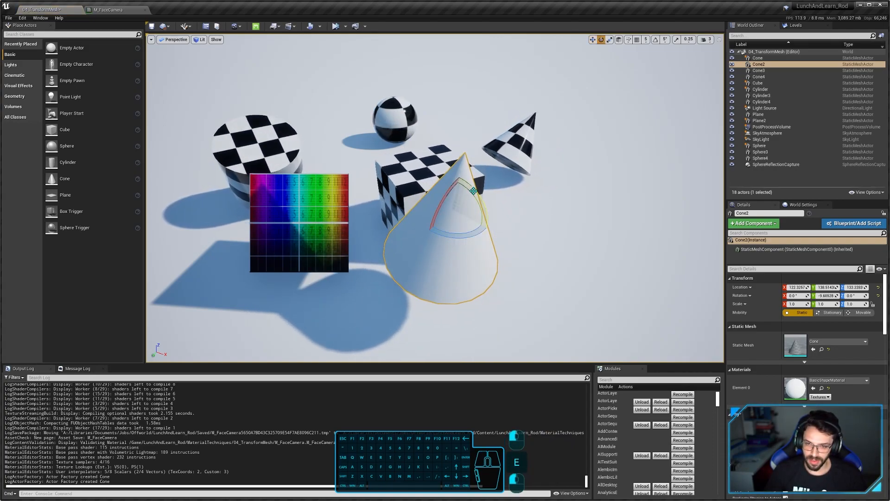
{"action": "left_click_drag", "start_coordinate": [473, 190], "coordinate": [490, 220]}
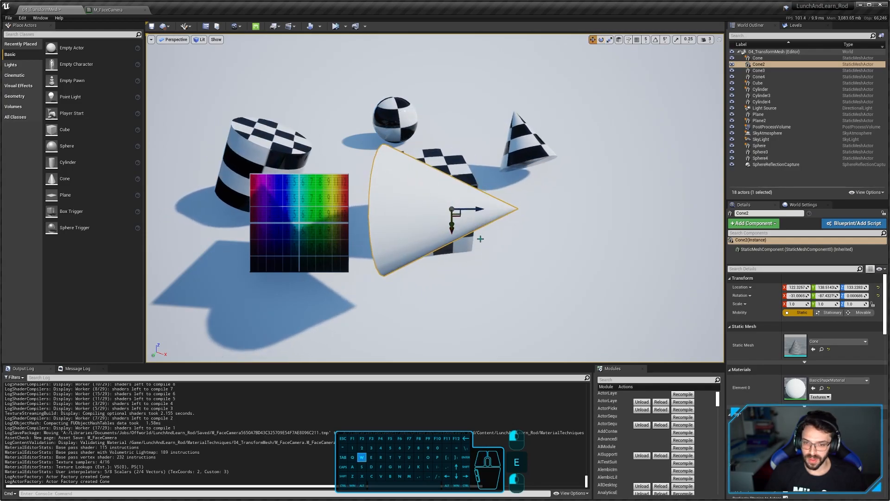
{"action": "key", "text": "e"}
{"action": "left_click_drag", "start_coordinate": [486, 206], "coordinate": [475, 264]}
{"action": "key", "text": "w"}
{"action": "right_click_drag", "start_coordinate": [475, 266], "coordinate": [475, 267]}
{"action": "key", "text": "d"}
{"action": "right_click_drag", "start_coordinate": [442, 223], "coordinate": [442, 223]}
{"action": "key", "text": "a"}
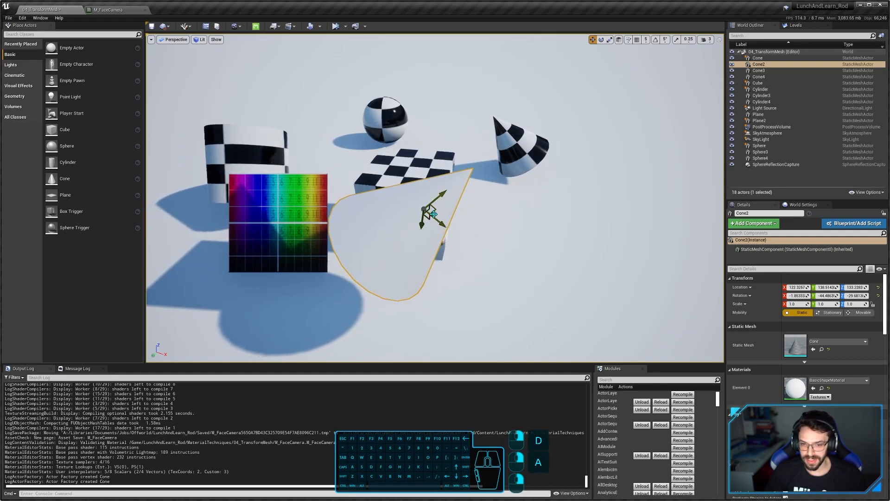
{"action": "right_click", "coordinate": [432, 238]}
{"action": "left_click", "coordinate": [405, 246]}
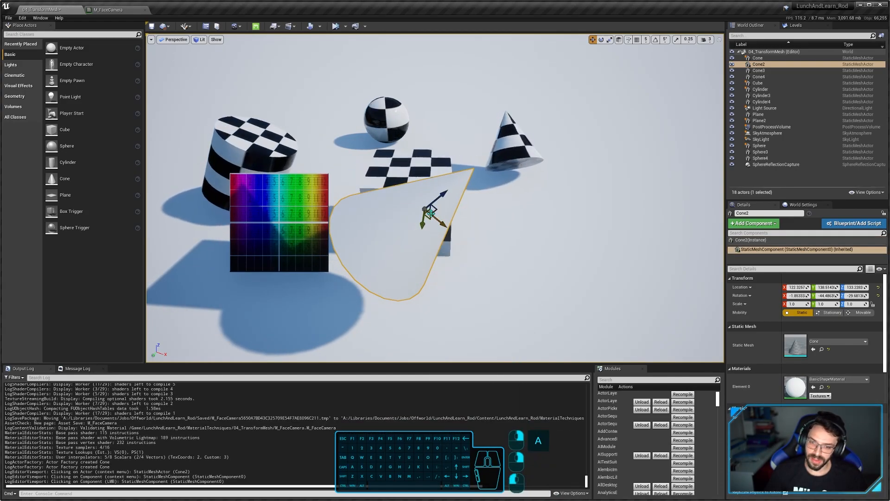
Step: Create a material instance of M_FaceCamera named MI_FaceCamera and open it for editing
{"action": "left_click", "coordinate": [114, 10]}
{"action": "right_click_drag", "start_coordinate": [520, 285], "coordinate": [465, 256]}
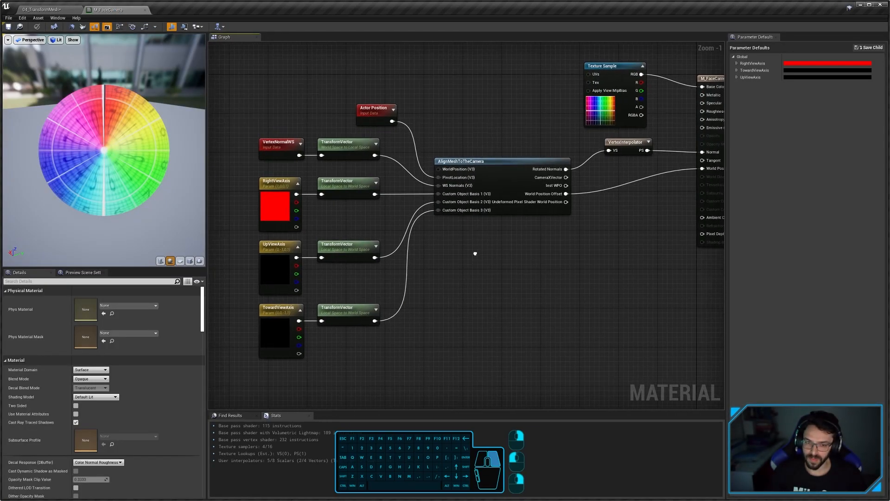
{"action": "left_click", "coordinate": [56, 11]}
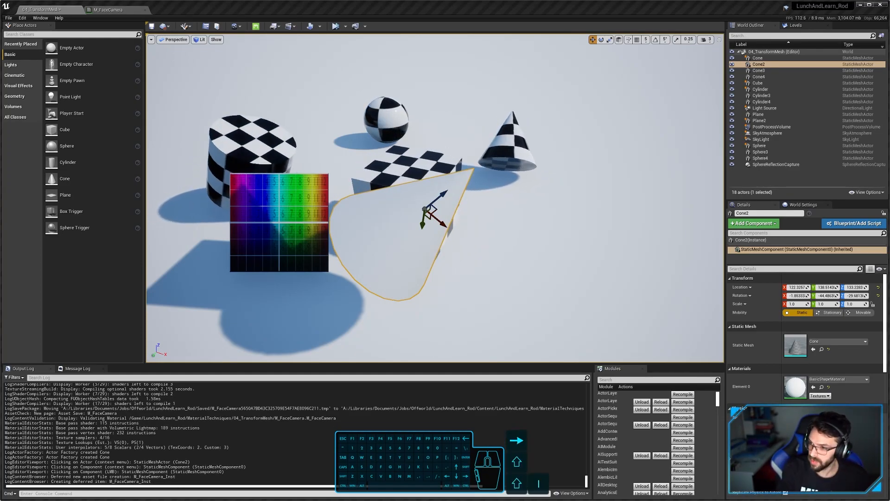
{"action": "key", "text": "Return"}
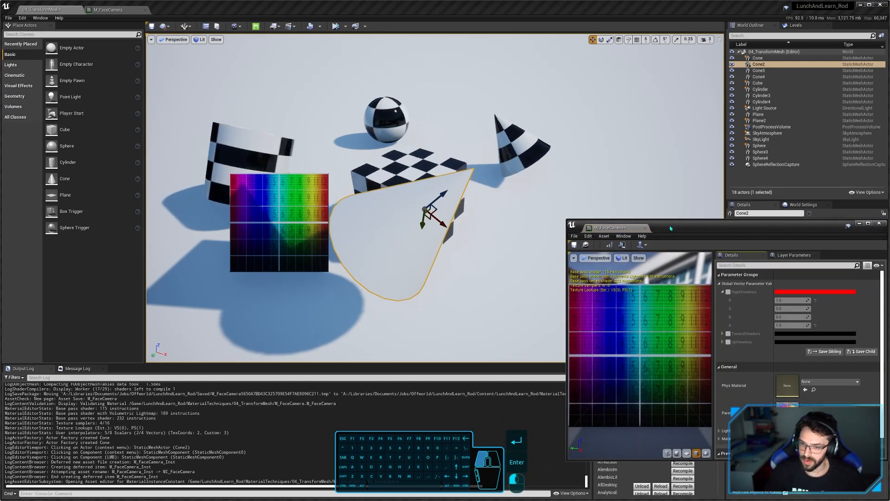
Step: Move the material instance window aside and apply the MI_FaceCamera instance to the new cone
{"action": "left_click_drag", "start_coordinate": [670, 228], "coordinate": [653, 242]}
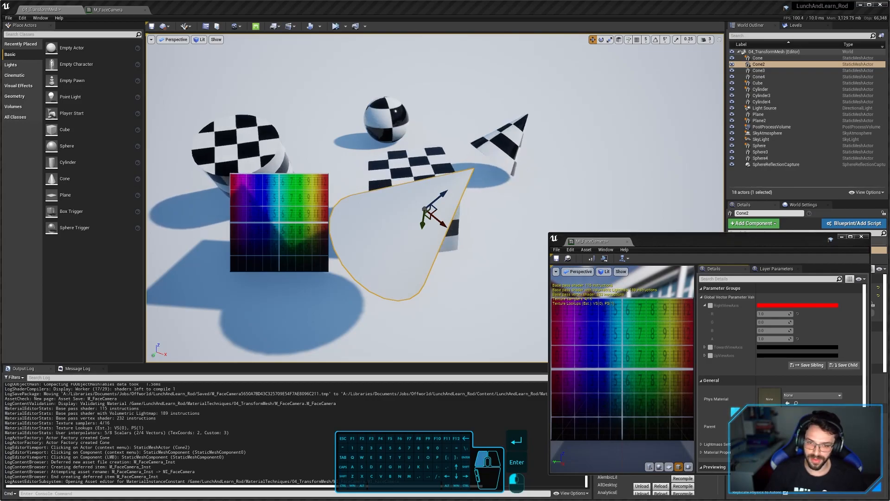
{"action": "left_click_drag", "start_coordinate": [592, 253], "coordinate": [383, 261]}
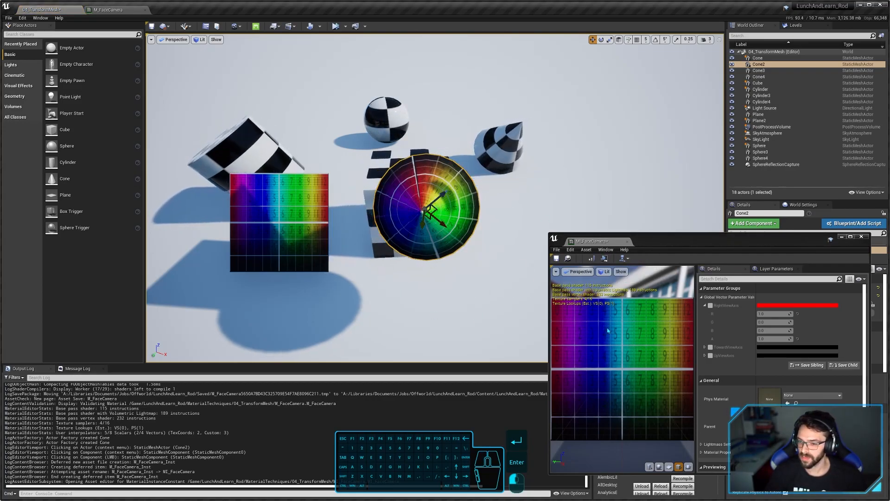
Step: Enable the overrides for RightViewAxis, TowardViewAxis and UpViewAxis in the material instance and expand their component values
{"action": "left_click", "coordinate": [711, 306]}
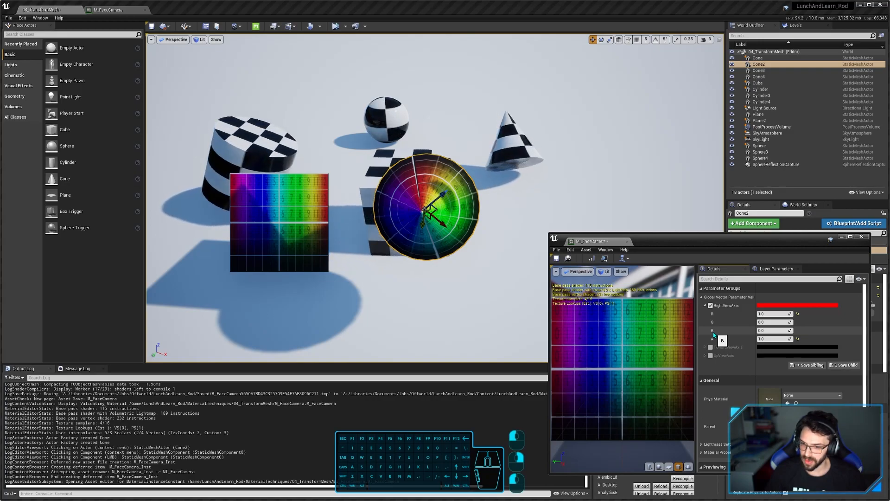
{"action": "left_click", "coordinate": [706, 347]}
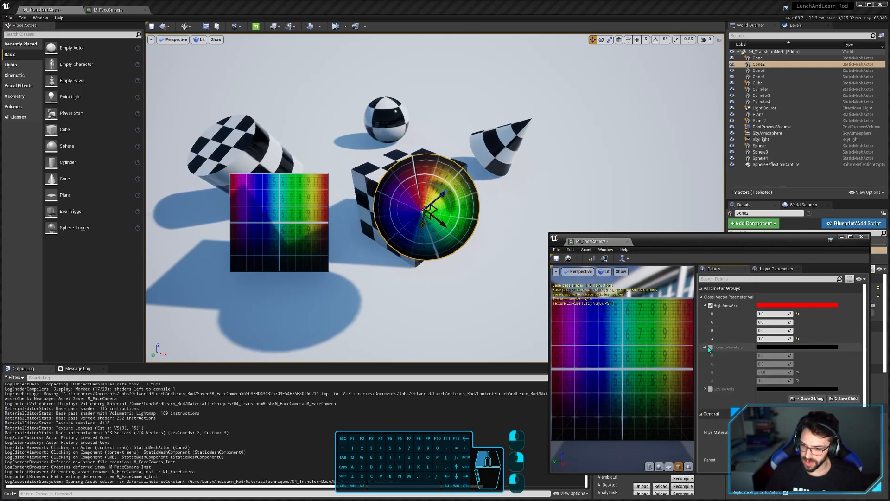
{"action": "left_click", "coordinate": [710, 348]}
{"action": "left_click", "coordinate": [704, 389]}
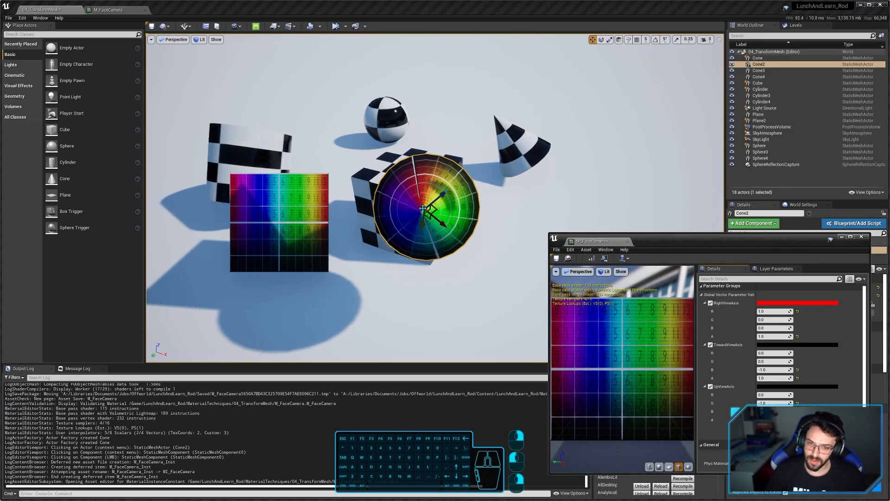
Step: Set RightViewAxis to R 0 and B 1 in the MI_FaceCamera instance
{"action": "left_click", "coordinate": [776, 311]}
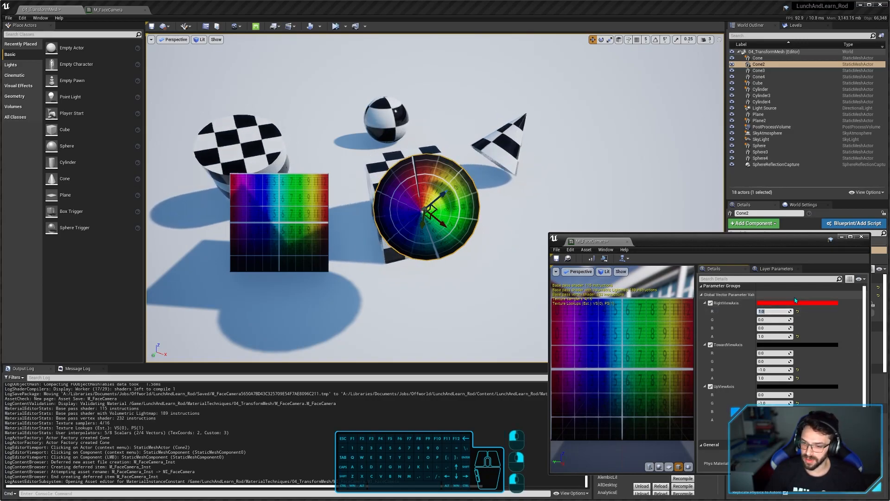
{"action": "type", "text": "0"}
{"action": "key", "text": "Tab"}
{"action": "key", "text": "Tab"}
{"action": "type", "text": "1"}
{"action": "key", "text": "Return"}
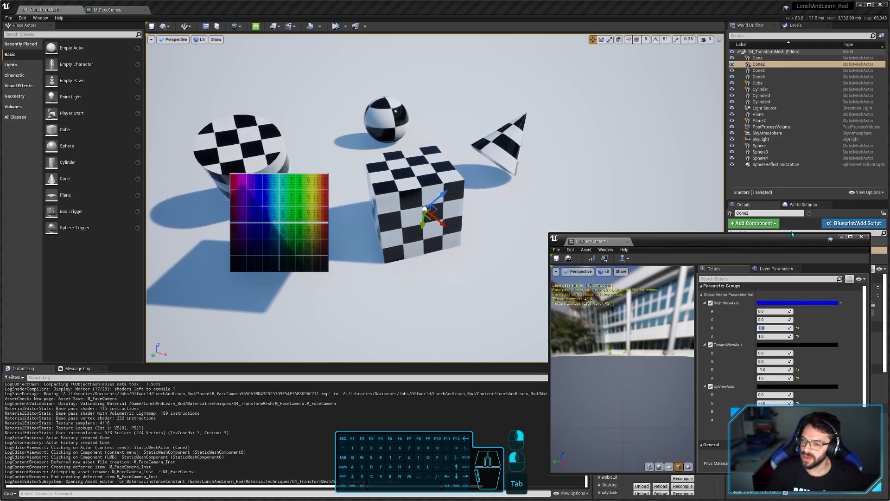
Step: Move the instance window aside, restore the cone's default material and rotate the cone so its tip points sideways
{"action": "left_click_drag", "start_coordinate": [792, 234], "coordinate": [678, 253]}
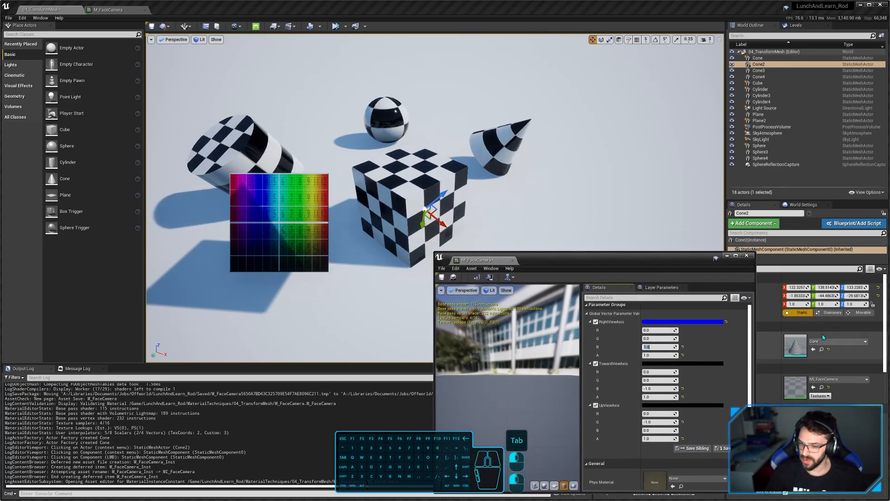
{"action": "left_click", "coordinate": [829, 388]}
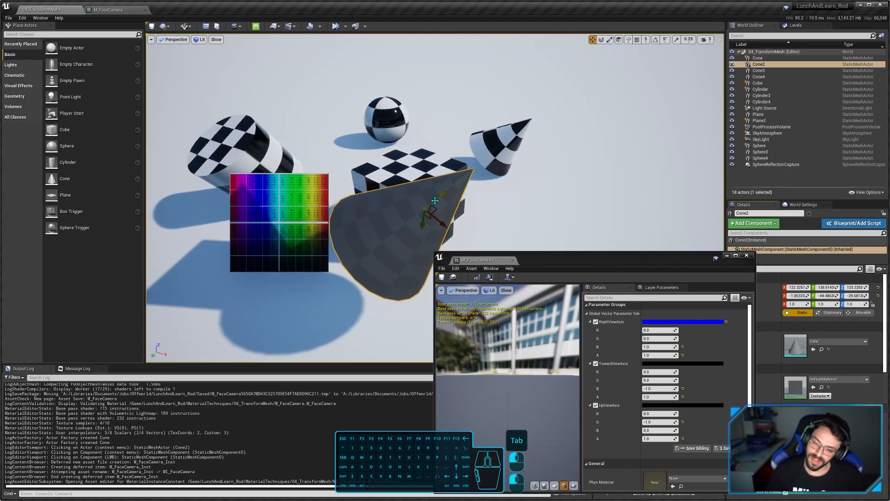
{"action": "key", "text": "e"}
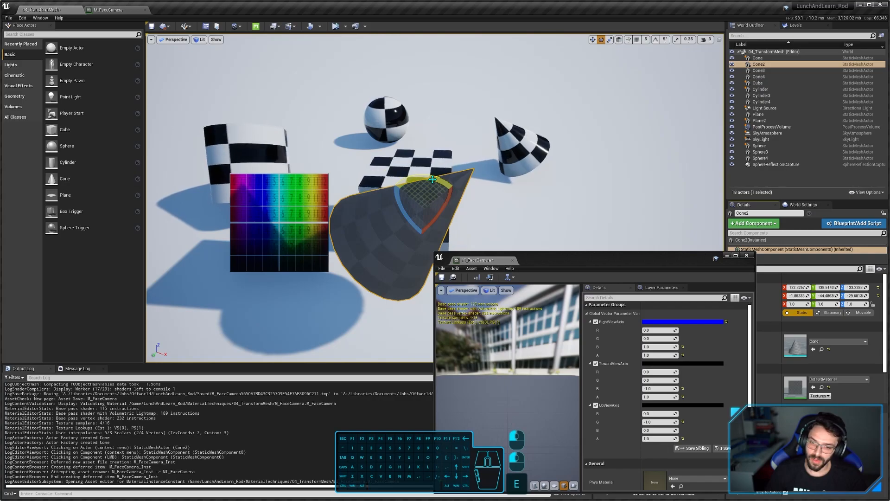
{"action": "left_click_drag", "start_coordinate": [450, 197], "coordinate": [430, 223]}
{"action": "key", "text": "w"}
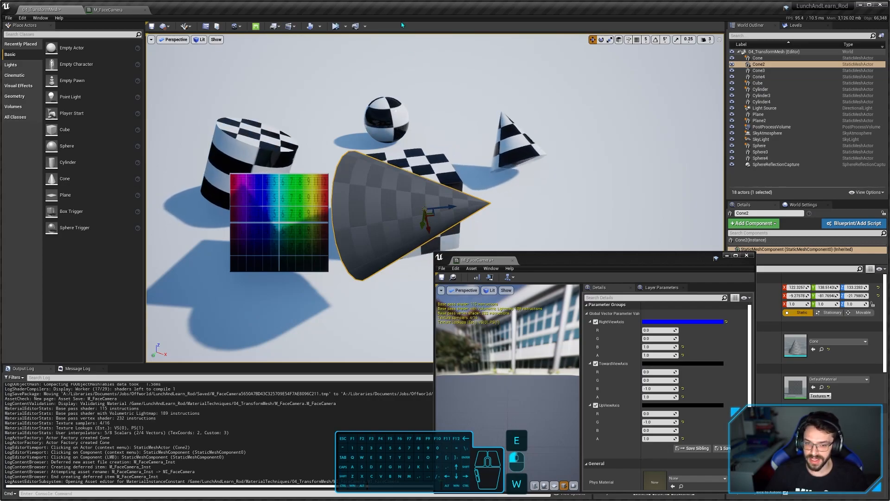
Step: Set UpViewAxis to R -1 and G 0 in the MI_FaceCamera instance
{"action": "scroll", "coordinate": [613, 367], "scroll_direction": "down", "scroll_amount": 2}
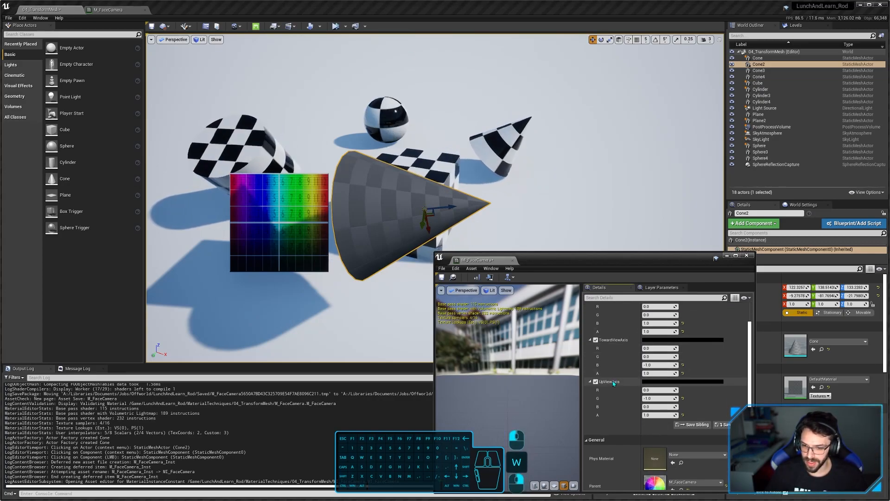
{"action": "scroll", "coordinate": [613, 368], "scroll_direction": "up", "scroll_amount": 1}
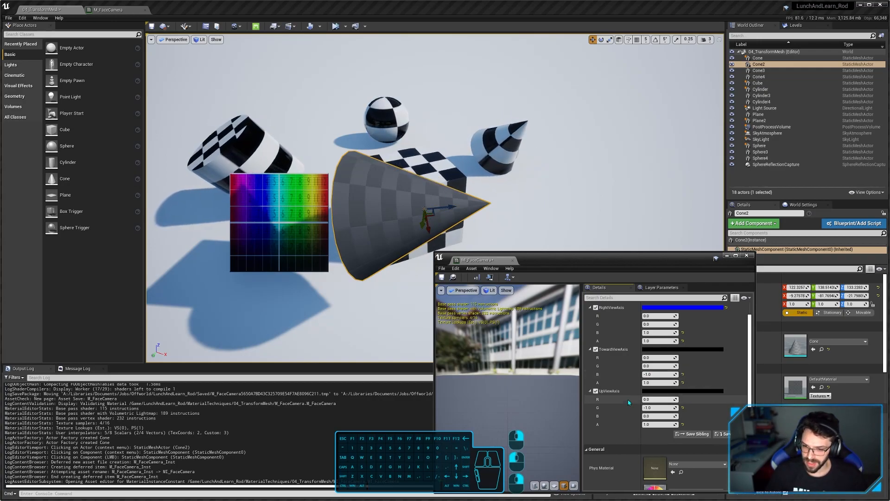
{"action": "left_click", "coordinate": [658, 408]}
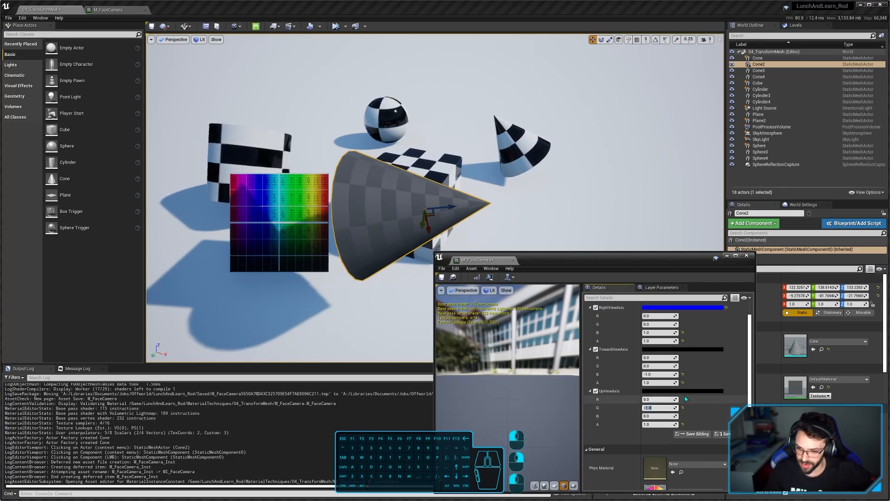
{"action": "key", "text": "Tab"}
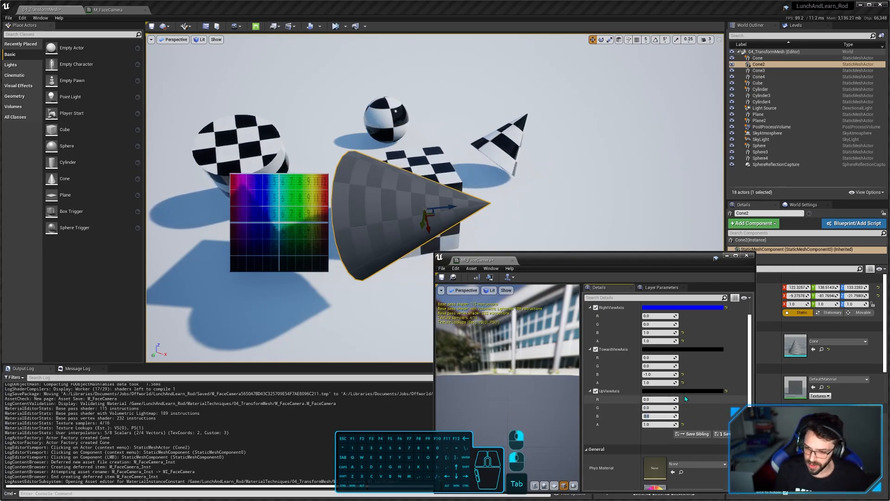
{"action": "key", "text": "shift+Tab"}
{"action": "key", "text": "shift+Tab"}
{"action": "type", "text": "-1"}
{"action": "key", "text": "Return"}
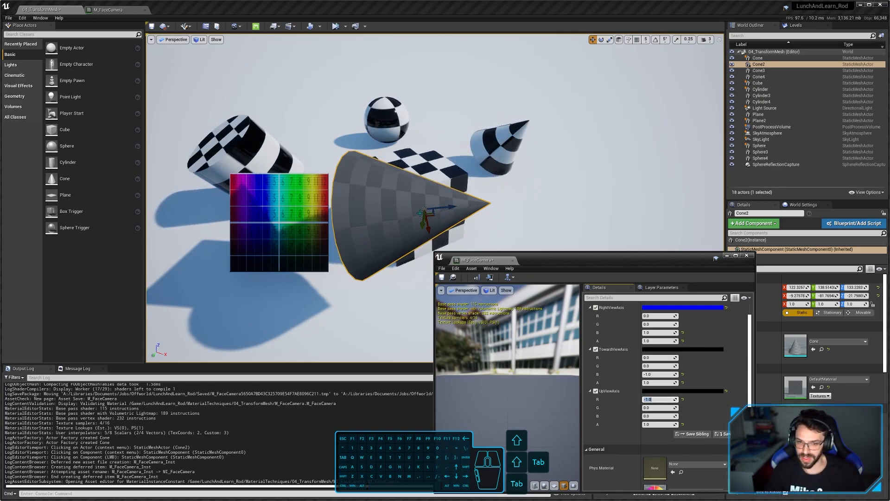
Step: Check the cone's local axes in the level and set TowardViewAxis to G -1 and B 0
{"action": "left_click", "coordinate": [424, 216]}
{"action": "key", "text": "d"}
{"action": "key", "text": "w"}
{"action": "right_click_drag", "start_coordinate": [424, 217], "coordinate": [441, 225]}
{"action": "key", "text": "a"}
{"action": "key", "text": "w"}
{"action": "key", "text": "d"}
{"action": "key", "text": "a"}
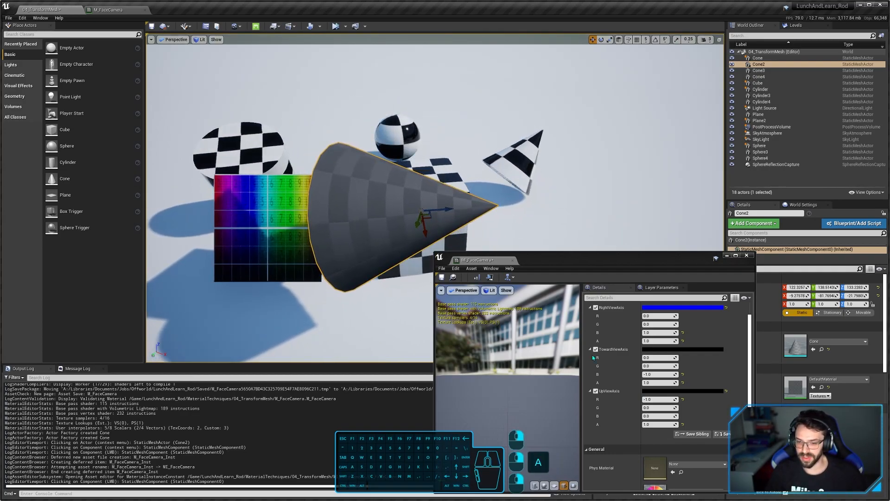
{"action": "left_click", "coordinate": [624, 352]}
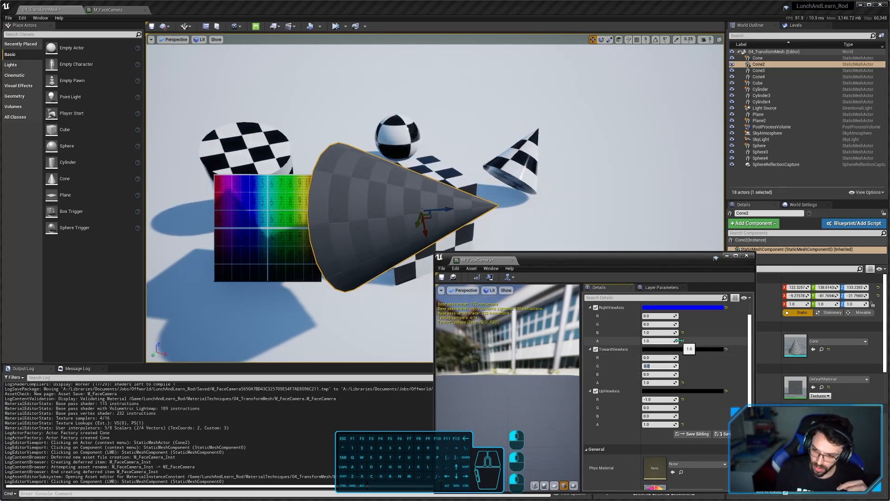
{"action": "key", "text": "Return"}
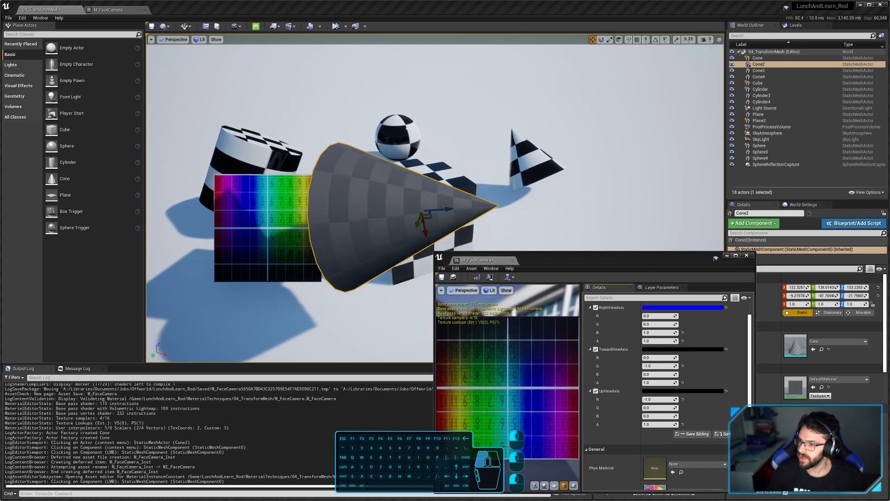
Step: Apply MI_FaceCamera to the cone again and check how it faces the camera from different viewpoints
{"action": "left_click_drag", "start_coordinate": [888, 120], "coordinate": [411, 232]}
{"action": "key", "text": "w"}
{"action": "right_click_drag", "start_coordinate": [411, 234], "coordinate": [407, 208]}
{"action": "key", "text": "d"}
{"action": "key", "text": "s"}
{"action": "key", "text": "a"}
{"action": "key", "text": "q"}
{"action": "key", "text": "e"}
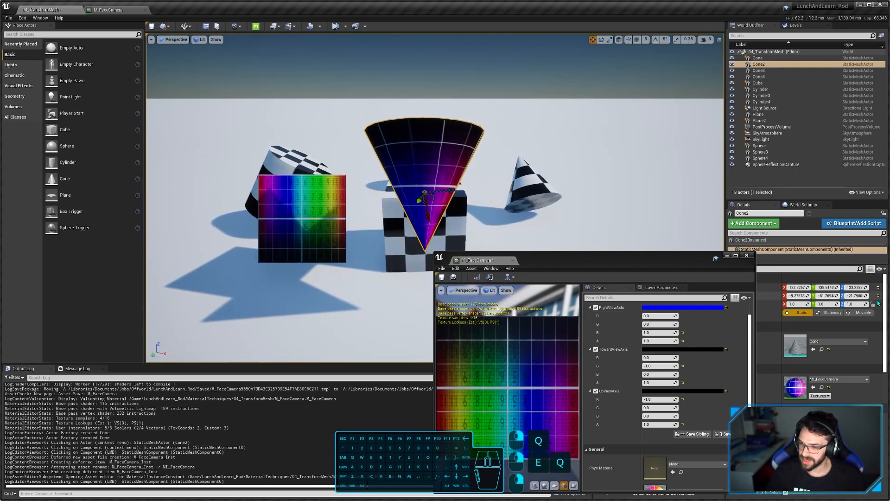
Step: Reset the cone's rotation to zero and examine its camera-facing behaviour from several sides
{"action": "left_click", "coordinate": [877, 295]}
{"action": "key", "text": "e"}
{"action": "key", "text": "w"}
{"action": "right_click_drag", "start_coordinate": [397, 194], "coordinate": [376, 205]}
{"action": "key", "text": "d"}
{"action": "key", "text": "e"}
{"action": "key", "text": "a"}
{"action": "key", "text": "w"}
{"action": "key", "text": "q"}
{"action": "key", "text": "s"}
{"action": "key", "text": "q"}
{"action": "key", "text": "w"}
{"action": "key", "text": "e"}
{"action": "key", "text": "s"}
{"action": "key", "text": "d"}
{"action": "key", "text": "s"}
{"action": "key", "text": "a"}
{"action": "key", "text": "d"}
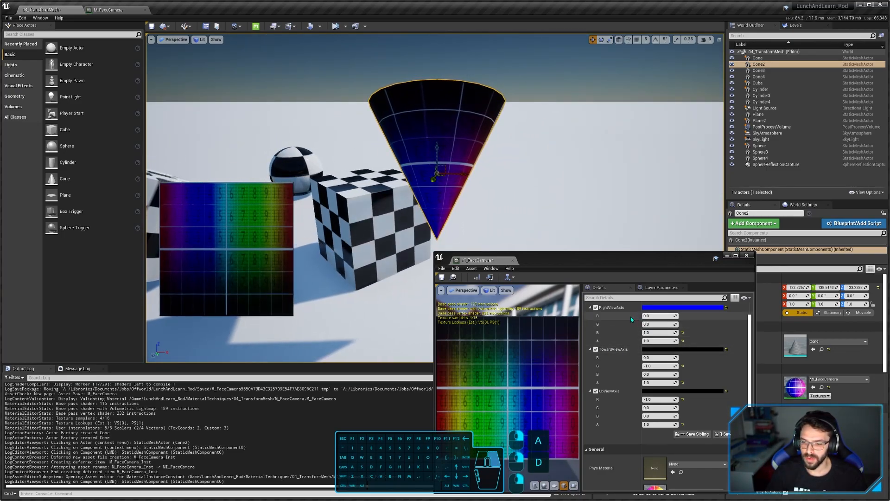
Step: Restore the cone's default material and rotate it about its Y axis to about -83 degrees
{"action": "scroll", "coordinate": [631, 330], "scroll_direction": "up", "scroll_amount": 1}
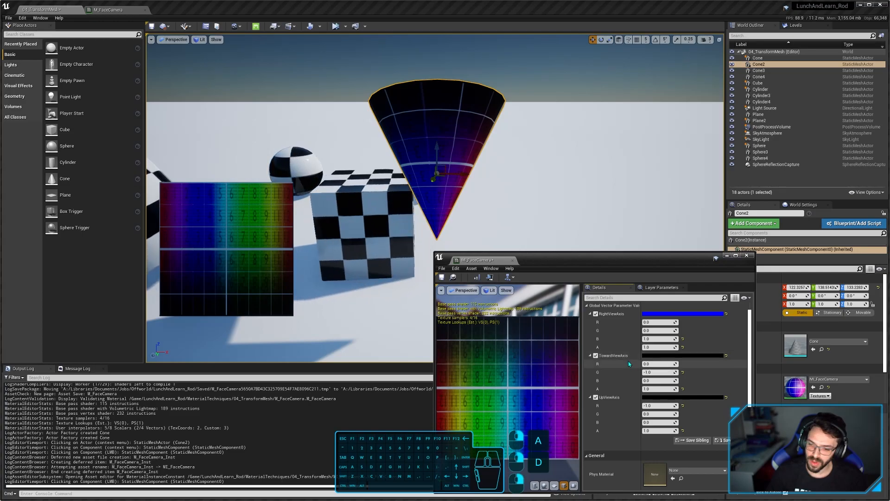
{"action": "left_click", "coordinate": [659, 372]}
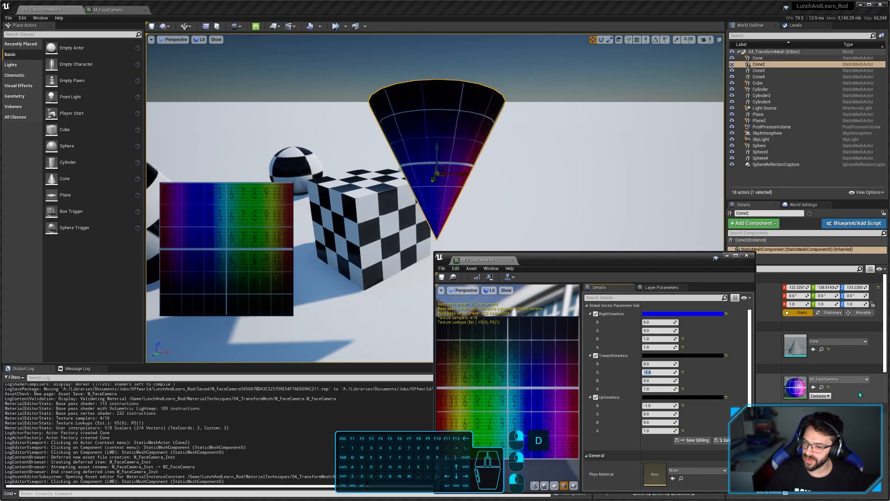
{"action": "left_click", "coordinate": [828, 387]}
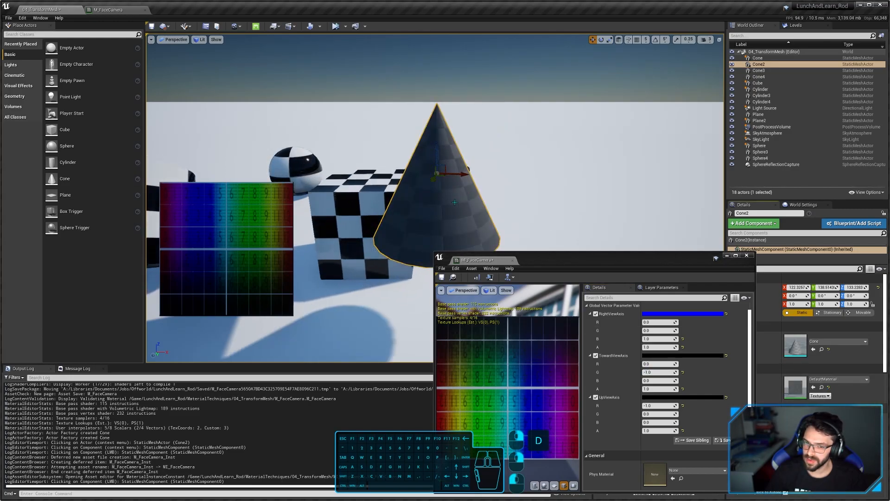
{"action": "key", "text": "e"}
{"action": "left_click_drag", "start_coordinate": [470, 194], "coordinate": [452, 141]}
{"action": "key", "text": "w"}
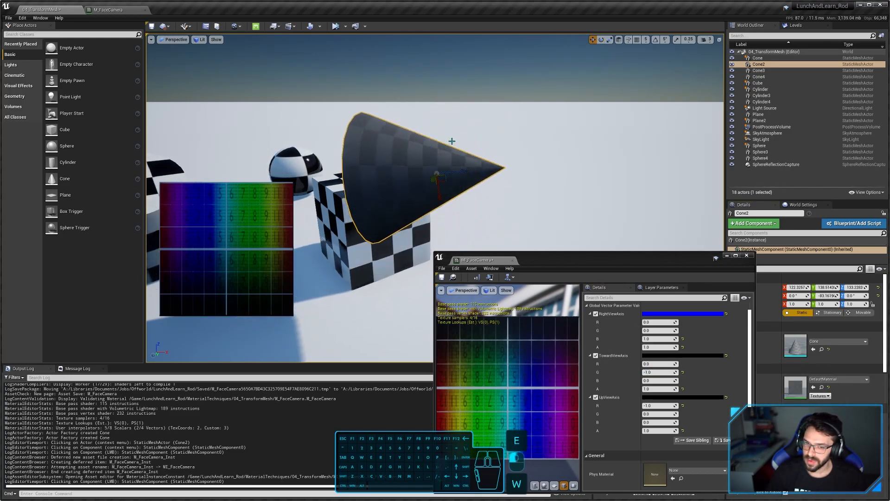
Step: Compare the TowardViewAxis and UpViewAxis values with the cone's local axes, and reapply the MI_FaceCamera instance to the cone
{"action": "left_click", "coordinate": [454, 172]}
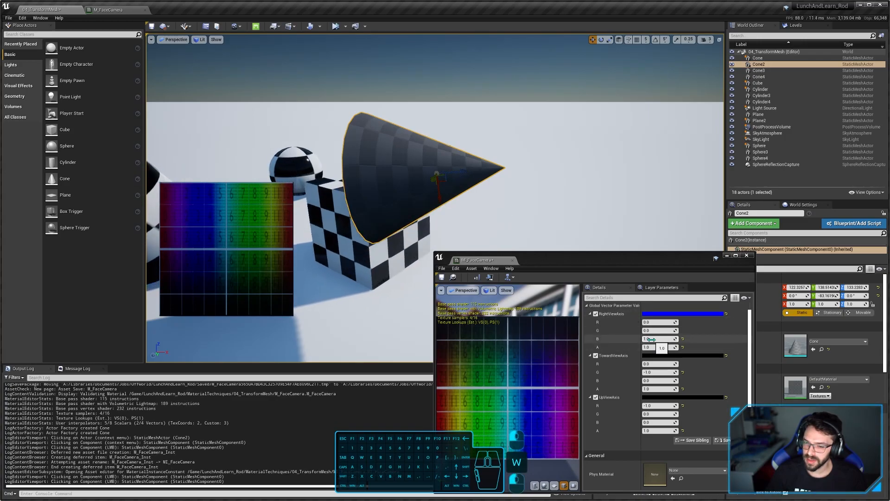
{"action": "left_click", "coordinate": [651, 372]}
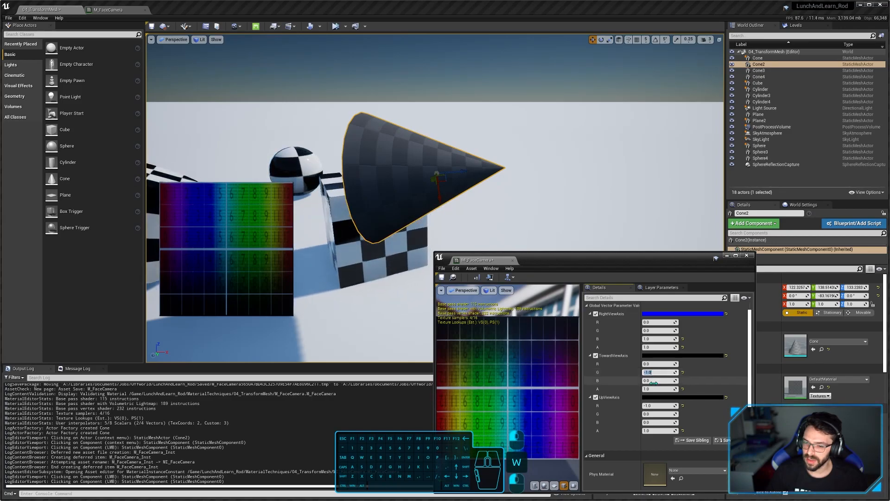
{"action": "left_click", "coordinate": [656, 405]}
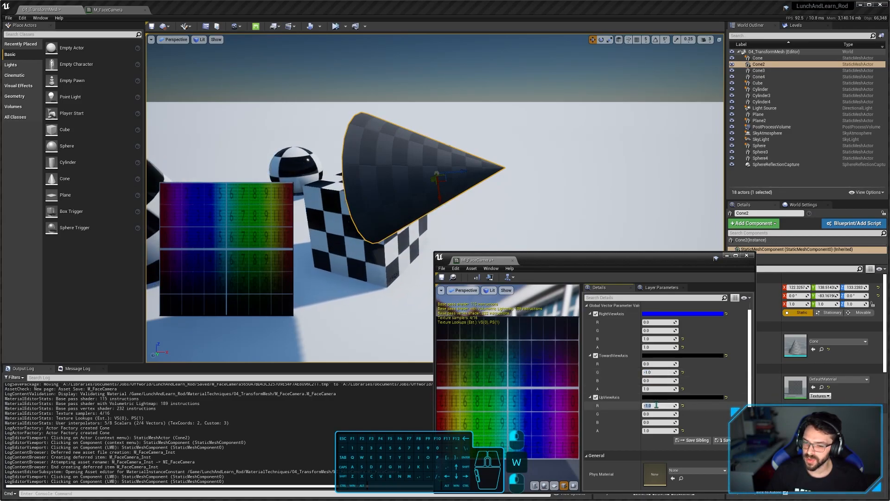
{"action": "left_click", "coordinate": [448, 176]}
{"action": "key", "text": "e"}
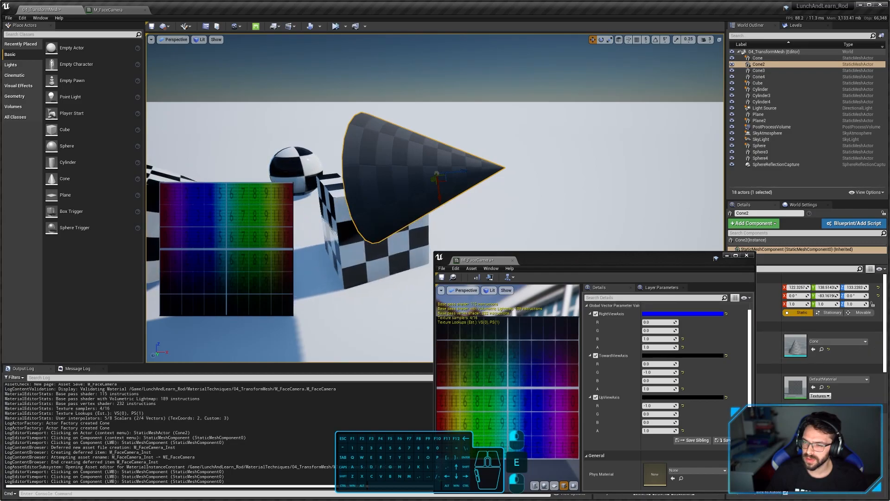
{"action": "left_click_drag", "start_coordinate": [889, 162], "coordinate": [378, 176]}
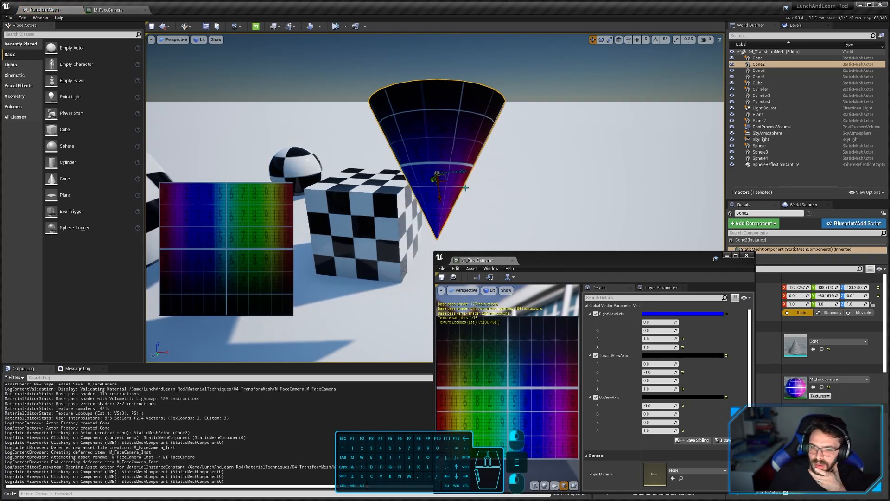
Step: Review how the axis parameters feed the TransformVector nodes in the M_FaceCamera graph, and return to the 04_TransformMesh level
{"action": "left_click", "coordinate": [664, 331]}
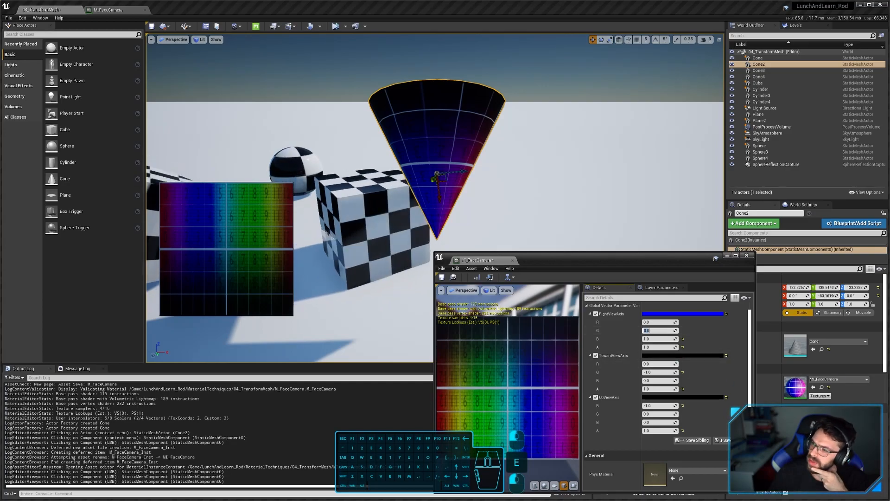
{"action": "left_click", "coordinate": [111, 9]}
{"action": "right_click_drag", "start_coordinate": [471, 239], "coordinate": [449, 210]}
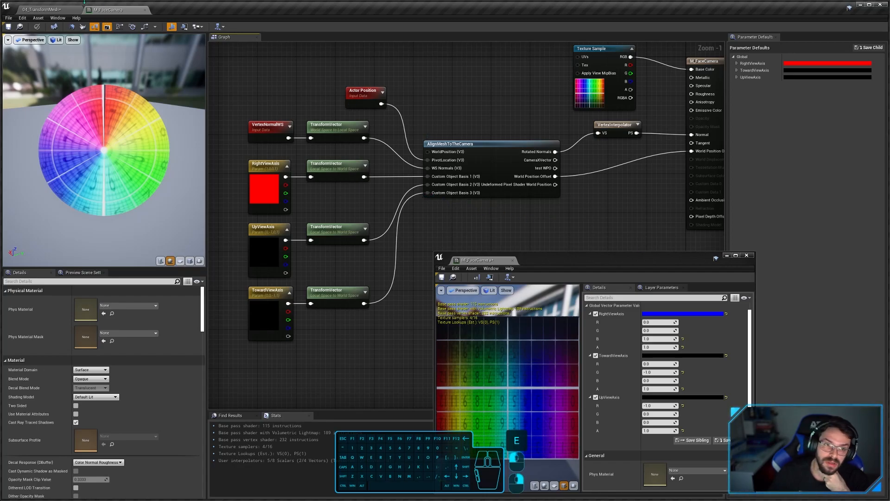
{"action": "left_click", "coordinate": [48, 10]}
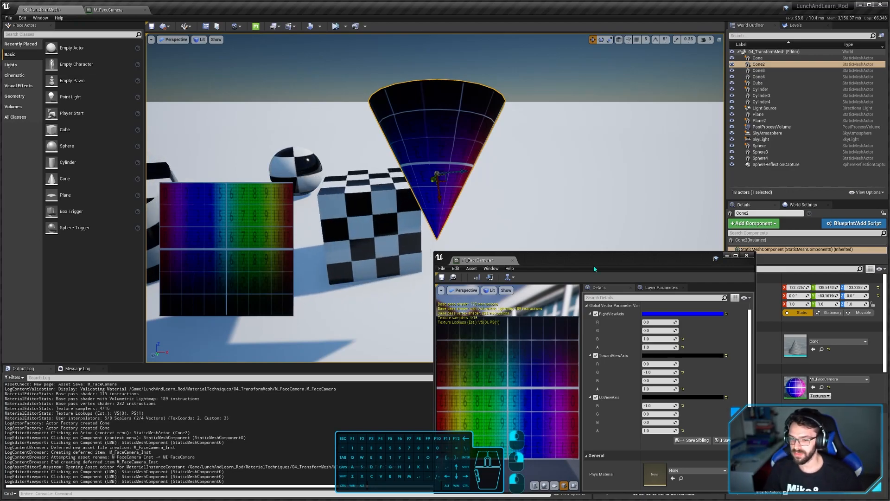
Step: Set the RightViewAxis parameter of MI_FaceCamera to G 1 and B 0
{"action": "scroll", "coordinate": [692, 332], "scroll_direction": "down", "scroll_amount": 3}
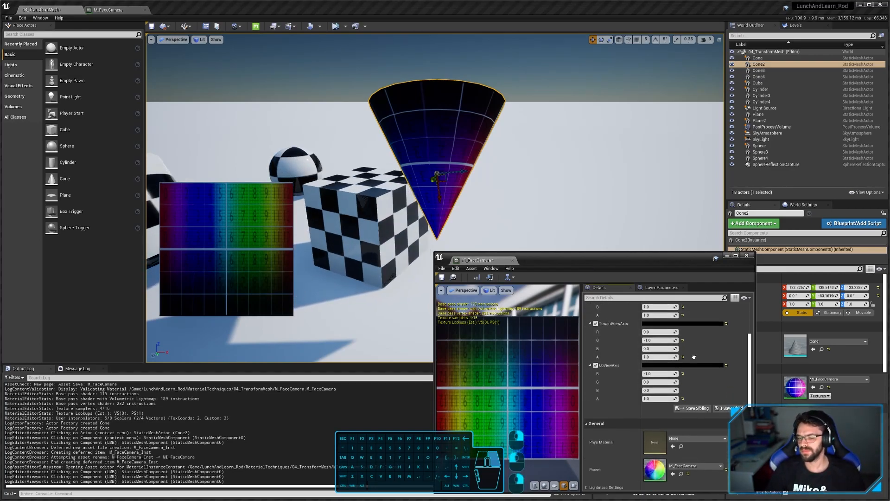
{"action": "scroll", "coordinate": [694, 357], "scroll_direction": "up", "scroll_amount": 3}
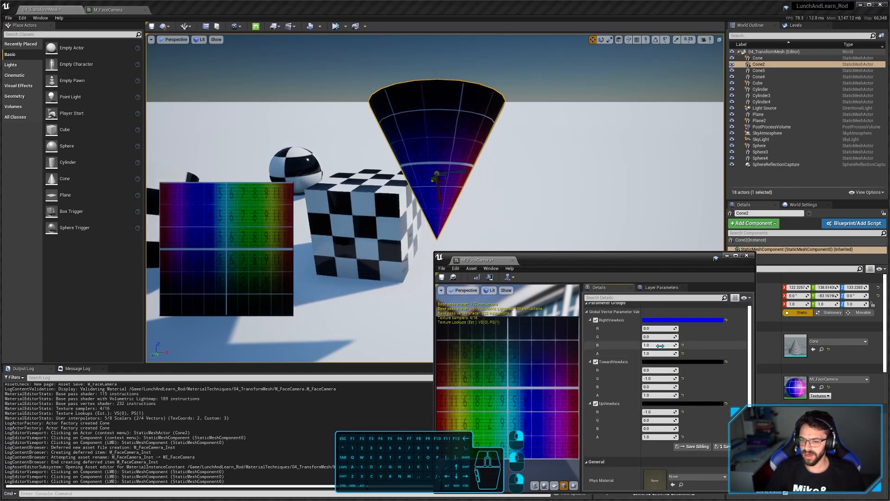
{"action": "left_click", "coordinate": [659, 337]}
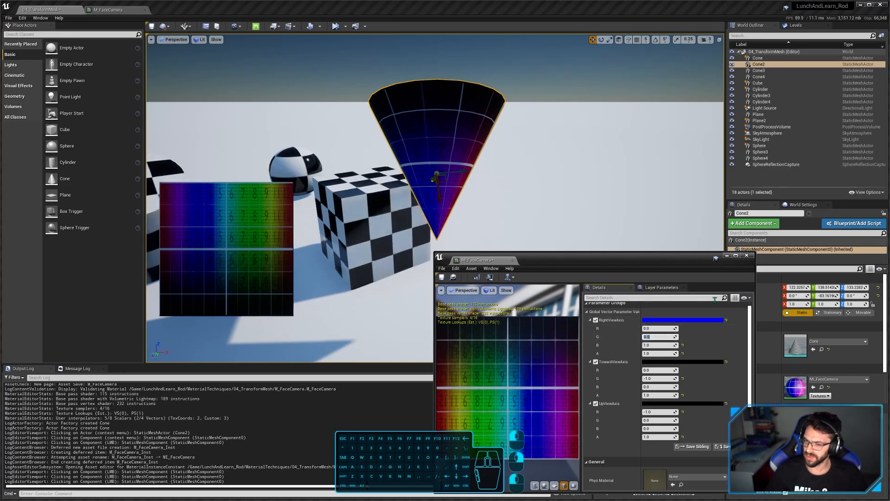
{"action": "type", "text": "1"}
{"action": "key", "text": "Tab"}
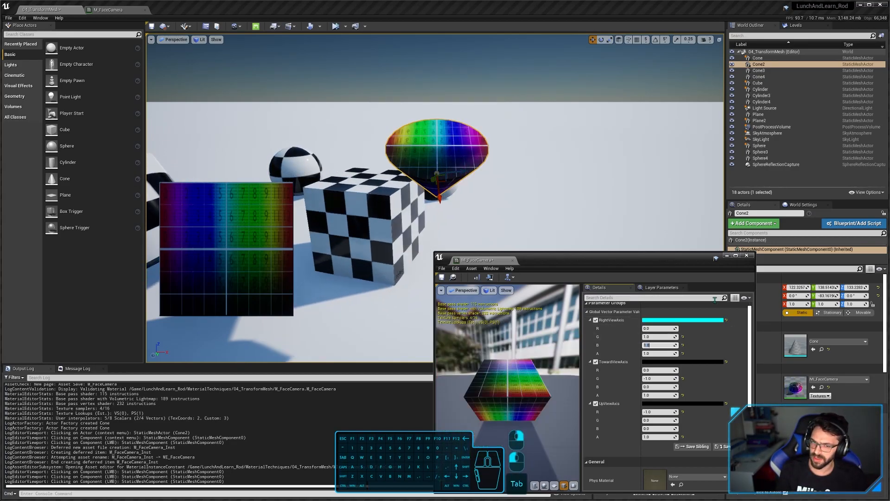
{"action": "type", "text": "0"}
{"action": "key", "text": "Tab"}
{"action": "key", "text": "Tab"}
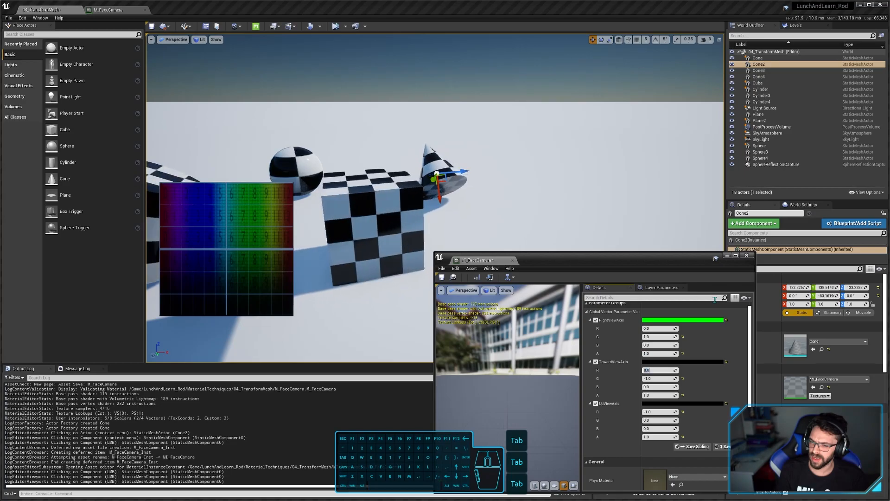
Step: Set TowardViewAxis to R 1 and G 0, and UpViewAxis to R 0 and B 1 in MI_FaceCamera
{"action": "type", "text": "1"}
{"action": "key", "text": "Tab"}
{"action": "type", "text": "0"}
{"action": "key", "text": "Tab"}
{"action": "key", "text": "Tab"}
{"action": "key", "text": "Tab"}
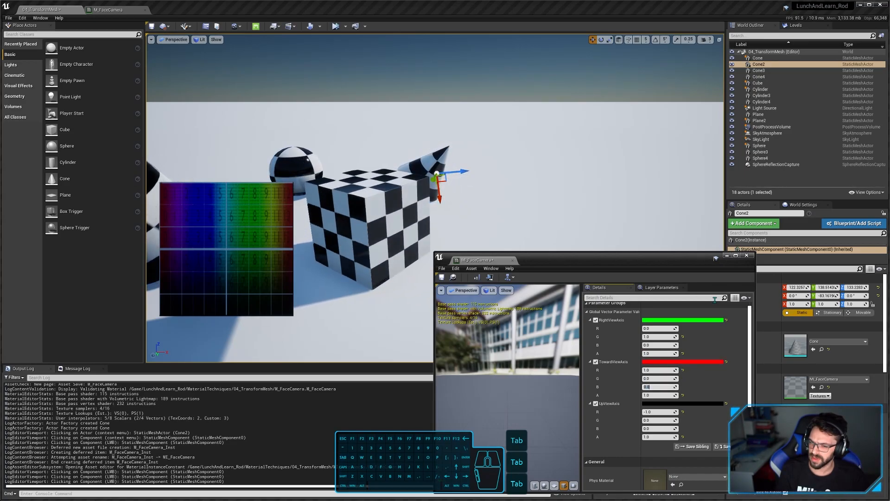
{"action": "type", "text": "0"}
{"action": "key", "text": "Tab"}
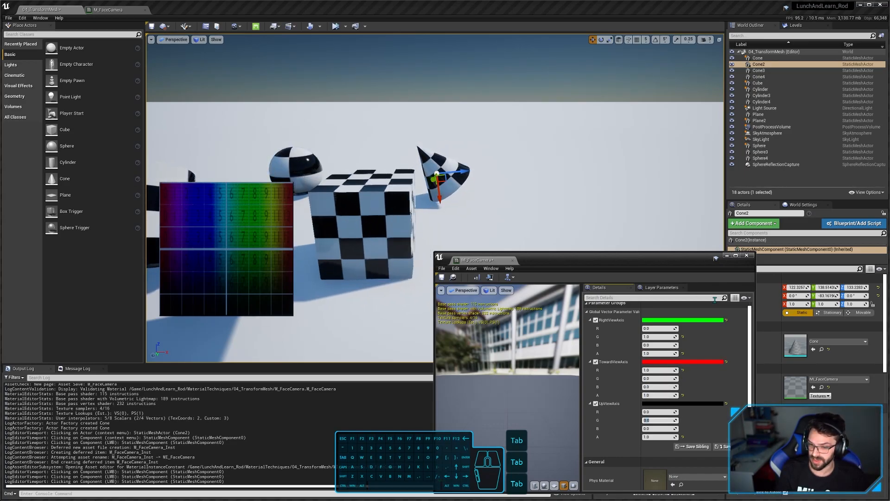
{"action": "key", "text": "Tab"}
{"action": "type", "text": "1"}
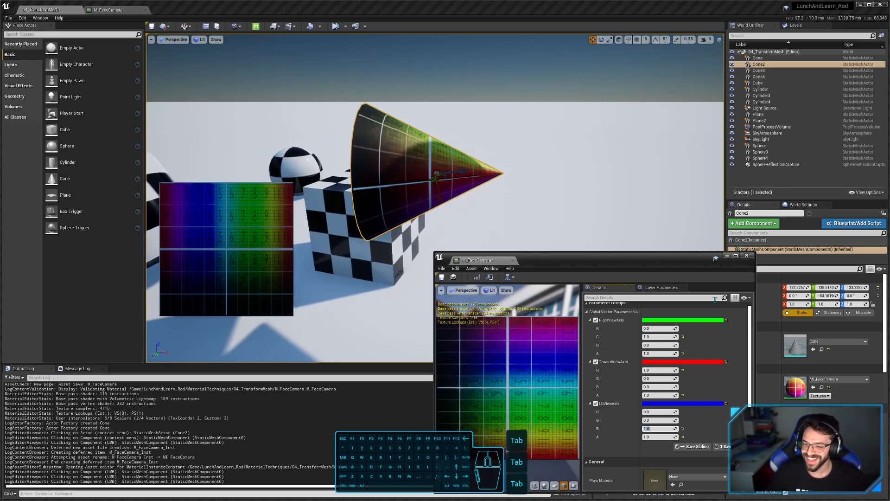
Step: Examine how the cone faces the camera with the new axis vectors from several positions around it
{"action": "key", "text": "w"}
{"action": "key", "text": "q"}
{"action": "mouse_move", "coordinate": [464, 184]}
{"action": "right_mouse_down"}
{"action": "mouse_move", "coordinate": [464, 168]}
{"action": "mouse_move", "coordinate": [464, 184]}
{"action": "right_mouse_up"}
{"action": "key", "text": "s"}
{"action": "key", "text": "a"}
{"action": "key", "text": "d"}
{"action": "key", "text": "w"}
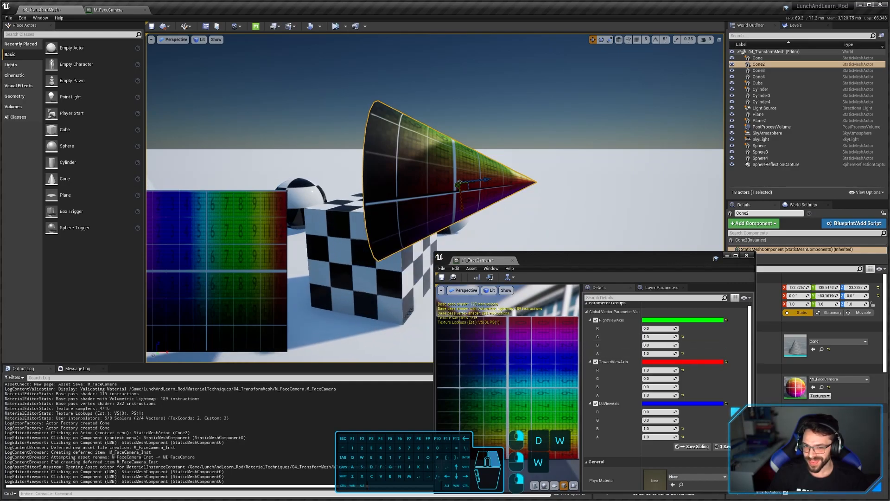
{"action": "key", "text": "d"}
{"action": "key", "text": "w"}
{"action": "right_click_drag", "start_coordinate": [571, 204], "coordinate": [555, 253]}
{"action": "key", "text": "a"}
{"action": "key", "text": "q"}
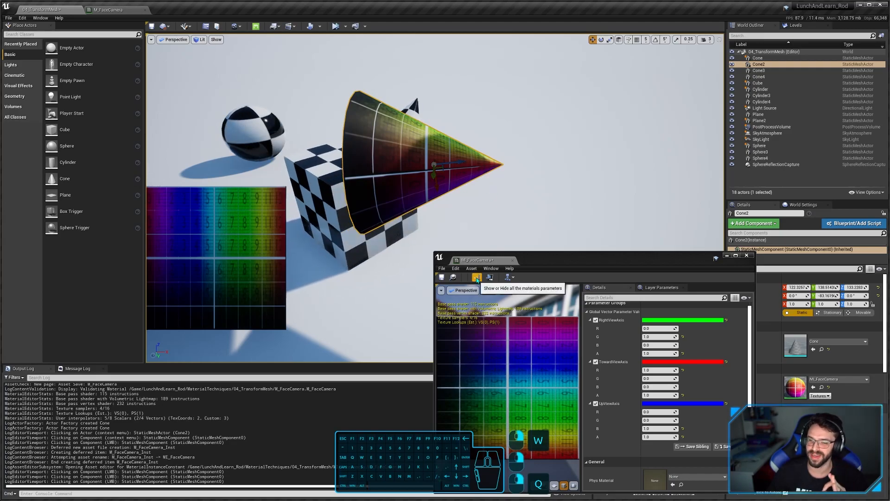
Step: Close the MI_FaceCamera instance and go to the saved camera view of the copper and gold meshes
{"action": "left_click", "coordinate": [513, 260]}
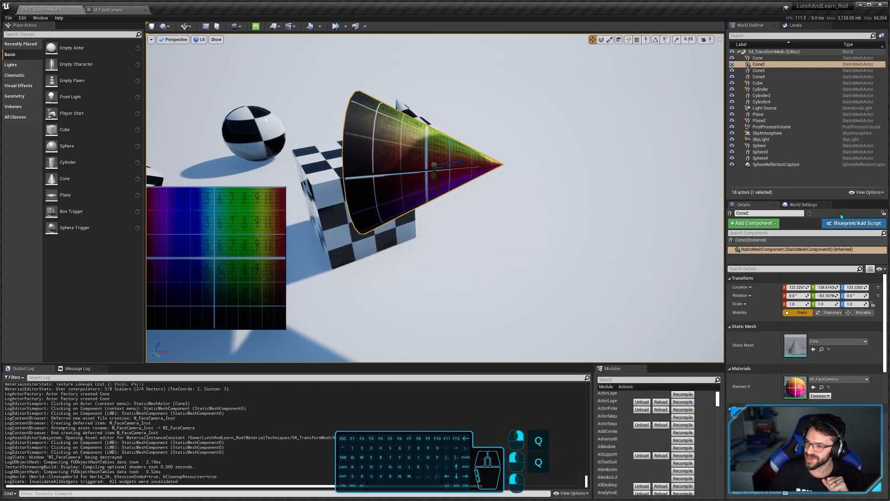
{"action": "right_click_drag", "start_coordinate": [496, 252], "coordinate": [462, 252]}
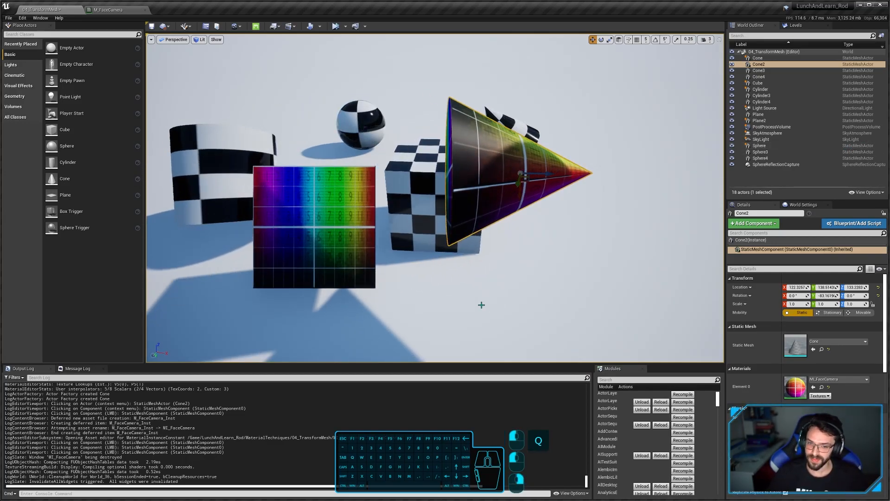
{"action": "key", "text": "2"}
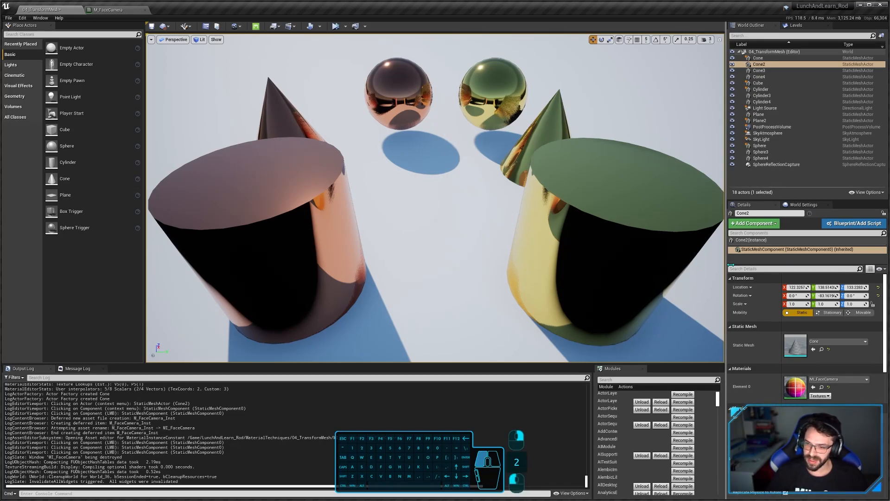
{"action": "left_click_drag", "start_coordinate": [727, 266], "coordinate": [735, 266]}
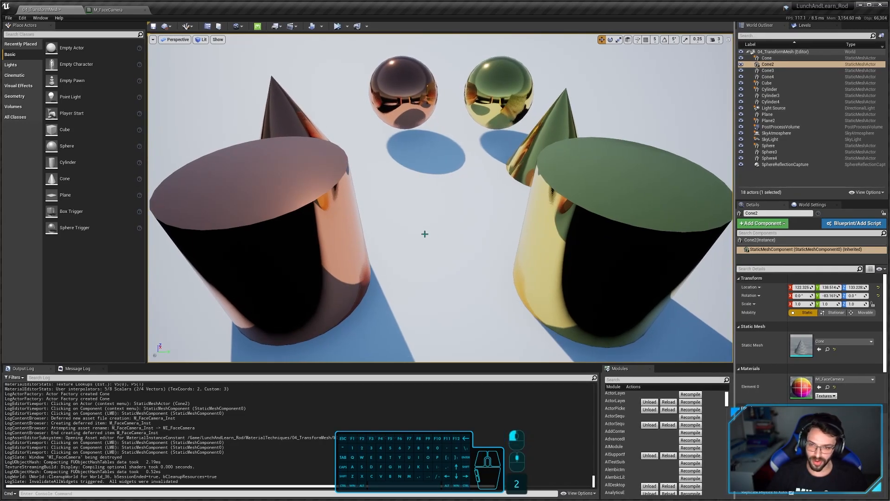
{"action": "key", "text": "s"}
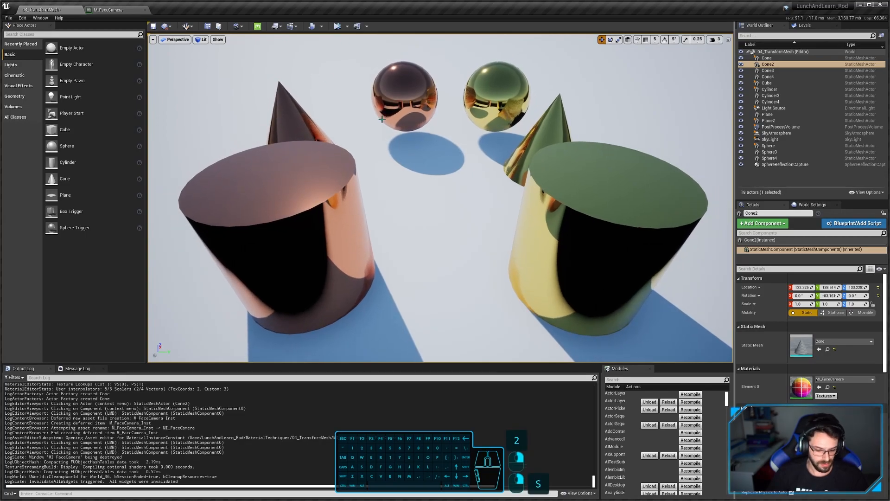
Step: Simulate the level with the copper sphere selected and pause it while the animated meshes are squashed flat
{"action": "key", "text": "alt+s"}
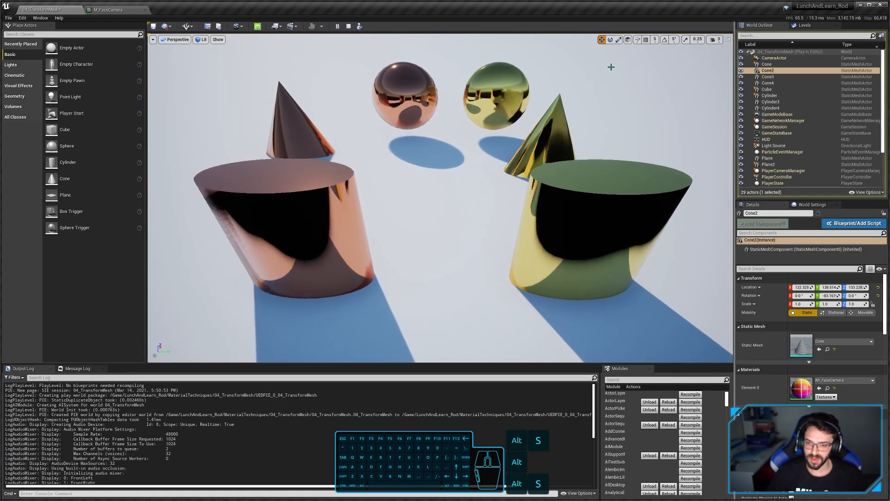
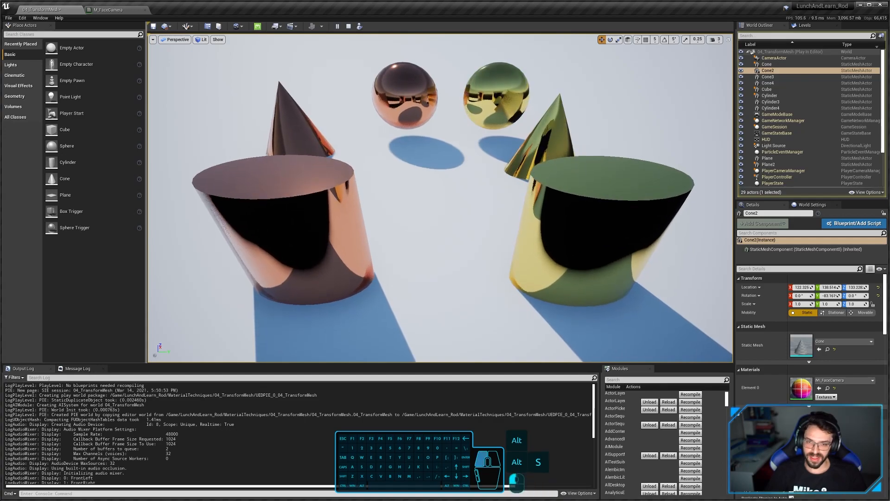
{"action": "left_click", "coordinate": [405, 95]}
{"action": "key", "text": "Escape"}
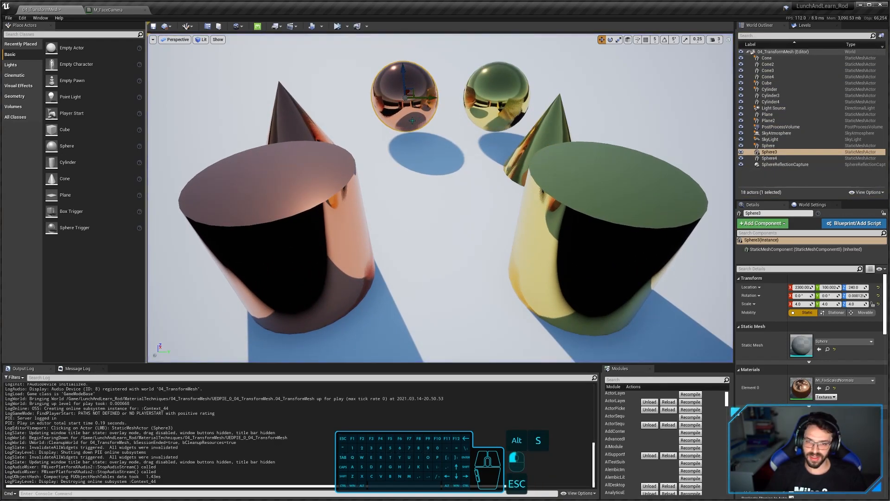
{"action": "key", "text": "alt+s"}
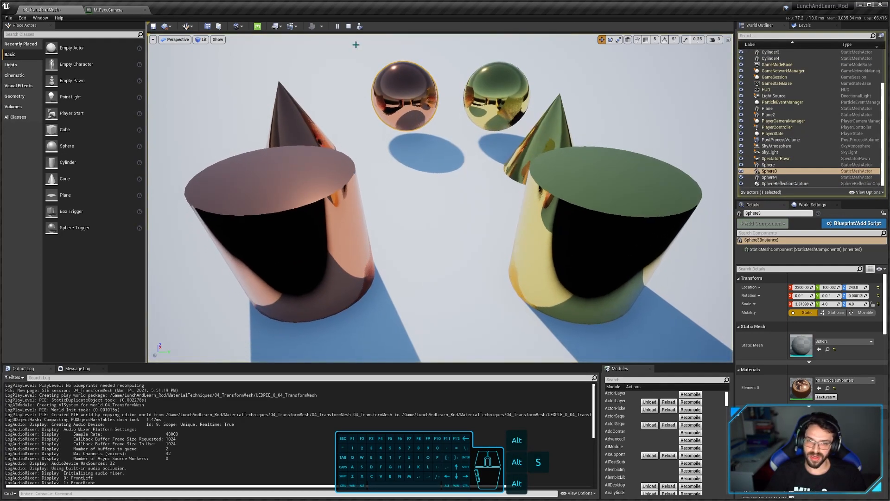
{"action": "left_click", "coordinate": [337, 26]}
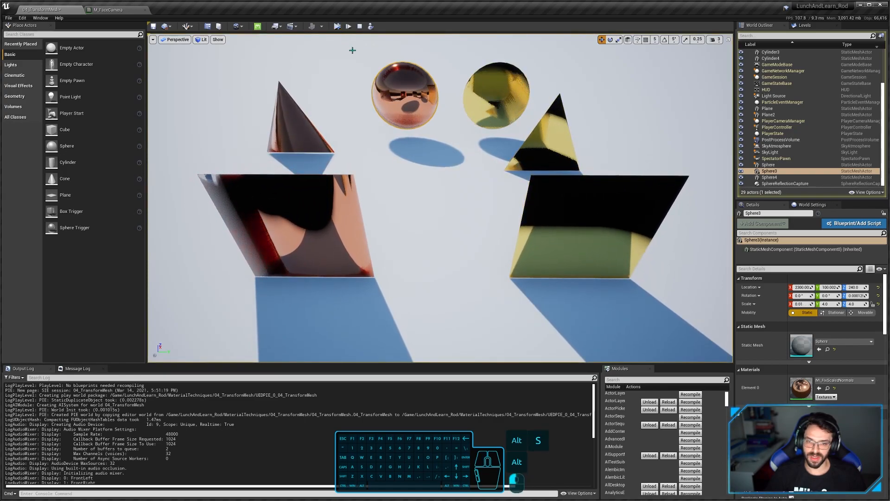
Step: Compare the reflections on the flattened copper and gold meshes from several sides, and open the M_FixScaledNormals material
{"action": "key", "text": "a"}
{"action": "key", "text": "w"}
{"action": "right_click_drag", "start_coordinate": [393, 124], "coordinate": [392, 155]}
{"action": "key", "text": "w"}
{"action": "key", "text": "q"}
{"action": "key", "text": "a"}
{"action": "key", "text": "w"}
{"action": "key", "text": "e"}
{"action": "key", "text": "w"}
{"action": "key", "text": "d"}
{"action": "key", "text": "d"}
{"action": "key", "text": "w"}
{"action": "right_click_drag", "start_coordinate": [467, 169], "coordinate": [316, 206]}
{"action": "key", "text": "s"}
{"action": "key", "text": "e"}
{"action": "key", "text": "d"}
{"action": "key", "text": "a"}
{"action": "key", "text": "d"}
{"action": "key", "text": "a"}
{"action": "key", "text": "s"}
{"action": "right_click_drag", "start_coordinate": [427, 166], "coordinate": [479, 180]}
{"action": "key", "text": "d"}
{"action": "right_click_drag", "start_coordinate": [410, 180], "coordinate": [502, 187]}
{"action": "key", "text": "d"}
{"action": "key", "text": "a"}
{"action": "key", "text": "w"}
{"action": "key", "text": "e"}
{"action": "key", "text": "s"}
{"action": "key", "text": "d"}
{"action": "key", "text": "w"}
{"action": "key", "text": "a"}
{"action": "key", "text": "w"}
{"action": "key", "text": "s"}
{"action": "key", "text": "e"}
{"action": "key", "text": "q"}
{"action": "key", "text": "d"}
{"action": "key", "text": "w"}
{"action": "key", "text": "a"}
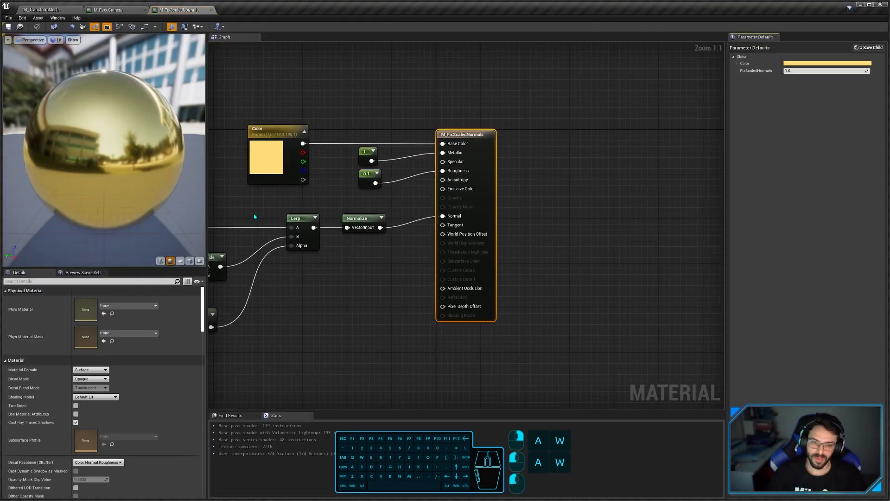
Step: Review how VertexNormalWS is divided by ObjectScale, blended and normalized into the Normal input of M_FixScaledNormals
{"action": "right_click_drag", "start_coordinate": [255, 217], "coordinate": [489, 212]}
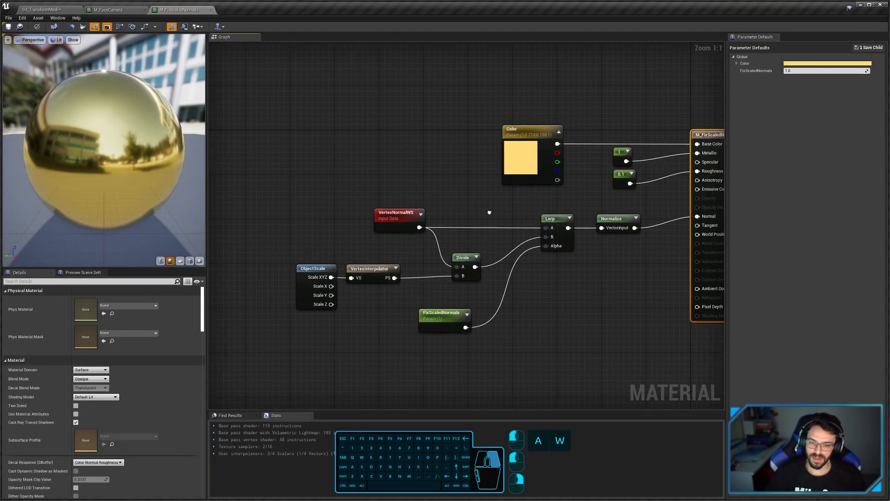
{"action": "right_click_drag", "start_coordinate": [533, 277], "coordinate": [536, 262]}
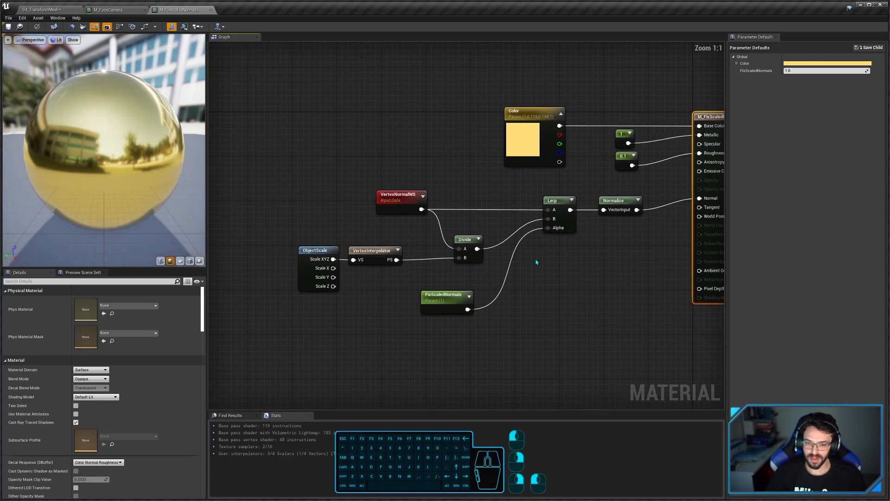
{"action": "left_click", "coordinate": [388, 212]}
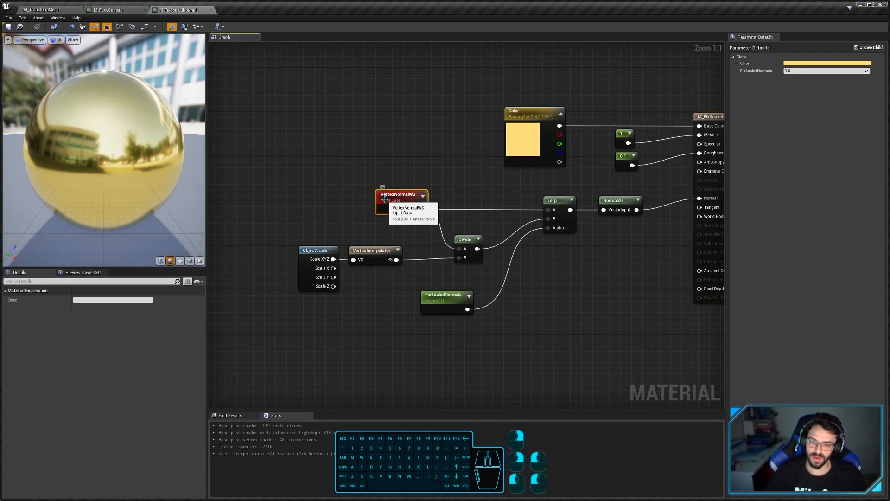
{"action": "left_click", "coordinate": [463, 241]}
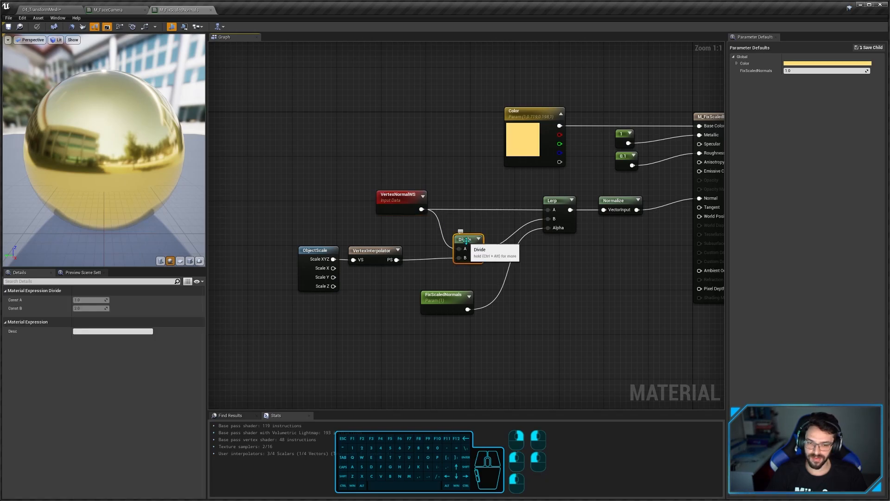
{"action": "left_click", "coordinate": [305, 267]}
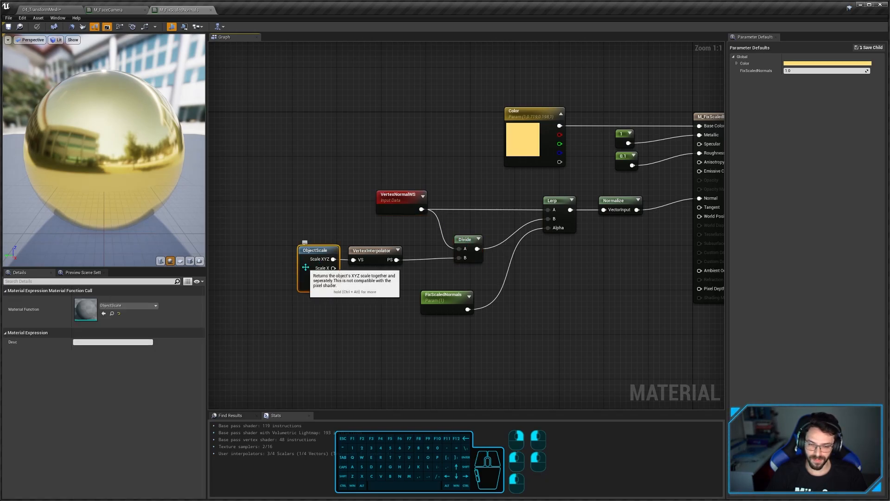
{"action": "right_click_drag", "start_coordinate": [305, 267], "coordinate": [270, 249]}
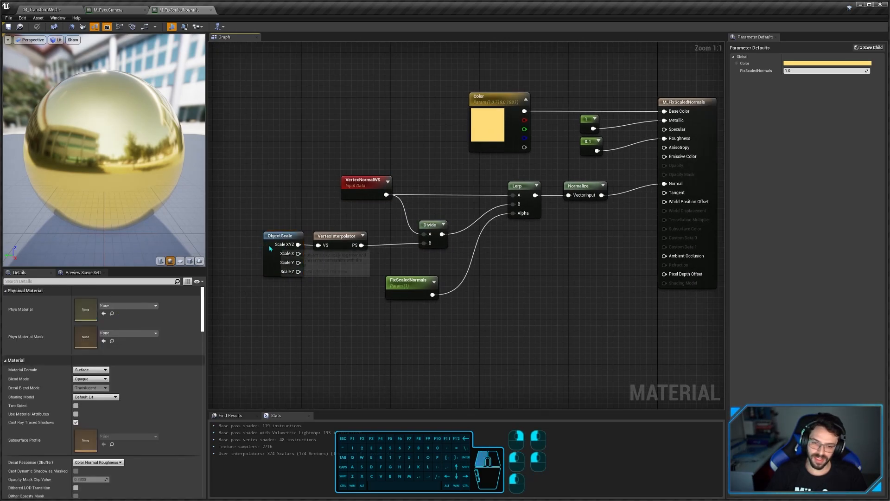
{"action": "left_click", "coordinate": [269, 248]}
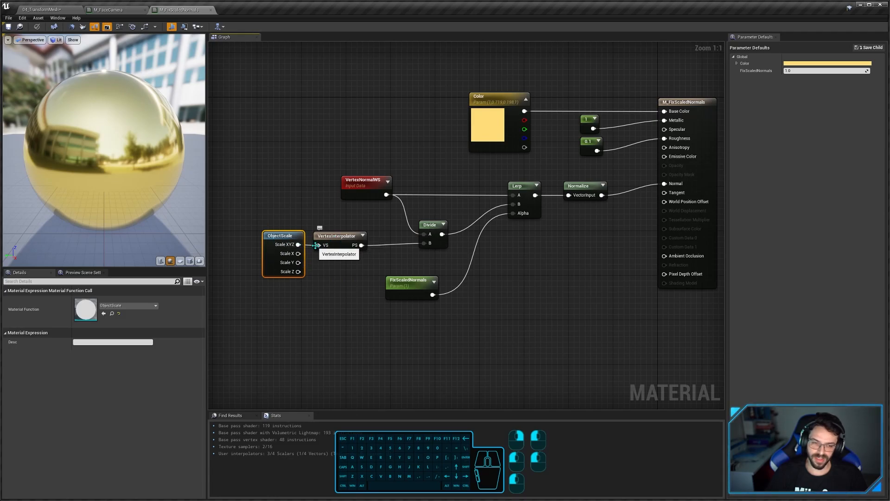
{"action": "right_click_drag", "start_coordinate": [416, 250], "coordinate": [350, 274]}
{"action": "right_click_drag", "start_coordinate": [267, 218], "coordinate": [338, 227]}
{"action": "left_click_drag", "start_coordinate": [251, 193], "coordinate": [366, 226]}
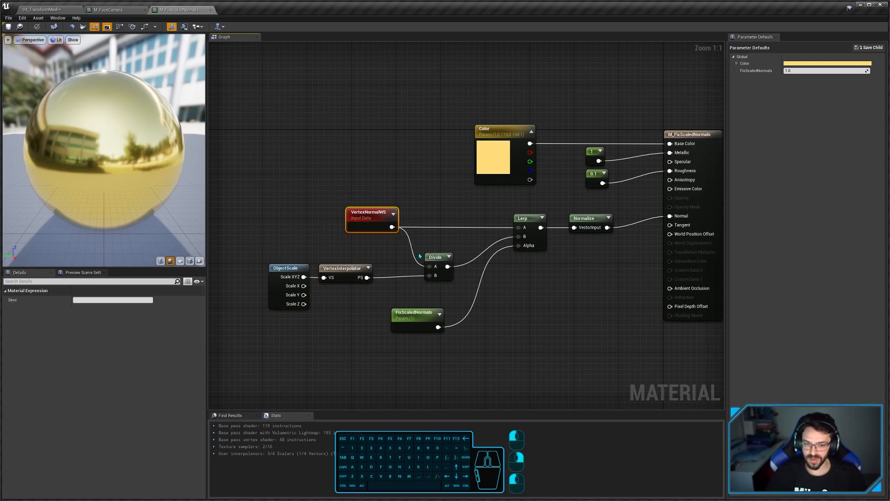
{"action": "left_click", "coordinate": [285, 272]}
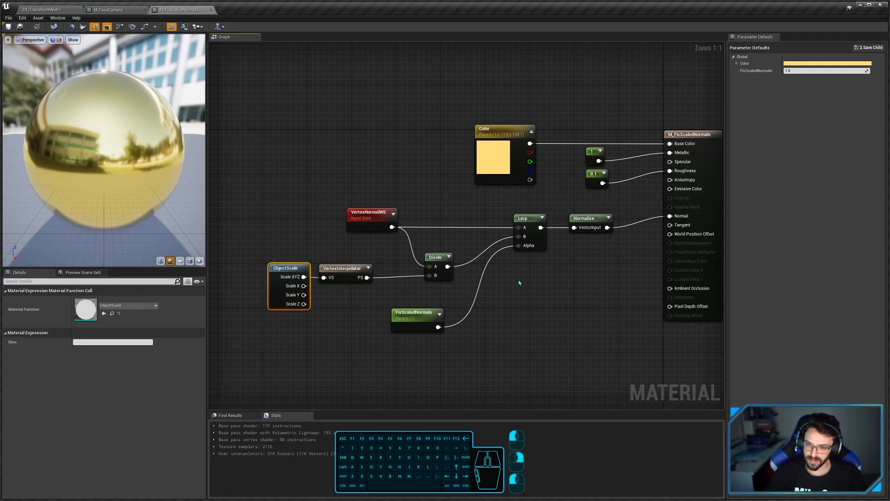
{"action": "right_click_drag", "start_coordinate": [521, 277], "coordinate": [440, 276]}
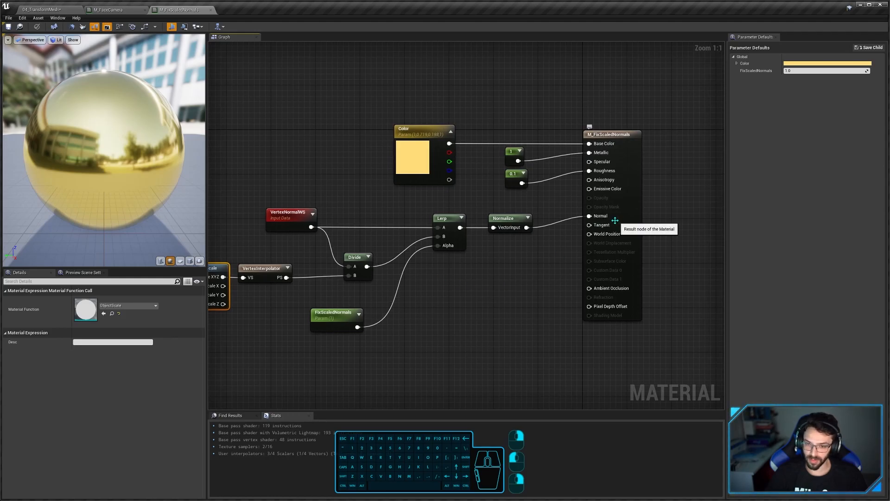
Step: Preview the Normalize node's output on the sphere and check the material's Tangent Space Normal option
{"action": "left_click", "coordinate": [517, 218]}
{"action": "key", "text": "shift+p"}
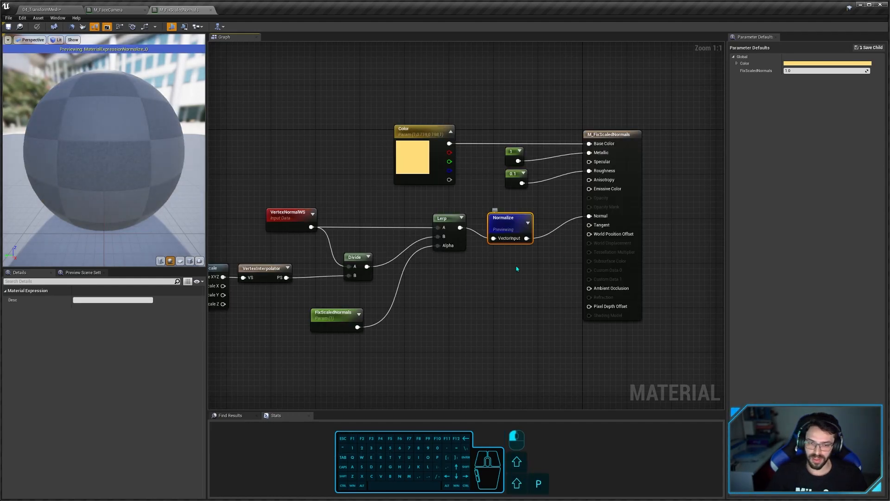
{"action": "right_click_drag", "start_coordinate": [103, 143], "coordinate": [103, 116]}
{"action": "left_click_drag", "start_coordinate": [103, 143], "coordinate": [116, 160]}
{"action": "left_click", "coordinate": [631, 213]}
{"action": "scroll", "coordinate": [156, 299], "scroll_direction": "down", "scroll_amount": 3}
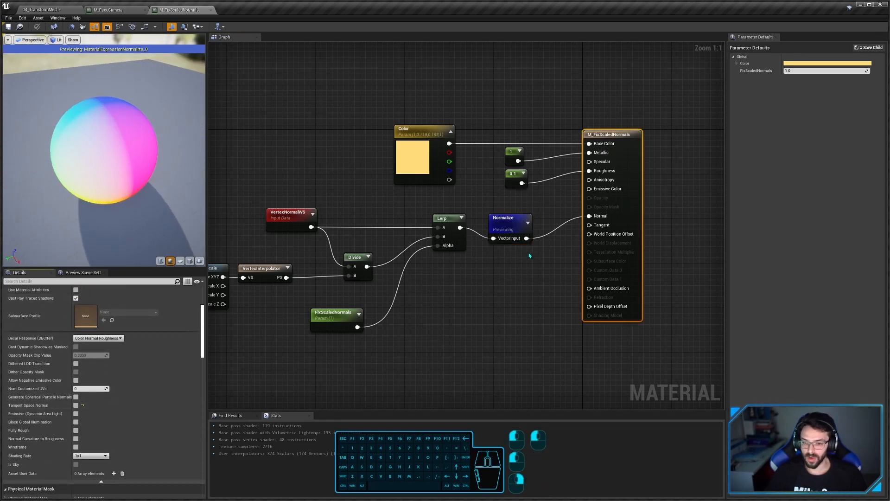
Step: Stop previewing the Normalize node so the preview sphere shows the full material
{"action": "left_click", "coordinate": [518, 230]}
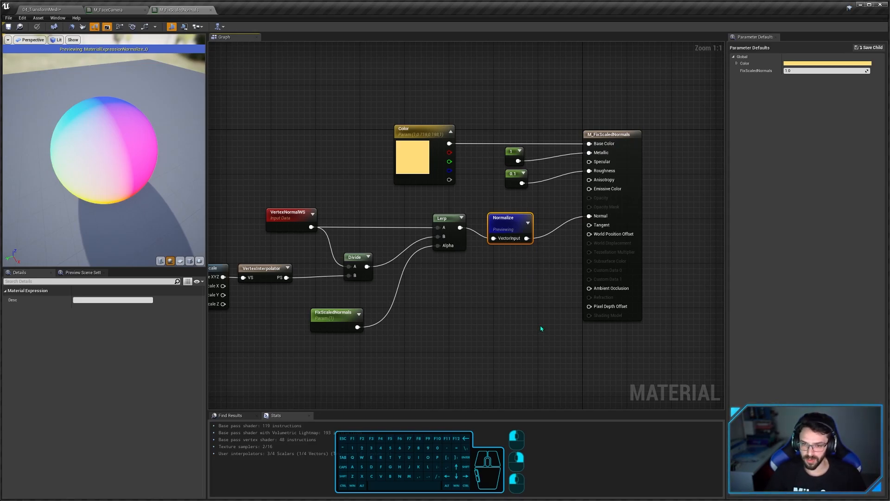
{"action": "key", "text": "shift+p"}
{"action": "left_click", "coordinate": [493, 293]}
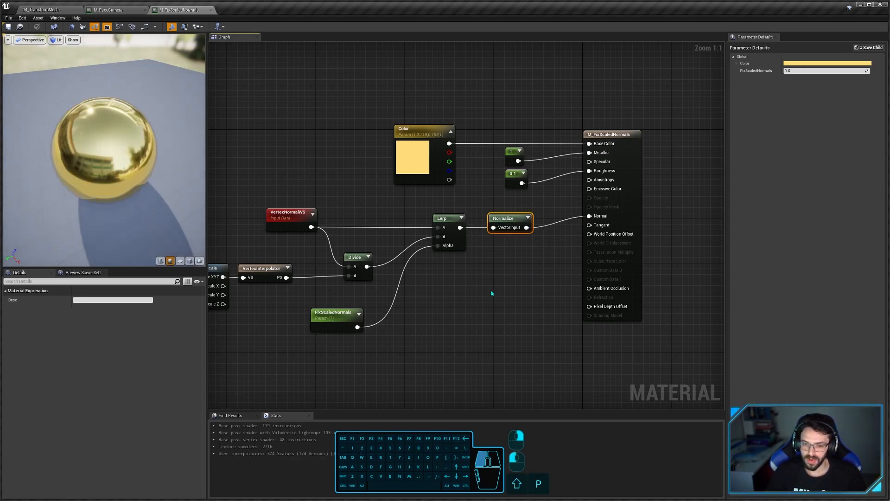
Step: Close the M_FixScaledNormals material and return to the copper and gold meshes in the 04_TransformMesh level
{"action": "right_click_drag", "start_coordinate": [425, 307], "coordinate": [451, 317]}
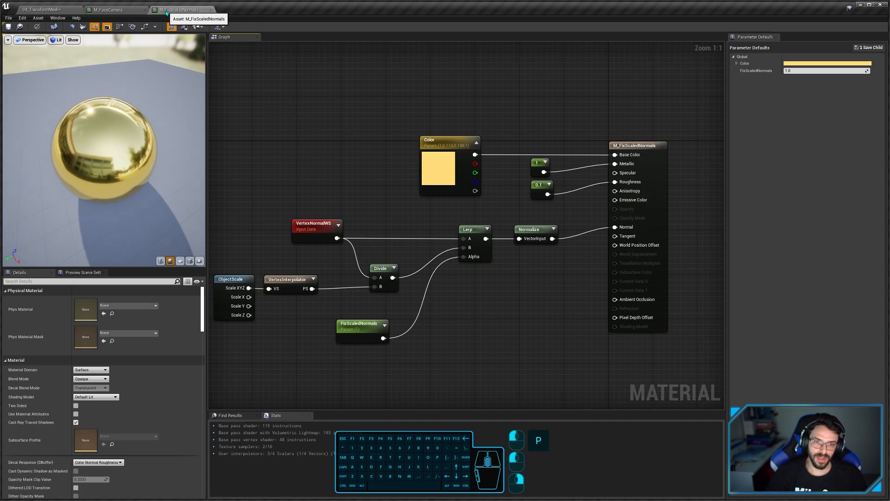
{"action": "left_click", "coordinate": [211, 10]}
{"action": "left_click", "coordinate": [42, 10]}
{"action": "key", "text": "s"}
{"action": "key", "text": "a"}
{"action": "right_click_drag", "start_coordinate": [481, 242], "coordinate": [497, 228]}
{"action": "key", "text": "q"}
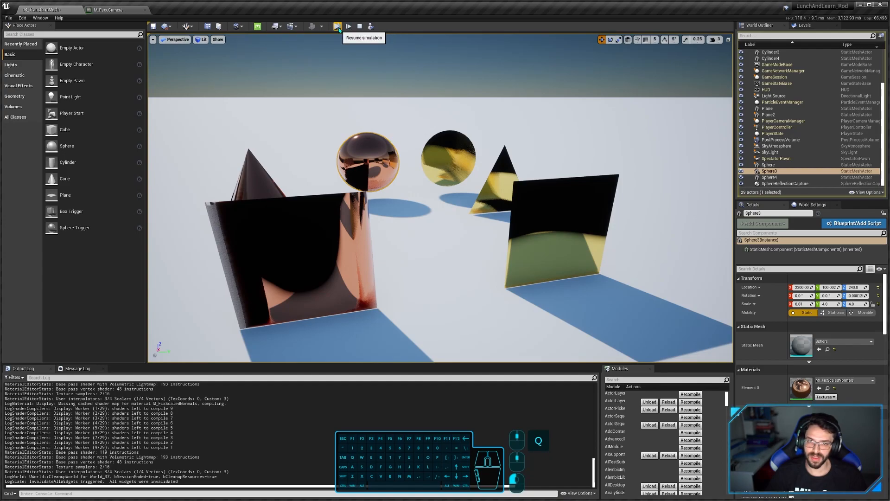
Step: Resume the simulation and compare the reflections on the copper and gold meshes from several sides as they scale
{"action": "key", "text": "s"}
{"action": "right_click_drag", "start_coordinate": [494, 254], "coordinate": [495, 256]}
{"action": "key", "text": "w"}
{"action": "key", "text": "a"}
{"action": "key", "text": "d"}
{"action": "key", "text": "s"}
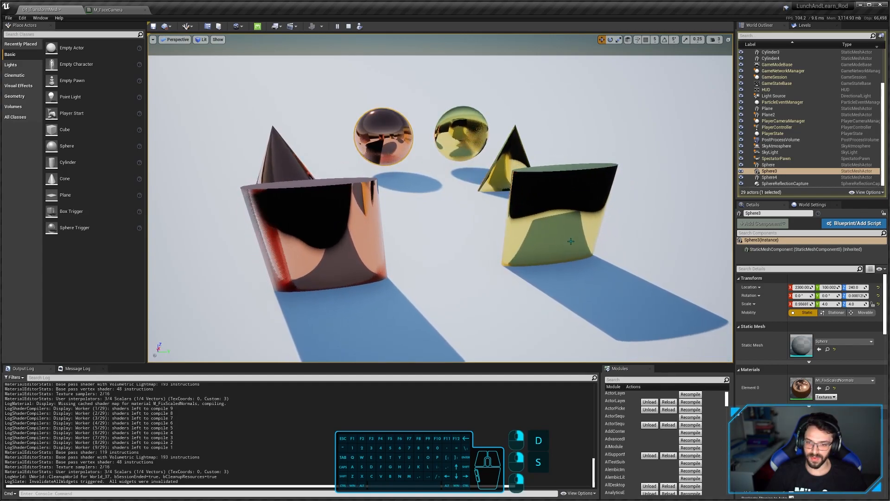
{"action": "key", "text": "d"}
{"action": "key", "text": "s"}
{"action": "right_click_drag", "start_coordinate": [550, 237], "coordinate": [469, 258]}
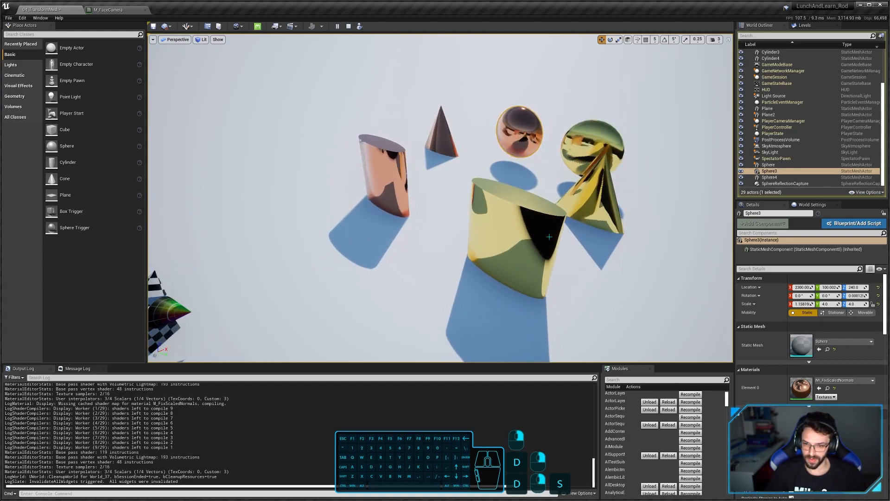
{"action": "key", "text": "a"}
{"action": "key", "text": "s"}
{"action": "key", "text": "w"}
{"action": "right_click_drag", "start_coordinate": [550, 237], "coordinate": [667, 163]}
{"action": "key", "text": "q"}
{"action": "key", "text": "s"}
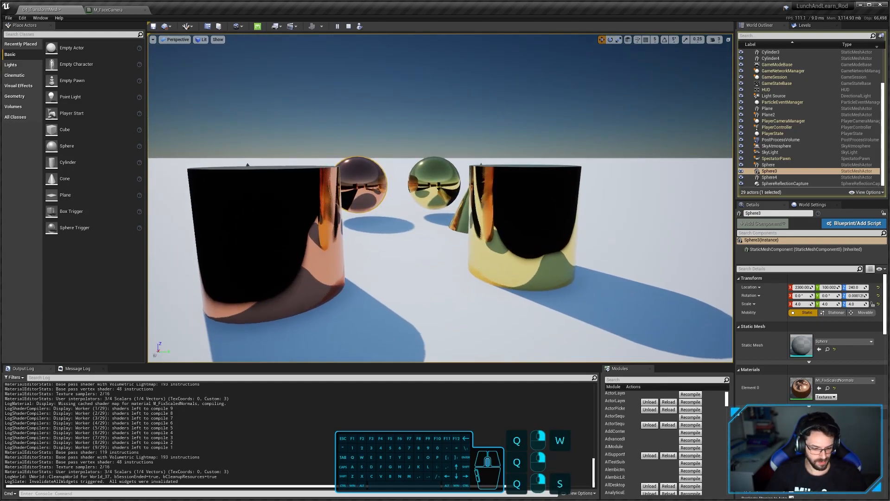
Step: Stop the simulation and open the 05_ShadowPass level
{"action": "key", "text": "Escape"}
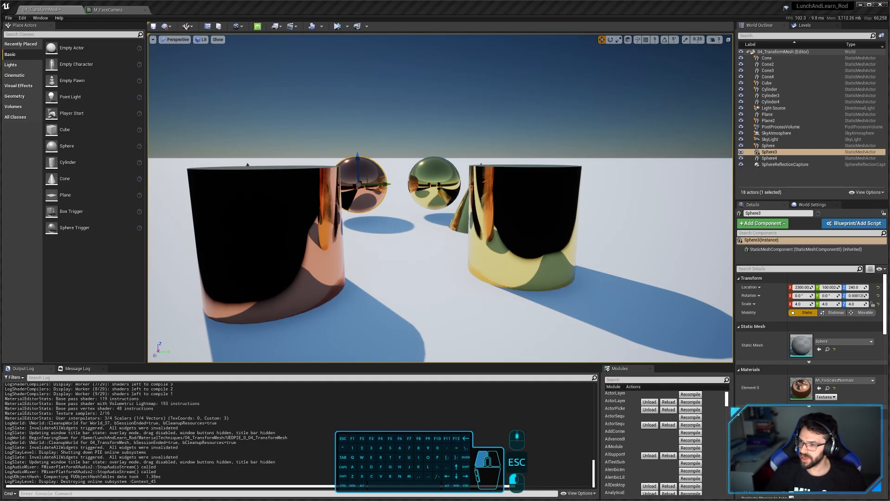
{"action": "left_click", "coordinate": [663, 318]}
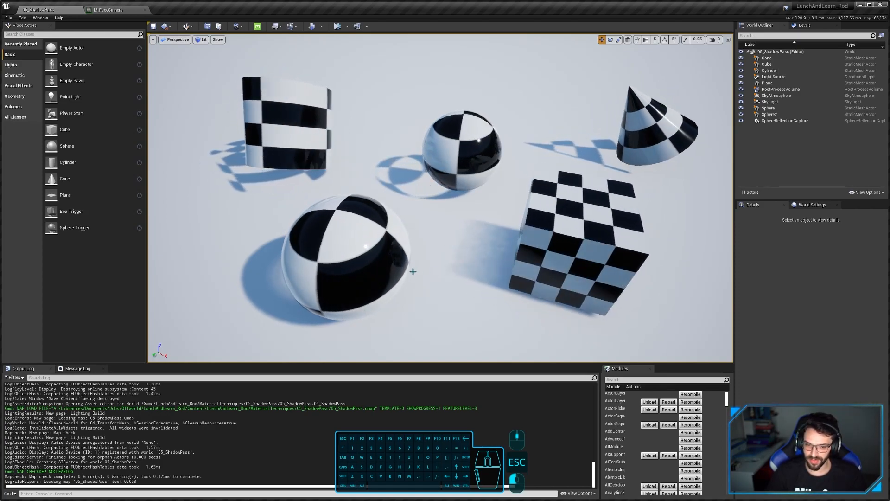
Step: Examine the shadows cast by the checkered meshes in the 05_ShadowPass level
{"action": "key", "text": "a"}
{"action": "right_click_drag", "start_coordinate": [410, 275], "coordinate": [519, 281]}
{"action": "key", "text": "w"}
{"action": "key", "text": "s"}
{"action": "key", "text": "q"}
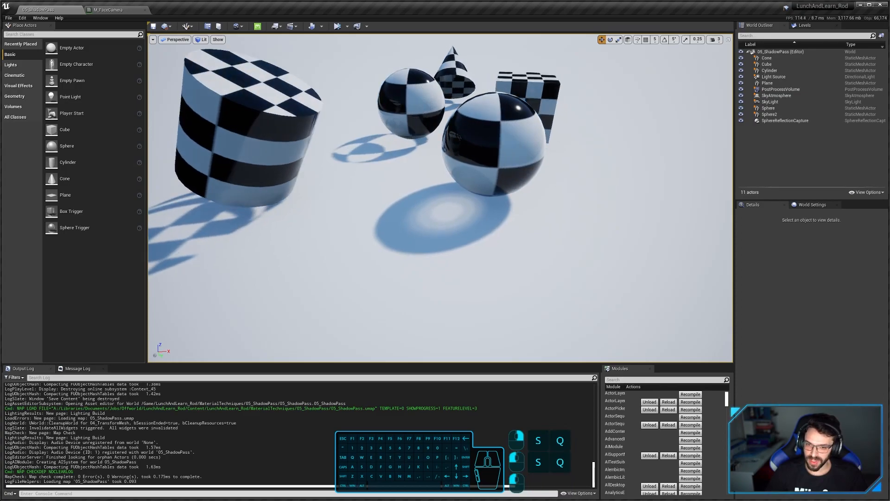
Step: Select the front sphere, Sphere2, and examine its shadow up close
{"action": "left_click", "coordinate": [491, 172]}
{"action": "key", "text": "d"}
{"action": "key", "text": "w"}
{"action": "key", "text": "a"}
{"action": "right_click_drag", "start_coordinate": [497, 224], "coordinate": [519, 190]}
{"action": "key", "text": "s"}
{"action": "right_click_drag", "start_coordinate": [461, 155], "coordinate": [461, 185]}
{"action": "key", "text": "d"}
{"action": "key", "text": "e"}
{"action": "key", "text": "w"}
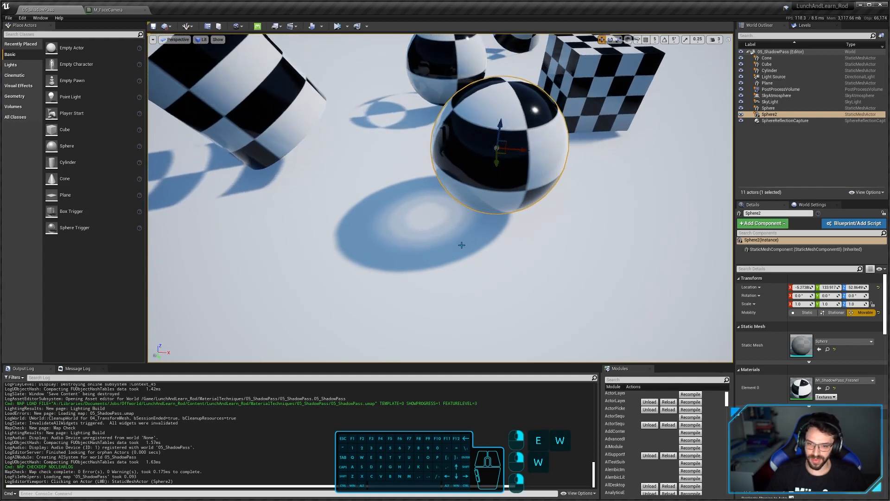
{"action": "key", "text": "d"}
{"action": "key", "text": "w"}
{"action": "right_click_drag", "start_coordinate": [437, 256], "coordinate": [430, 256]}
{"action": "key", "text": "a"}
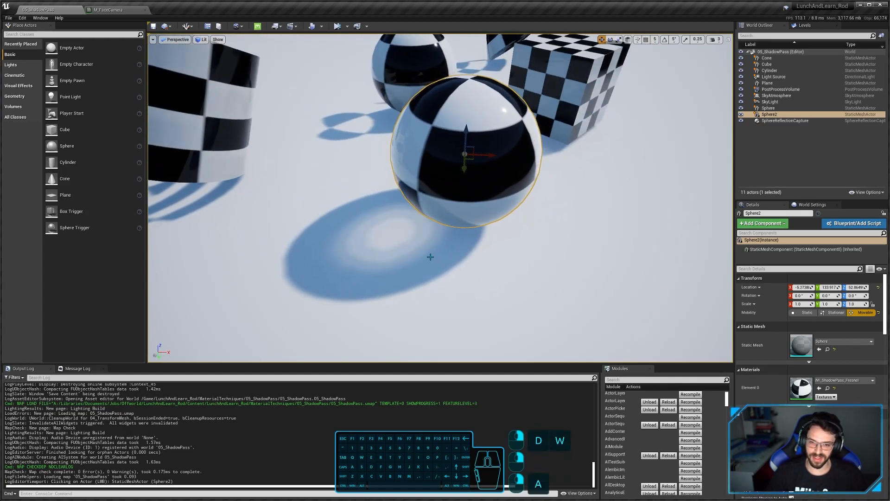
Step: Compare the front sphere's shadow with those of the surrounding meshes from lower and wider views
{"action": "key", "text": "d"}
{"action": "right_click_drag", "start_coordinate": [403, 247], "coordinate": [315, 199]}
{"action": "key", "text": "s"}
{"action": "key", "text": "w"}
{"action": "right_click_drag", "start_coordinate": [354, 234], "coordinate": [371, 244]}
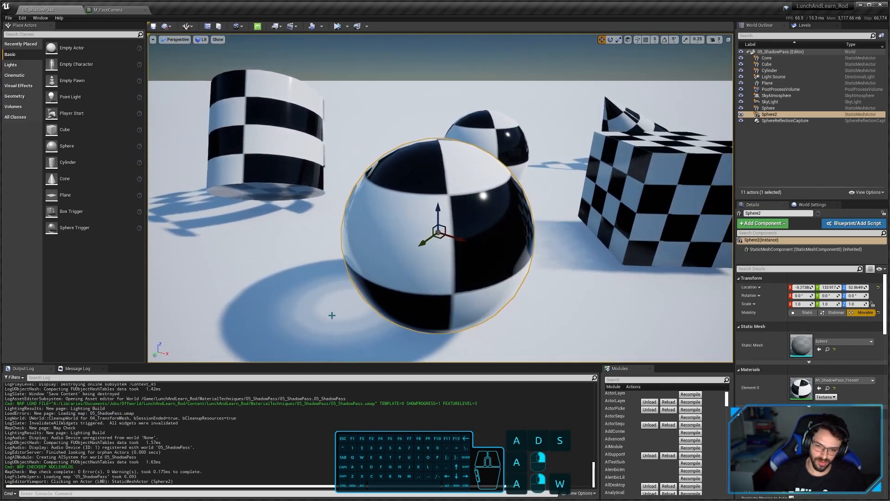
{"action": "key", "text": "w"}
{"action": "mouse_move", "coordinate": [332, 314]}
{"action": "right_mouse_down"}
{"action": "mouse_move", "coordinate": [343, 324]}
{"action": "mouse_move", "coordinate": [325, 315]}
{"action": "right_mouse_up"}
{"action": "key", "text": "s"}
{"action": "key", "text": "d"}
{"action": "right_click_drag", "start_coordinate": [515, 343], "coordinate": [485, 311]}
{"action": "key", "text": "a"}
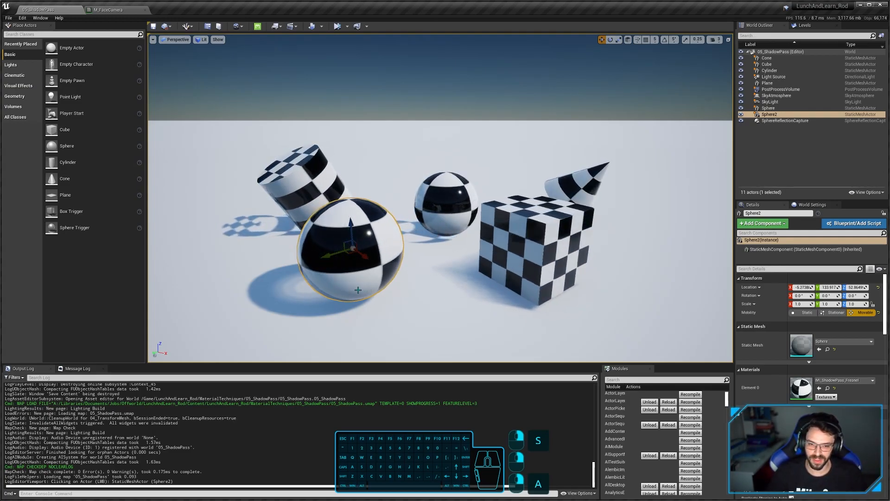
Step: Raise the front sphere off the ground and view how its shadow responds
{"action": "right_click_drag", "start_coordinate": [358, 290], "coordinate": [458, 175]}
{"action": "key", "text": "d"}
{"action": "key", "text": "w"}
{"action": "key", "text": "s"}
{"action": "key", "text": "a"}
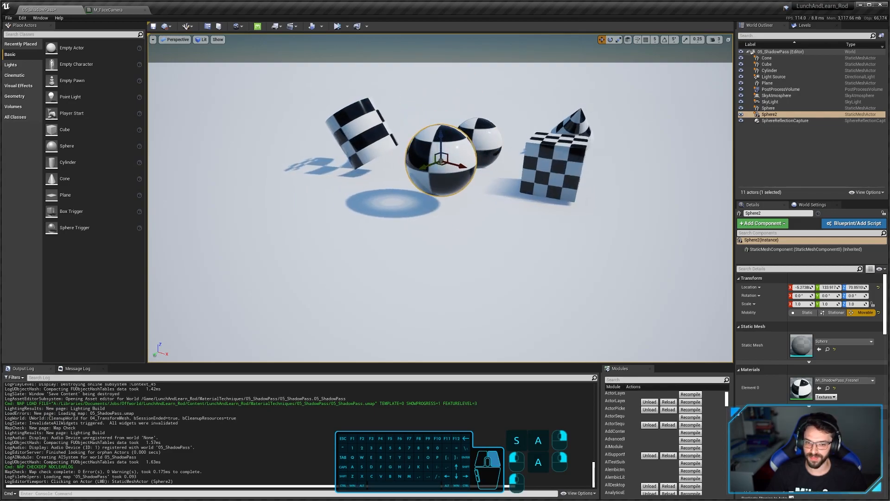
Step: Select the checkered cube and examine its shadow from several angles
{"action": "key", "text": "w"}
{"action": "right_click_drag", "start_coordinate": [441, 161], "coordinate": [482, 270]}
{"action": "key", "text": "d"}
{"action": "key", "text": "w"}
{"action": "left_click", "coordinate": [465, 213]}
{"action": "key", "text": "q"}
{"action": "key", "text": "s"}
{"action": "key", "text": "e"}
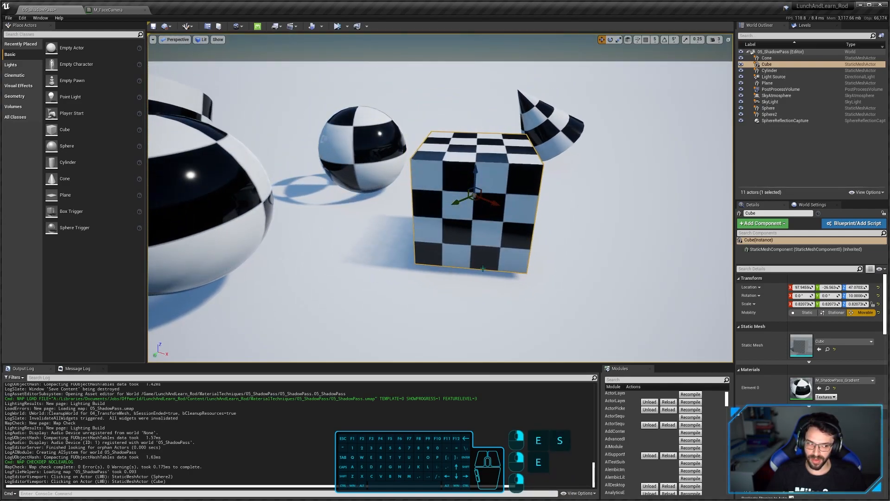
{"action": "right_click_drag", "start_coordinate": [488, 235], "coordinate": [479, 171]}
{"action": "right_click_drag", "start_coordinate": [437, 264], "coordinate": [390, 301]}
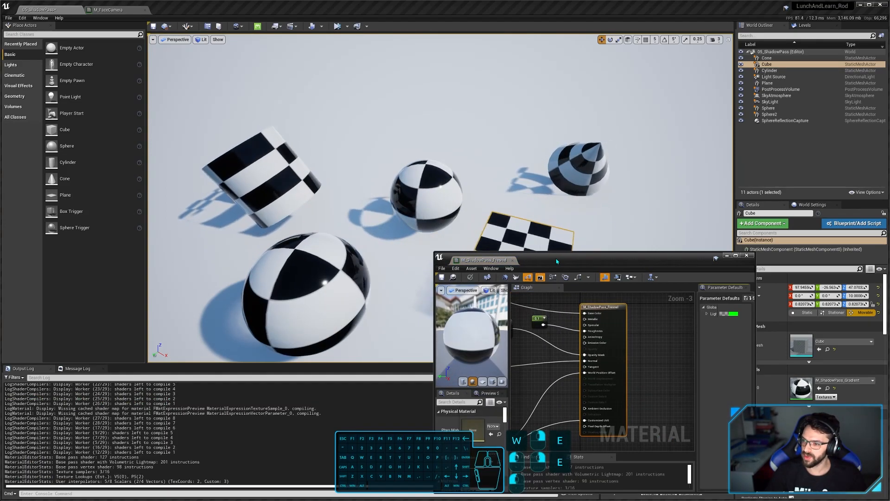
Step: Close the M_ShadowPass_Fresnel material and open M_ShadowPass_Texture instead
{"action": "left_click", "coordinate": [747, 256]}
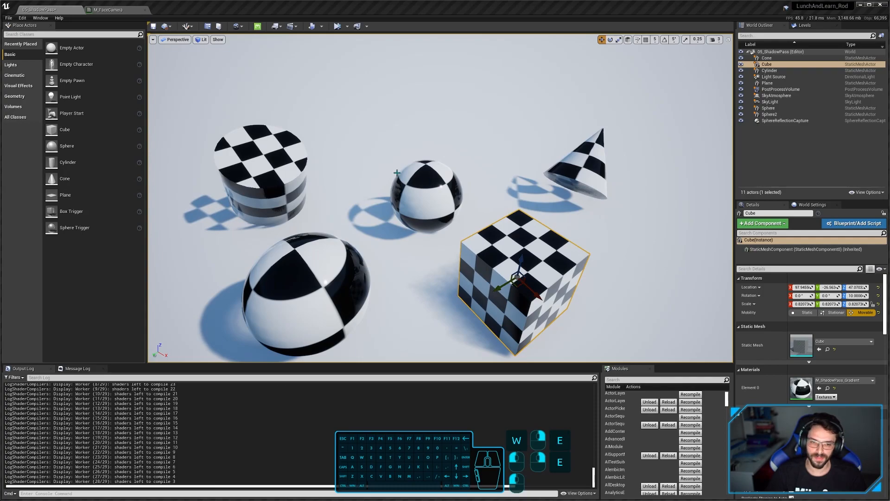
{"action": "right_click_drag", "start_coordinate": [532, 222], "coordinate": [531, 272]}
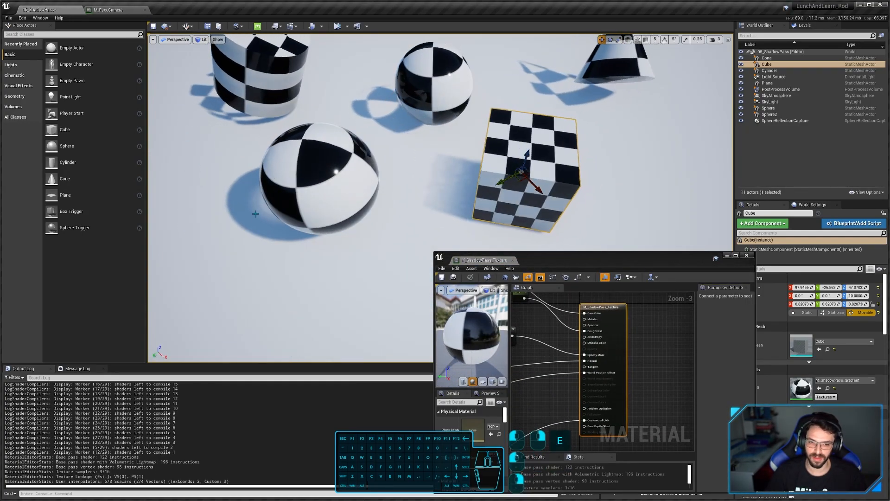
{"action": "right_click_drag", "start_coordinate": [273, 223], "coordinate": [315, 224]}
{"action": "key", "text": "a"}
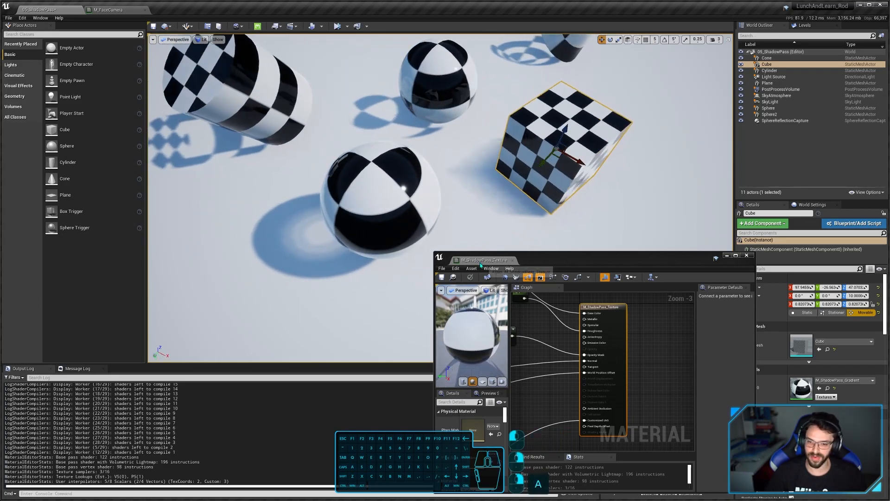
Step: Dock the M_ShadowPass_Texture editor as a tab in the main window and show its Shadow Pass Switch node
{"action": "left_click_drag", "start_coordinate": [480, 260], "coordinate": [230, 11]}
{"action": "right_click_drag", "start_coordinate": [214, 137], "coordinate": [514, 211]}
{"action": "scroll", "coordinate": [517, 174], "scroll_direction": "up", "scroll_amount": 3}
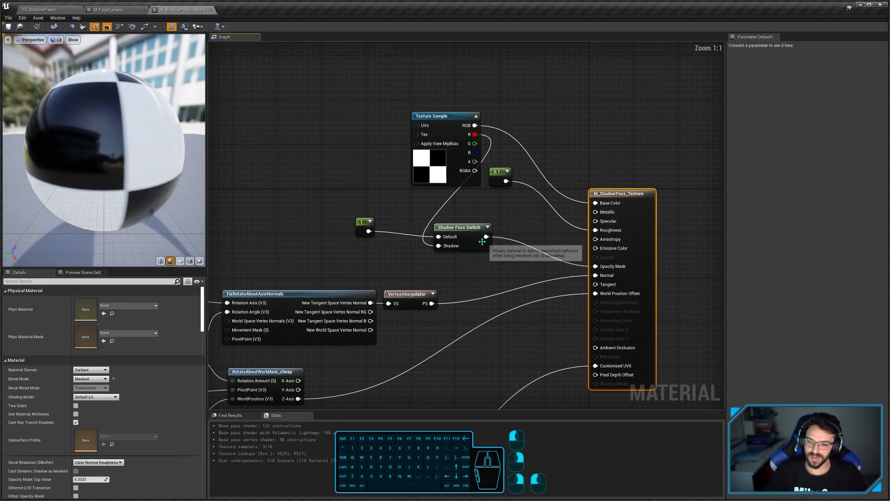
Step: Move the Shadow Pass Switch node closer to the material's Opacity Mask input
{"action": "left_click", "coordinate": [476, 240]}
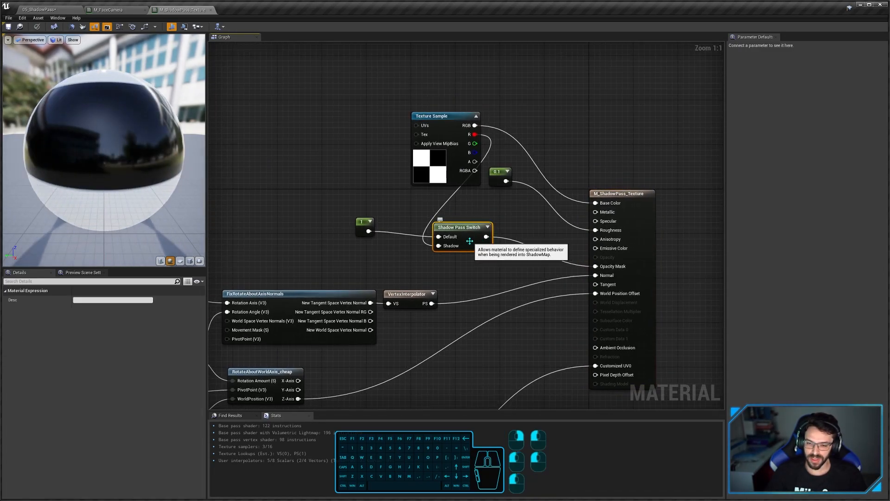
{"action": "left_click_drag", "start_coordinate": [453, 255], "coordinate": [453, 257]}
{"action": "right_click_drag", "start_coordinate": [453, 256], "coordinate": [480, 266]}
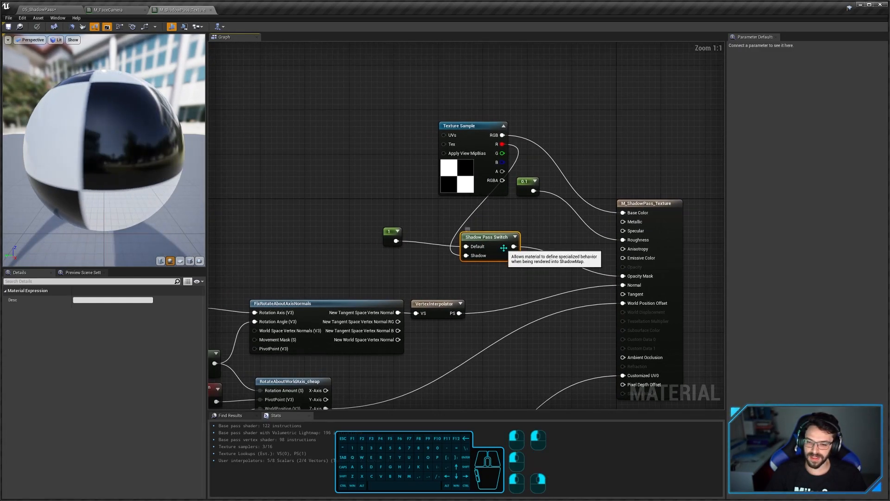
{"action": "left_click_drag", "start_coordinate": [504, 253], "coordinate": [571, 267]}
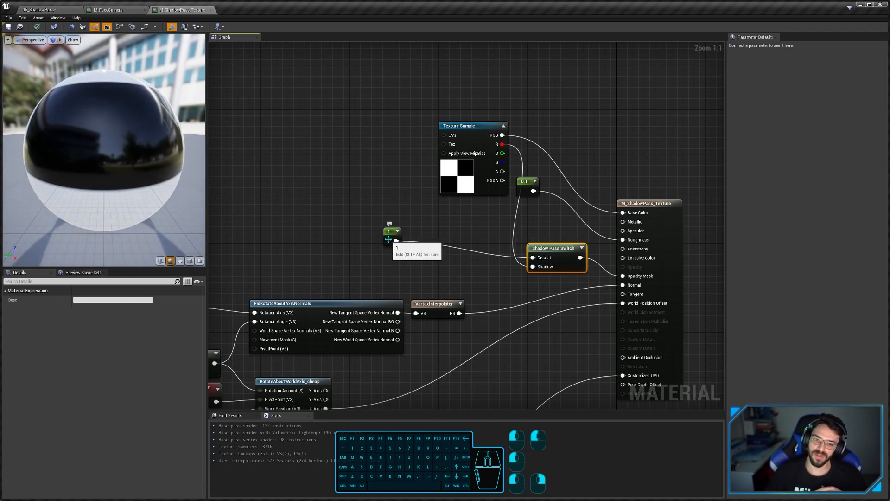
Step: Orbit and zoom the material preview to examine the sphere's shadow on the floor
{"action": "right_click", "coordinate": [528, 293]}
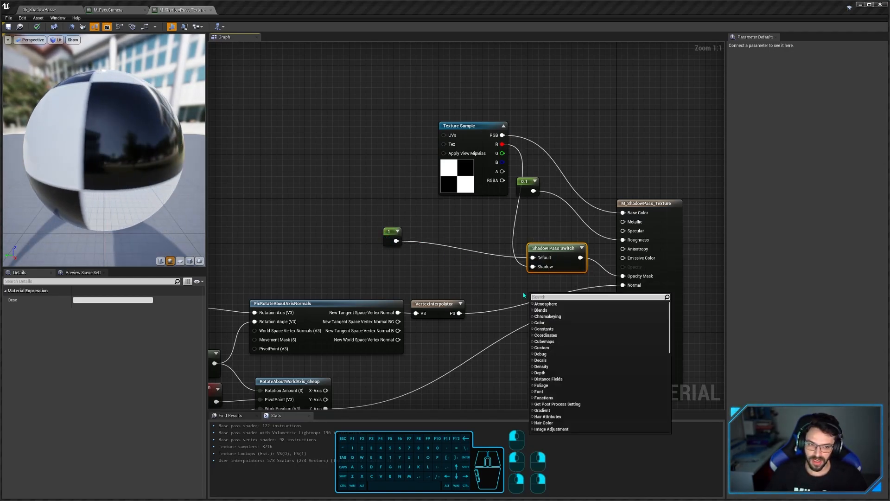
{"action": "right_click_drag", "start_coordinate": [139, 207], "coordinate": [138, 205]}
{"action": "left_click_drag", "start_coordinate": [138, 207], "coordinate": [138, 207]}
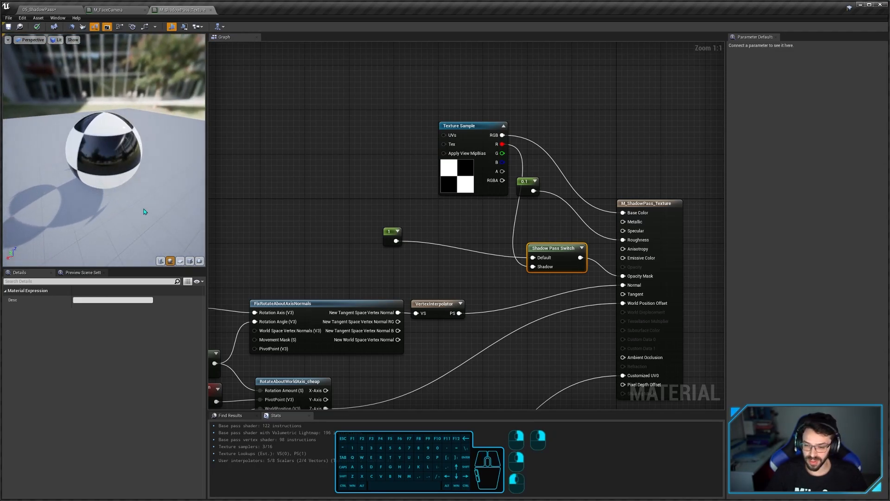
{"action": "right_click_drag", "start_coordinate": [143, 209], "coordinate": [143, 205]}
{"action": "left_click_drag", "start_coordinate": [142, 208], "coordinate": [112, 207]}
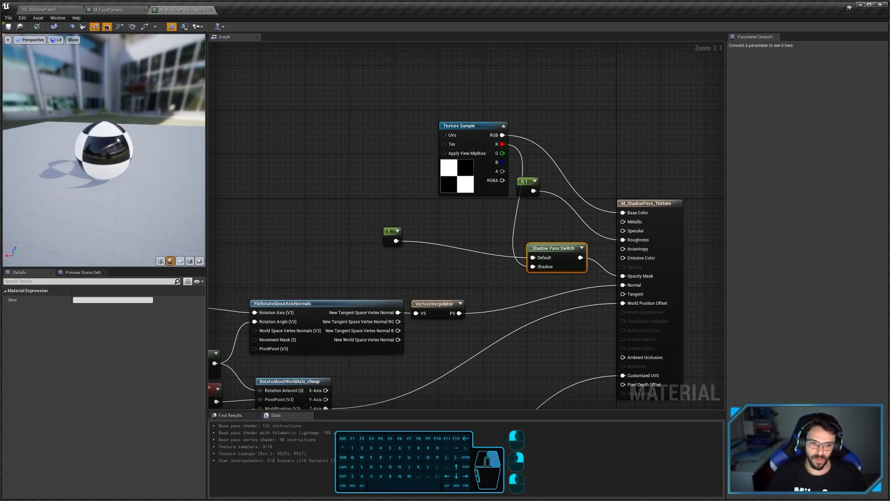
{"action": "scroll", "coordinate": [106, 185], "scroll_direction": "up", "scroll_amount": 3}
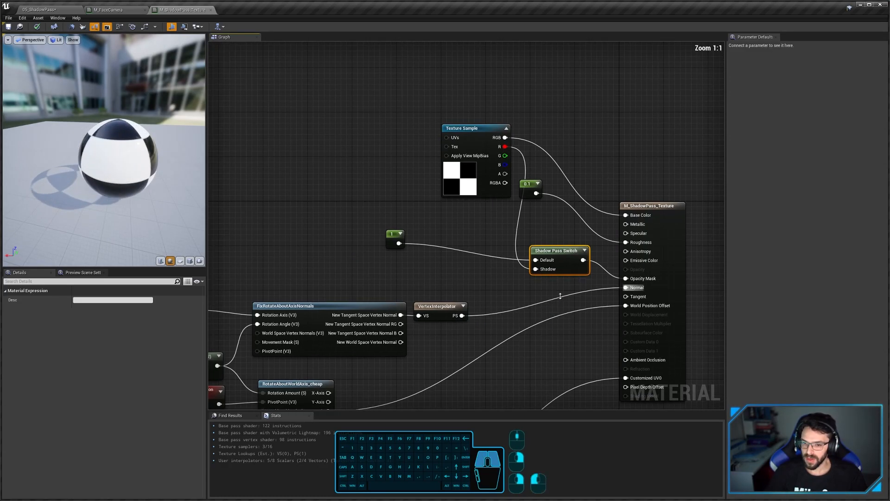
Step: Line up the constant 1 node with the Shadow Pass Switch's Default input, and compare the Texture Sample with the preview shadow
{"action": "right_click_drag", "start_coordinate": [552, 304], "coordinate": [543, 300]}
{"action": "left_click_drag", "start_coordinate": [377, 241], "coordinate": [399, 252]}
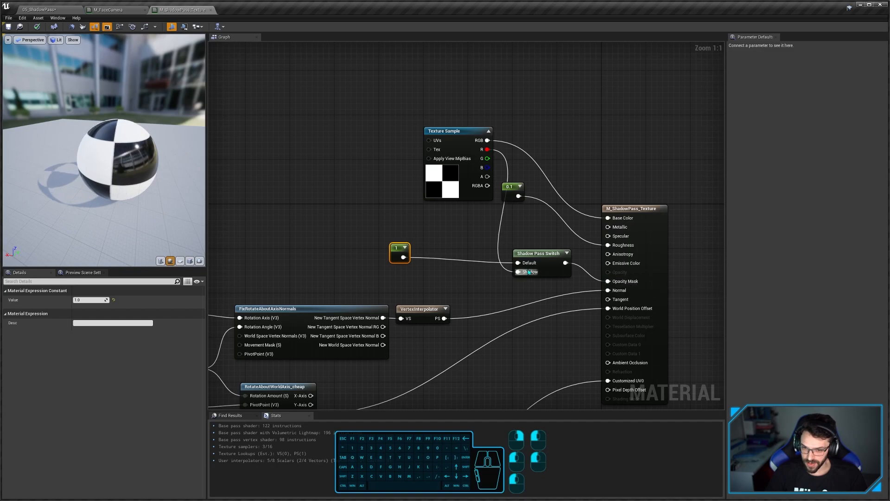
{"action": "left_click", "coordinate": [473, 175]}
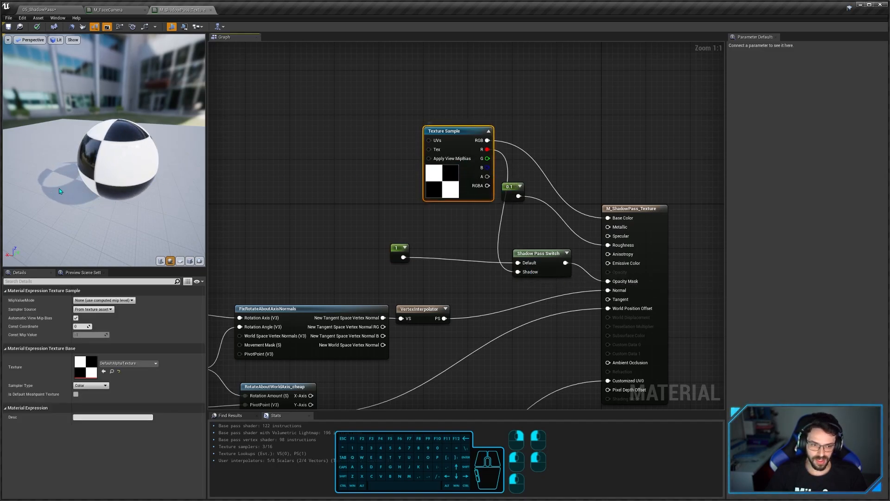
{"action": "left_click_drag", "start_coordinate": [65, 203], "coordinate": [153, 242]}
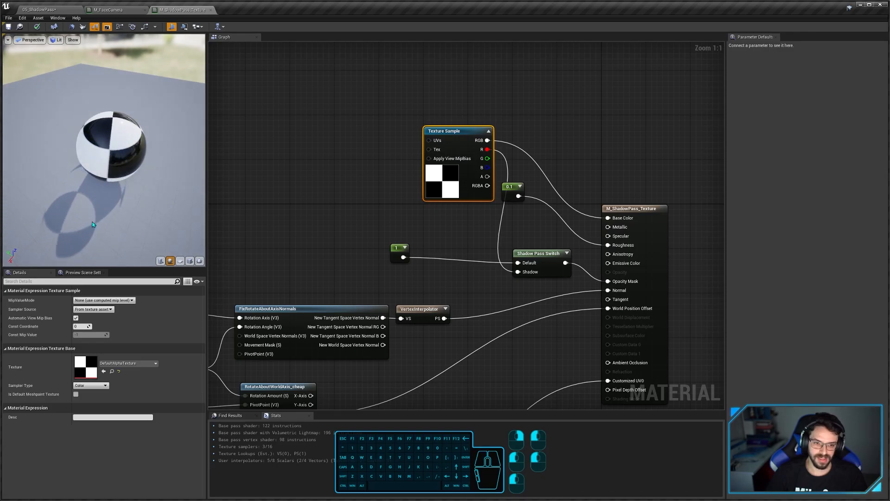
{"action": "left_click_drag", "start_coordinate": [94, 225], "coordinate": [33, 181]}
Step: Highlight the rotation and texture-coordinate nodes feeding Normal, World Position Offset and Customized UV0 for review
{"action": "scroll", "coordinate": [426, 296], "scroll_direction": "down", "scroll_amount": 3}
{"action": "right_click_drag", "start_coordinate": [426, 296], "coordinate": [499, 275]}
{"action": "left_click_drag", "start_coordinate": [530, 267], "coordinate": [284, 411]}
{"action": "right_click_drag", "start_coordinate": [467, 242], "coordinate": [398, 314]}
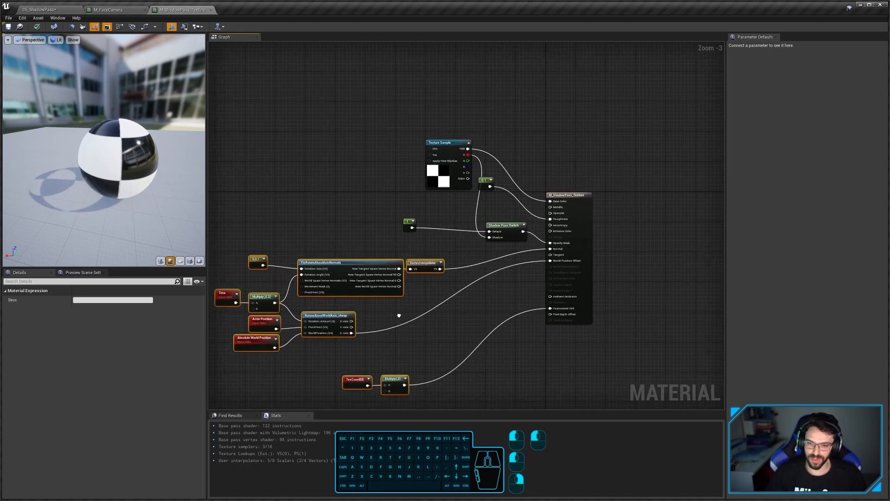
{"action": "left_click", "coordinate": [429, 299]}
Step: Examine up close how constant 1 and the texture's red channel feed the Shadow Pass Switch into Opacity Mask
{"action": "scroll", "coordinate": [429, 299], "scroll_direction": "down", "scroll_amount": 4}
{"action": "scroll", "coordinate": [440, 264], "scroll_direction": "up", "scroll_amount": 7}
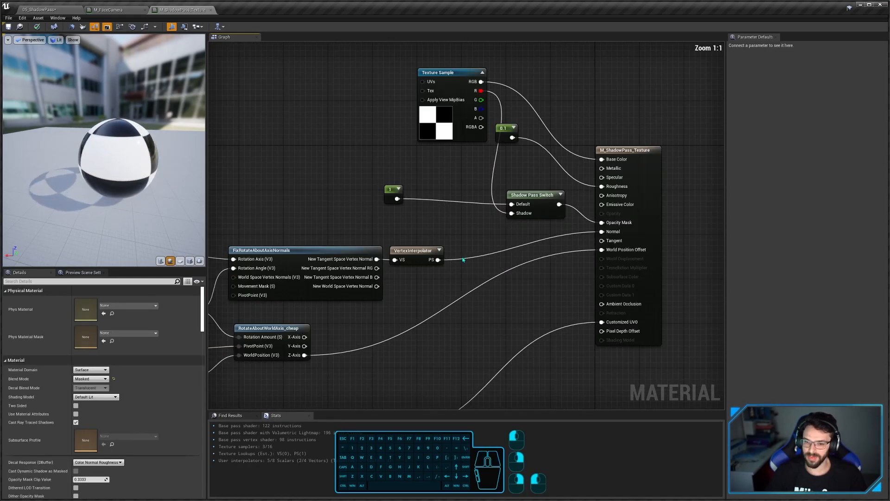
{"action": "scroll", "coordinate": [447, 261], "scroll_direction": "up", "scroll_amount": 3, "text": "ctrl"}
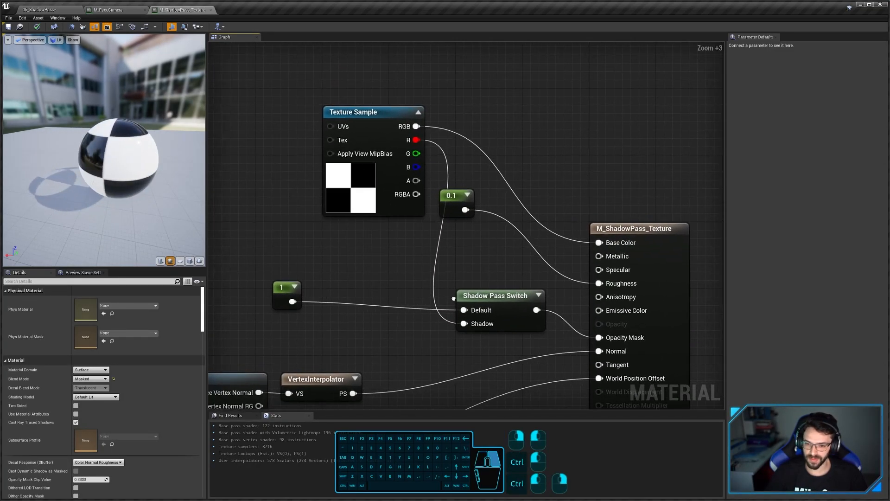
{"action": "left_click", "coordinate": [455, 329]}
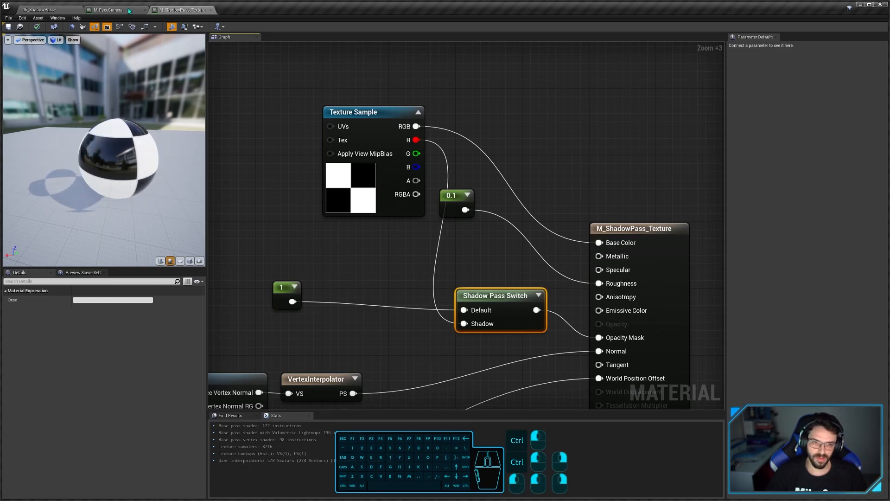
Step: Close the M_ShadowPass_Texture material without applying its changes, and close M_FaceCamera to return to the level
{"action": "middle_click", "coordinate": [180, 10]}
{"action": "left_click", "coordinate": [644, 282]}
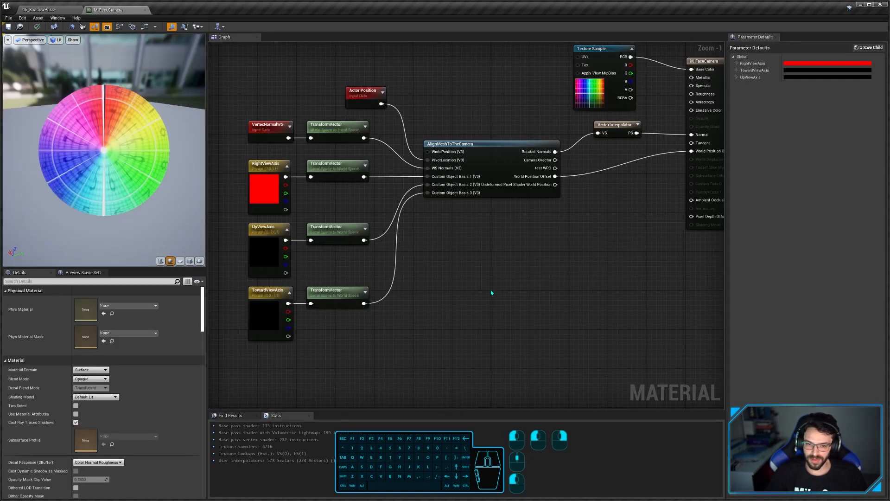
{"action": "middle_click", "coordinate": [99, 11]}
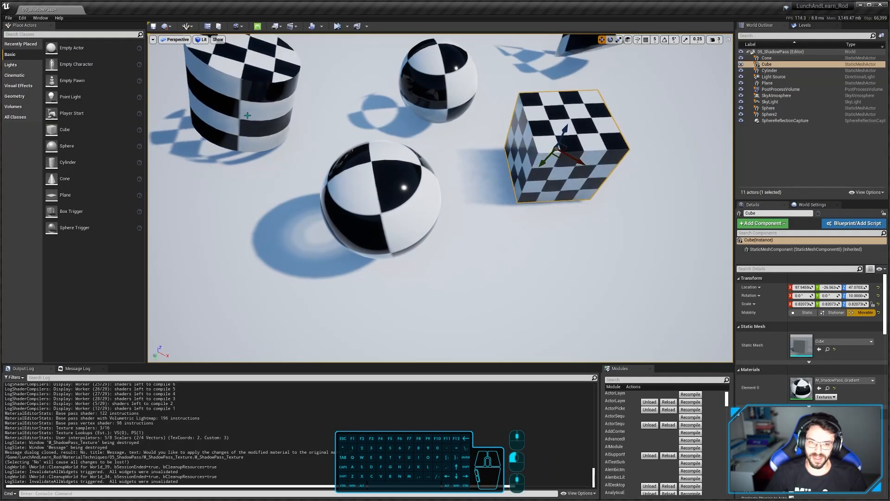
Step: Select the cone, the cube and the front sphere in turn to compare their shadows in the level
{"action": "left_click", "coordinate": [564, 135]}
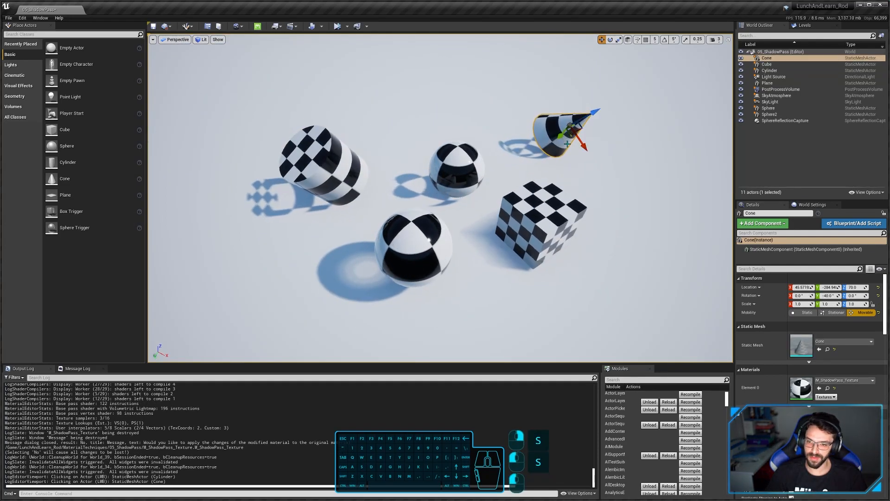
{"action": "key", "text": "d"}
{"action": "key", "text": "w"}
{"action": "right_click_drag", "start_coordinate": [532, 235], "coordinate": [532, 235]}
{"action": "key", "text": "a"}
{"action": "left_click", "coordinate": [532, 235]}
{"action": "left_click", "coordinate": [371, 260]}
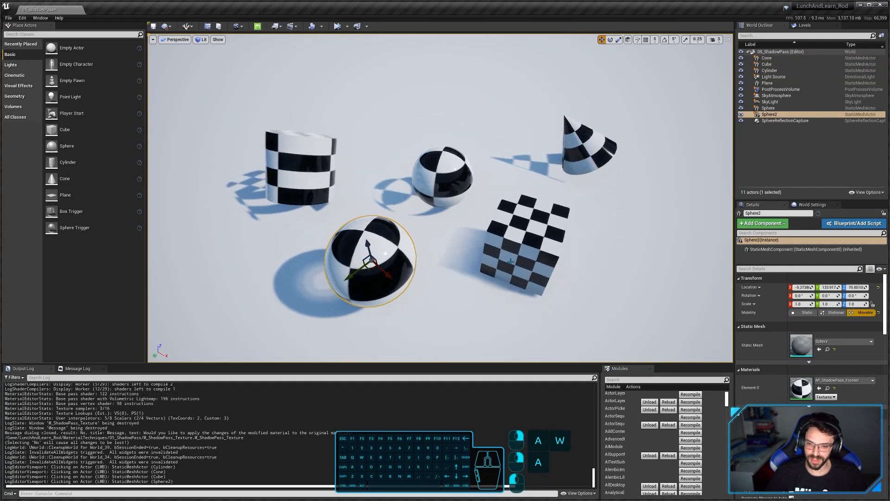
Step: Open the cube's M_ShadowPass_Gradient material and dock its editor beside the level tab
{"action": "left_click", "coordinate": [526, 242]}
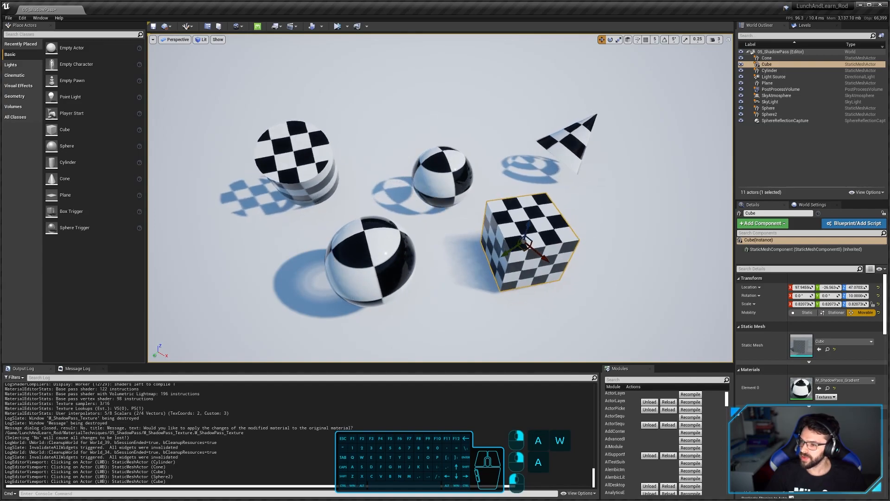
{"action": "double_click", "coordinate": [801, 389]}
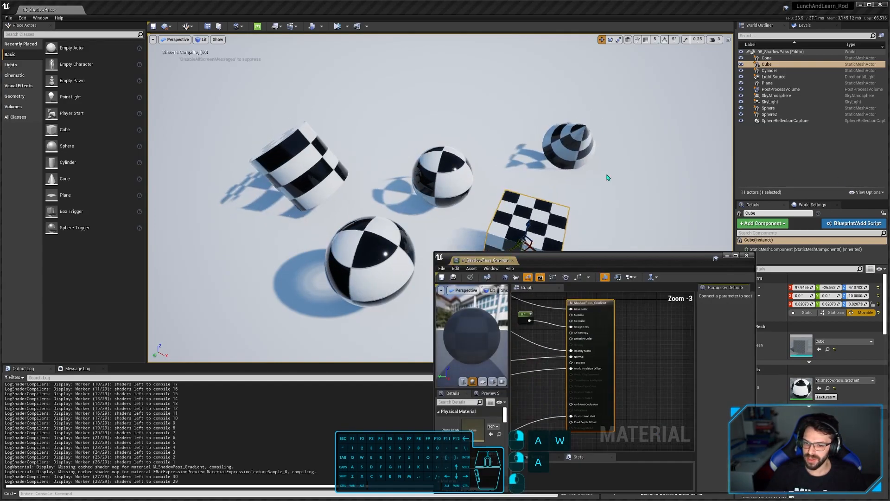
{"action": "left_click_drag", "start_coordinate": [473, 265], "coordinate": [161, 4]}
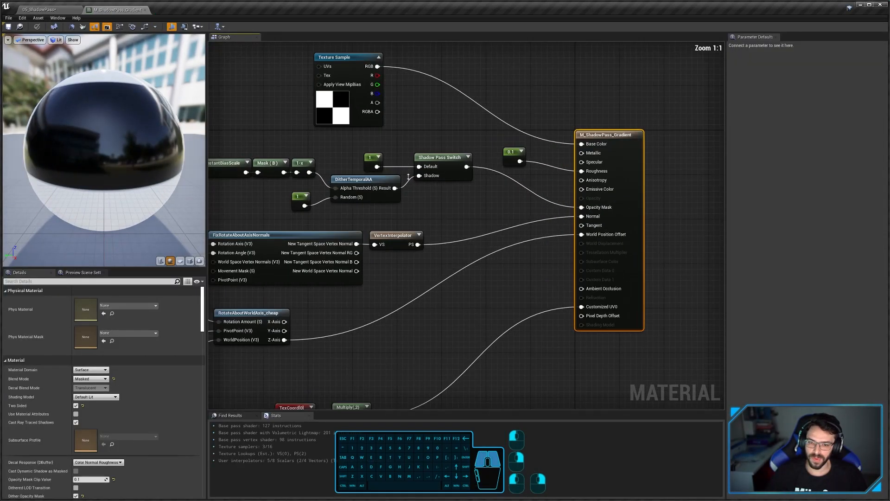
Step: Show the Absolute World Position and Object Bounds node chain, and switch the material preview mesh to a cube
{"action": "right_click_drag", "start_coordinate": [408, 176], "coordinate": [513, 203]}
{"action": "right_click_drag", "start_coordinate": [353, 218], "coordinate": [478, 225]}
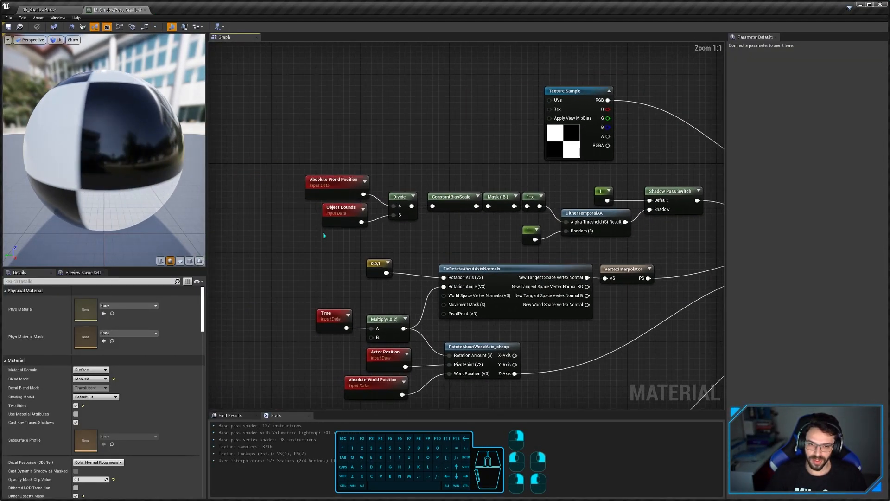
{"action": "right_click_drag", "start_coordinate": [324, 235], "coordinate": [285, 235]}
{"action": "left_click", "coordinate": [297, 182]}
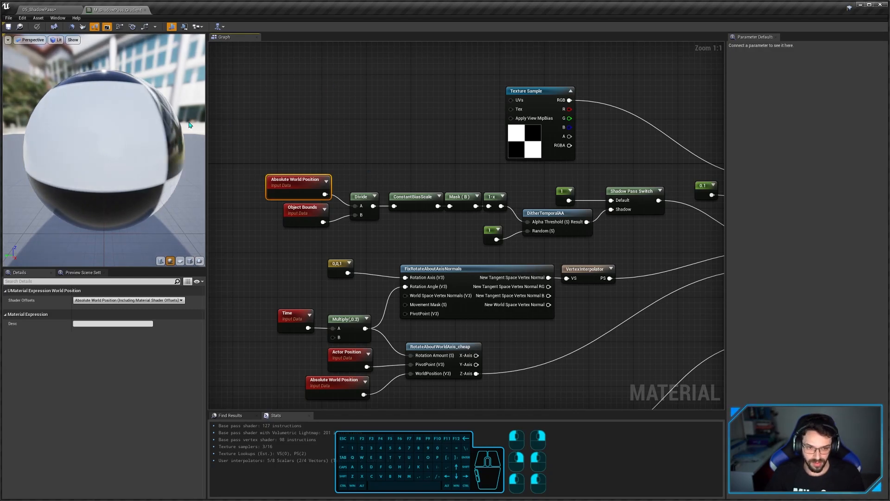
{"action": "left_click", "coordinate": [190, 261]}
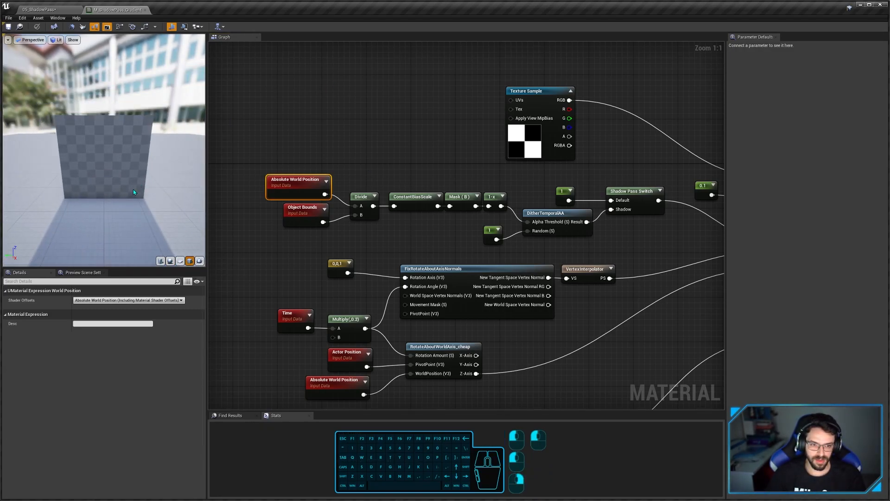
{"action": "left_click_drag", "start_coordinate": [134, 193], "coordinate": [70, 204]}
Step: Preview the Absolute World Position node feeding the Divide, and then the Object Bounds node, on the cube
{"action": "left_click", "coordinate": [302, 184]}
{"action": "key", "text": "shift+p"}
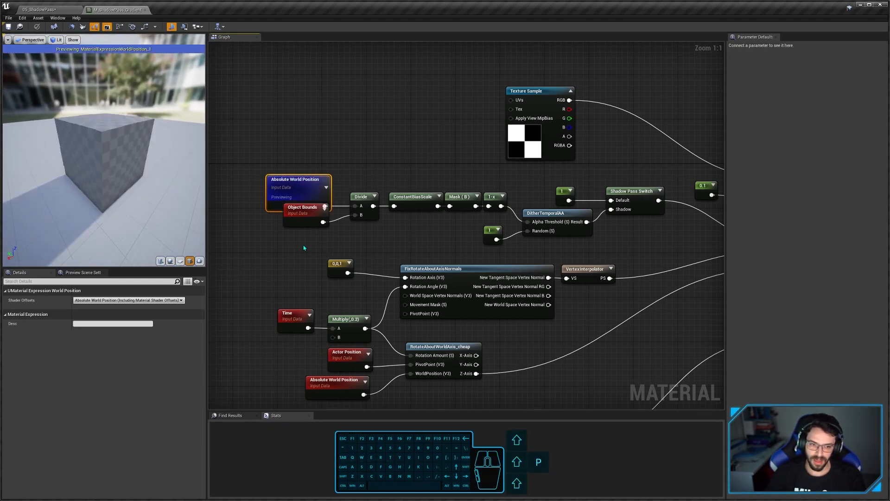
{"action": "left_click", "coordinate": [302, 214]}
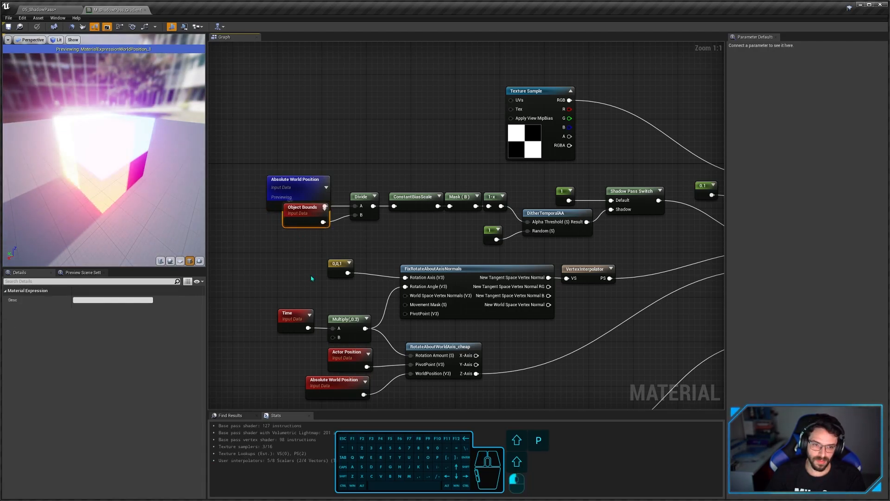
{"action": "key", "text": "shift+p"}
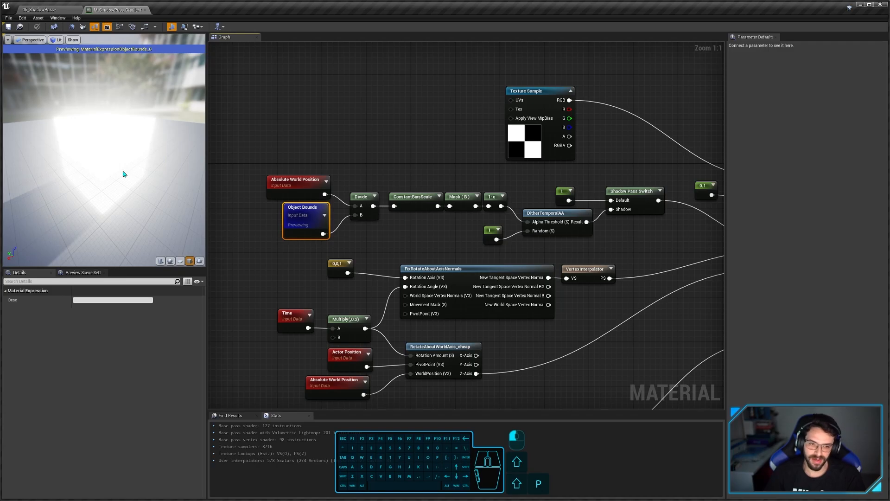
Step: Preview the Divide node's output and examine its colours on several sides of the cube
{"action": "left_click", "coordinate": [367, 202]}
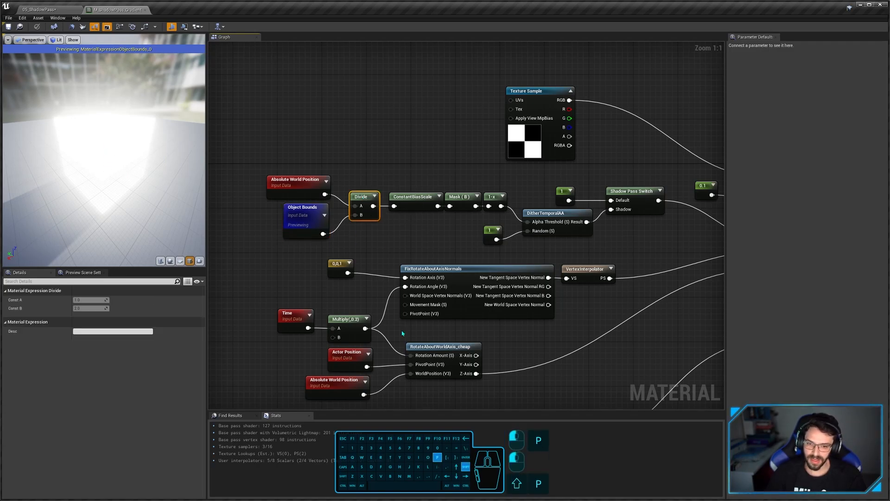
{"action": "key", "text": "shift+p"}
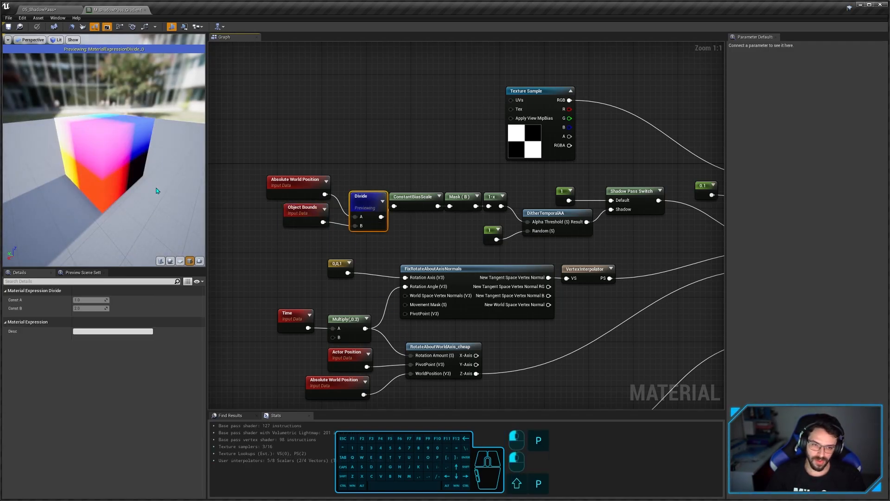
{"action": "left_click_drag", "start_coordinate": [157, 190], "coordinate": [133, 174]}
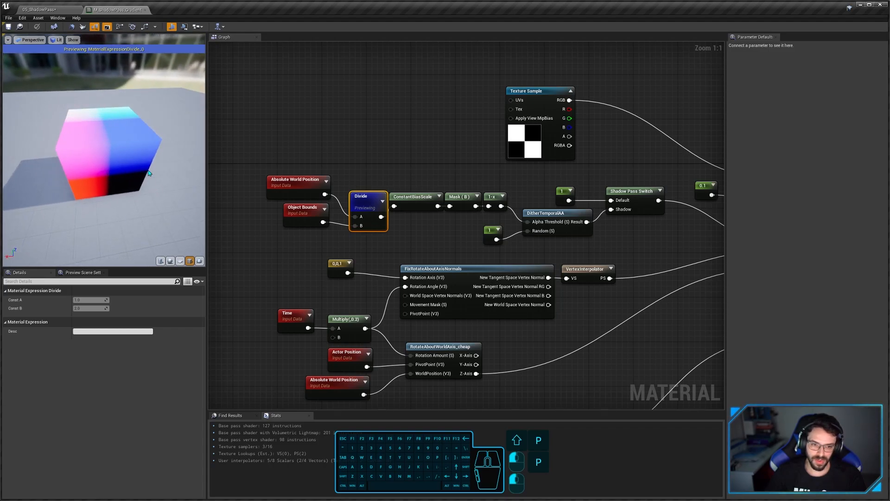
{"action": "left_click_drag", "start_coordinate": [79, 183], "coordinate": [87, 181]}
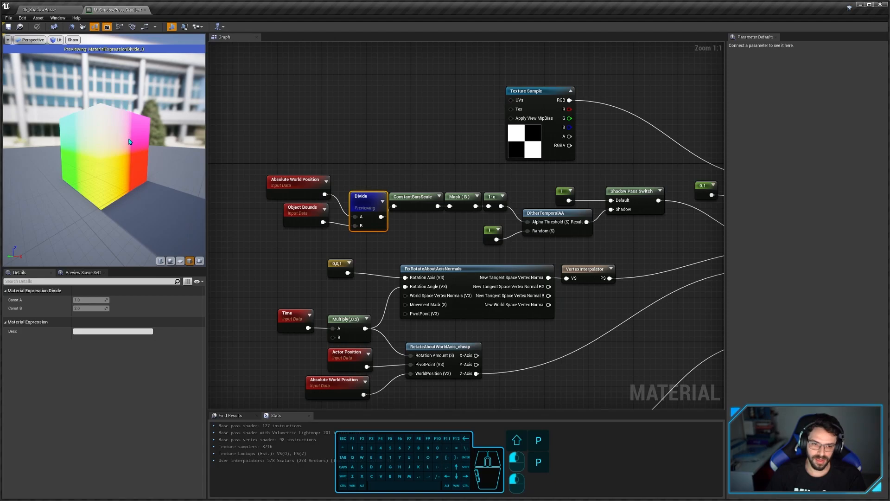
{"action": "left_click_drag", "start_coordinate": [117, 203], "coordinate": [84, 207]}
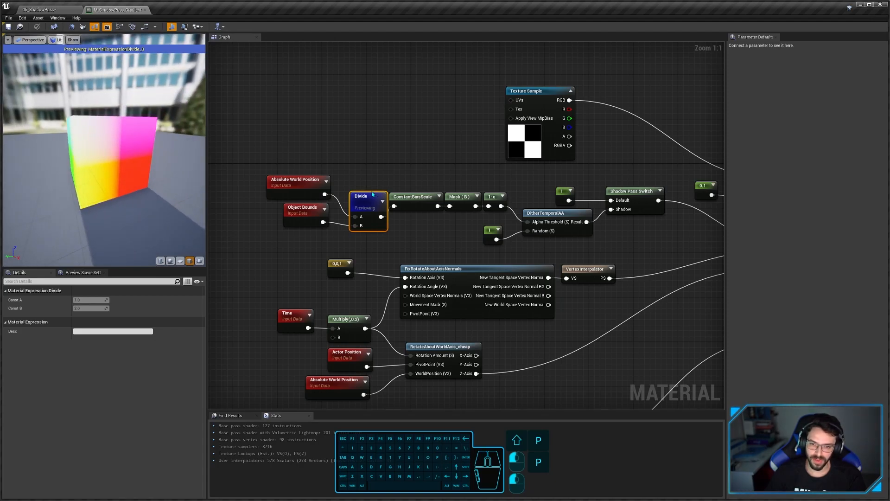
Step: Preview the Divide result's red channel through a temporary ComponentMask set to R only, and delete that mask
{"action": "left_click_drag", "start_coordinate": [396, 157], "coordinate": [402, 142]}
{"action": "type", "text": "componen"}
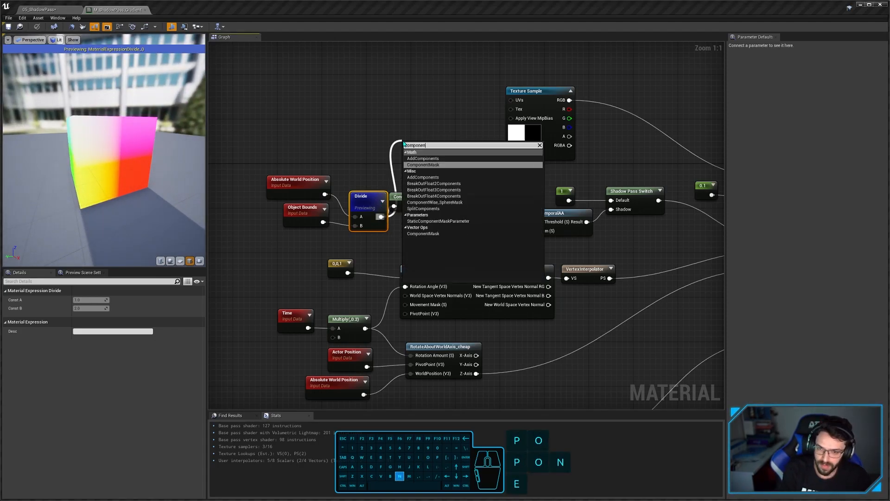
{"action": "key", "text": "Return"}
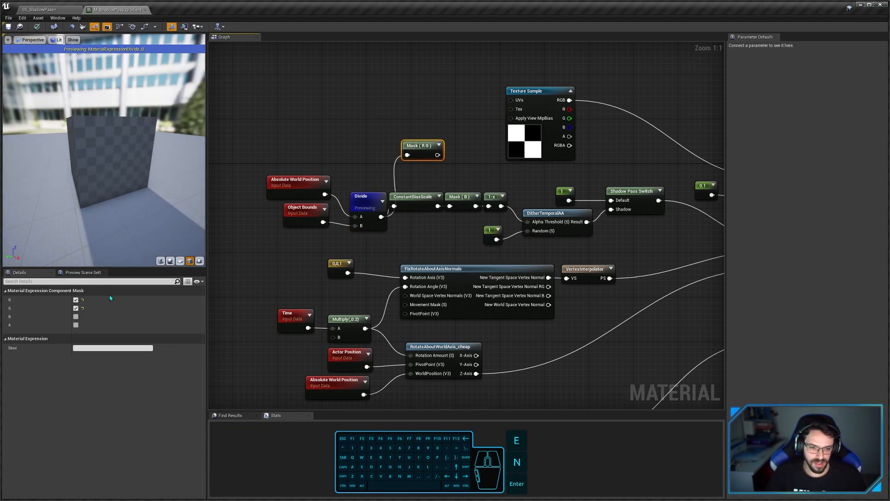
{"action": "left_click", "coordinate": [76, 308]}
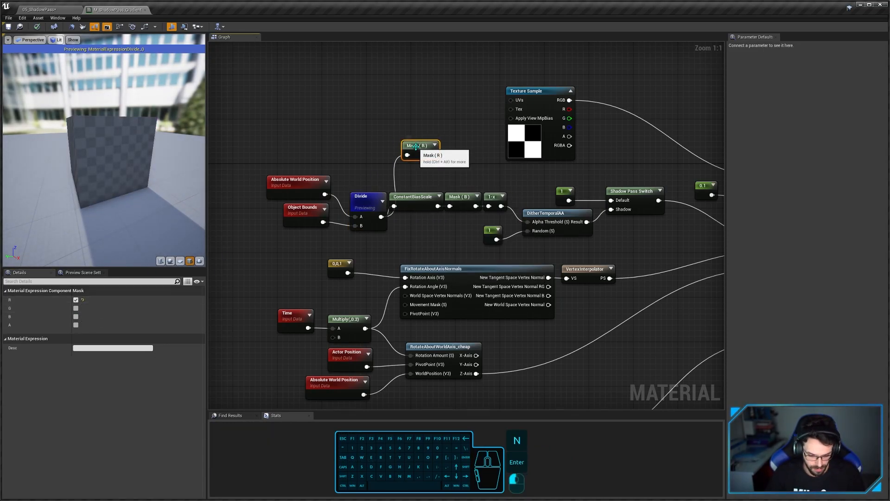
{"action": "key", "text": "shift+p"}
{"action": "left_click_drag", "start_coordinate": [119, 155], "coordinate": [88, 219]}
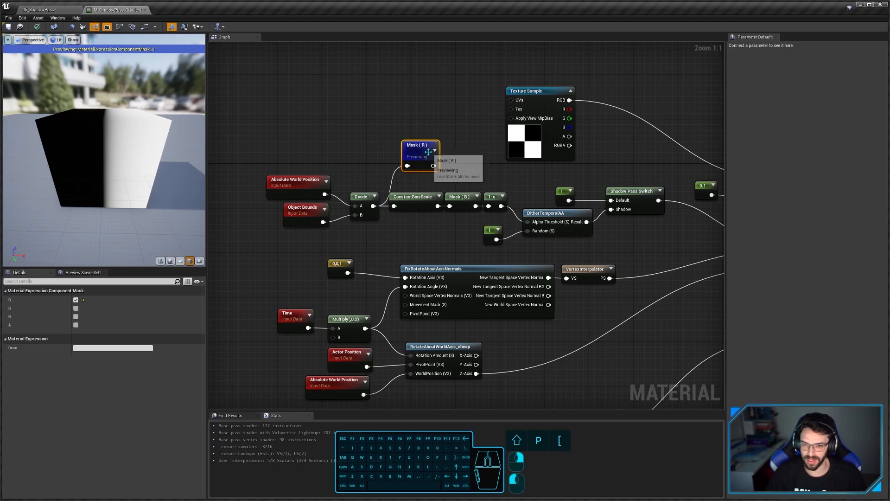
{"action": "key", "text": "Delete"}
Step: Preview the ConstantBiasScale node and examine the remapped position colours around the cube
{"action": "left_click", "coordinate": [417, 208]}
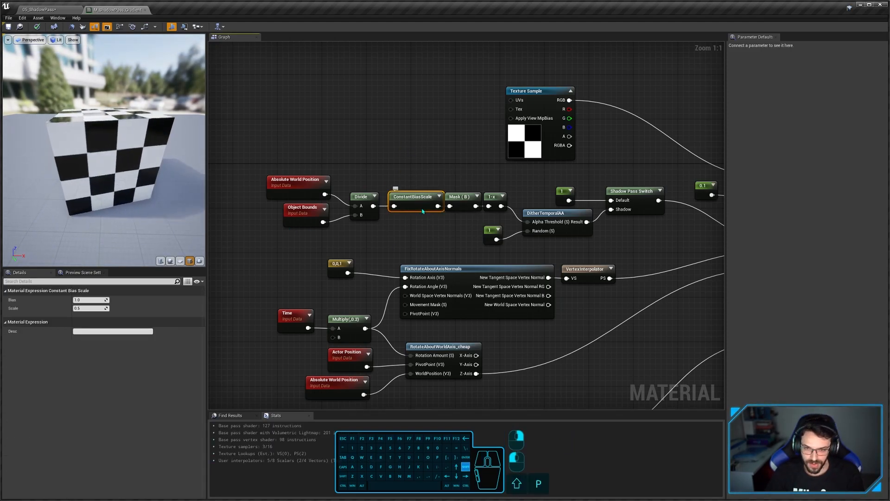
{"action": "key", "text": "shift+p"}
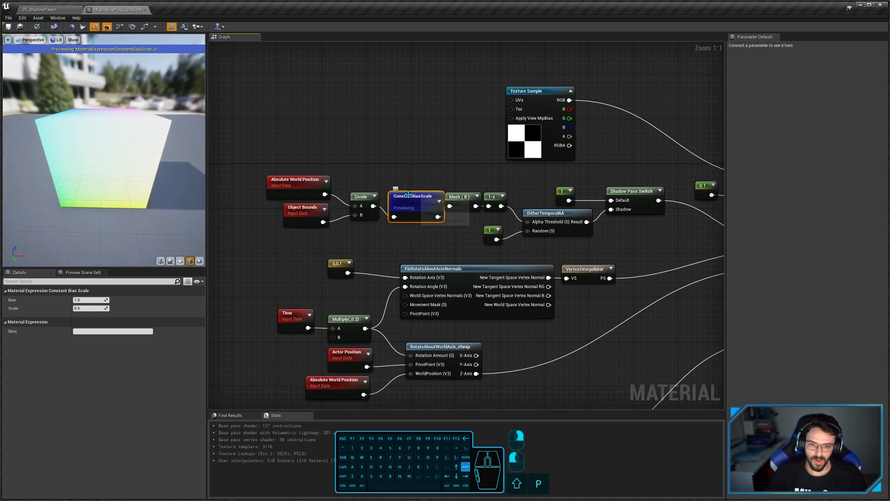
{"action": "left_click_drag", "start_coordinate": [71, 148], "coordinate": [141, 177]}
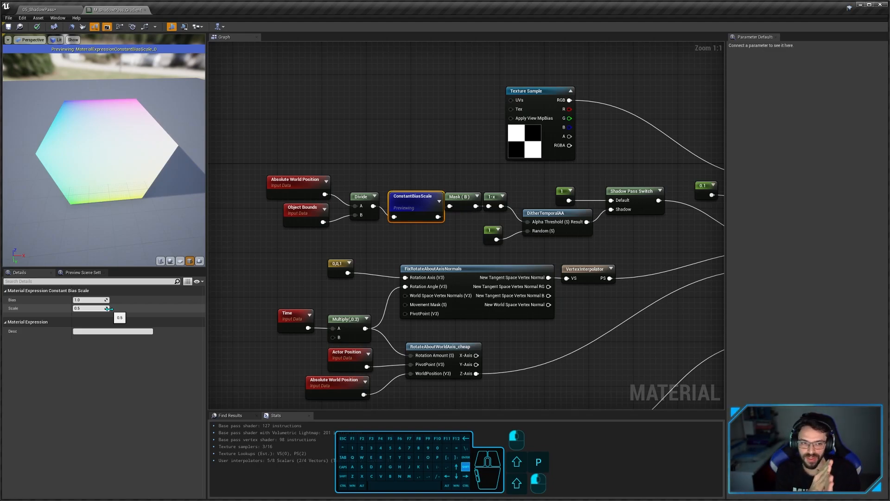
{"action": "left_click_drag", "start_coordinate": [70, 192], "coordinate": [70, 207]}
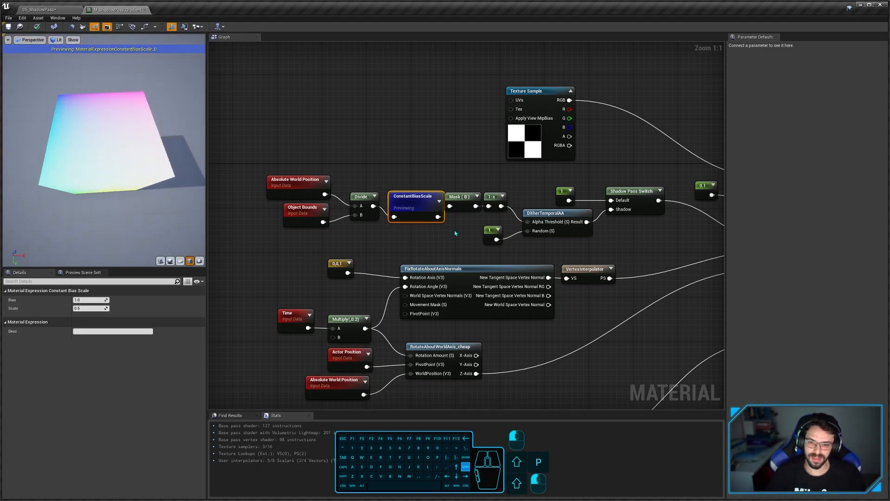
Step: Preview the Mask (B) node's vertical gradient on the cube, and its inverted version from the 1-x node
{"action": "left_click", "coordinate": [459, 197]}
{"action": "key", "text": "shift+p"}
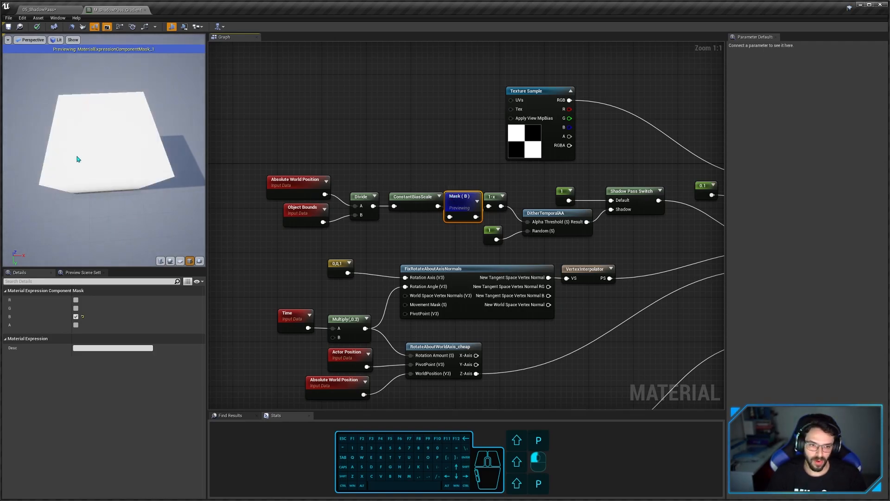
{"action": "right_click_drag", "start_coordinate": [79, 185], "coordinate": [78, 176]}
{"action": "left_click_drag", "start_coordinate": [78, 176], "coordinate": [125, 158]}
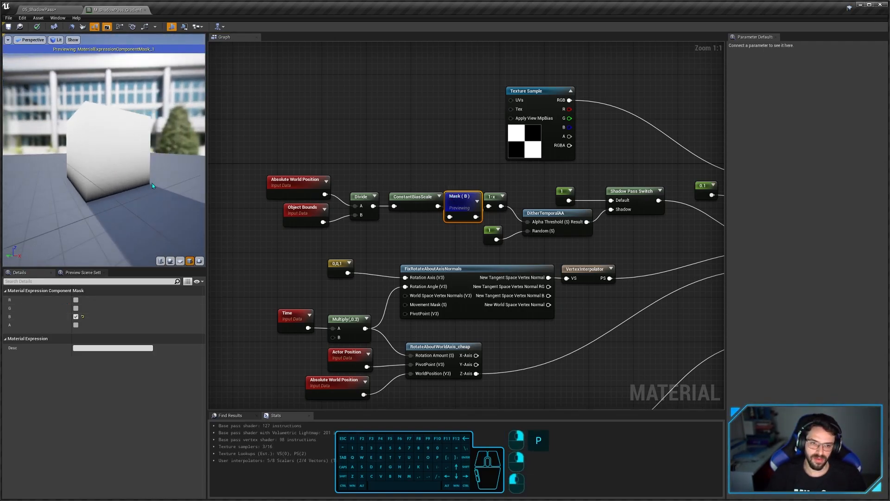
{"action": "left_click", "coordinate": [495, 196]}
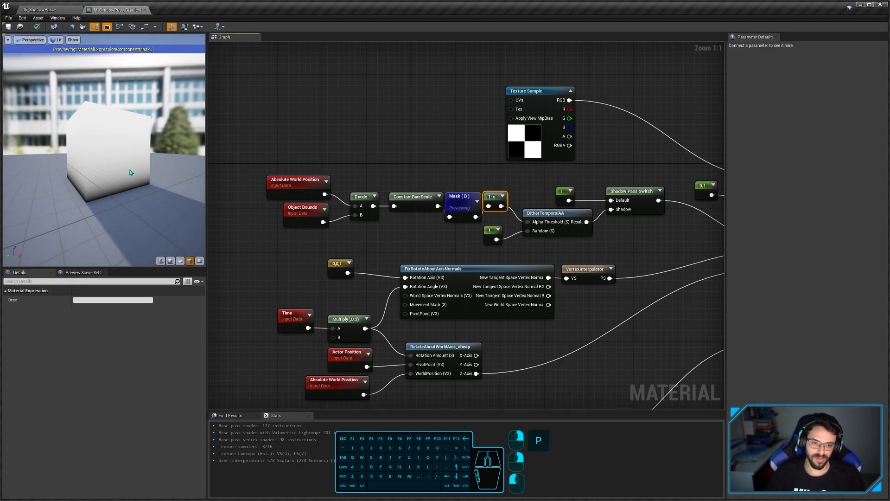
{"action": "key", "text": "shift+p"}
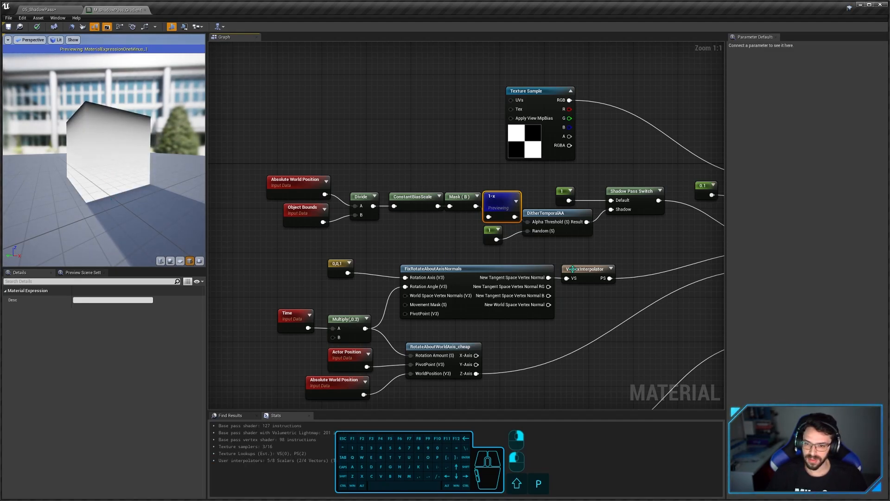
Step: Preview the DitherTemporalAA node, examine the dithered gradient near and far on the cube, and follow its connection to the Shadow Pass Switch
{"action": "right_click_drag", "start_coordinate": [536, 217], "coordinate": [467, 214]}
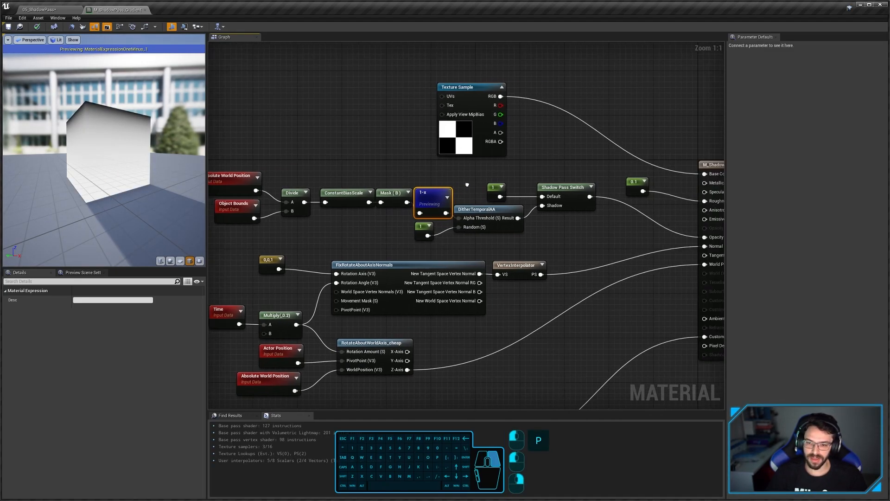
{"action": "left_click", "coordinate": [468, 215]}
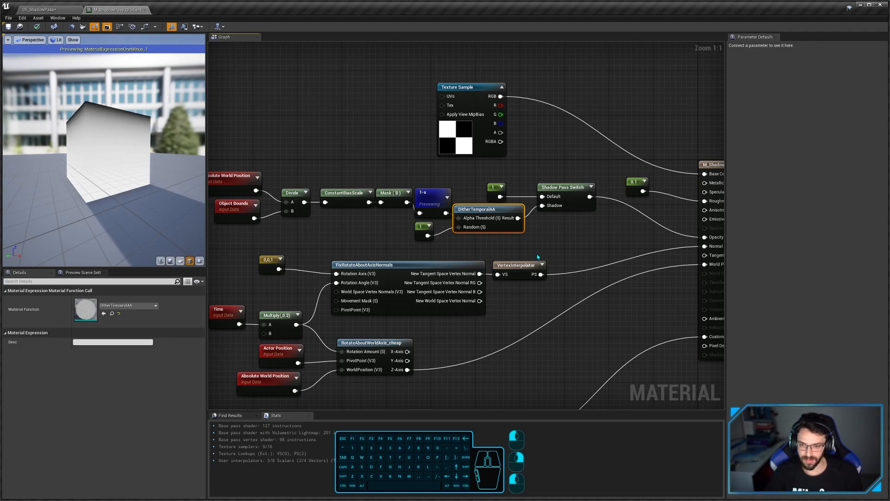
{"action": "key", "text": "shift+p"}
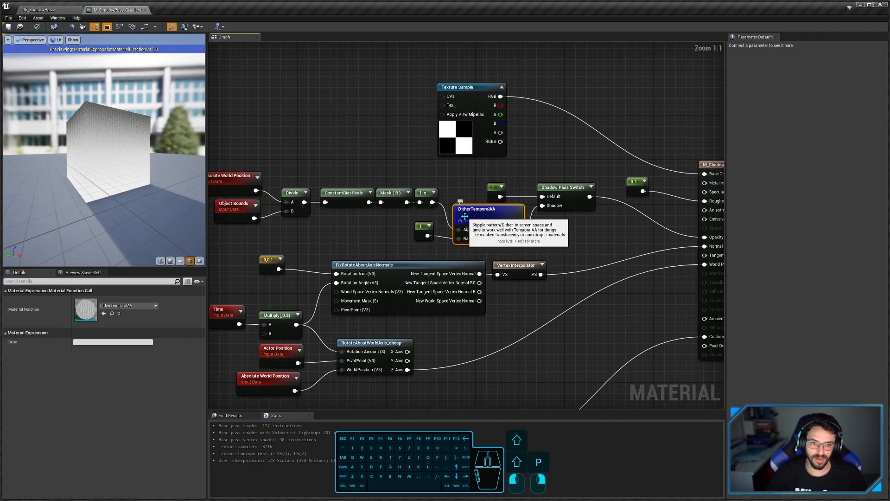
{"action": "right_click_drag", "start_coordinate": [118, 136], "coordinate": [119, 136]}
{"action": "left_click_drag", "start_coordinate": [118, 136], "coordinate": [132, 155]}
{"action": "right_click_drag", "start_coordinate": [118, 136], "coordinate": [119, 116]}
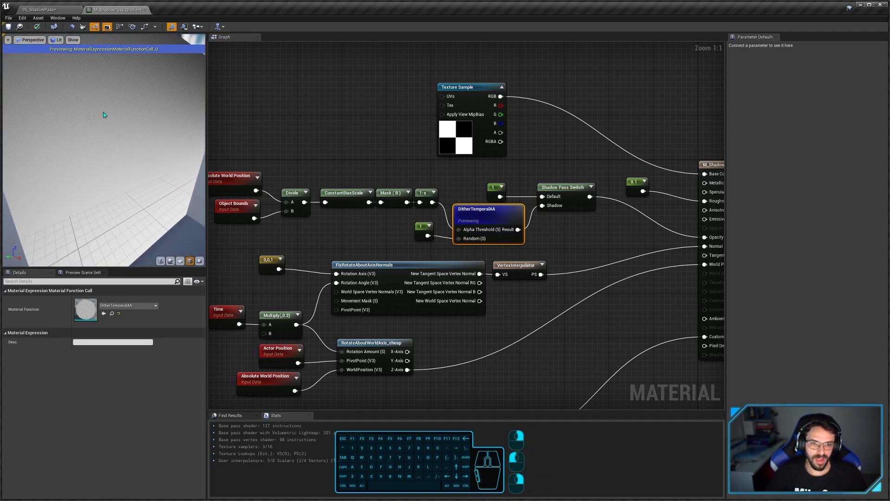
{"action": "left_click_drag", "start_coordinate": [105, 114], "coordinate": [105, 137]}
{"action": "right_click_drag", "start_coordinate": [105, 182], "coordinate": [104, 199]}
{"action": "left_click_drag", "start_coordinate": [104, 185], "coordinate": [112, 143]}
{"action": "left_click_drag", "start_coordinate": [116, 187], "coordinate": [117, 195]}
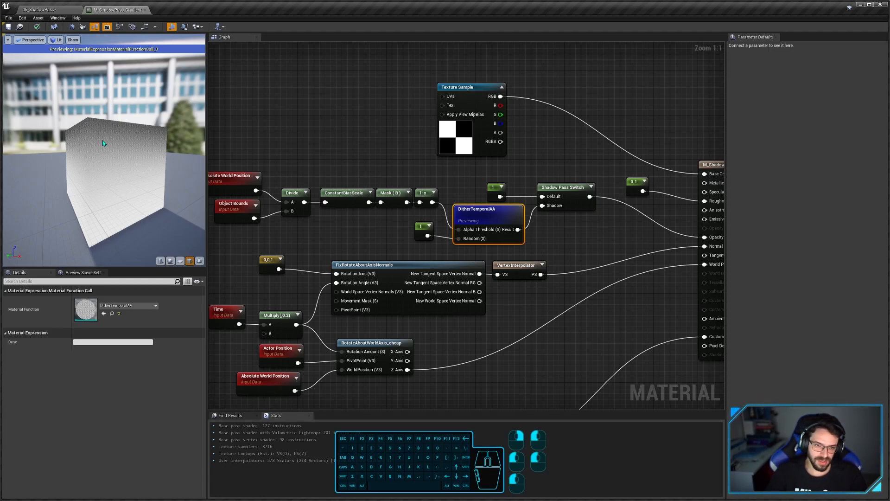
{"action": "left_click_drag", "start_coordinate": [108, 153], "coordinate": [110, 120]}
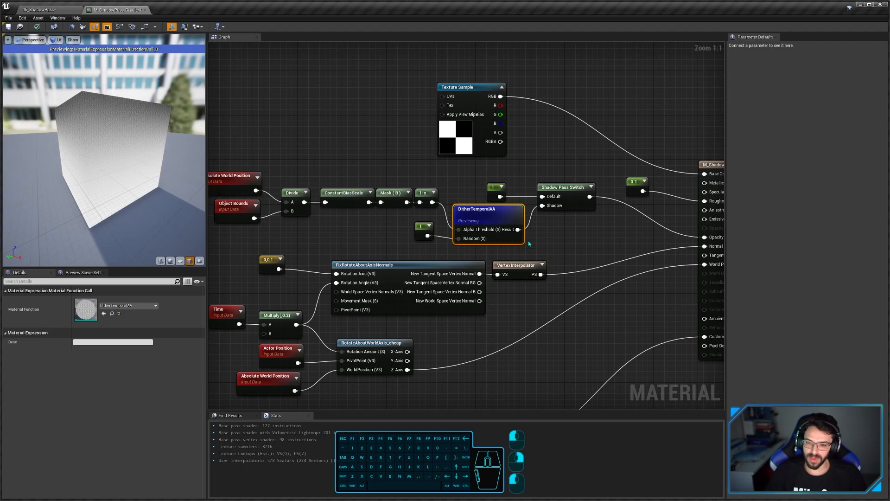
{"action": "right_click_drag", "start_coordinate": [566, 236], "coordinate": [522, 239]}
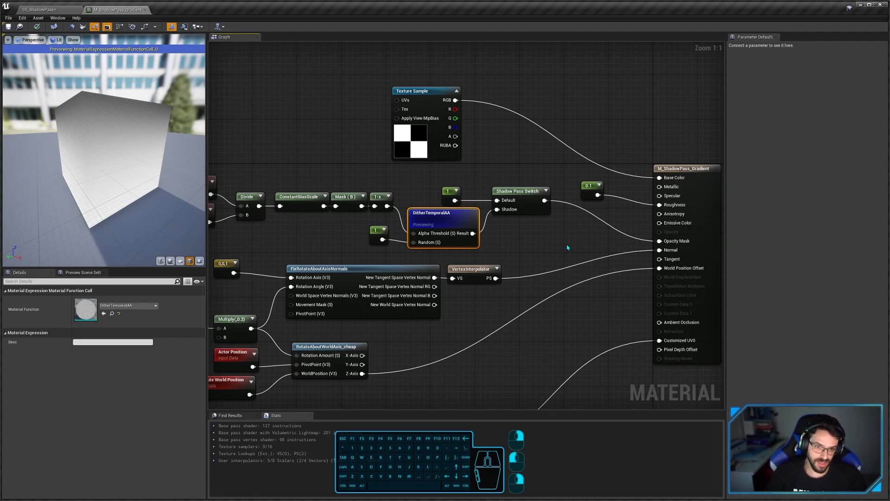
Step: Inspect the DitherTemporalAA node and the constant connected to its Random input
{"action": "left_click", "coordinate": [437, 219]}
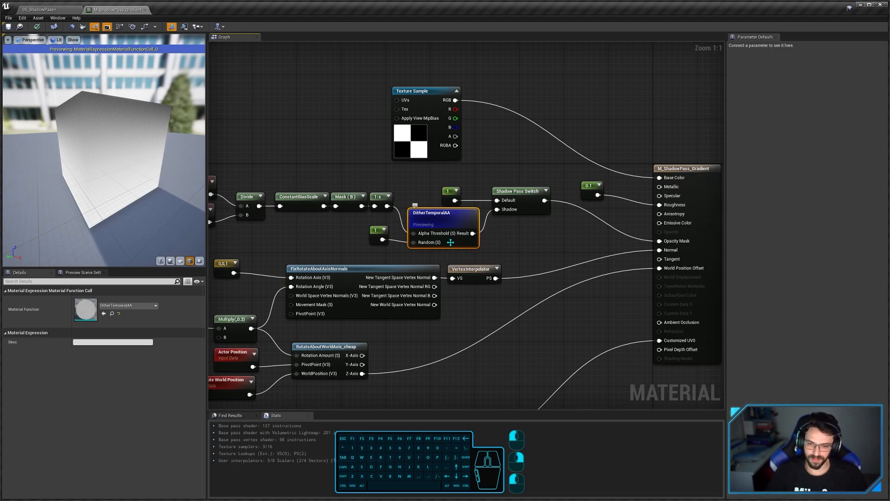
{"action": "right_click_drag", "start_coordinate": [502, 250], "coordinate": [554, 271]}
{"action": "left_click", "coordinate": [429, 251]}
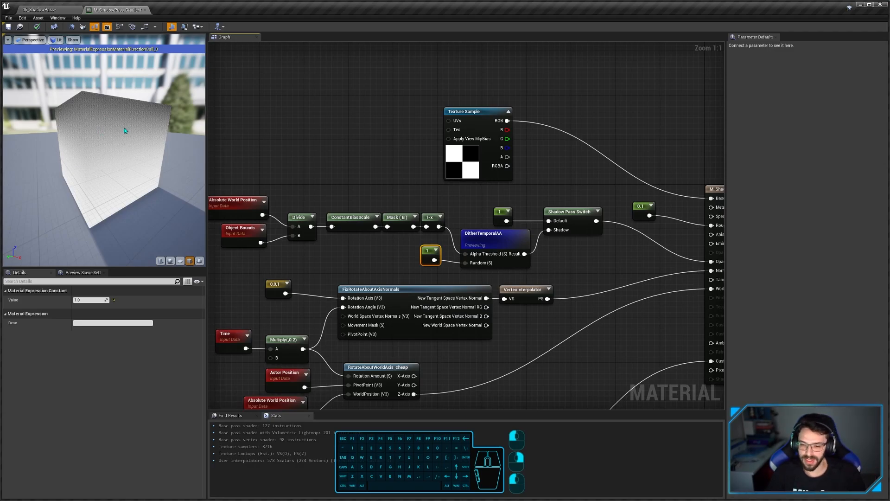
{"action": "right_click_drag", "start_coordinate": [548, 266], "coordinate": [523, 274]}
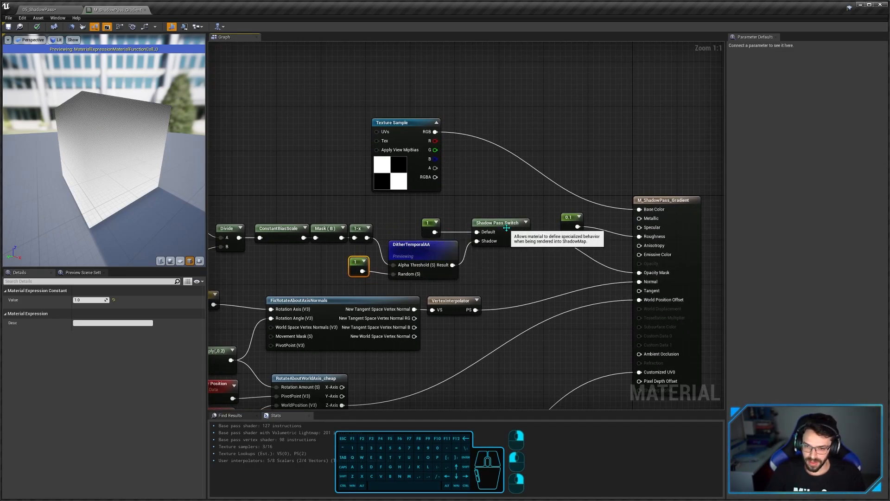
Step: Stop previewing the DitherTemporalAA node and examine the full checkered material and its shadow around the preview cube
{"action": "left_click", "coordinate": [433, 255]}
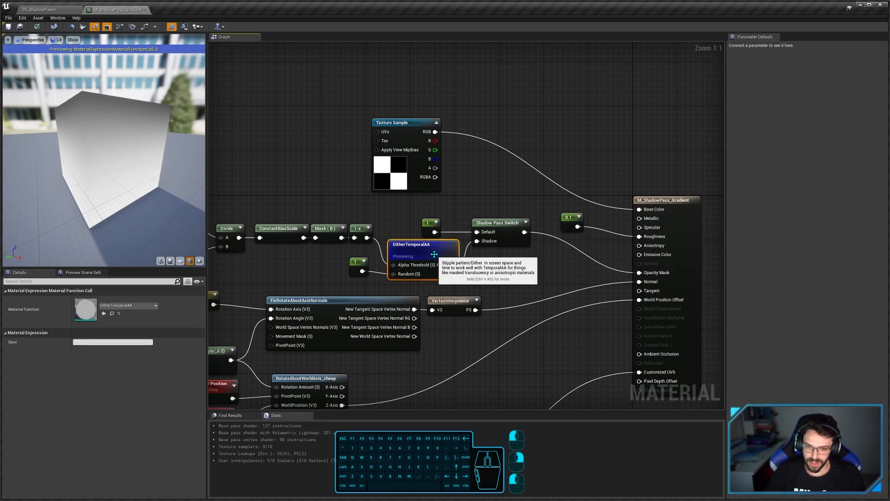
{"action": "key", "text": "shift+p"}
{"action": "left_click", "coordinate": [494, 261]}
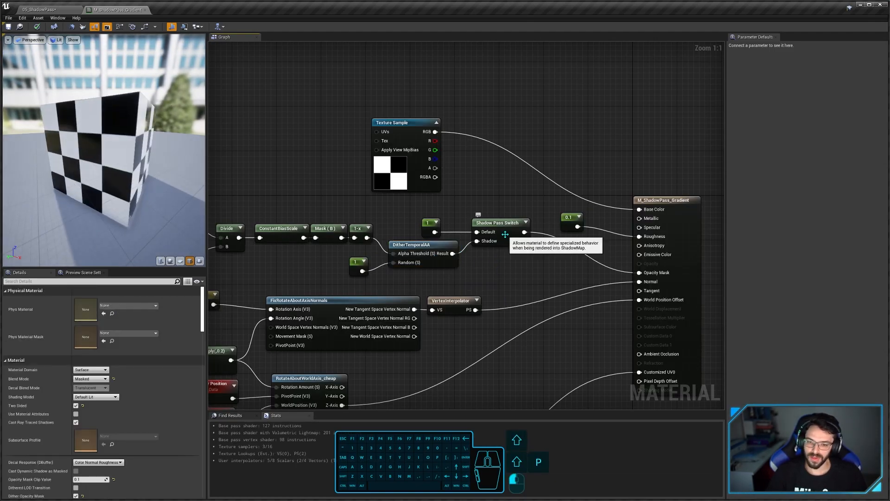
{"action": "left_click_drag", "start_coordinate": [139, 181], "coordinate": [79, 190]}
{"action": "right_click_drag", "start_coordinate": [79, 190], "coordinate": [128, 210]}
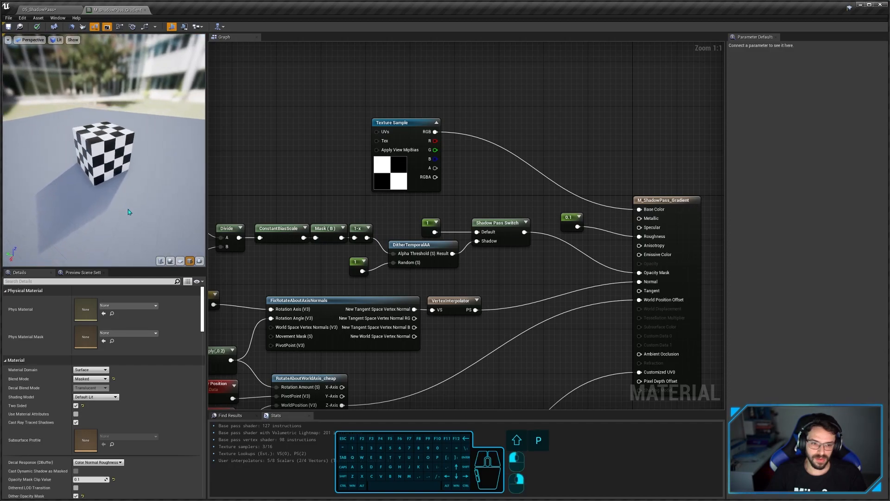
{"action": "left_click_drag", "start_coordinate": [128, 209], "coordinate": [76, 209]}
{"action": "right_click_drag", "start_coordinate": [77, 209], "coordinate": [78, 206]}
{"action": "middle_click_drag", "start_coordinate": [78, 206], "coordinate": [115, 227]}
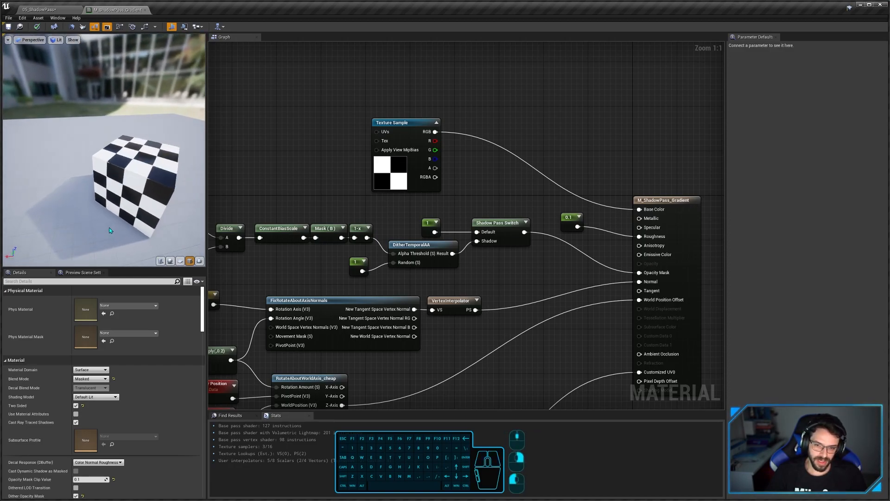
Step: Preview the output of the 1-x node on the cube and stop the node preview again
{"action": "left_click", "coordinate": [357, 228]}
{"action": "key", "text": "shift+p"}
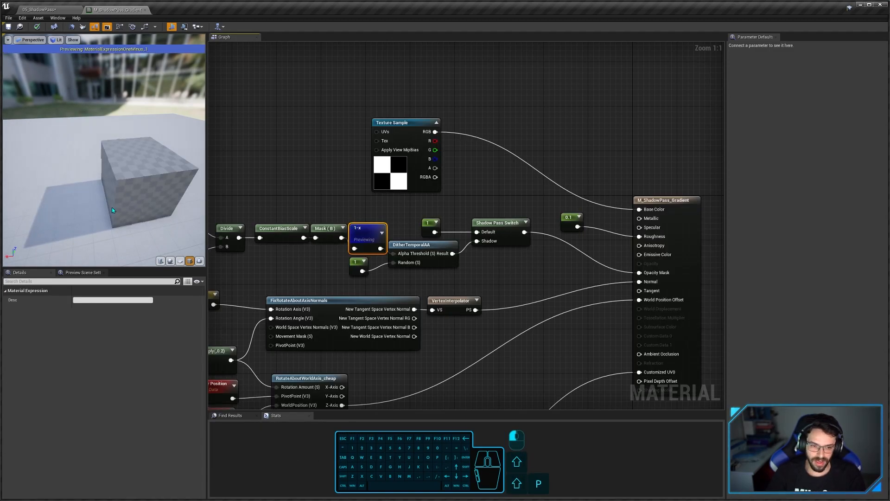
{"action": "key", "text": "shift+p"}
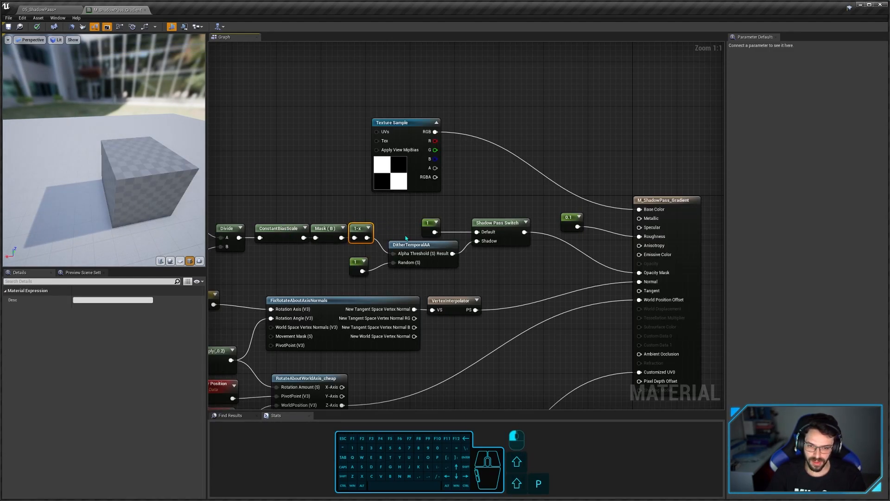
Step: Close the M_ShadowPass_Gradient material and discard its changes
{"action": "left_click", "coordinate": [401, 226]}
{"action": "scroll", "coordinate": [490, 260], "scroll_direction": "down", "scroll_amount": 1}
{"action": "right_click_drag", "start_coordinate": [489, 260], "coordinate": [558, 260]}
{"action": "left_click_drag", "start_coordinate": [74, 230], "coordinate": [51, 243]}
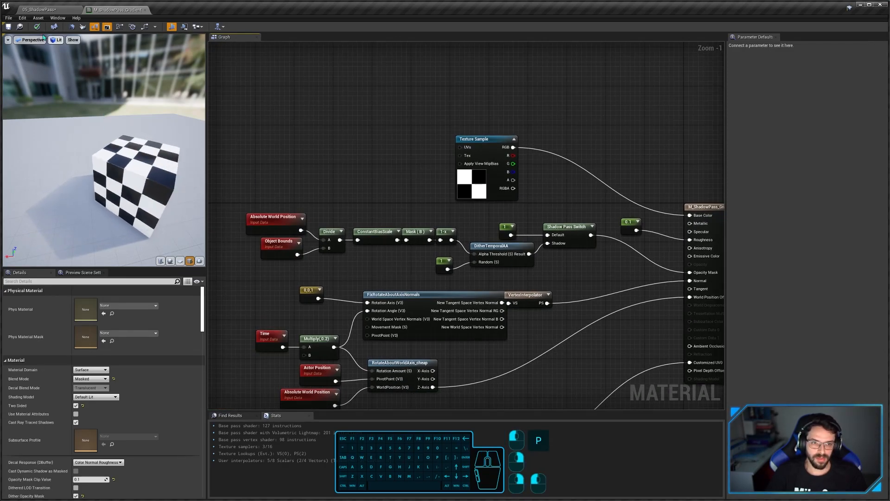
{"action": "middle_click", "coordinate": [108, 10]}
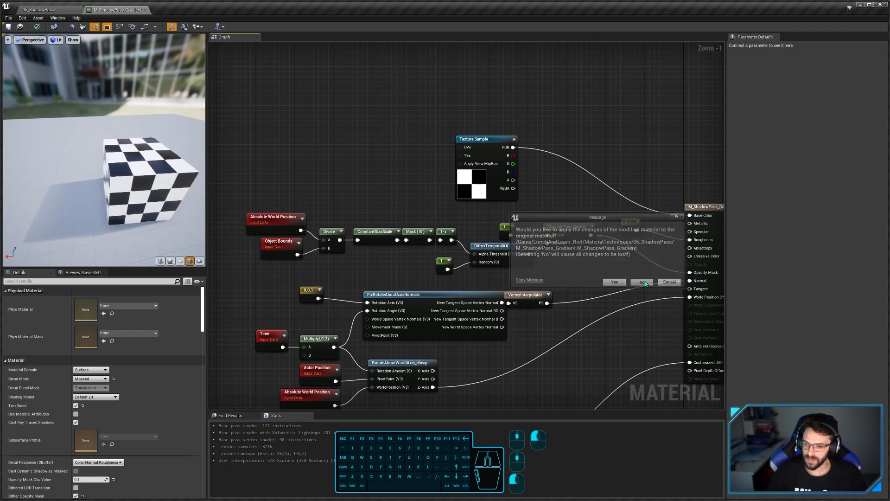
{"action": "left_click", "coordinate": [643, 282]}
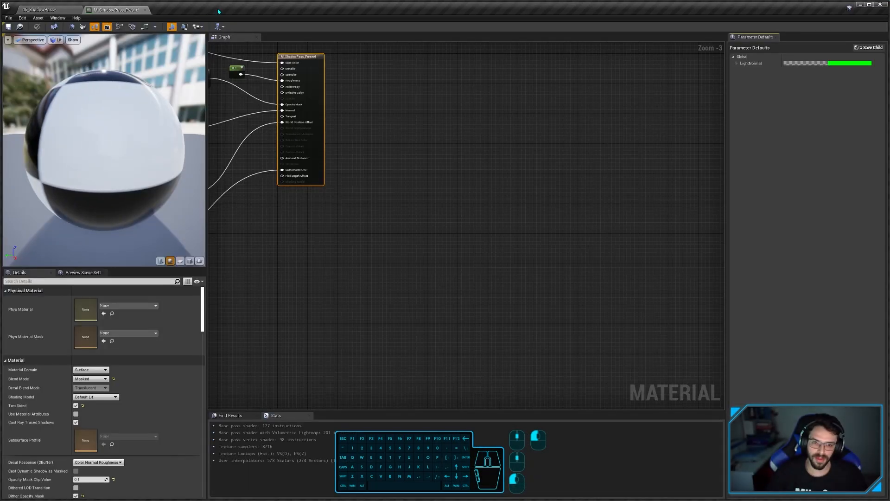
Step: Examine the shadow opacity chain of M_ShadowPass_Fresnel back to its LightNormal vector parameter
{"action": "scroll", "coordinate": [444, 175], "scroll_direction": "up", "scroll_amount": 3}
{"action": "scroll", "coordinate": [444, 174], "scroll_direction": "up", "scroll_amount": 2}
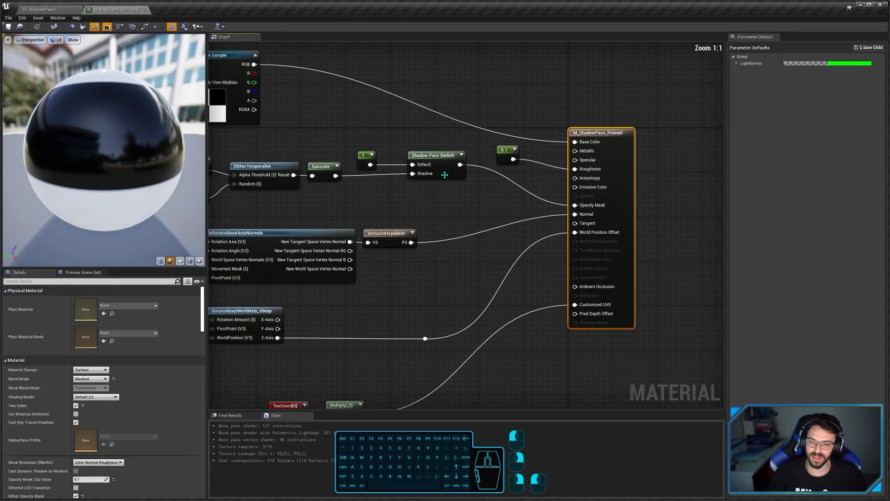
{"action": "left_click", "coordinate": [445, 175]}
{"action": "right_click_drag", "start_coordinate": [347, 195], "coordinate": [537, 235]}
{"action": "right_click_drag", "start_coordinate": [459, 233], "coordinate": [522, 242]}
{"action": "right_click_drag", "start_coordinate": [326, 271], "coordinate": [453, 276]}
{"action": "left_click", "coordinate": [266, 227]}
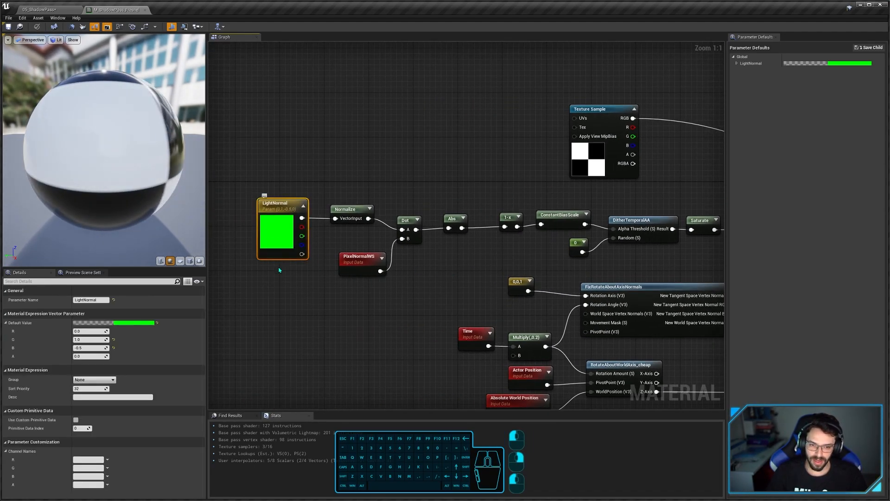
{"action": "scroll", "coordinate": [315, 294], "scroll_direction": "down", "scroll_amount": 1}
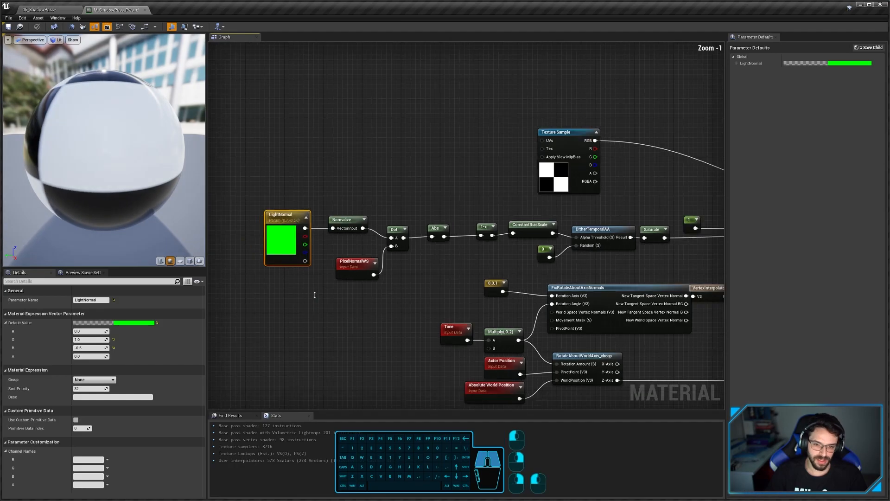
{"action": "right_click_drag", "start_coordinate": [314, 295], "coordinate": [281, 291]}
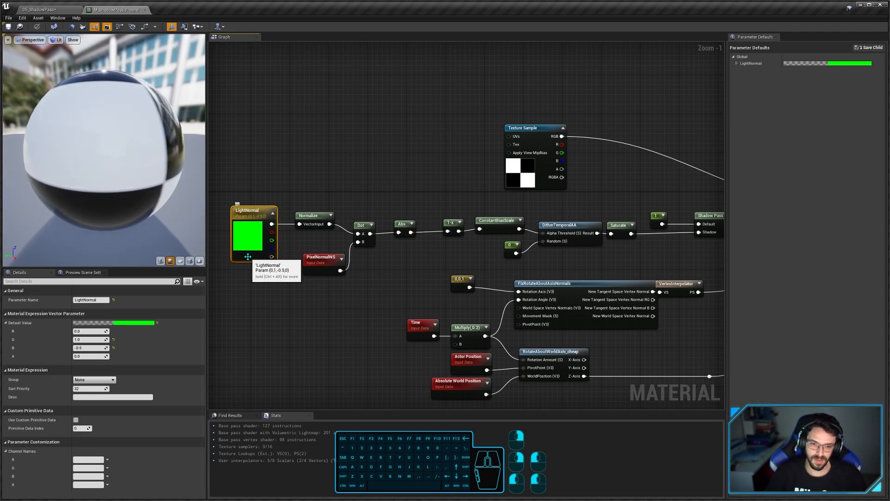
{"action": "scroll", "coordinate": [248, 257], "scroll_direction": "up", "scroll_amount": 1}
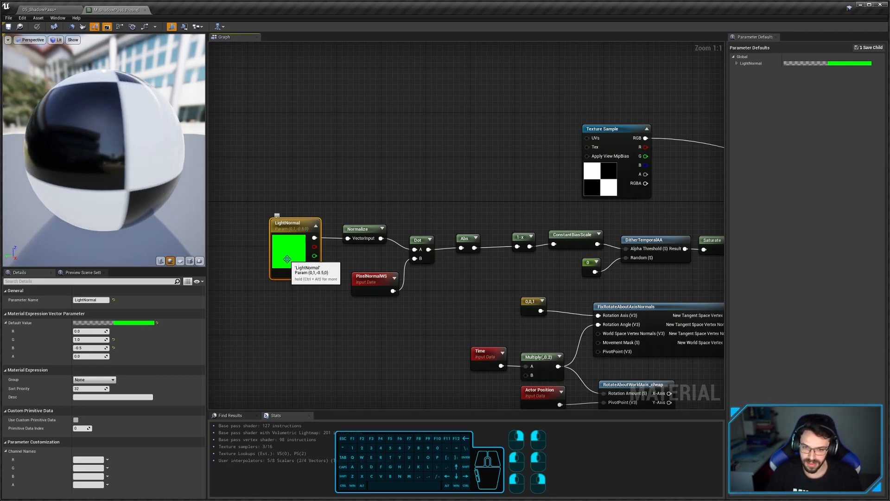
Step: Inspect the Normalize and PixelNormalWS nodes feeding the Dot node, and shift PixelNormalWS slightly away from it
{"action": "left_click", "coordinate": [361, 234]}
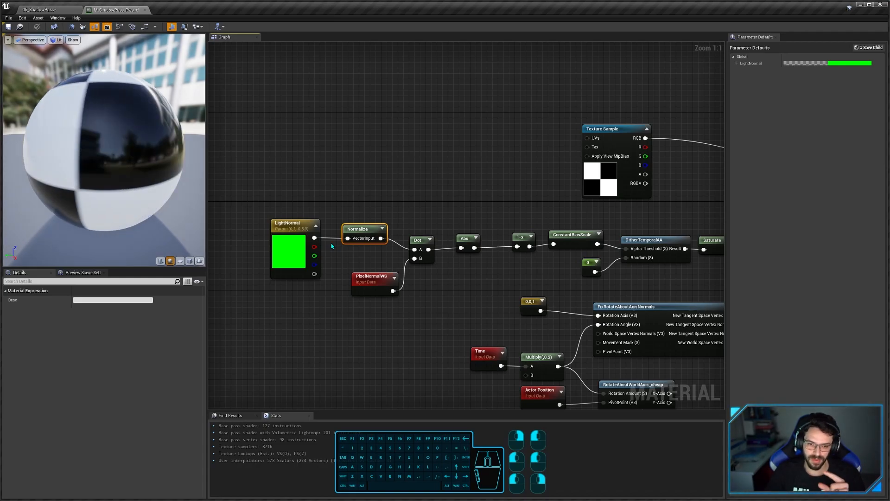
{"action": "right_click_drag", "start_coordinate": [426, 275], "coordinate": [379, 273]}
{"action": "left_click", "coordinate": [328, 284]}
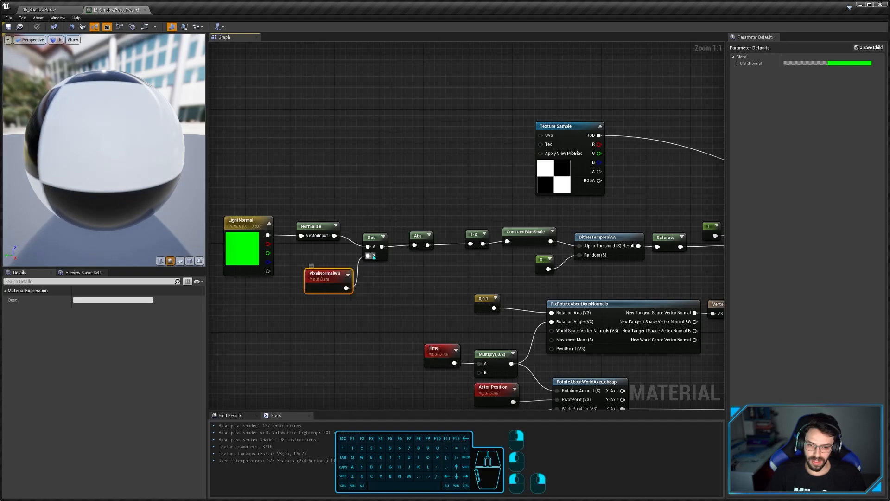
{"action": "left_click", "coordinate": [372, 237]}
{"action": "left_click_drag", "start_coordinate": [343, 274], "coordinate": [334, 276]}
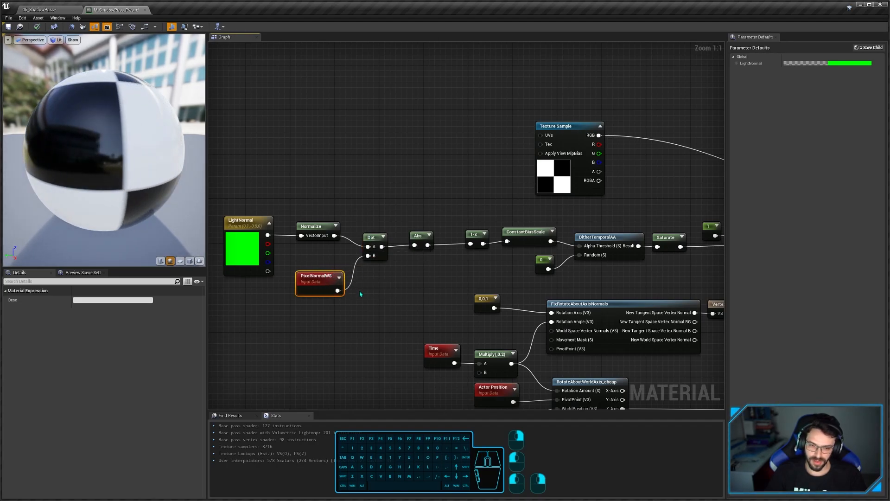
{"action": "right_click_drag", "start_coordinate": [324, 277], "coordinate": [349, 286]}
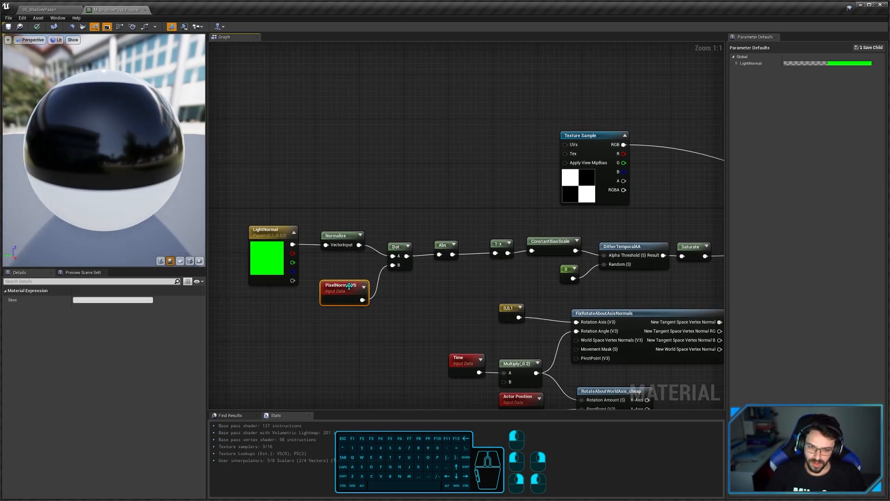
Step: Preview the Dot node's output on the sphere and examine its shading from several angles
{"action": "left_click", "coordinate": [402, 259]}
{"action": "key", "text": "shift+p"}
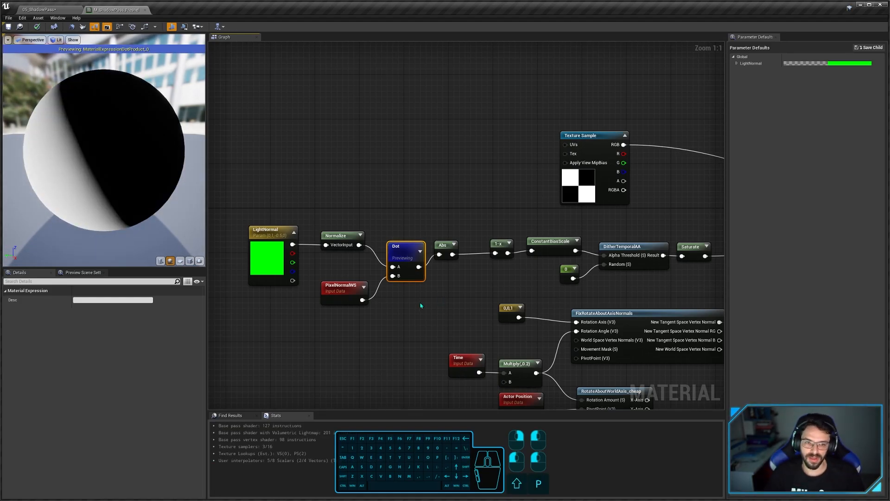
{"action": "scroll", "coordinate": [144, 203], "scroll_direction": "down", "scroll_amount": 3}
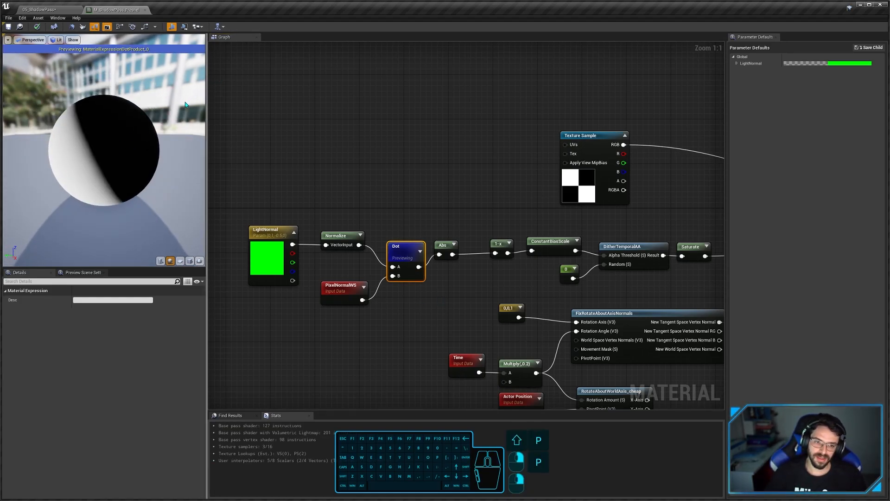
{"action": "left_click_drag", "start_coordinate": [76, 175], "coordinate": [72, 174]}
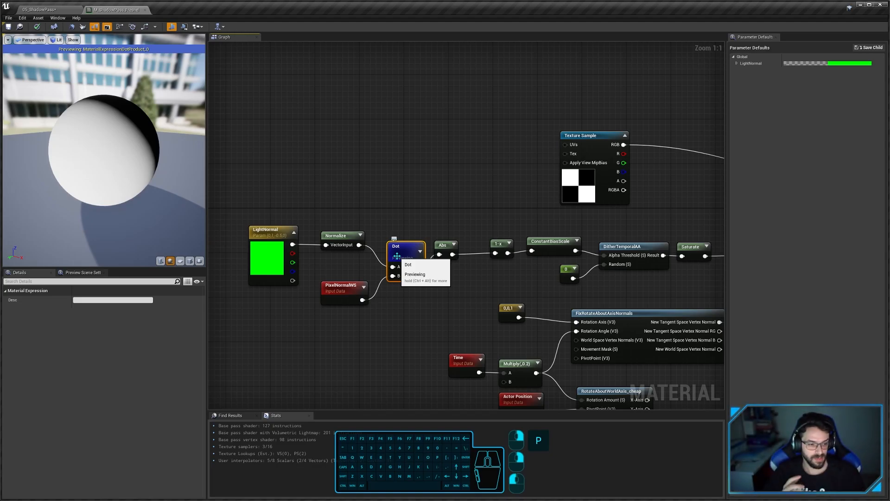
{"action": "left_click_drag", "start_coordinate": [104, 150], "coordinate": [78, 184]}
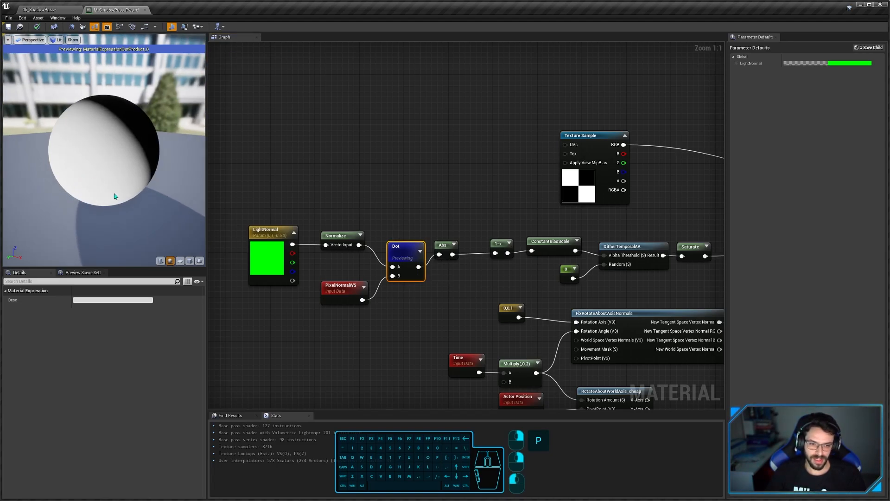
{"action": "left_click_drag", "start_coordinate": [78, 184], "coordinate": [127, 157]}
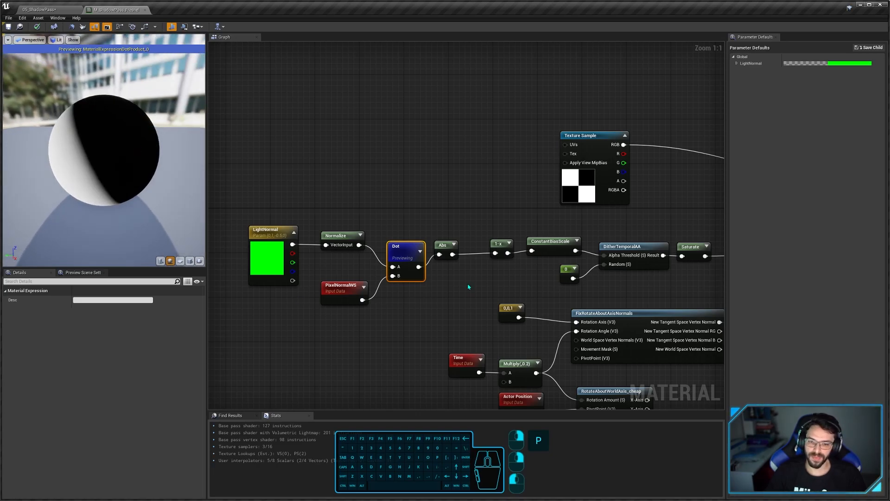
Step: Preview the Abs node's output on the sphere and examine it from another angle
{"action": "left_click", "coordinate": [442, 244]}
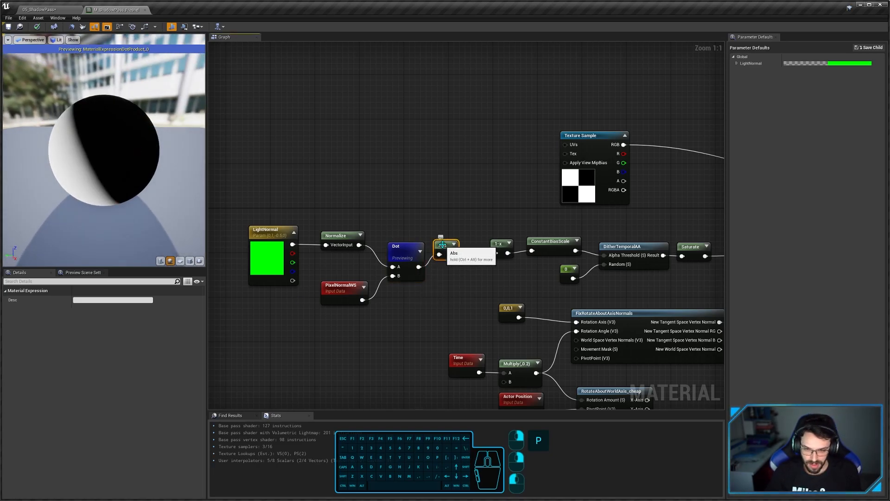
{"action": "key", "text": "space"}
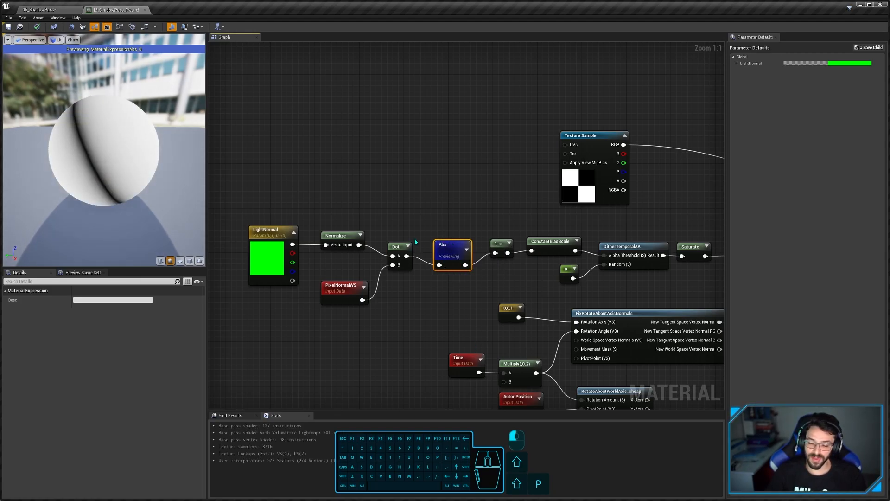
{"action": "left_click_drag", "start_coordinate": [111, 163], "coordinate": [128, 160]}
Step: Preview the 1-x node's output in Unlit view mode and examine the sphere from both sides
{"action": "left_click", "coordinate": [502, 243]}
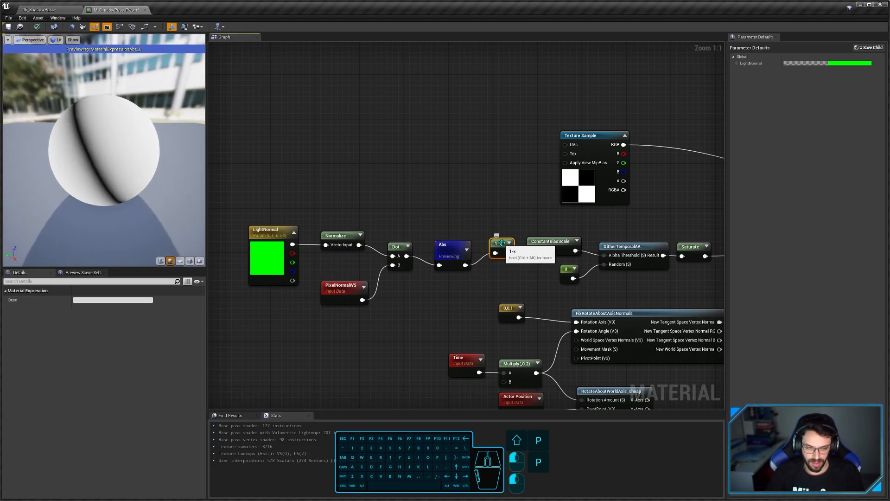
{"action": "key", "text": "space"}
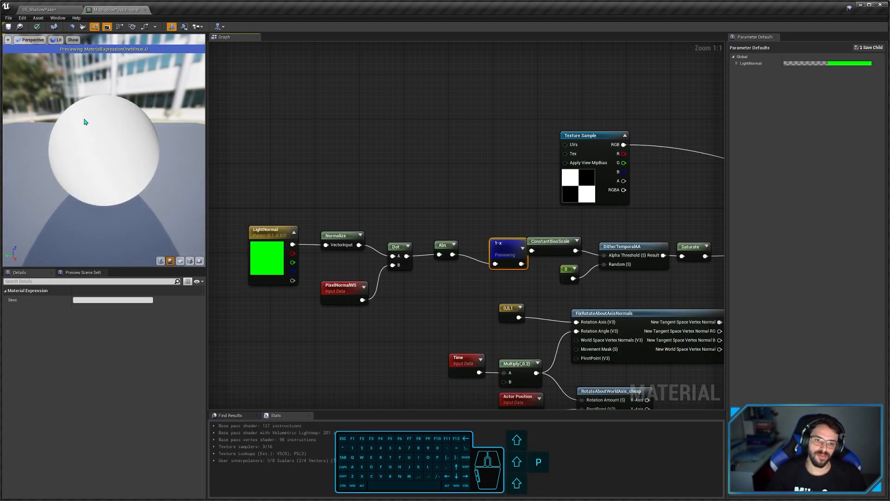
{"action": "left_click_drag", "start_coordinate": [85, 123], "coordinate": [91, 117]}
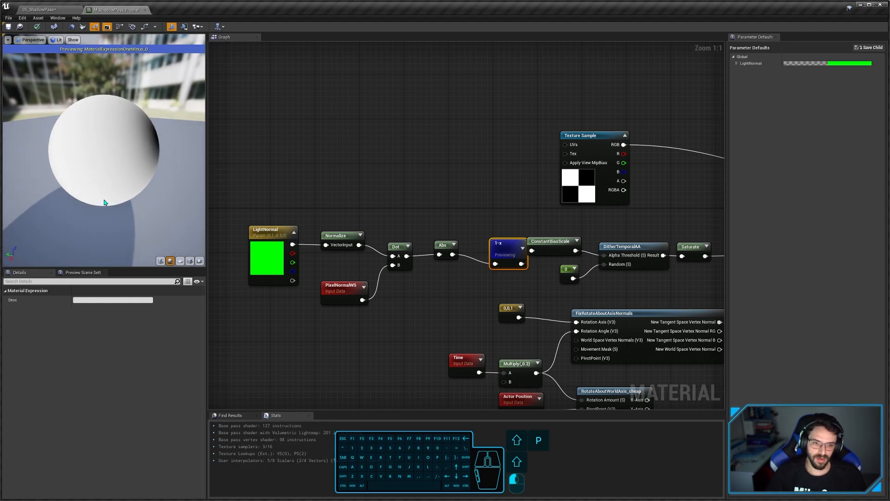
{"action": "key", "text": "alt+3"}
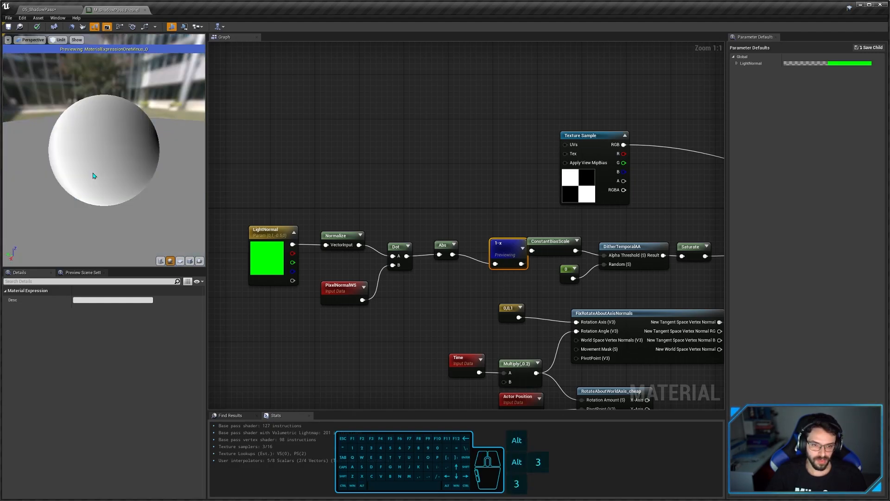
{"action": "left_click_drag", "start_coordinate": [132, 148], "coordinate": [51, 148]}
{"action": "mouse_move", "coordinate": [27, 179]}
{"action": "left_mouse_down"}
{"action": "mouse_move", "coordinate": [140, 180]}
{"action": "mouse_move", "coordinate": [142, 191]}
{"action": "left_mouse_up"}
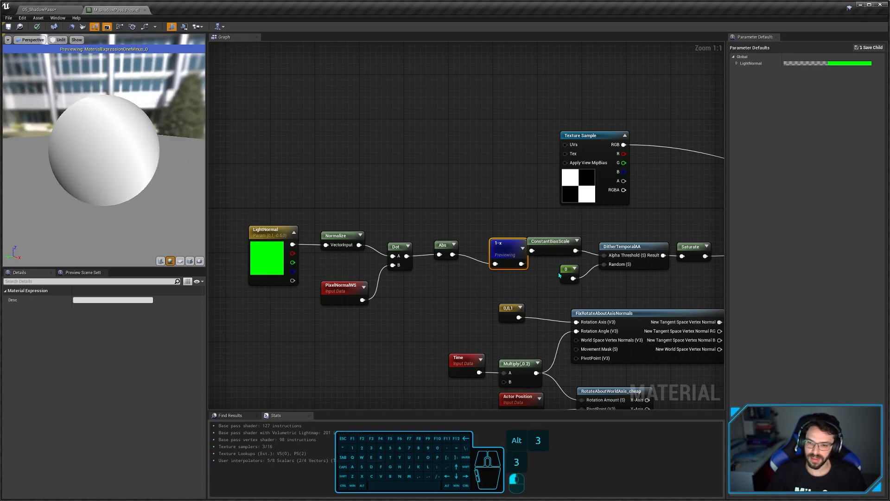
Step: Preview the ConstantBiasScale node's output on the sphere and inspect the DitherTemporalAA node it feeds
{"action": "left_click", "coordinate": [558, 247]}
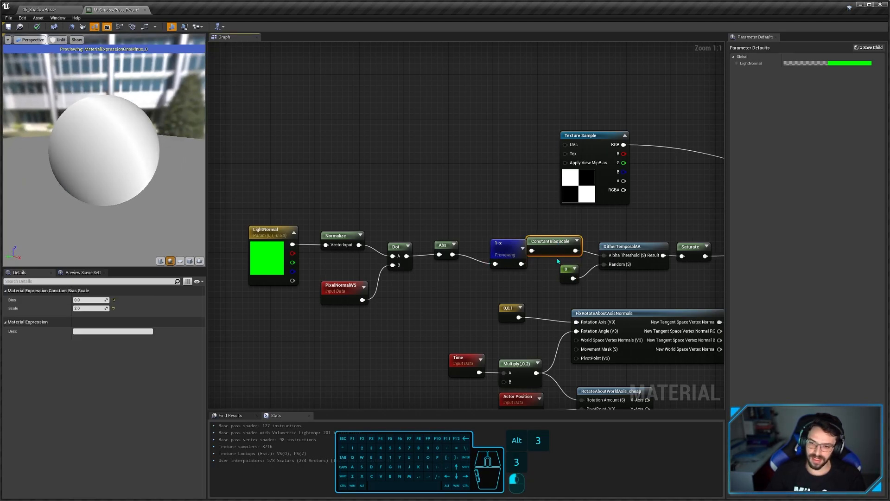
{"action": "key", "text": "shift+p"}
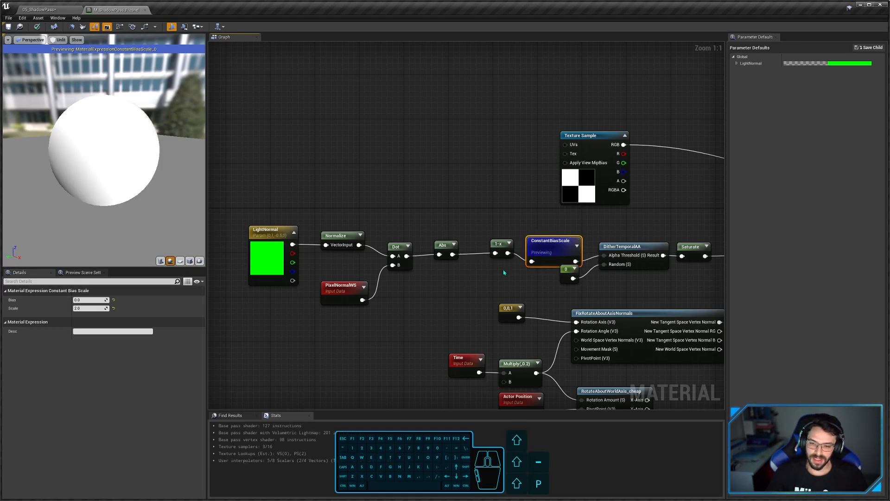
{"action": "right_click_drag", "start_coordinate": [497, 245], "coordinate": [350, 261]}
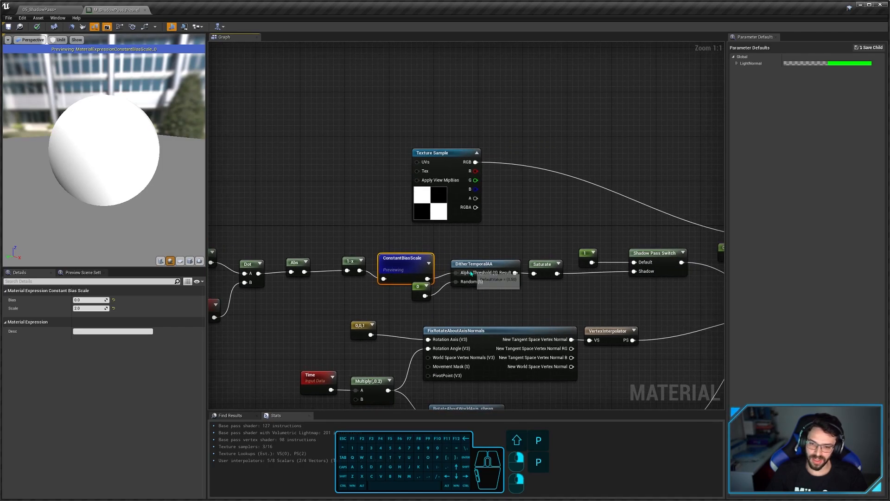
{"action": "left_click", "coordinate": [468, 265]}
Step: Replace the ConstantBiasScale node with a Multiply node whose A input is fed by the 1-x node
{"action": "left_click", "coordinate": [400, 263]}
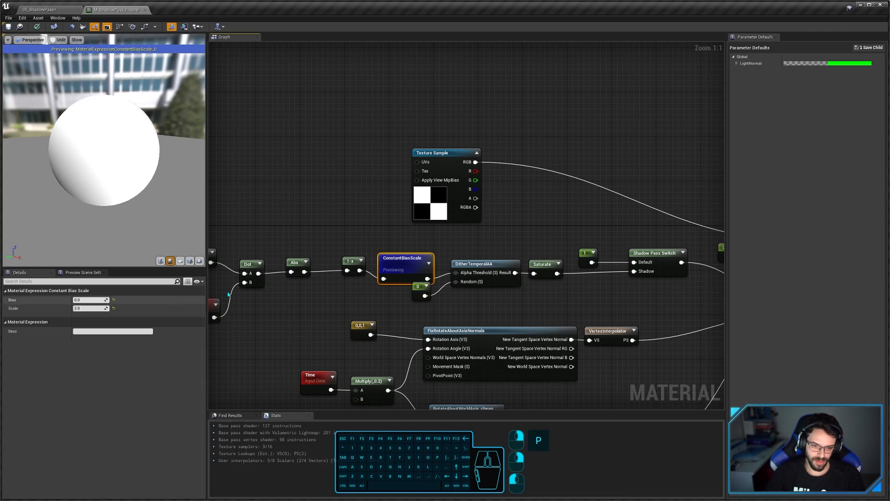
{"action": "key", "text": "Delete"}
{"action": "key", "text": "m"}
{"action": "left_click", "coordinate": [381, 255]}
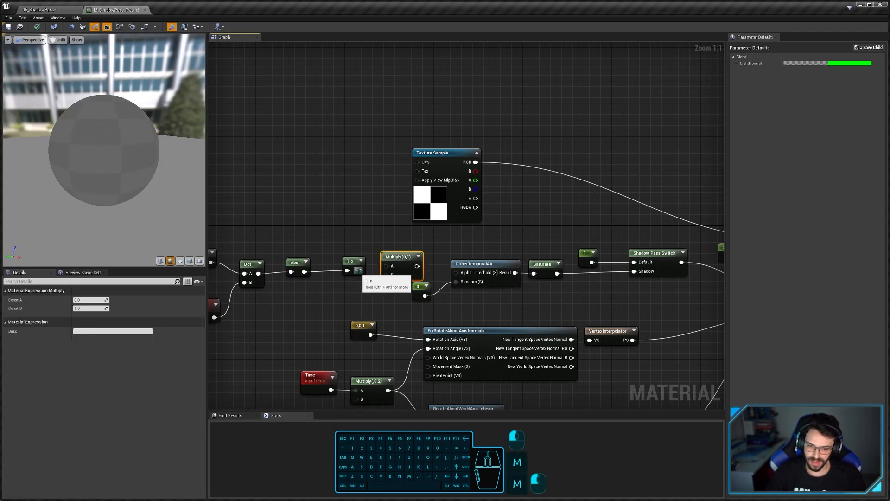
{"action": "left_click_drag", "start_coordinate": [360, 271], "coordinate": [396, 258]}
Step: Set the new Multiply node's Const B to 2 and connect its output to DitherTemporalAA's Alpha Threshold
{"action": "left_click", "coordinate": [91, 308]}
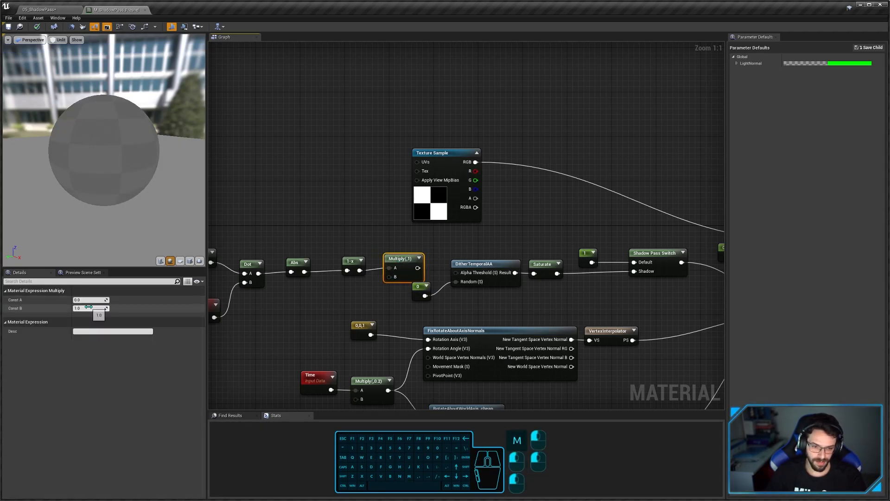
{"action": "type", "text": "20"}
{"action": "key", "text": "Return"}
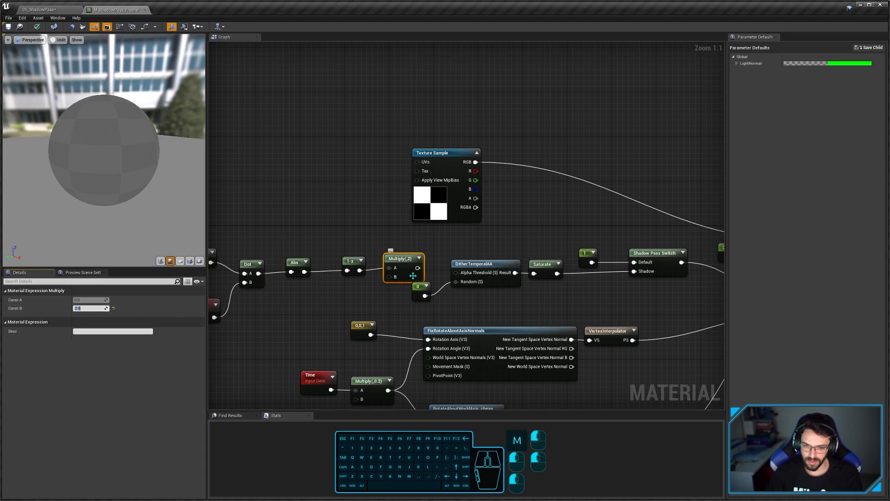
{"action": "left_click_drag", "start_coordinate": [417, 268], "coordinate": [459, 273]}
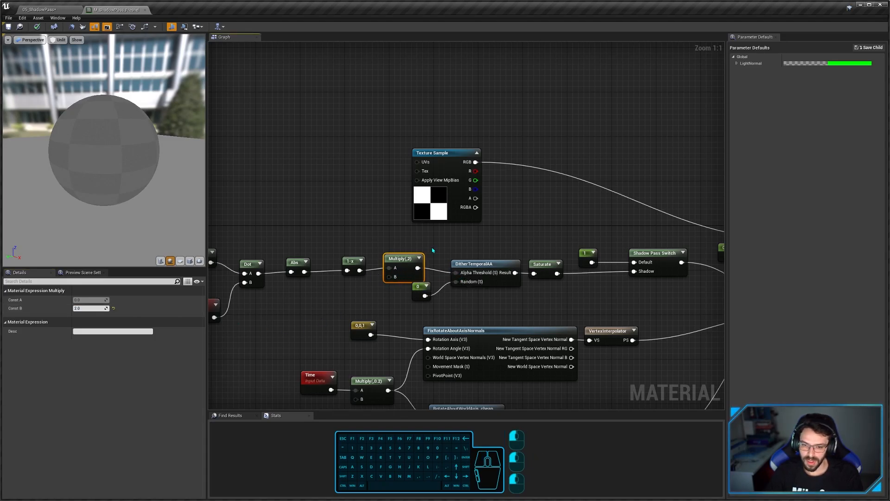
{"action": "left_click", "coordinate": [468, 264]}
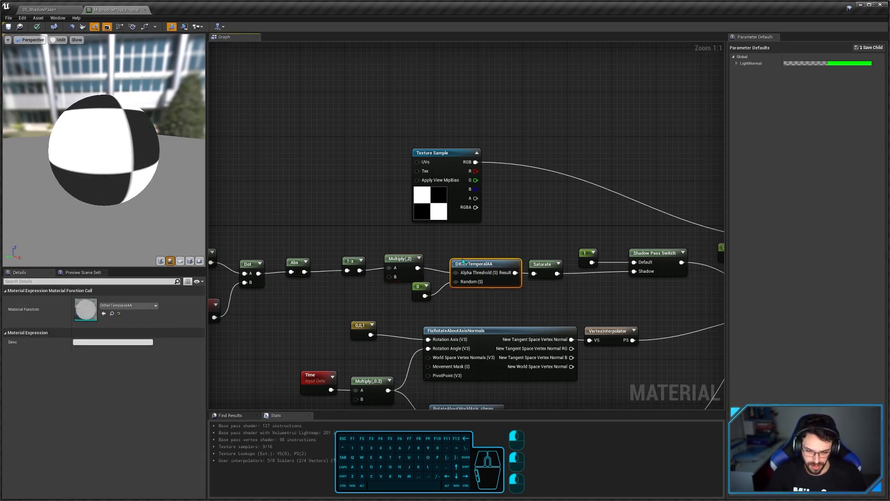
Step: Preview the DitherTemporalAA node's output on the sphere and examine the dither pattern from several angles
{"action": "key", "text": "shift+p"}
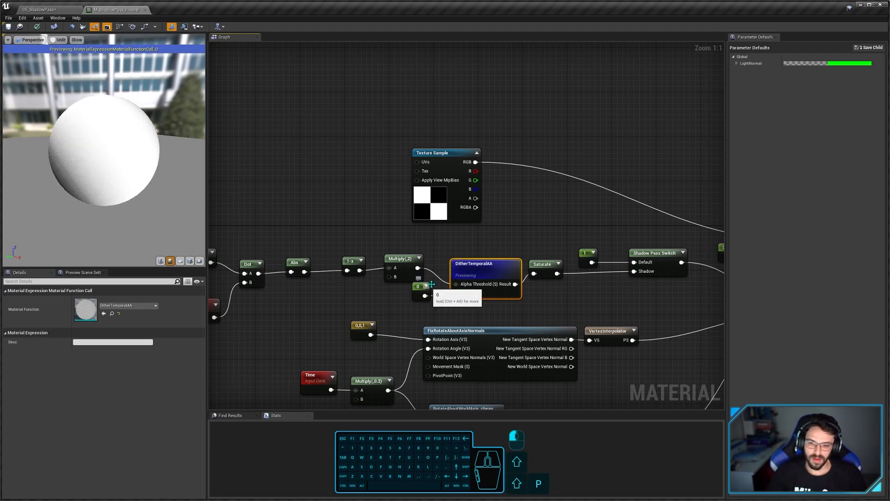
{"action": "right_click_drag", "start_coordinate": [91, 175], "coordinate": [93, 183]}
{"action": "left_click_drag", "start_coordinate": [93, 183], "coordinate": [121, 176]}
{"action": "mouse_move", "coordinate": [91, 125]}
{"action": "left_mouse_down"}
{"action": "mouse_move", "coordinate": [133, 110]}
{"action": "mouse_move", "coordinate": [126, 115]}
{"action": "left_mouse_up"}
{"action": "left_click_drag", "start_coordinate": [135, 160], "coordinate": [133, 150]}
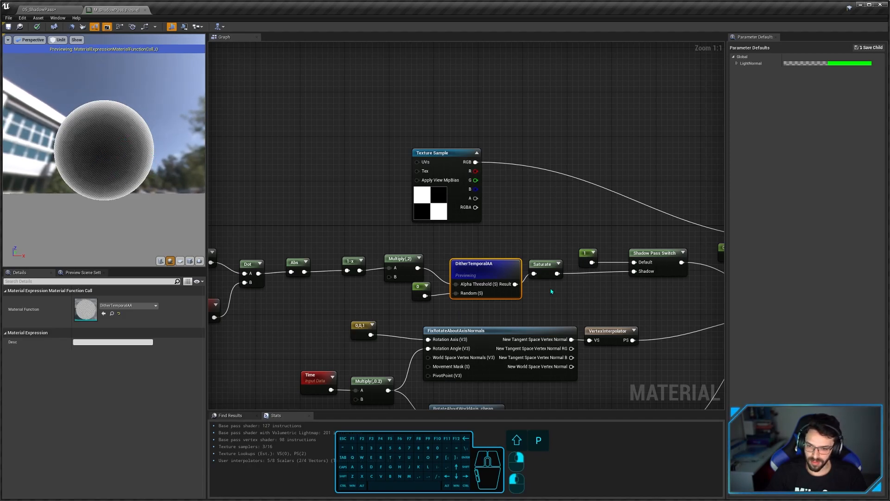
Step: Preview the Saturate node's output and rotate the sphere to examine it
{"action": "left_click", "coordinate": [548, 273]}
{"action": "key", "text": "space"}
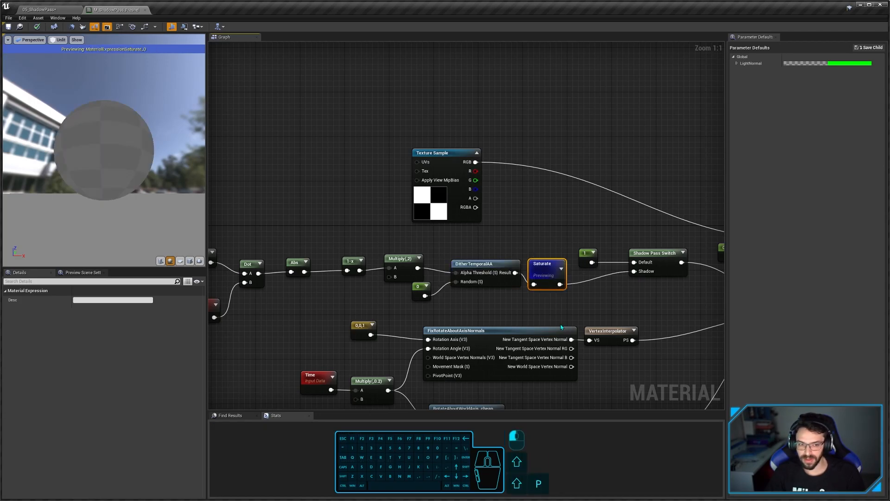
{"action": "left_click_drag", "start_coordinate": [115, 167], "coordinate": [141, 133]}
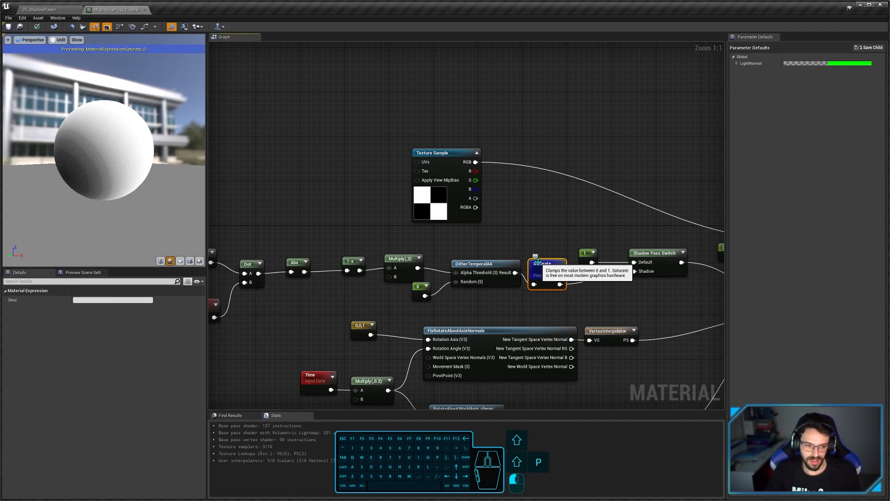
Step: Stop previewing the Saturate node and return the preview viewport to Lit mode
{"action": "key", "text": "shift+p"}
{"action": "right_click_drag", "start_coordinate": [622, 292], "coordinate": [511, 295]}
{"action": "left_click", "coordinate": [512, 294]}
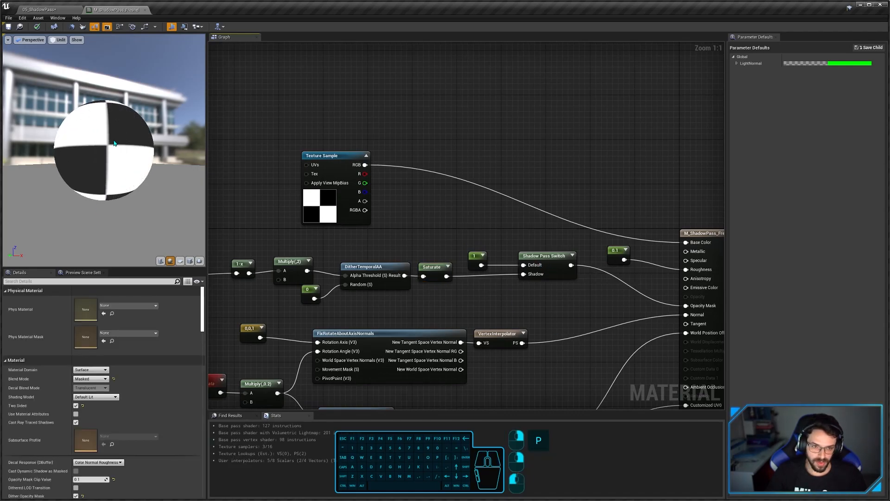
{"action": "key", "text": "alt+4"}
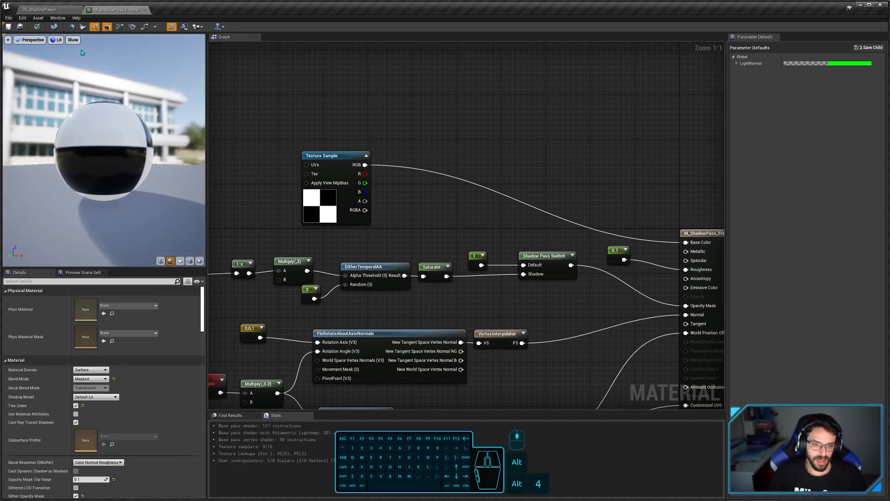
Step: Close the M_ShadowPass_Fresnel material without applying its changes
{"action": "middle_click", "coordinate": [96, 12]}
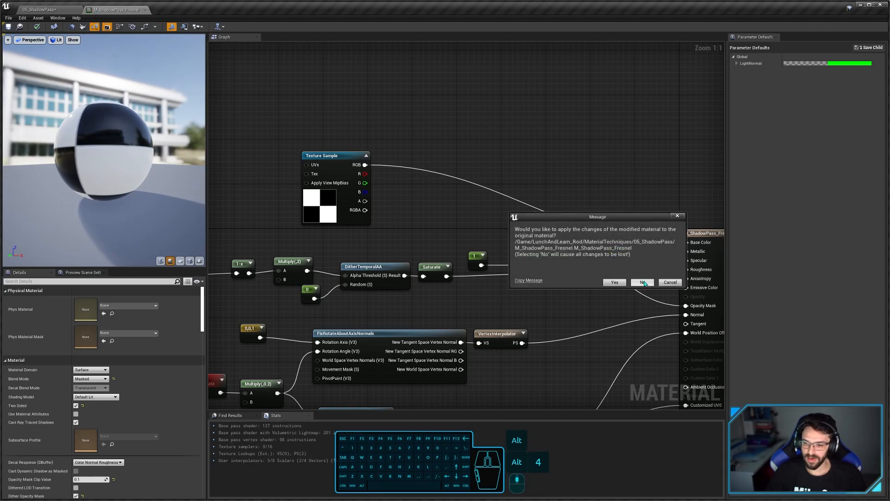
{"action": "left_click", "coordinate": [643, 283]}
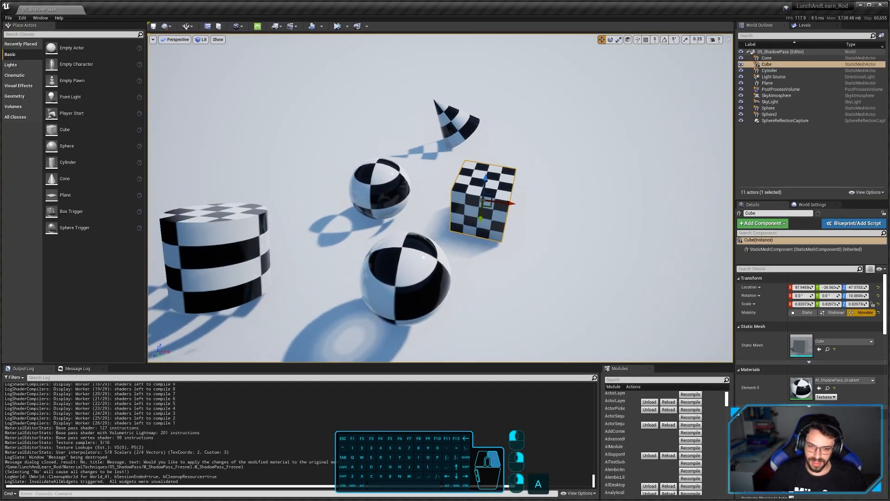
Step: Open Sphere2's MI_ShadowPass_Fresnel material instance and move its window clear of the spheres
{"action": "left_click", "coordinate": [418, 209]}
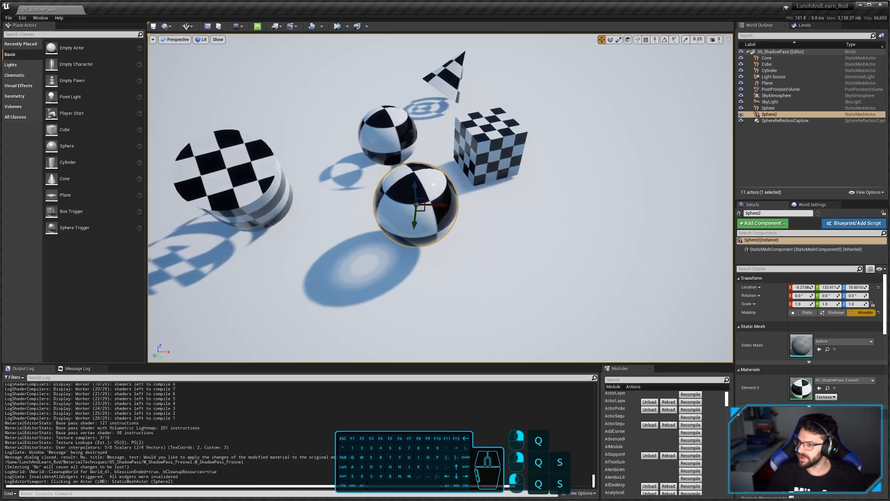
{"action": "double_click", "coordinate": [802, 389]}
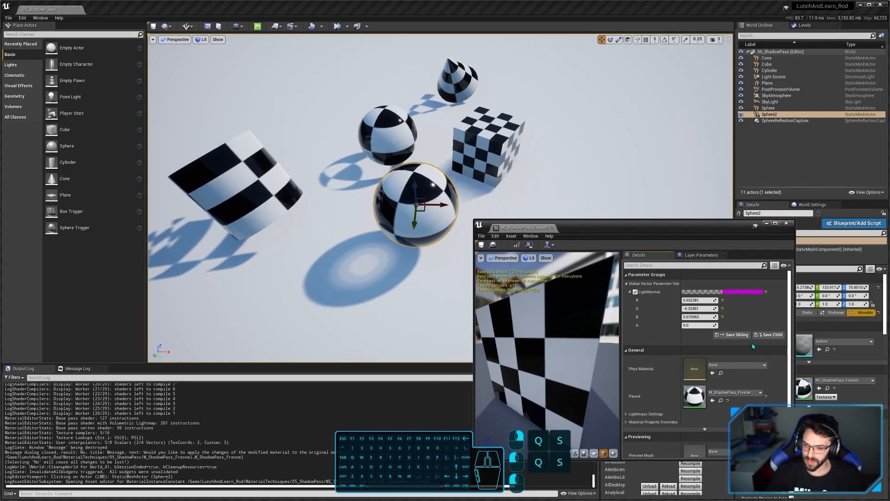
{"action": "left_click_drag", "start_coordinate": [672, 227], "coordinate": [747, 243]}
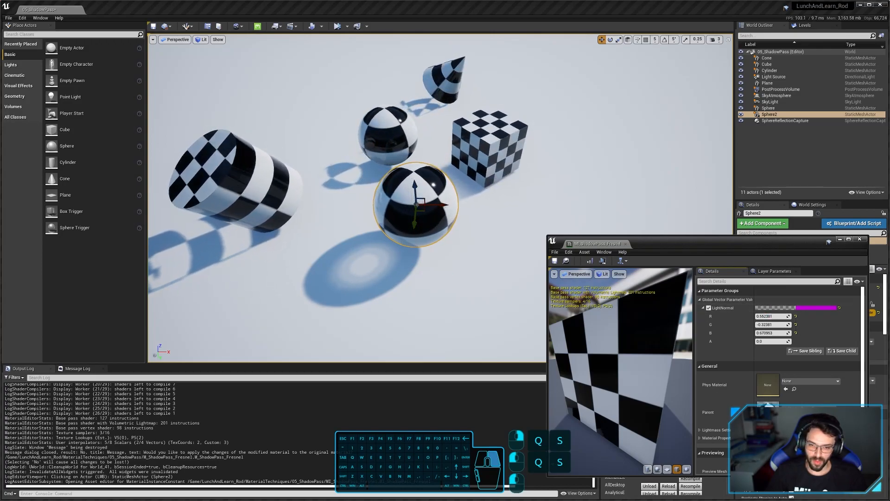
Step: Adjust LightNormal's R to about 0.6 and G to about -0.38 while watching Sphere2's shadow, and close the material instance
{"action": "key", "text": "q"}
{"action": "right_click_drag", "start_coordinate": [416, 199], "coordinate": [401, 125]}
{"action": "key", "text": "s"}
{"action": "key", "text": "d"}
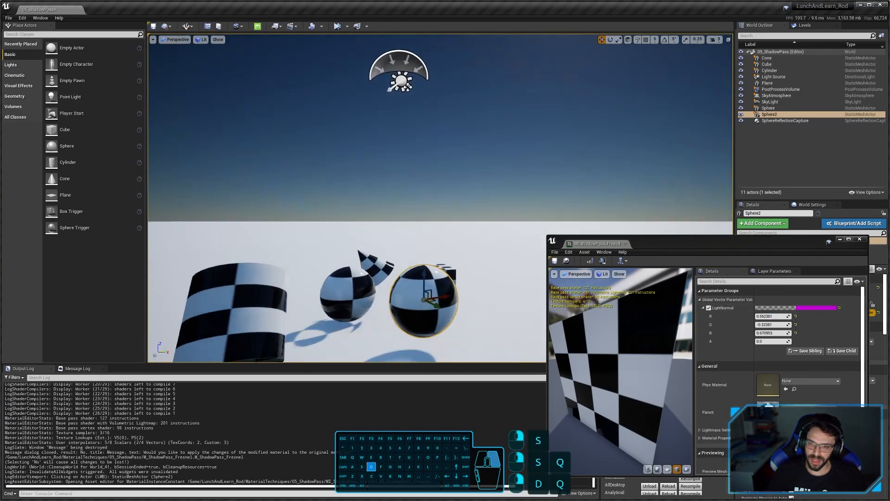
{"action": "key", "text": "w"}
{"action": "key", "text": "e"}
{"action": "right_click_drag", "start_coordinate": [407, 87], "coordinate": [403, 187]}
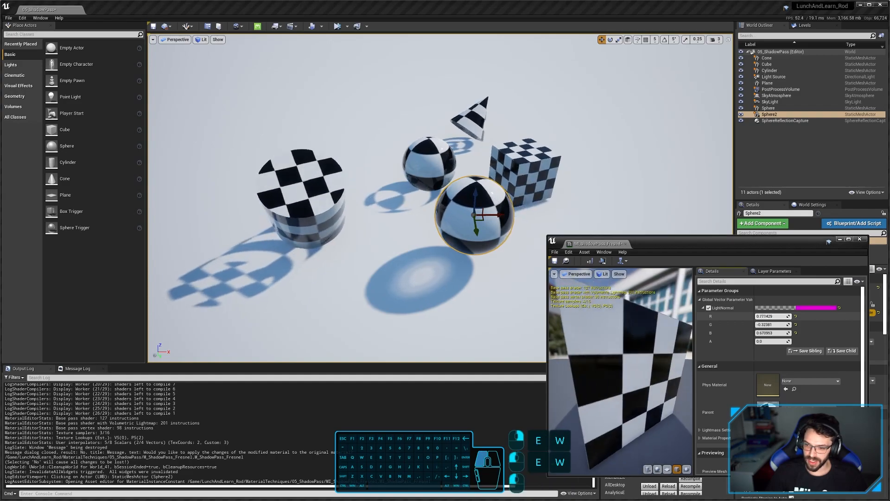
{"action": "mouse_move", "coordinate": [768, 317]}
{"action": "left_mouse_down"}
{"action": "mouse_move", "coordinate": [784, 316]}
{"action": "mouse_move", "coordinate": [764, 325]}
{"action": "left_mouse_up"}
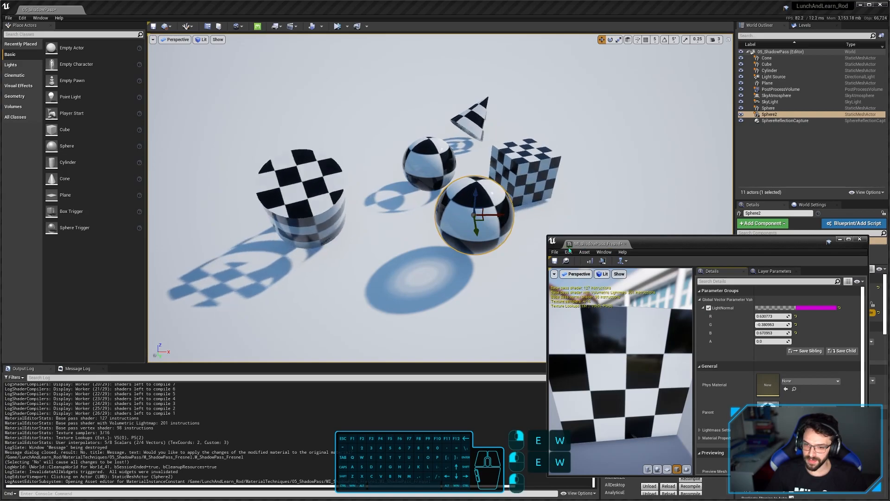
{"action": "left_click", "coordinate": [626, 244]}
Step: Raise Sphere2 to a Z location of about 79 and examine its ring-shaped shadow from nearby angles
{"action": "key", "text": "d"}
{"action": "key", "text": "s"}
{"action": "right_click_drag", "start_coordinate": [477, 244], "coordinate": [474, 244]}
{"action": "key", "text": "w"}
{"action": "key", "text": "d"}
{"action": "key", "text": "w"}
{"action": "key", "text": "q"}
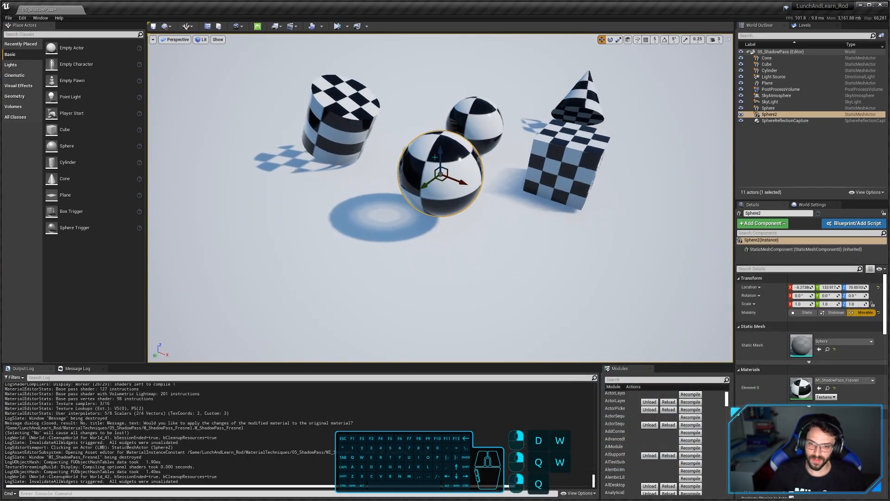
{"action": "mouse_move", "coordinate": [437, 150]}
{"action": "left_mouse_down"}
{"action": "mouse_move", "coordinate": [435, 95]}
{"action": "mouse_move", "coordinate": [436, 153]}
{"action": "mouse_move", "coordinate": [435, 145]}
{"action": "left_mouse_up"}
{"action": "key", "text": "w"}
{"action": "key", "text": "e"}
{"action": "right_click_drag", "start_coordinate": [435, 145], "coordinate": [434, 145]}
{"action": "key", "text": "q"}
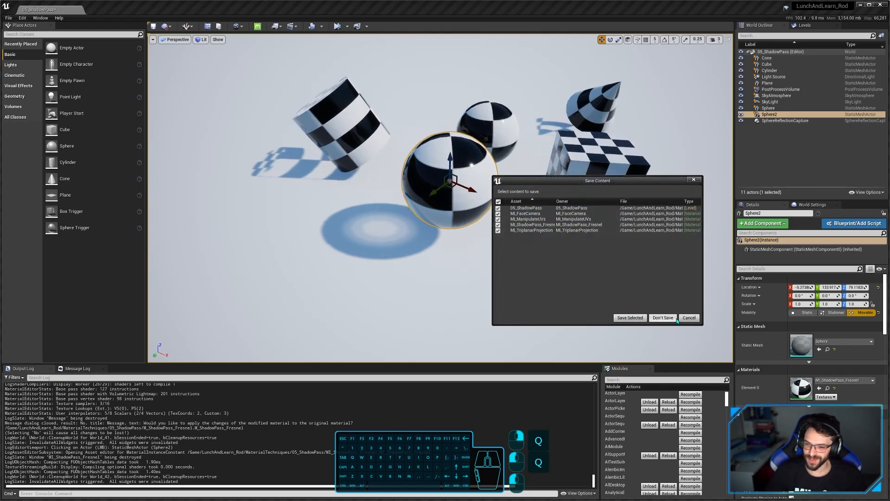
Step: Switch to the 06_MultiShaderModels level without saving the pending changes and clear the Output Log
{"action": "left_click", "coordinate": [675, 319]}
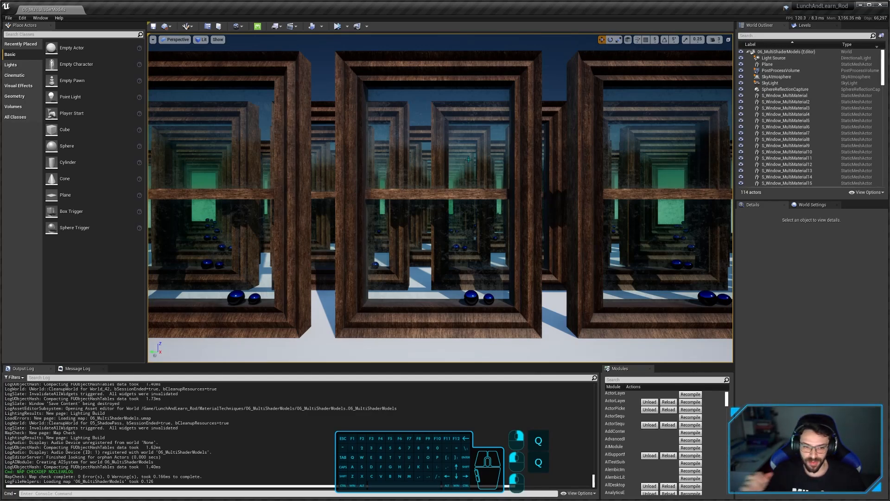
{"action": "right_click", "coordinate": [219, 426]}
{"action": "left_click", "coordinate": [234, 433]}
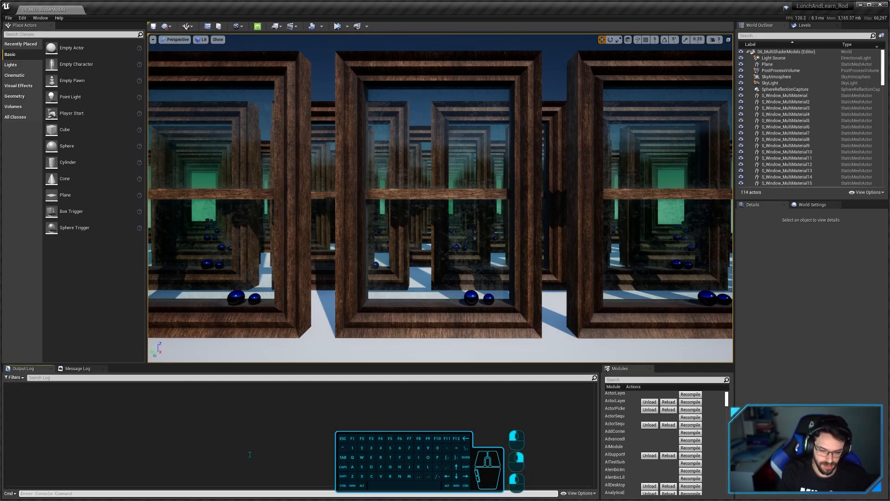
Step: Show the scene rendering statistics with the console command stat scenerendering
{"action": "type", "text": "stat sc"}
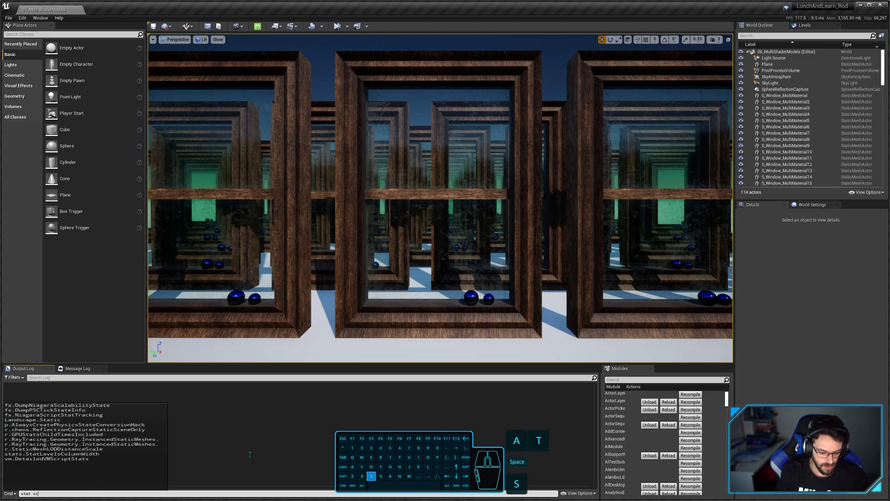
{"action": "type", "text": "enerendering"}
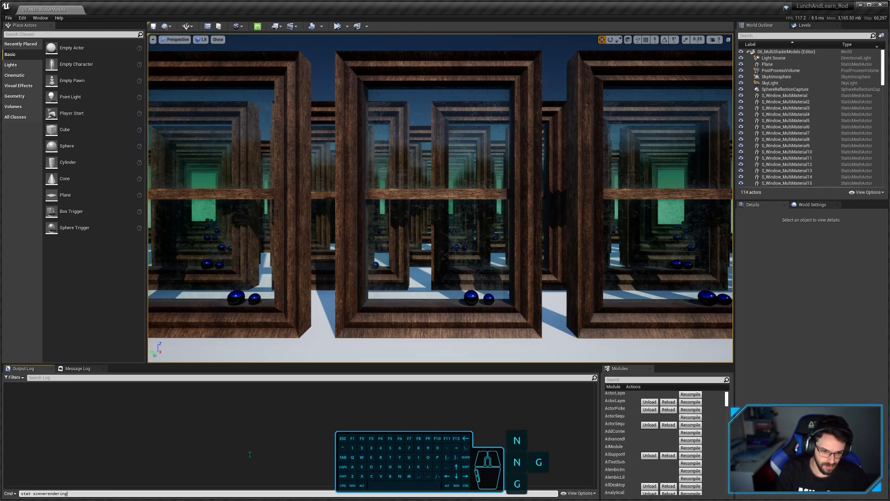
{"action": "key", "text": "Return"}
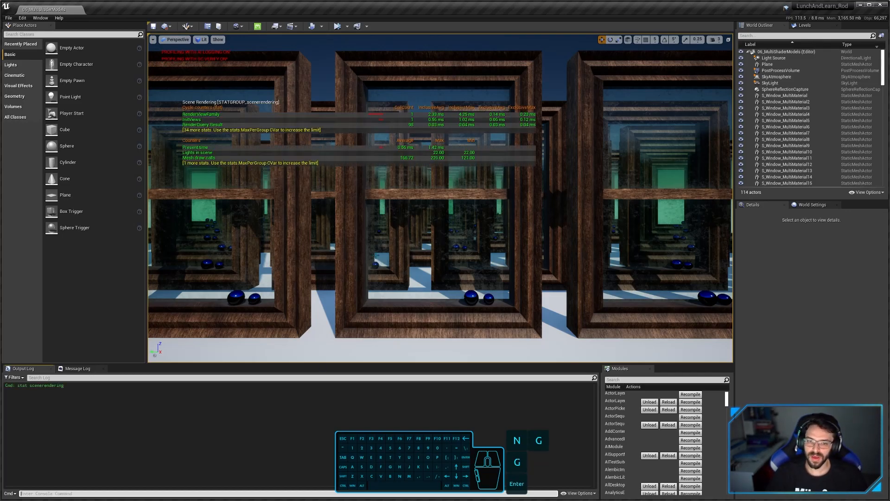
Step: Select all the S_Window_MultiMaterial actors to check how many there are, and clear the selection
{"action": "left_click", "coordinate": [785, 95]}
{"action": "scroll", "coordinate": [782, 121], "scroll_direction": "down", "scroll_amount": 10}
{"action": "left_click", "coordinate": [788, 183], "text": "shift"}
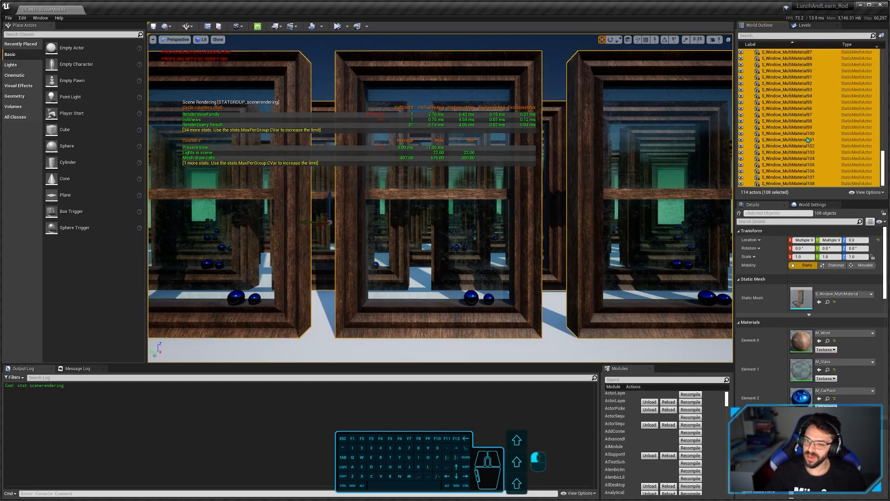
{"action": "key", "text": "Escape"}
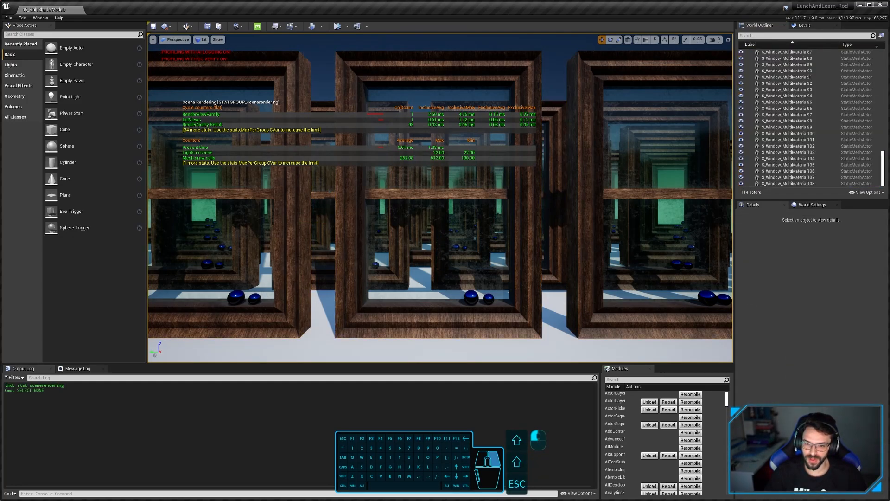
Step: Examine the whole grid of window meshes from above with the scene rendering statistics displayed
{"action": "key", "text": "s"}
{"action": "key", "text": "e"}
{"action": "right_click_drag", "start_coordinate": [534, 142], "coordinate": [530, 205]}
{"action": "key", "text": "1"}
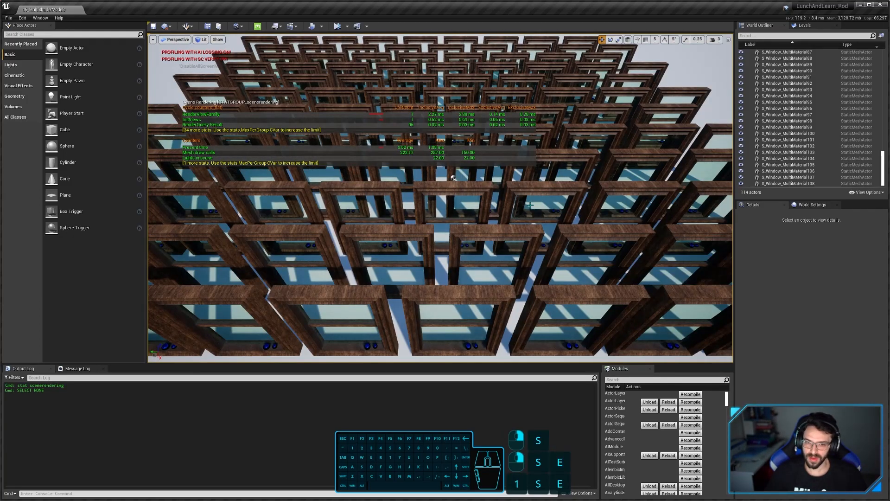
{"action": "key", "text": "2"}
{"action": "key", "text": "1"}
{"action": "key", "text": "s"}
{"action": "right_click_drag", "start_coordinate": [530, 205], "coordinate": [524, 178]}
{"action": "key", "text": "q"}
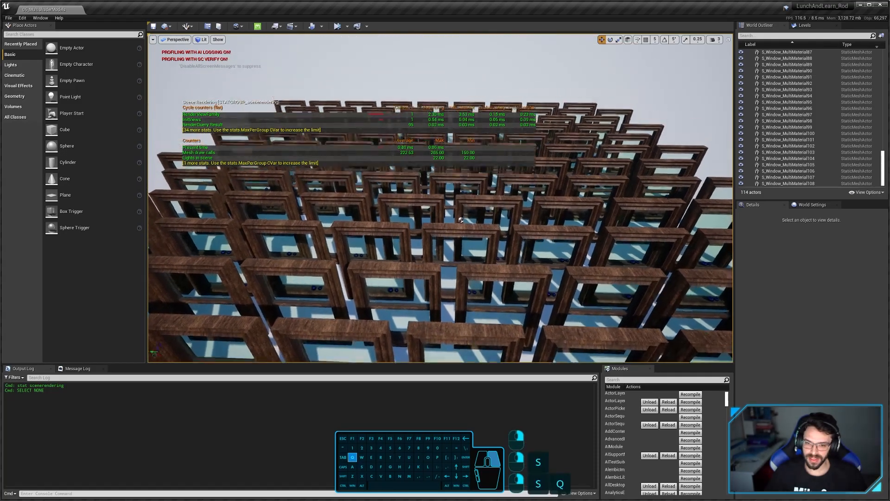
{"action": "right_click_drag", "start_coordinate": [461, 220], "coordinate": [460, 192]}
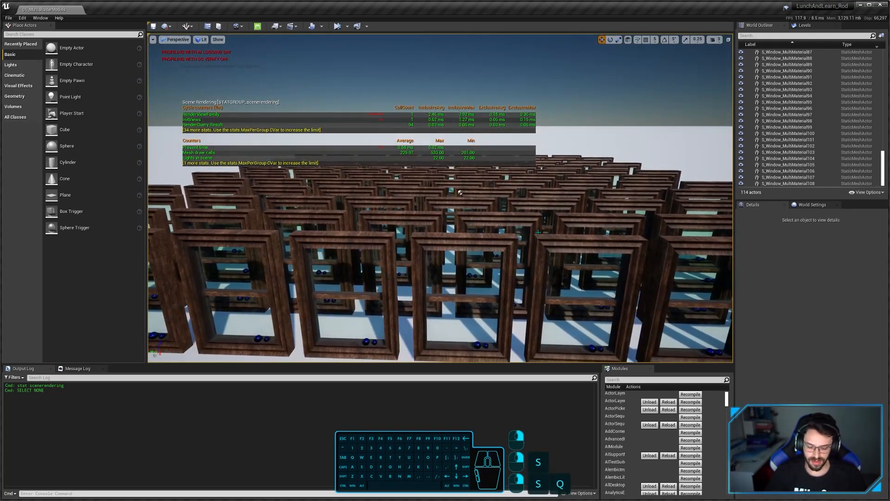
{"action": "key", "text": "3"}
{"action": "key", "text": "1"}
Step: Fly along the front row of windows and compare the mesh draw calls from closer viewpoints
{"action": "right_click_drag", "start_coordinate": [537, 231], "coordinate": [535, 140]}
{"action": "key", "text": "a"}
{"action": "key", "text": "Tab"}
{"action": "key", "text": "s"}
{"action": "key", "text": "d"}
{"action": "key", "text": "s"}
{"action": "key", "text": "q"}
{"action": "key", "text": "w"}
{"action": "key", "text": "s"}
{"action": "key", "text": "w"}
{"action": "key", "text": "d"}
{"action": "key", "text": "s"}
{"action": "right_click_drag", "start_coordinate": [457, 171], "coordinate": [480, 175]}
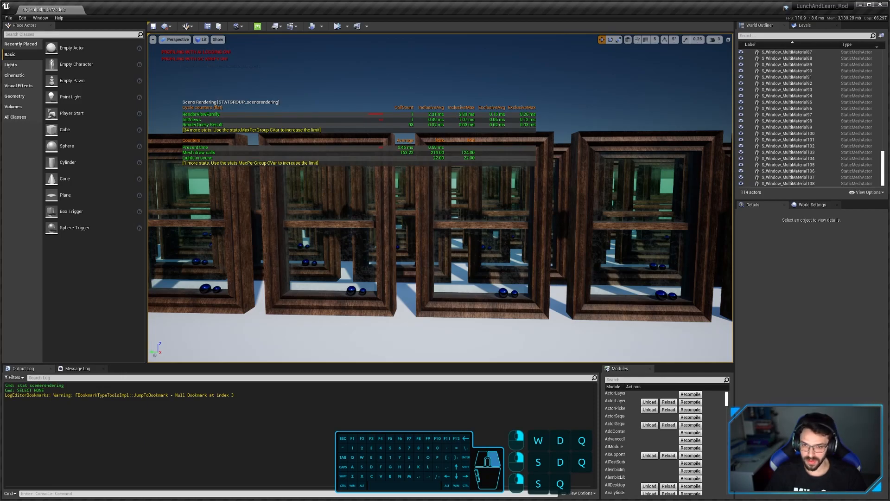
{"action": "key", "text": "w"}
{"action": "right_click_drag", "start_coordinate": [419, 206], "coordinate": [427, 239]}
{"action": "key", "text": "w"}
{"action": "key", "text": "e"}
{"action": "key", "text": "q"}
{"action": "key", "text": "w"}
{"action": "key", "text": "d"}
{"action": "key", "text": "q"}
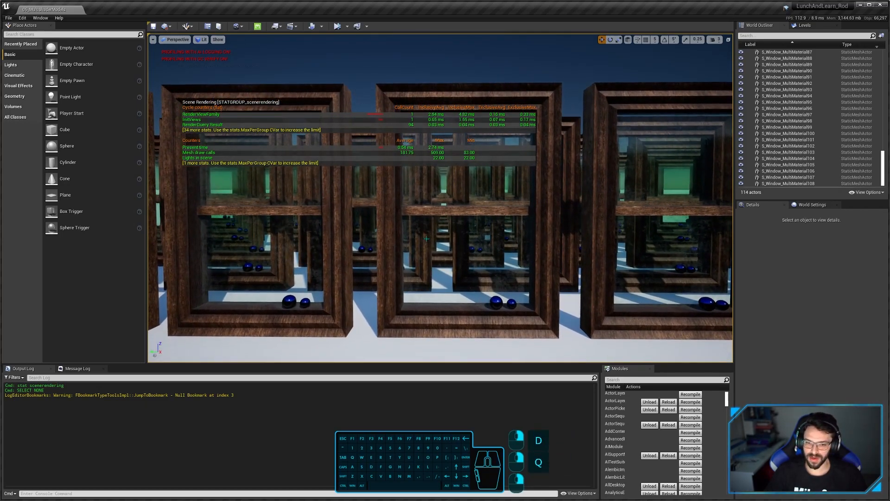
Step: Open a front-row window's static mesh in the mesh editor and bring the whole frame into view
{"action": "left_click", "coordinate": [425, 211]}
{"action": "key", "text": "ctrl+e"}
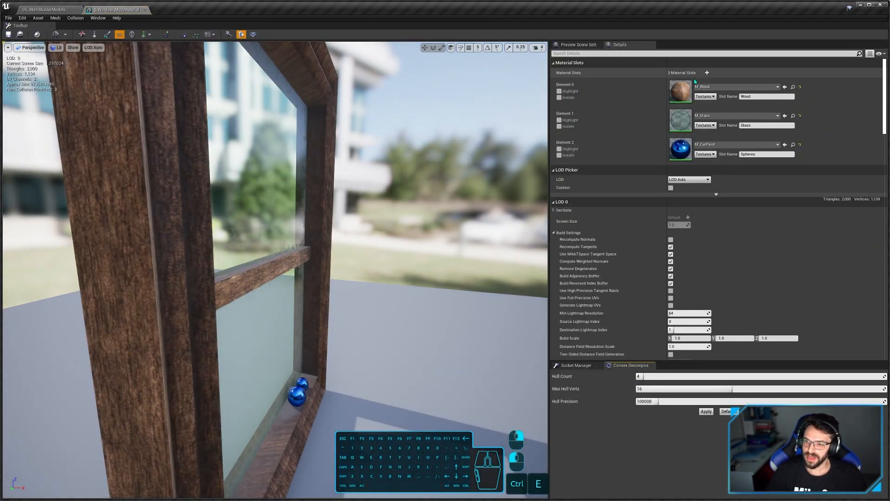
{"action": "key", "text": "s"}
{"action": "key", "text": "d"}
{"action": "right_click_drag", "start_coordinate": [256, 168], "coordinate": [166, 169]}
{"action": "key", "text": "q"}
{"action": "key", "text": "a"}
{"action": "key", "text": "w"}
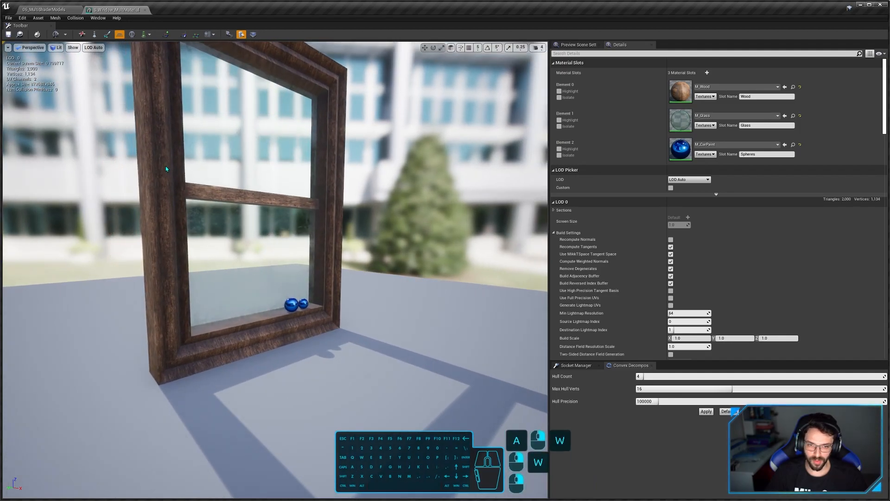
Step: Examine the window mesh's wood sill, glass and blue spheres up close
{"action": "right_click_drag", "start_coordinate": [175, 316], "coordinate": [44, 351]}
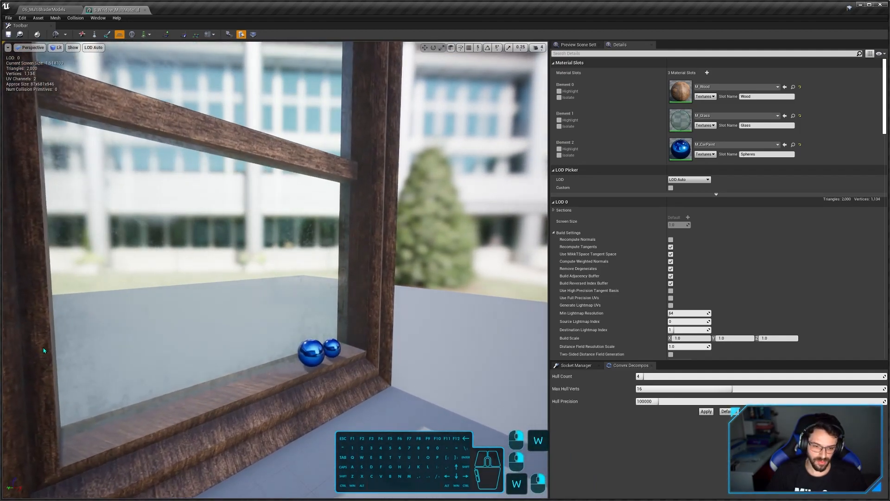
{"action": "key", "text": "w"}
{"action": "right_click_drag", "start_coordinate": [301, 381], "coordinate": [268, 259]}
{"action": "key", "text": "a"}
{"action": "key", "text": "s"}
{"action": "key", "text": "q"}
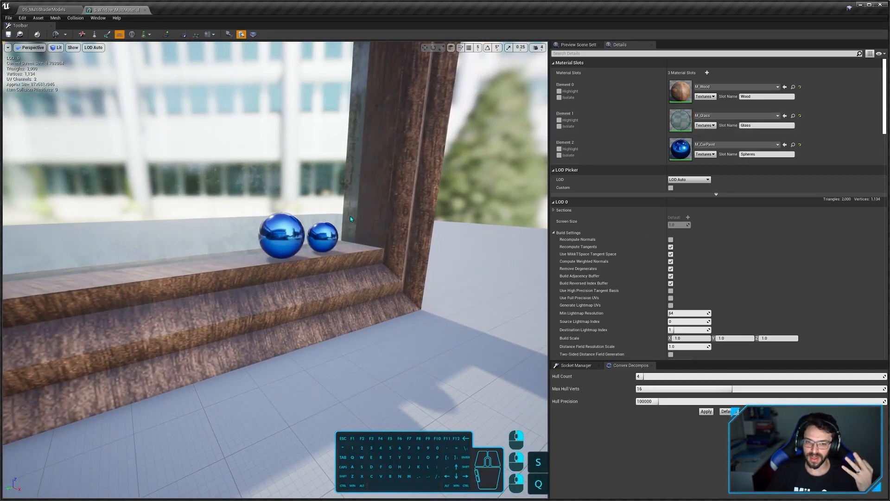
{"action": "right_click_drag", "start_coordinate": [351, 219], "coordinate": [353, 228]}
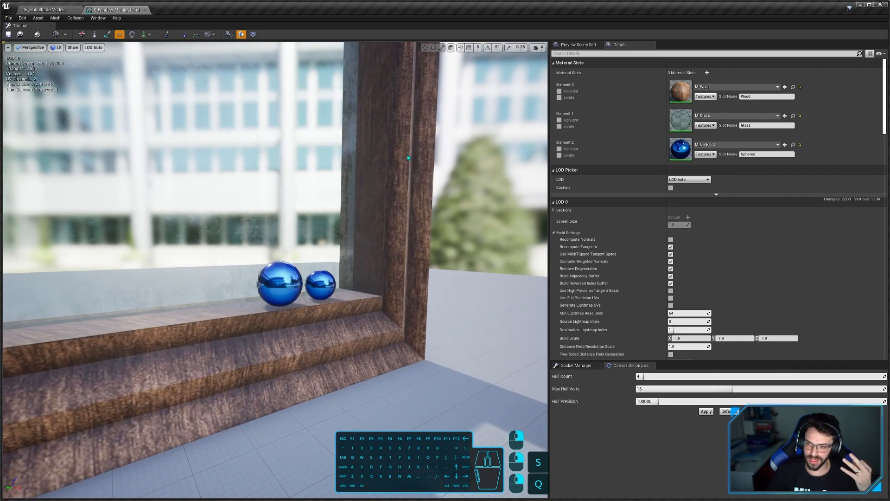
Step: Check the M_CarPaint material in the Spheres slot and examine the full window mesh again
{"action": "double_click", "coordinate": [684, 149]}
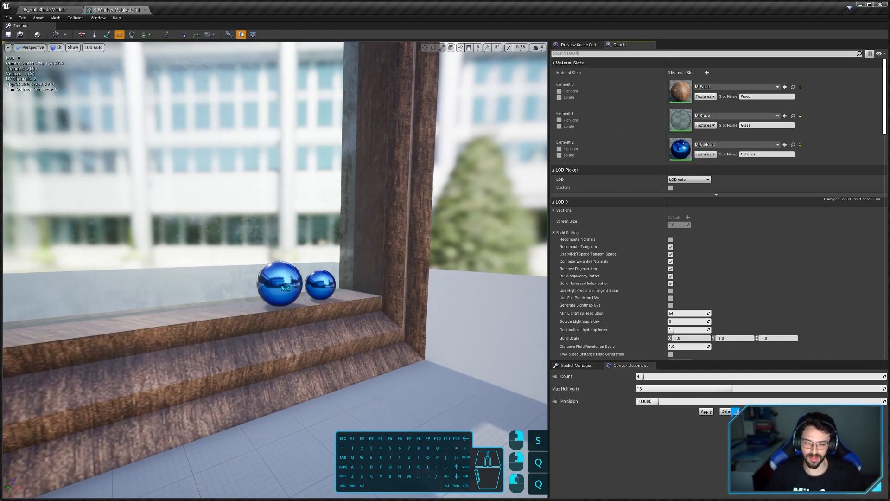
{"action": "right_click_drag", "start_coordinate": [306, 285], "coordinate": [306, 286]}
{"action": "key", "text": "s"}
{"action": "key", "text": "a"}
{"action": "key", "text": "d"}
{"action": "key", "text": "w"}
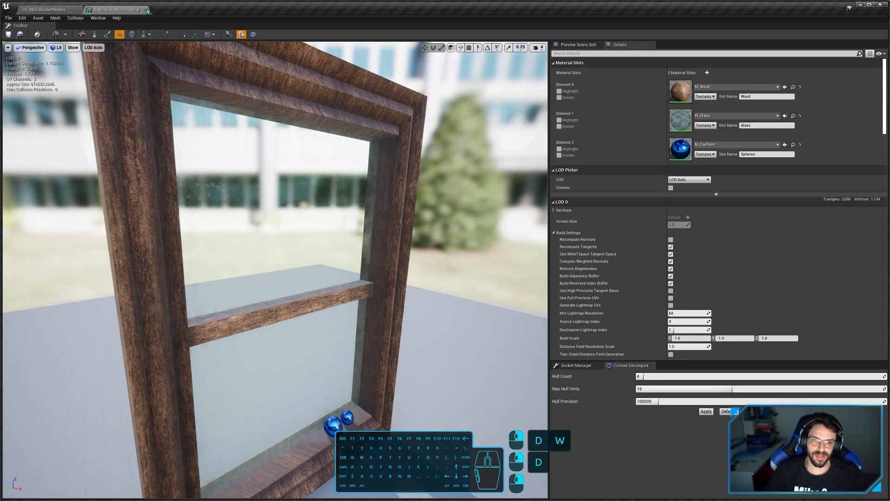
Step: Close the window's mesh editor and clear the selection in the 06_MultiShaderModels level
{"action": "middle_click", "coordinate": [124, 12]}
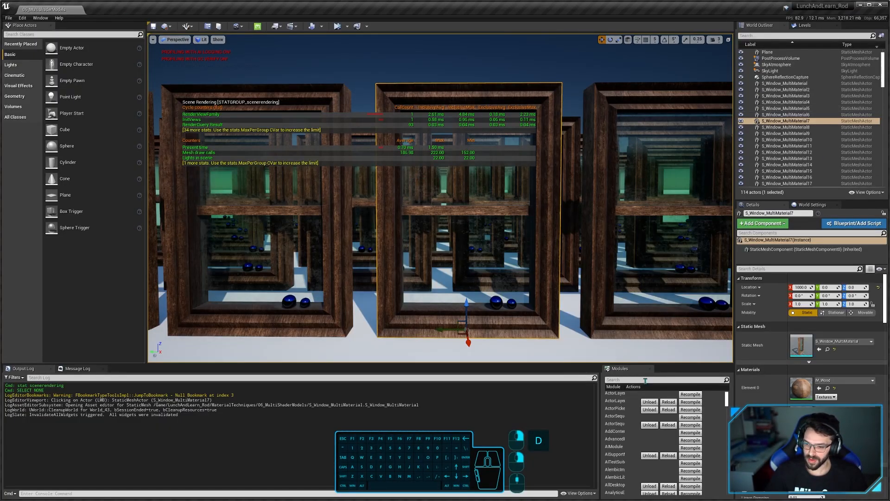
{"action": "key", "text": "Escape"}
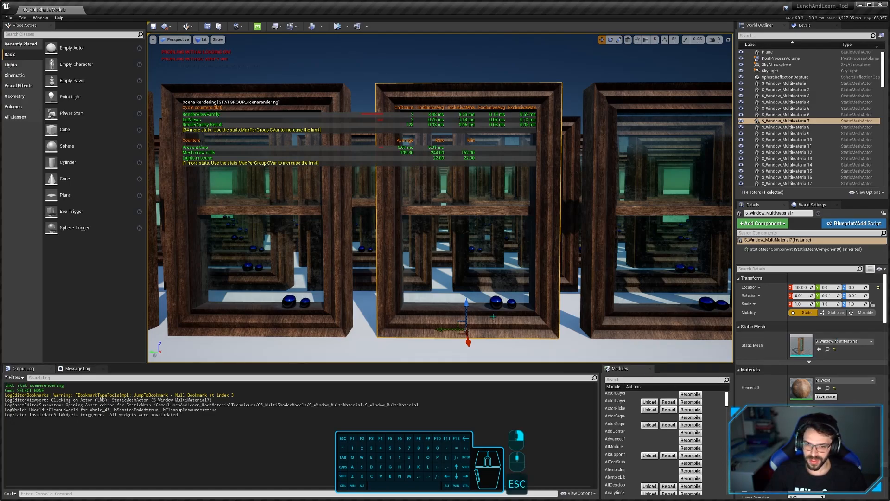
{"action": "key", "text": "Escape"}
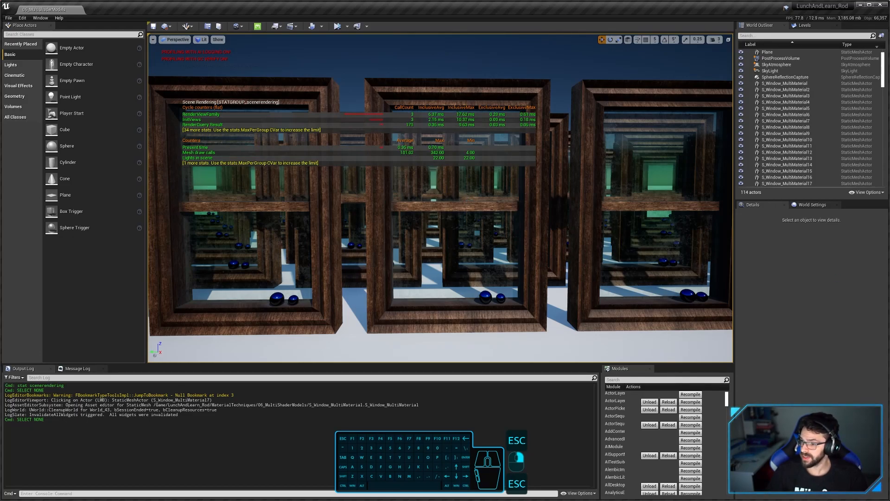
Step: Assign the S_Window_SingleMat static mesh to all the S_Window_MultiMaterial actors, then deselect them to check the mesh draw calls
{"action": "left_click", "coordinate": [798, 83]}
{"action": "scroll", "coordinate": [793, 175], "scroll_direction": "down", "scroll_amount": 15}
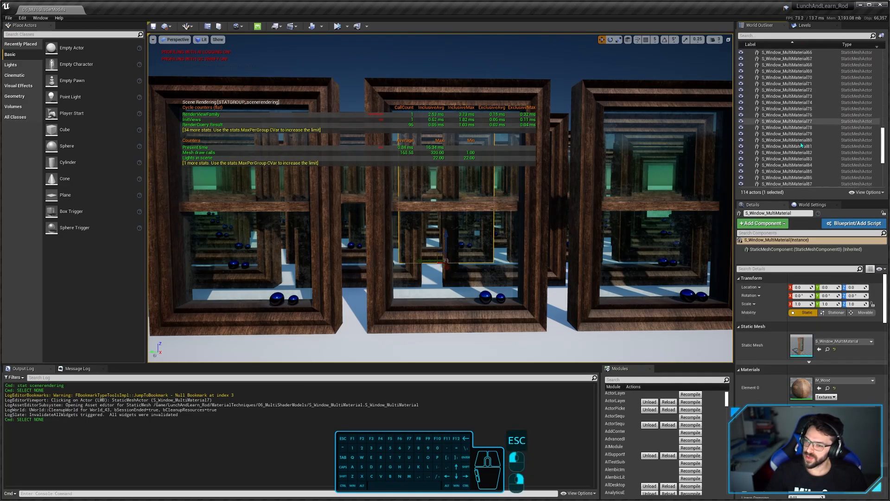
{"action": "left_click", "coordinate": [792, 177], "text": "shift"}
{"action": "left_click", "coordinate": [791, 183], "text": "ctrl"}
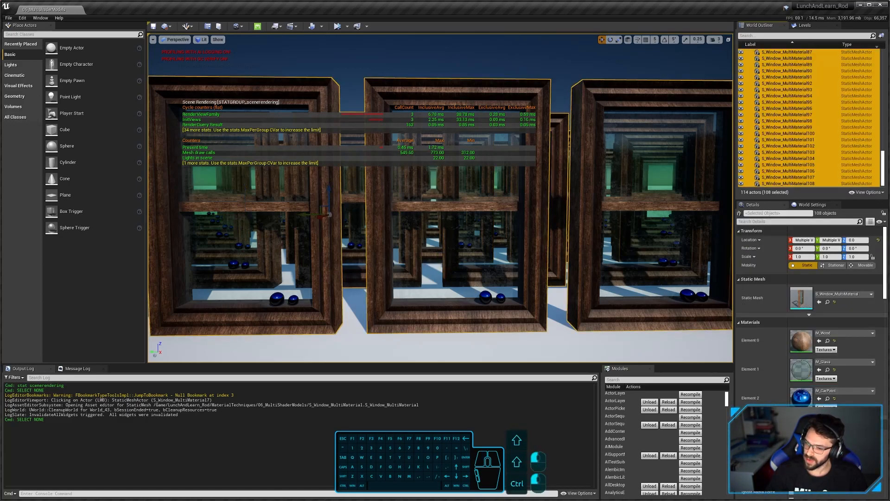
{"action": "left_click_drag", "start_coordinate": [889, 297], "coordinate": [807, 299]}
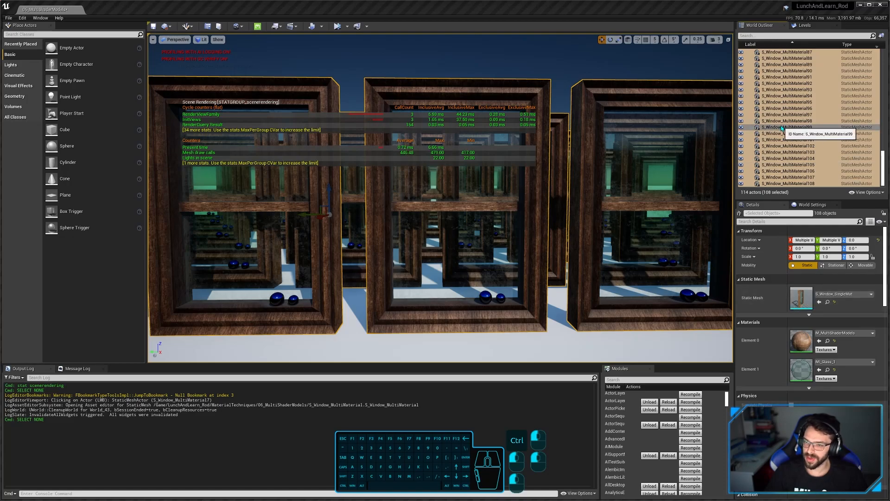
{"action": "key", "text": "Escape"}
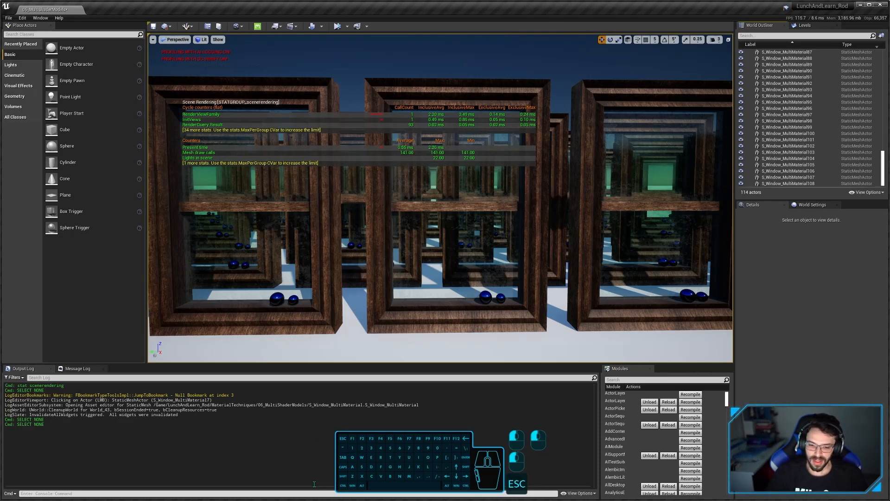
{"action": "right_click_drag", "start_coordinate": [333, 278], "coordinate": [328, 278]}
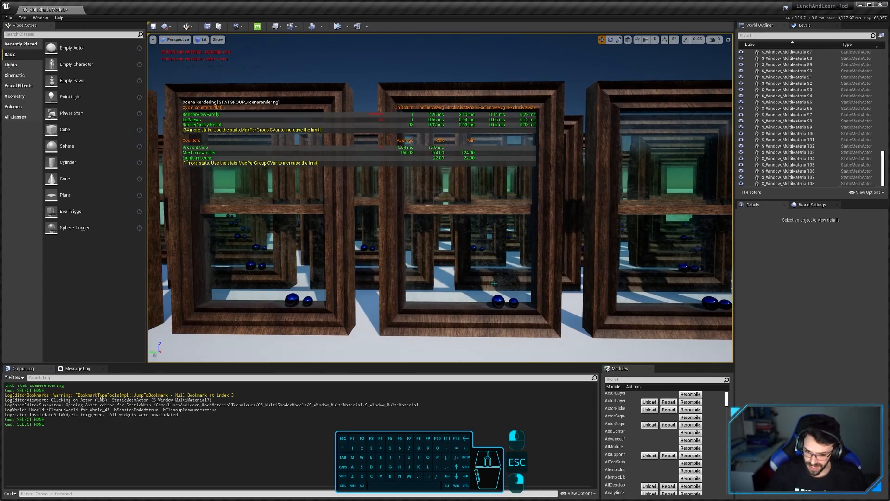
Step: Disable dynamic instancing with the console command r.MeshDrawCommands.DynamicInstancing 0
{"action": "left_click", "coordinate": [405, 494]}
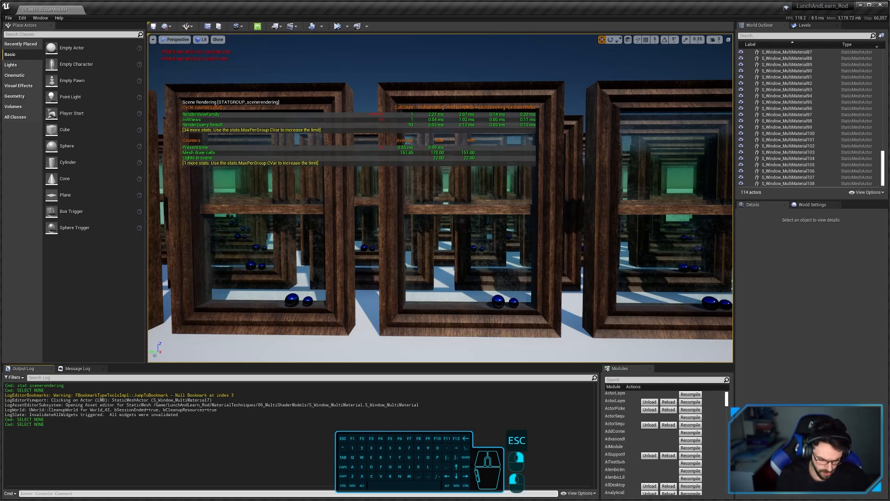
{"action": "type", "text": "stat"}
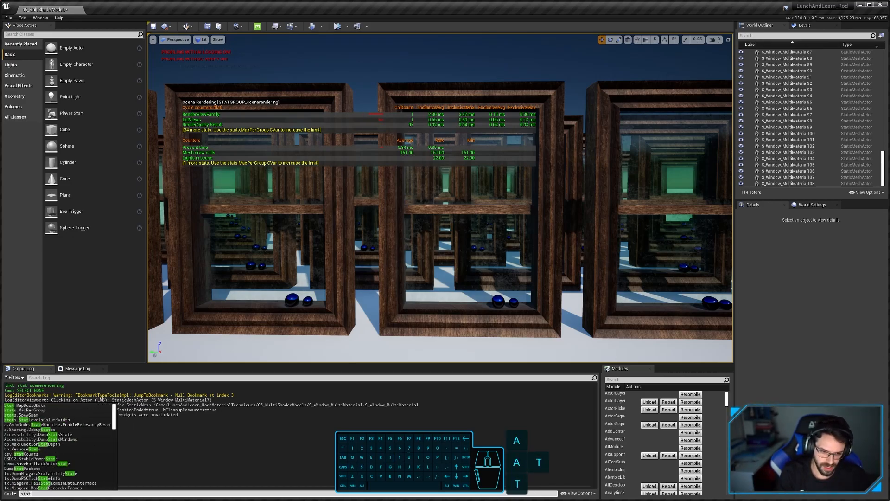
{"action": "key", "text": "shift+Home"}
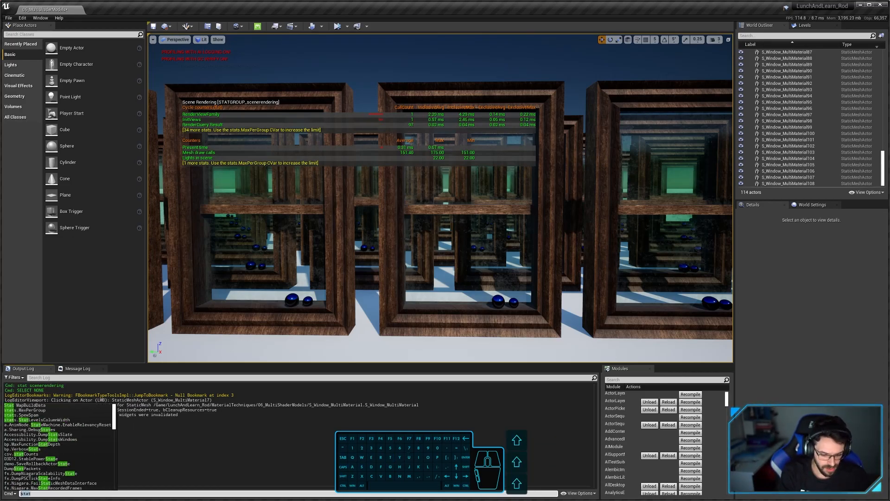
{"action": "type", "text": "r."}
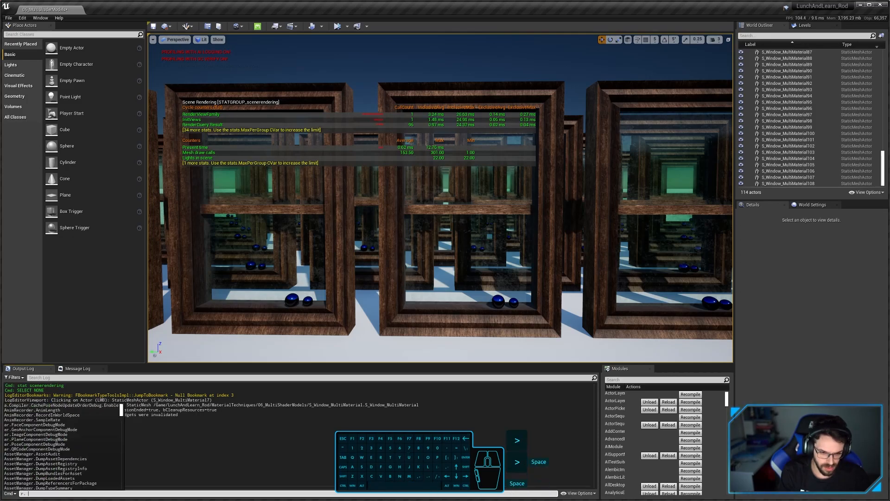
{"action": "type", "text": " dyna"}
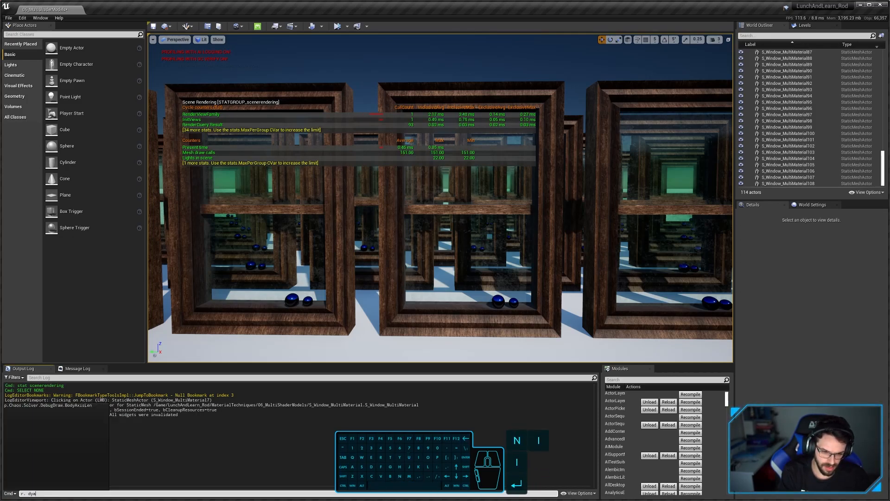
{"action": "type", "text": "mic"}
{"action": "type", "text": "a"}
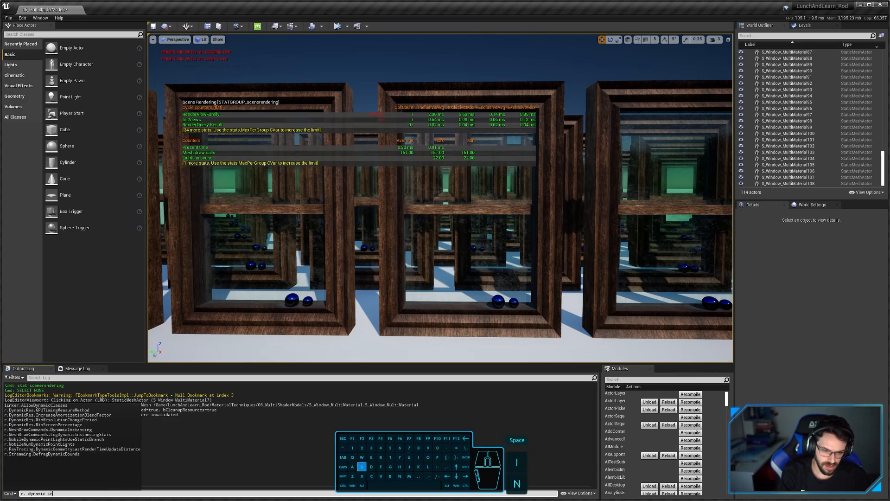
{"action": "key", "text": "Down"}
{"action": "type", "text": "0"}
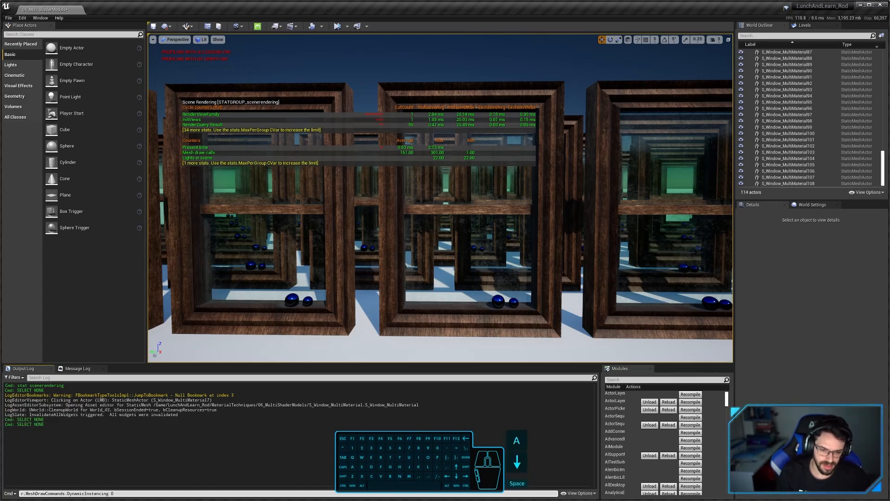
{"action": "key", "text": "Return"}
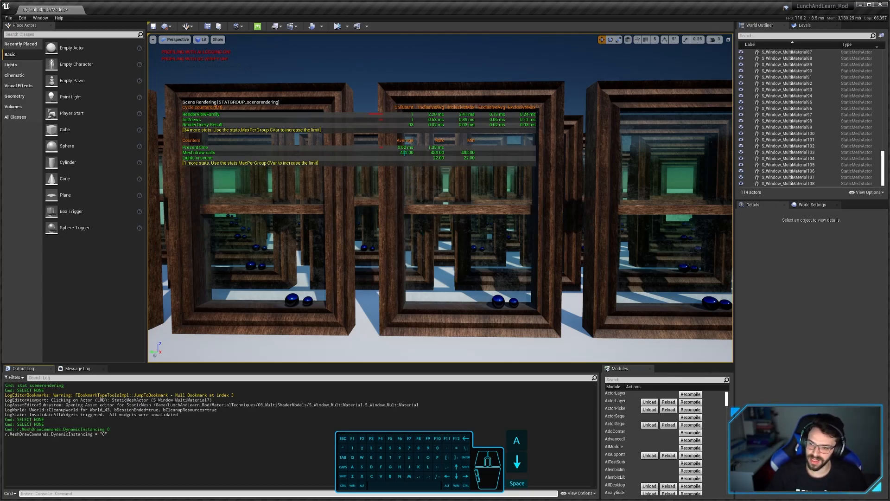
Step: Switch all the window actors to the S_Window_MultiMaterial static mesh and deselect them to compare the mesh draw calls
{"action": "right_click_drag", "start_coordinate": [405, 153], "coordinate": [418, 158]}
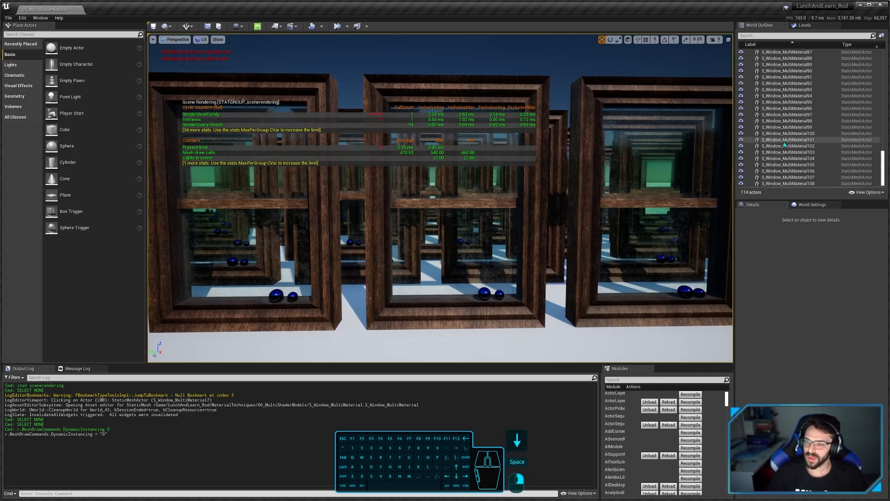
{"action": "scroll", "coordinate": [786, 132], "scroll_direction": "up", "scroll_amount": 15}
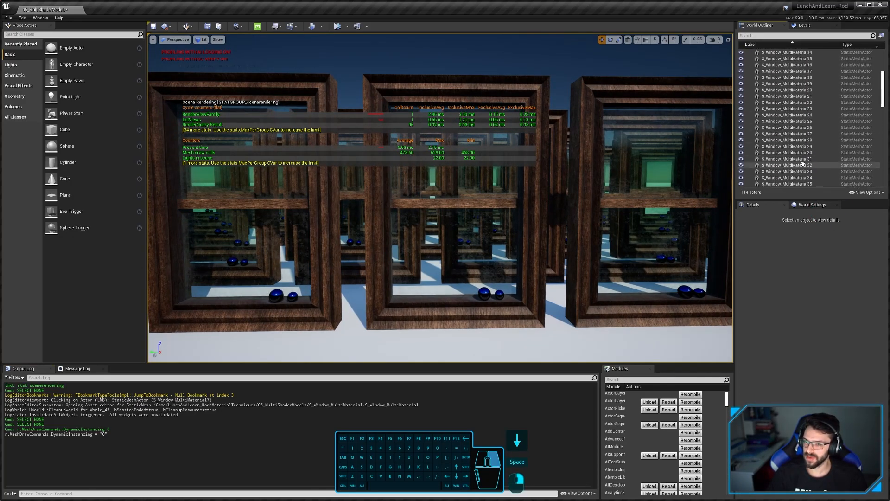
{"action": "scroll", "coordinate": [796, 117], "scroll_direction": "up", "scroll_amount": 3}
{"action": "left_click", "coordinate": [789, 90]}
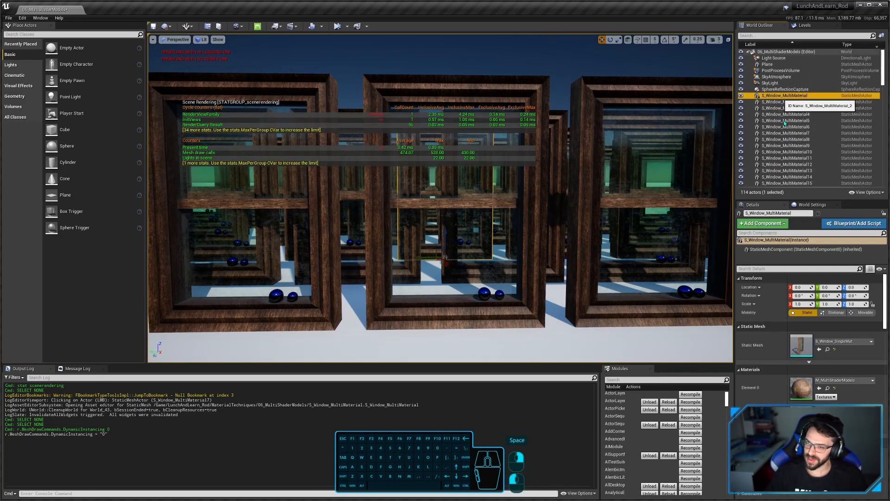
{"action": "scroll", "coordinate": [807, 172], "scroll_direction": "down", "scroll_amount": 12}
{"action": "scroll", "coordinate": [809, 167], "scroll_direction": "down", "scroll_amount": 9}
{"action": "left_click", "coordinate": [792, 183], "text": "shift"}
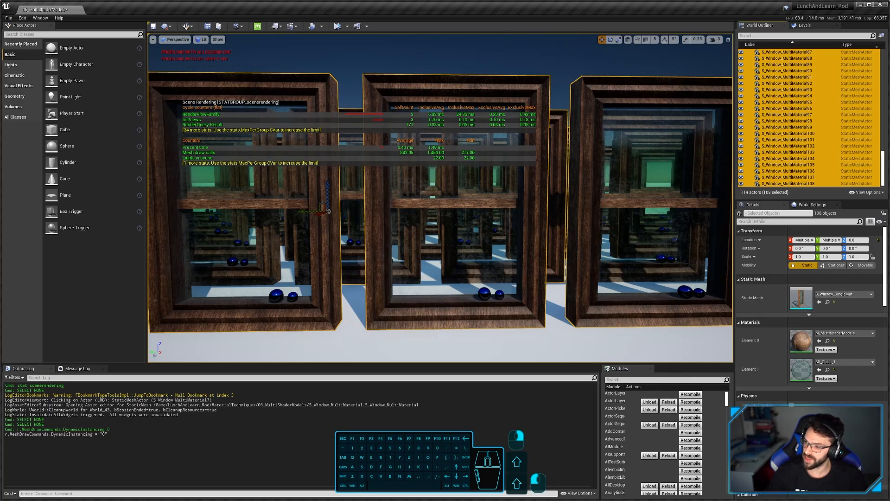
{"action": "left_click_drag", "start_coordinate": [889, 253], "coordinate": [803, 304]}
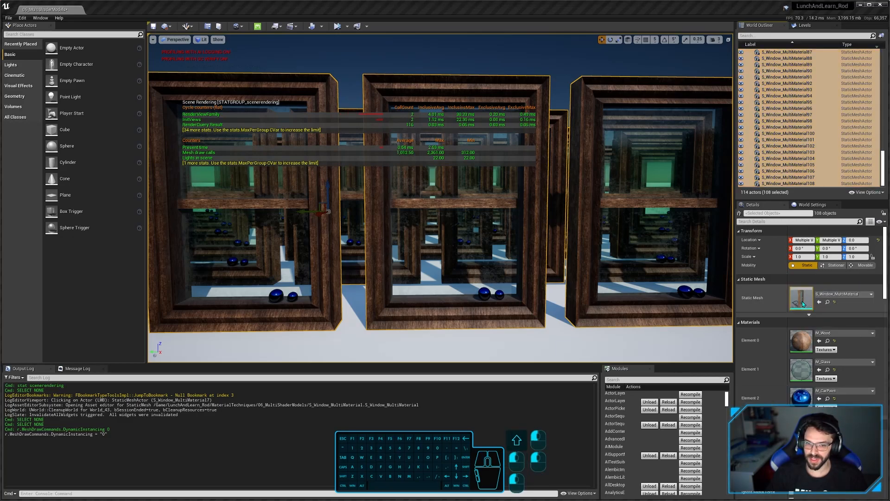
{"action": "scroll", "coordinate": [540, 250], "scroll_direction": "up", "scroll_amount": 4}
{"action": "key", "text": "Escape"}
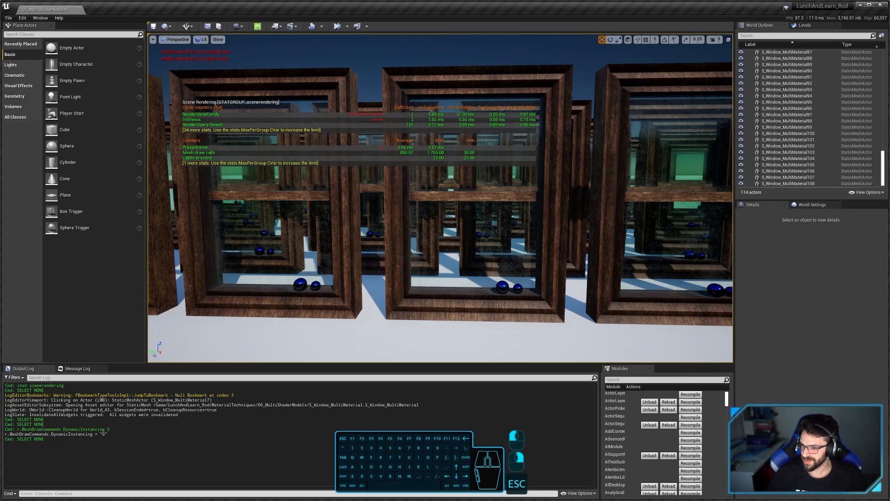
Step: Lock the details to all the window actors, clear the selection, and set their static mesh to S_Window_SingleMat
{"action": "scroll", "coordinate": [787, 123], "scroll_direction": "up", "scroll_amount": 20}
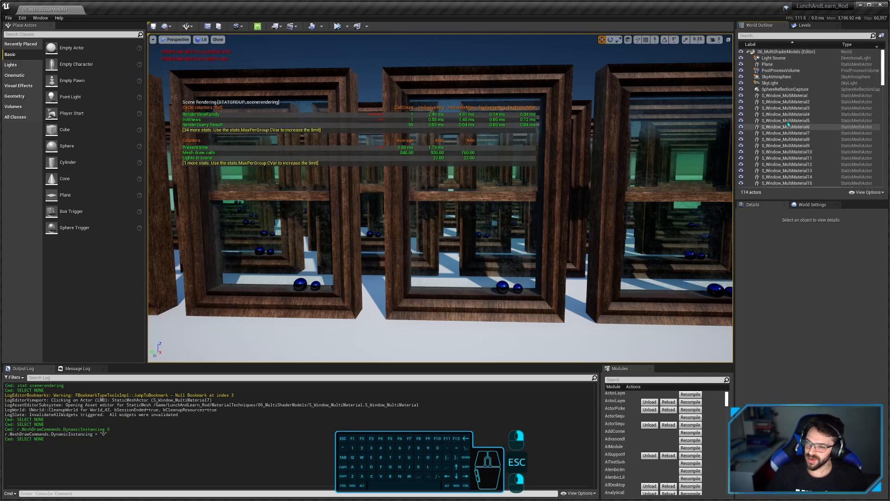
{"action": "left_click", "coordinate": [786, 95]}
{"action": "scroll", "coordinate": [785, 139], "scroll_direction": "down", "scroll_amount": 20}
{"action": "left_click", "coordinate": [788, 183], "text": "shift"}
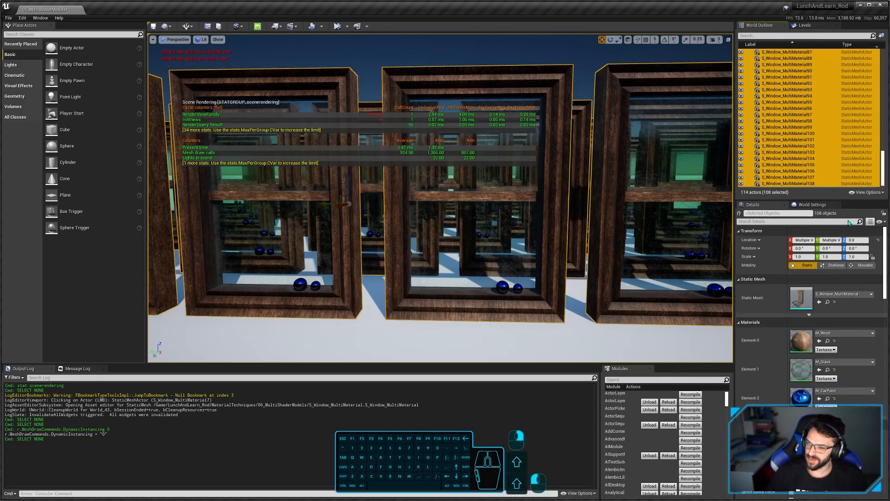
{"action": "left_click", "coordinate": [883, 213]}
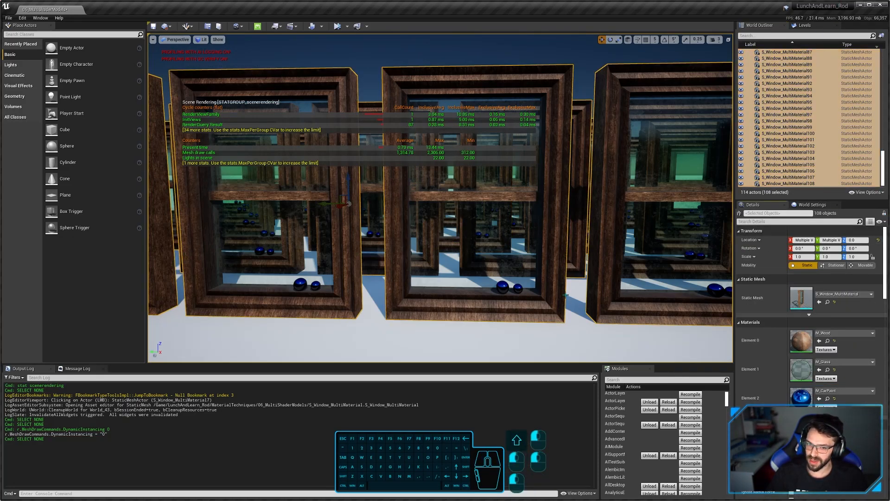
{"action": "key", "text": "Escape"}
{"action": "left_click_drag", "start_coordinate": [889, 299], "coordinate": [802, 298]}
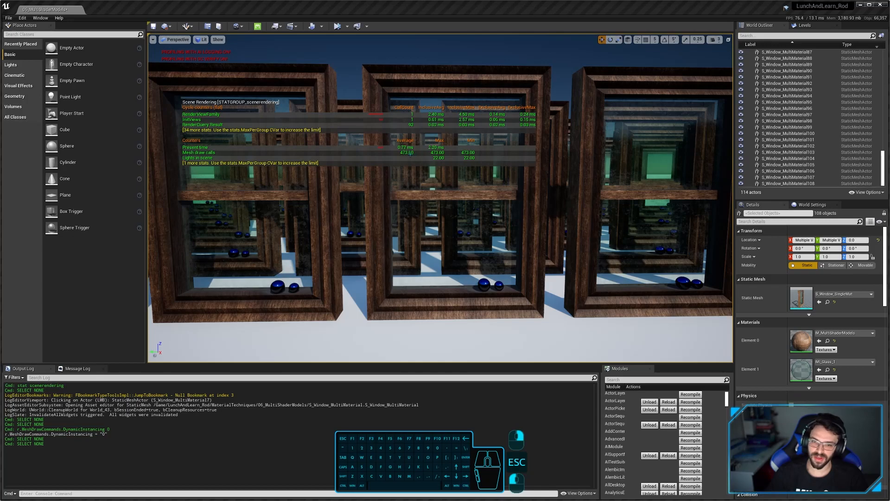
Step: Open the S_Window_SingleMat mesh in the mesh editor and bring the whole window frame into view
{"action": "double_click", "coordinate": [801, 297]}
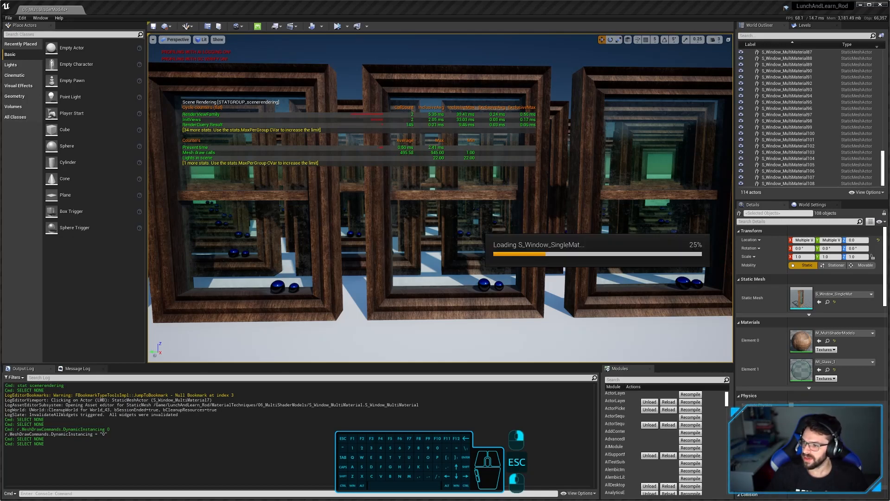
{"action": "double_click", "coordinate": [583, 248]}
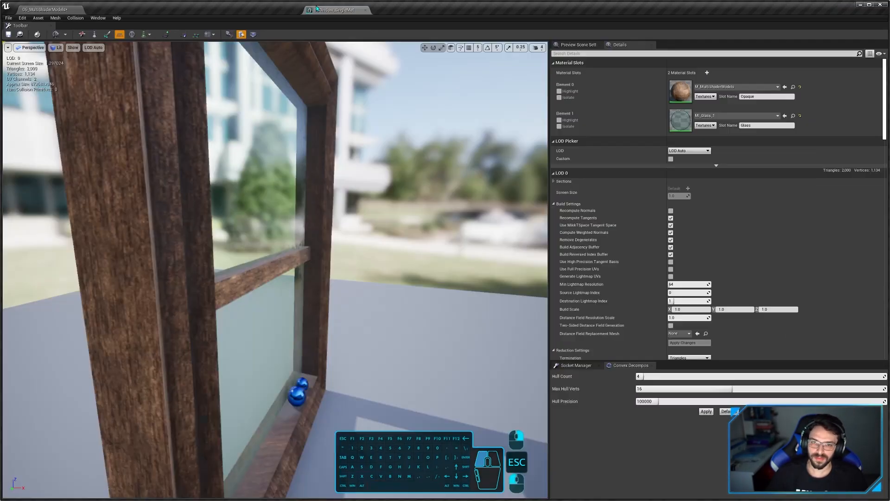
{"action": "key", "text": "s"}
{"action": "key", "text": "d"}
{"action": "key", "text": "d"}
{"action": "key", "text": "s"}
{"action": "right_click_drag", "start_coordinate": [296, 260], "coordinate": [259, 278]}
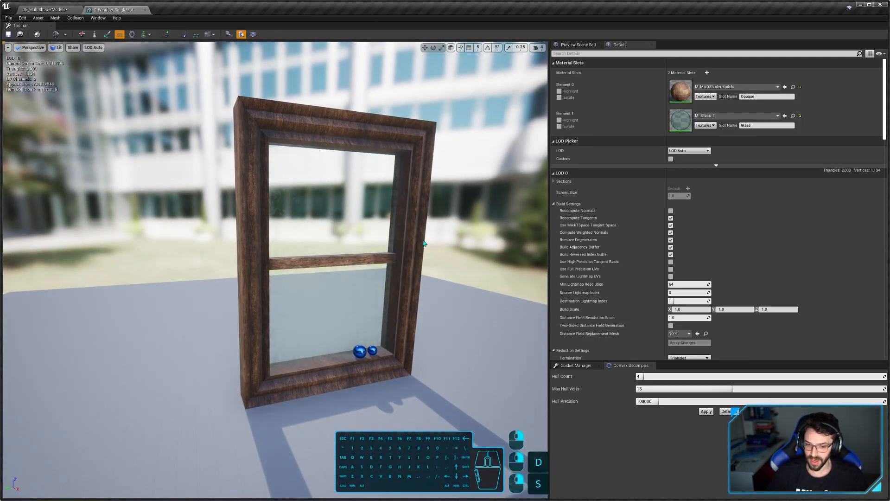
Step: Open the M_MultiShaderModels material from the mesh's Opaque slot and examine its full node graph
{"action": "key", "text": "w"}
{"action": "key", "text": "e"}
{"action": "right_click_drag", "start_coordinate": [423, 243], "coordinate": [423, 243]}
{"action": "key", "text": "s"}
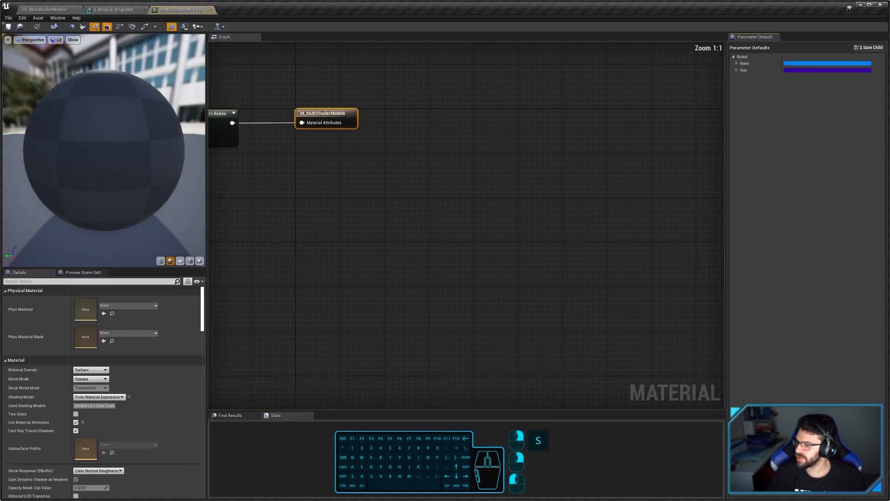
{"action": "right_click_drag", "start_coordinate": [290, 299], "coordinate": [426, 250]}
{"action": "scroll", "coordinate": [476, 304], "scroll_direction": "down", "scroll_amount": 2}
{"action": "scroll", "coordinate": [477, 304], "scroll_direction": "up", "scroll_amount": 1}
{"action": "right_click_drag", "start_coordinate": [508, 244], "coordinate": [517, 245]}
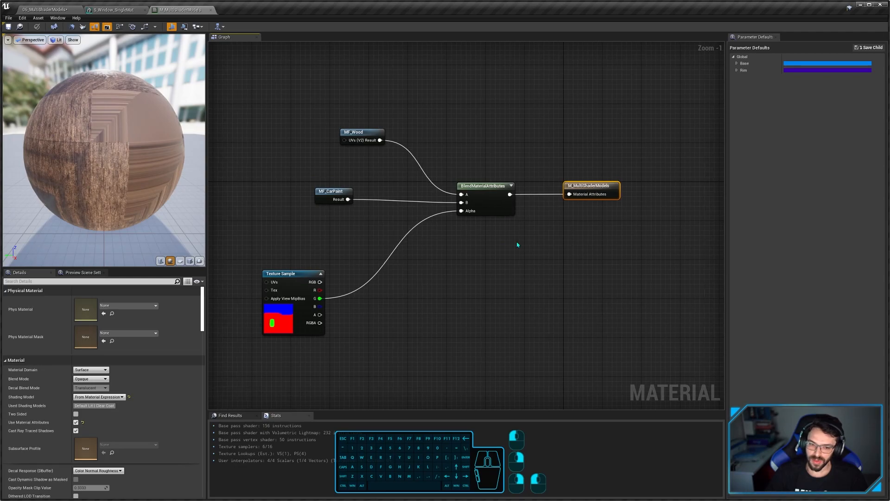
Step: Disconnect the Material Attributes input of the M_MultiShaderModels output node and toggle Use Material Attributes off and on again
{"action": "left_click", "coordinate": [616, 189]}
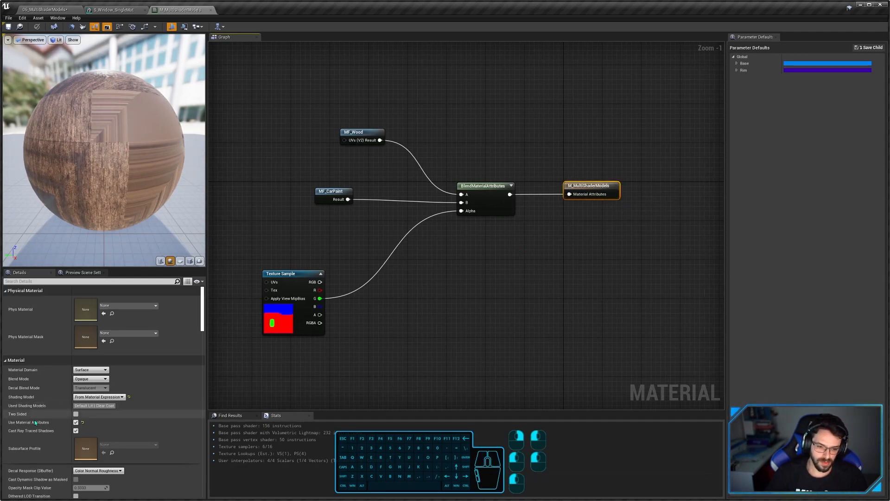
{"action": "left_click", "coordinate": [570, 194], "text": "alt"}
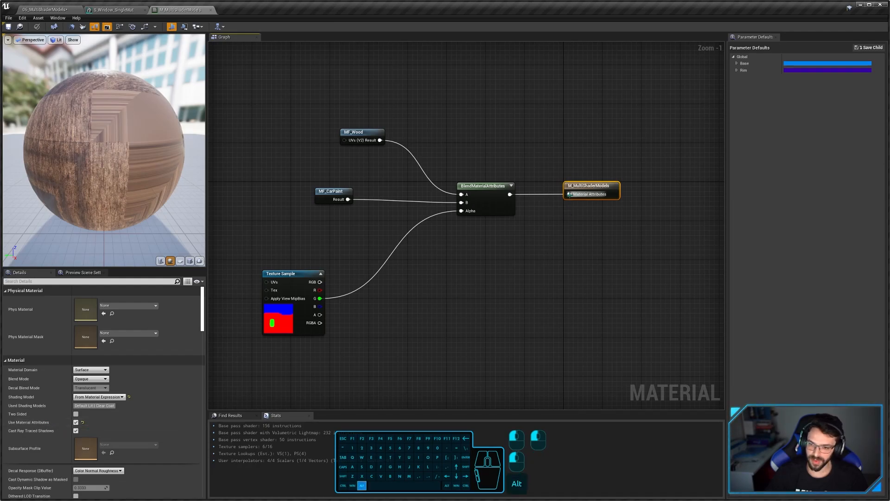
{"action": "left_click", "coordinate": [76, 422]}
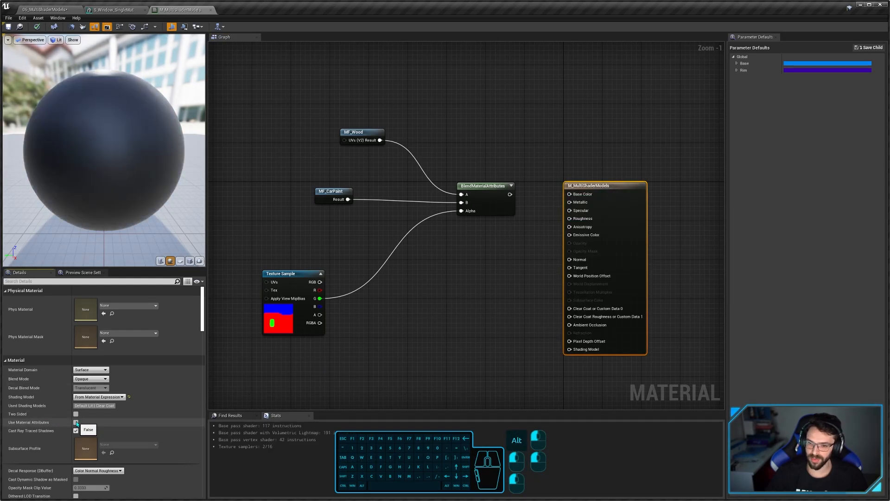
{"action": "left_click", "coordinate": [76, 423]}
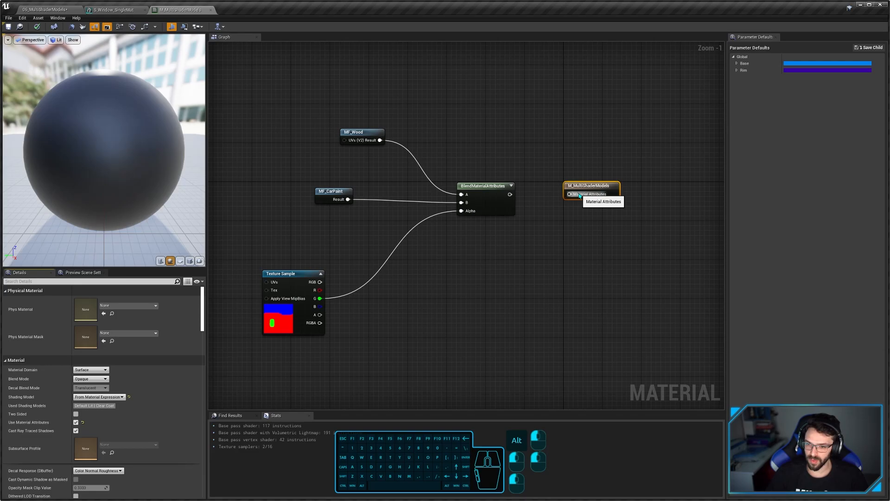
Step: Reconnect the BlendMaterialAttributes output to the Material Attributes input of the M_MultiShaderModels output node
{"action": "scroll", "coordinate": [574, 201], "scroll_direction": "up", "scroll_amount": 1}
{"action": "left_click", "coordinate": [487, 204]}
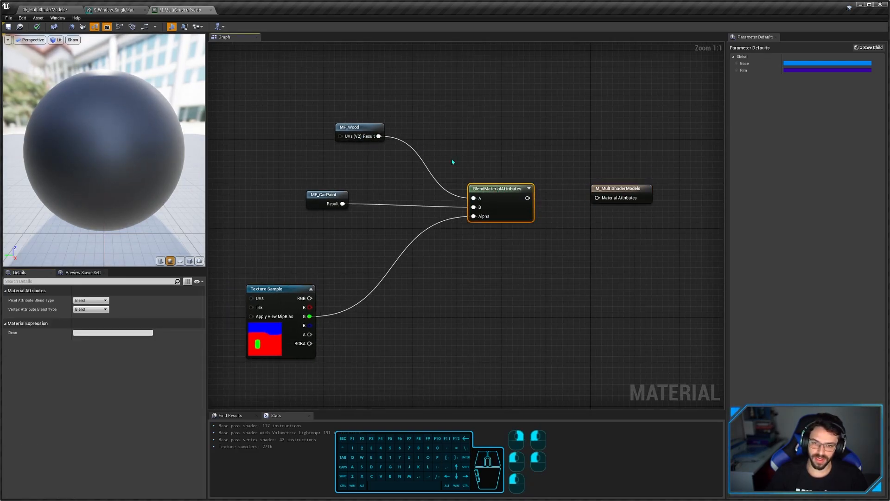
{"action": "left_click_drag", "start_coordinate": [530, 198], "coordinate": [598, 198]}
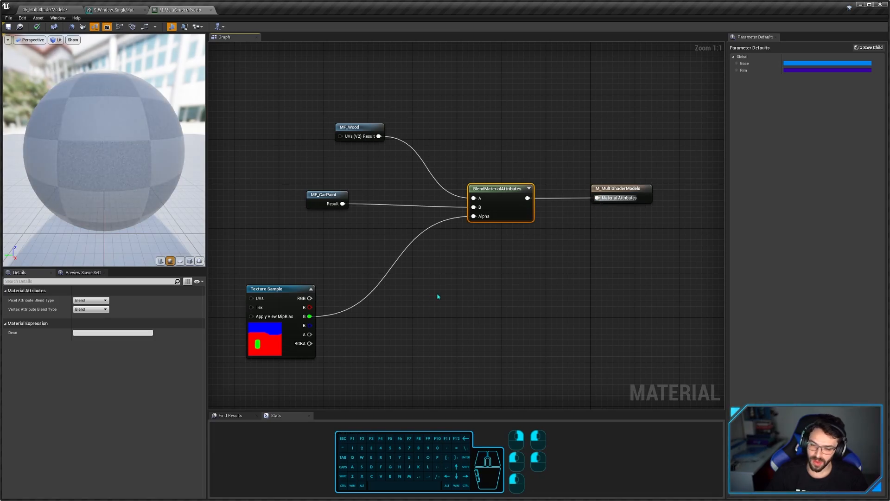
Step: Open the MF_Wood material function and examine its three Texture Sample nodes, selecting the normal map sample
{"action": "left_click", "coordinate": [402, 307]}
{"action": "right_click_drag", "start_coordinate": [402, 307], "coordinate": [466, 319]}
{"action": "left_click", "coordinate": [423, 140]}
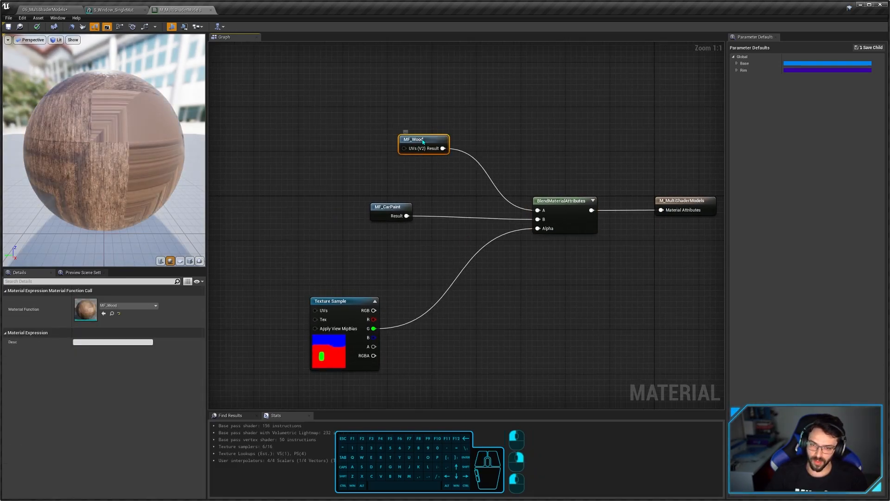
{"action": "double_click", "coordinate": [423, 140]}
{"action": "scroll", "coordinate": [595, 278], "scroll_direction": "down", "scroll_amount": 5}
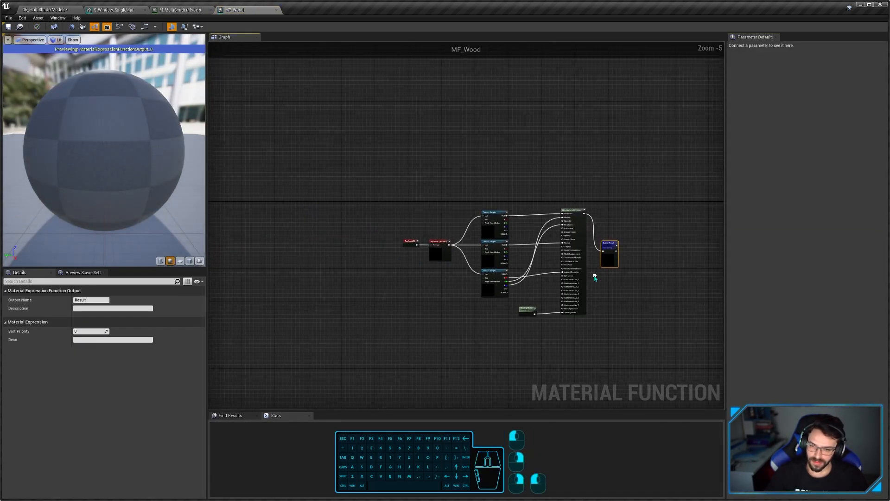
{"action": "scroll", "coordinate": [595, 277], "scroll_direction": "up", "scroll_amount": 4}
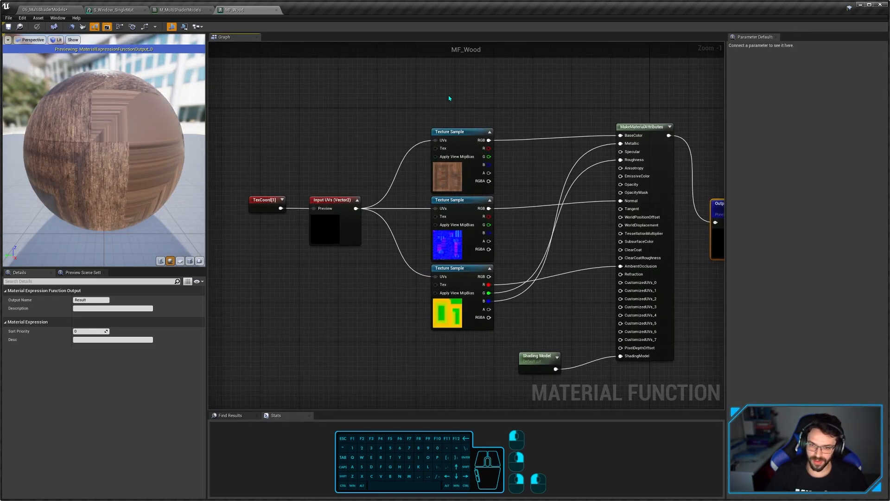
{"action": "left_click_drag", "start_coordinate": [447, 86], "coordinate": [479, 336]}
{"action": "left_click", "coordinate": [479, 336]}
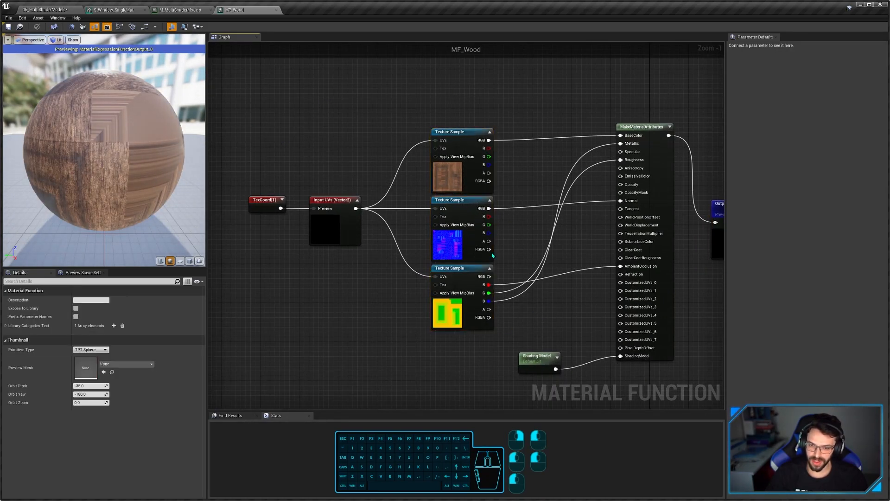
{"action": "left_click", "coordinate": [458, 248]}
{"action": "right_click_drag", "start_coordinate": [565, 258], "coordinate": [428, 256]}
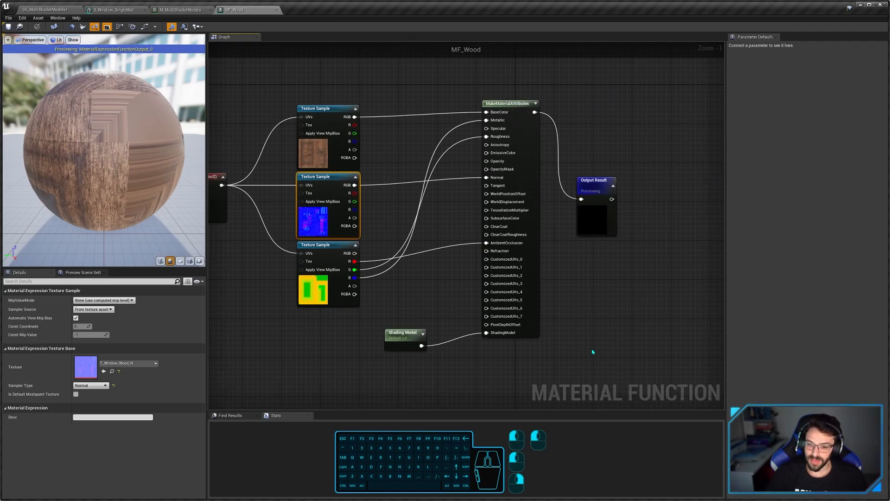
Step: Inspect the MakeMaterialAttributes node in MF_Wood and the Shading Model node feeding its ShadingModel input
{"action": "scroll", "coordinate": [552, 325], "scroll_direction": "up", "scroll_amount": 1}
{"action": "left_click", "coordinate": [516, 301]}
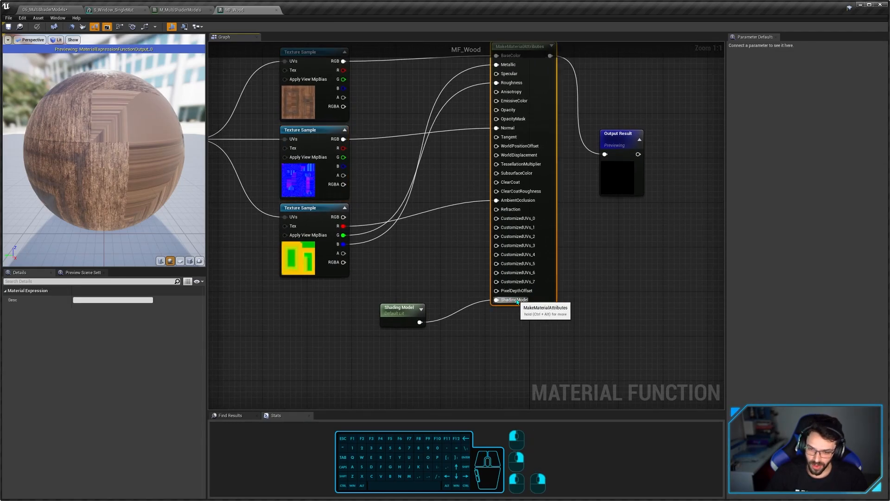
{"action": "left_click", "coordinate": [406, 313]}
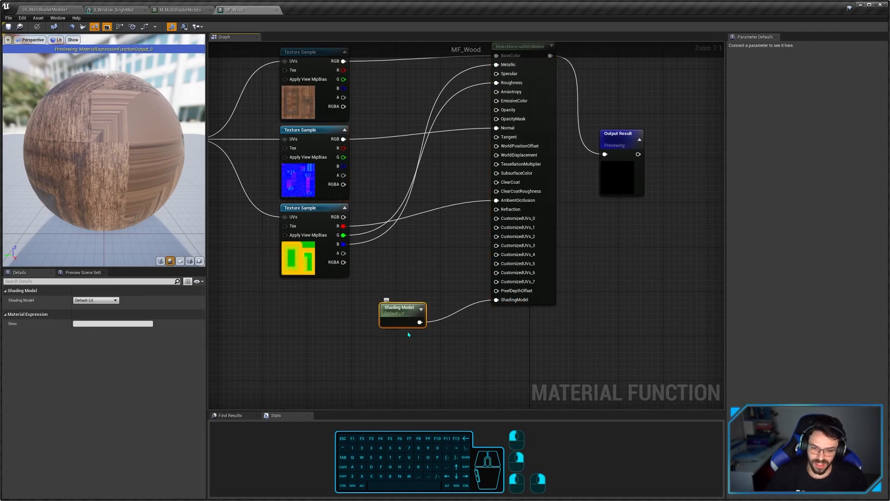
Step: Add a second Shading Model node to MF_Wood and place it directly below the existing one
{"action": "right_click", "coordinate": [409, 365]}
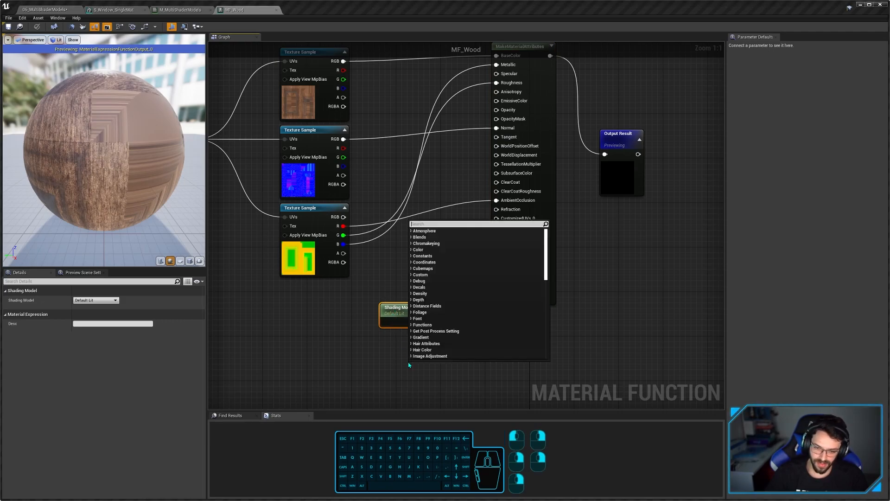
{"action": "type", "text": "shading"}
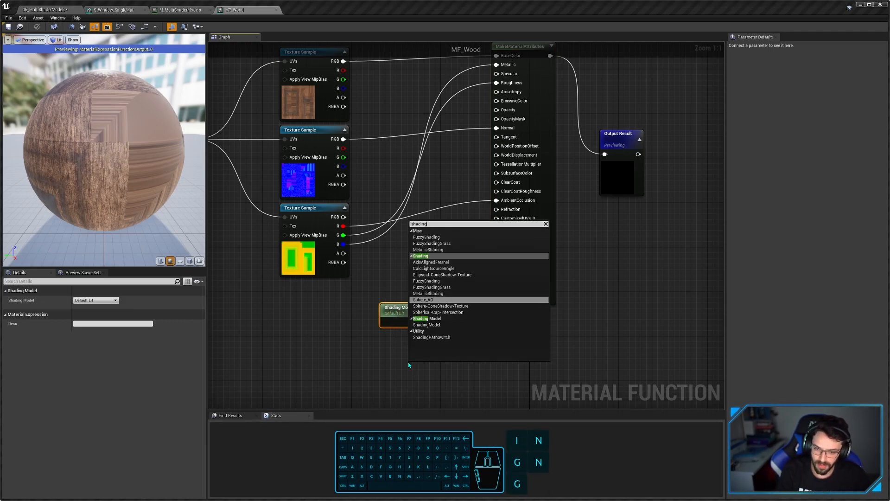
{"action": "key", "text": "Down"}
{"action": "key", "text": "Down"}
{"action": "key", "text": "Down"}
{"action": "key", "text": "Down"}
{"action": "key", "text": "Up"}
{"action": "key", "text": "Return"}
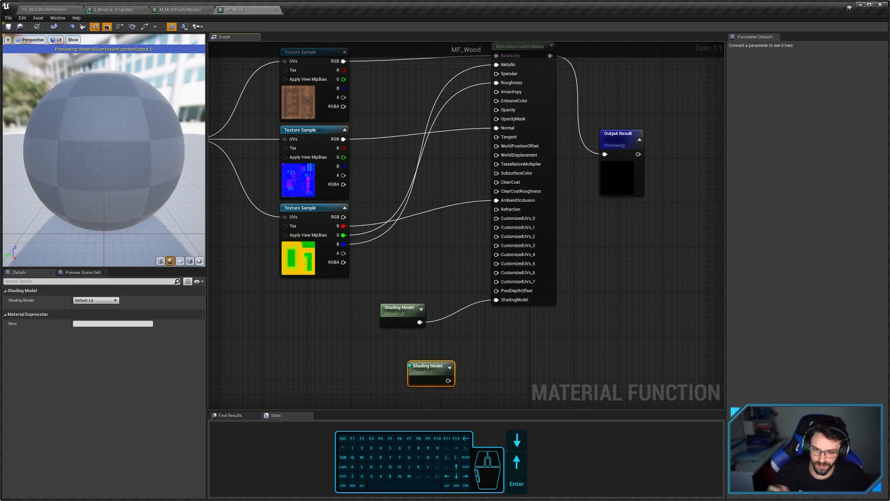
{"action": "left_click_drag", "start_coordinate": [432, 366], "coordinate": [403, 347]}
Step: Look through the shading model options of the added node, delete it, and select the original Shading Model node
{"action": "left_click", "coordinate": [96, 300]}
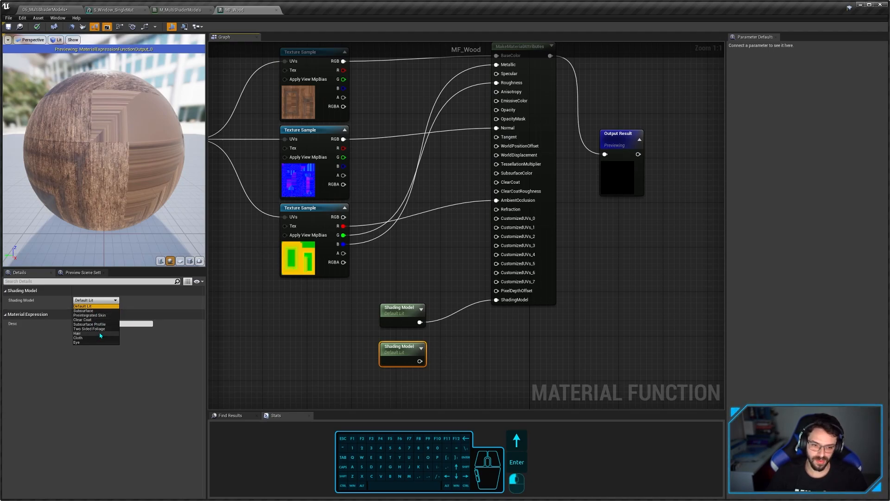
{"action": "left_click", "coordinate": [400, 352]}
{"action": "key", "text": "Delete"}
{"action": "left_click", "coordinate": [402, 310]}
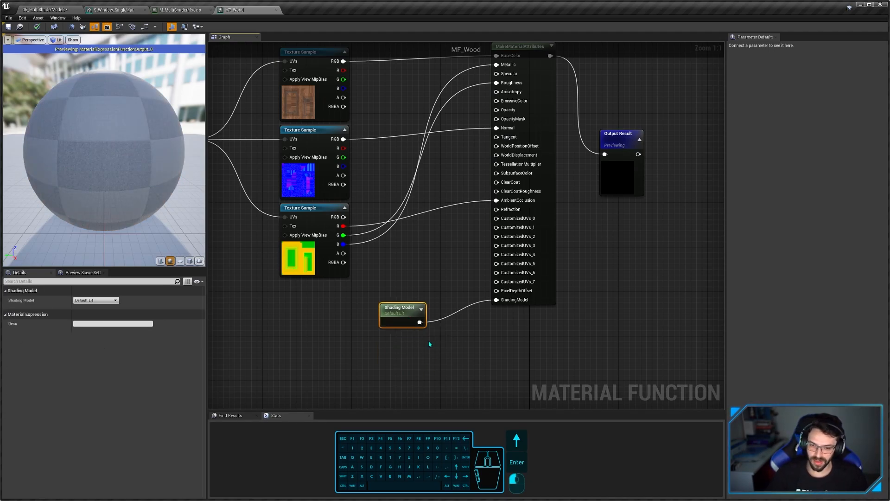
Step: Close MF_Wood and review the Shading Model options of the M_MultiShaderModels output node without changing the selection
{"action": "scroll", "coordinate": [496, 303], "scroll_direction": "down", "scroll_amount": 2}
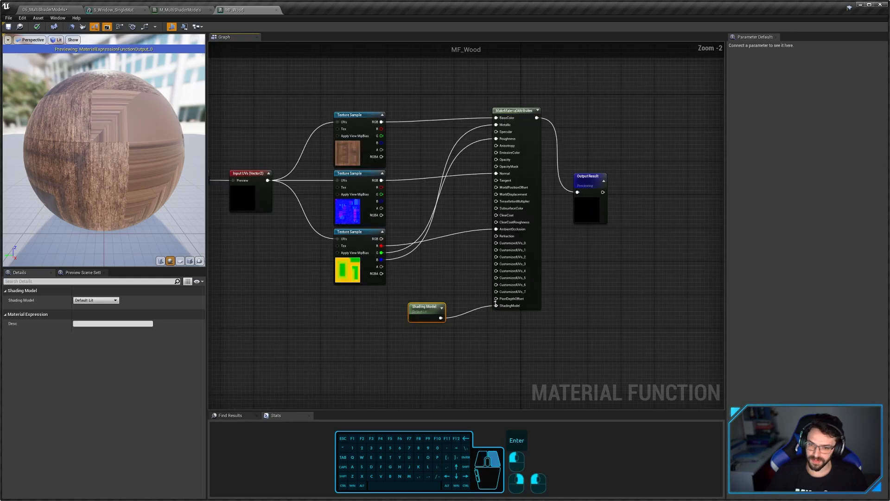
{"action": "middle_click", "coordinate": [227, 10]}
{"action": "left_click", "coordinate": [647, 282]}
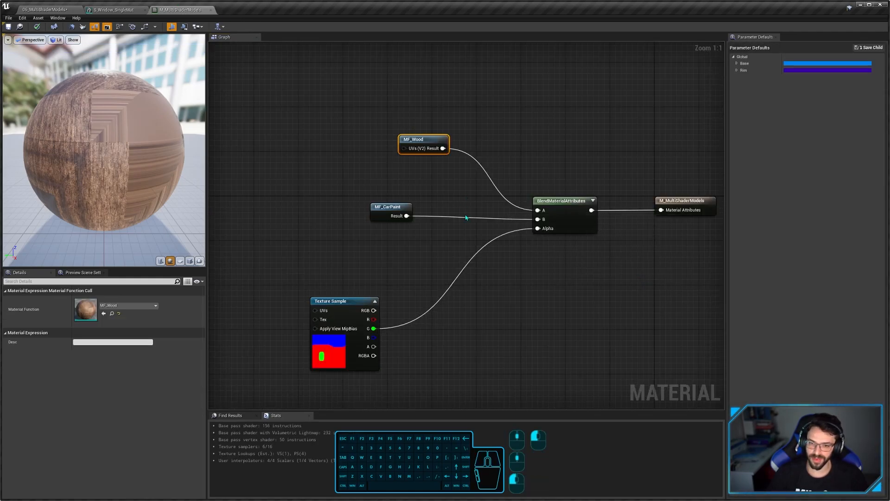
{"action": "right_click_drag", "start_coordinate": [466, 217], "coordinate": [420, 222]}
{"action": "left_click", "coordinate": [642, 248]}
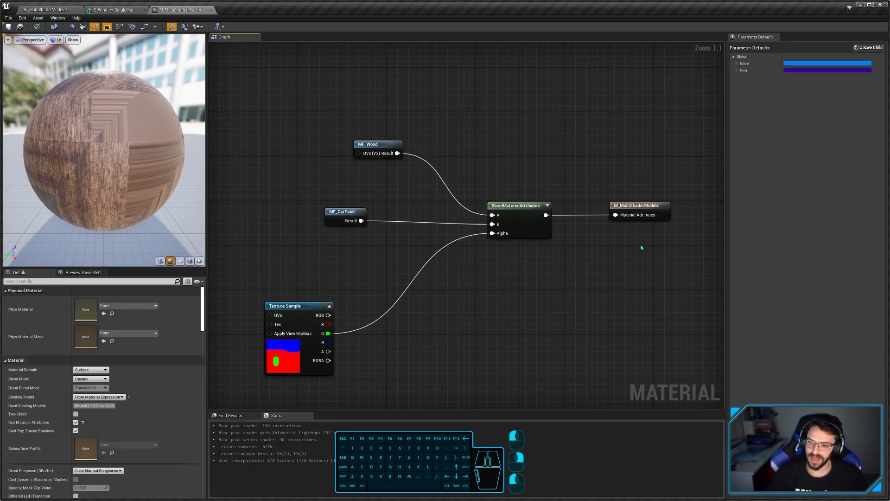
{"action": "right_click_drag", "start_coordinate": [642, 247], "coordinate": [555, 239]}
{"action": "left_click", "coordinate": [571, 207]}
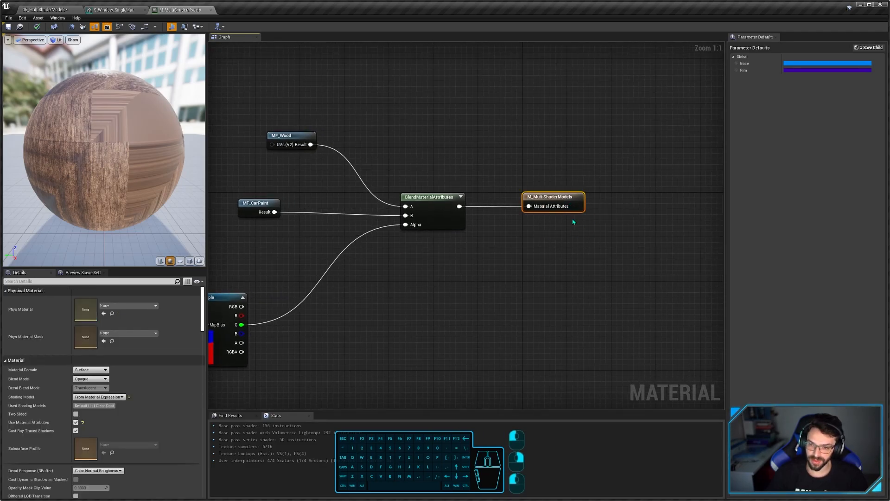
{"action": "left_click", "coordinate": [120, 398]}
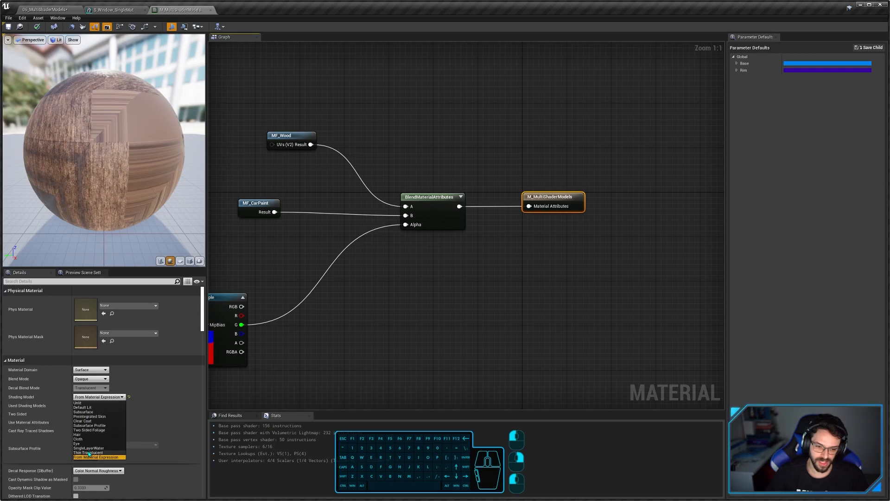
{"action": "left_click", "coordinate": [370, 351]}
Step: Open the MF_CarPaint material function and inspect the Shading Model node connected to its MakeMaterialAttributes node
{"action": "right_click_drag", "start_coordinate": [359, 305], "coordinate": [412, 309]}
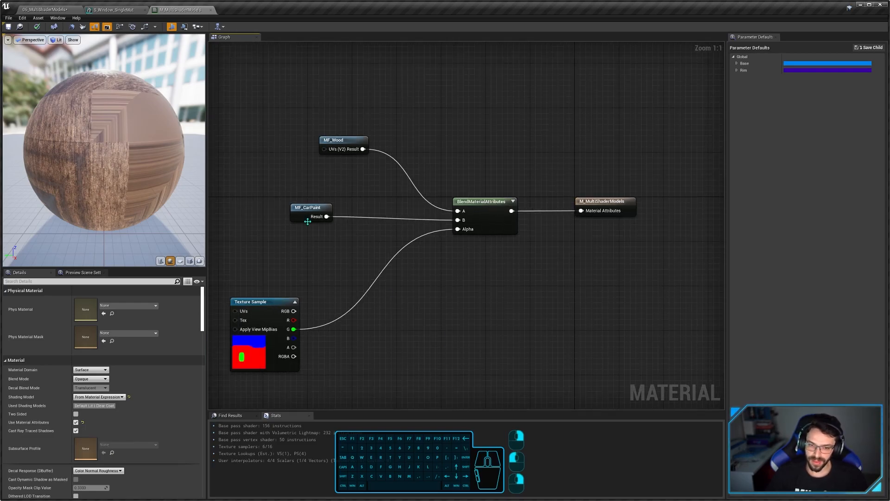
{"action": "left_click", "coordinate": [300, 218]}
{"action": "double_click", "coordinate": [300, 218]}
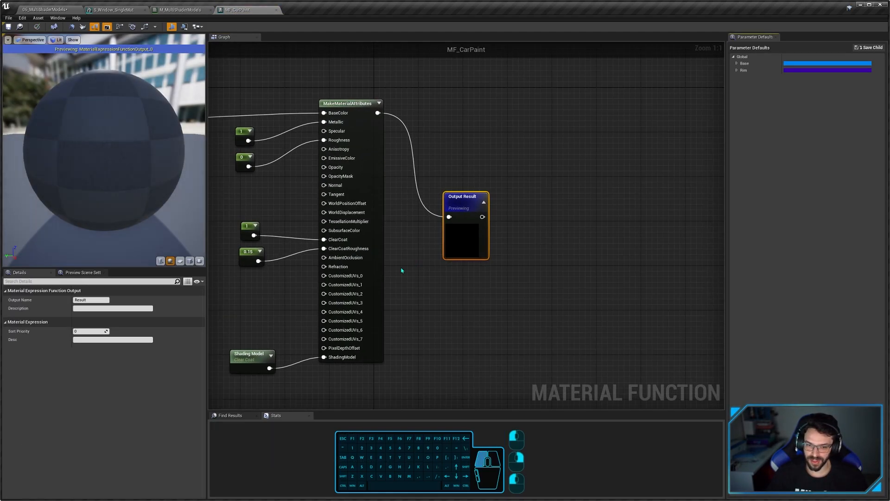
{"action": "scroll", "coordinate": [406, 265], "scroll_direction": "down", "scroll_amount": 1}
{"action": "right_click_drag", "start_coordinate": [410, 265], "coordinate": [587, 268]}
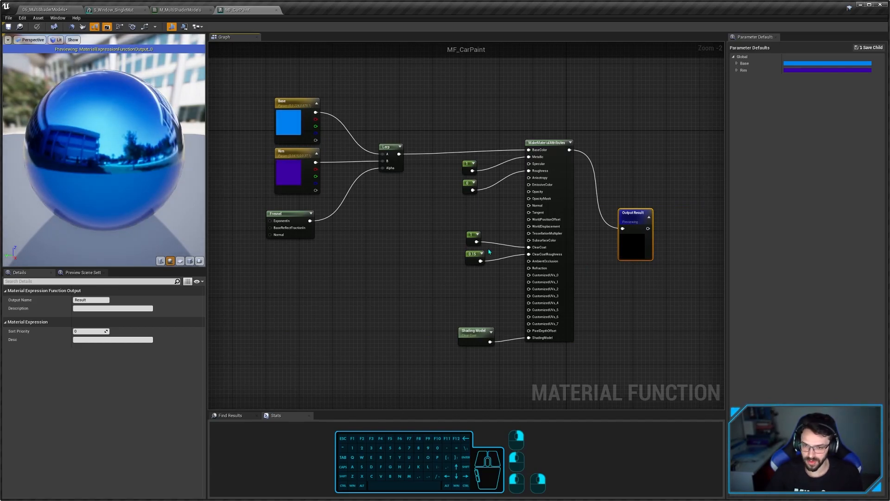
{"action": "left_click", "coordinate": [470, 331]}
{"action": "scroll", "coordinate": [482, 343], "scroll_direction": "up", "scroll_amount": 3}
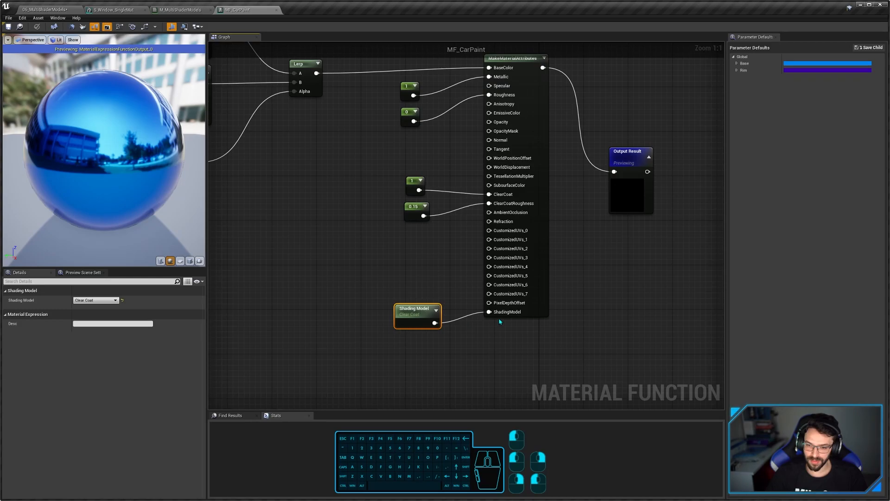
{"action": "scroll", "coordinate": [500, 322], "scroll_direction": "down", "scroll_amount": 3}
{"action": "right_click_drag", "start_coordinate": [578, 275], "coordinate": [503, 282]}
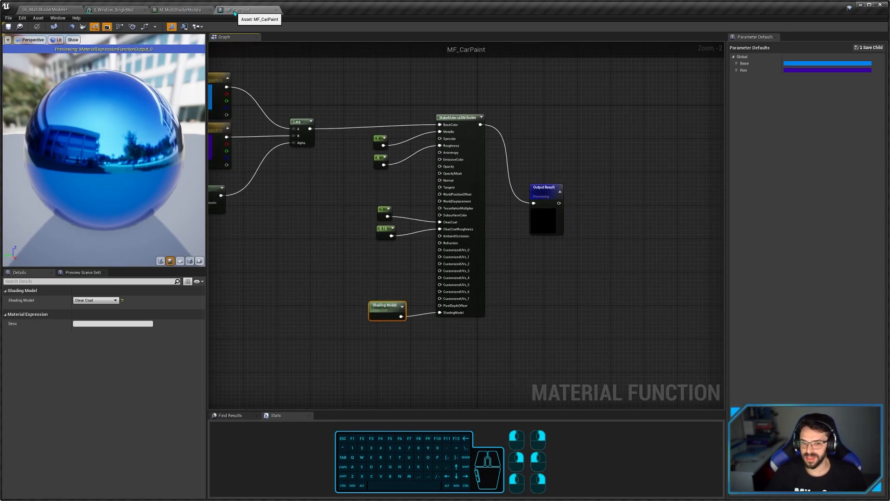
Step: Examine the whole MF_CarPaint node network from the Base and Rim colours to the output, and close the function
{"action": "right_click_drag", "start_coordinate": [329, 215], "coordinate": [412, 253]}
{"action": "mouse_move", "coordinate": [258, 105]}
{"action": "left_mouse_down"}
{"action": "mouse_move", "coordinate": [478, 298]}
{"action": "mouse_move", "coordinate": [612, 324]}
{"action": "left_mouse_up"}
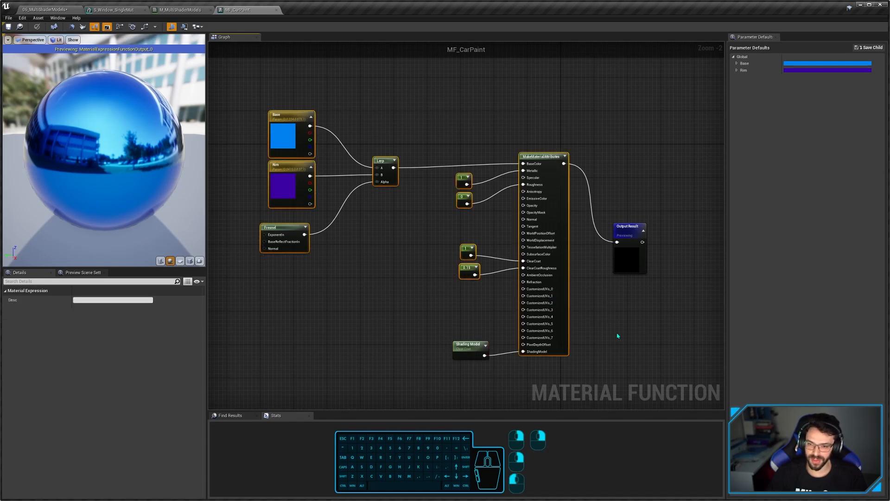
{"action": "left_click", "coordinate": [618, 336]}
{"action": "right_click_drag", "start_coordinate": [617, 336], "coordinate": [533, 327]}
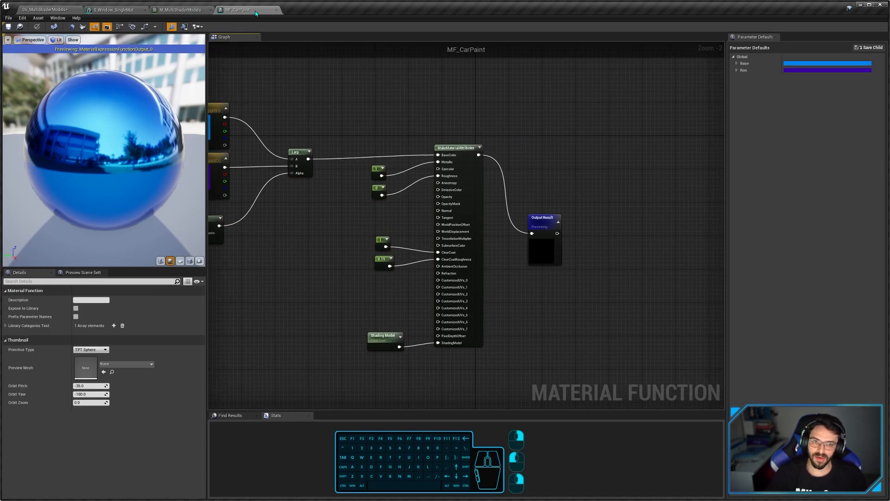
{"action": "left_click", "coordinate": [276, 10]}
Step: Disconnect the output node's Material Attributes input, turn off Use Material Attributes, and try pulling a connection from the Shading Model input
{"action": "left_click", "coordinate": [606, 204]}
{"action": "left_click", "coordinate": [581, 211], "text": "alt"}
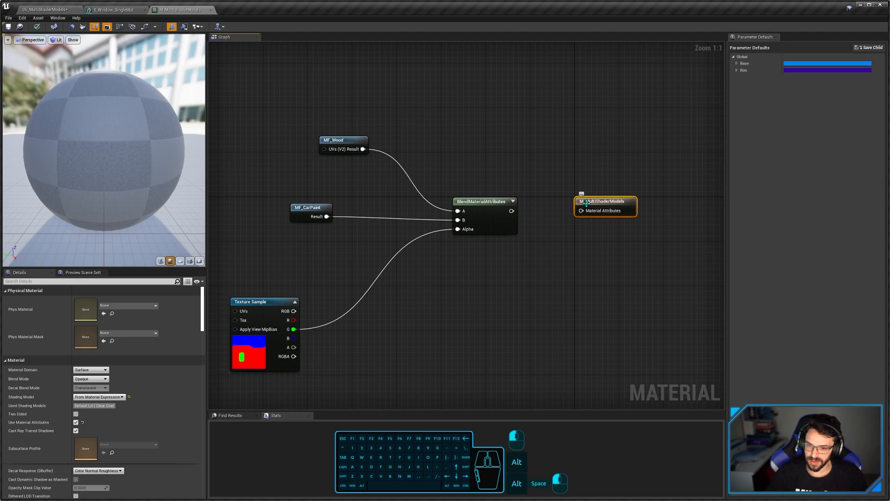
{"action": "left_click", "coordinate": [76, 422]}
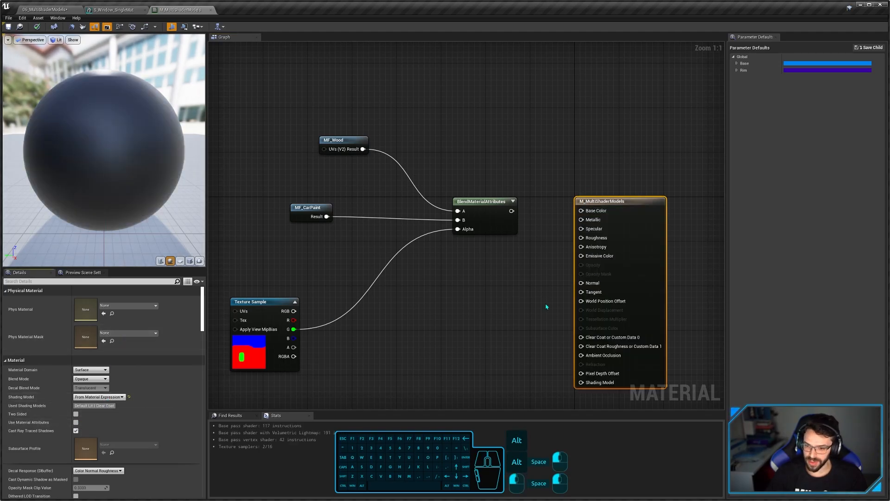
{"action": "right_click_drag", "start_coordinate": [548, 305], "coordinate": [467, 269]}
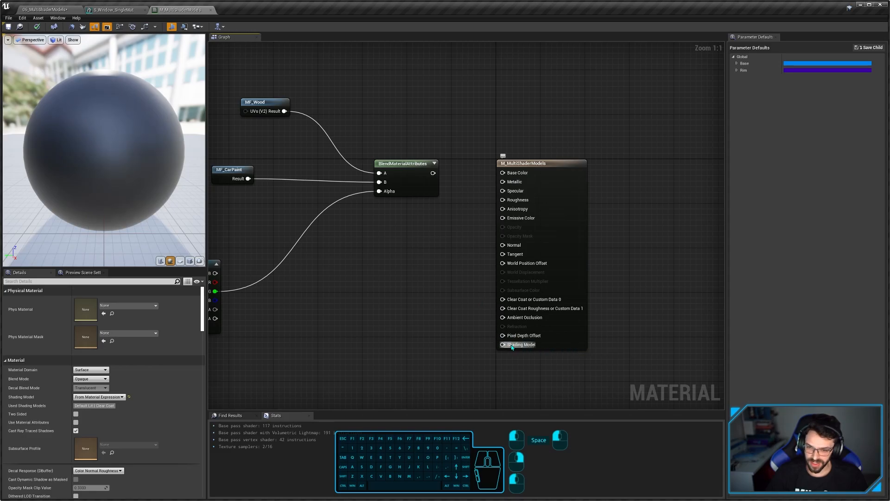
{"action": "left_click_drag", "start_coordinate": [503, 345], "coordinate": [403, 318]}
{"action": "left_click", "coordinate": [314, 326]}
{"action": "right_click_drag", "start_coordinate": [314, 326], "coordinate": [447, 307]}
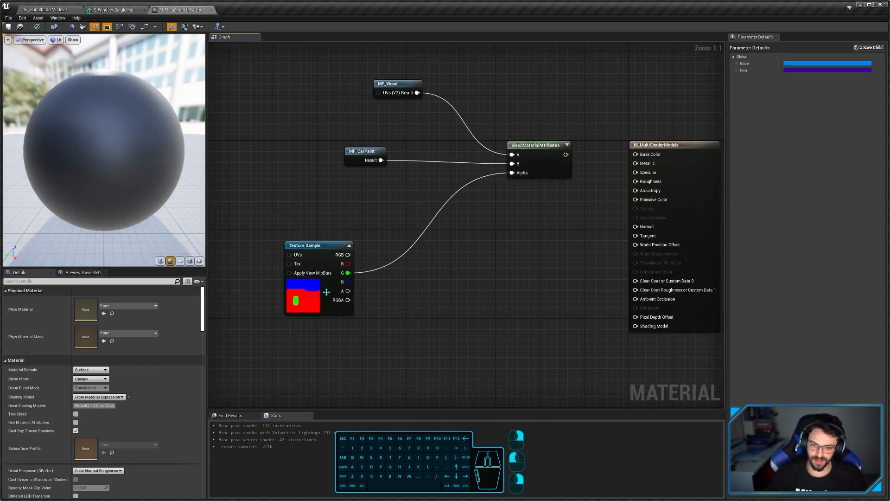
{"action": "right_click_drag", "start_coordinate": [572, 219], "coordinate": [539, 246]}
Step: Turn Use Material Attributes back on and reconnect BlendMaterialAttributes to the output node's Material Attributes input
{"action": "left_click", "coordinate": [606, 176]}
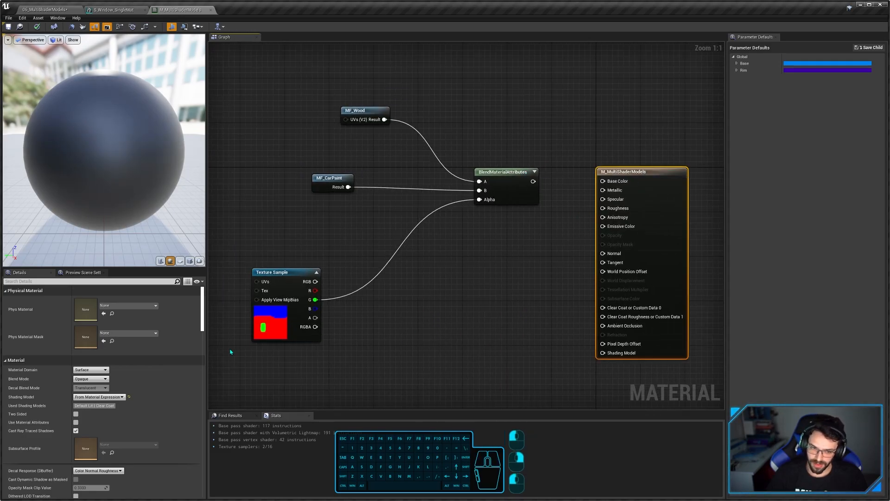
{"action": "left_click", "coordinate": [76, 422]}
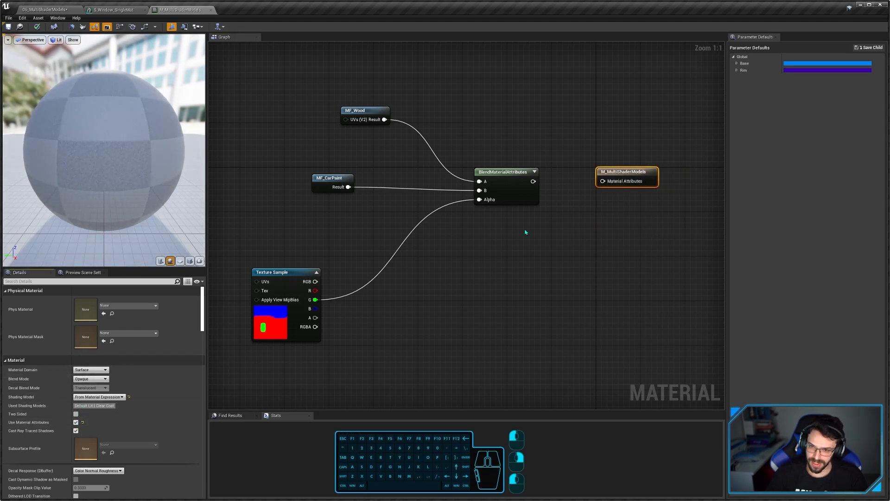
{"action": "left_click_drag", "start_coordinate": [533, 181], "coordinate": [603, 181]}
{"action": "right_click_drag", "start_coordinate": [514, 253], "coordinate": [565, 253]}
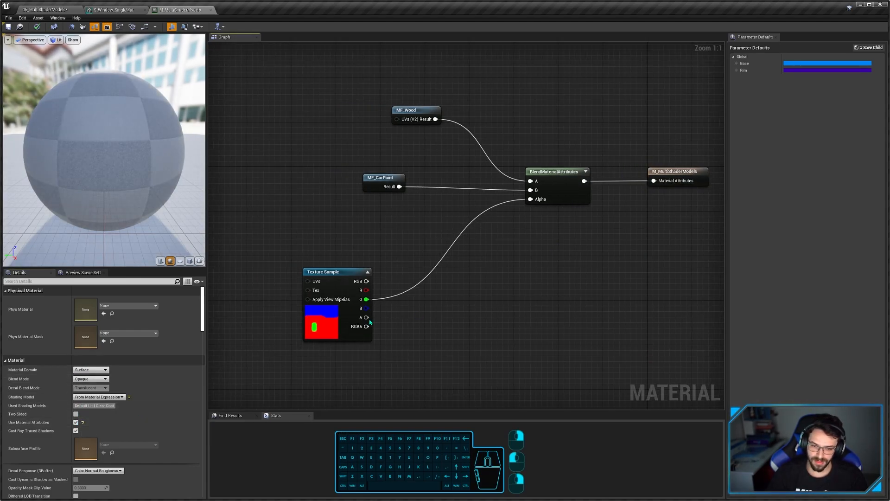
Step: Move the mask Texture Sample node closer to BlendMaterialAttributes, placing it below the MF_CarPaint node
{"action": "left_click", "coordinate": [328, 318]}
{"action": "left_click_drag", "start_coordinate": [328, 318], "coordinate": [423, 298]}
{"action": "right_click_drag", "start_coordinate": [326, 367], "coordinate": [289, 386]}
{"action": "left_click_drag", "start_coordinate": [380, 325], "coordinate": [346, 330]}
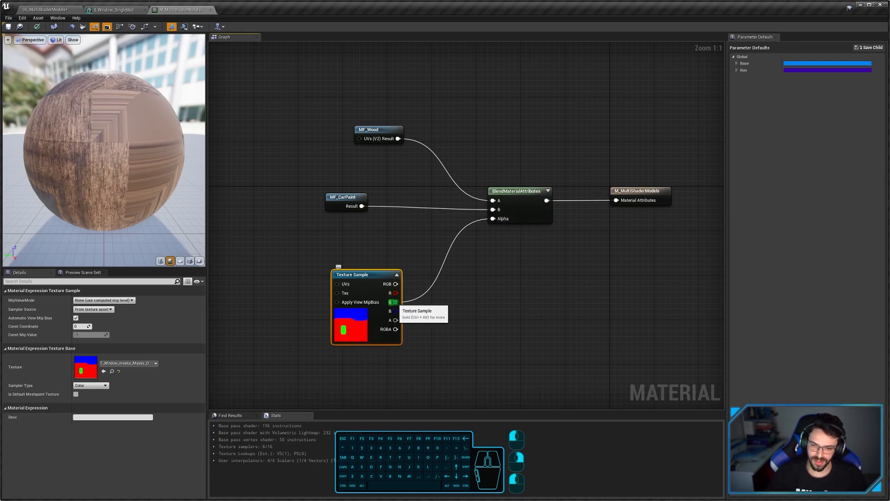
Step: Feed the mask's green channel into a new Multiply node and preview that node on a plane
{"action": "left_click_drag", "start_coordinate": [396, 302], "coordinate": [450, 320]}
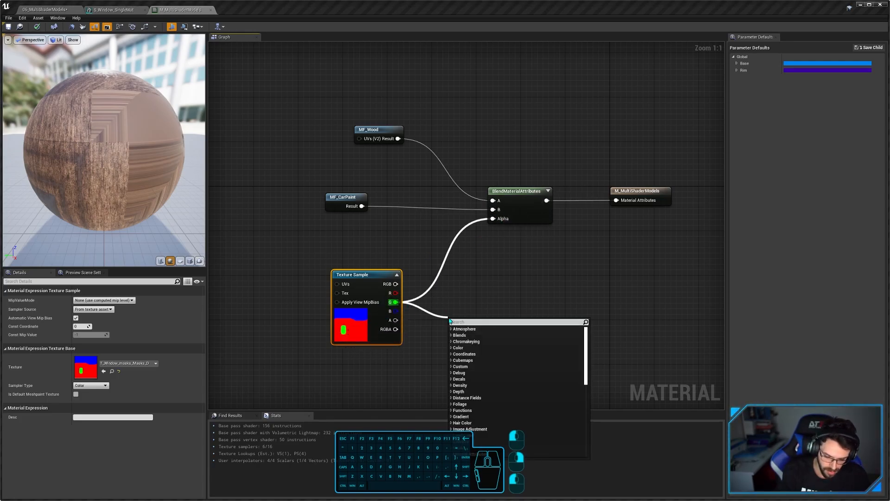
{"action": "type", "text": "multi"}
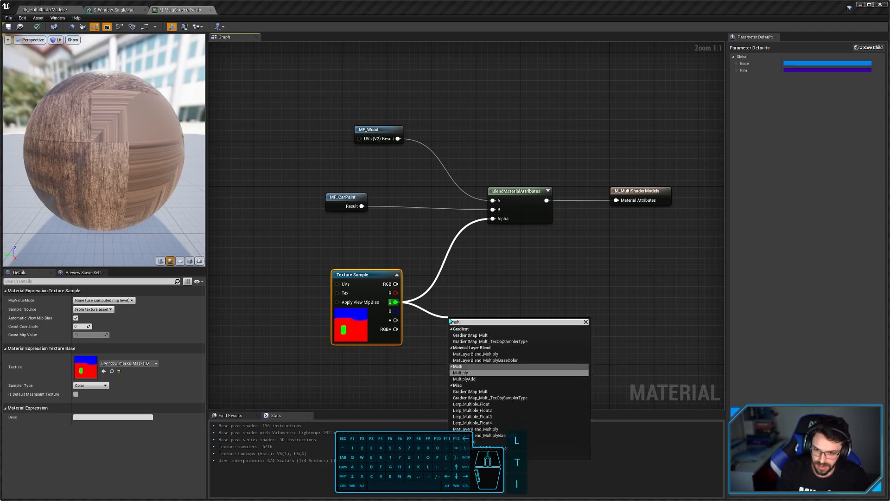
{"action": "key", "text": "Return"}
{"action": "left_click_drag", "start_coordinate": [460, 321], "coordinate": [466, 307]}
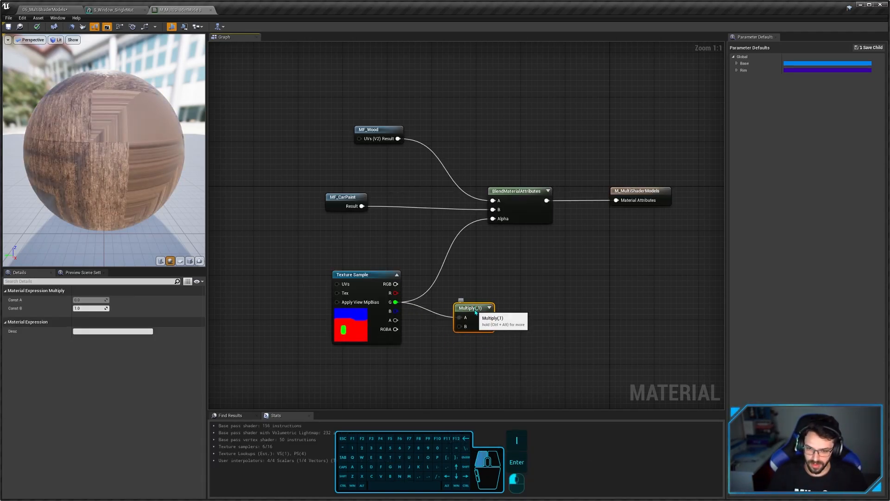
{"action": "key", "text": "shift+p"}
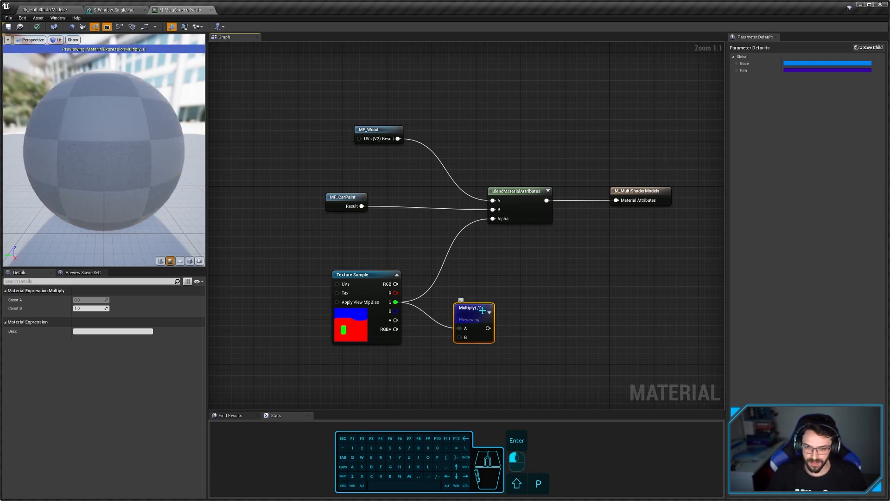
{"action": "left_click_drag", "start_coordinate": [483, 310], "coordinate": [487, 293]}
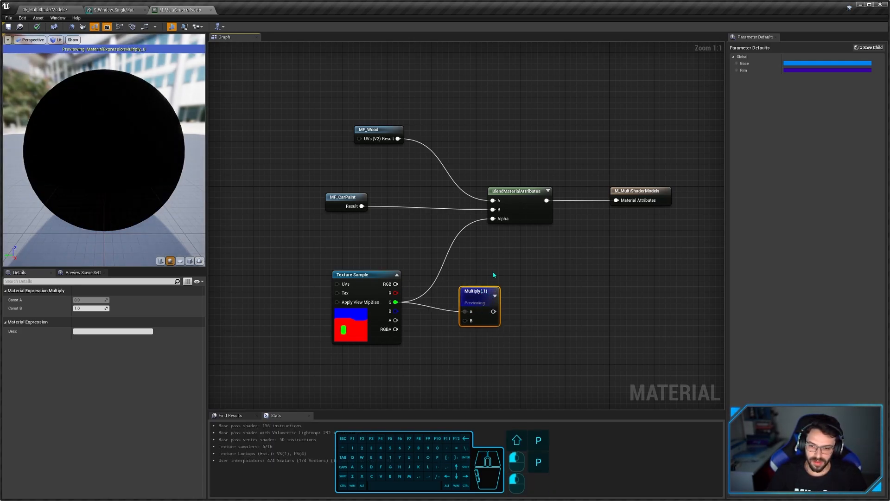
{"action": "left_click", "coordinate": [189, 261]}
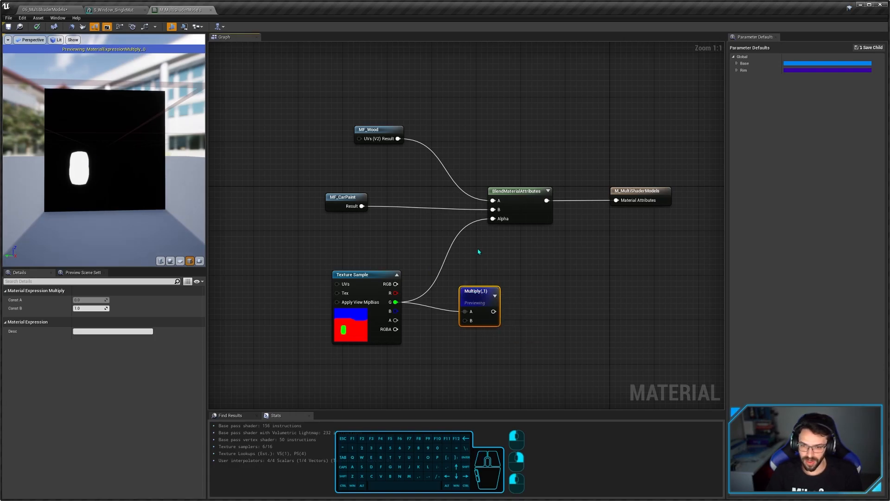
Step: Delete the Multiply node and examine the wood and car paint areas on the preview plane from an angle
{"action": "key", "text": "Delete"}
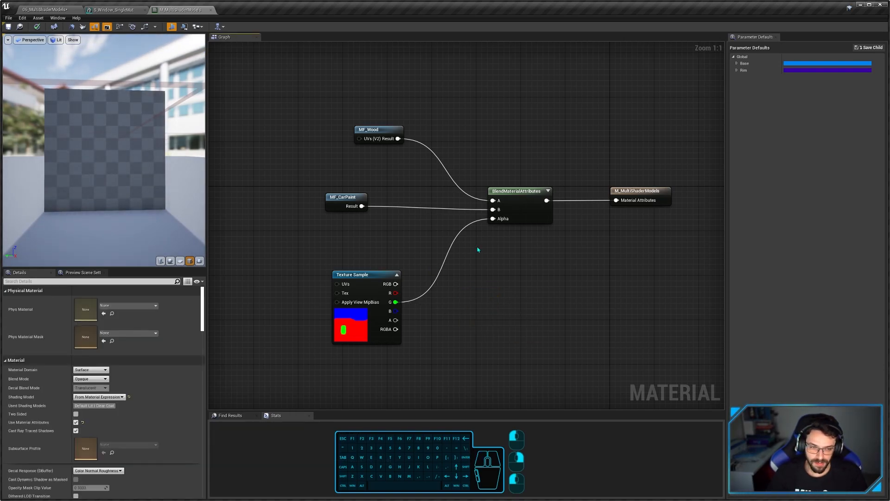
{"action": "right_click_drag", "start_coordinate": [502, 243], "coordinate": [482, 259]}
{"action": "left_click", "coordinate": [325, 215]}
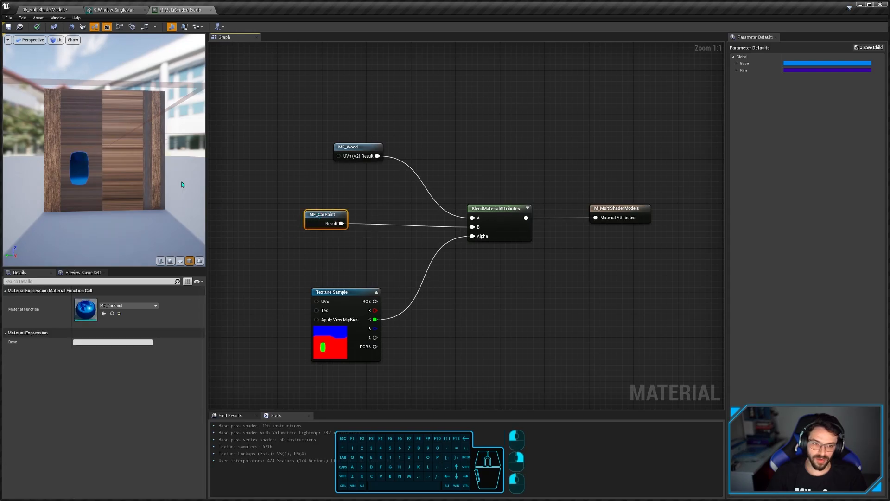
{"action": "right_click_drag", "start_coordinate": [71, 161], "coordinate": [71, 151]}
{"action": "mouse_move", "coordinate": [71, 161]}
{"action": "left_mouse_down"}
{"action": "mouse_move", "coordinate": [85, 153]}
{"action": "mouse_move", "coordinate": [73, 132]}
{"action": "mouse_move", "coordinate": [69, 165]}
{"action": "mouse_move", "coordinate": [80, 174]}
{"action": "left_mouse_up"}
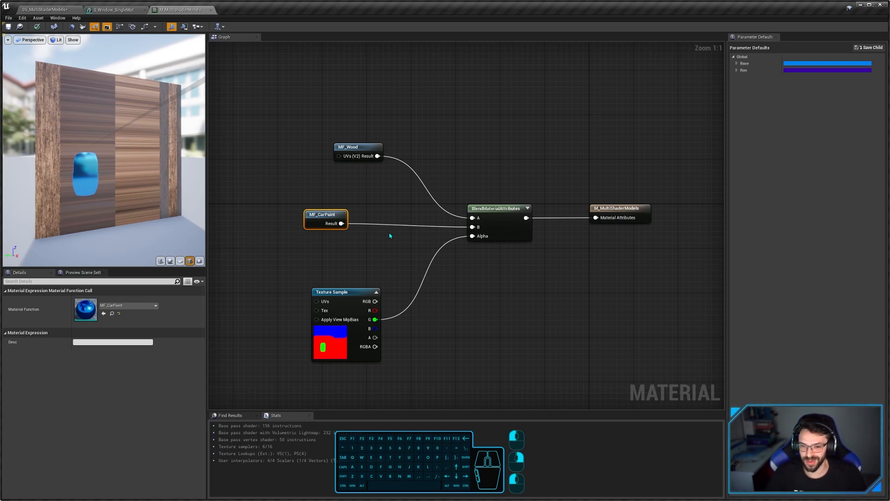
{"action": "left_click", "coordinate": [388, 253]}
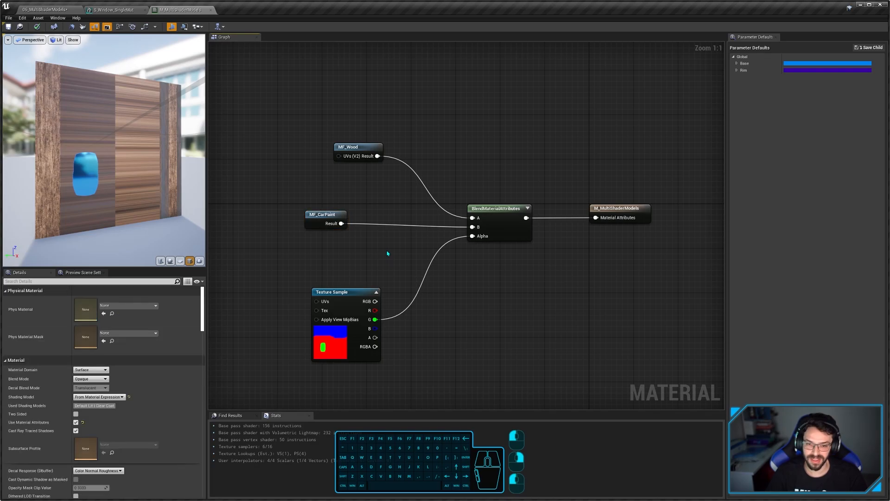
Step: Open MF_Wood from the M_MultiShaderModels graph and inspect the Texture Sample feeding BaseColor
{"action": "double_click", "coordinate": [352, 145]}
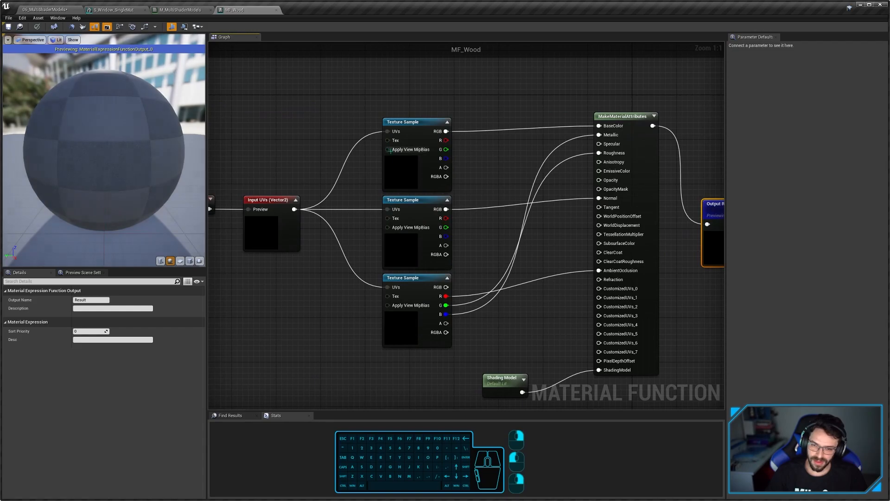
{"action": "left_click", "coordinate": [409, 166]}
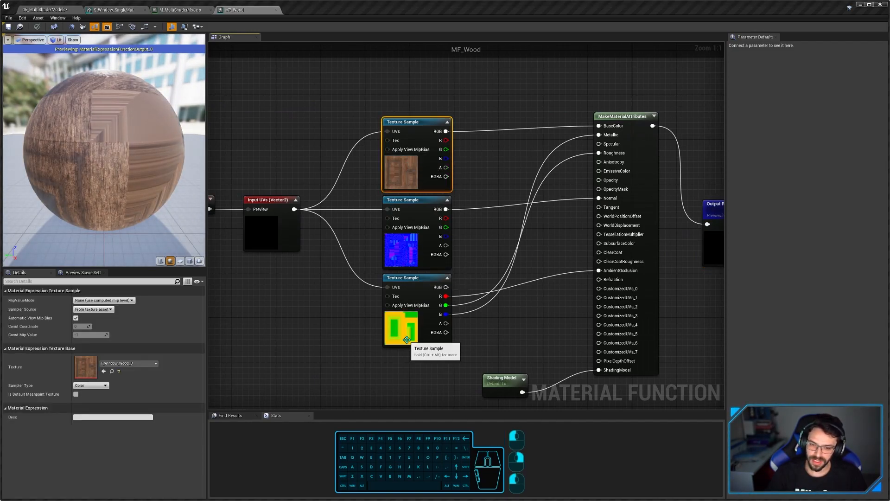
{"action": "left_click", "coordinate": [183, 9]}
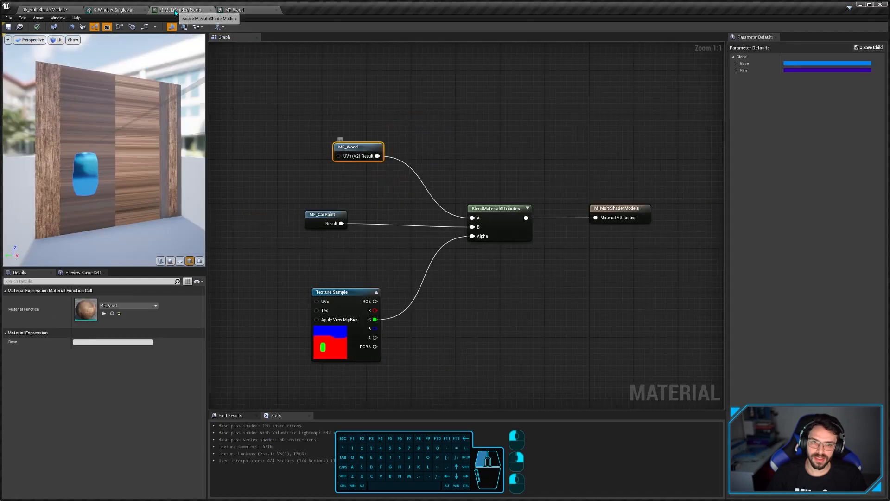
{"action": "double_click", "coordinate": [351, 148]}
{"action": "right_click_drag", "start_coordinate": [451, 245], "coordinate": [410, 256]}
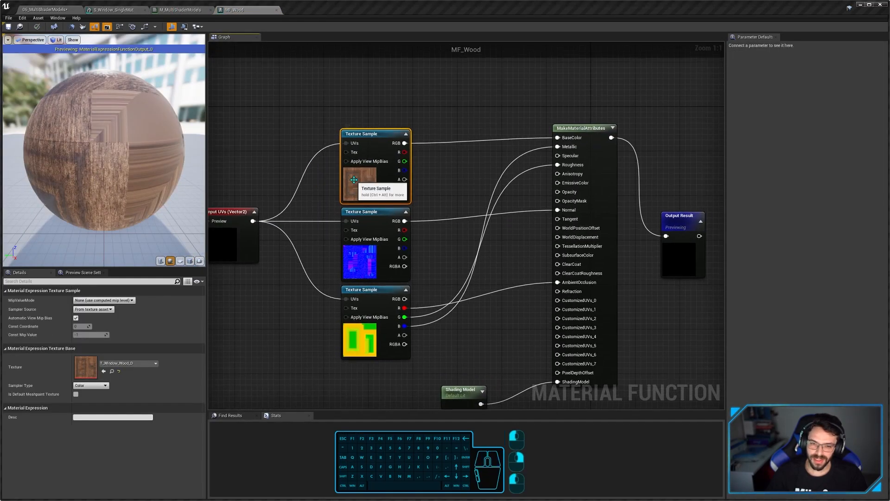
Step: Open the T_Window_Wood_D texture to examine its layout, and close both the texture and MF_Wood
{"action": "double_click", "coordinate": [86, 366]}
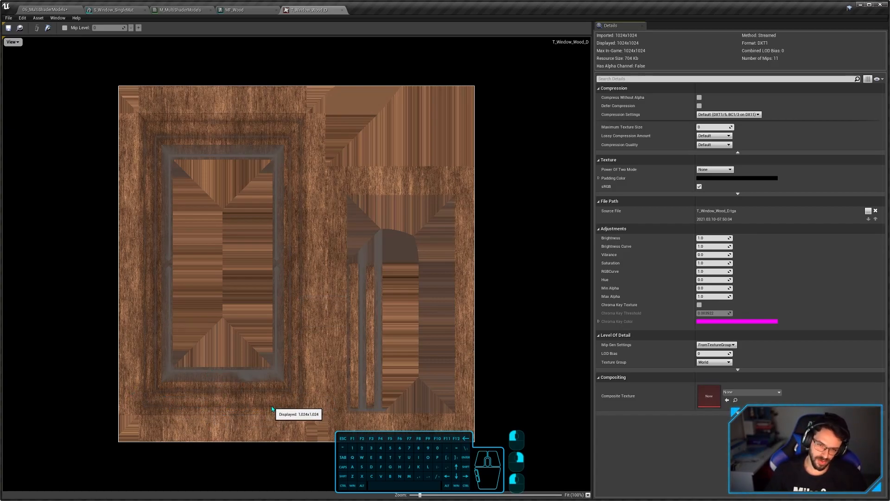
{"action": "left_click", "coordinate": [342, 10]}
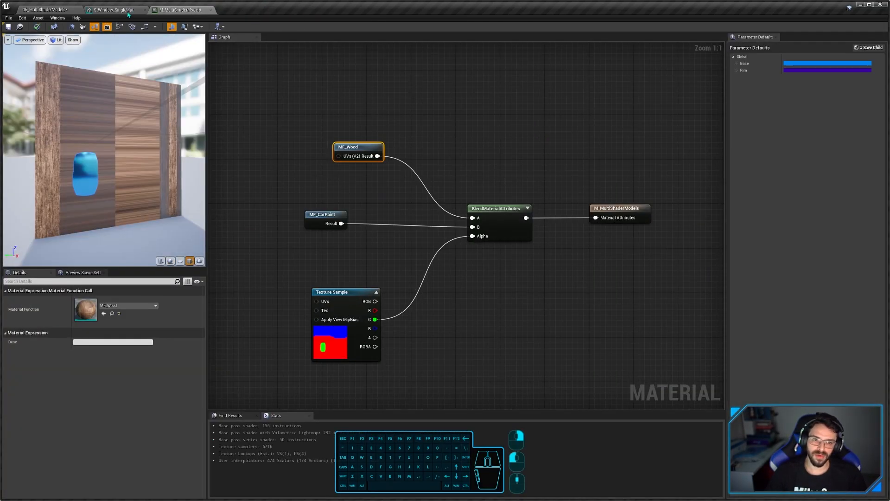
{"action": "left_click", "coordinate": [277, 9]}
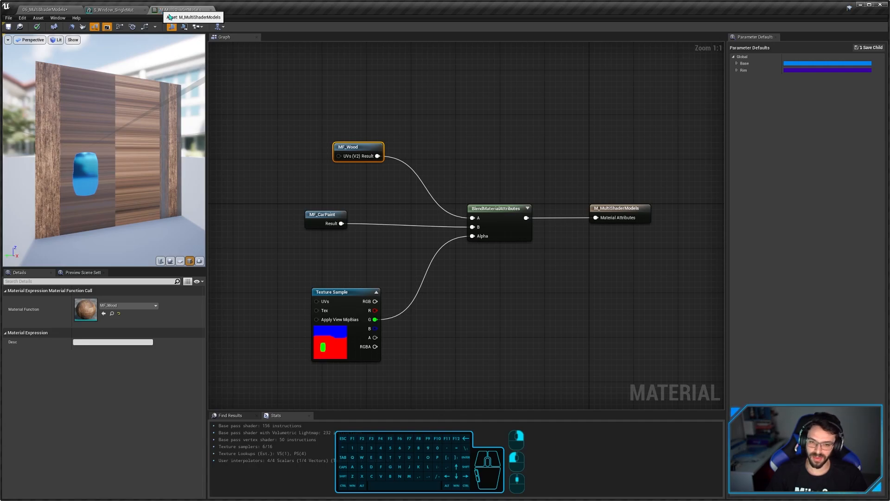
Step: Check the mask Texture Sample's coordinate settings, and reopen MF_Wood to inspect the TexCoord[1] node driving its three texture samples
{"action": "right_click_drag", "start_coordinate": [403, 258], "coordinate": [420, 226]}
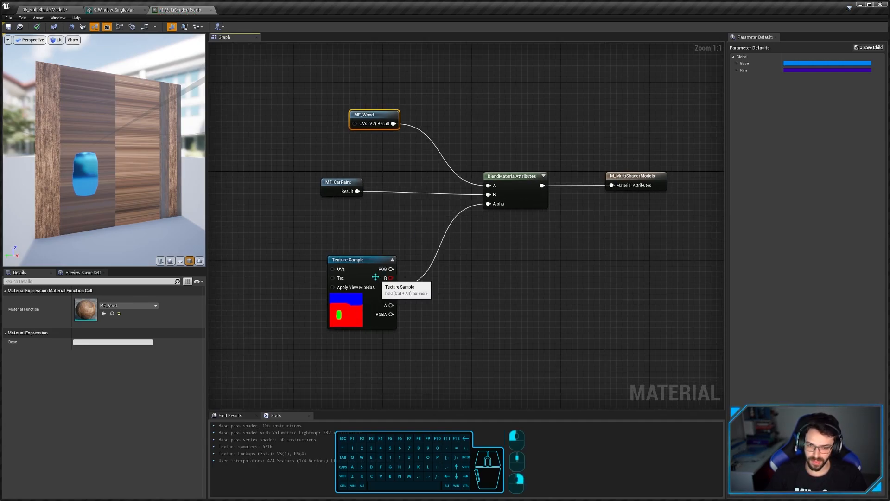
{"action": "left_click", "coordinate": [361, 271]}
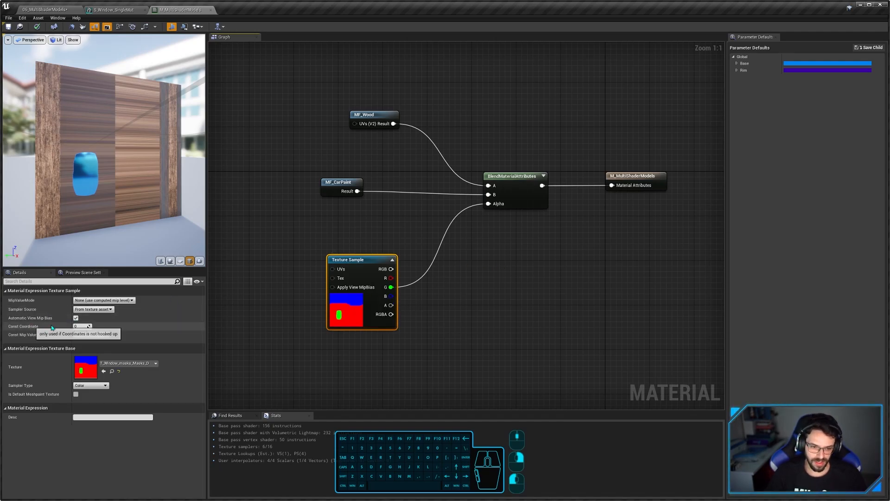
{"action": "right_click_drag", "start_coordinate": [372, 126], "coordinate": [364, 147]}
{"action": "double_click", "coordinate": [364, 146]}
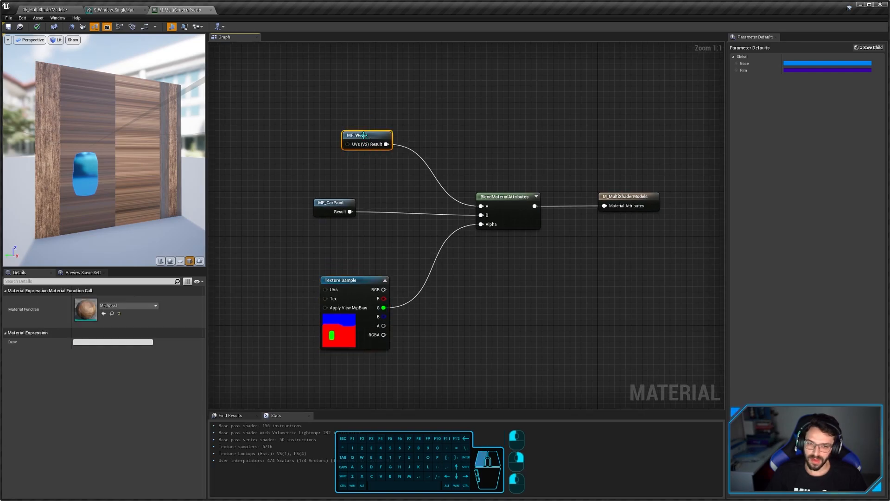
{"action": "right_click_drag", "start_coordinate": [312, 231], "coordinate": [379, 224]}
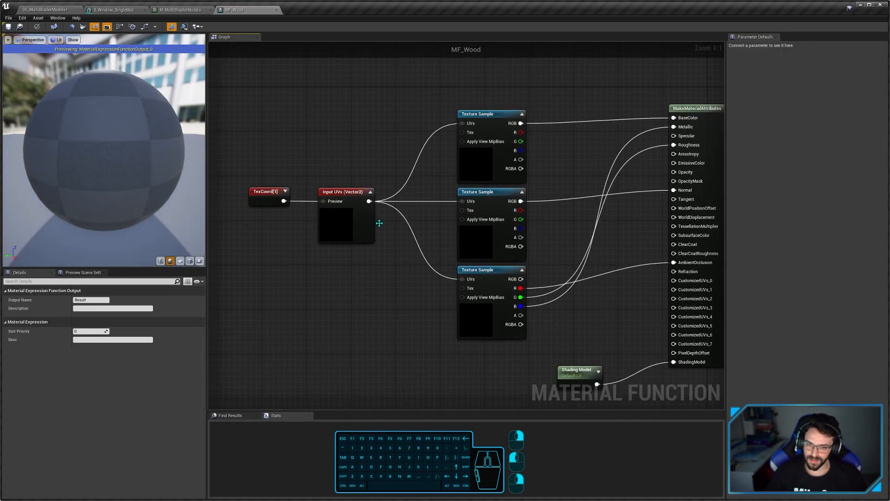
{"action": "left_click_drag", "start_coordinate": [493, 92], "coordinate": [483, 343]}
{"action": "left_click", "coordinate": [313, 271]}
{"action": "left_click", "coordinate": [263, 198]}
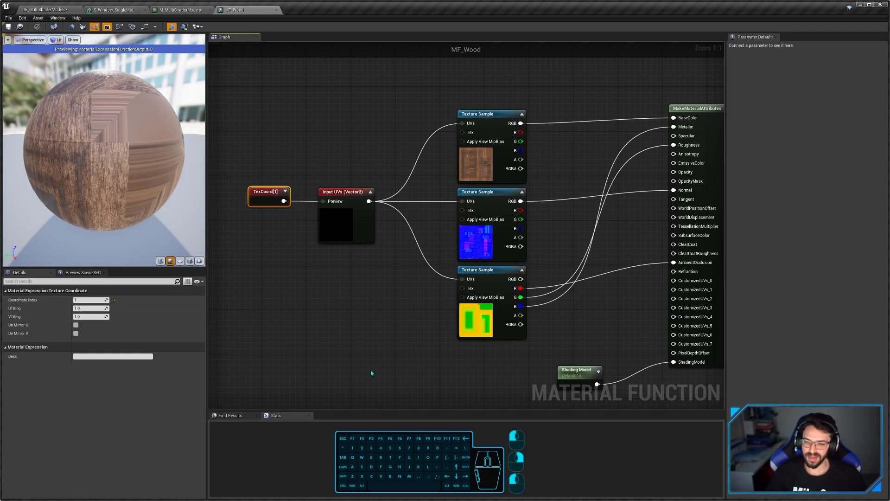
Step: Switch to the window static mesh and display its UV channel 0 and UV channel 1 layouts for comparison
{"action": "left_click", "coordinate": [114, 9]}
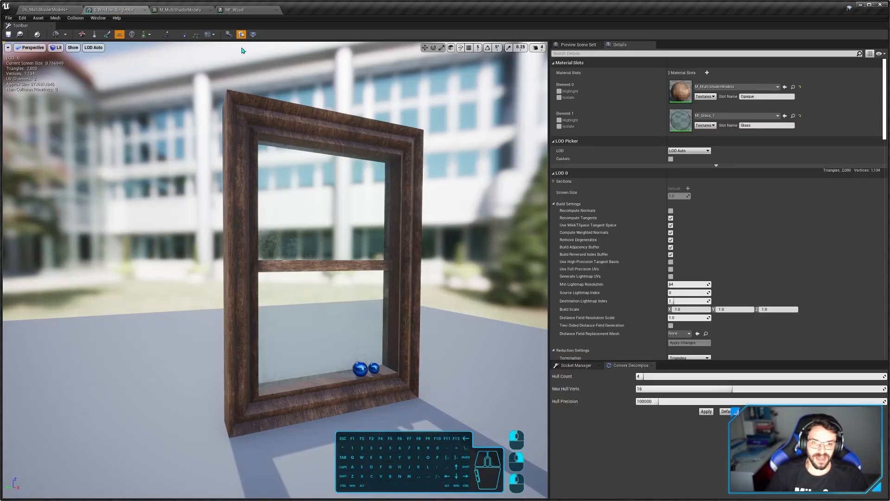
{"action": "left_click", "coordinate": [214, 37]}
{"action": "left_click", "coordinate": [222, 54]}
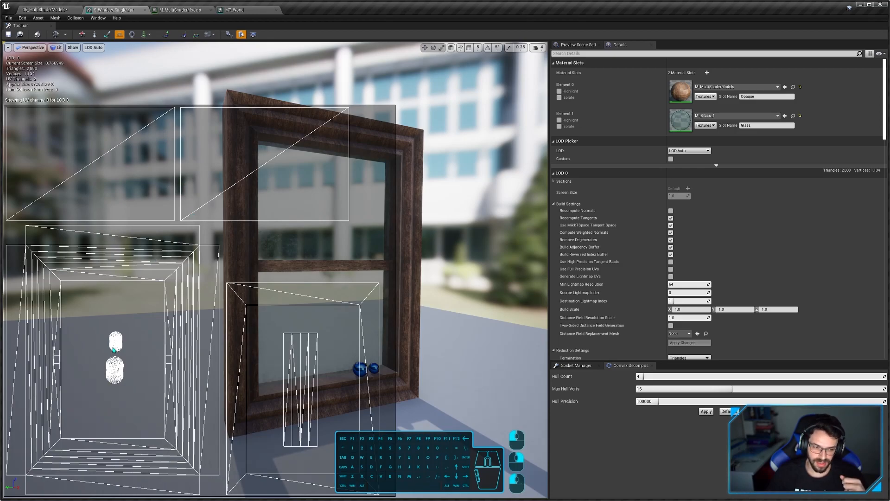
{"action": "left_click", "coordinate": [211, 35]}
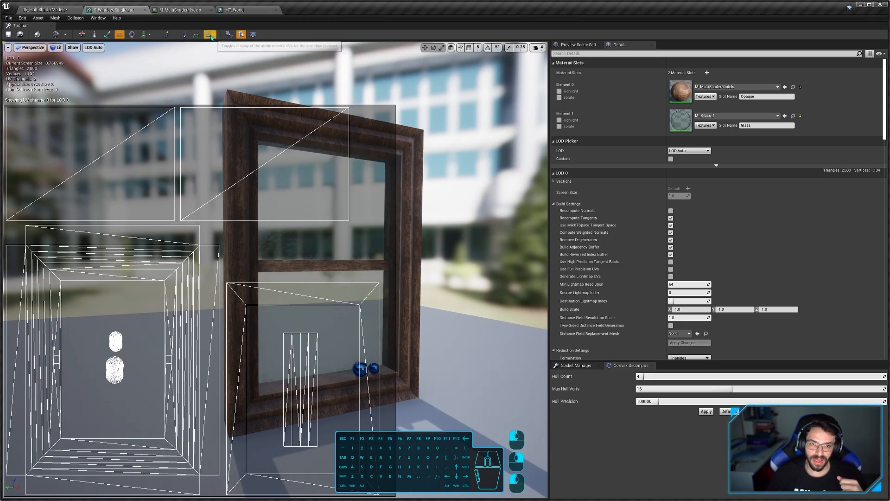
{"action": "left_click", "coordinate": [222, 62]}
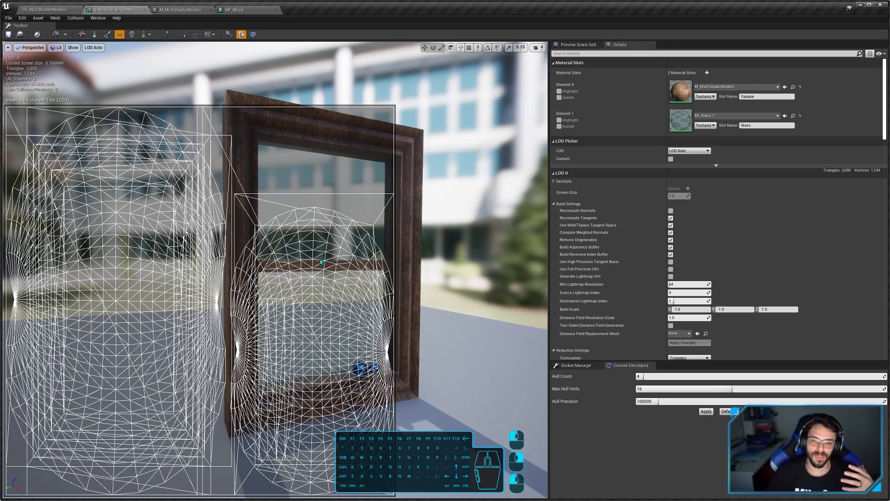
Step: Examine the window mesh from several angles with the UV channel 1 overlay, covering the wooden frame and the blue spheres
{"action": "left_click_drag", "start_coordinate": [319, 255], "coordinate": [431, 259]}
{"action": "key", "text": "a"}
{"action": "key", "text": "s"}
{"action": "right_click_drag", "start_coordinate": [292, 248], "coordinate": [285, 251]}
{"action": "key", "text": "d"}
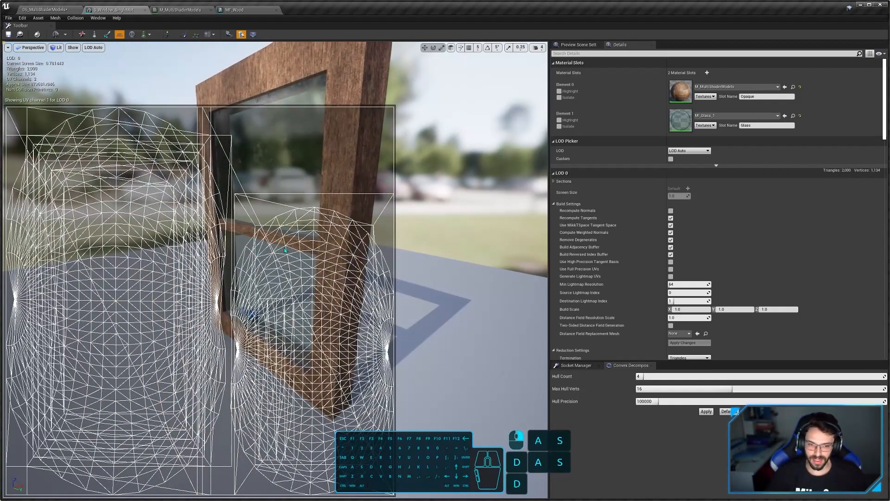
{"action": "left_click_drag", "start_coordinate": [284, 248], "coordinate": [477, 256], "text": "alt"}
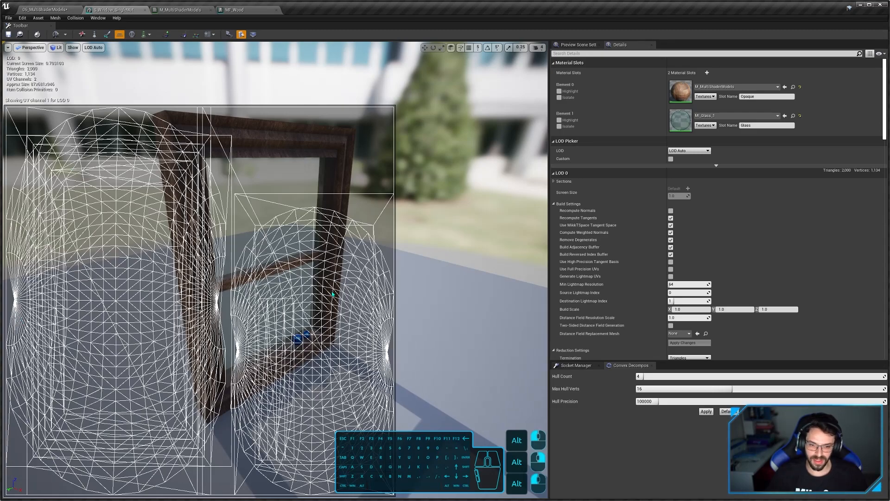
{"action": "key", "text": "d"}
{"action": "key", "text": "w"}
{"action": "mouse_move", "coordinate": [333, 374]}
{"action": "right_mouse_down"}
{"action": "mouse_move", "coordinate": [311, 377]}
{"action": "mouse_move", "coordinate": [333, 374]}
{"action": "right_mouse_up"}
{"action": "key", "text": "q"}
{"action": "key", "text": "e"}
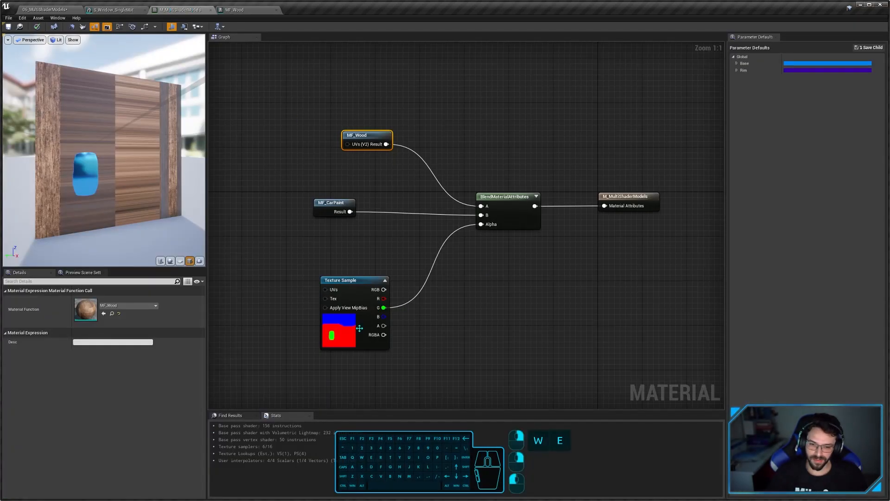
Step: Inspect the mask Texture Sample in M_MultiShaderModels, and return to MF_Wood to examine its three texture samples and their MakeMaterialAttributes connections
{"action": "left_click", "coordinate": [360, 329]}
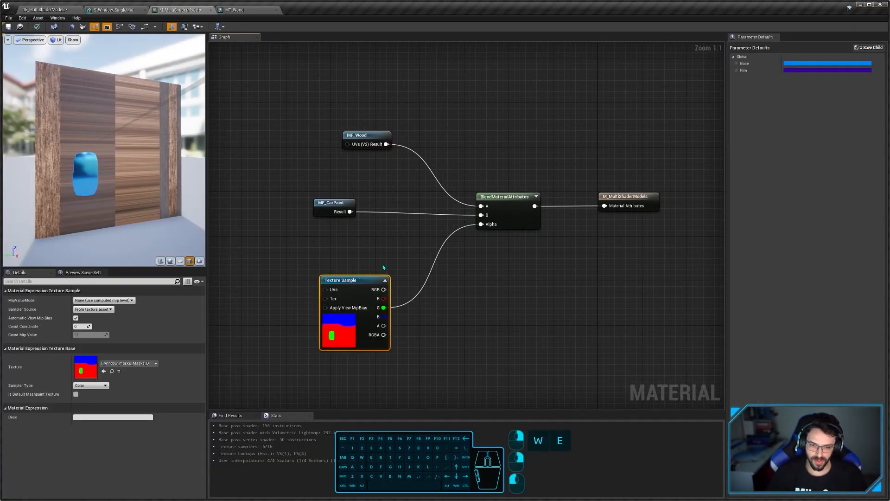
{"action": "left_click", "coordinate": [383, 366]}
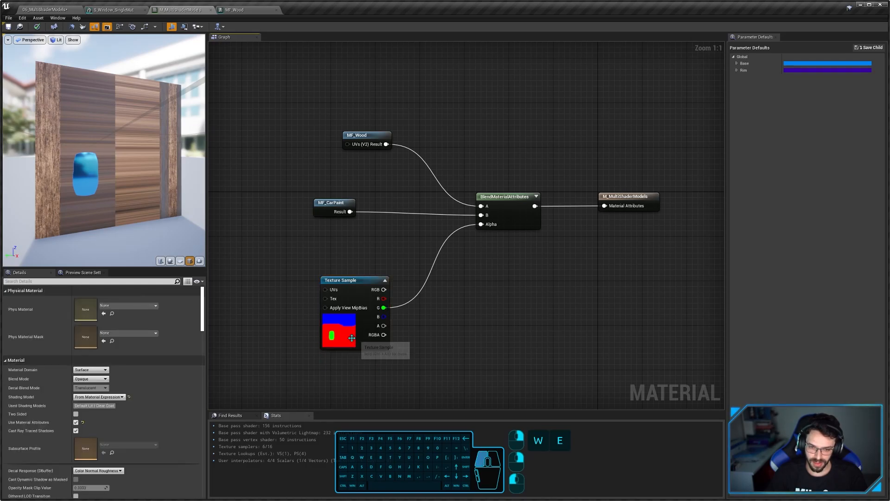
{"action": "left_click", "coordinate": [352, 338]}
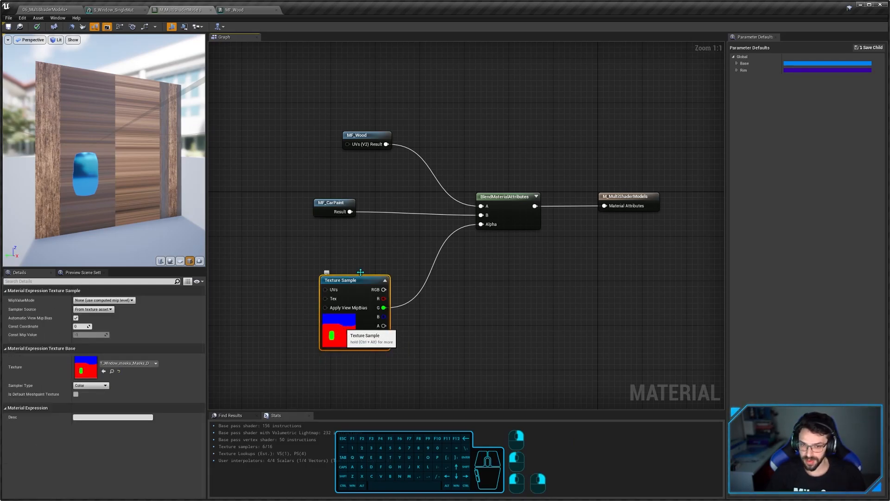
{"action": "double_click", "coordinate": [361, 138]}
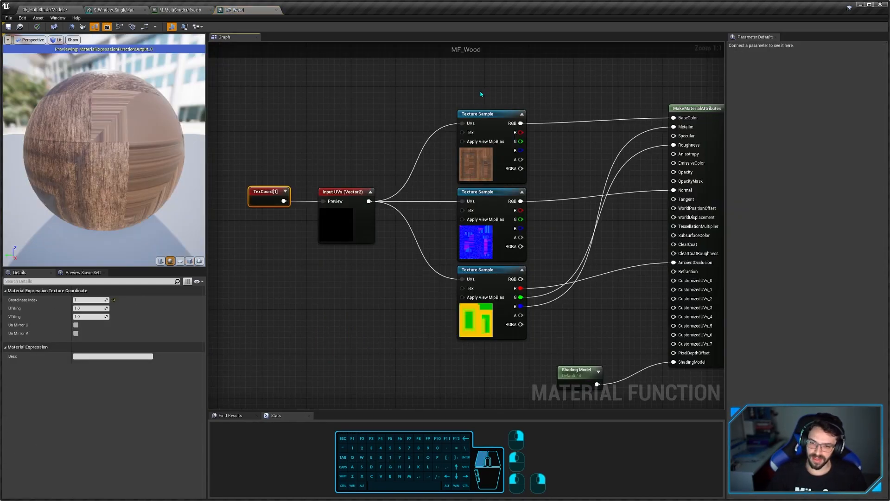
{"action": "left_click_drag", "start_coordinate": [481, 94], "coordinate": [504, 290]}
{"action": "left_click", "coordinate": [547, 232]}
{"action": "right_click_drag", "start_coordinate": [546, 231], "coordinate": [501, 232]}
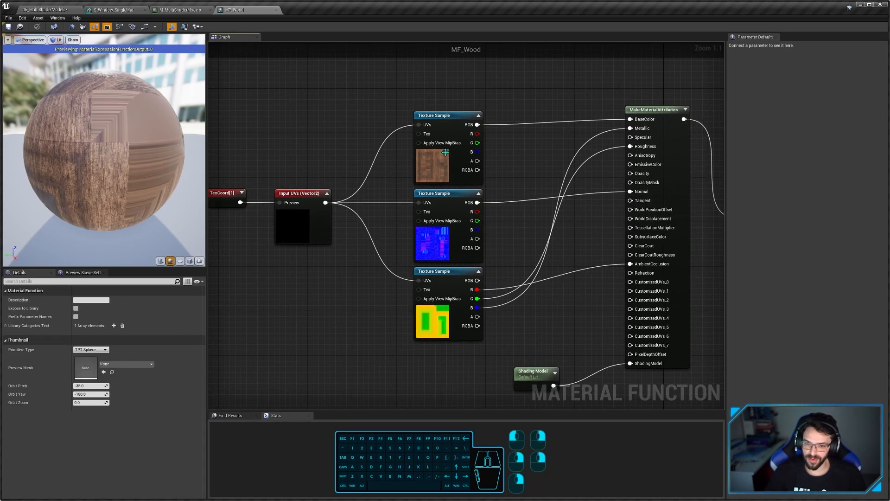
Step: Check the base color Texture Sample in MF_Wood, and close the material function
{"action": "left_click", "coordinate": [445, 152]}
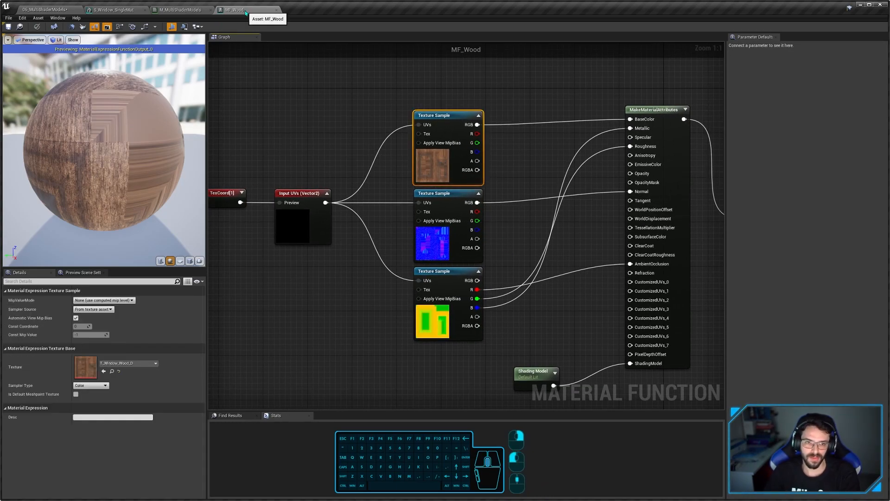
{"action": "left_click", "coordinate": [277, 9]}
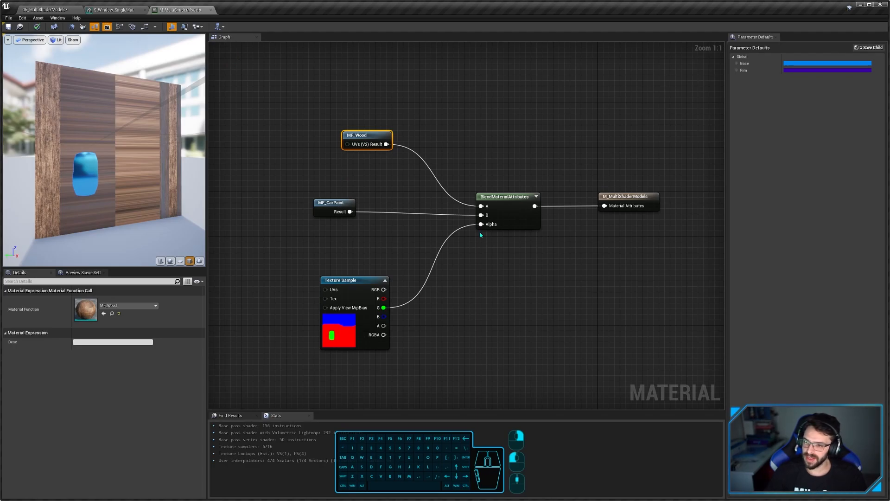
Step: Move BlendMaterialAttributes closer to the material output, and stack MF_Wood, MF_CarPaint and the mask Texture Sample in a compact column beside its inputs
{"action": "left_click_drag", "start_coordinate": [426, 108], "coordinate": [341, 341]}
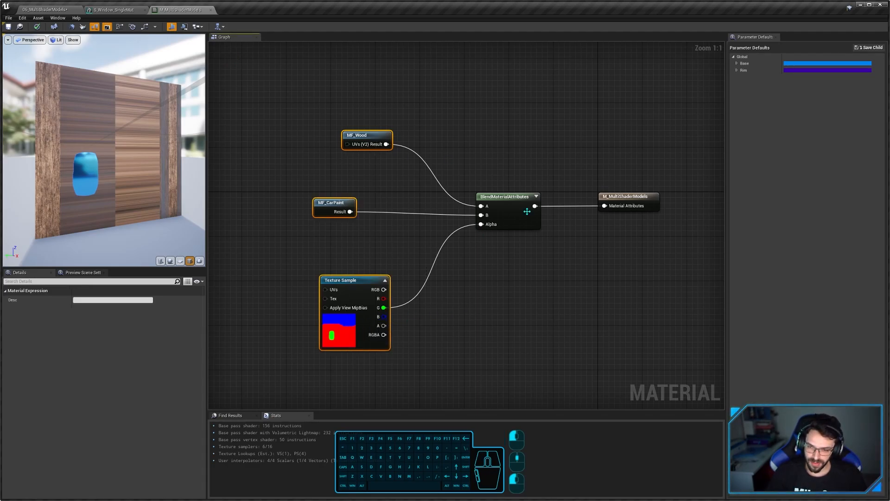
{"action": "left_click", "coordinate": [515, 218], "text": "shift"}
{"action": "left_click_drag", "start_coordinate": [515, 218], "coordinate": [549, 218]}
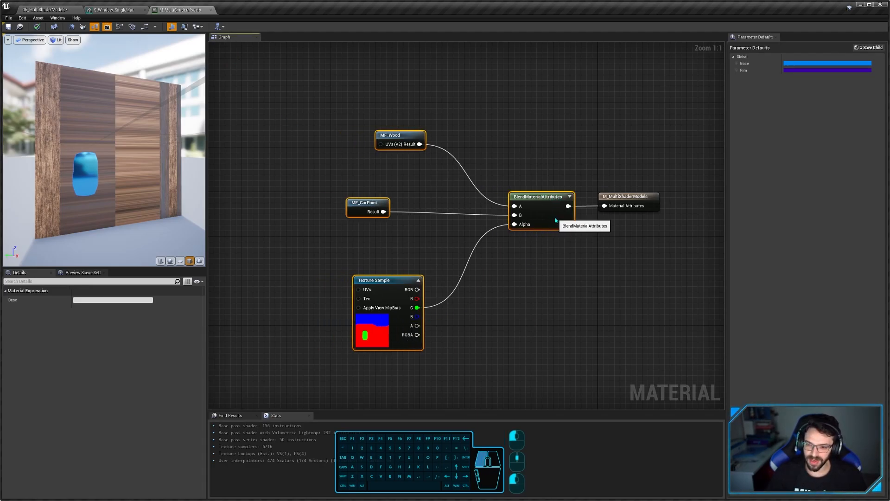
{"action": "left_click_drag", "start_coordinate": [439, 103], "coordinate": [418, 283]}
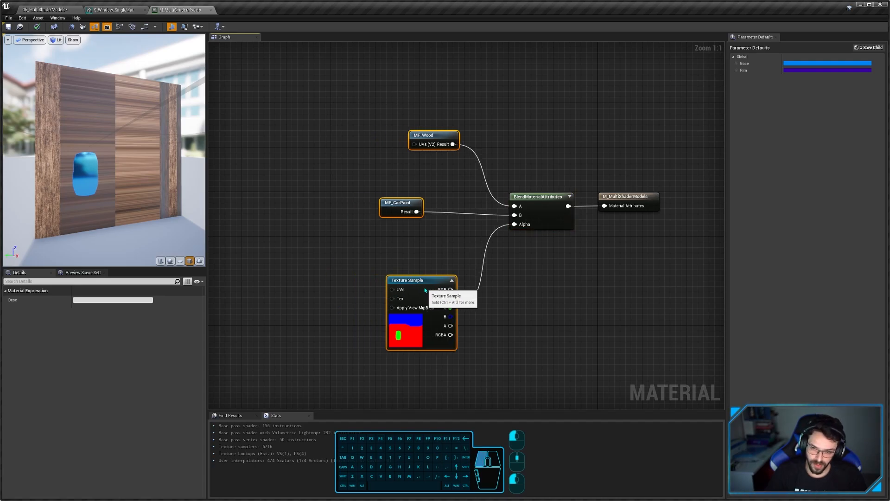
{"action": "left_click_drag", "start_coordinate": [441, 136], "coordinate": [430, 152]}
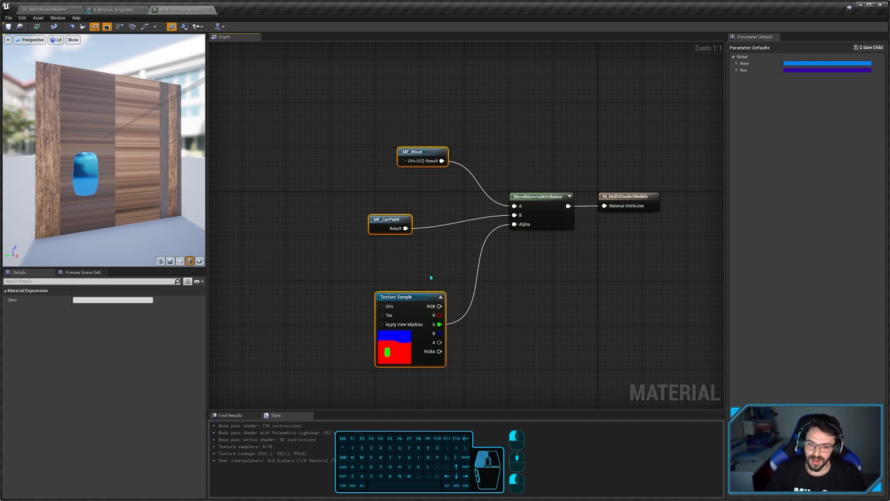
{"action": "left_click", "coordinate": [431, 279]}
{"action": "left_click_drag", "start_coordinate": [376, 219], "coordinate": [405, 196]}
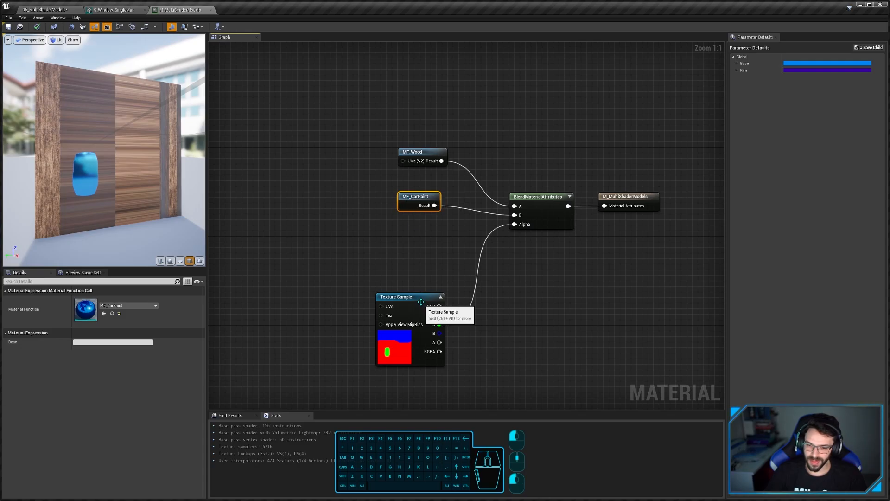
{"action": "left_click_drag", "start_coordinate": [423, 300], "coordinate": [442, 244]}
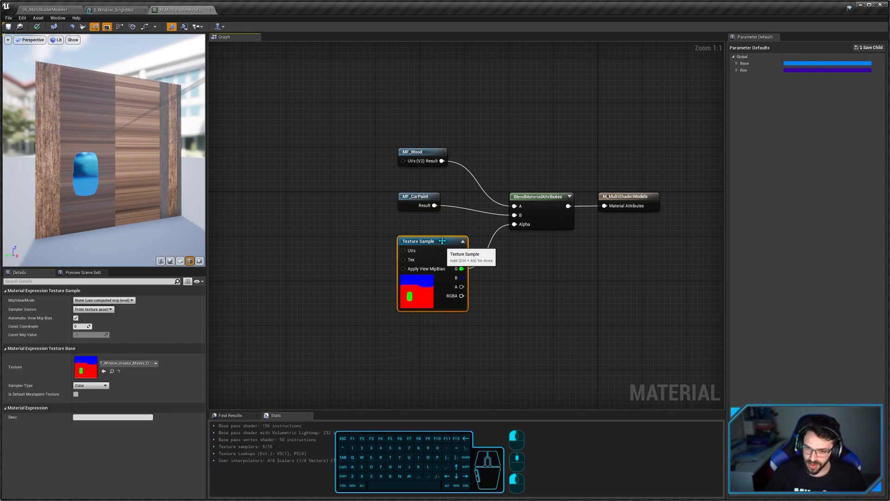
{"action": "left_click_drag", "start_coordinate": [372, 155], "coordinate": [428, 264]}
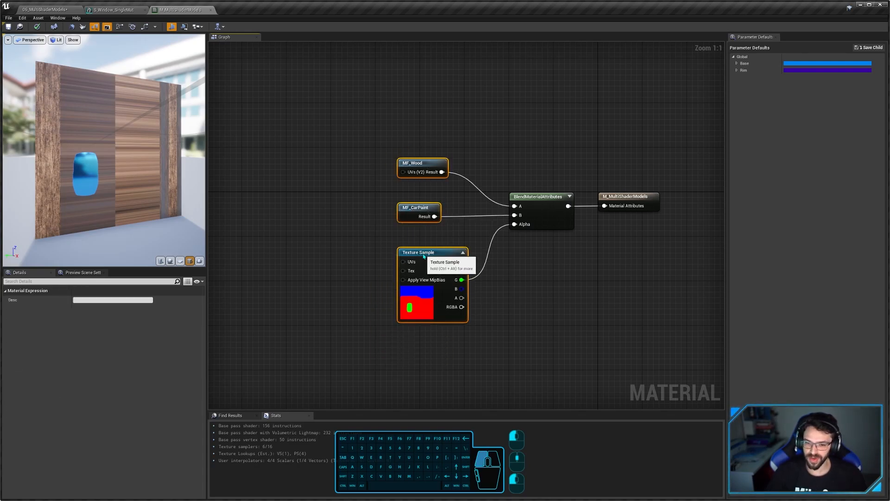
{"action": "left_click", "coordinate": [521, 282]}
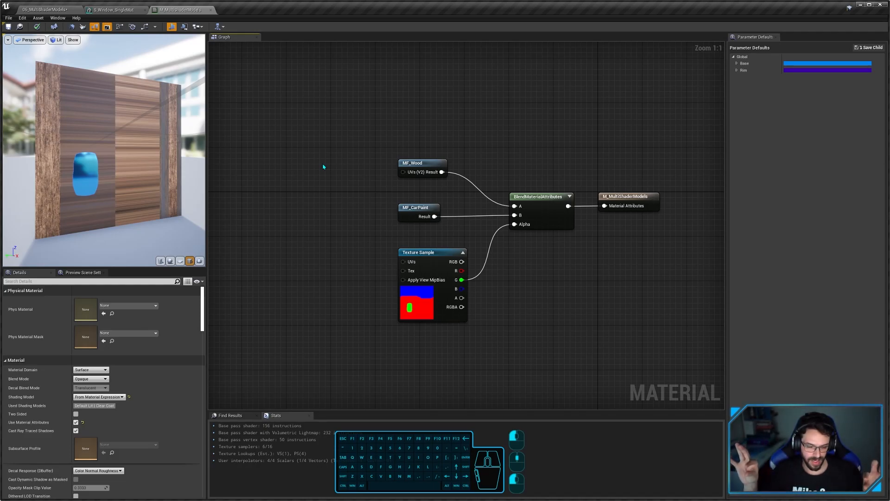
Step: Close M_MultiShaderModels without applying its changes, and close the window's static mesh editor
{"action": "right_click_drag", "start_coordinate": [334, 211], "coordinate": [292, 218]}
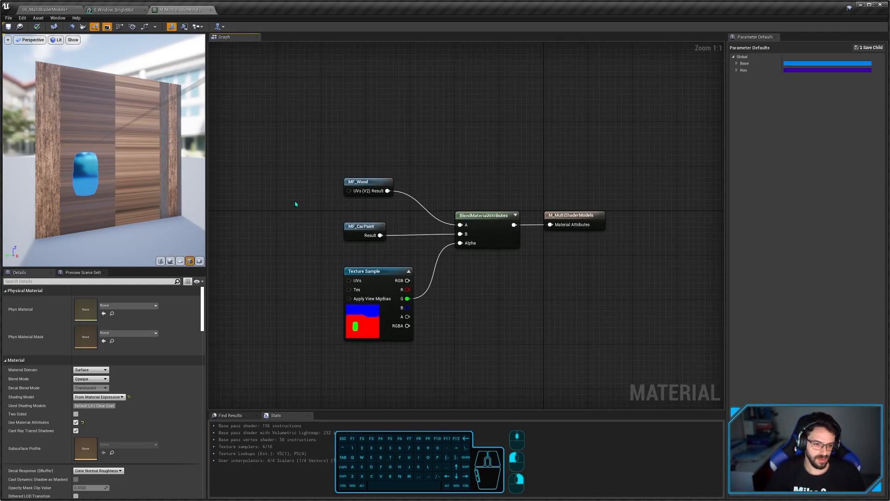
{"action": "left_click", "coordinate": [210, 10]}
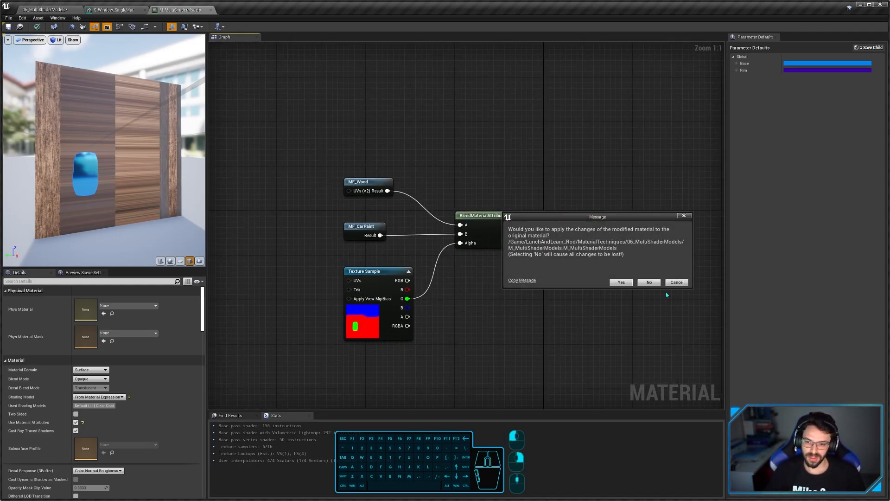
{"action": "left_click", "coordinate": [656, 281]}
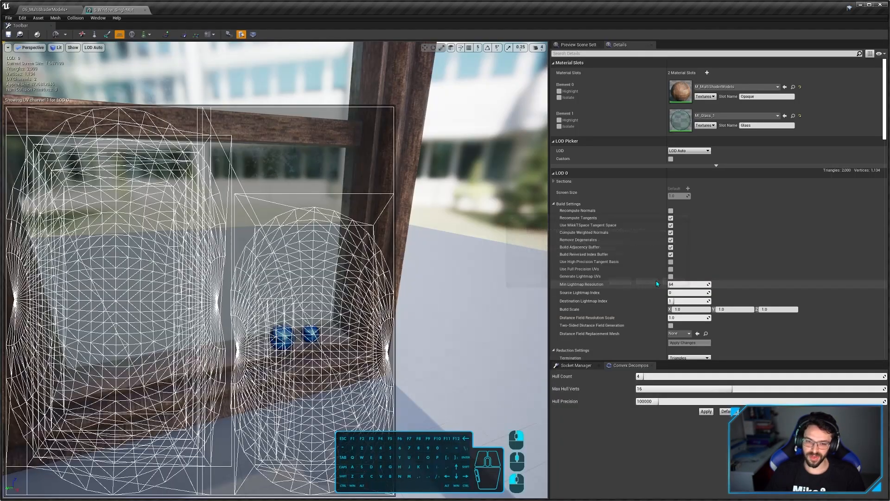
{"action": "middle_click", "coordinate": [121, 12]}
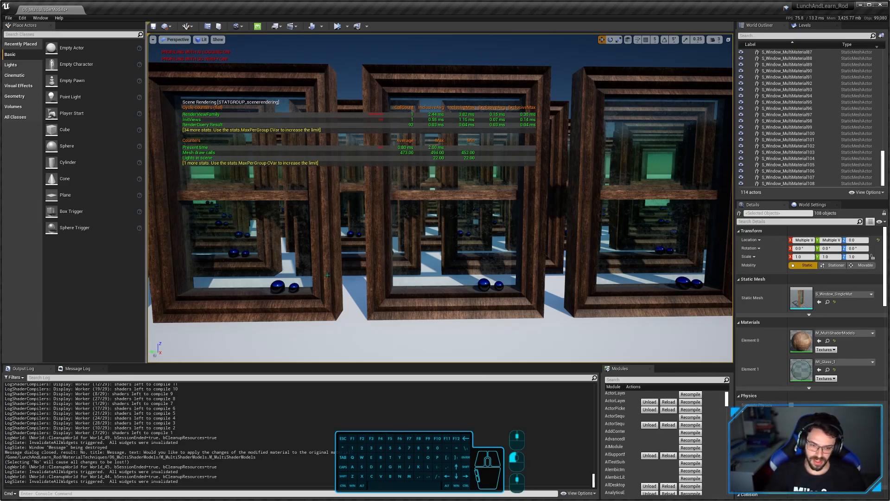
Step: Open the middle window's static mesh from the level for a brief check, and close its editor
{"action": "right_click_drag", "start_coordinate": [412, 214], "coordinate": [420, 201]}
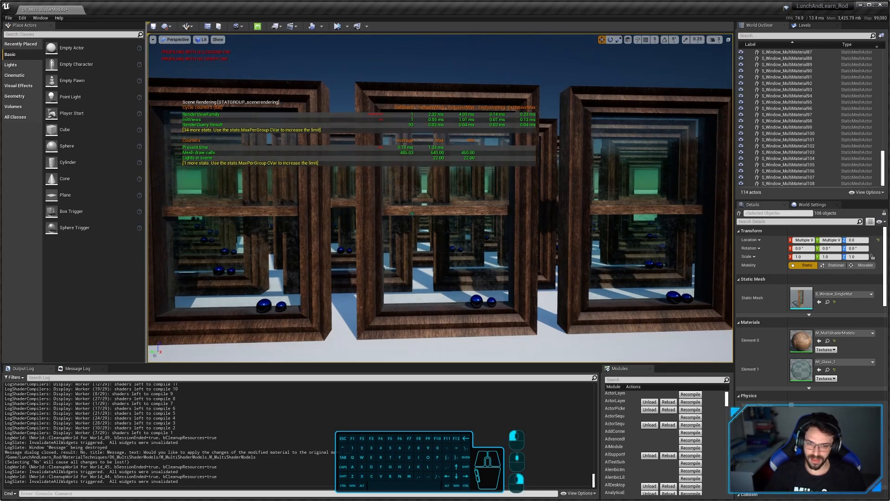
{"action": "left_click", "coordinate": [369, 224]}
{"action": "key", "text": "ctrl+e"}
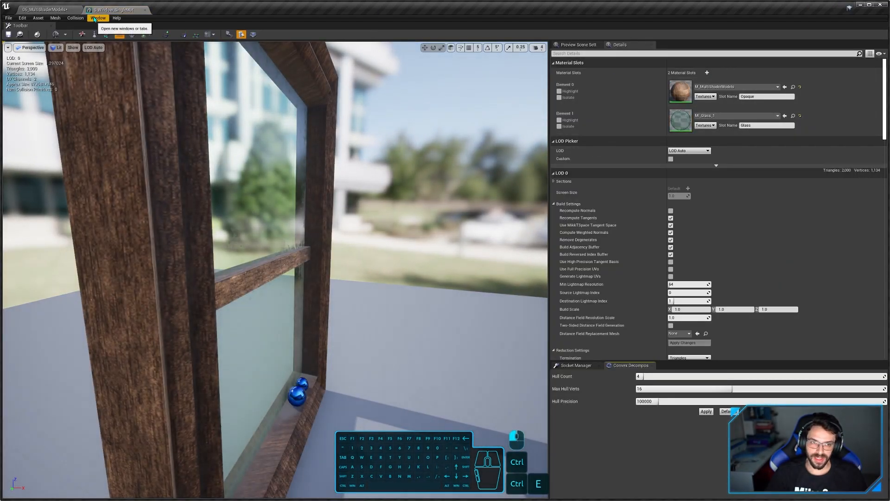
{"action": "middle_click", "coordinate": [97, 12]}
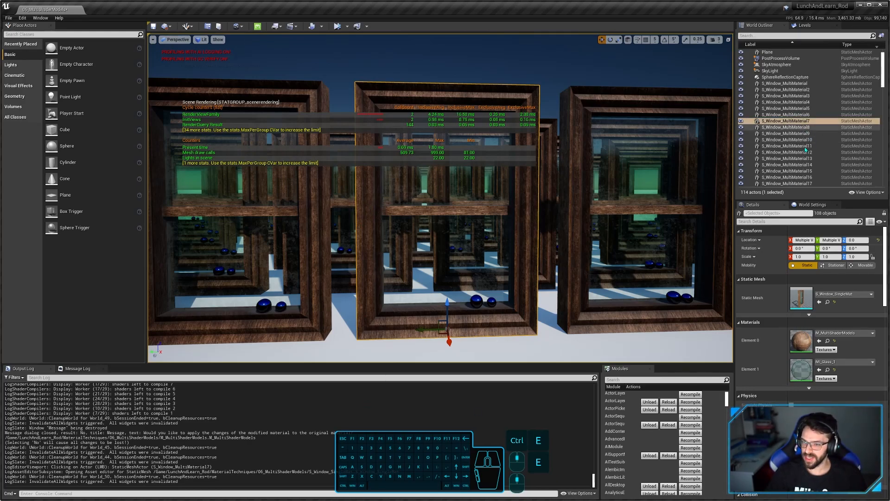
Step: Clear the window selection, and assign S_Window_MultiMaterial as the static mesh of all the window actors in the locked details
{"action": "left_click", "coordinate": [517, 236], "text": "ctrl"}
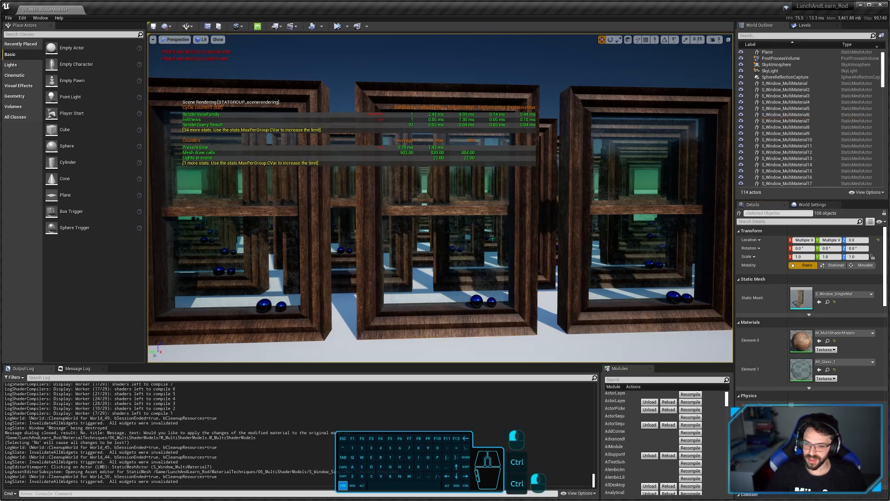
{"action": "left_click_drag", "start_coordinate": [889, 289], "coordinate": [830, 296]}
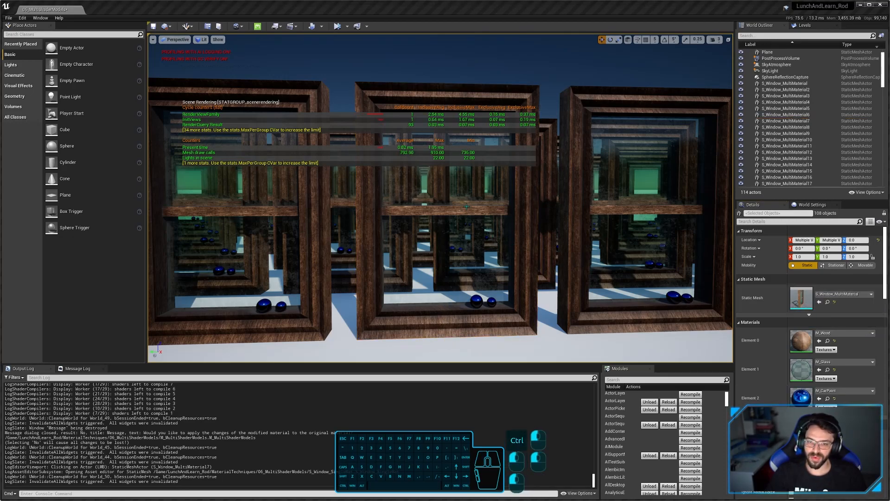
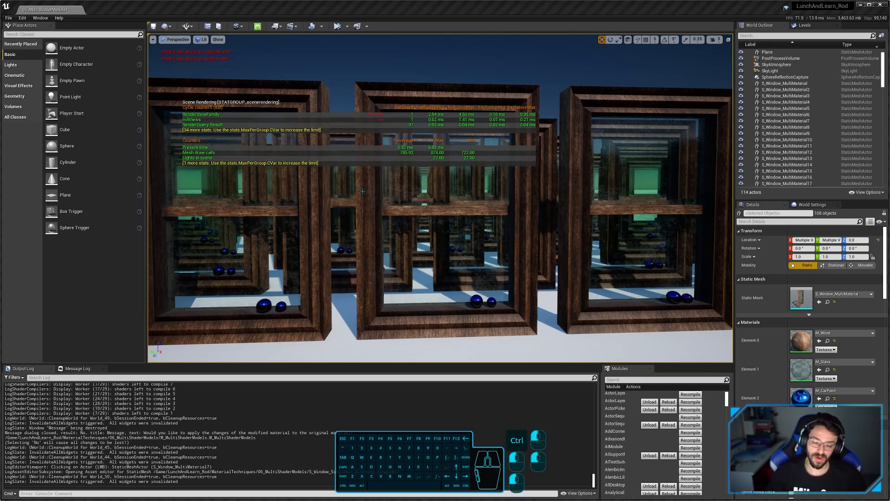
Step: Clear the output log, and switch to the 07_ColorMasks level without saving the pending content
{"action": "right_click", "coordinate": [171, 387]}
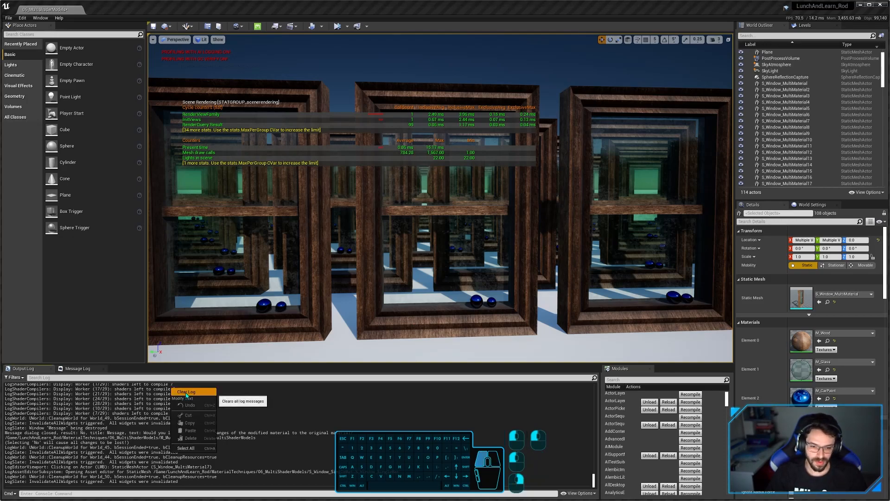
{"action": "left_click", "coordinate": [193, 392]}
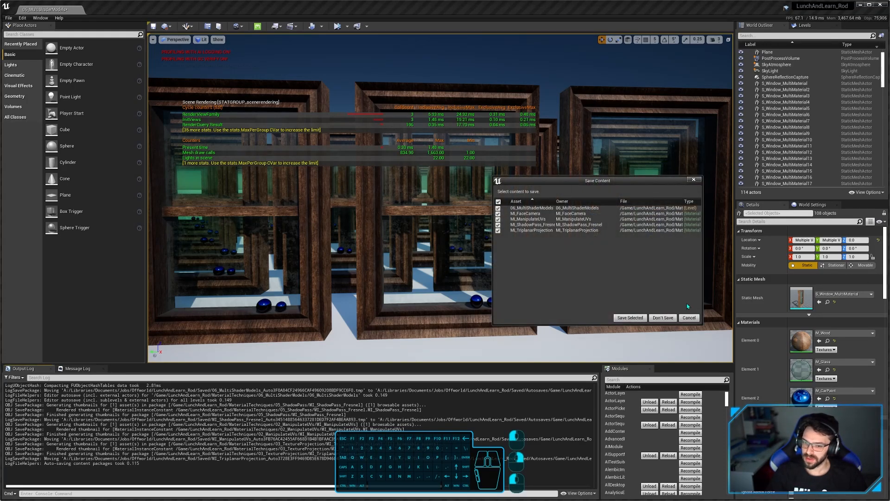
{"action": "left_click", "coordinate": [672, 317]}
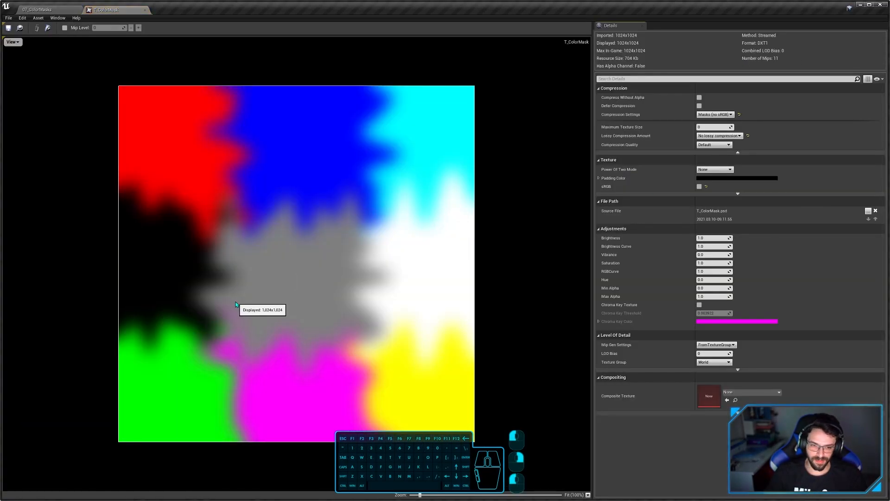
Step: View the red, green, blue and alpha channels of T_ColorMask one at a time
{"action": "left_click", "coordinate": [11, 42]}
{"action": "left_click", "coordinate": [6, 64]}
{"action": "left_click", "coordinate": [7, 72]}
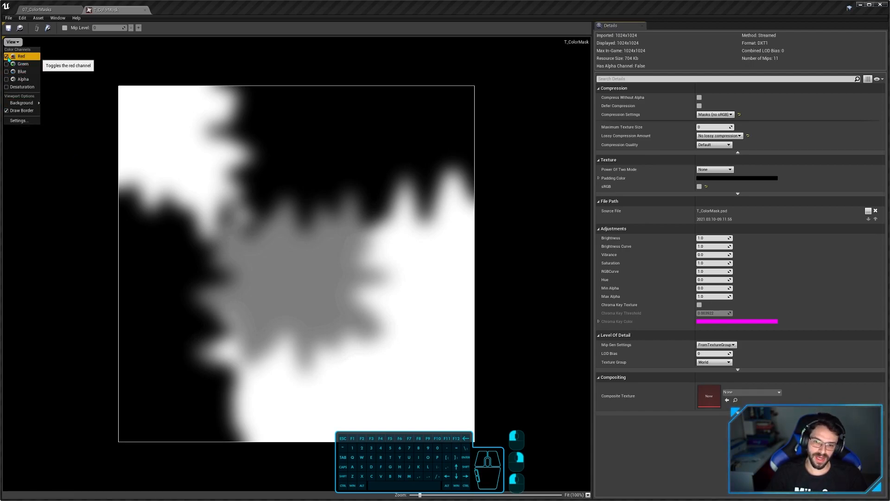
{"action": "left_click", "coordinate": [7, 56]}
{"action": "left_click", "coordinate": [7, 64]}
{"action": "left_click", "coordinate": [7, 64]}
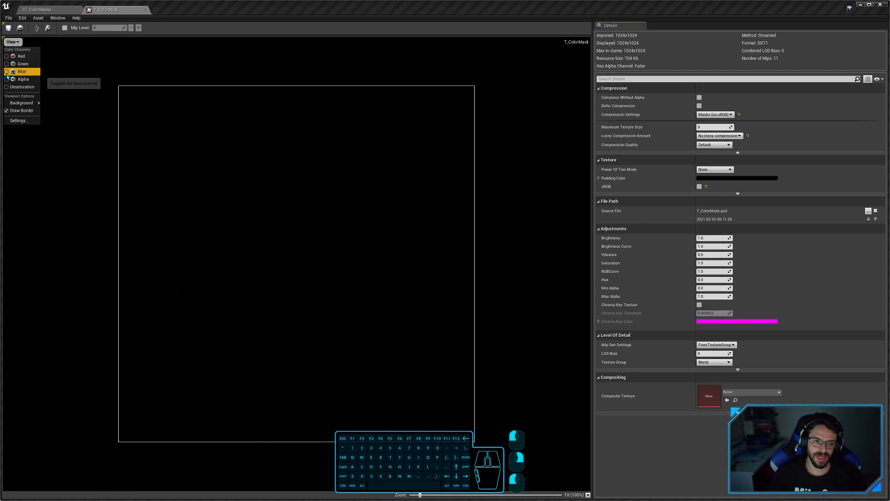
{"action": "left_click", "coordinate": [7, 71]}
{"action": "left_click", "coordinate": [6, 72]}
{"action": "left_click", "coordinate": [6, 79]}
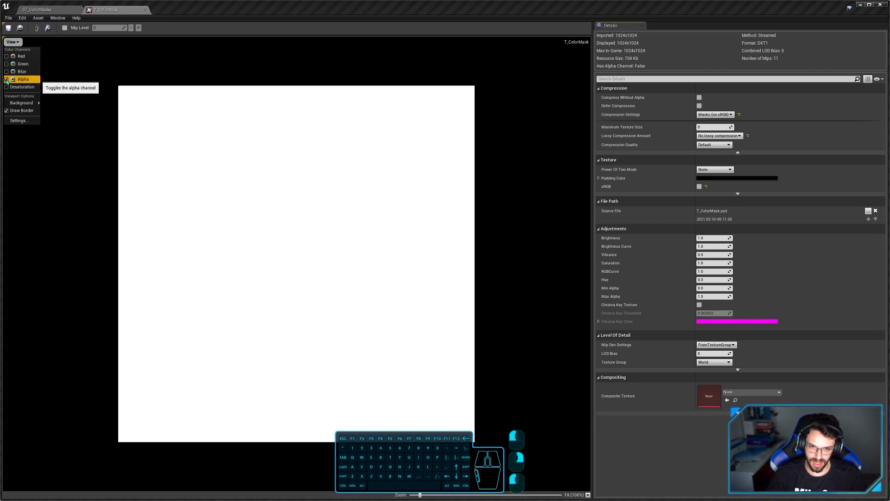
{"action": "left_click", "coordinate": [6, 80]}
Step: Display the red, green and blue channels of T_ColorMask together, and close the texture
{"action": "left_click", "coordinate": [7, 56]}
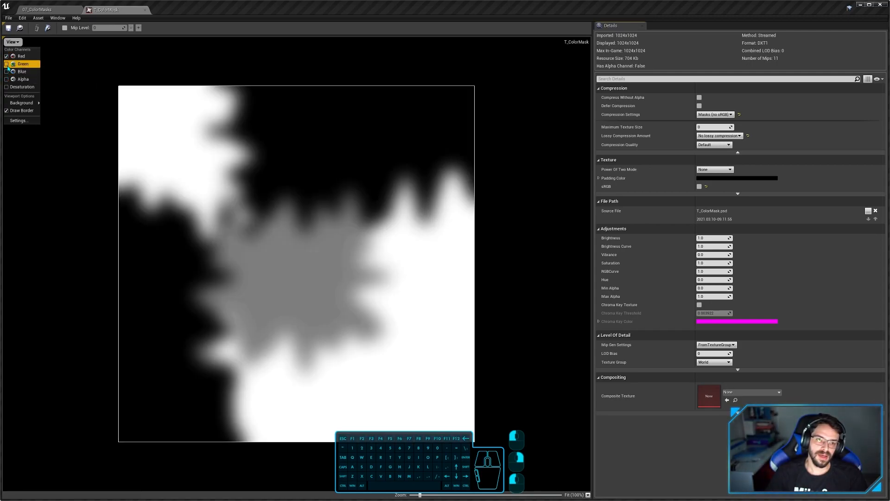
{"action": "left_click", "coordinate": [6, 64]}
{"action": "left_click", "coordinate": [6, 72]}
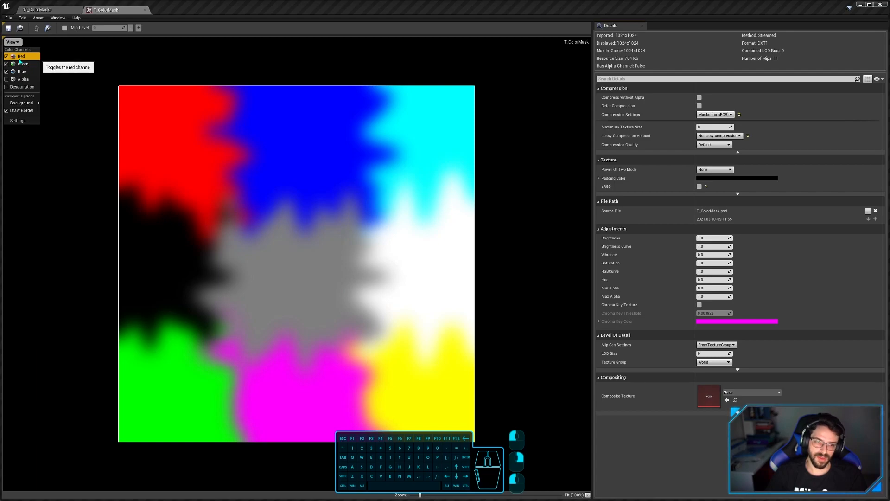
{"action": "left_click", "coordinate": [44, 183]}
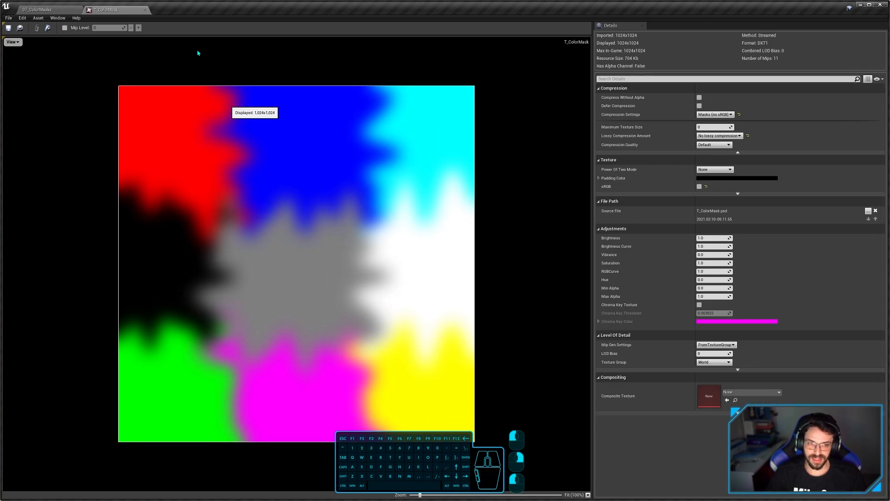
{"action": "left_click", "coordinate": [145, 10]}
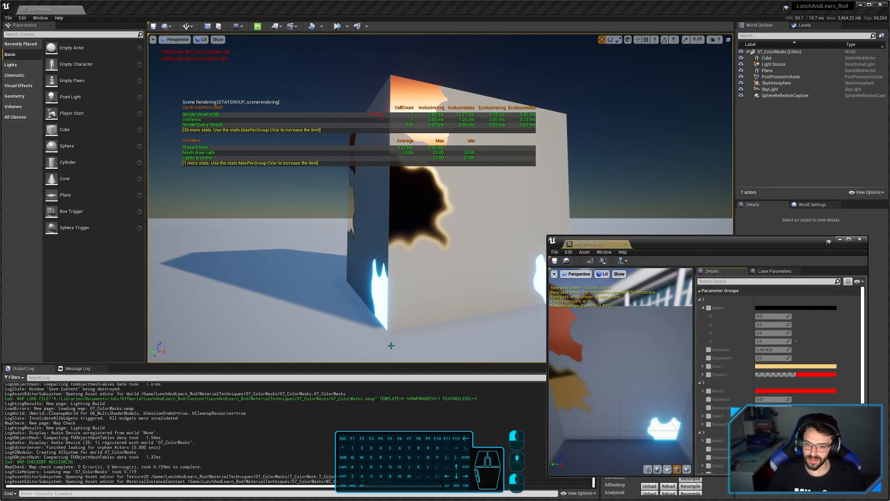
Step: Turn off the scene rendering statistics in the viewport with the console command "stat none"
{"action": "left_click", "coordinate": [147, 492]}
{"action": "type", "text": "stat"}
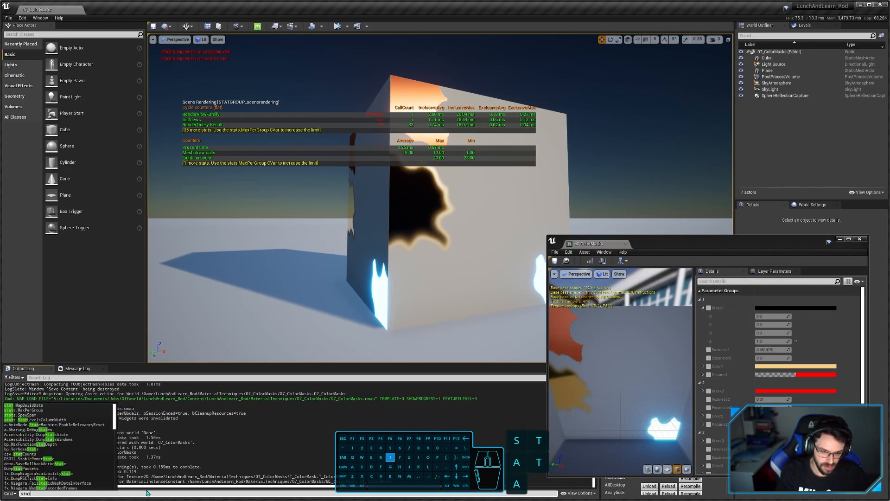
{"action": "type", "text": " none"}
{"action": "key", "text": "Return"}
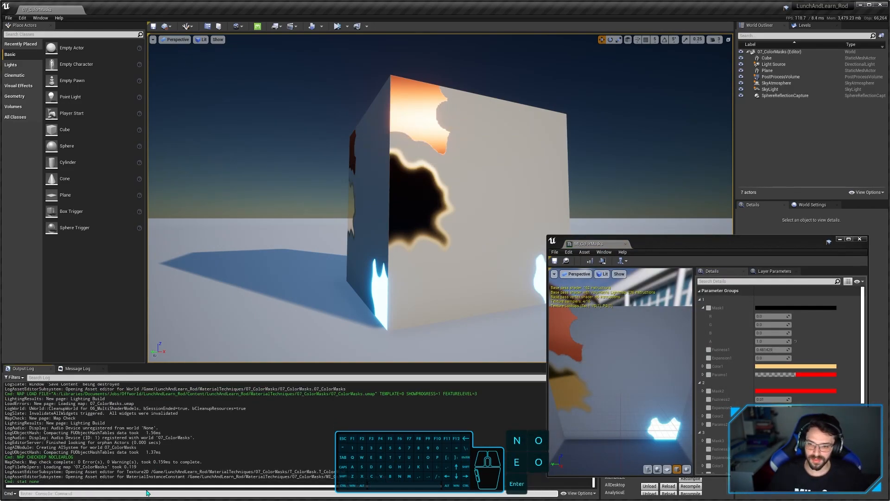
Step: Reframe the cube, and move and enlarge the MI_ColorMasks window beside it so all its parameter groups fit
{"action": "right_click_drag", "start_coordinate": [335, 247], "coordinate": [372, 247]}
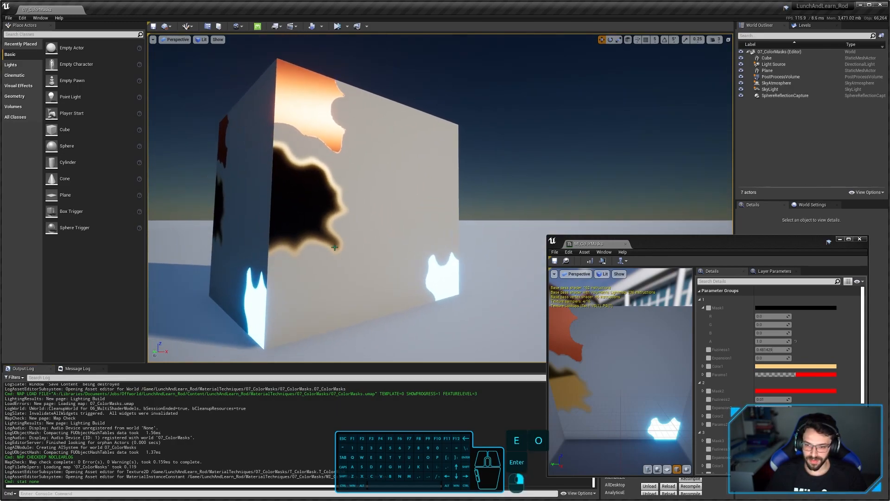
{"action": "left_click_drag", "start_coordinate": [670, 247], "coordinate": [610, 120]}
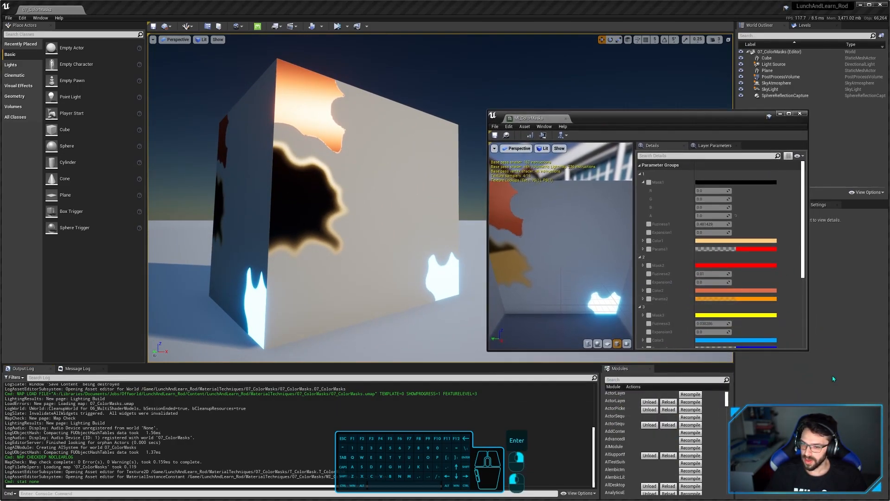
{"action": "left_click_drag", "start_coordinate": [808, 349], "coordinate": [887, 426]}
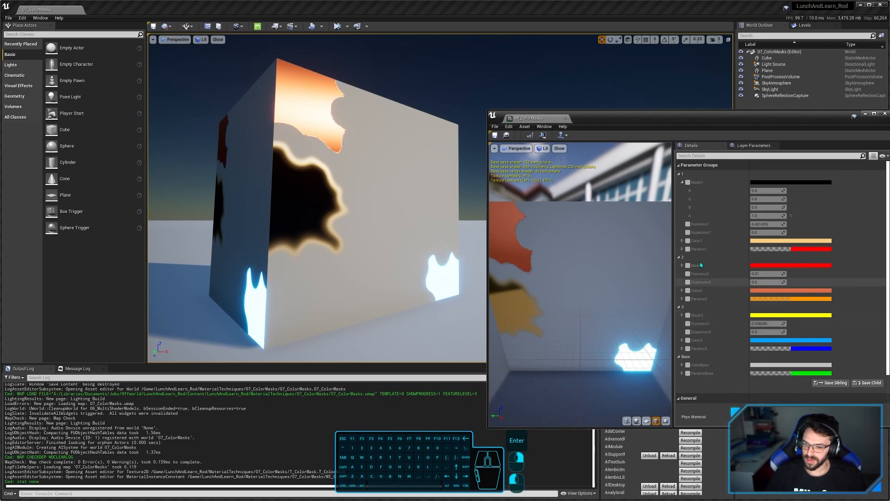
Step: Collapse the Mask1 values, override ColorBase and set the base color to a saturated red
{"action": "left_click", "coordinate": [682, 182]}
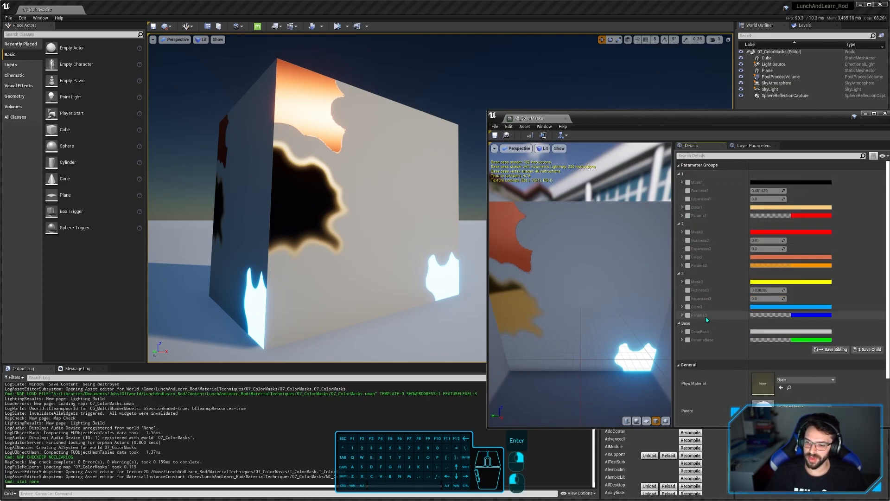
{"action": "left_click", "coordinate": [688, 332]}
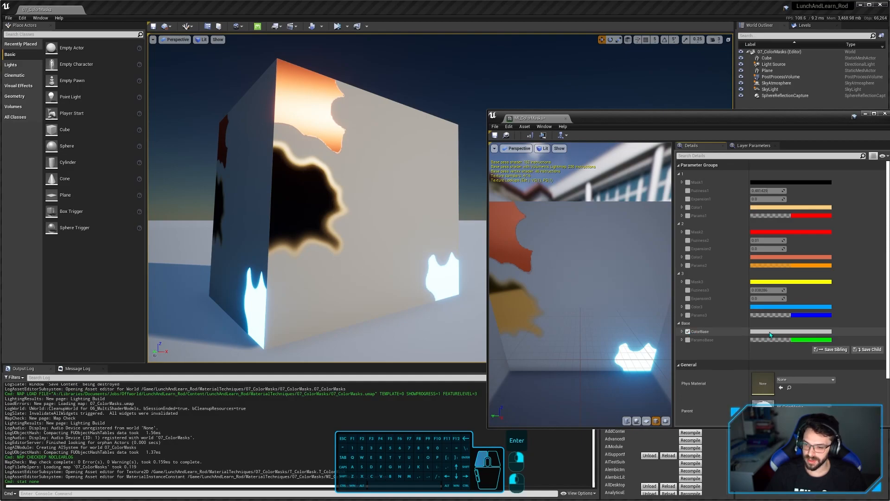
{"action": "left_click", "coordinate": [790, 331]}
{"action": "left_click_drag", "start_coordinate": [861, 401], "coordinate": [861, 341]}
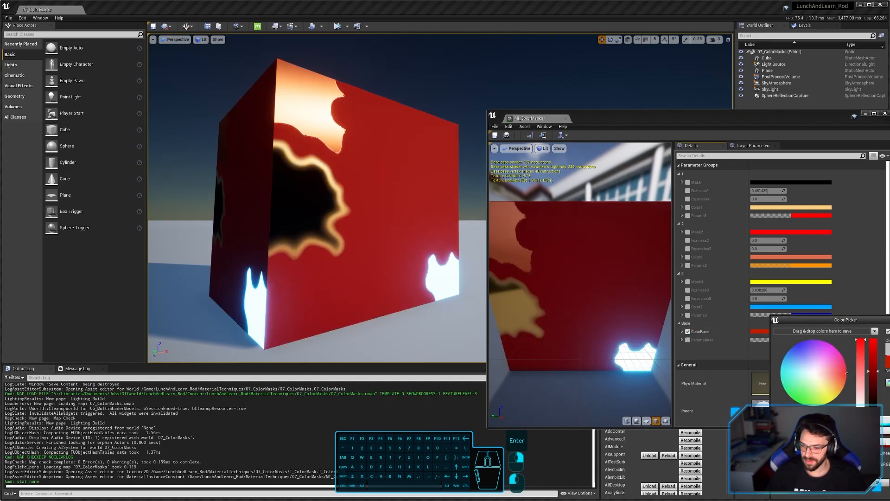
{"action": "left_click", "coordinate": [878, 482]}
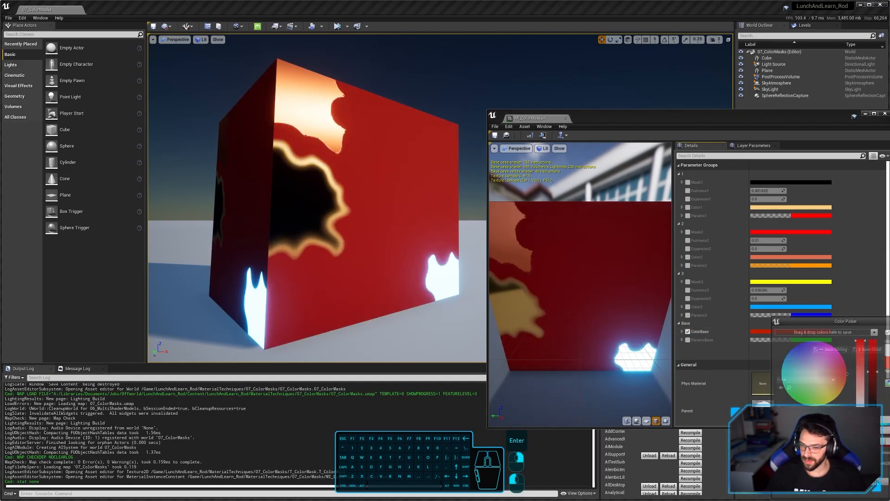
Step: Override ParamsBase, raise its Metallic to about 0.61 and set its Roughness to 0
{"action": "left_click", "coordinate": [682, 340]}
{"action": "scroll", "coordinate": [723, 320], "scroll_direction": "down", "scroll_amount": 2}
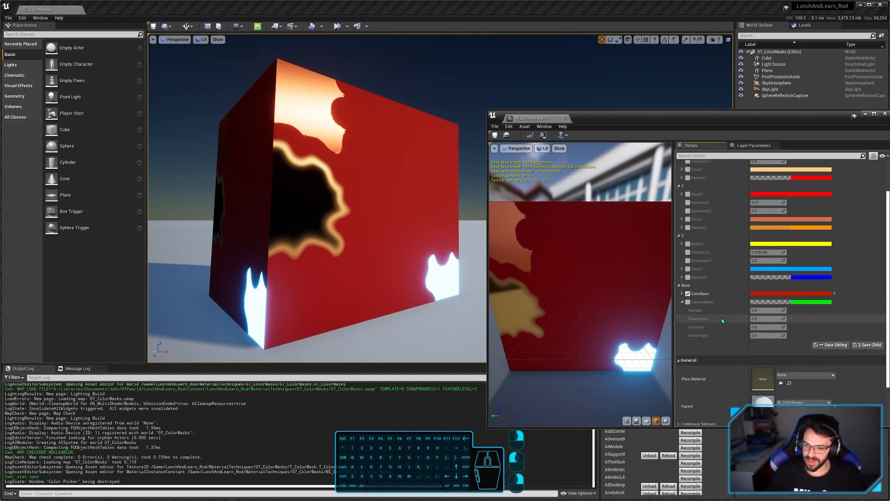
{"action": "left_click", "coordinate": [688, 302]}
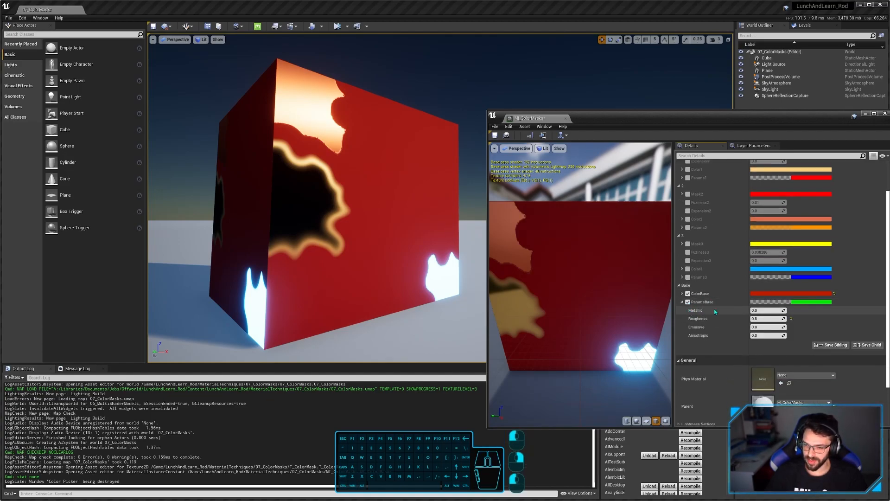
{"action": "left_click_drag", "start_coordinate": [765, 311], "coordinate": [788, 300]}
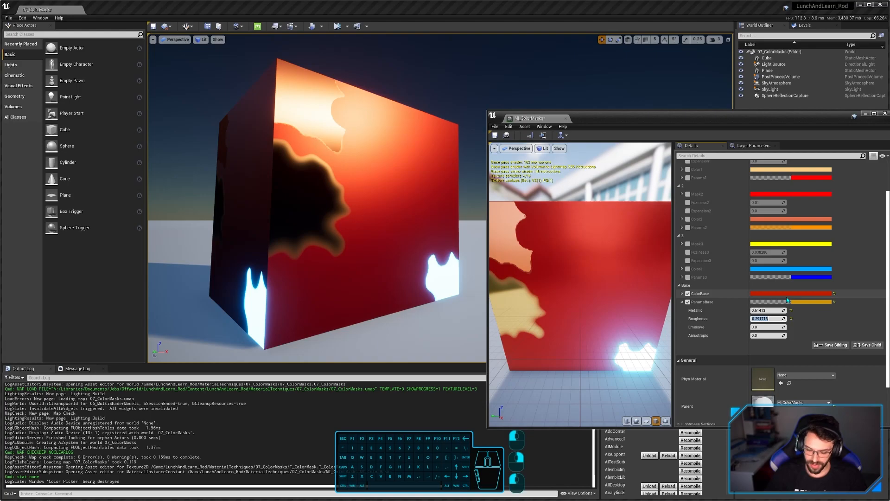
{"action": "type", "text": "0"}
{"action": "key", "text": "Return"}
Step: Reframe the cube to show its reflections and set the ParamsBase Metallic to 0
{"action": "mouse_move", "coordinate": [400, 256]}
{"action": "right_mouse_down"}
{"action": "mouse_move", "coordinate": [383, 255]}
{"action": "mouse_move", "coordinate": [412, 258]}
{"action": "mouse_move", "coordinate": [401, 222]}
{"action": "mouse_move", "coordinate": [394, 246]}
{"action": "right_mouse_up"}
{"action": "key", "text": "q"}
{"action": "key", "text": "s"}
{"action": "key", "text": "e"}
{"action": "key", "text": "w"}
{"action": "key", "text": "a"}
{"action": "left_click", "coordinate": [765, 310]}
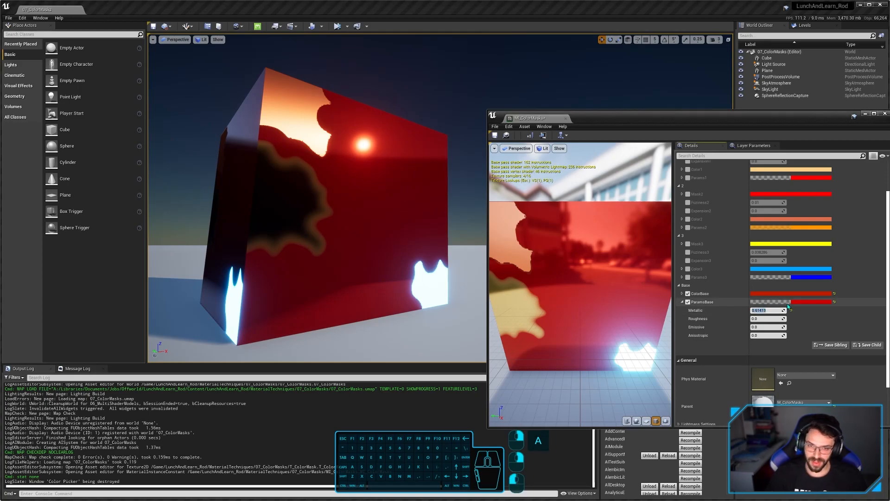
{"action": "type", "text": "0"}
{"action": "key", "text": "Return"}
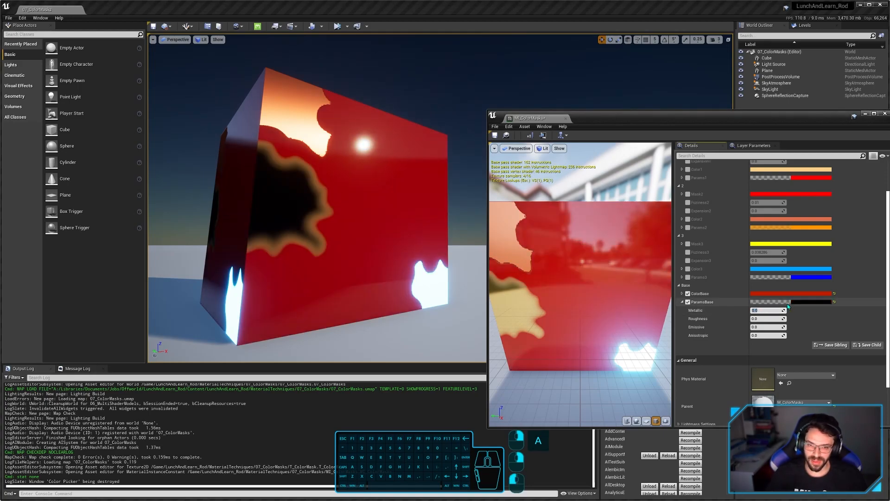
Step: Try a higher ParamsBase Emissive value to make the base color glow, and return it to 0
{"action": "mouse_move", "coordinate": [762, 328]}
{"action": "left_mouse_down"}
{"action": "mouse_move", "coordinate": [830, 328]}
{"action": "mouse_move", "coordinate": [759, 327]}
{"action": "left_mouse_up"}
{"action": "left_click", "coordinate": [775, 327]}
{"action": "type", "text": "0"}
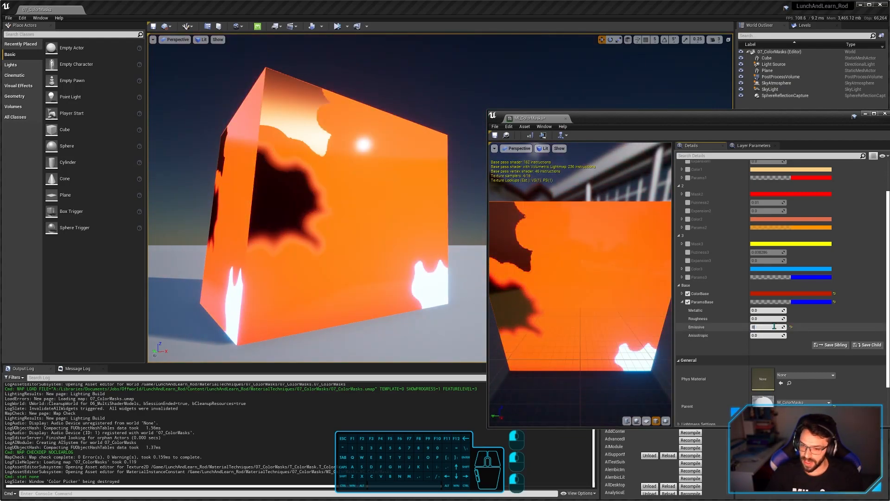
{"action": "key", "text": "Return"}
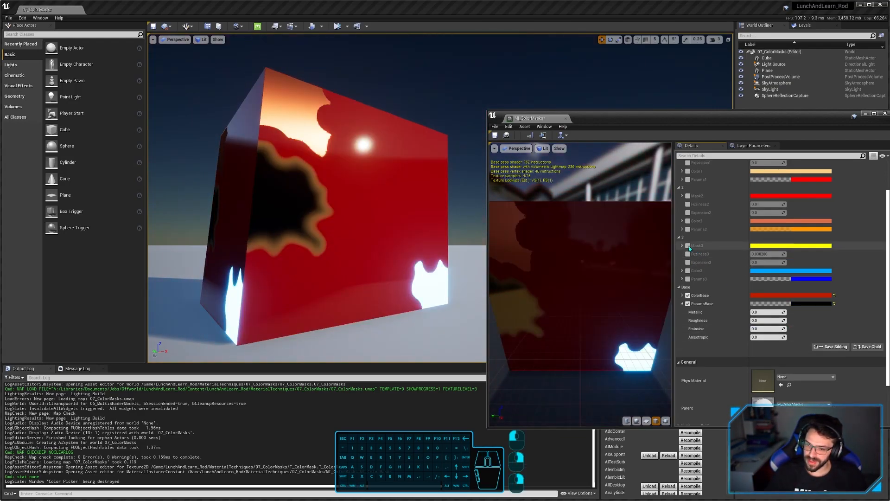
Step: Override Mask3 in parameter group 3 and open its yellow mask color for editing
{"action": "scroll", "coordinate": [720, 245], "scroll_direction": "up", "scroll_amount": 2}
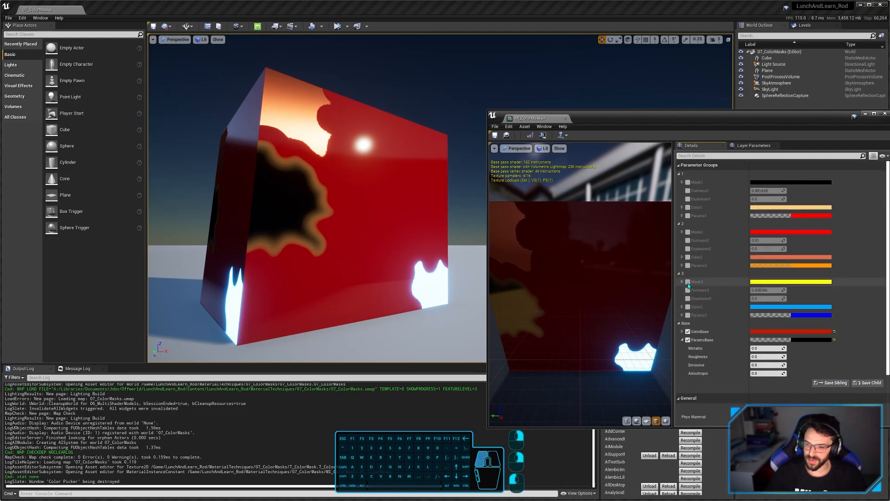
{"action": "left_click", "coordinate": [688, 282]}
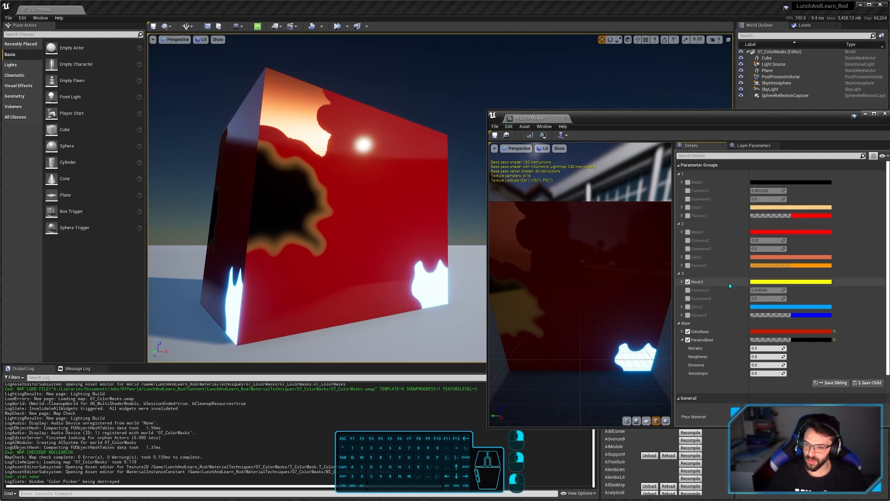
{"action": "left_click", "coordinate": [765, 282]}
{"action": "left_click_drag", "start_coordinate": [807, 287], "coordinate": [737, 291]}
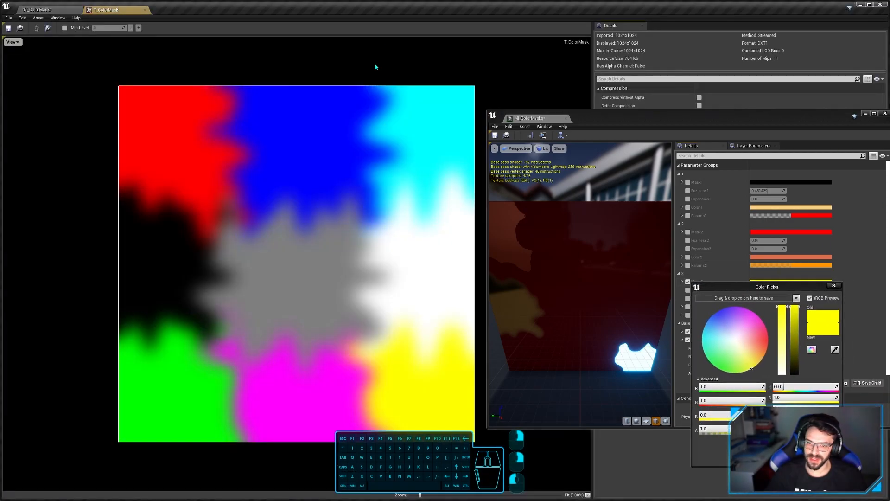
Step: Float the T_ColorMask texture in its own small window, reframe the cube for comparison, and close the color picker
{"action": "left_click", "coordinate": [377, 10]}
{"action": "left_click_drag", "start_coordinate": [377, 10], "coordinate": [107, 330]}
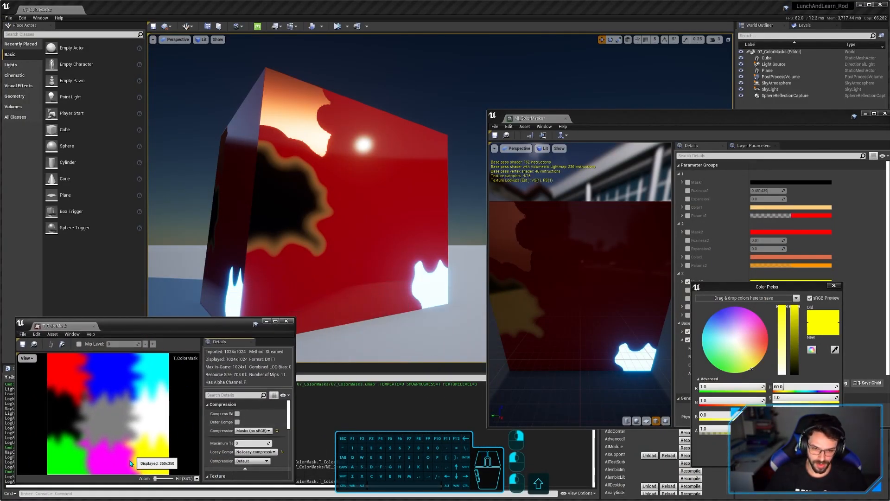
{"action": "right_click_drag", "start_coordinate": [352, 260], "coordinate": [324, 301]}
{"action": "key", "text": "e"}
{"action": "key", "text": "s"}
{"action": "key", "text": "d"}
{"action": "key", "text": "w"}
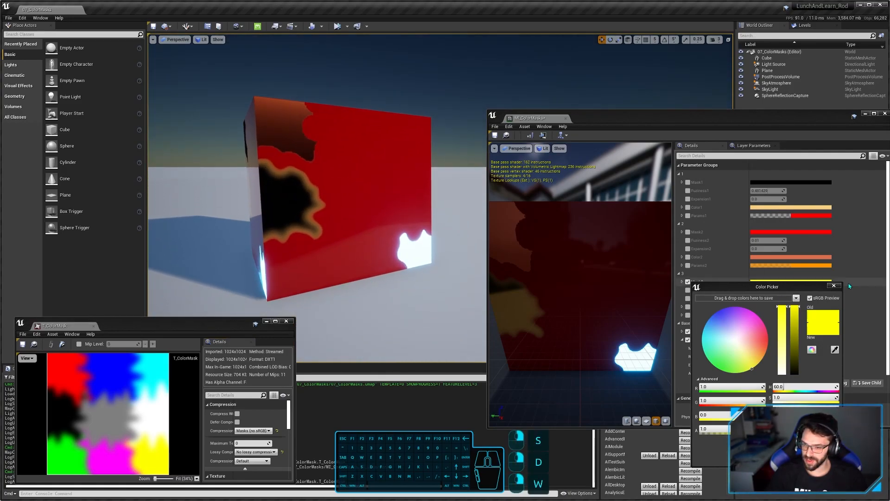
{"action": "left_click", "coordinate": [834, 285]}
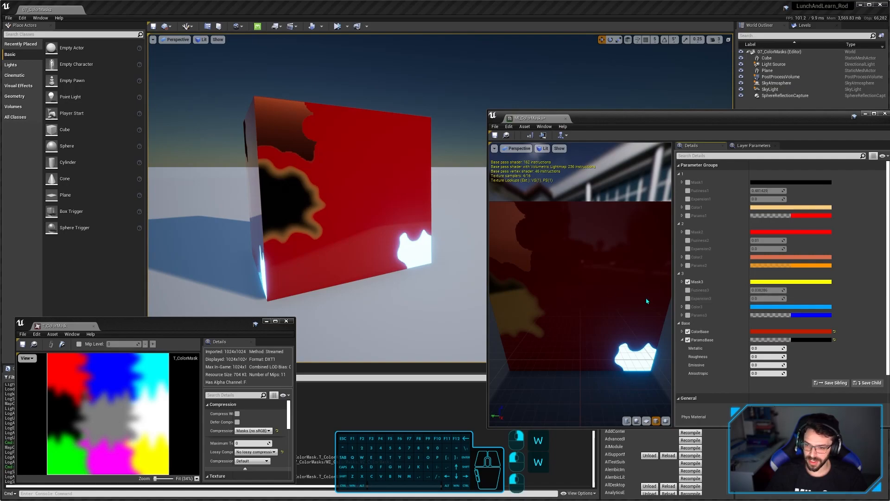
Step: Expand Params3, override Color3 and set the yellow-masked area to bright green
{"action": "left_click", "coordinate": [682, 315]}
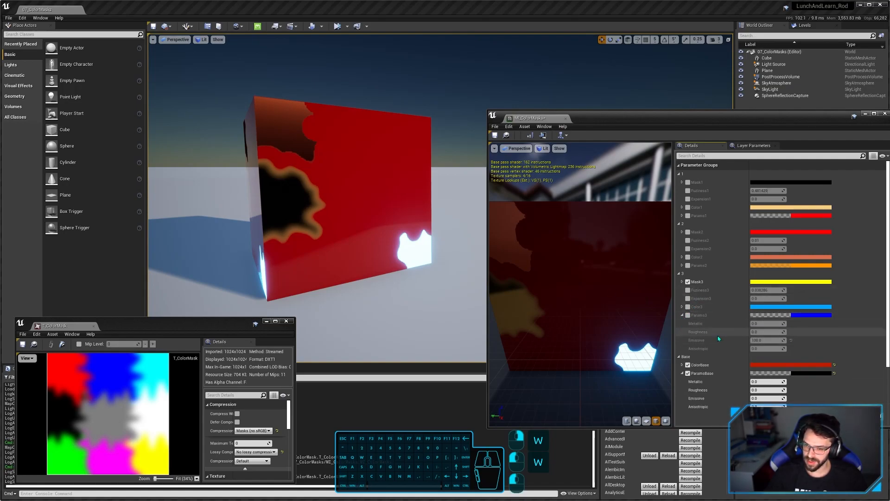
{"action": "scroll", "coordinate": [718, 339], "scroll_direction": "down", "scroll_amount": 2}
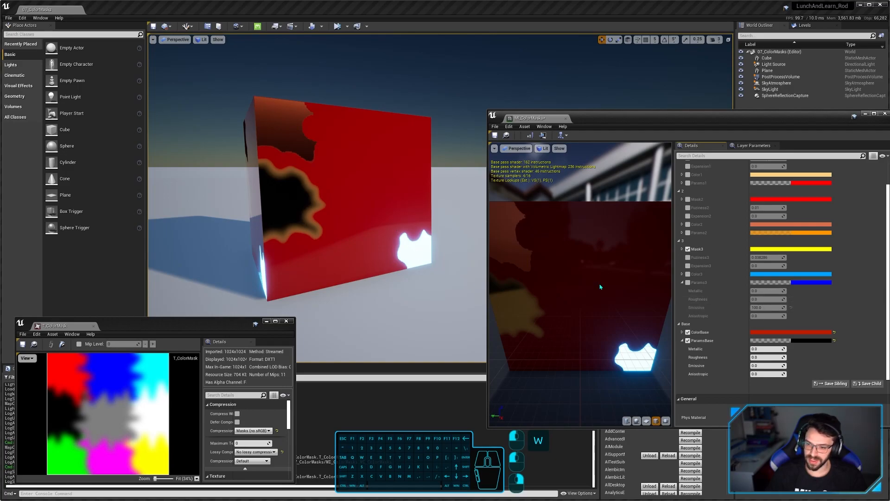
{"action": "left_click", "coordinate": [688, 274]}
{"action": "left_click", "coordinate": [762, 274]}
{"action": "left_click_drag", "start_coordinate": [810, 320], "coordinate": [788, 344]}
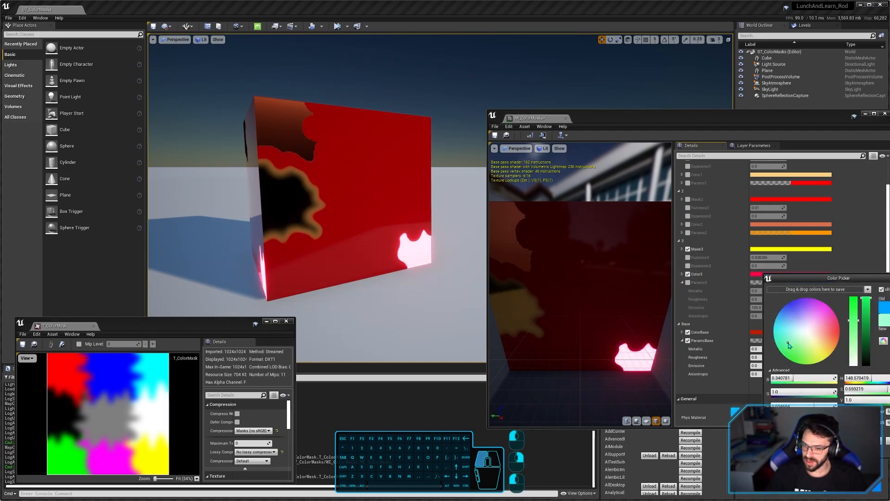
{"action": "left_click", "coordinate": [877, 441]}
Step: Override Params3 and set its Emissive to 0
{"action": "left_click", "coordinate": [688, 282]}
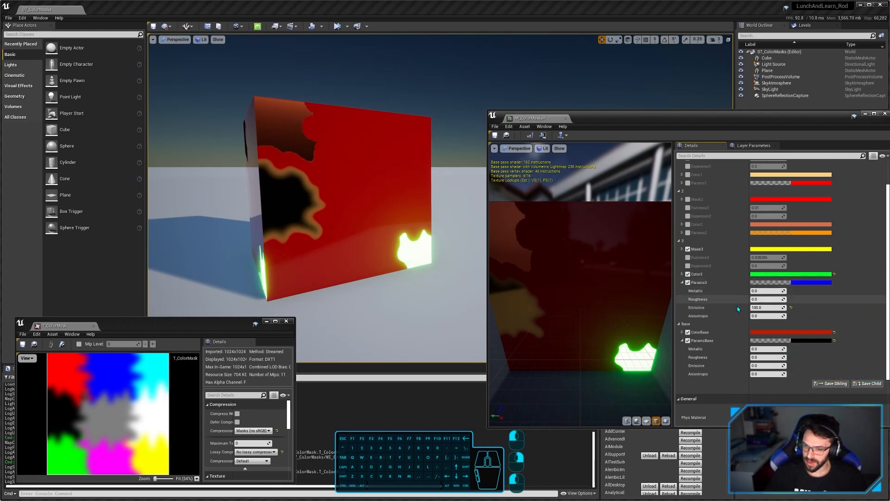
{"action": "left_click", "coordinate": [767, 308]}
{"action": "type", "text": "0"}
{"action": "key", "text": "Return"}
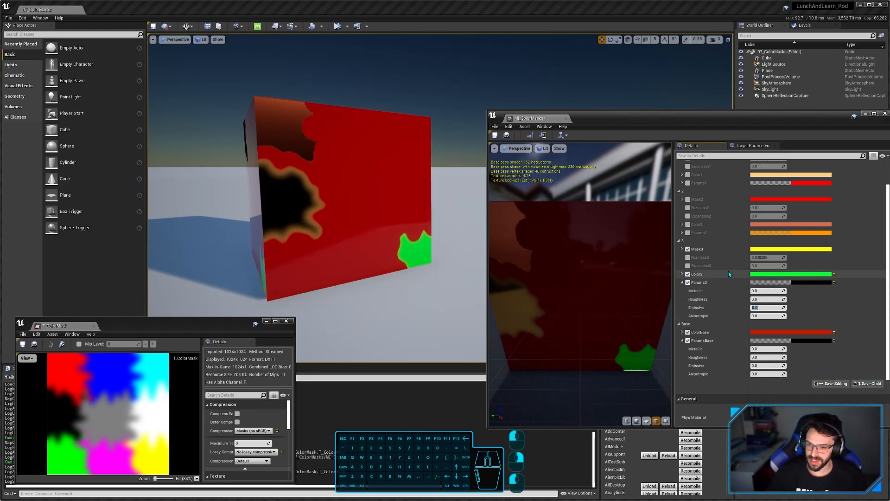
Step: Override Mask2 and set its mask color to pure blue, with R 0, G 0 and B 1
{"action": "left_click", "coordinate": [687, 199]}
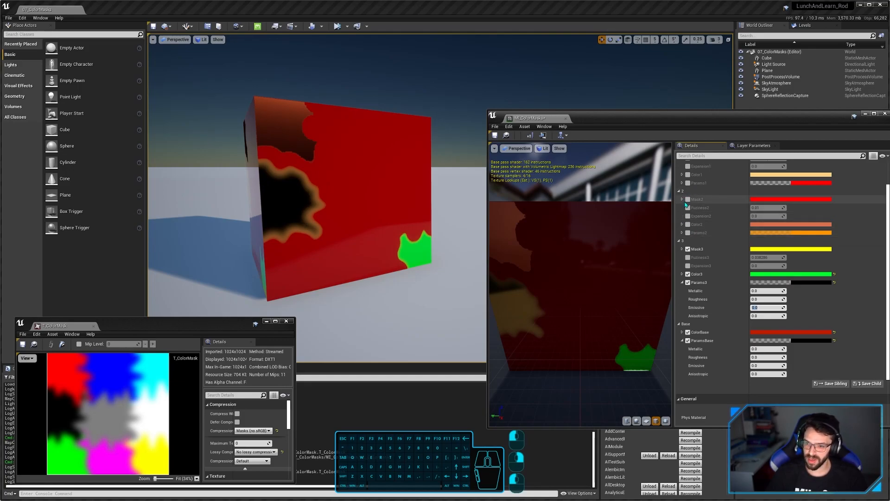
{"action": "left_click", "coordinate": [766, 199]}
{"action": "left_click_drag", "start_coordinate": [832, 263], "coordinate": [793, 249]}
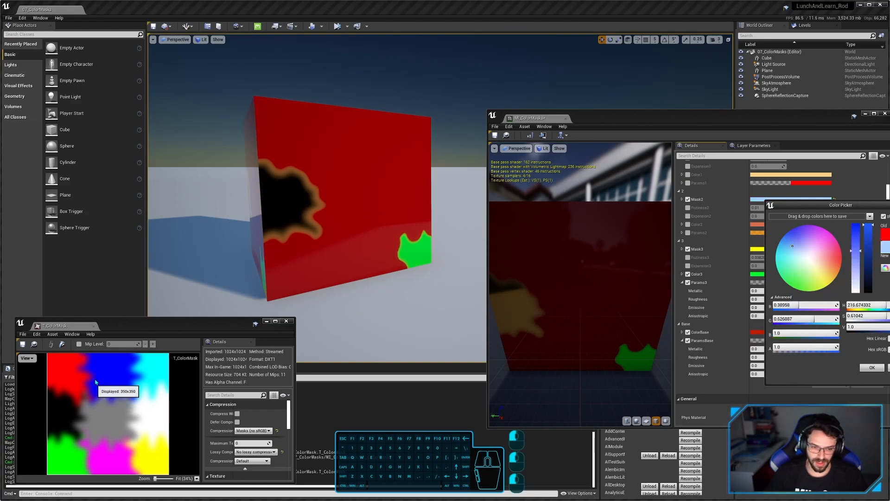
{"action": "left_click", "coordinate": [805, 305]}
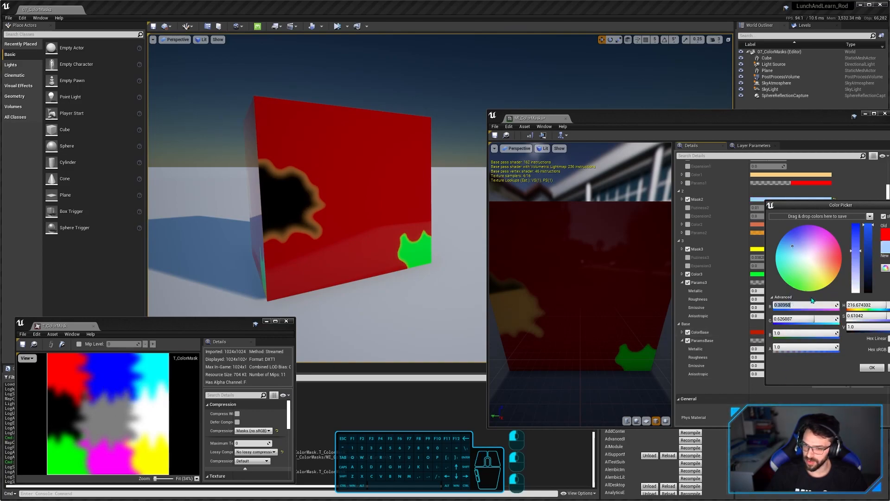
{"action": "type", "text": "0"}
{"action": "key", "text": "Tab"}
{"action": "type", "text": "0"}
{"action": "key", "text": "Tab"}
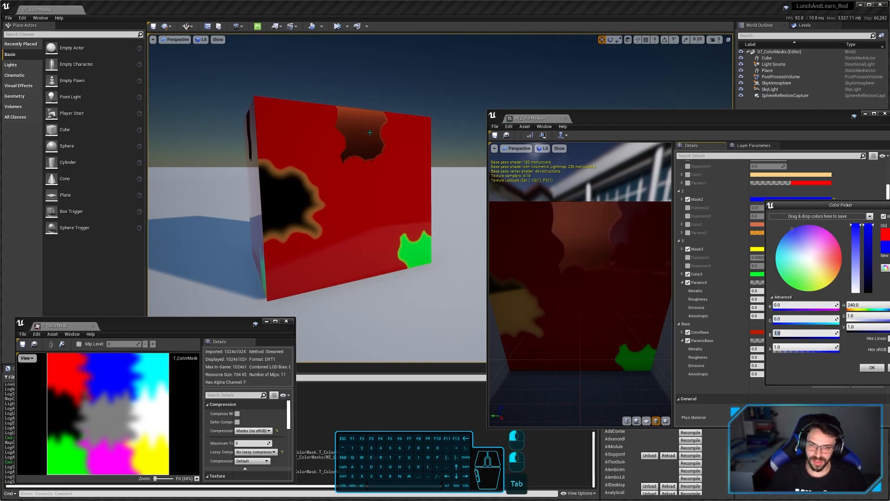
{"action": "left_click", "coordinate": [872, 367]}
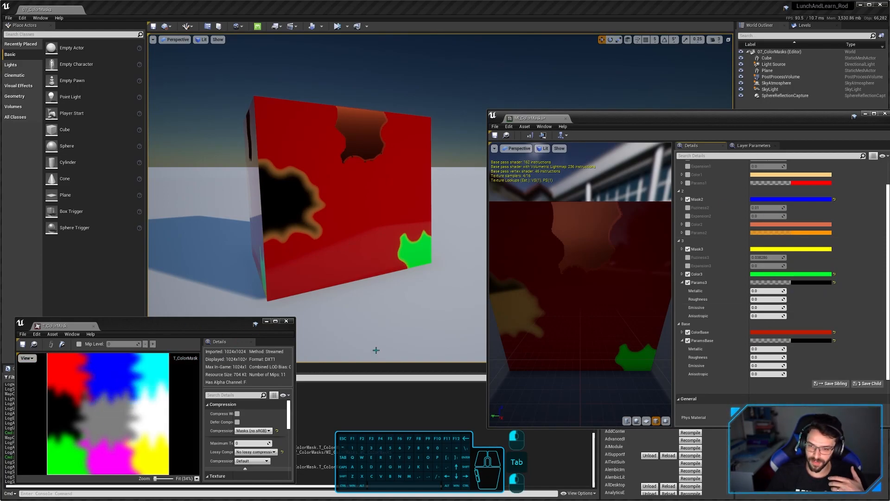
Step: Override Fuzziness2 at 0.01 and examine the edge of the blue-masked patch on the cube up close
{"action": "left_click", "coordinate": [688, 207]}
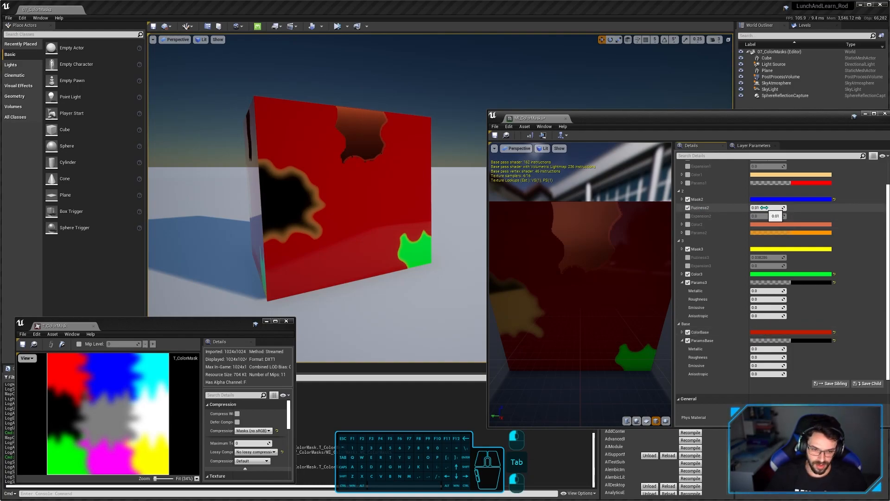
{"action": "mouse_move", "coordinate": [764, 208]}
{"action": "left_mouse_down"}
{"action": "mouse_move", "coordinate": [783, 207]}
{"action": "mouse_move", "coordinate": [751, 207]}
{"action": "left_mouse_up"}
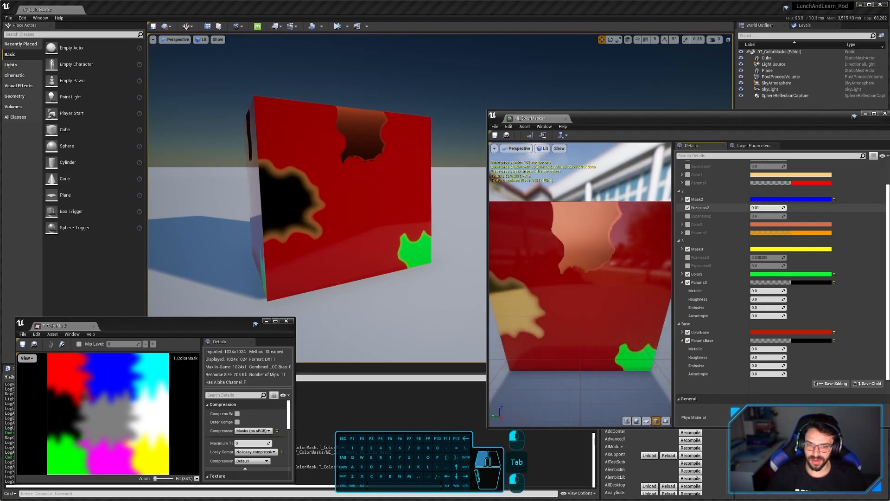
{"action": "key", "text": "w"}
{"action": "mouse_move", "coordinate": [399, 204]}
{"action": "right_mouse_down"}
{"action": "mouse_move", "coordinate": [408, 197]}
{"action": "mouse_move", "coordinate": [404, 177]}
{"action": "mouse_move", "coordinate": [394, 195]}
{"action": "mouse_move", "coordinate": [408, 192]}
{"action": "right_mouse_up"}
{"action": "key", "text": "e"}
{"action": "key", "text": "a"}
{"action": "key", "text": "q"}
{"action": "key", "text": "d"}
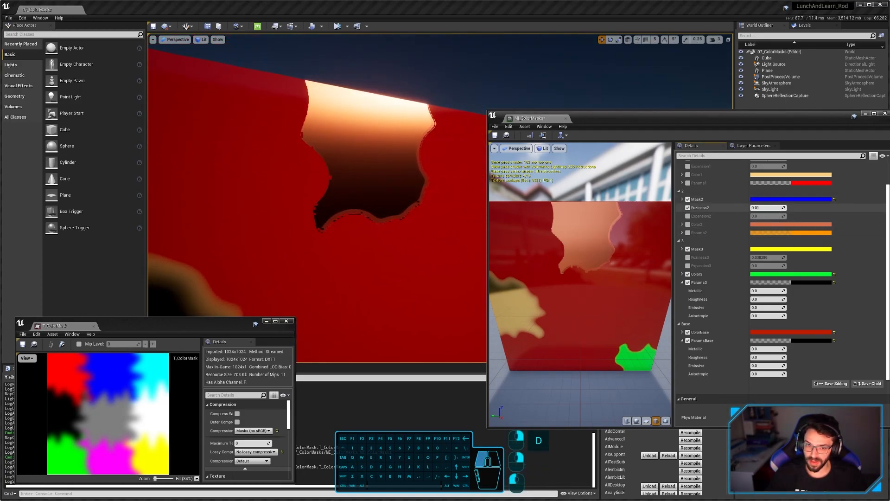
Step: Raise Fuzziness2 to 1.0 and view the blue-masked patch's edge on the cube
{"action": "left_click_drag", "start_coordinate": [763, 207], "coordinate": [784, 208]}
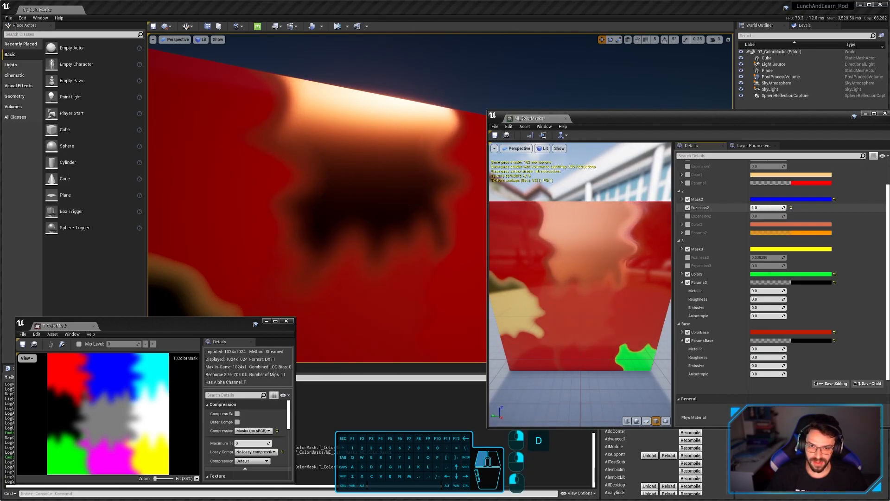
{"action": "right_click_drag", "start_coordinate": [440, 199], "coordinate": [441, 200]}
{"action": "key", "text": "s"}
{"action": "key", "text": "w"}
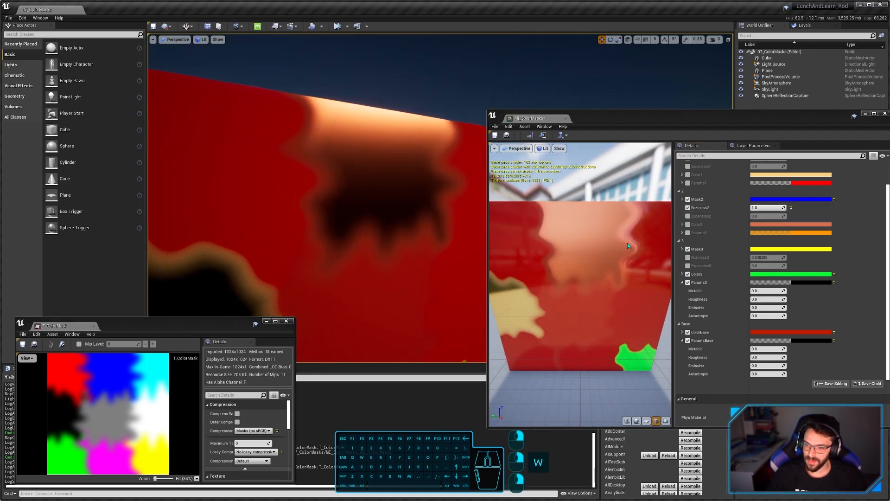
Step: Override Expansion2, try a value of about 0.7 on the cube, and reset it to its default
{"action": "left_click", "coordinate": [688, 216]}
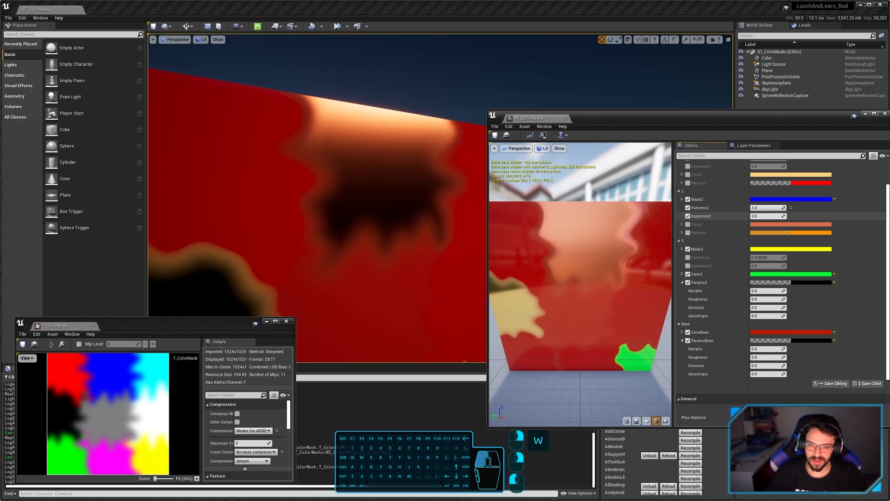
{"action": "mouse_move", "coordinate": [763, 216]}
{"action": "left_mouse_down"}
{"action": "mouse_move", "coordinate": [783, 216]}
{"action": "mouse_move", "coordinate": [775, 216]}
{"action": "left_mouse_up"}
{"action": "key", "text": "s"}
{"action": "right_click_drag", "start_coordinate": [441, 200], "coordinate": [438, 199]}
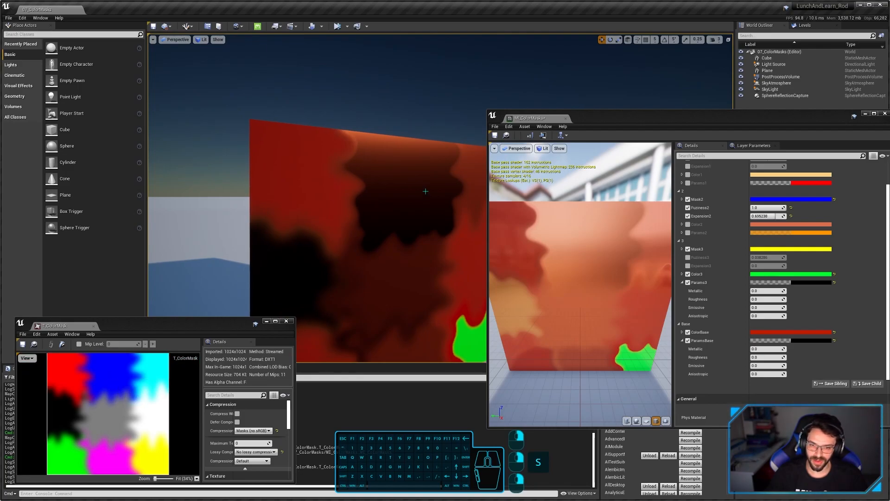
{"action": "left_click", "coordinate": [790, 216]}
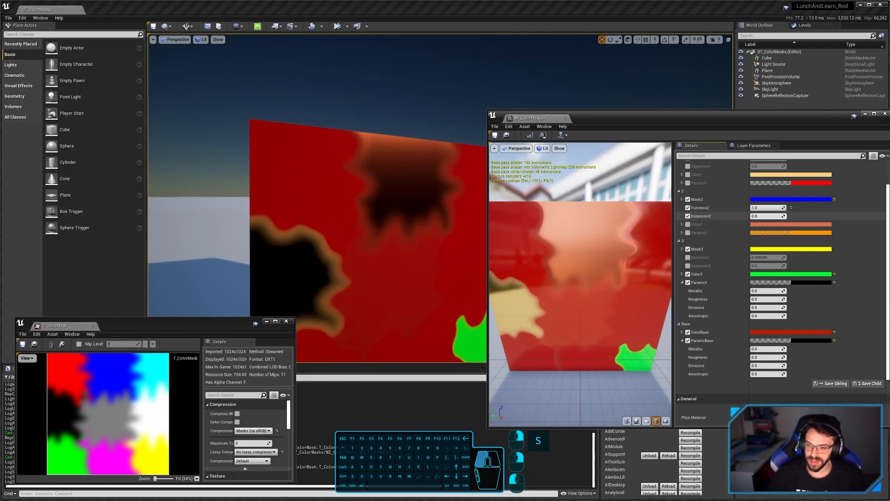
Step: Set Fuzziness2 to 0.01, try Expansion2 at about 0.85 on the cube, and return Expansion2 to 0.0
{"action": "mouse_move", "coordinate": [780, 208]}
{"action": "left_mouse_down"}
{"action": "mouse_move", "coordinate": [752, 208]}
{"action": "mouse_move", "coordinate": [783, 216]}
{"action": "left_mouse_up"}
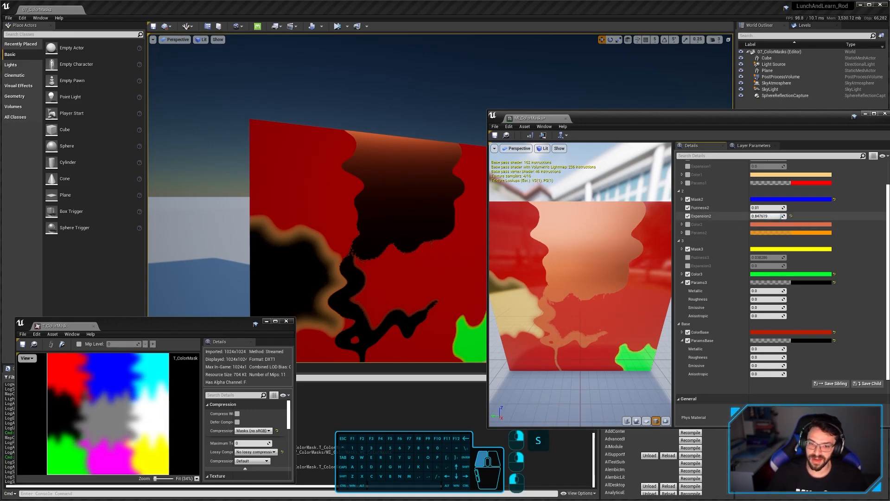
{"action": "left_click_drag", "start_coordinate": [782, 216], "coordinate": [731, 216]}
Step: Override Params1 in the first parameter group and set its Metallic value to 0
{"action": "scroll", "coordinate": [722, 190], "scroll_direction": "up", "scroll_amount": 3}
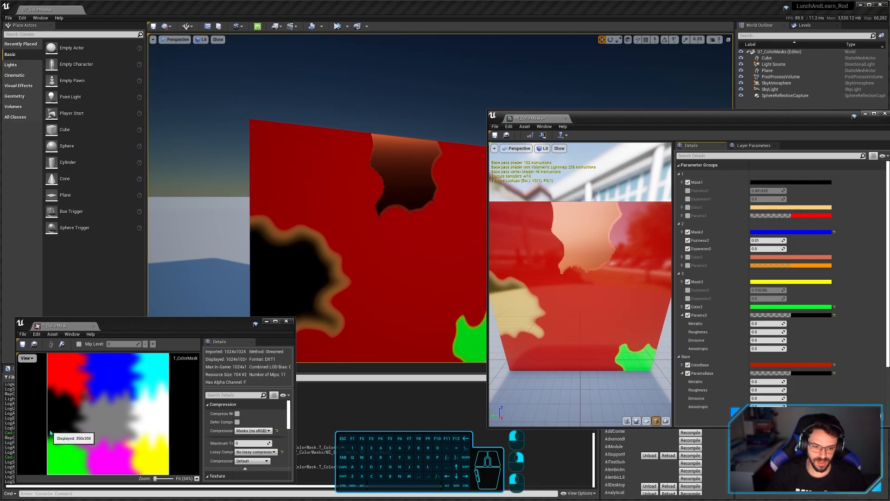
{"action": "left_click", "coordinate": [683, 217]}
{"action": "left_click", "coordinate": [683, 208]}
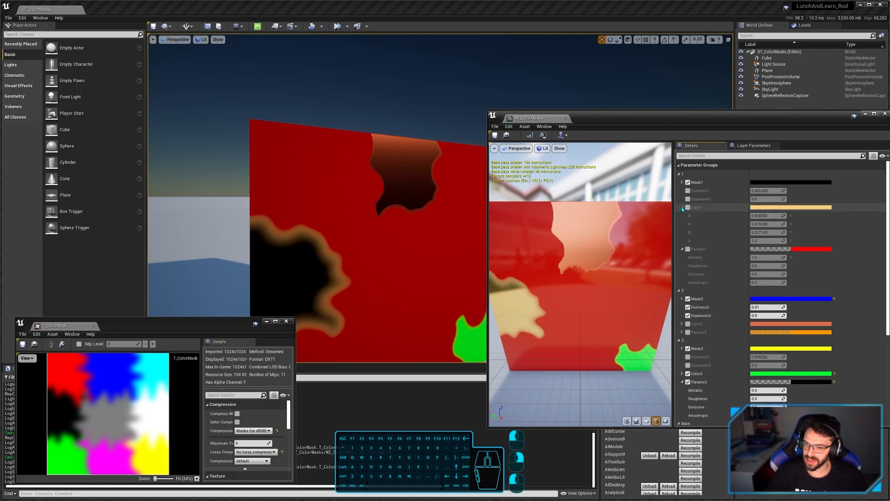
{"action": "left_click", "coordinate": [688, 249]}
{"action": "left_click", "coordinate": [769, 257]}
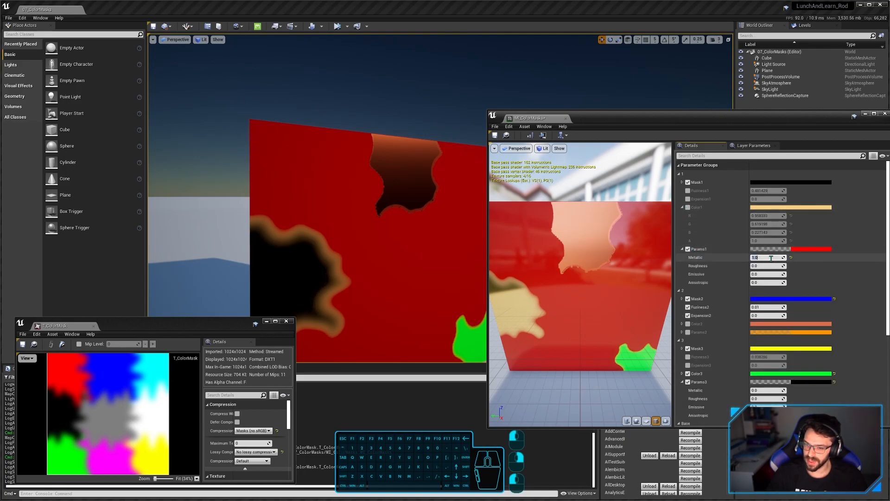
{"action": "type", "text": "0"}
{"action": "key", "text": "Return"}
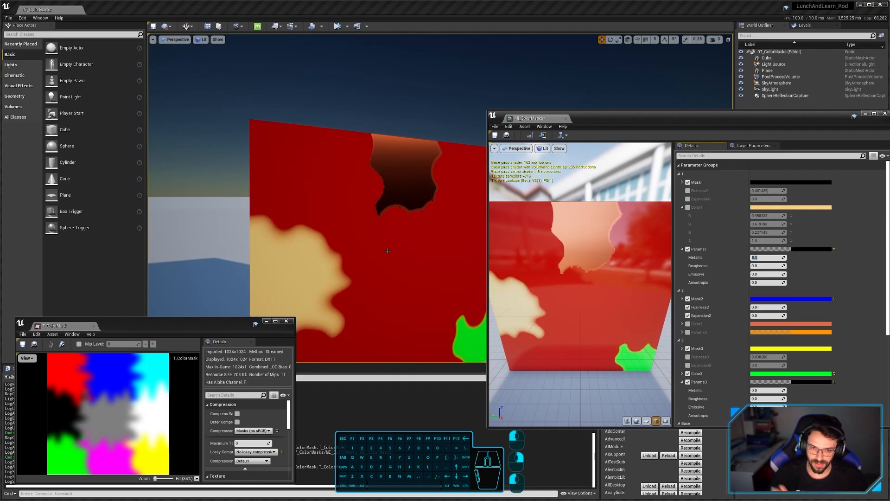
Step: View the whole cube from farther away and raise the Emissive value of Params1 to about 46.6
{"action": "key", "text": "s"}
{"action": "key", "text": "q"}
{"action": "right_click_drag", "start_coordinate": [389, 270], "coordinate": [386, 277]}
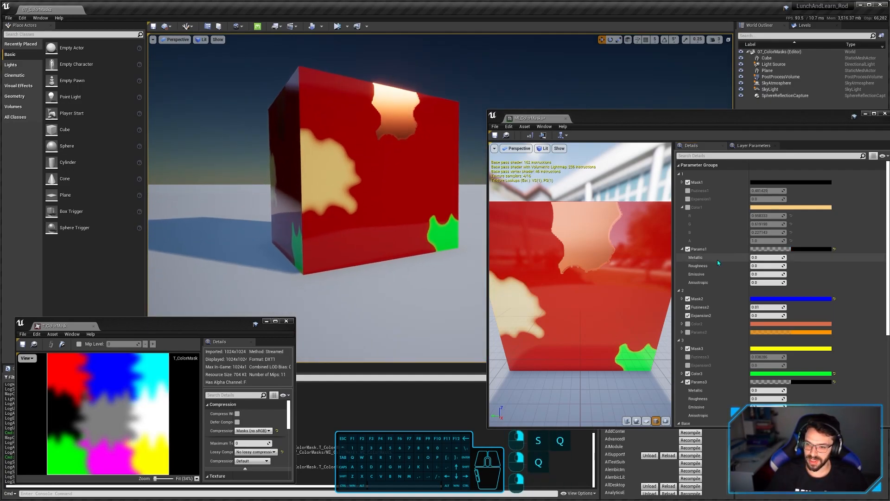
{"action": "left_click_drag", "start_coordinate": [765, 274], "coordinate": [816, 274]}
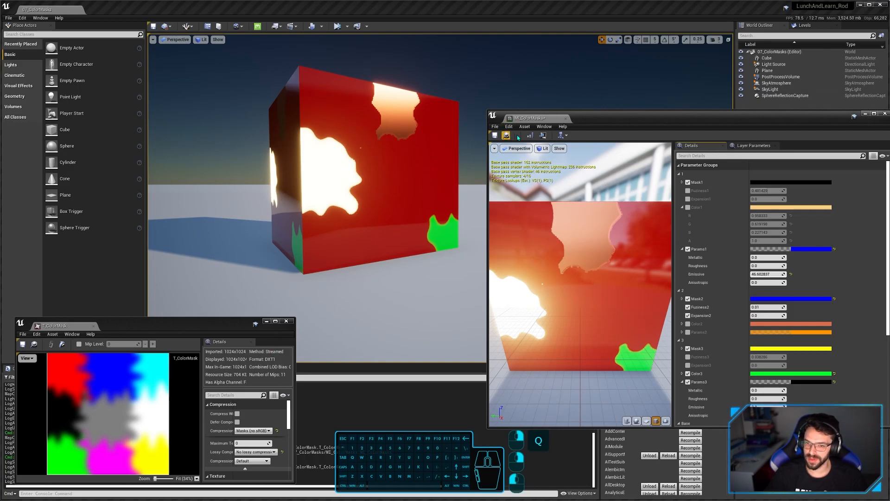
Step: Open the parent material M_ColorMasks, dock it in the main window, and close the material instance and T_ColorMask texture windows
{"action": "scroll", "coordinate": [794, 288], "scroll_direction": "down", "scroll_amount": 10}
{"action": "double_click", "coordinate": [763, 348]}
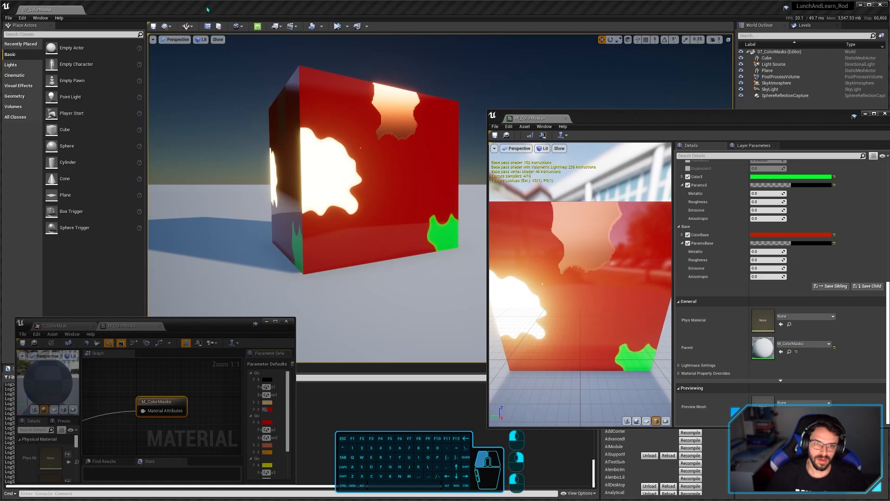
{"action": "left_click_drag", "start_coordinate": [208, 9], "coordinate": [206, 9]}
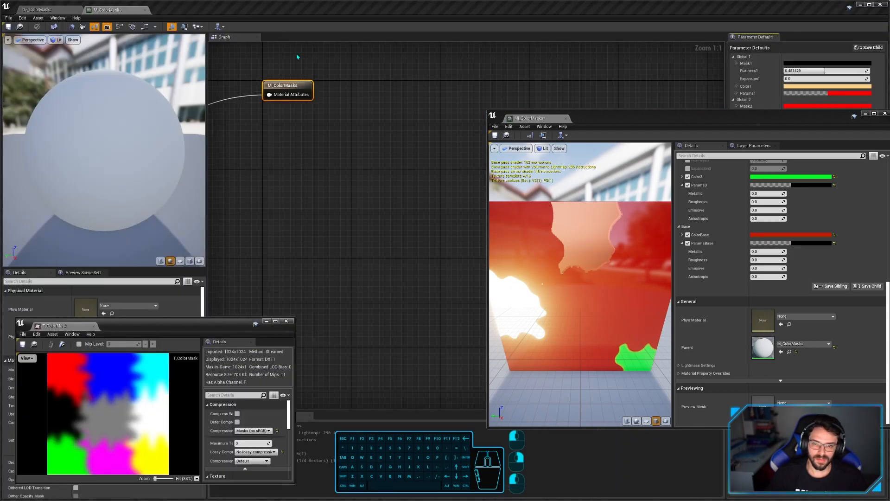
{"action": "middle_click", "coordinate": [536, 118]}
{"action": "left_click", "coordinate": [286, 321]}
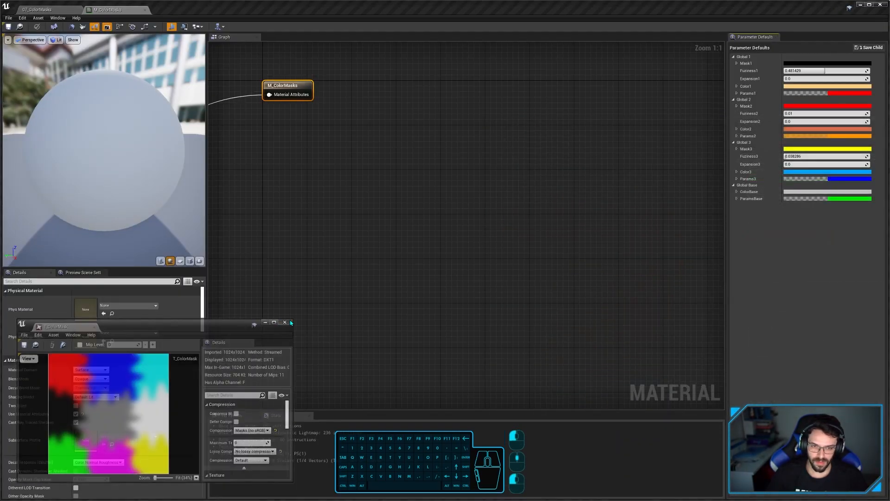
Step: Examine the M_ColorMasks graph, following the base and masked material layers through to the material output node
{"action": "scroll", "coordinate": [418, 237], "scroll_direction": "down", "scroll_amount": 8}
{"action": "right_click_drag", "start_coordinate": [420, 236], "coordinate": [562, 228]}
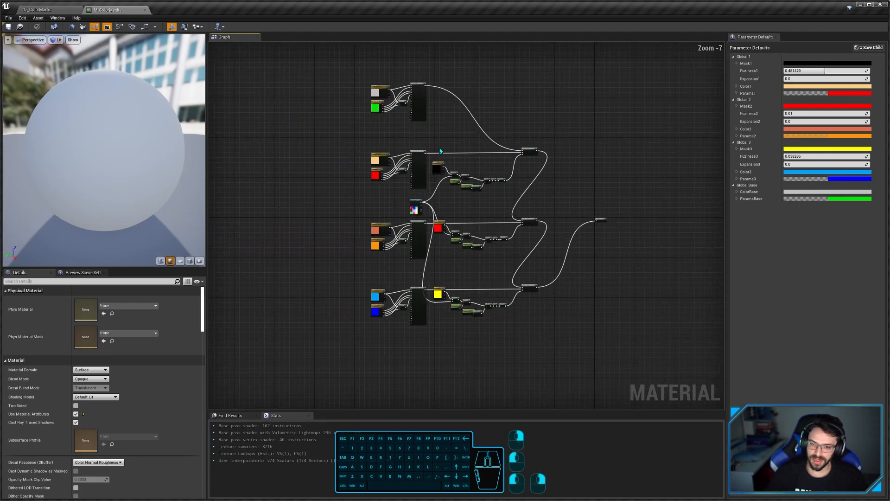
{"action": "scroll", "coordinate": [396, 133], "scroll_direction": "up", "scroll_amount": 7}
{"action": "right_click_drag", "start_coordinate": [396, 133], "coordinate": [430, 308]}
{"action": "right_click_drag", "start_coordinate": [441, 193], "coordinate": [436, 230]}
{"action": "left_click_drag", "start_coordinate": [274, 93], "coordinate": [584, 348]}
{"action": "right_click_drag", "start_coordinate": [585, 351], "coordinate": [333, 193]}
{"action": "right_click_drag", "start_coordinate": [716, 332], "coordinate": [446, 270]}
{"action": "left_click", "coordinate": [494, 223]}
{"action": "right_click_drag", "start_coordinate": [648, 327], "coordinate": [391, 177]}
{"action": "right_click_drag", "start_coordinate": [443, 260], "coordinate": [445, 190]}
{"action": "left_click", "coordinate": [564, 264]}
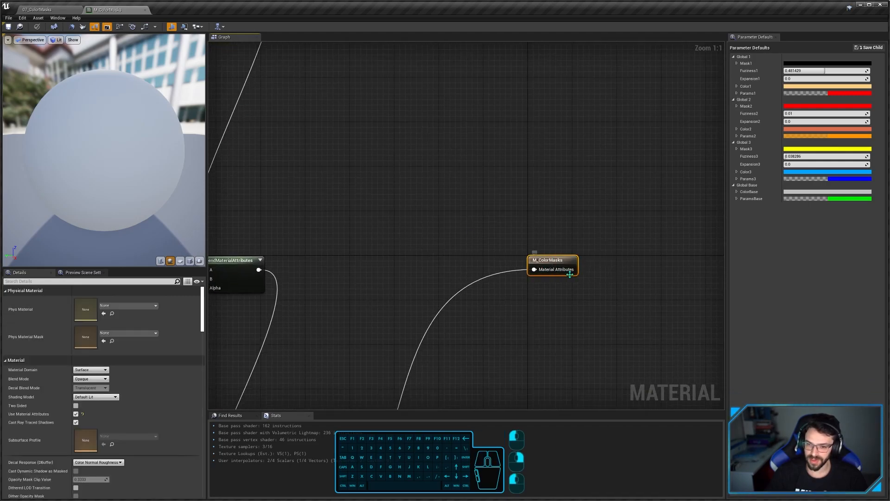
Step: Examine how the BlendMaterialAttributes nodes chain the masked layers together up to the final output
{"action": "scroll", "coordinate": [333, 279], "scroll_direction": "down", "scroll_amount": 5}
{"action": "scroll", "coordinate": [562, 260], "scroll_direction": "up", "scroll_amount": 5}
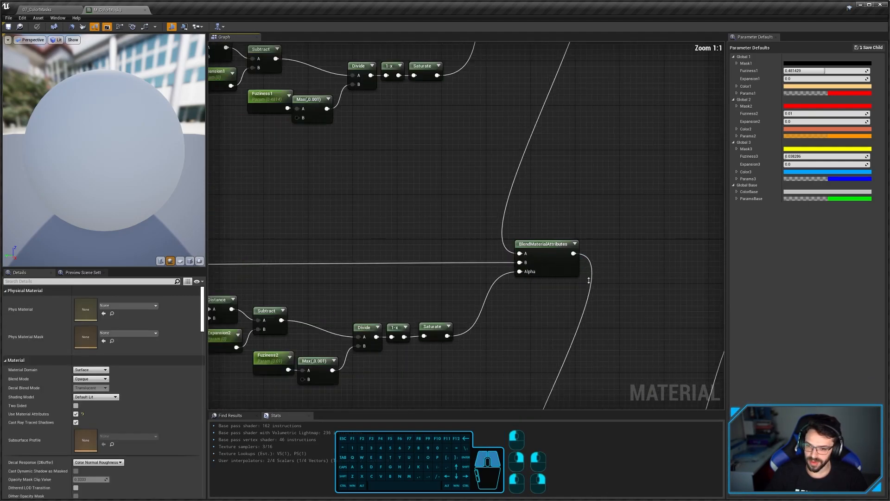
{"action": "left_click", "coordinate": [563, 261]}
{"action": "scroll", "coordinate": [562, 260], "scroll_direction": "down", "scroll_amount": 9}
{"action": "right_click_drag", "start_coordinate": [560, 339], "coordinate": [577, 274]}
{"action": "left_click", "coordinate": [577, 274]}
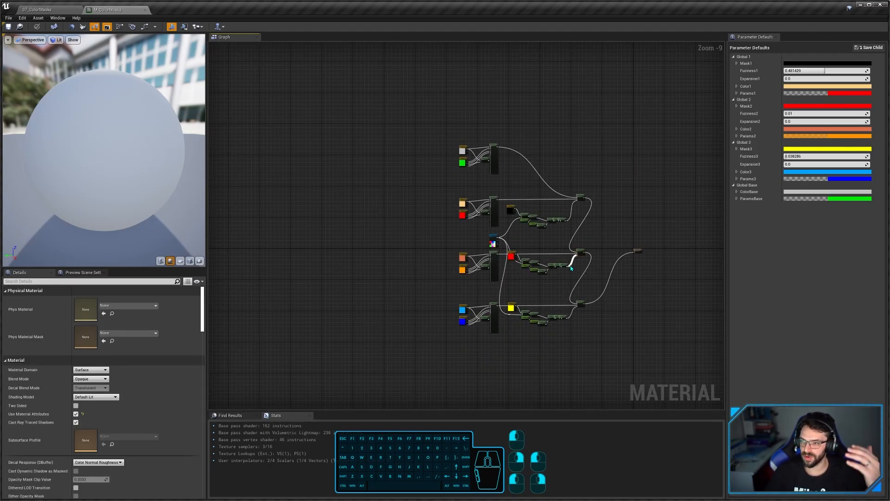
Step: Inspect the T_ColorMask Texture Sample that feeds the mask comparisons and check the cube in the level before returning to the graph
{"action": "scroll", "coordinate": [495, 317], "scroll_direction": "up", "scroll_amount": 5}
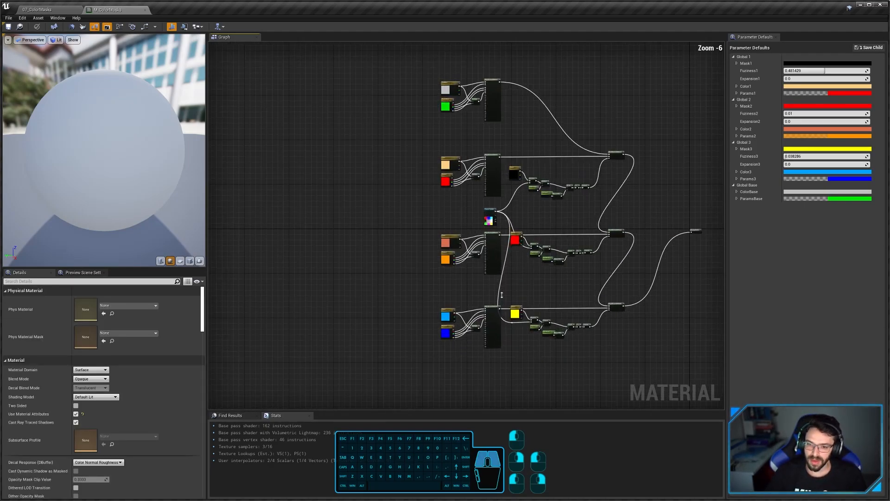
{"action": "scroll", "coordinate": [429, 228], "scroll_direction": "up", "scroll_amount": 4}
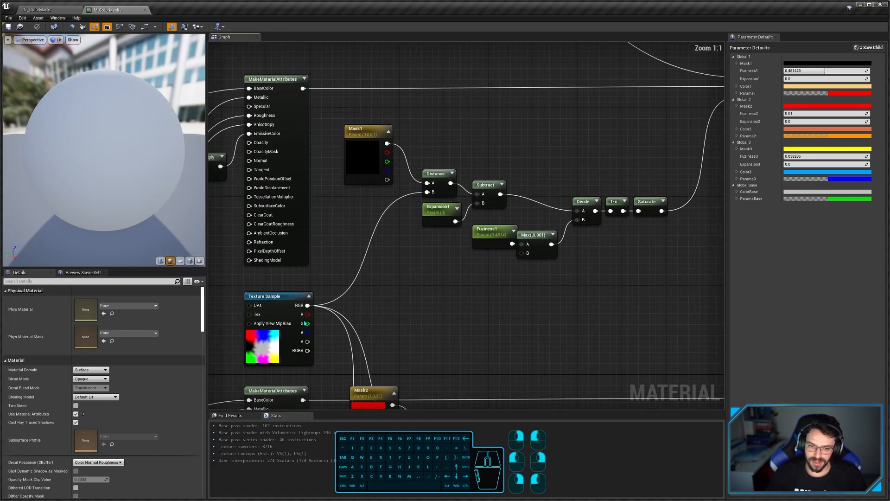
{"action": "left_click", "coordinate": [291, 306]}
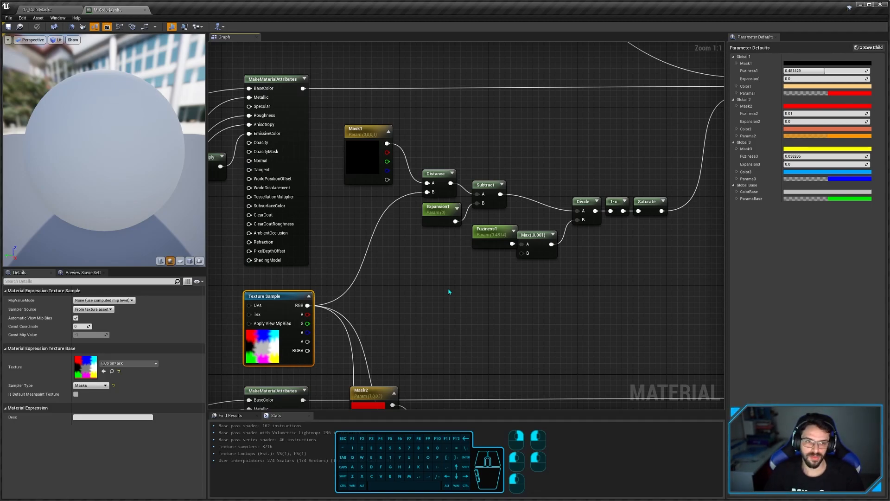
{"action": "left_click", "coordinate": [37, 10]}
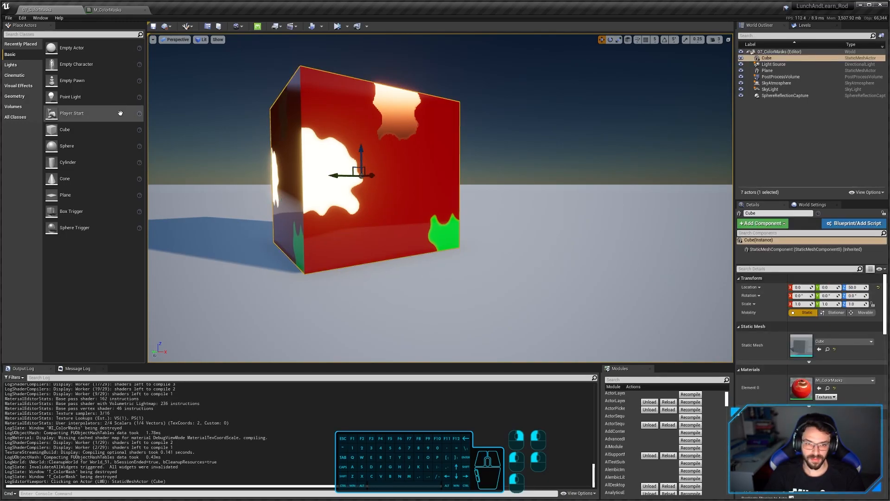
{"action": "left_click", "coordinate": [106, 10]}
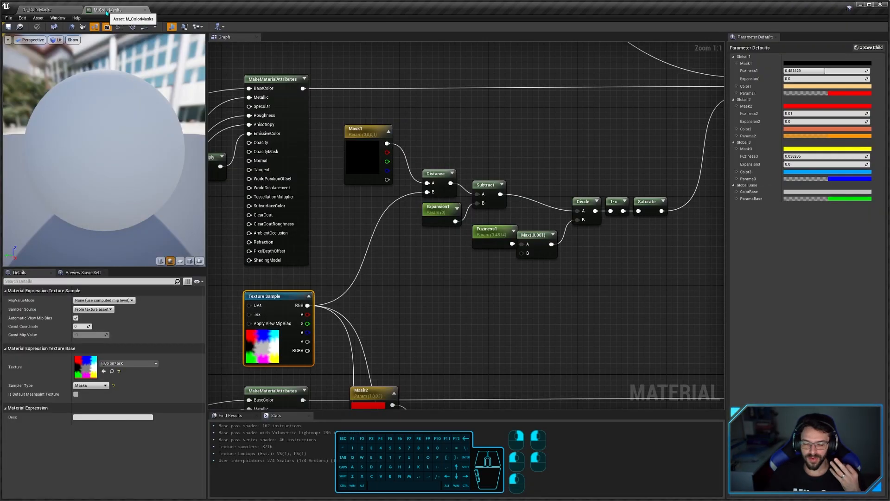
Step: Inspect the Mask1 color parameter and the Distance node that compares it with the texture sample
{"action": "right_click_drag", "start_coordinate": [410, 280], "coordinate": [409, 275]}
{"action": "left_click", "coordinate": [409, 275]}
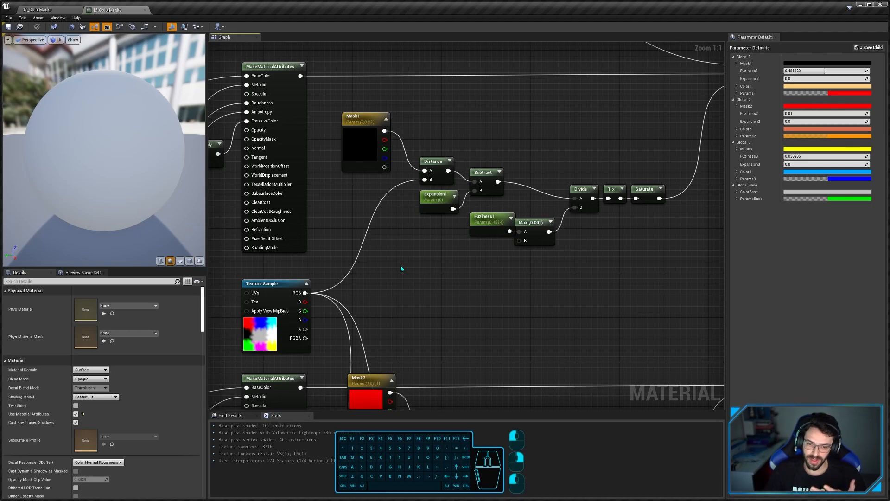
{"action": "right_click_drag", "start_coordinate": [402, 269], "coordinate": [413, 270]}
{"action": "left_click", "coordinate": [366, 151]}
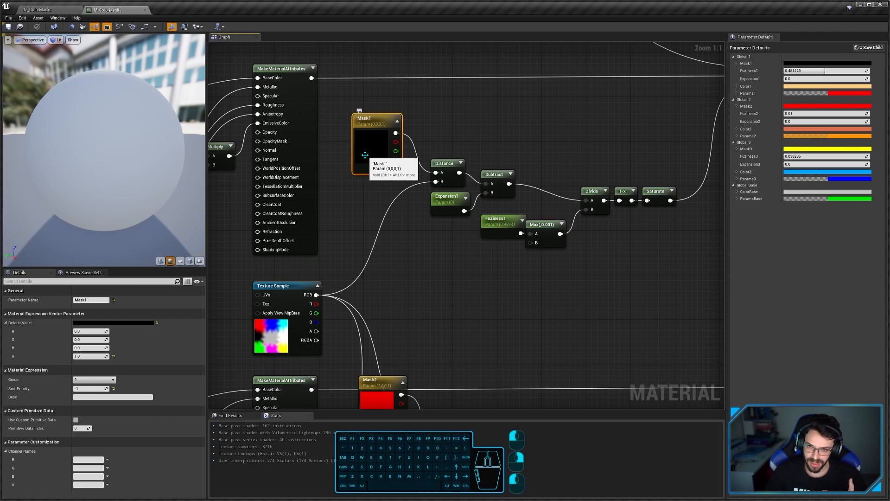
{"action": "left_click", "coordinate": [446, 166]}
Step: Switch the material preview mesh to a cube and preview the Distance node fed by Mask1 and the Texture Sample
{"action": "left_click", "coordinate": [191, 263]}
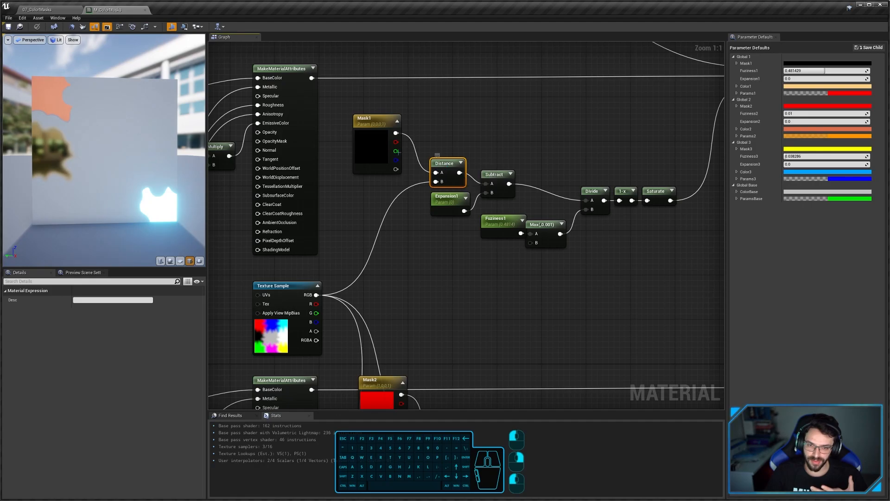
{"action": "left_click", "coordinate": [384, 150]}
{"action": "left_click", "coordinate": [286, 329]}
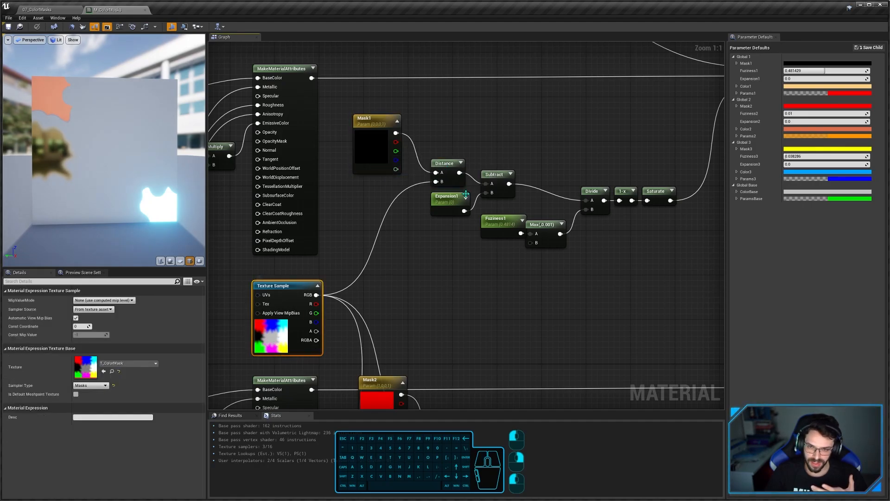
{"action": "left_click", "coordinate": [449, 178]}
{"action": "key", "text": "shift+p"}
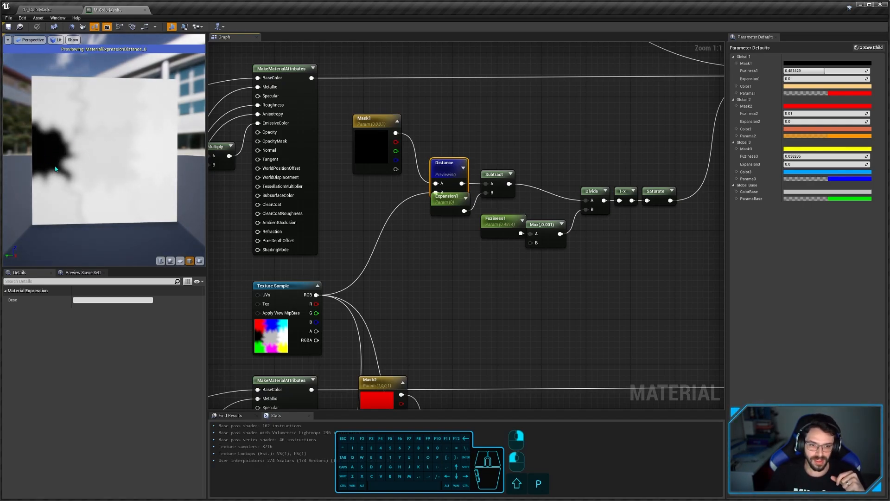
Step: Set the preview viewport to unlit shading and view the Distance result on the cube up close
{"action": "scroll", "coordinate": [101, 136], "scroll_direction": "up", "scroll_amount": 3}
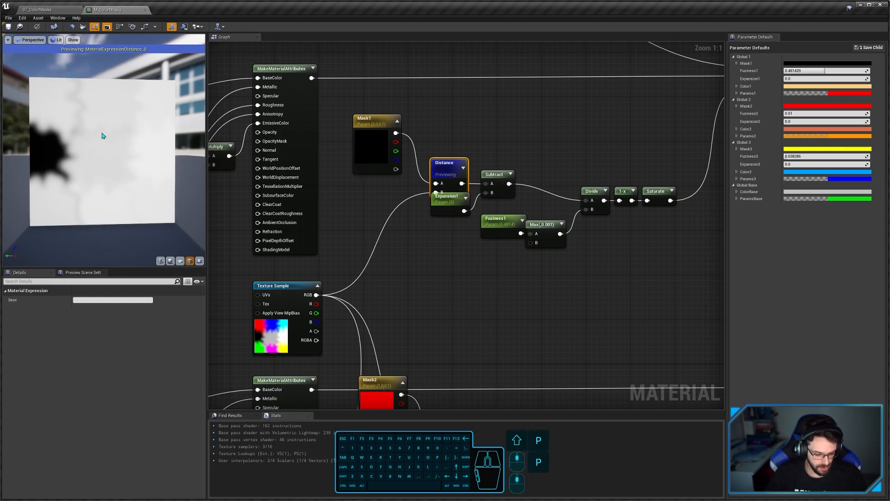
{"action": "key", "text": "alt+3"}
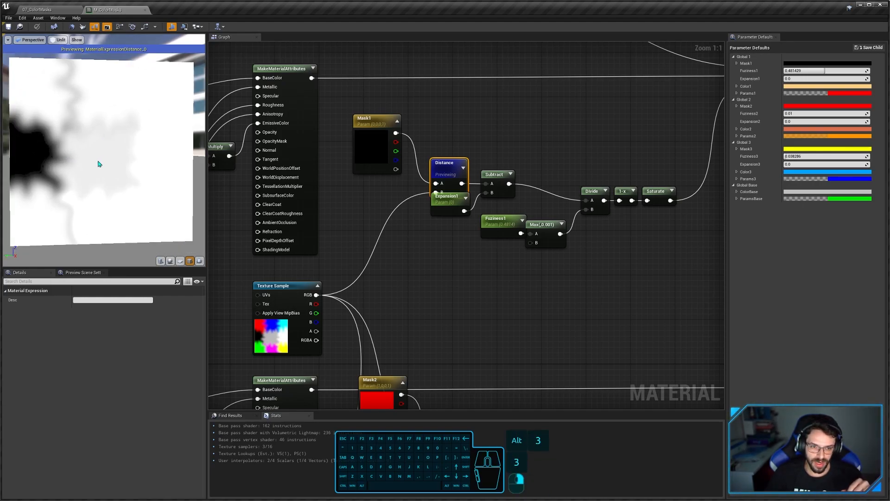
{"action": "mouse_move", "coordinate": [97, 162]}
{"action": "left_mouse_down"}
{"action": "mouse_move", "coordinate": [125, 170]}
{"action": "mouse_move", "coordinate": [97, 163]}
{"action": "left_mouse_up"}
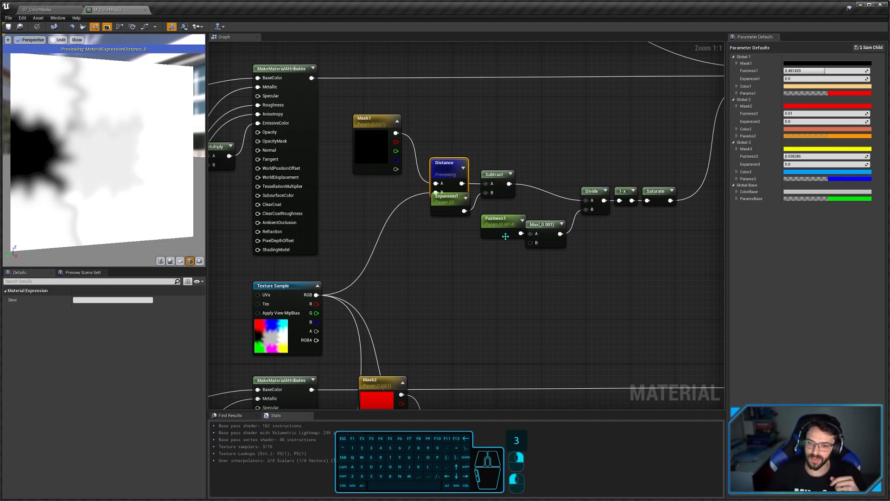
Step: Inspect the Expansion1 parameter and preview the Subtract node that removes it from the Distance result
{"action": "left_click", "coordinate": [494, 185]}
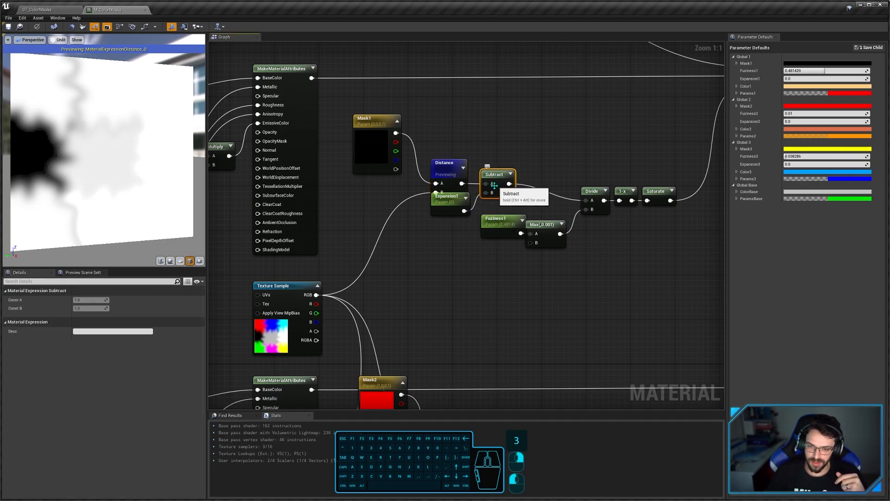
{"action": "left_click", "coordinate": [448, 207]}
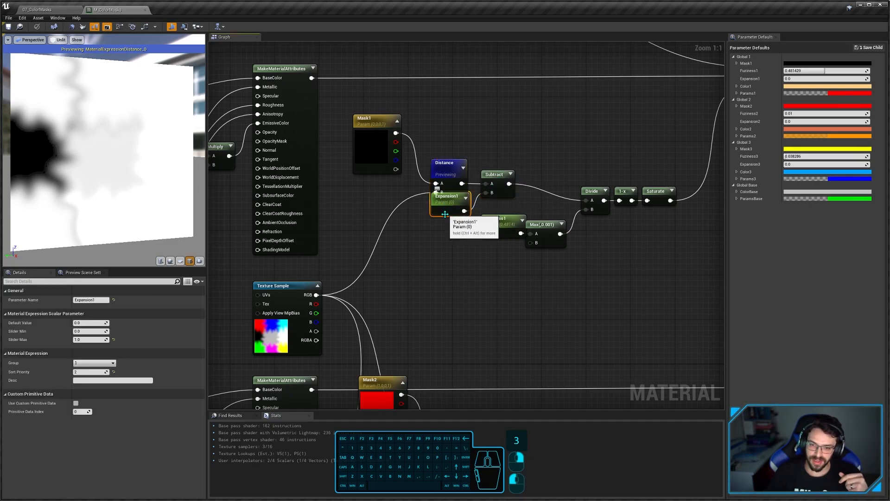
{"action": "left_click", "coordinate": [496, 189]}
{"action": "key", "text": "shift+p"}
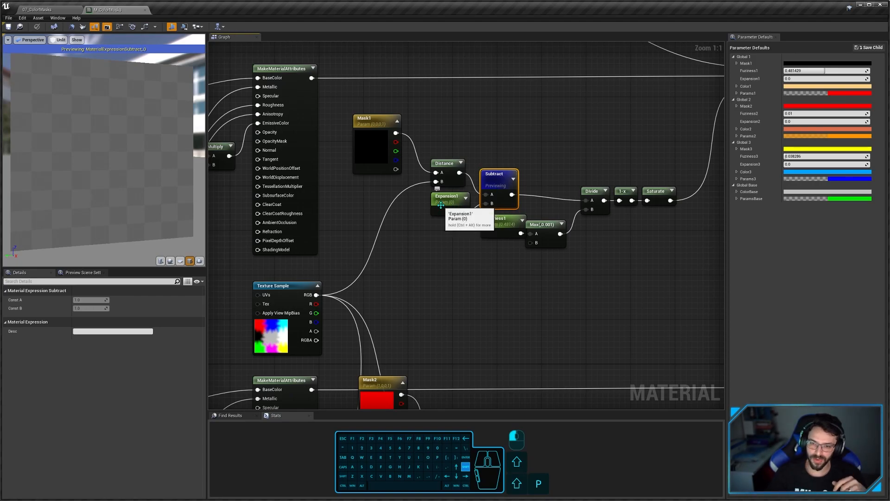
Step: Set the default value of the Expansion1 parameter to 0.1
{"action": "left_click", "coordinate": [441, 205]}
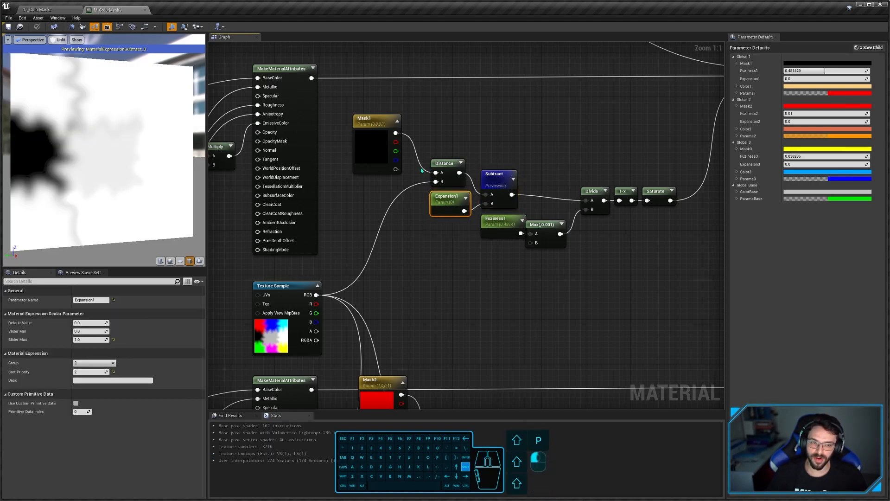
{"action": "left_click", "coordinate": [90, 322]}
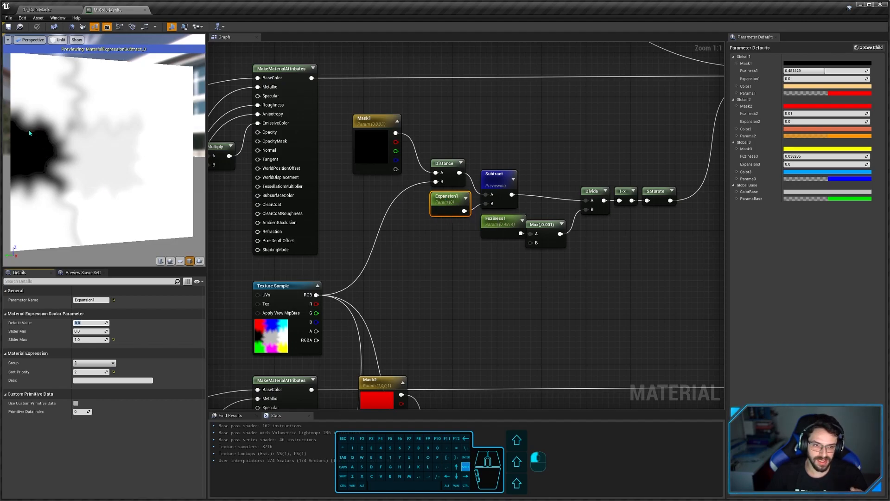
{"action": "left_click", "coordinate": [119, 323]}
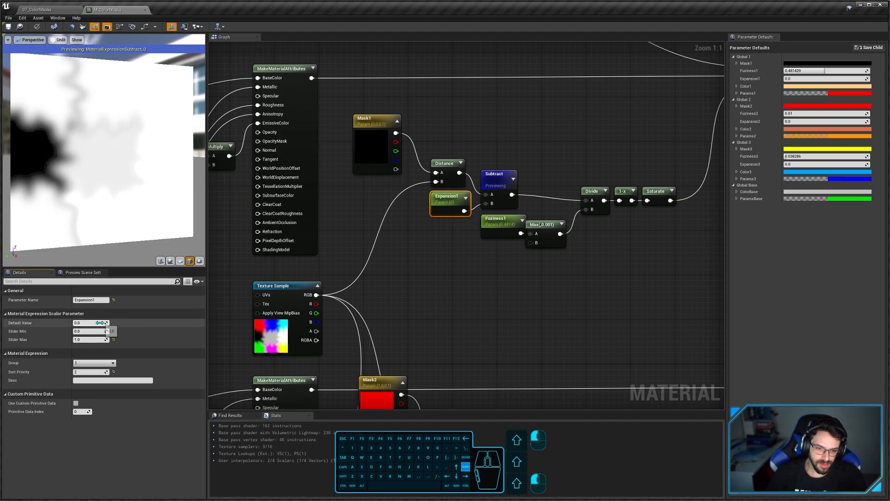
{"action": "left_click_drag", "start_coordinate": [100, 323], "coordinate": [111, 324]}
{"action": "left_click", "coordinate": [114, 324]}
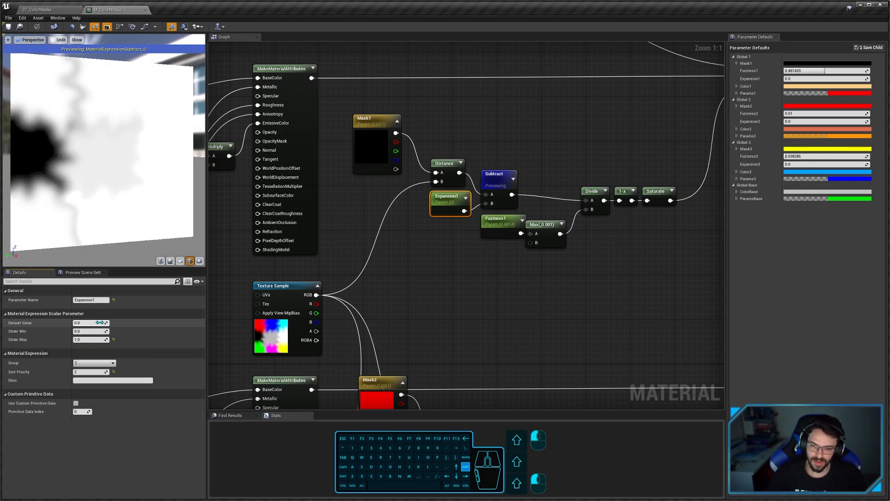
{"action": "type", "text": "0.1"}
{"action": "key", "text": "Return"}
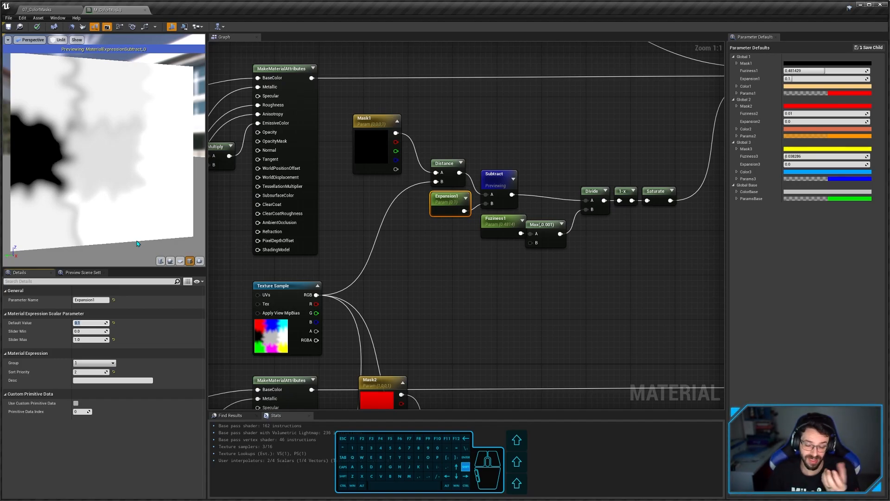
Step: Nudge the Fuziness1 node slightly away from its Max node and stop previewing the Subtract node
{"action": "left_click", "coordinate": [436, 201]}
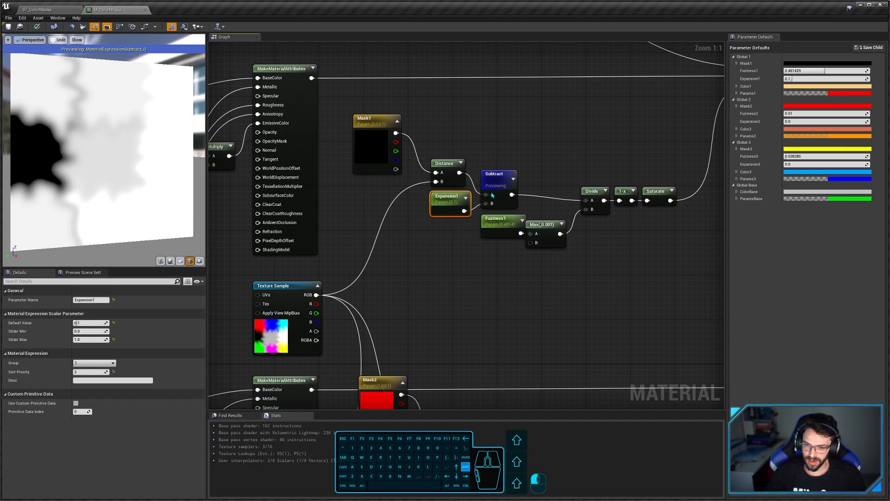
{"action": "right_click_drag", "start_coordinate": [546, 212], "coordinate": [539, 225]}
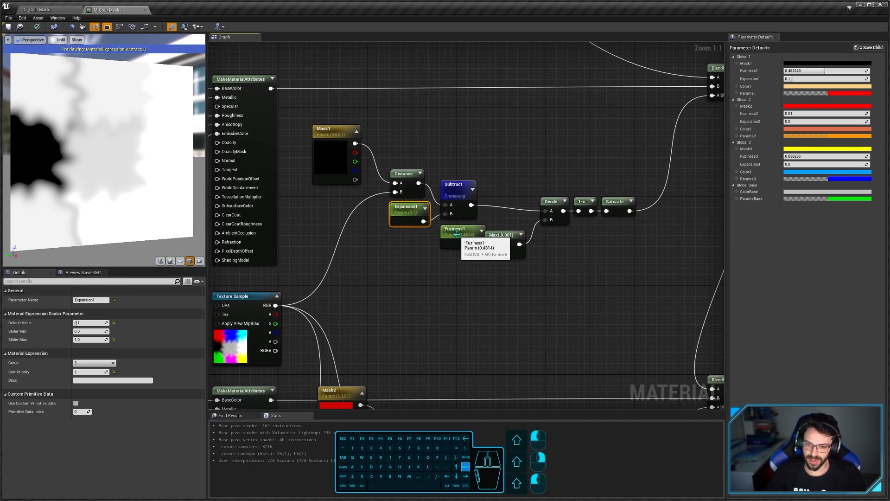
{"action": "left_click_drag", "start_coordinate": [457, 230], "coordinate": [450, 229]}
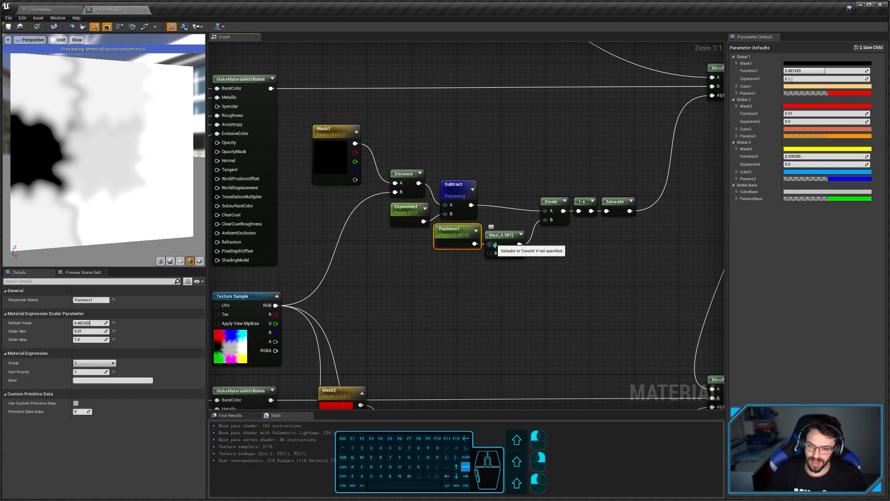
{"action": "left_click", "coordinate": [454, 191]}
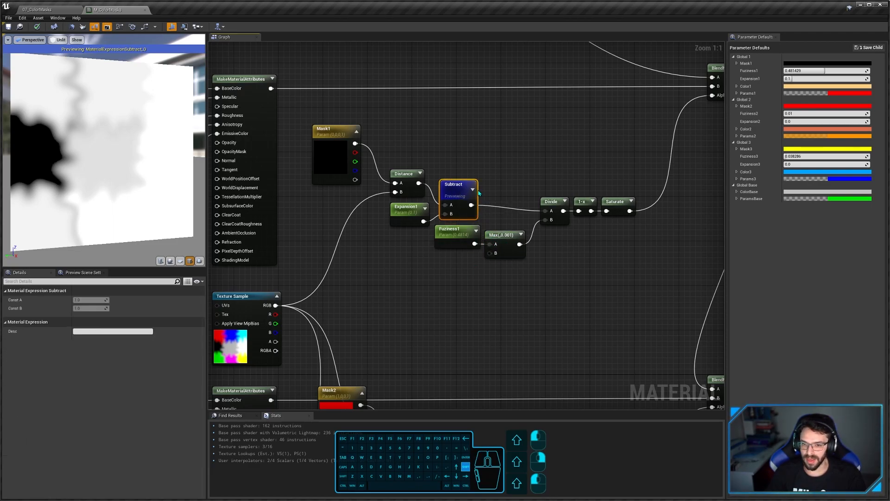
{"action": "key", "text": "shift+p"}
Step: Inspect the Expansion1 and Fuziness1 parameters and preview the Divide node that follows the Subtract node
{"action": "left_click", "coordinate": [406, 211]}
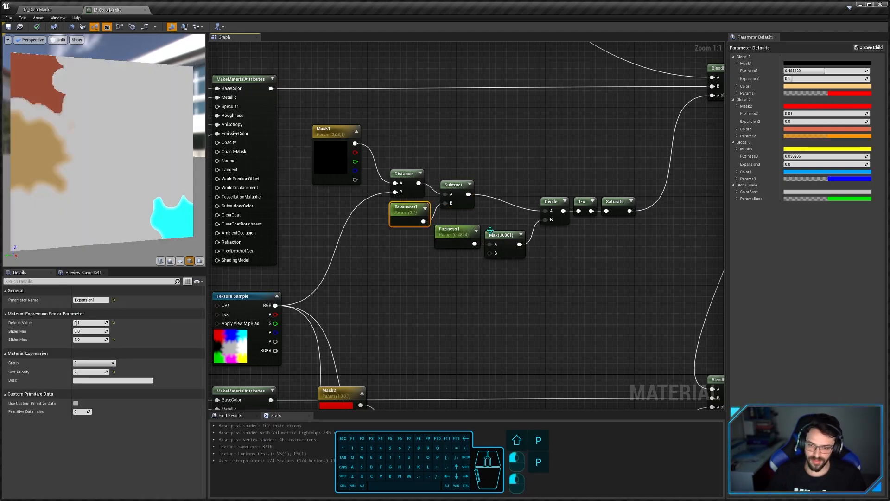
{"action": "left_click", "coordinate": [553, 206]}
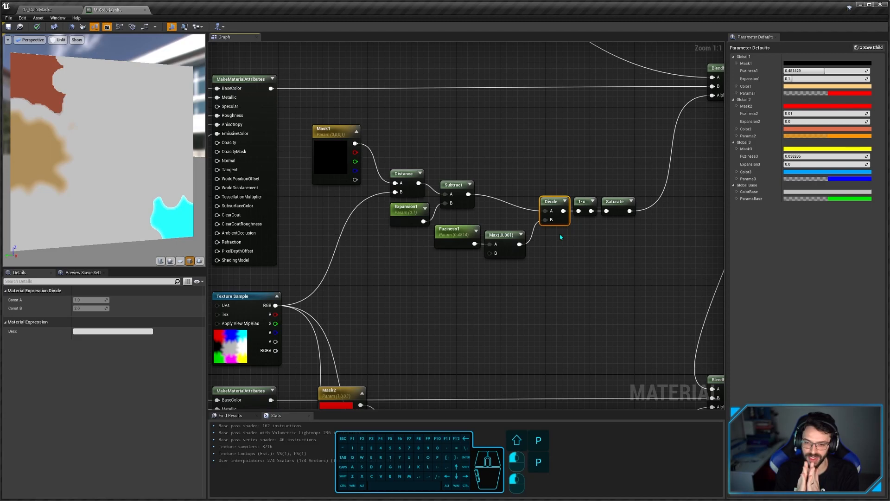
{"action": "left_click", "coordinate": [453, 239]}
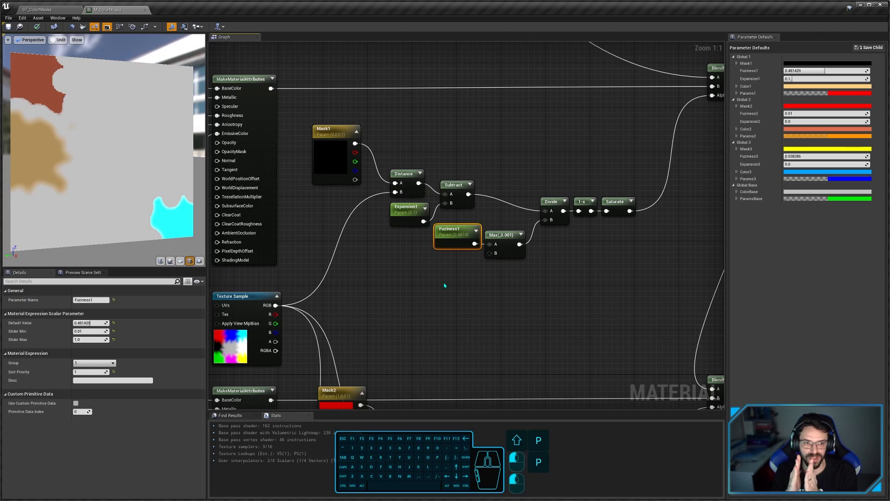
{"action": "left_click", "coordinate": [553, 220]}
{"action": "key", "text": "p"}
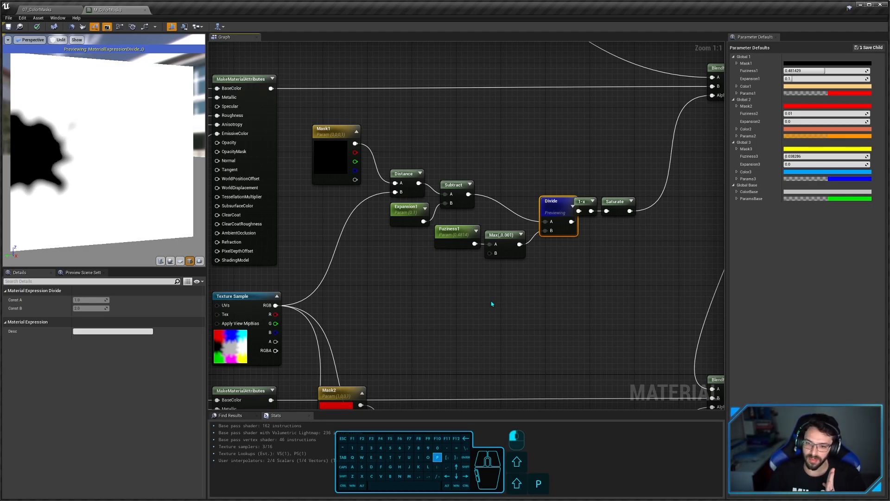
Step: Inspect the Max node fed by Fuziness1 and set the Fuziness1 default value to 0
{"action": "left_click", "coordinate": [457, 239]}
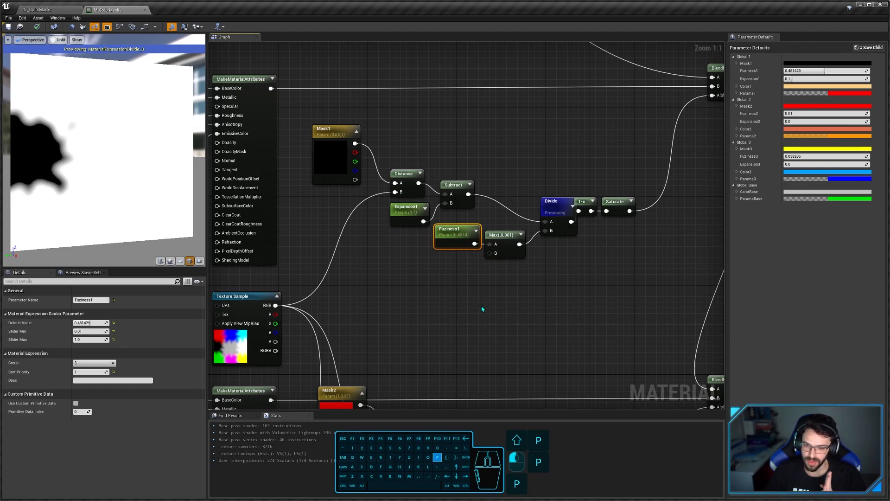
{"action": "left_click", "coordinate": [507, 254]}
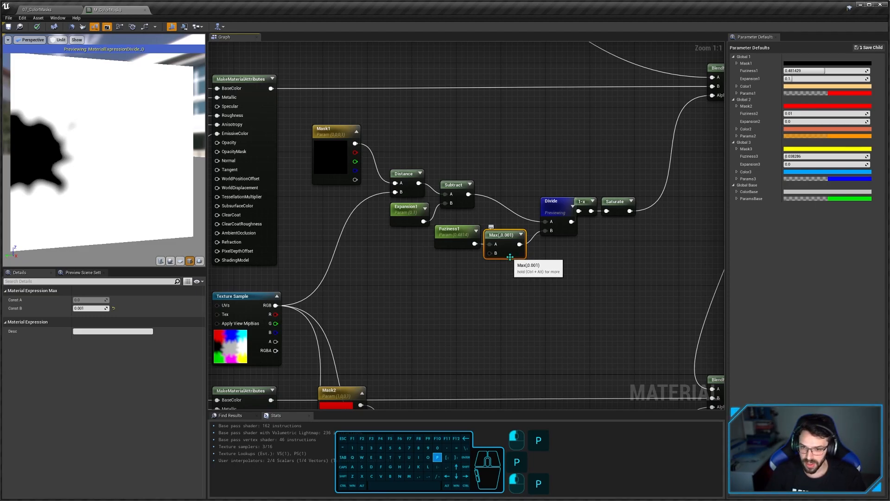
{"action": "left_click", "coordinate": [454, 240]}
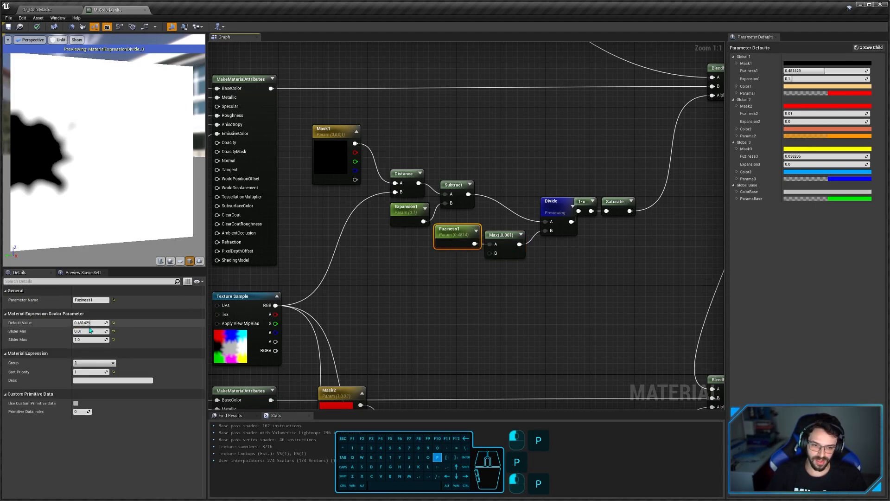
{"action": "left_click_drag", "start_coordinate": [88, 323], "coordinate": [73, 323]}
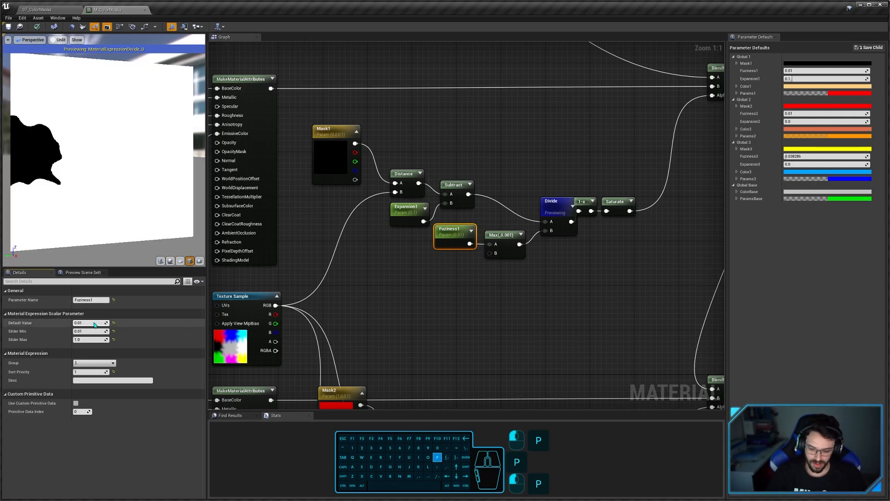
{"action": "left_click", "coordinate": [88, 323]}
{"action": "type", "text": "0"}
{"action": "key", "text": "Return"}
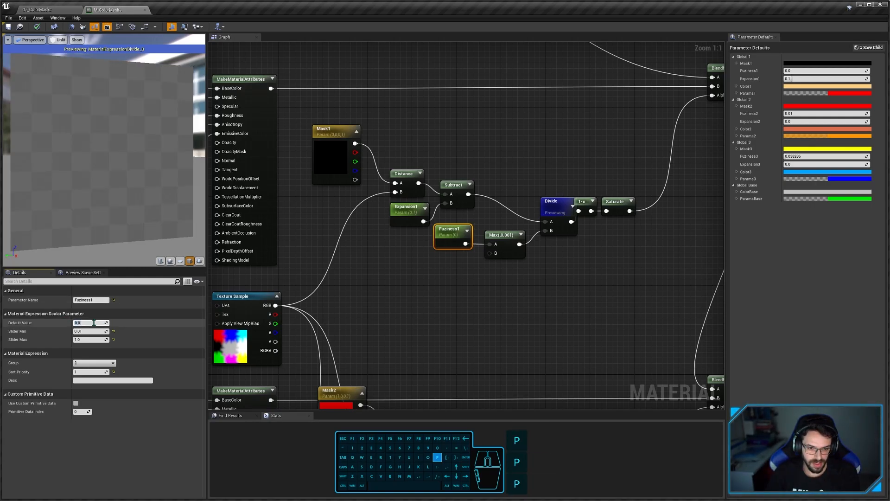
Step: Inspect the Max node feeding the Divide node and examine the edge of the previewed mask up close on the cube
{"action": "left_click", "coordinate": [505, 245]}
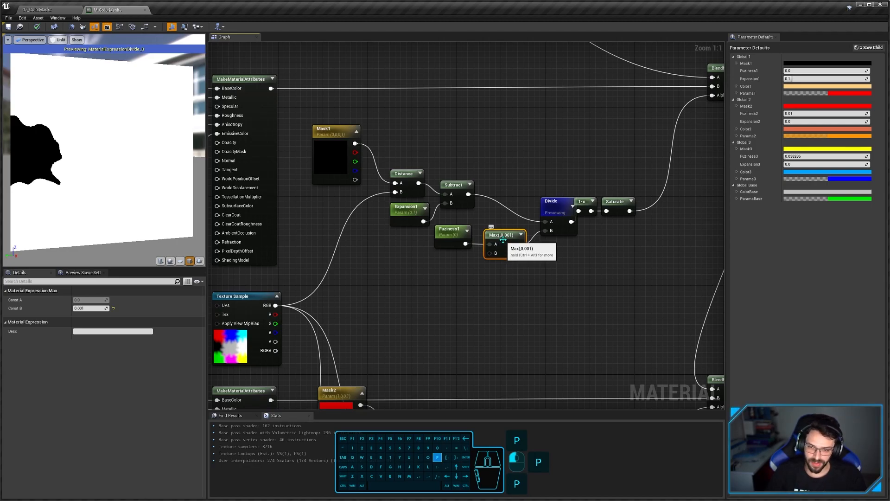
{"action": "left_click", "coordinate": [499, 244]}
{"action": "right_click_drag", "start_coordinate": [499, 244], "coordinate": [458, 247]}
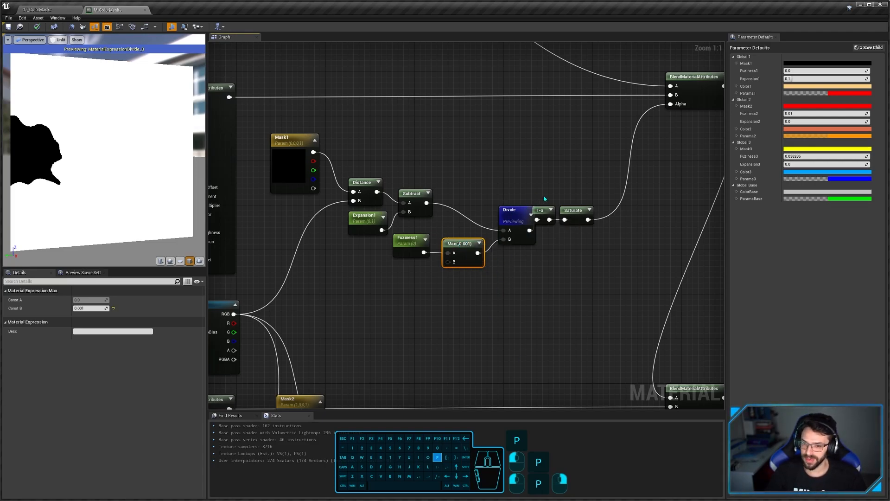
{"action": "left_click", "coordinate": [512, 211]}
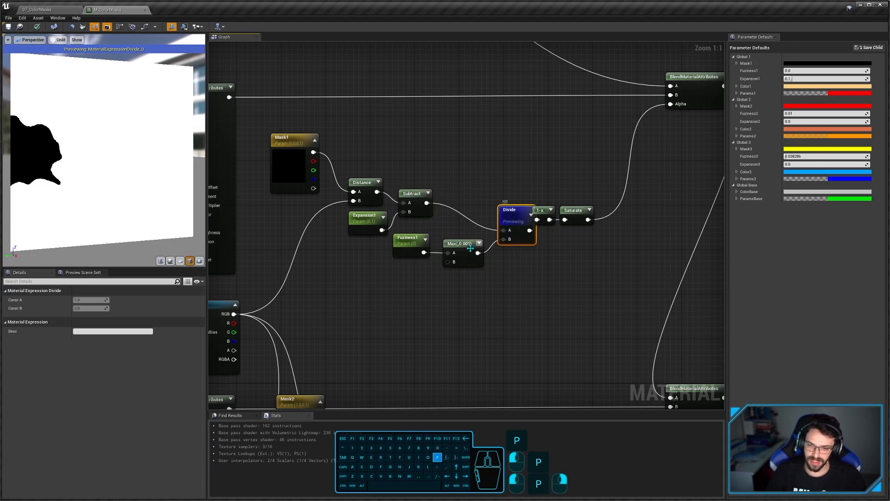
{"action": "right_click_drag", "start_coordinate": [417, 297], "coordinate": [454, 304]}
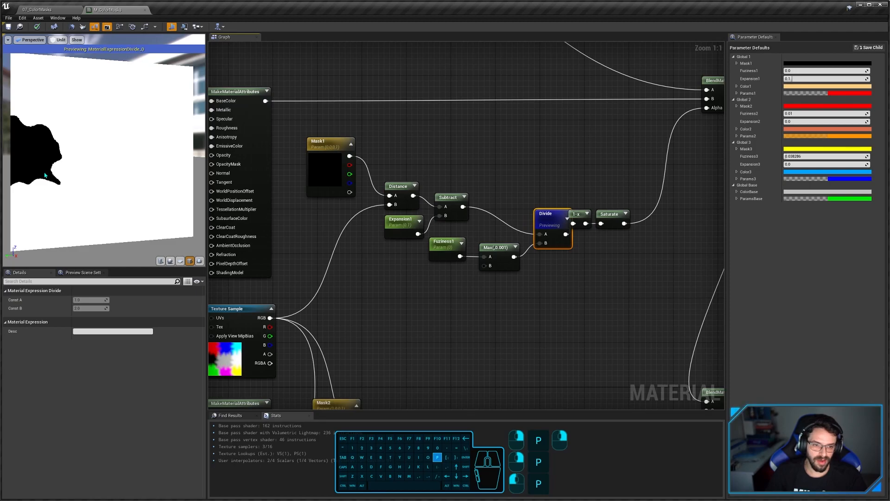
{"action": "mouse_move", "coordinate": [52, 173]}
{"action": "right_mouse_down"}
{"action": "mouse_move", "coordinate": [52, 204]}
{"action": "mouse_move", "coordinate": [52, 190]}
{"action": "right_mouse_up"}
{"action": "middle_click_drag", "start_coordinate": [51, 172], "coordinate": [140, 173]}
{"action": "mouse_move", "coordinate": [52, 173]}
{"action": "right_mouse_down"}
{"action": "mouse_move", "coordinate": [51, 221]}
{"action": "mouse_move", "coordinate": [51, 177]}
{"action": "right_mouse_up"}
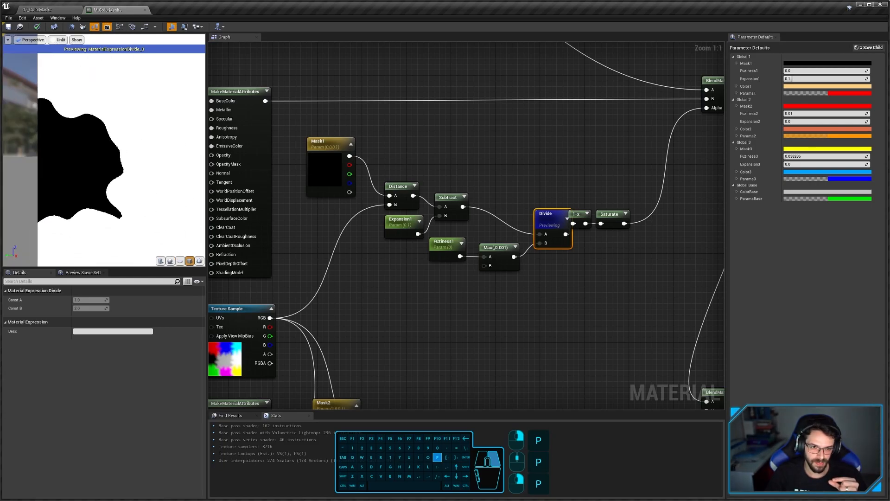
Step: Set the Fuziness1 default value to 1.0 and view the whole Divide mask on the cube
{"action": "right_click_drag", "start_coordinate": [626, 248], "coordinate": [533, 254]}
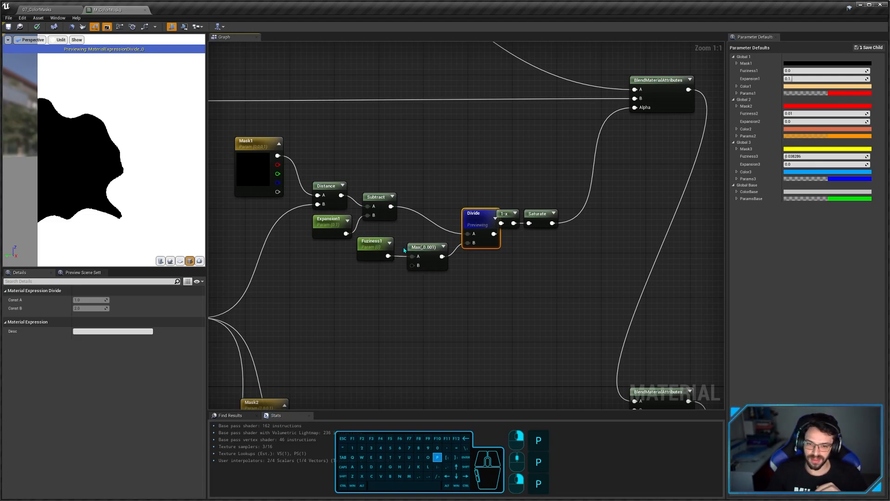
{"action": "left_click", "coordinate": [378, 248]}
{"action": "left_click_drag", "start_coordinate": [84, 323], "coordinate": [231, 315]}
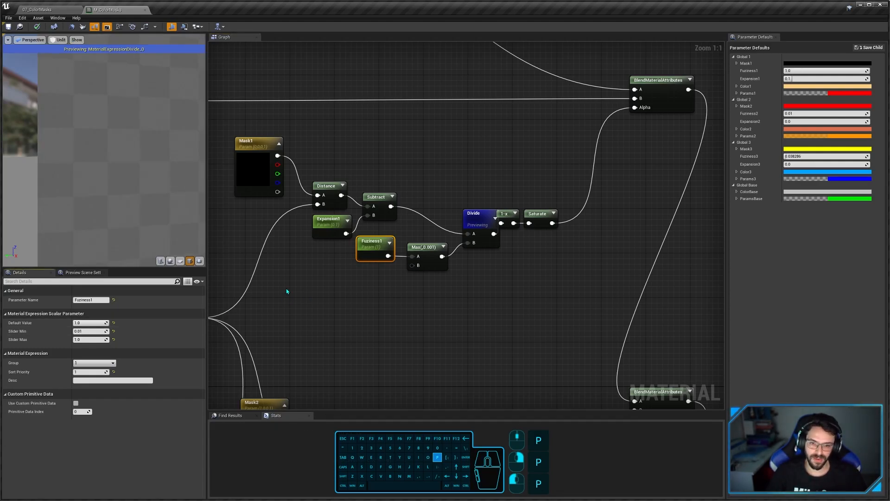
{"action": "right_click_drag", "start_coordinate": [122, 195], "coordinate": [121, 227]}
{"action": "left_click_drag", "start_coordinate": [124, 147], "coordinate": [137, 147]}
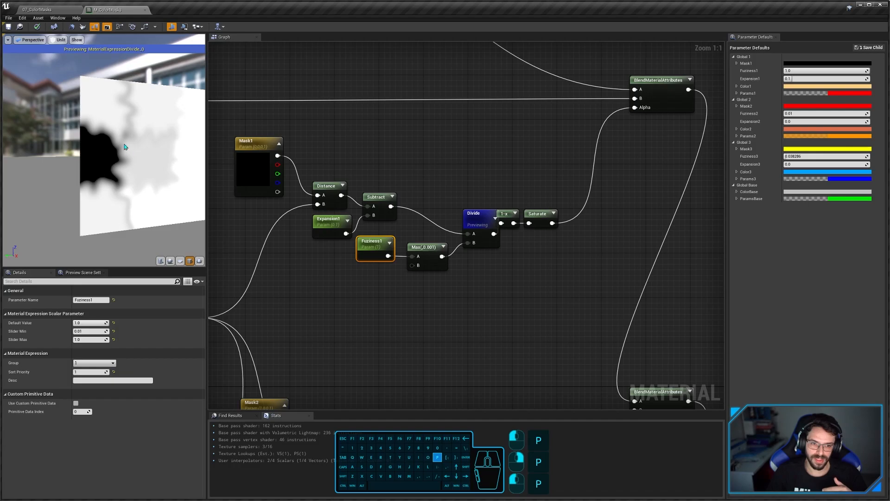
Step: Preview the 1-x node that inverts the Divide result and view it on the cube
{"action": "left_click", "coordinate": [506, 218]}
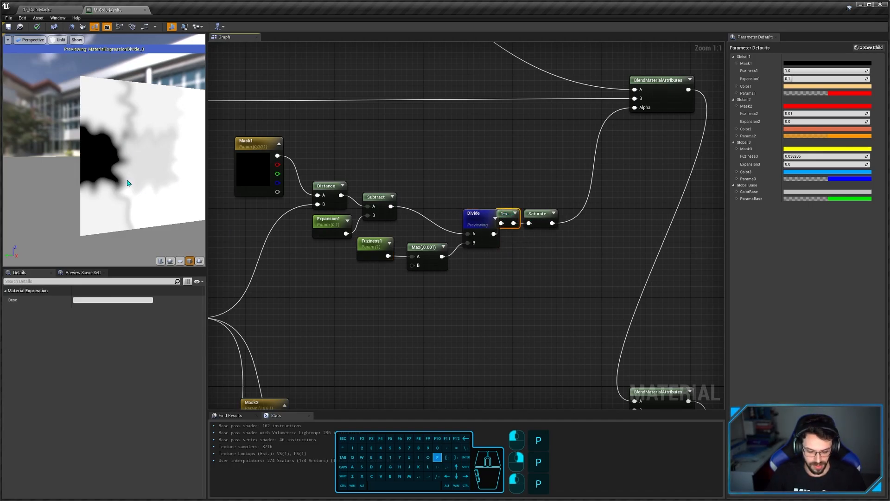
{"action": "key", "text": "space"}
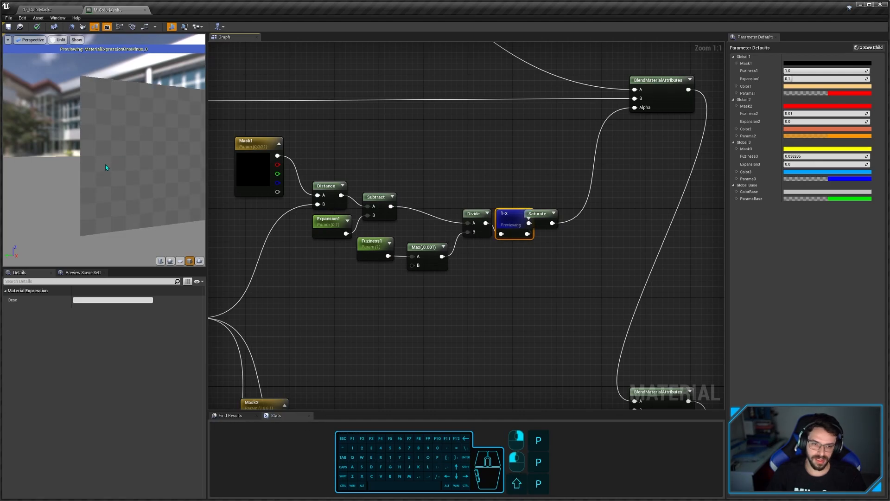
{"action": "left_click_drag", "start_coordinate": [144, 190], "coordinate": [190, 205]}
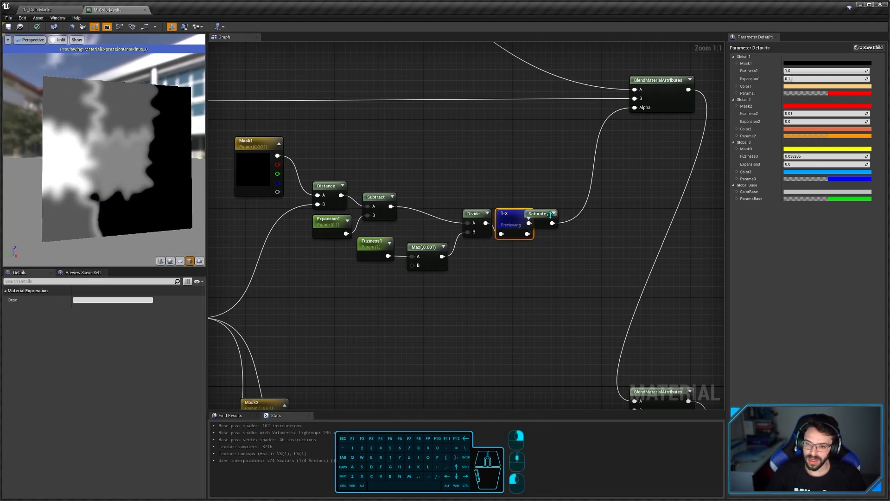
Step: Move the Saturate node clear of the 1-x node and set the Fuziness1 default value to 0.292887
{"action": "left_click_drag", "start_coordinate": [544, 214], "coordinate": [554, 214]}
{"action": "left_click", "coordinate": [379, 243]}
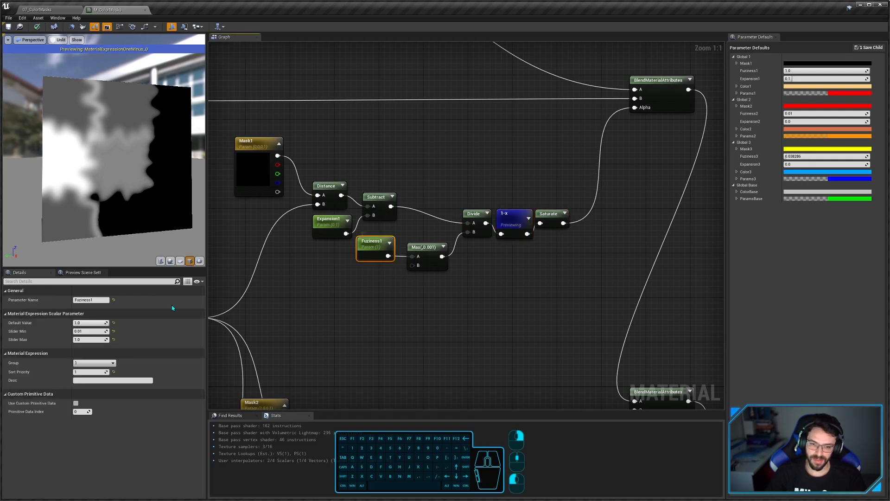
{"action": "left_click_drag", "start_coordinate": [86, 323], "coordinate": [84, 323]}
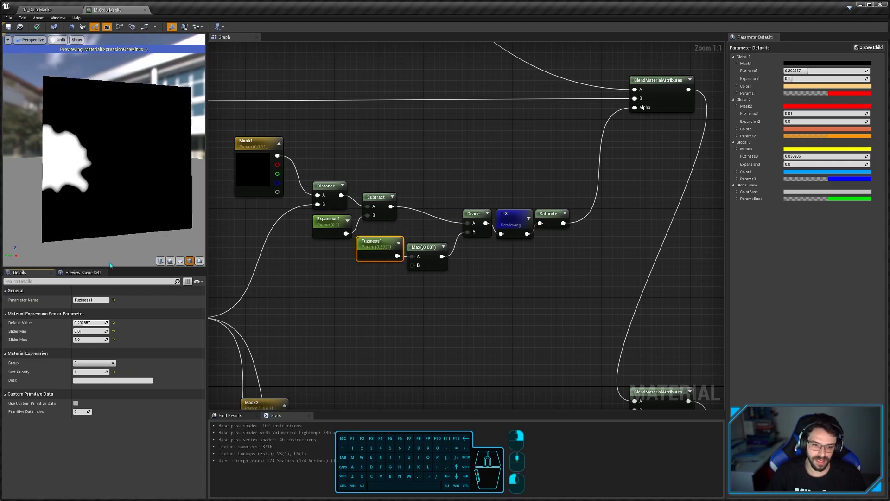
Step: Trace the mask chain from Subtract to BlendMaterialAttributes and preview the Saturate node that feeds its Alpha input
{"action": "left_click", "coordinate": [553, 219]}
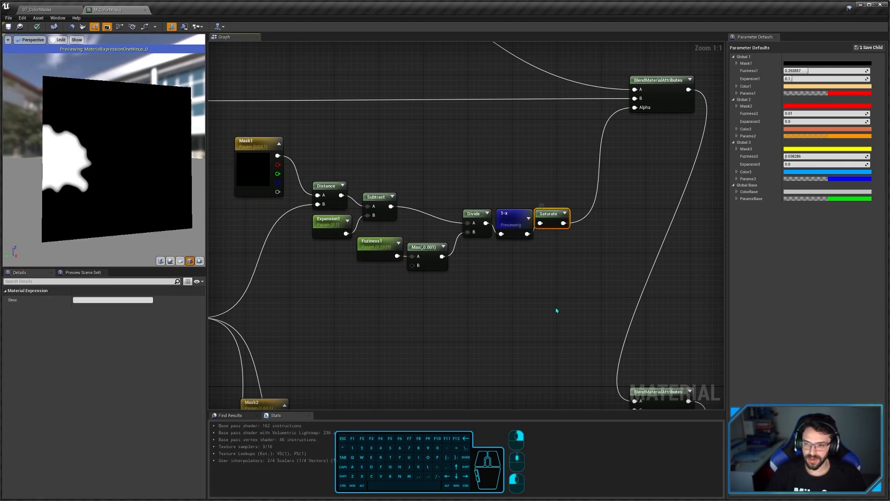
{"action": "left_click", "coordinate": [382, 200]}
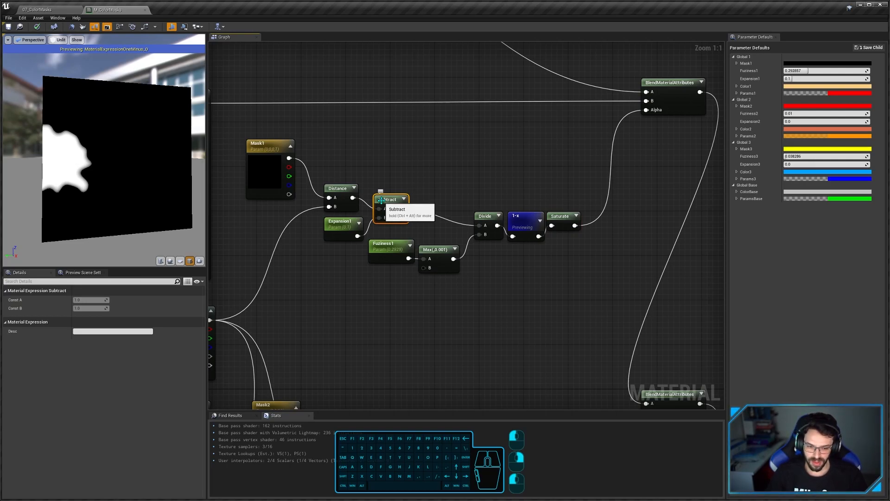
{"action": "left_click", "coordinate": [676, 97]}
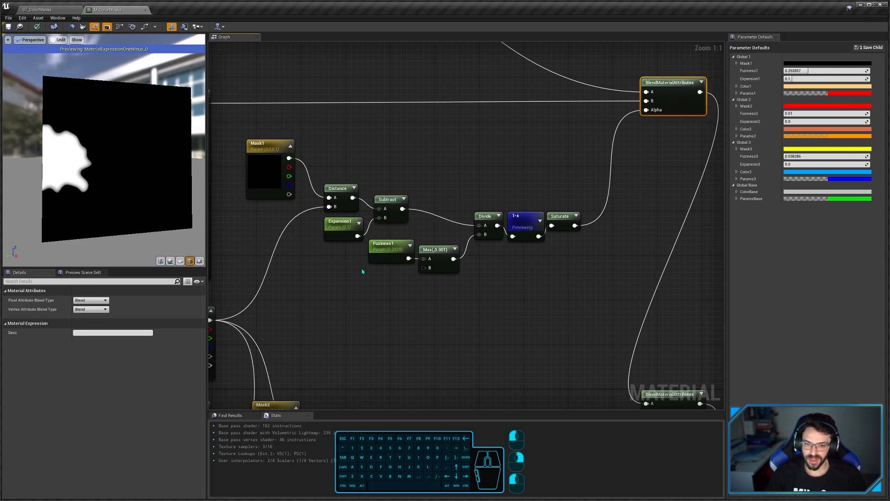
{"action": "left_click", "coordinate": [558, 217]}
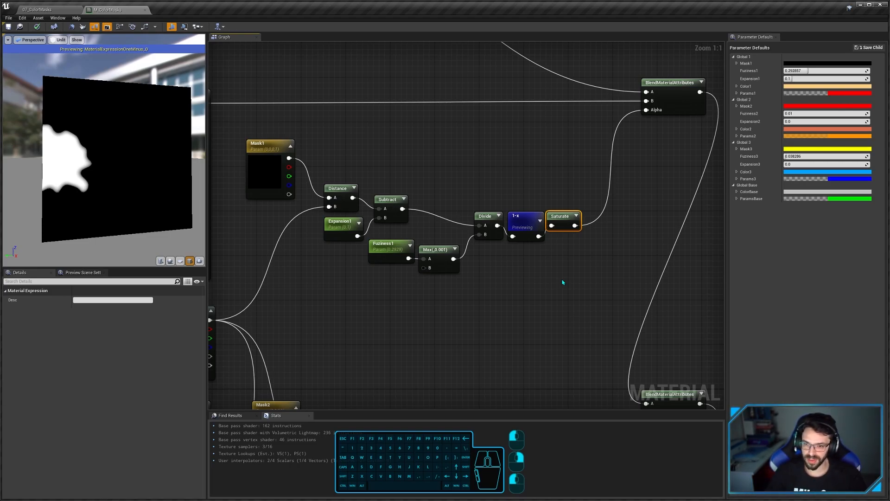
{"action": "key", "text": "shift+p"}
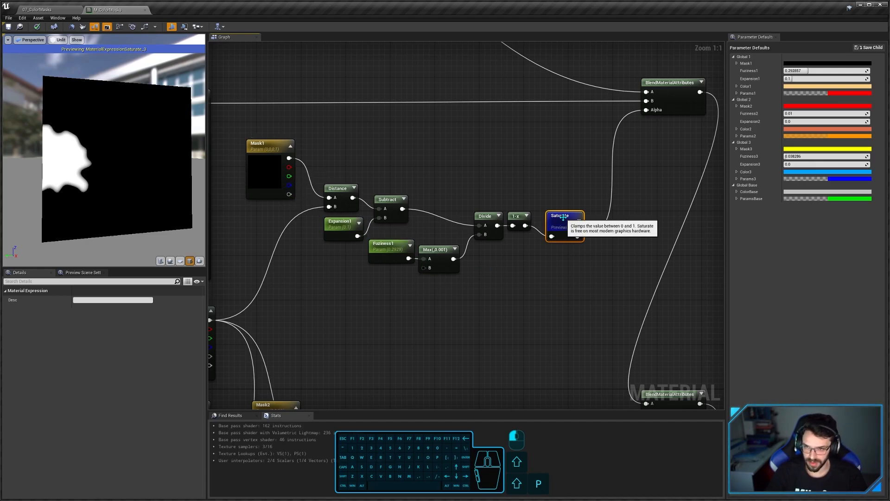
{"action": "key", "text": "shift+p"}
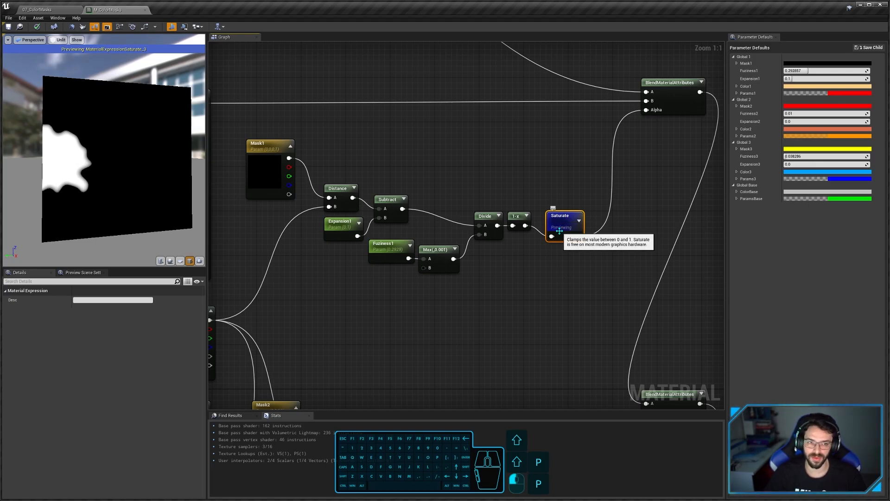
Step: Move the Mask2 node up, above its Distance node and beside the Texture Sample
{"action": "scroll", "coordinate": [472, 235], "scroll_direction": "down", "scroll_amount": 1}
{"action": "right_click_drag", "start_coordinate": [441, 292], "coordinate": [416, 212]}
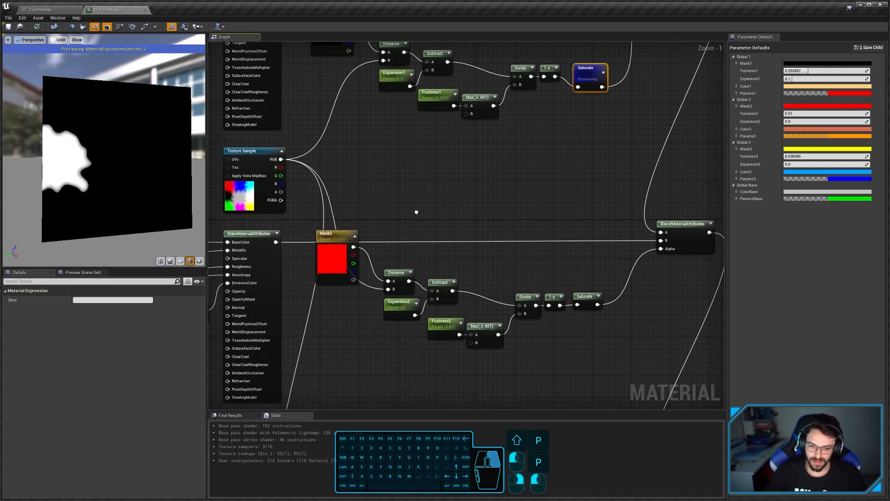
{"action": "left_click", "coordinate": [399, 274]}
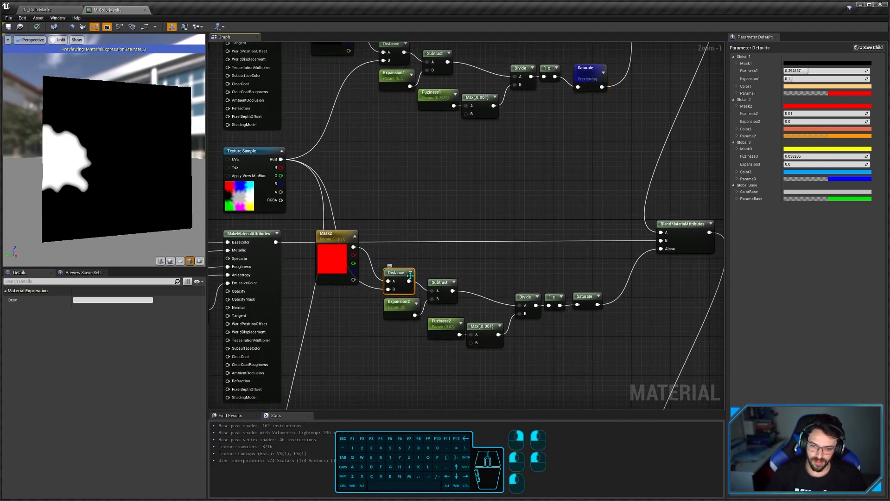
{"action": "left_click_drag", "start_coordinate": [333, 256], "coordinate": [362, 217]}
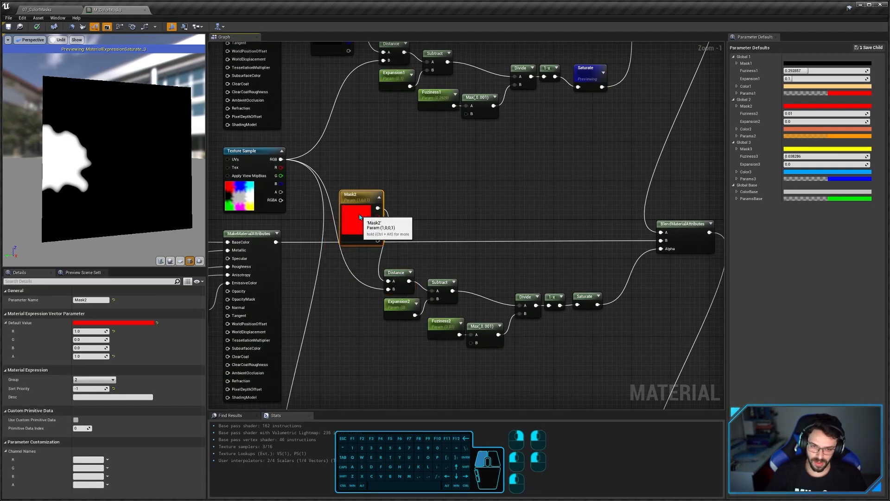
Step: Inspect the Texture Sample and Distance nodes of the second mask and select its Fuziness2, Max and Divide nodes
{"action": "left_click", "coordinate": [245, 186]}
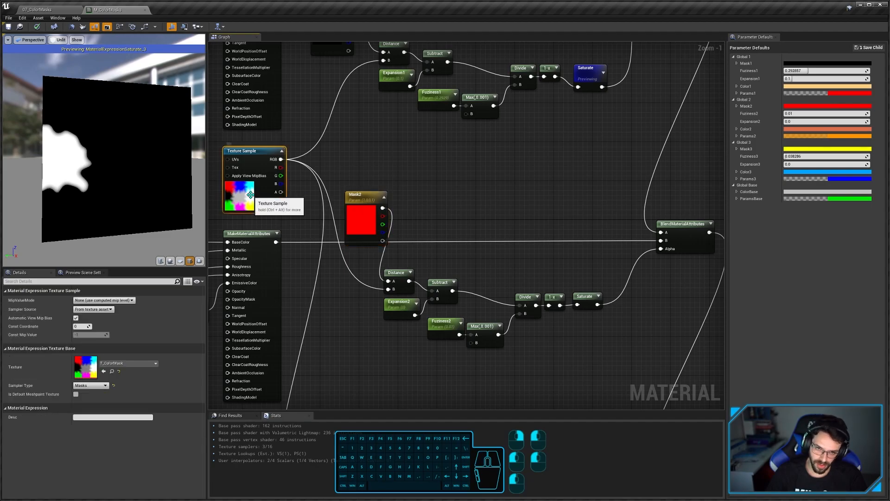
{"action": "left_click", "coordinate": [400, 274]}
{"action": "right_click_drag", "start_coordinate": [441, 283], "coordinate": [408, 299]}
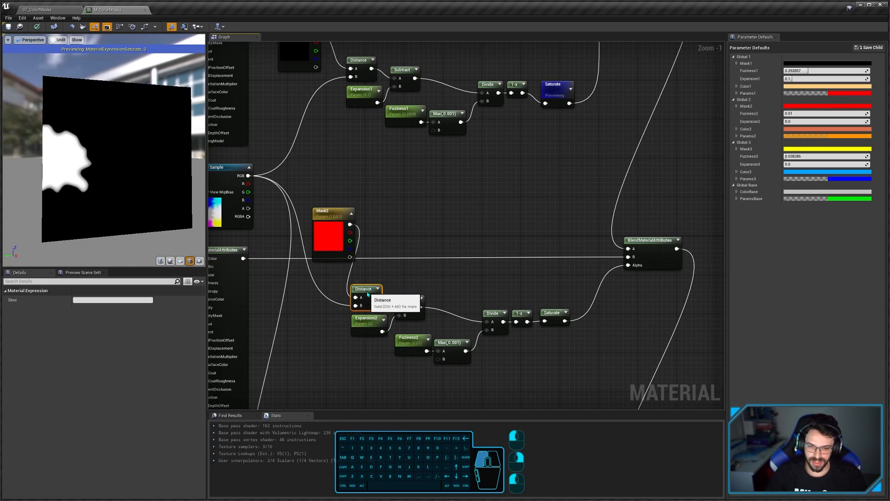
{"action": "left_click_drag", "start_coordinate": [439, 316], "coordinate": [493, 356]}
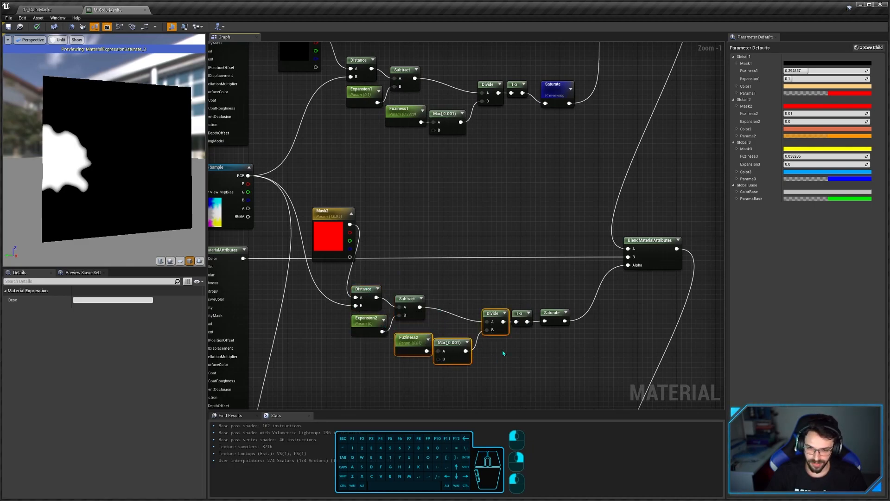
Step: Preview the 1-x node and the Saturate node of the Mask2 branch, and check where they feed the BlendMaterialAttributes alpha
{"action": "left_click", "coordinate": [506, 350]}
{"action": "right_click_drag", "start_coordinate": [513, 344], "coordinate": [489, 351]}
{"action": "left_click", "coordinate": [497, 323]}
{"action": "key", "text": "shift+p"}
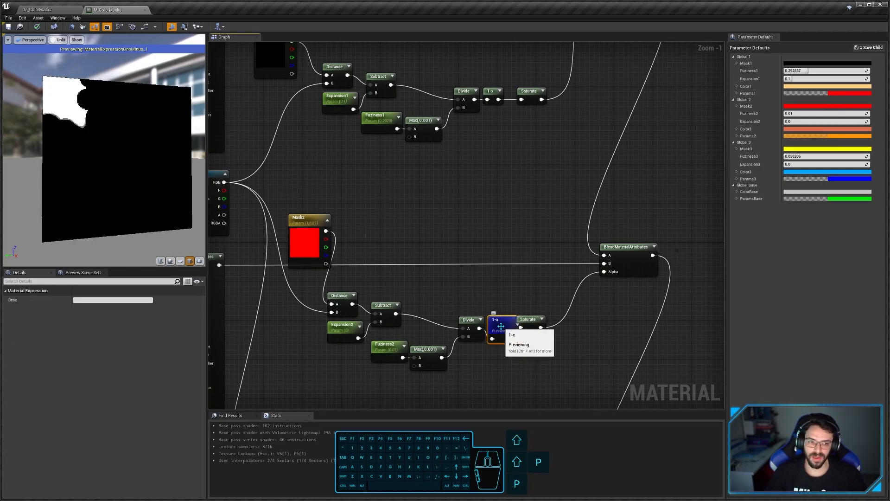
{"action": "left_click", "coordinate": [531, 321]}
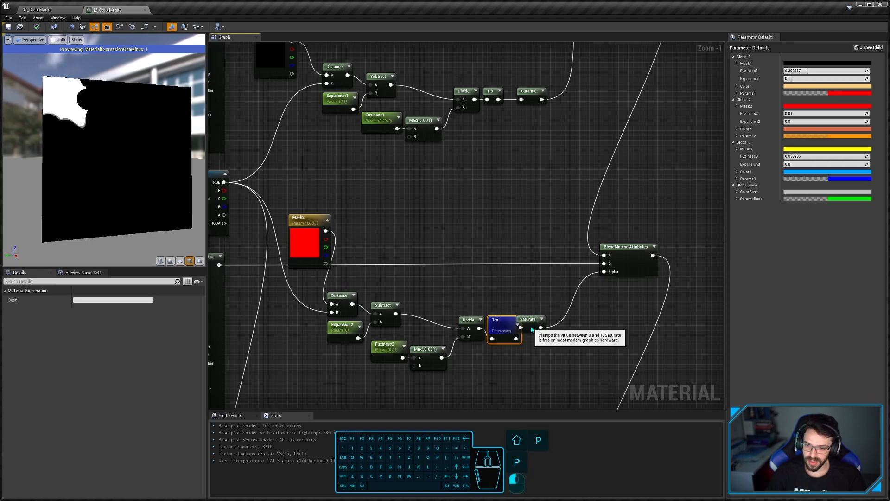
{"action": "key", "text": "shift+p"}
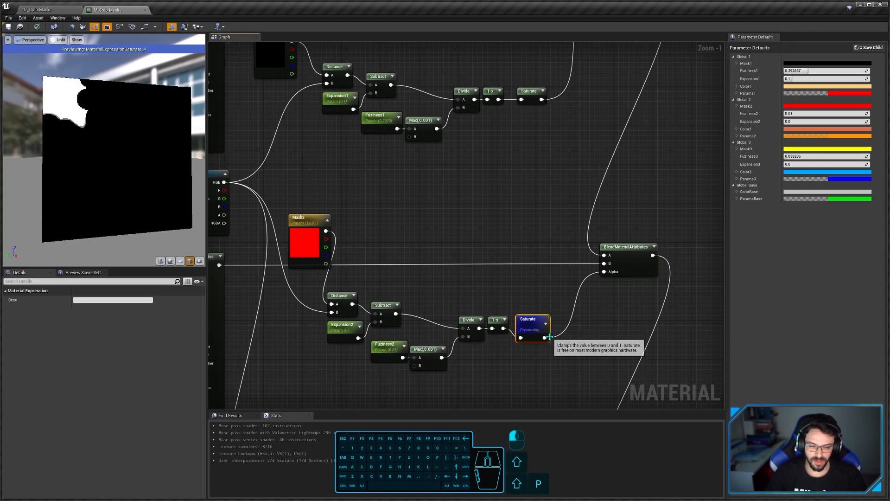
{"action": "left_click", "coordinate": [626, 271]}
{"action": "right_click_drag", "start_coordinate": [552, 317], "coordinate": [607, 330]}
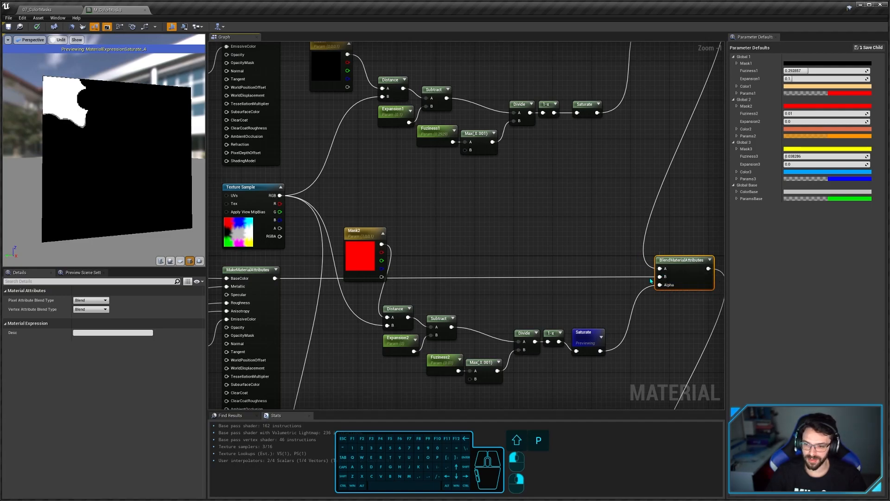
{"action": "left_click", "coordinate": [586, 338]}
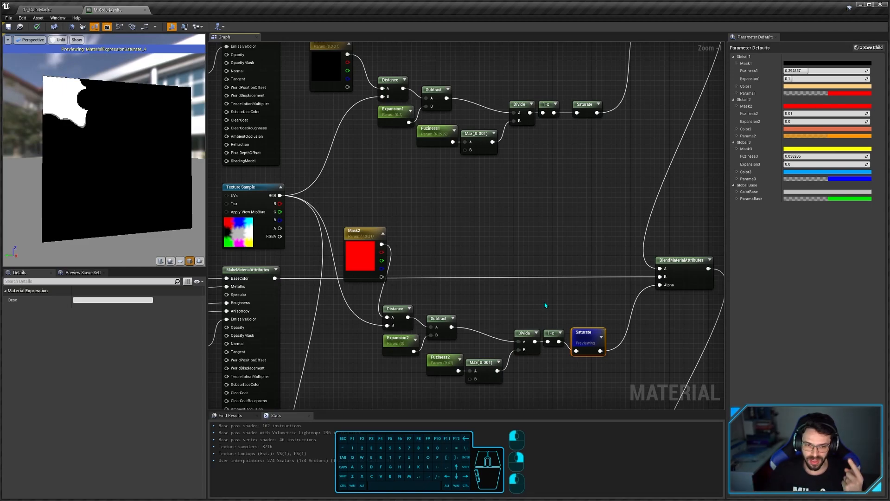
Step: Examine the colour mask Texture Sample and how its RGB output feeds the Mask1 and Mask2 branches
{"action": "left_click", "coordinate": [258, 232]}
{"action": "scroll", "coordinate": [262, 236], "scroll_direction": "up", "scroll_amount": 1}
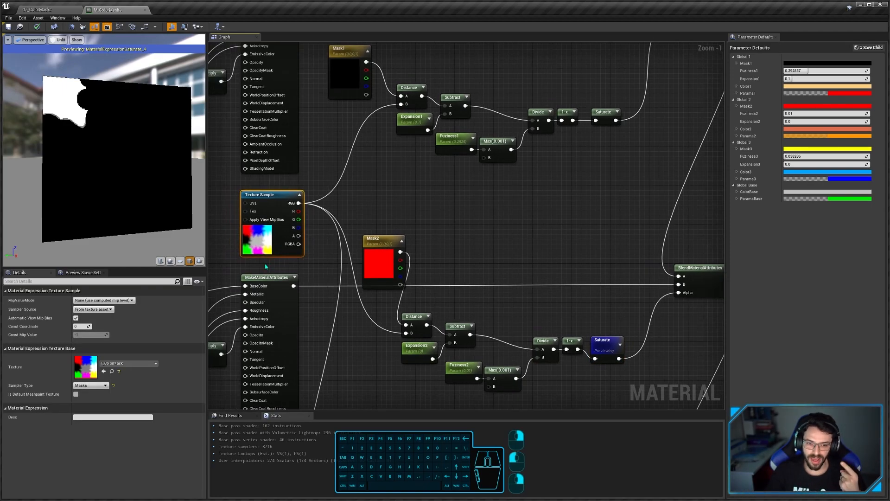
{"action": "right_click_drag", "start_coordinate": [264, 251], "coordinate": [322, 258]}
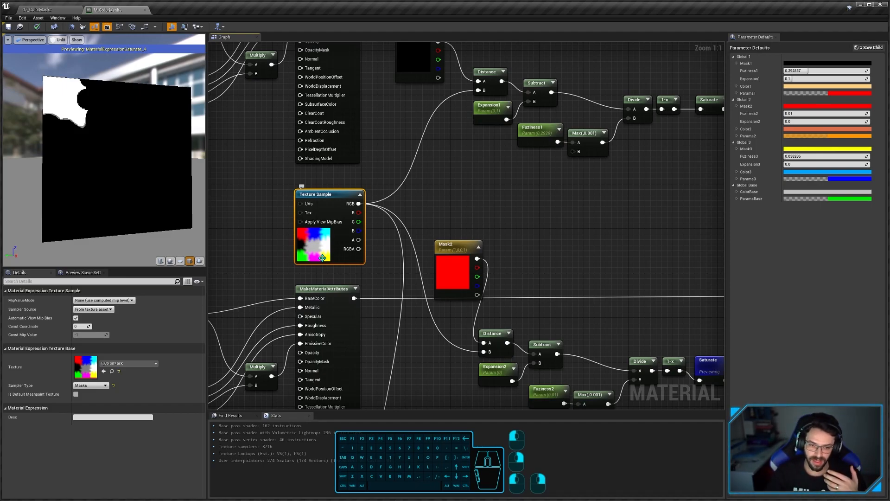
{"action": "right_click_drag", "start_coordinate": [560, 246], "coordinate": [426, 241]}
{"action": "right_click_drag", "start_coordinate": [500, 270], "coordinate": [417, 230]}
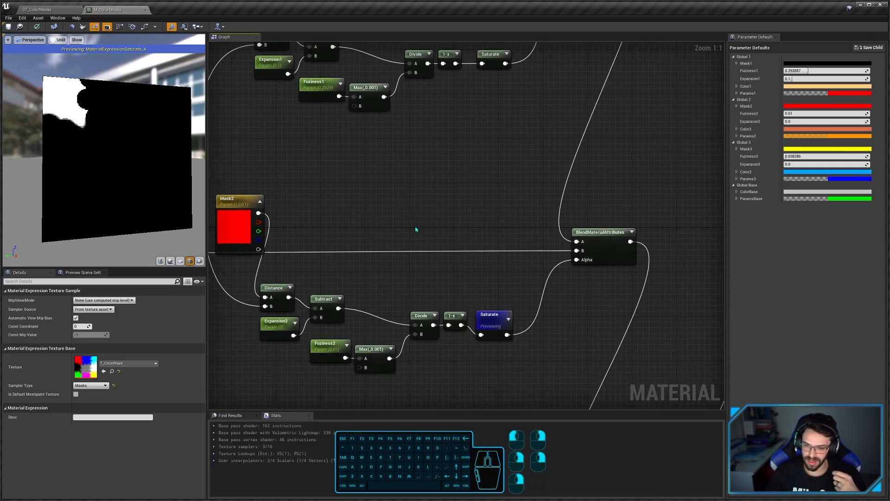
{"action": "left_click", "coordinate": [522, 316]}
{"action": "key", "text": "m"}
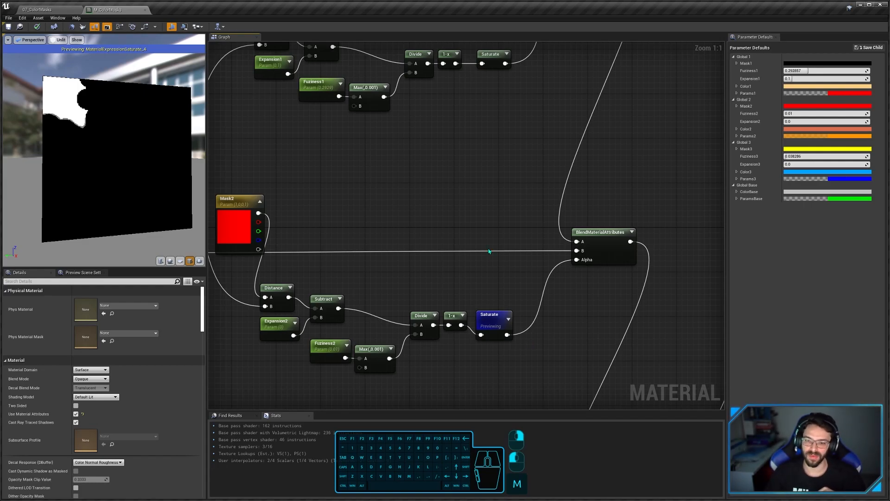
{"action": "right_click_drag", "start_coordinate": [488, 251], "coordinate": [503, 262]}
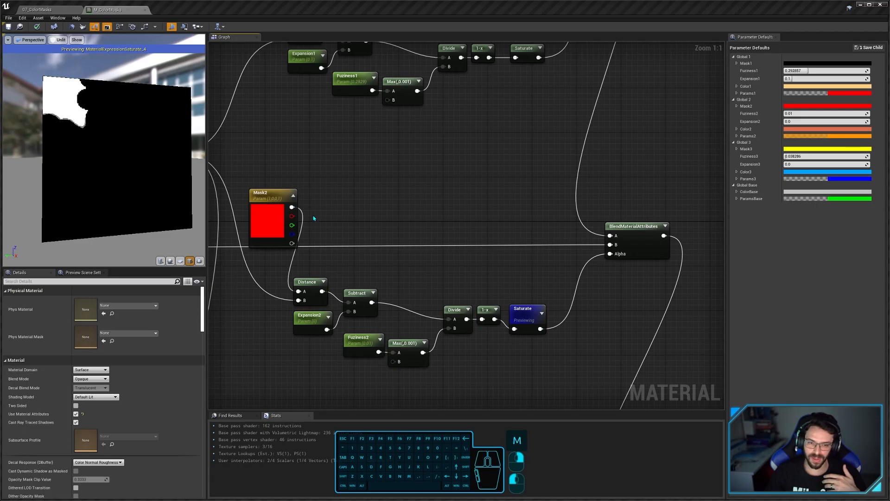
{"action": "scroll", "coordinate": [371, 210], "scroll_direction": "down", "scroll_amount": 3}
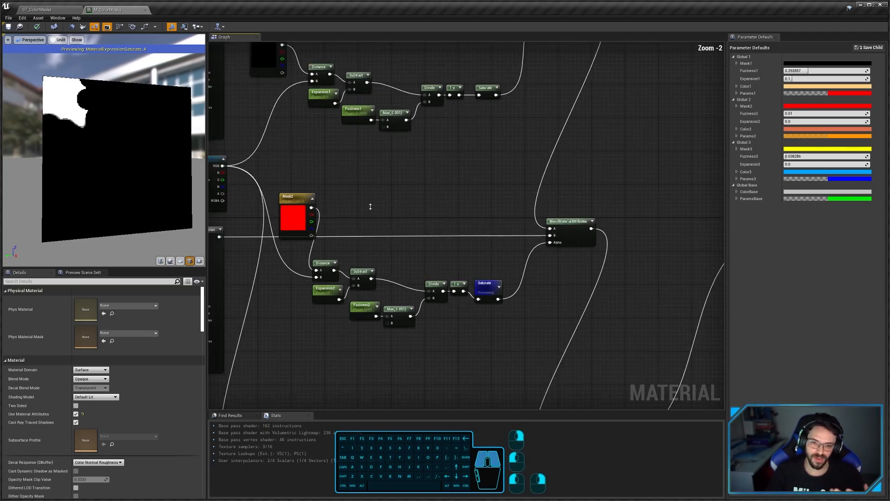
{"action": "right_click_drag", "start_coordinate": [399, 256], "coordinate": [445, 253]}
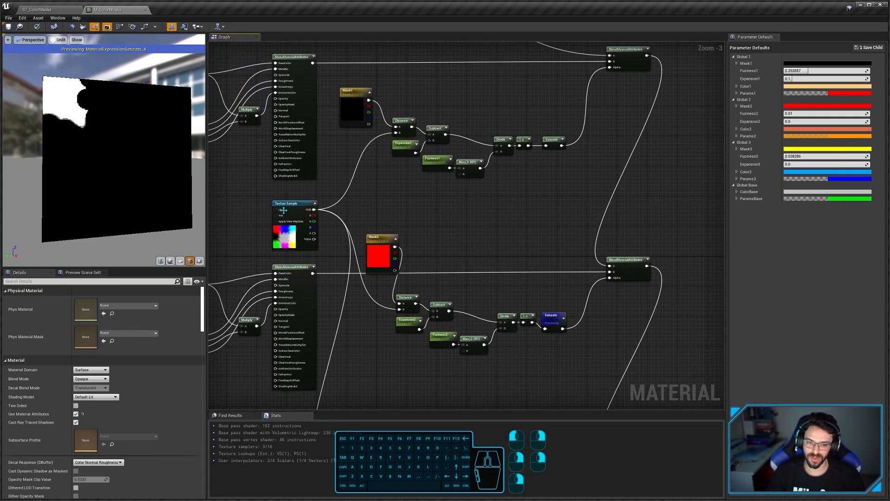
{"action": "scroll", "coordinate": [302, 222], "scroll_direction": "up", "scroll_amount": 3}
{"action": "left_click_drag", "start_coordinate": [318, 213], "coordinate": [372, 202]}
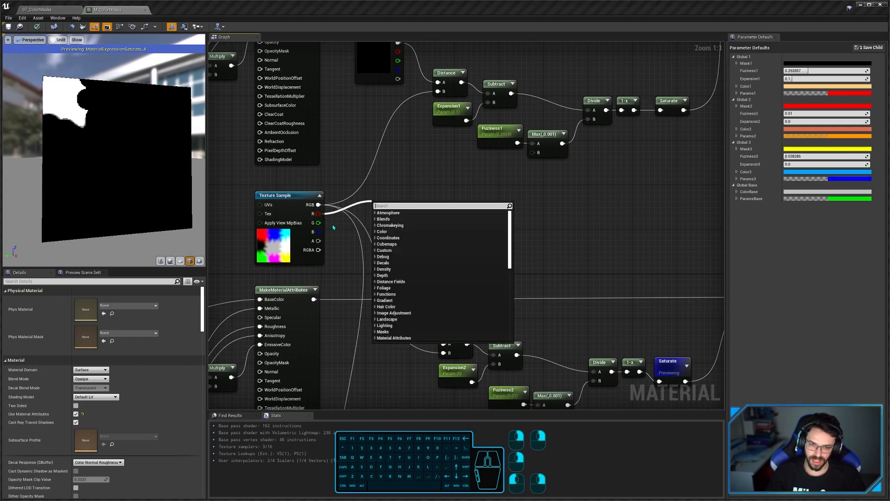
{"action": "left_click_drag", "start_coordinate": [318, 223], "coordinate": [343, 217]}
{"action": "left_click", "coordinate": [334, 257]}
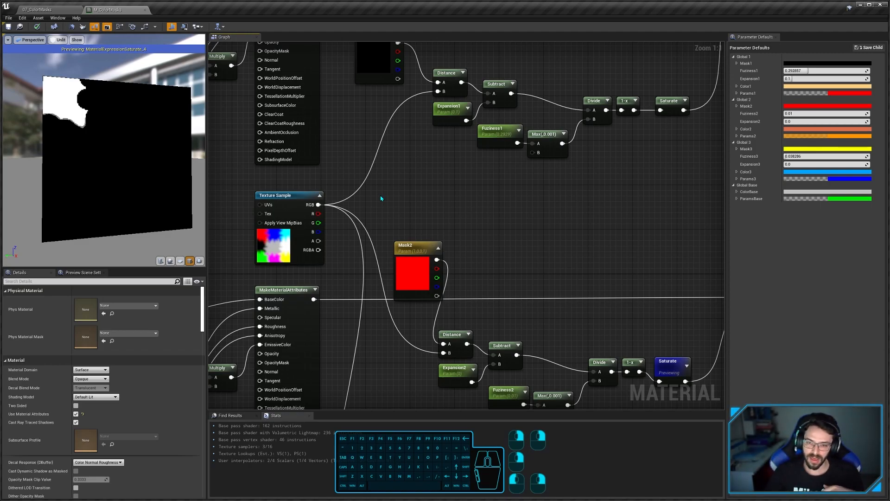
Step: Review the Mask2 chain from the Texture Sample through the Distance, Expansion2 and Fuziness2 nodes
{"action": "left_click", "coordinate": [281, 244]}
{"action": "left_click", "coordinate": [402, 216]}
{"action": "right_click_drag", "start_coordinate": [414, 198], "coordinate": [392, 161]}
{"action": "left_click", "coordinate": [429, 298]}
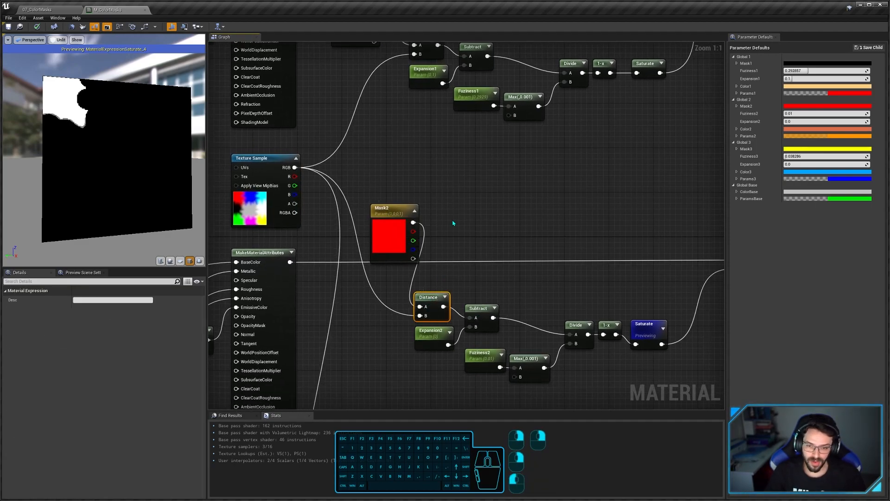
{"action": "right_click_drag", "start_coordinate": [453, 223], "coordinate": [438, 210]}
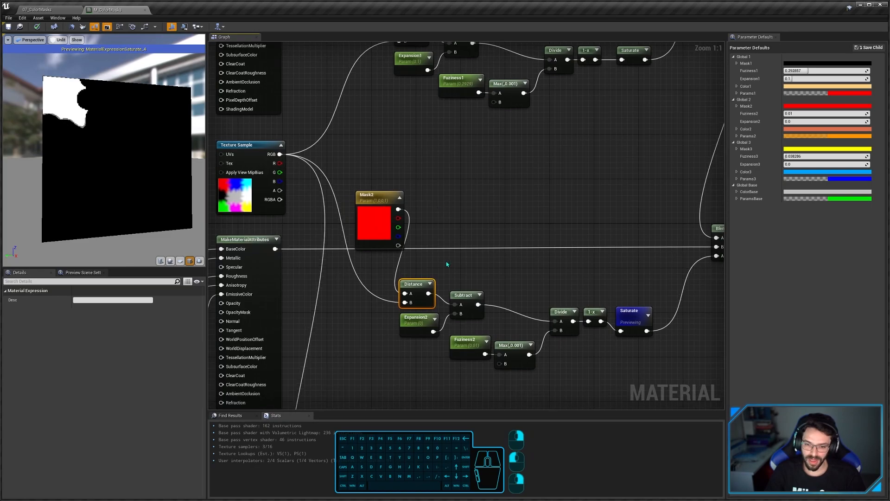
{"action": "left_click", "coordinate": [411, 325]}
{"action": "right_click_drag", "start_coordinate": [464, 362], "coordinate": [386, 370]}
{"action": "left_click", "coordinate": [453, 354]}
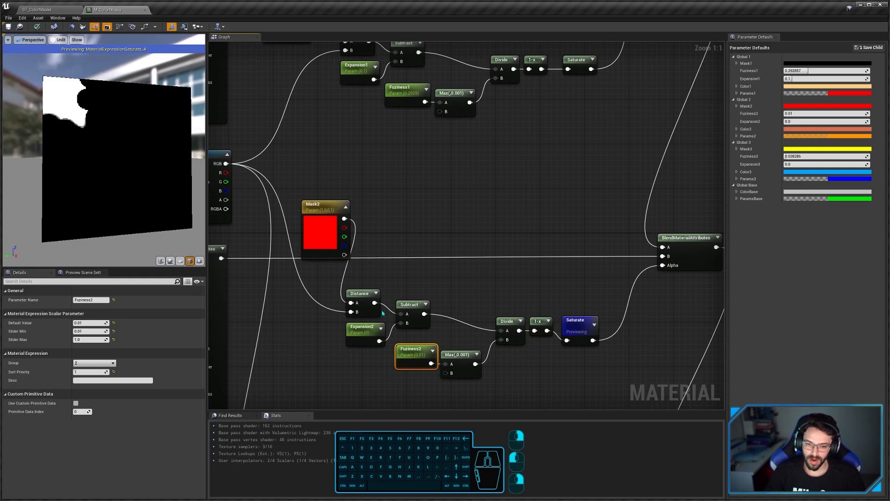
{"action": "right_click_drag", "start_coordinate": [382, 285], "coordinate": [455, 311]}
{"action": "left_click", "coordinate": [439, 319]}
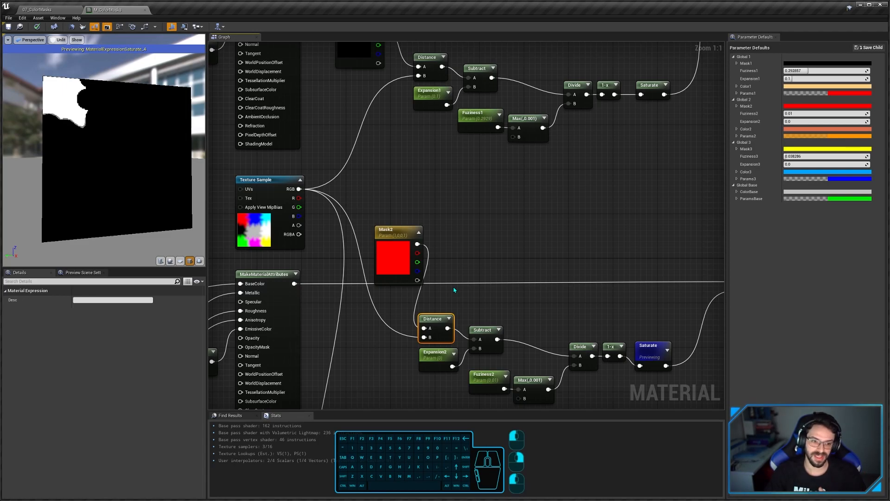
{"action": "left_click", "coordinate": [437, 237]}
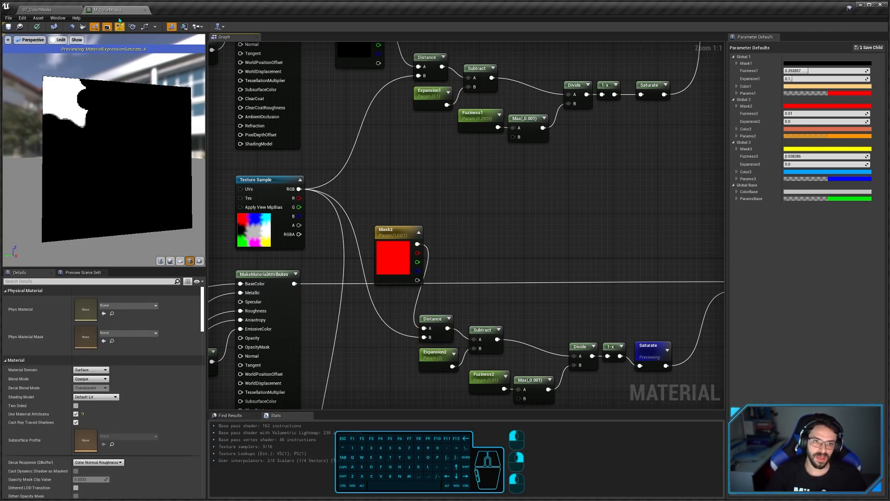
Step: Close the M_ColorMasks material without applying its changes and open the 08_LocalizedPostProcess level without saving the listed content
{"action": "left_click", "coordinate": [145, 10]}
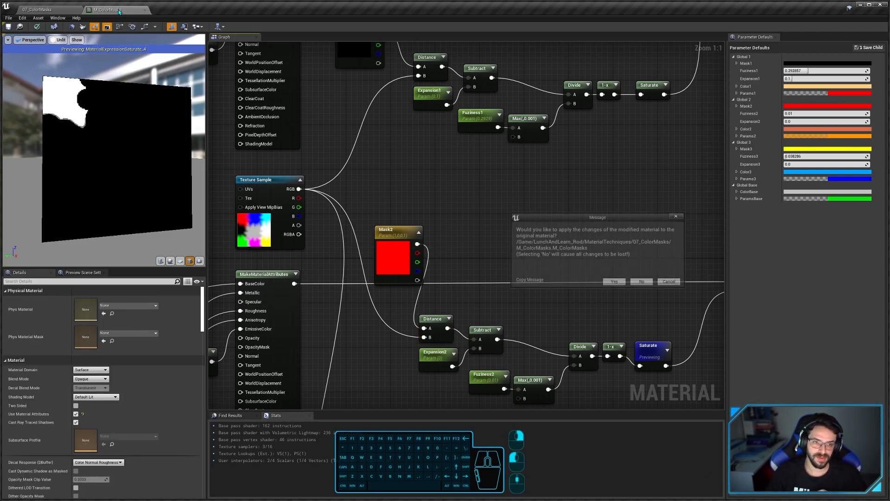
{"action": "left_click", "coordinate": [642, 282]}
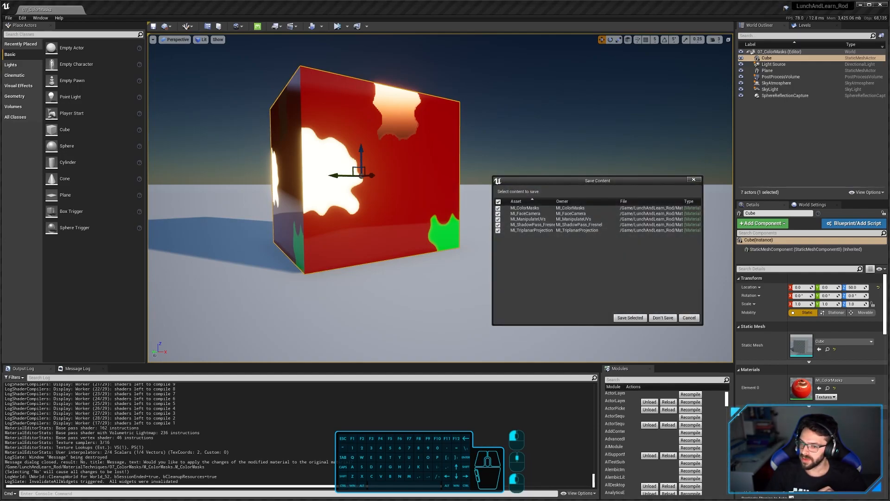
{"action": "left_click", "coordinate": [663, 318]}
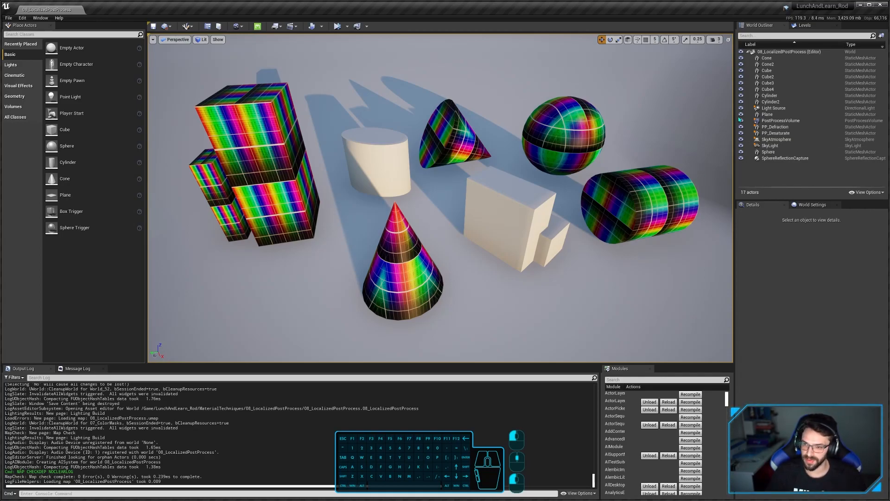
Step: Move the PP_Defraction sphere over the shapes by setting its Y location to about 60
{"action": "left_click", "coordinate": [777, 122]}
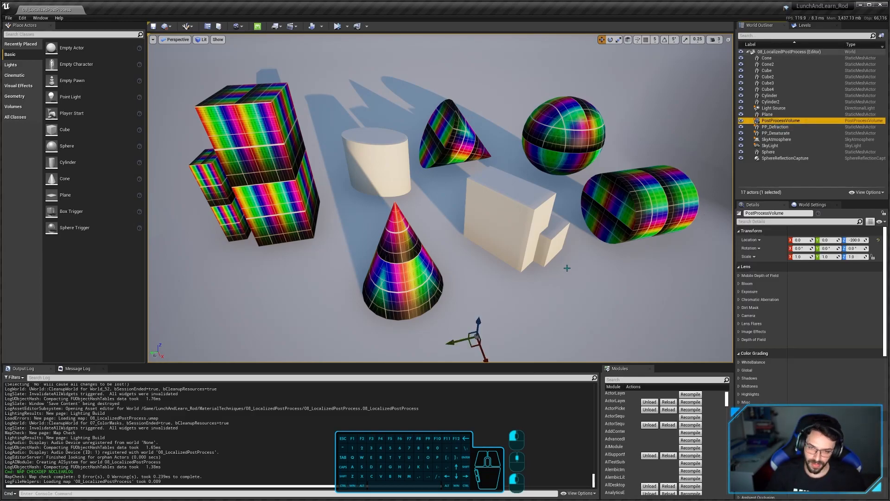
{"action": "key", "text": "Escape"}
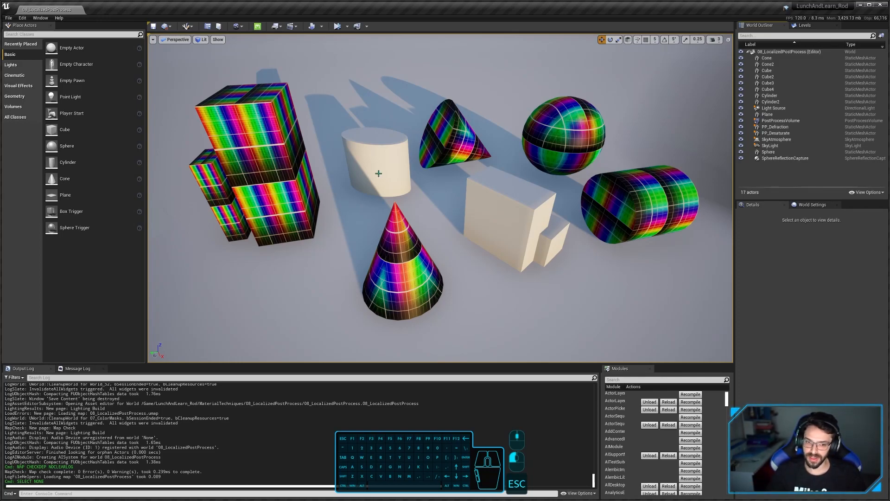
{"action": "left_click", "coordinate": [159, 246]}
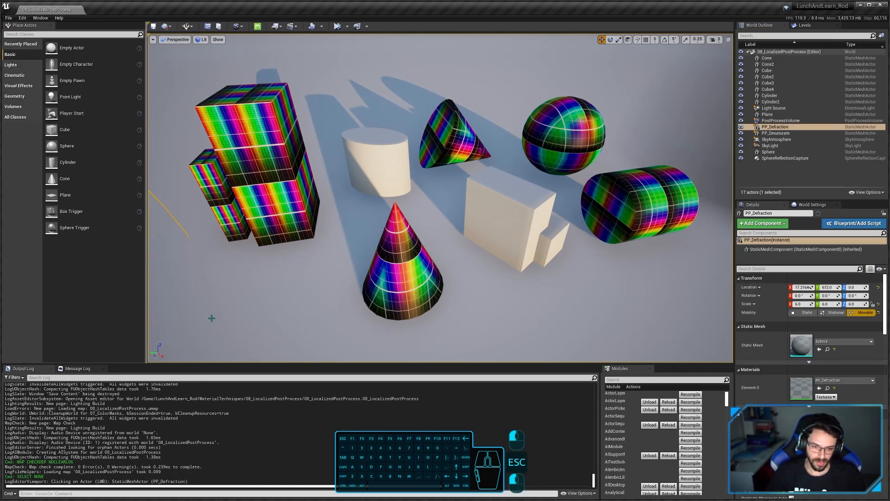
{"action": "left_click_drag", "start_coordinate": [828, 287], "coordinate": [786, 287]}
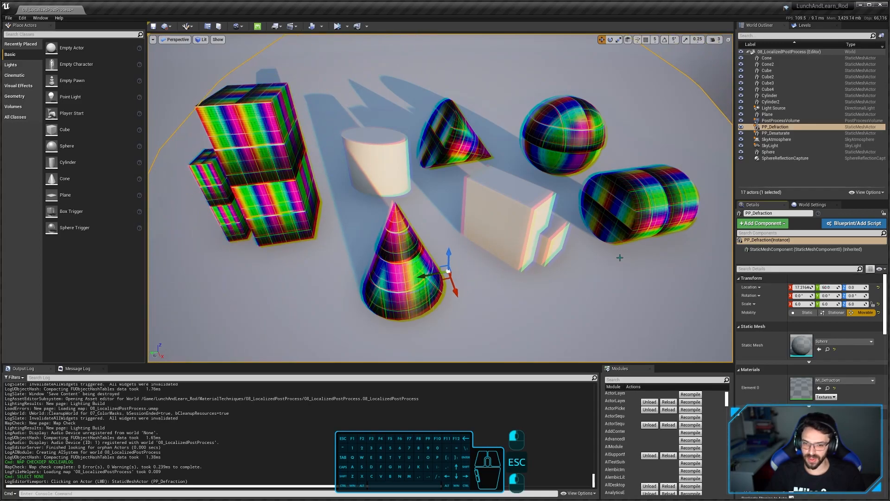
Step: Set the Defraction parameter to 0.01 in the sphere's MI_Defraction material instance and close it
{"action": "double_click", "coordinate": [801, 388]}
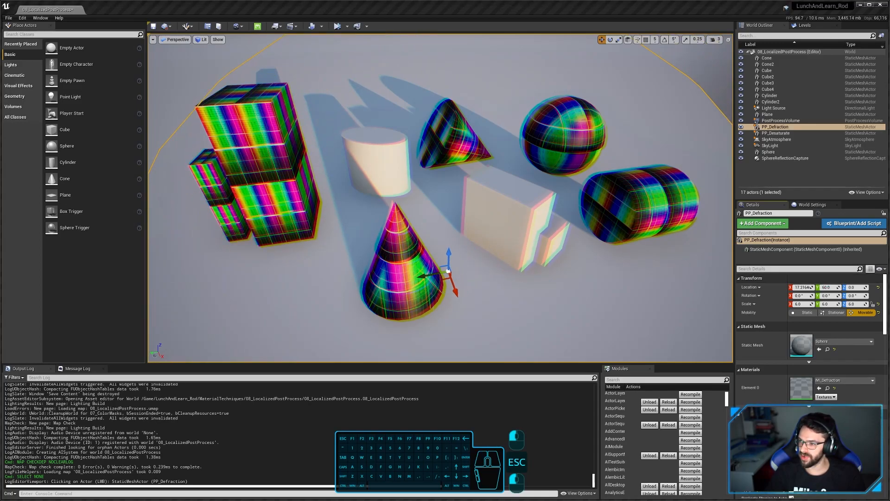
{"action": "left_click_drag", "start_coordinate": [678, 124], "coordinate": [752, 207]}
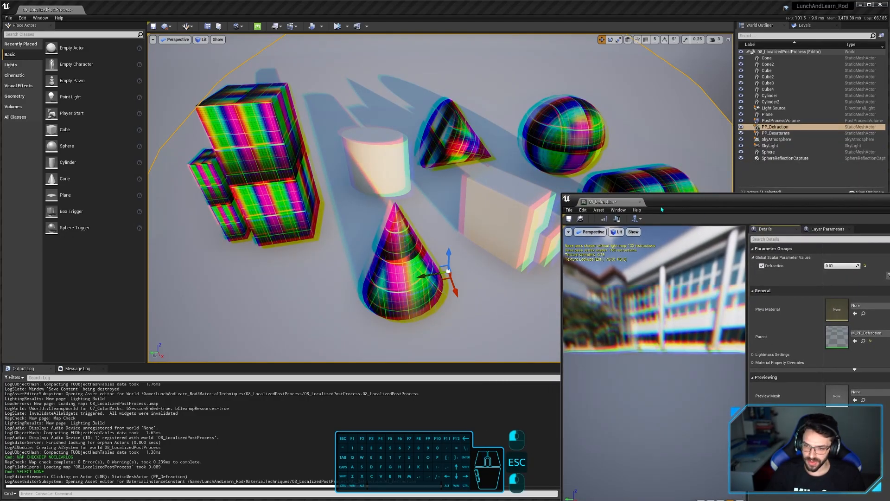
{"action": "left_click", "coordinate": [640, 201]}
Step: Raise the PP_Defraction sphere to about X 107, Y 70, Z 161, scale it uniformly to about 1.85 and deselect it
{"action": "left_click_drag", "start_coordinate": [419, 274], "coordinate": [468, 223]}
{"action": "key", "text": "r"}
{"action": "key", "text": "w"}
{"action": "key", "text": "r"}
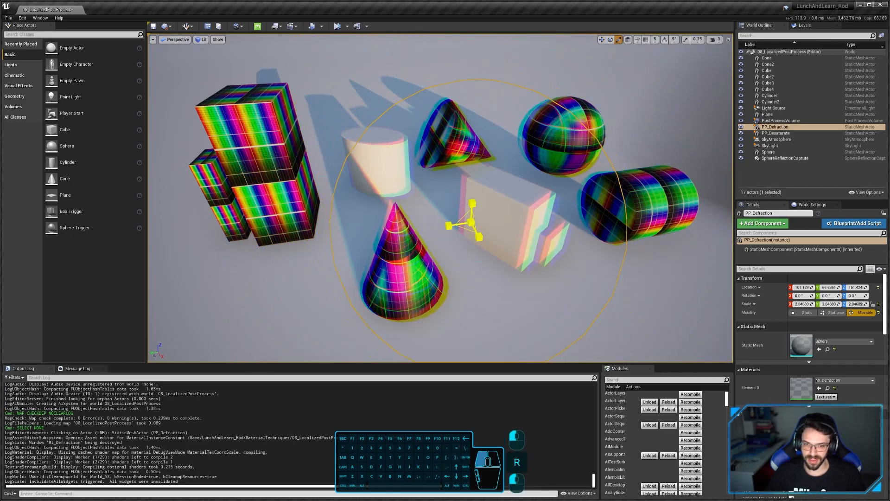
{"action": "key", "text": "Escape"}
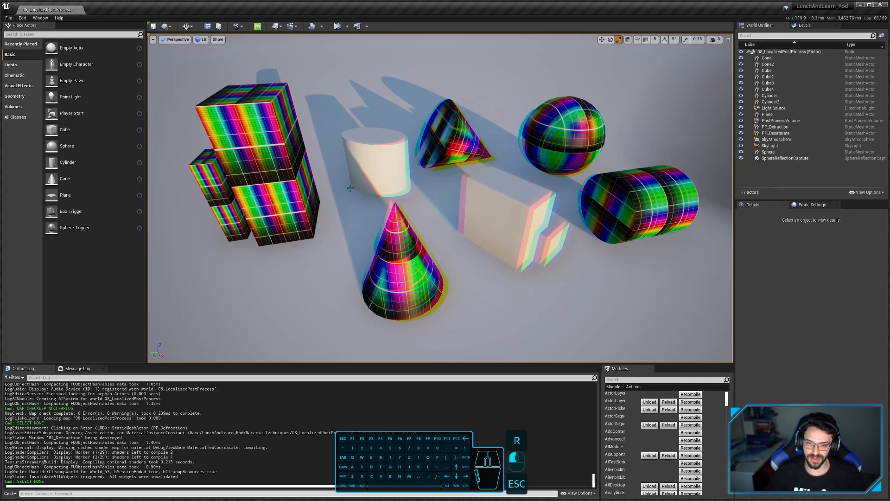
Step: Reselect the PP_Defraction sphere and reposition it among the shapes
{"action": "left_click", "coordinate": [483, 231]}
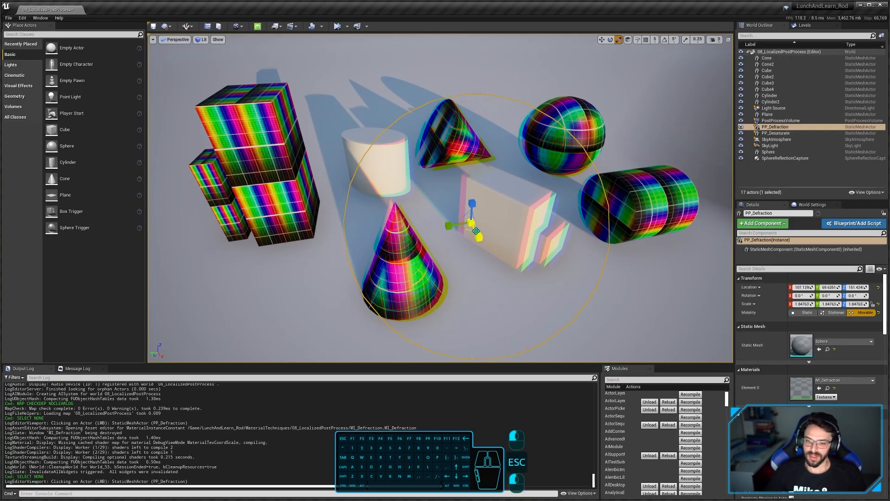
{"action": "key", "text": "e"}
{"action": "key", "text": "w"}
{"action": "left_click_drag", "start_coordinate": [452, 225], "coordinate": [447, 202]}
Step: Inspect the M_PP_Defraction material's node network and its blend mode and shading model settings
{"action": "left_click", "coordinate": [444, 211]}
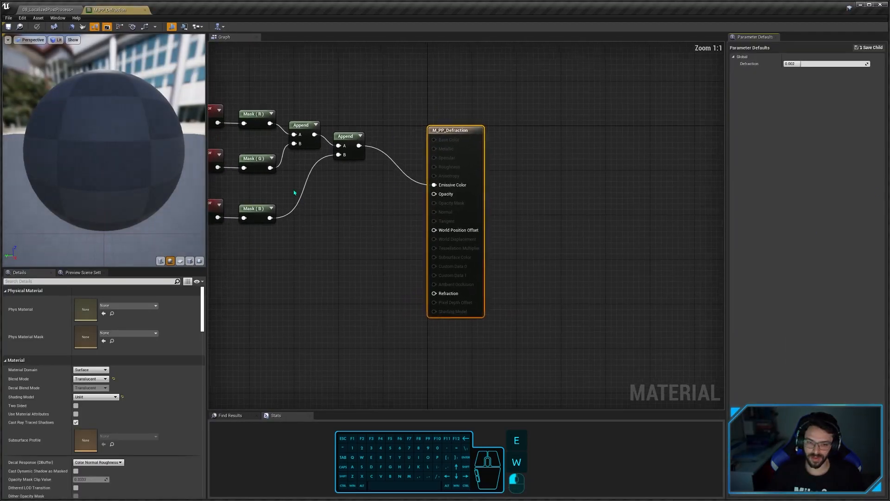
{"action": "right_click_drag", "start_coordinate": [284, 207], "coordinate": [566, 217]}
{"action": "scroll", "coordinate": [501, 261], "scroll_direction": "down", "scroll_amount": 2}
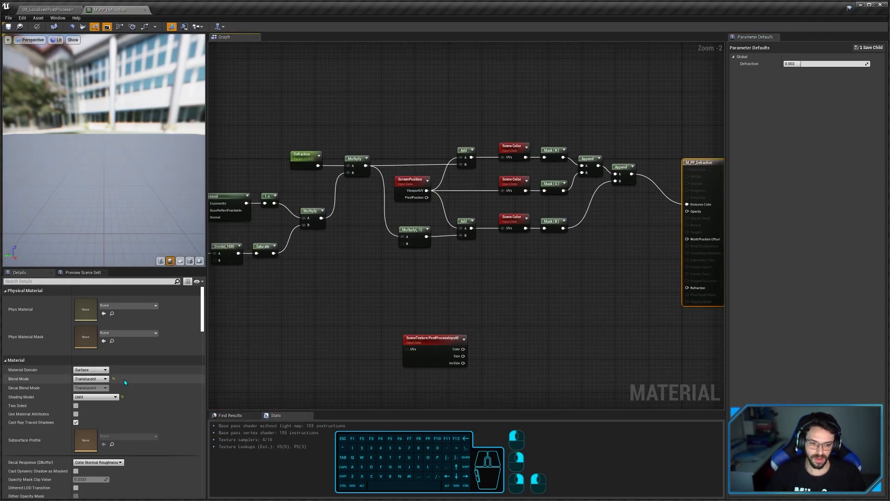
{"action": "scroll", "coordinate": [125, 382], "scroll_direction": "down", "scroll_amount": 3}
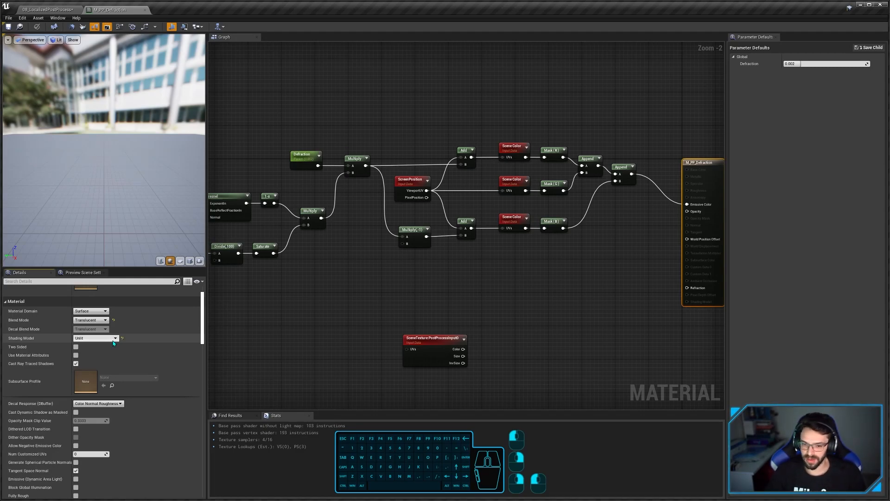
Step: Delete the unconnected SceneTexture:PostProcessInput0 node from the M_PP_Defraction graph
{"action": "left_click", "coordinate": [418, 362]}
{"action": "key", "text": "Delete"}
{"action": "right_click_drag", "start_coordinate": [394, 273], "coordinate": [333, 305]}
{"action": "scroll", "coordinate": [600, 246], "scroll_direction": "up", "scroll_amount": 2}
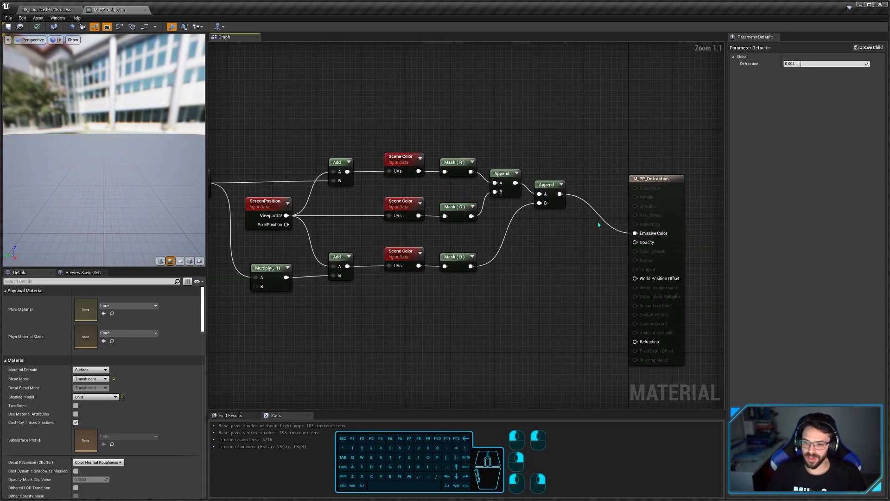
Step: Examine the M_PP_Defraction network from the Fresnel and PixelDepth inputs to Emissive Color, including the three Scene Color nodes
{"action": "right_click_drag", "start_coordinate": [261, 341], "coordinate": [441, 346]}
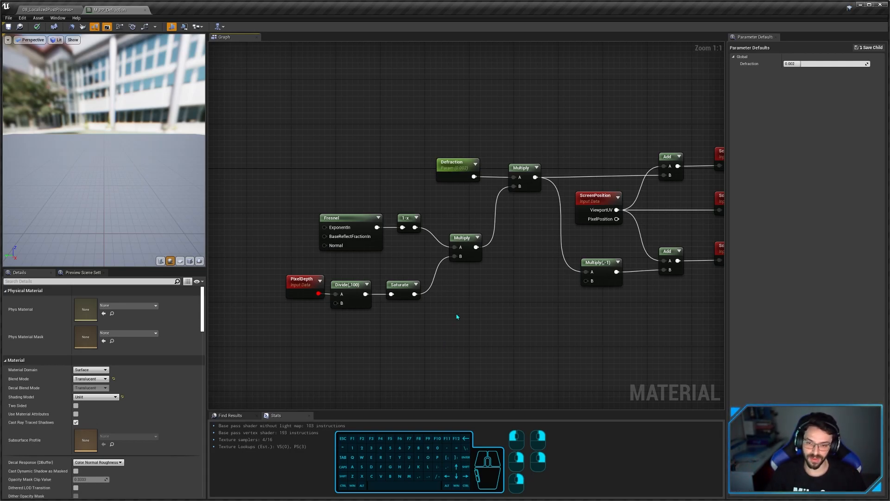
{"action": "right_click_drag", "start_coordinate": [460, 304], "coordinate": [361, 328]}
{"action": "scroll", "coordinate": [424, 313], "scroll_direction": "down", "scroll_amount": 2}
{"action": "right_click_drag", "start_coordinate": [426, 312], "coordinate": [297, 314]}
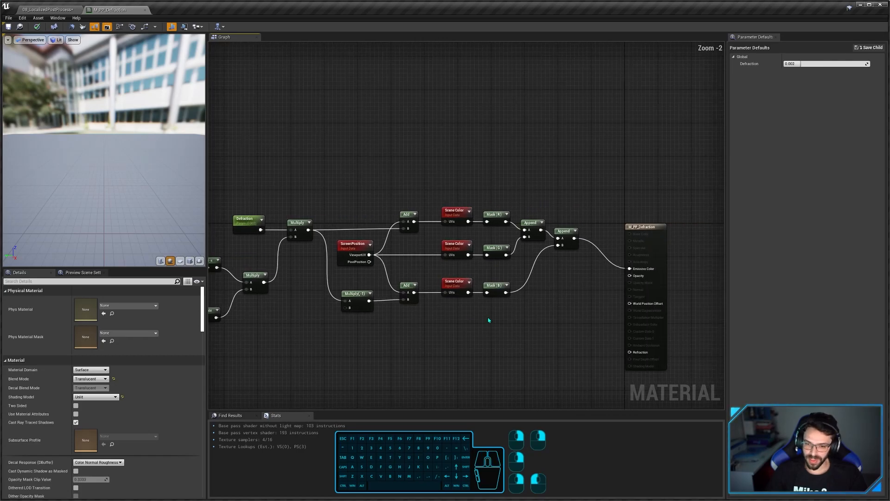
{"action": "right_click_drag", "start_coordinate": [489, 320], "coordinate": [464, 330]}
{"action": "left_click_drag", "start_coordinate": [425, 206], "coordinate": [441, 331]}
{"action": "scroll", "coordinate": [436, 302], "scroll_direction": "up", "scroll_amount": 2}
{"action": "right_click_drag", "start_coordinate": [434, 306], "coordinate": [464, 308]}
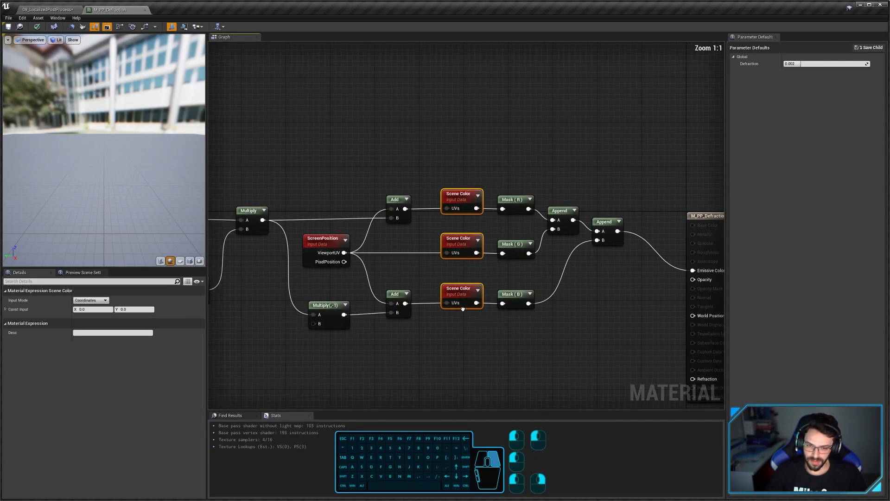
{"action": "left_click", "coordinate": [460, 335]}
Step: Add a SceneTexture node below the Scene Color nodes, set its Scene Texture Id to PostProcessInput0, and delete the node
{"action": "right_click", "coordinate": [431, 332]}
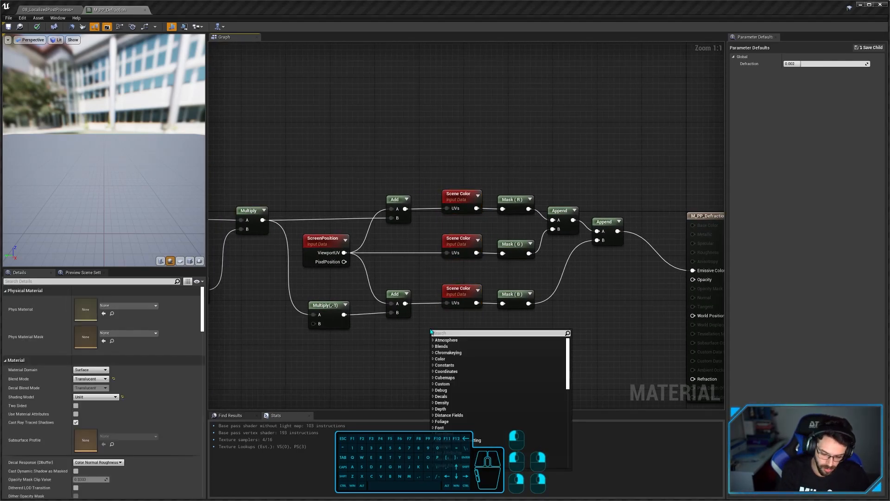
{"action": "type", "text": "scenete"}
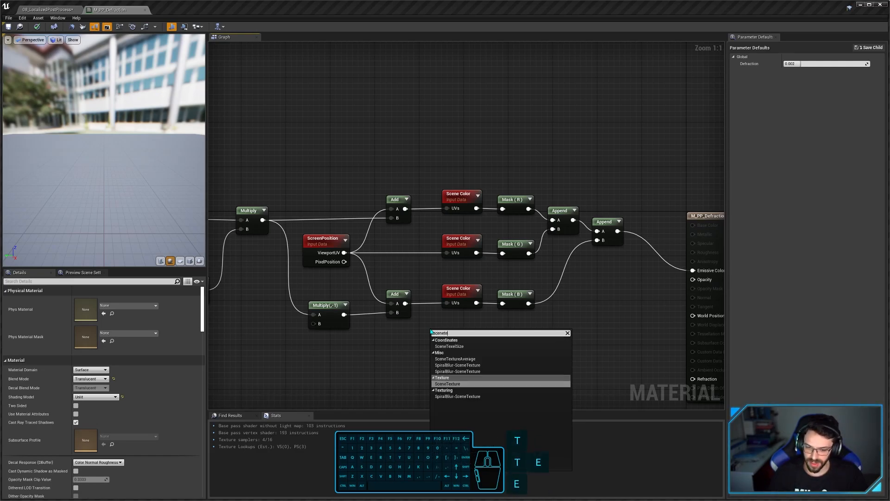
{"action": "key", "text": "Return"}
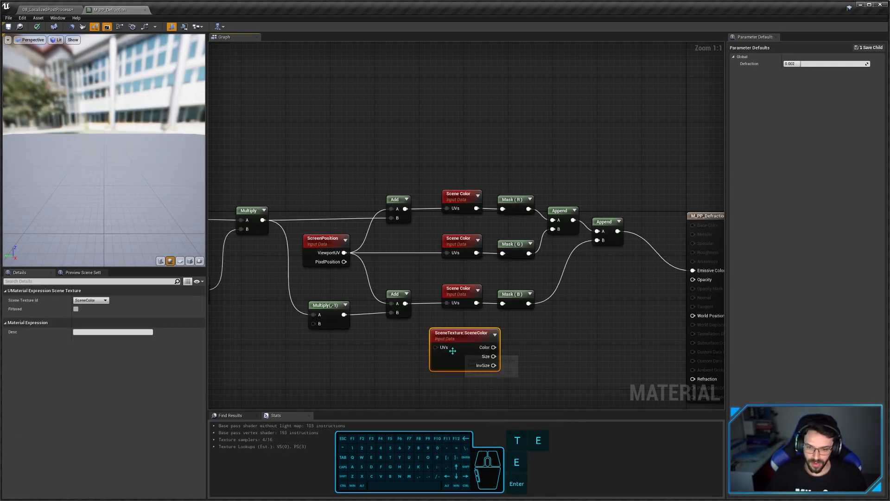
{"action": "left_click", "coordinate": [96, 301]}
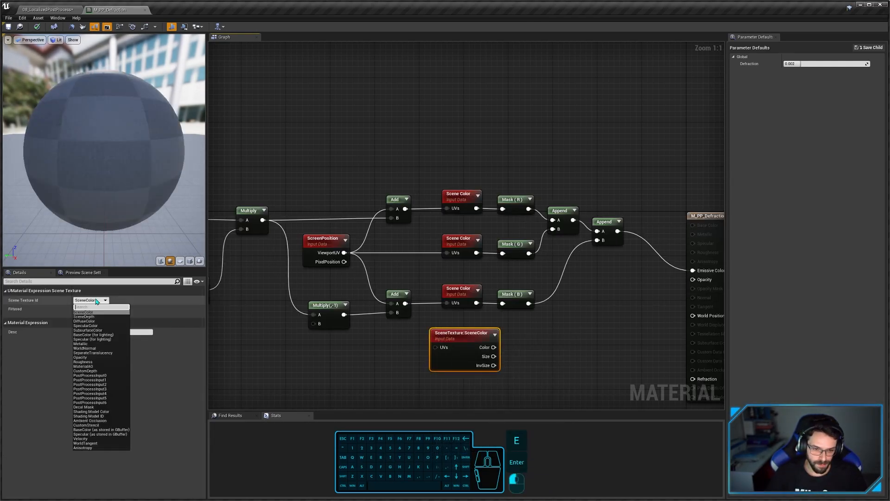
{"action": "left_click", "coordinate": [90, 376]}
{"action": "left_click_drag", "start_coordinate": [469, 349], "coordinate": [442, 359]}
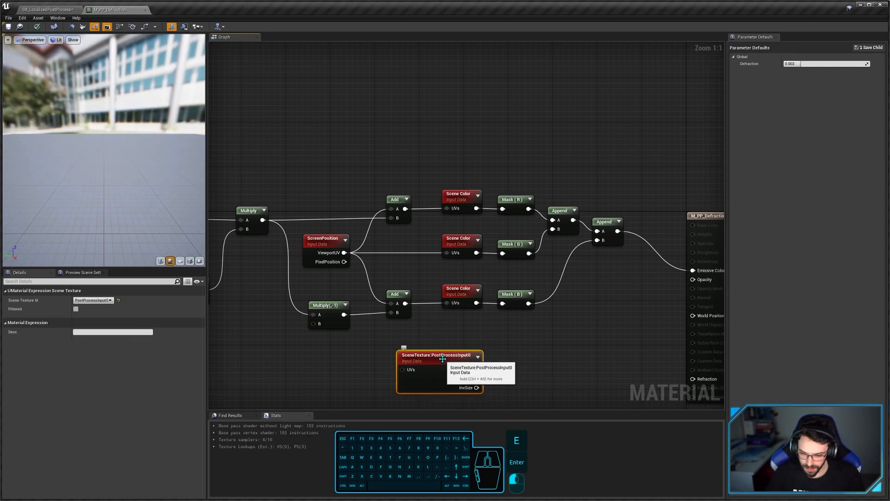
{"action": "key", "text": "Delete"}
Step: Examine the three Scene Color nodes and the settings of the red branch's Scene Color and Mask (R) nodes
{"action": "right_click_drag", "start_coordinate": [454, 318], "coordinate": [496, 320]}
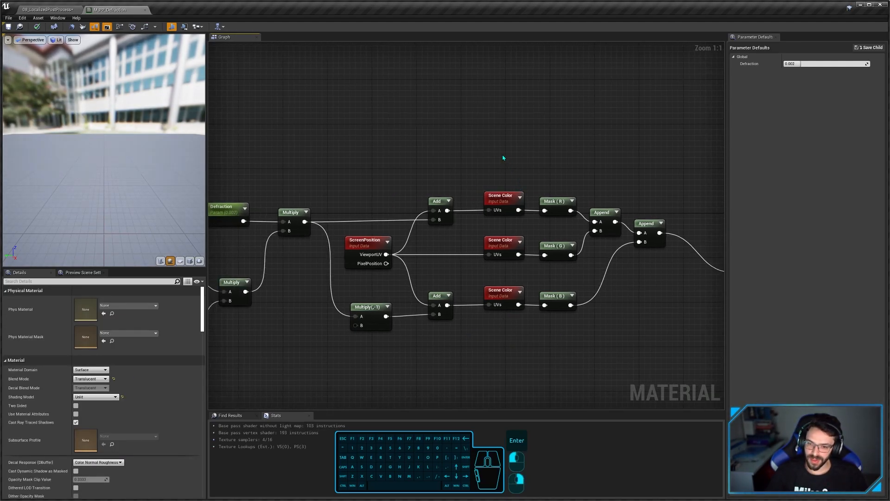
{"action": "left_click_drag", "start_coordinate": [504, 159], "coordinate": [510, 325]}
{"action": "left_click", "coordinate": [526, 344]}
{"action": "right_click_drag", "start_coordinate": [492, 225], "coordinate": [433, 240]}
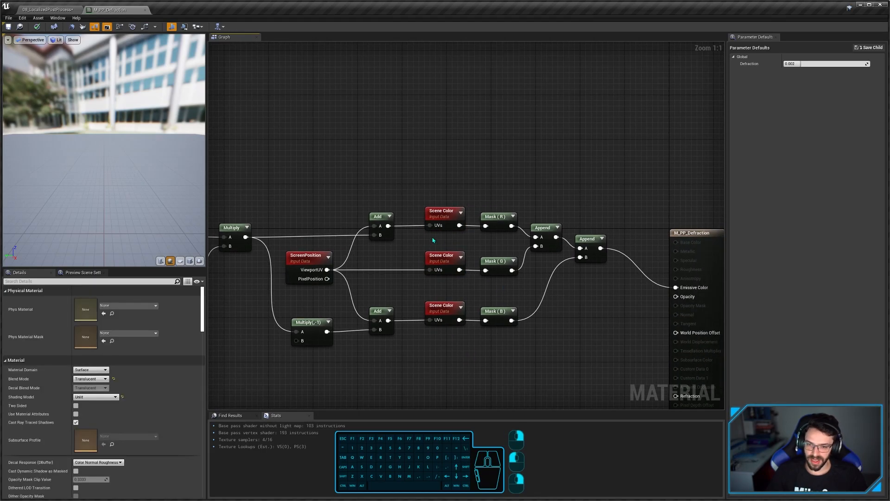
{"action": "left_click", "coordinate": [451, 218]}
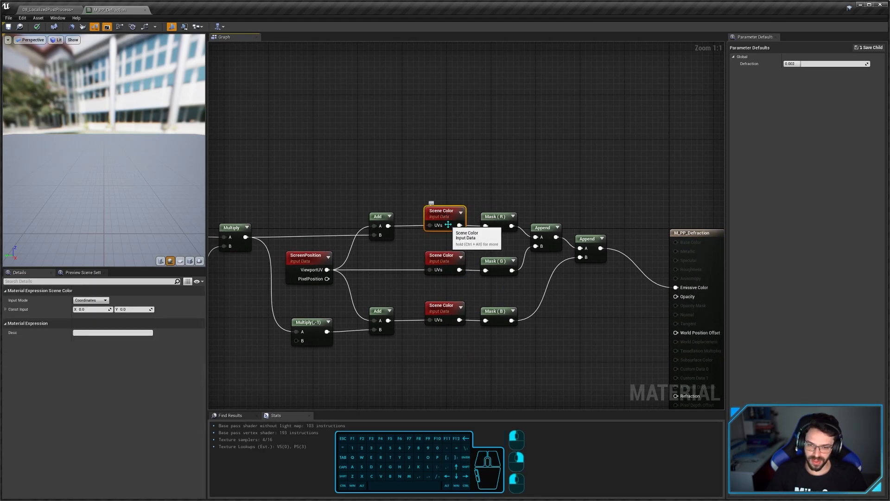
{"action": "left_click", "coordinate": [491, 223]}
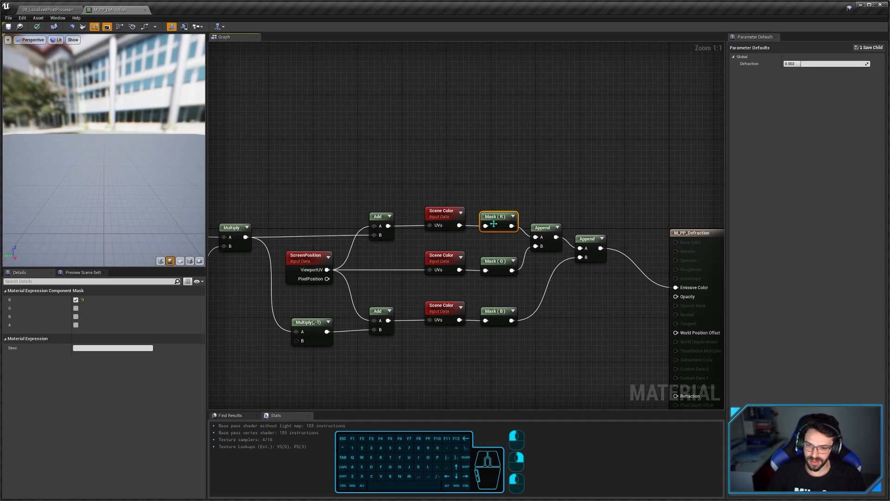
{"action": "left_click_drag", "start_coordinate": [413, 188], "coordinate": [513, 218]}
{"action": "right_click_drag", "start_coordinate": [497, 197], "coordinate": [512, 185]}
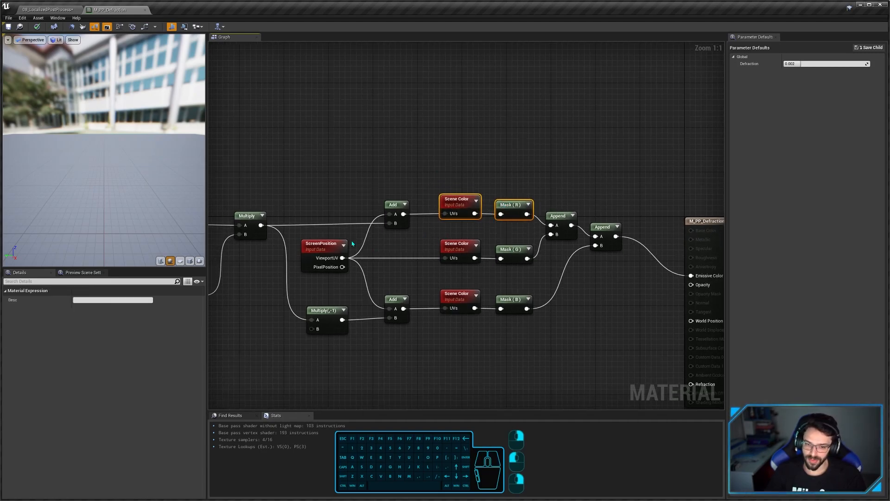
Step: Examine the green branch from ScreenPosition to Mask (G) and the blue branch from Multiply(,-1) to Mask (B)
{"action": "left_click_drag", "start_coordinate": [297, 246], "coordinate": [520, 273]}
{"action": "left_click", "coordinate": [510, 252]}
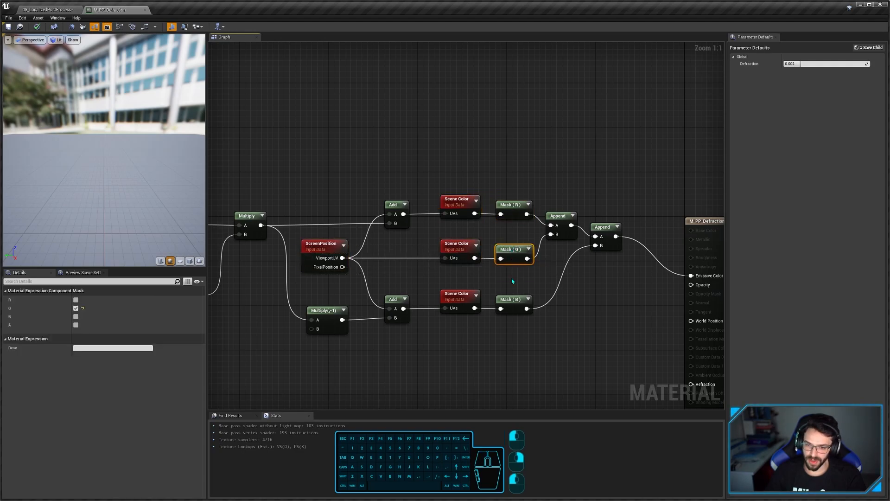
{"action": "left_click", "coordinate": [513, 281]}
{"action": "left_click_drag", "start_coordinate": [558, 295], "coordinate": [344, 340]}
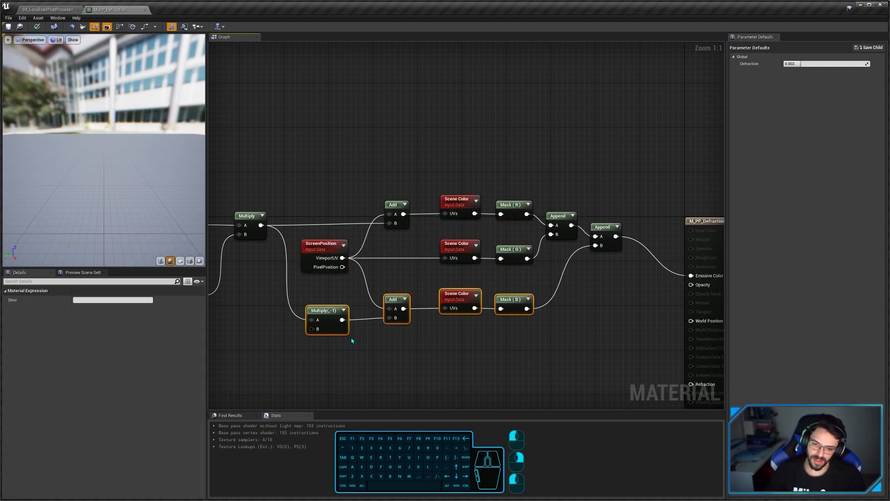
{"action": "left_click", "coordinate": [364, 343]}
{"action": "left_click", "coordinate": [516, 302]}
{"action": "left_click", "coordinate": [615, 312]}
Step: Preview the output of the last Append node, stop previewing it, and view the full material from other angles
{"action": "left_click", "coordinate": [603, 228]}
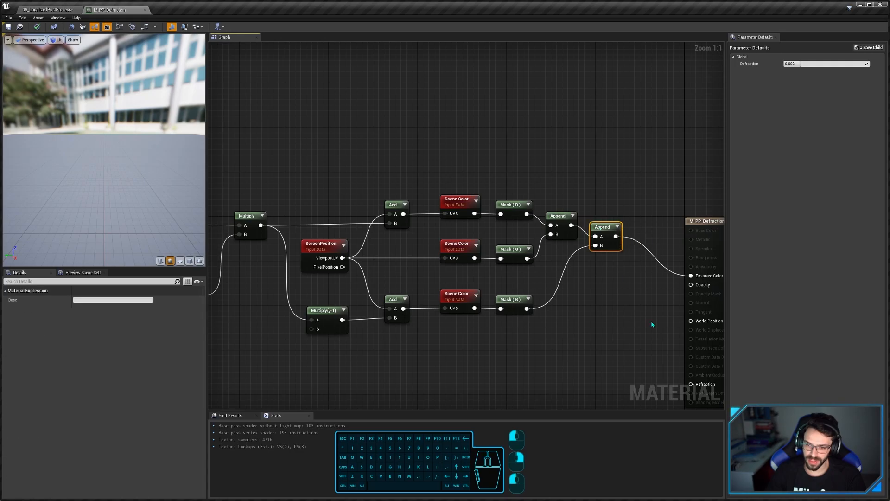
{"action": "key", "text": "shift+p"}
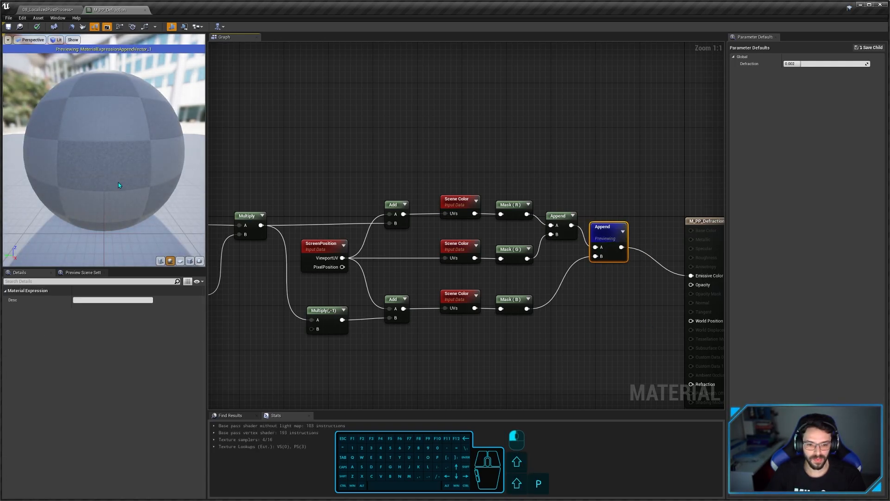
{"action": "scroll", "coordinate": [119, 185], "scroll_direction": "down", "scroll_amount": 2}
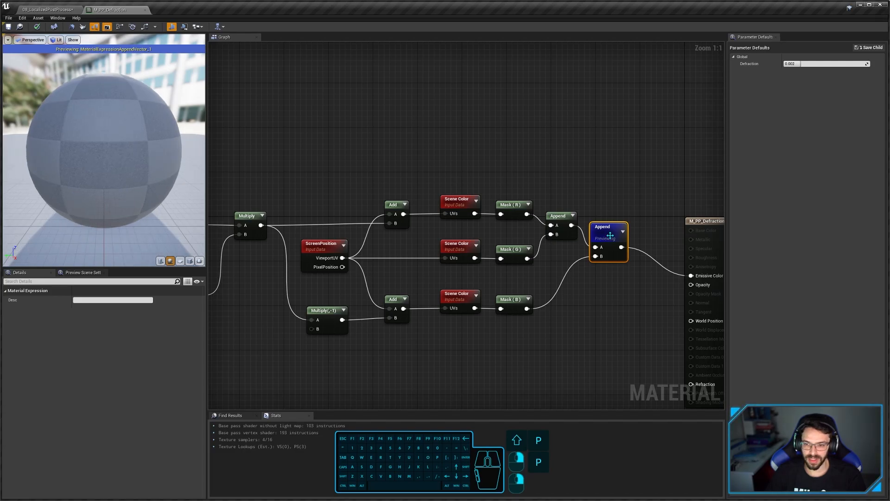
{"action": "key", "text": "shift+p"}
{"action": "left_click", "coordinate": [261, 295]}
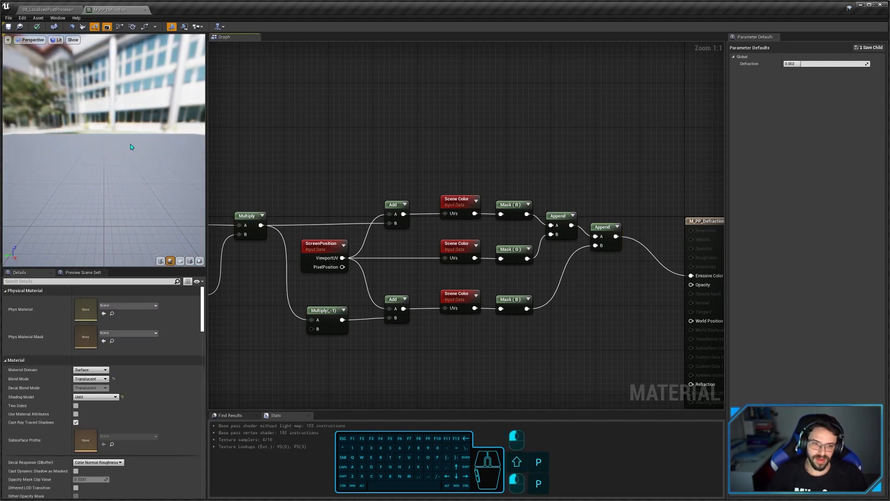
{"action": "left_click_drag", "start_coordinate": [131, 147], "coordinate": [109, 152]}
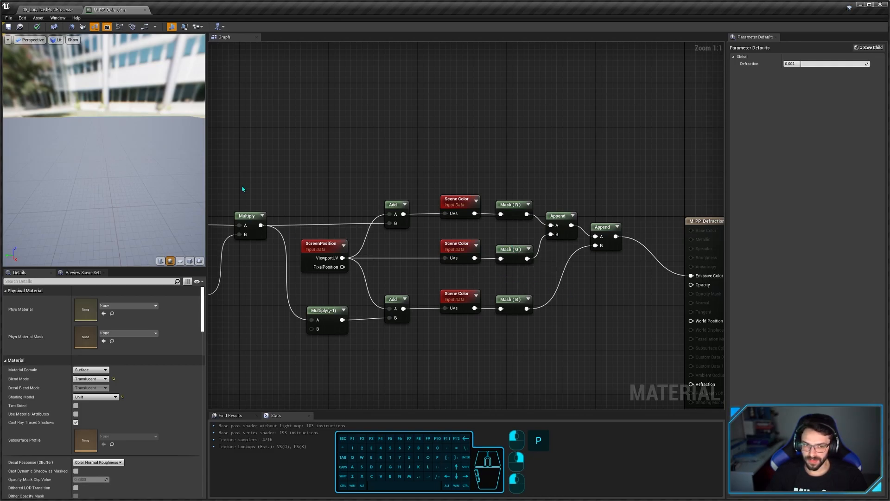
{"action": "left_click_drag", "start_coordinate": [159, 185], "coordinate": [107, 171]}
Step: Preview the ScreenPosition node's output and view it close up so it fills the preview viewport
{"action": "right_click_drag", "start_coordinate": [418, 278], "coordinate": [450, 261]}
{"action": "left_click", "coordinate": [360, 246]}
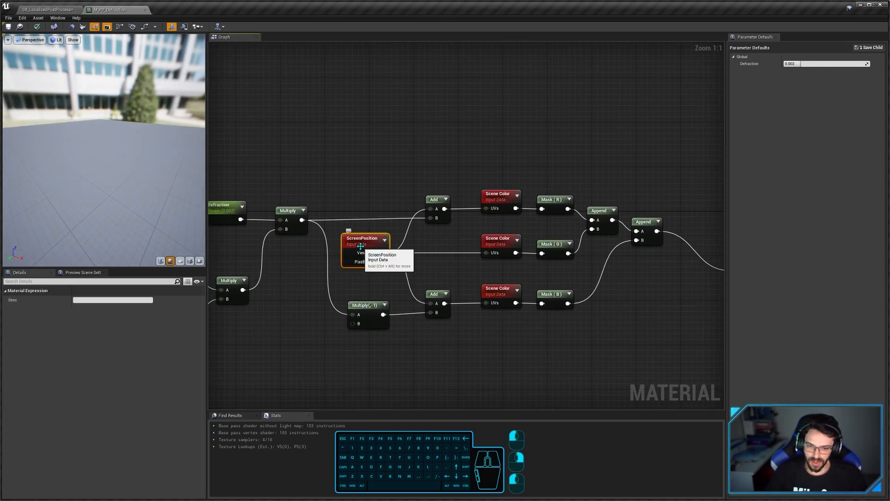
{"action": "key", "text": "shift+p"}
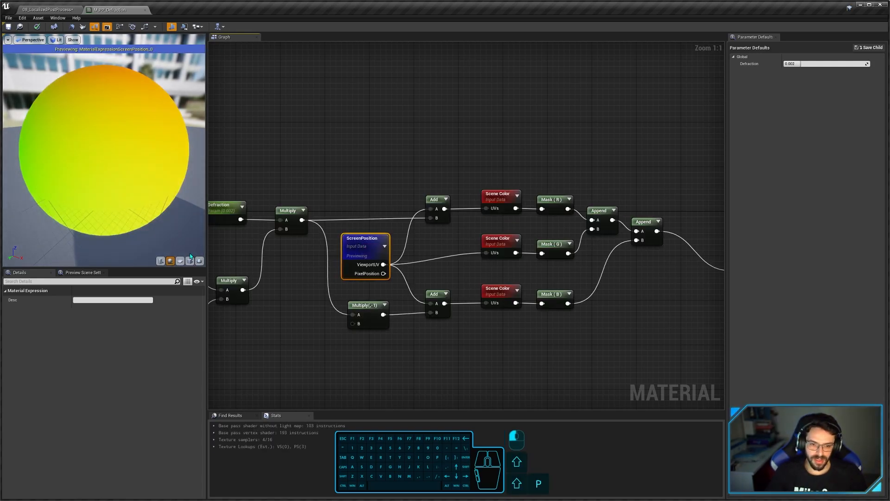
{"action": "right_click_drag", "start_coordinate": [55, 192], "coordinate": [129, 165]}
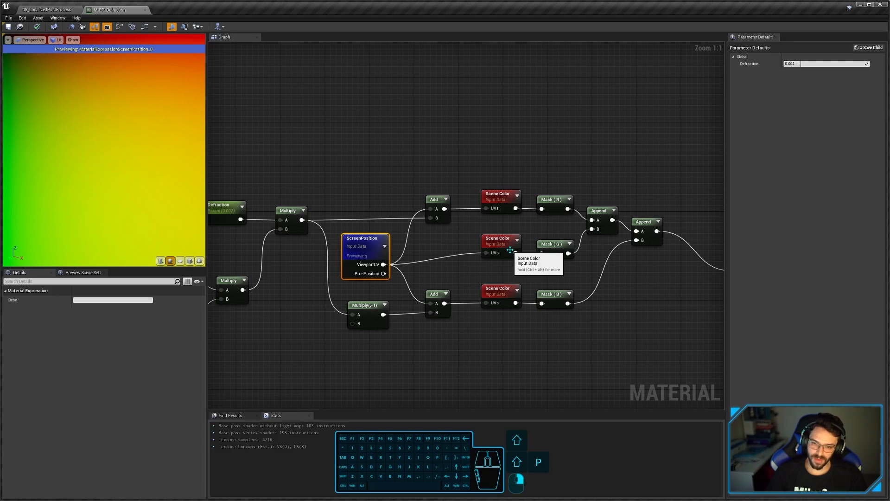
Step: Examine how ScreenPosition drives the UVs of the three Scene Color nodes
{"action": "right_click_drag", "start_coordinate": [511, 278], "coordinate": [476, 286]}
{"action": "left_click", "coordinate": [459, 203]}
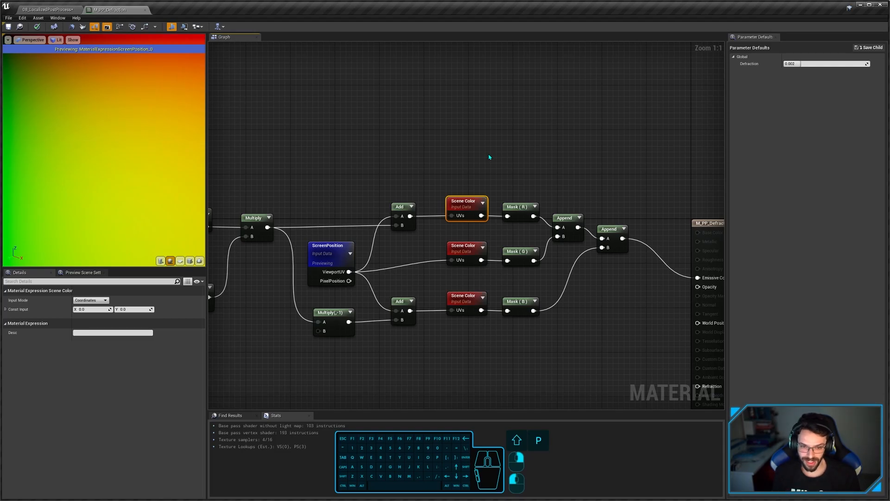
{"action": "left_click", "coordinate": [330, 255]}
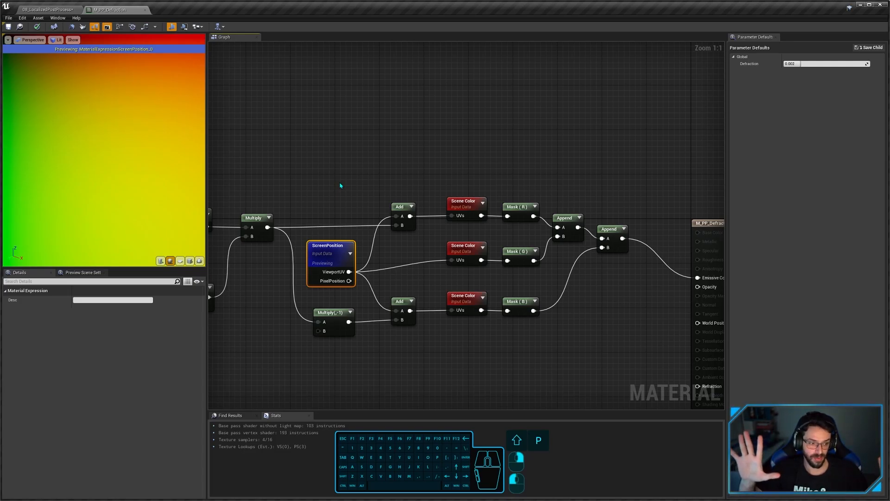
{"action": "left_click", "coordinate": [462, 252]}
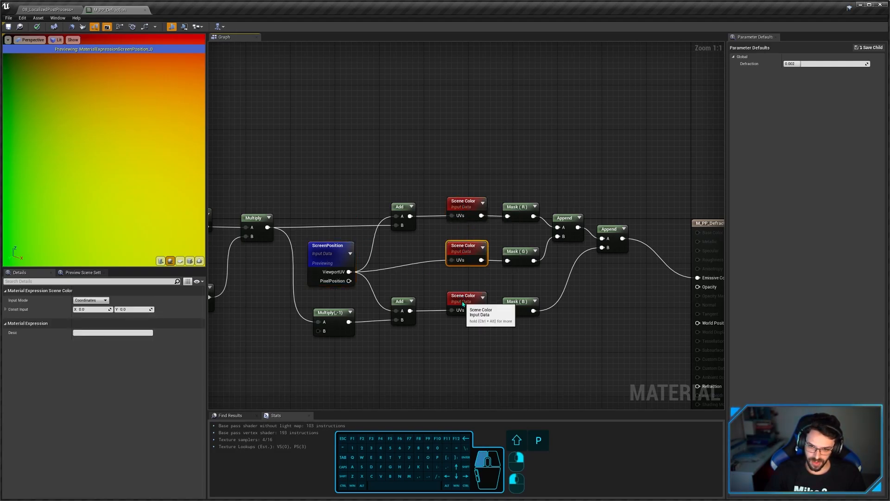
{"action": "left_click", "coordinate": [463, 299]}
{"action": "right_click_drag", "start_coordinate": [463, 302], "coordinate": [477, 307]}
{"action": "left_click", "coordinate": [450, 278]}
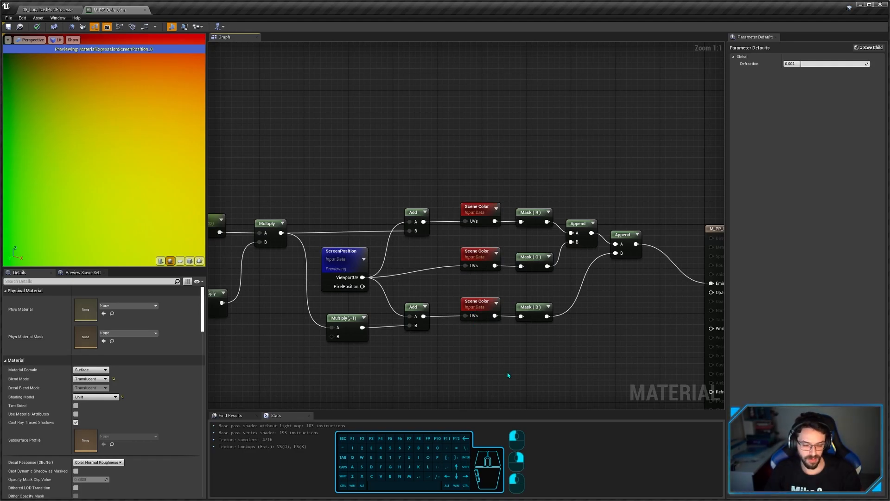
Step: Preview the Fresnel node's output and the 1-x node's inverted result on the sphere
{"action": "right_click_drag", "start_coordinate": [496, 355], "coordinate": [476, 347]}
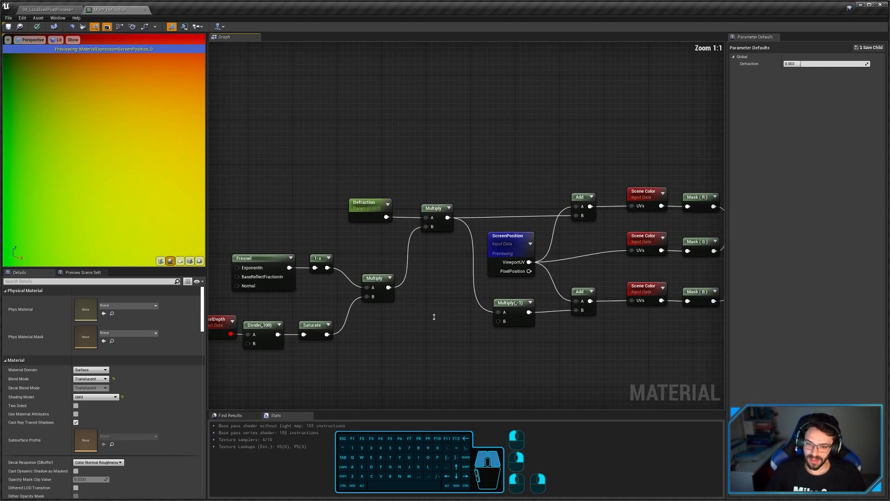
{"action": "right_click_drag", "start_coordinate": [435, 313], "coordinate": [463, 316]}
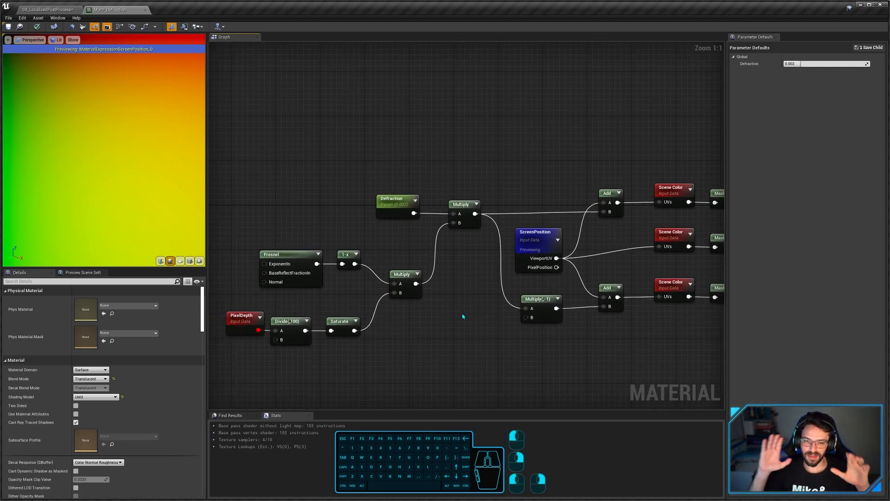
{"action": "left_click", "coordinate": [295, 254]}
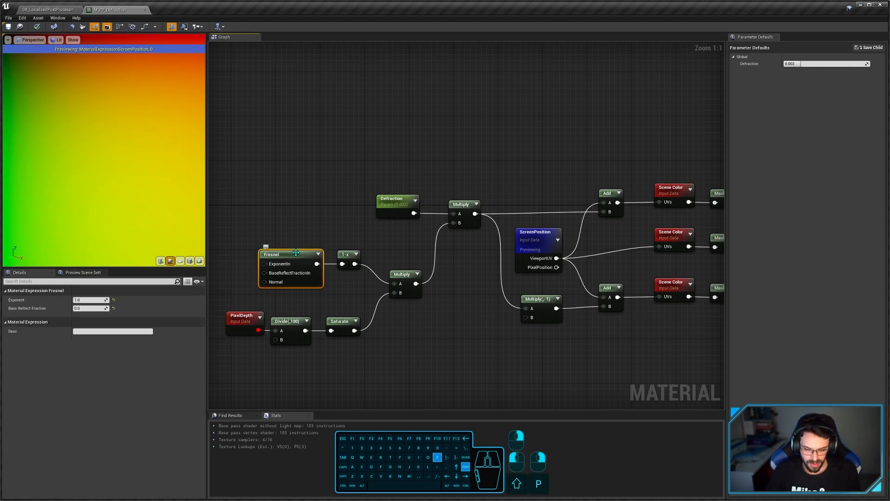
{"action": "key", "text": "shift+p"}
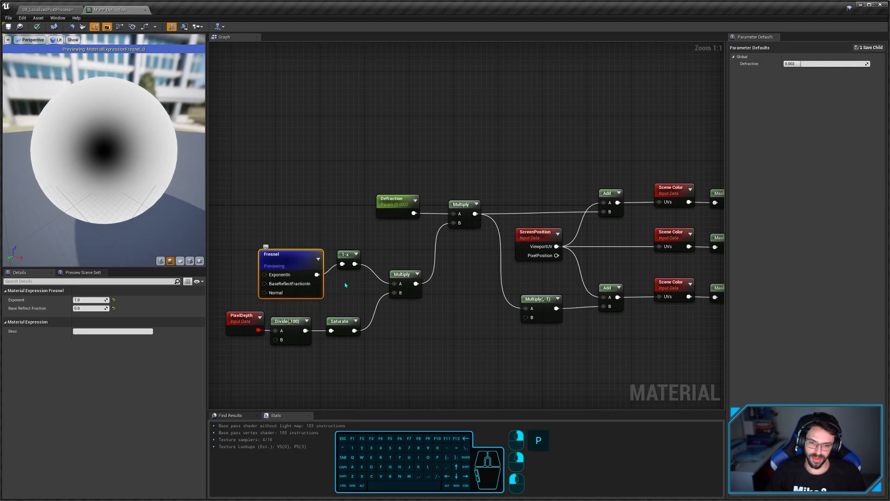
{"action": "left_click", "coordinate": [345, 255]}
{"action": "key", "text": "shift+p"}
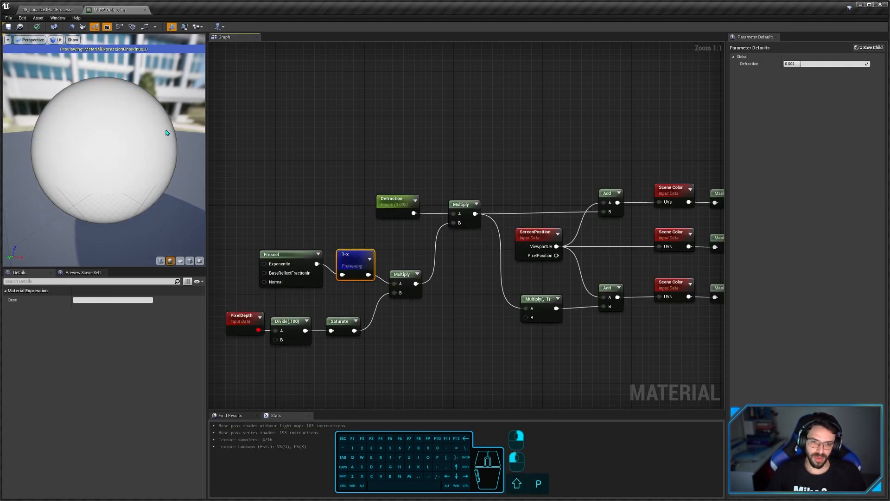
{"action": "left_click_drag", "start_coordinate": [171, 151], "coordinate": [170, 142]}
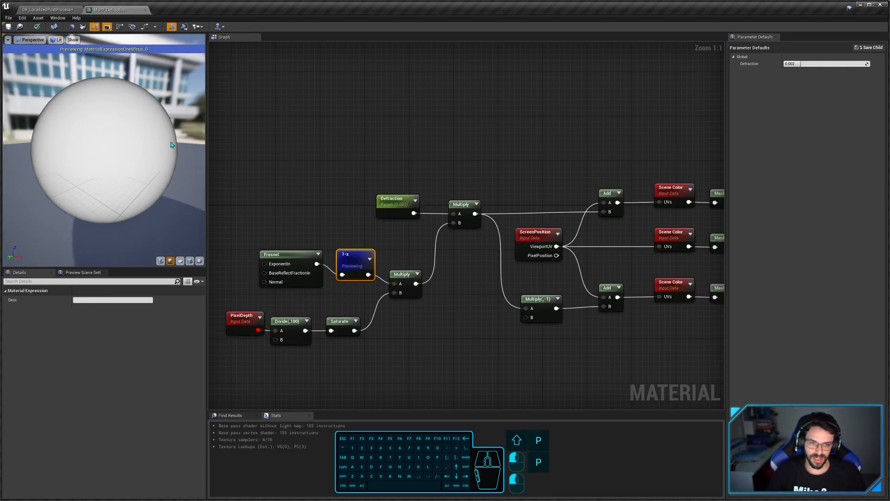
Step: Preview the PixelDepth node's output on the sphere
{"action": "right_click_drag", "start_coordinate": [406, 319], "coordinate": [427, 316]}
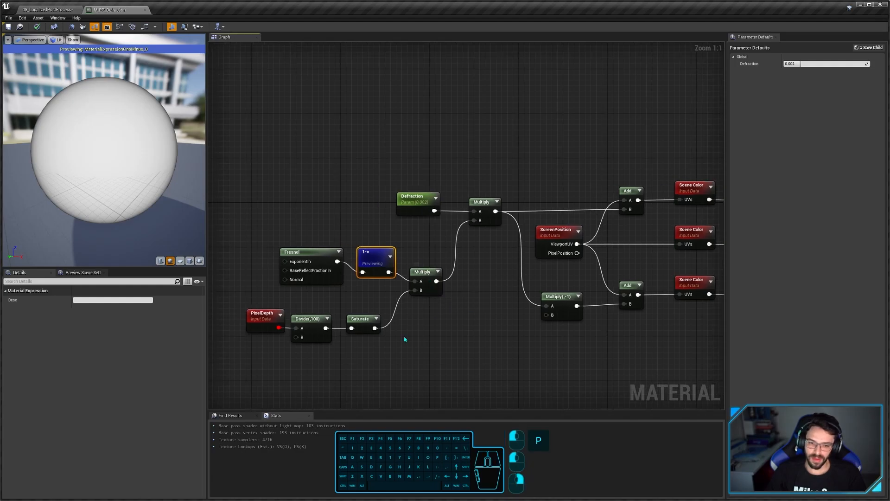
{"action": "left_click", "coordinate": [265, 321]}
{"action": "key", "text": "shift+p"}
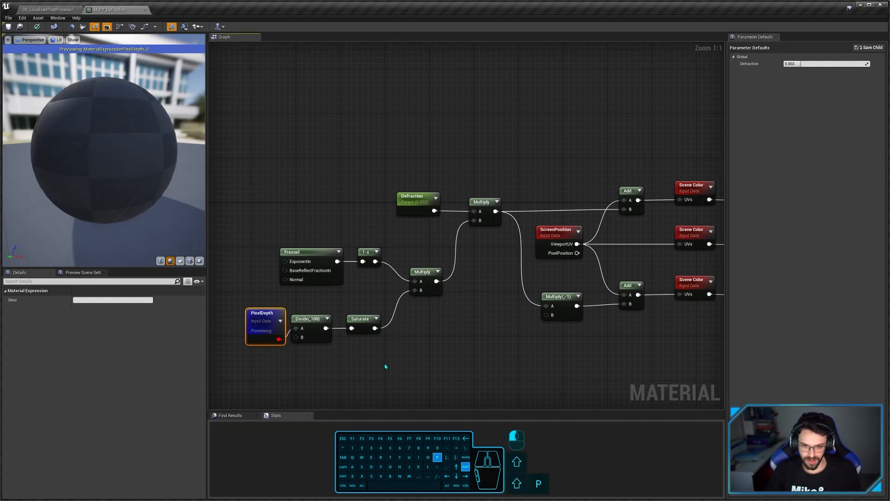
Step: Preview the outputs of the Divide(,100) node and the Saturate node on the sphere
{"action": "mouse_move", "coordinate": [104, 153]}
{"action": "right_mouse_down"}
{"action": "mouse_move", "coordinate": [105, 209]}
{"action": "mouse_move", "coordinate": [104, 176]}
{"action": "mouse_move", "coordinate": [104, 209]}
{"action": "mouse_move", "coordinate": [117, 161]}
{"action": "right_mouse_up"}
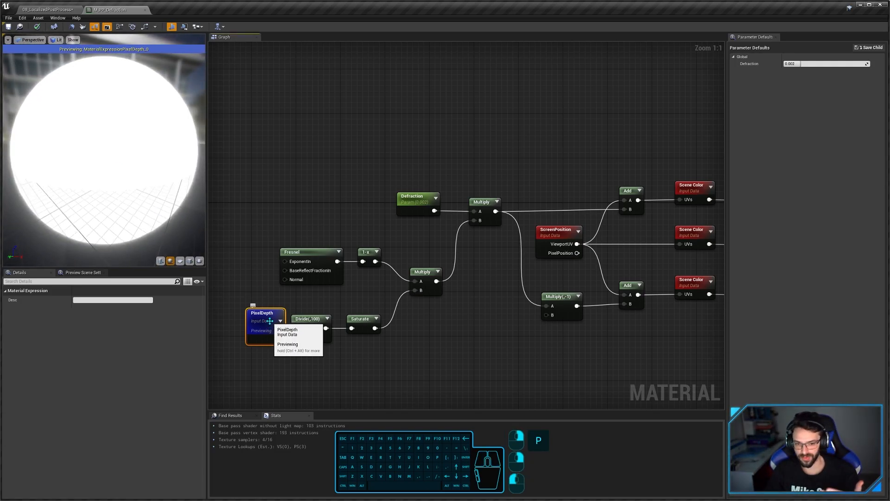
{"action": "left_click", "coordinate": [318, 326]}
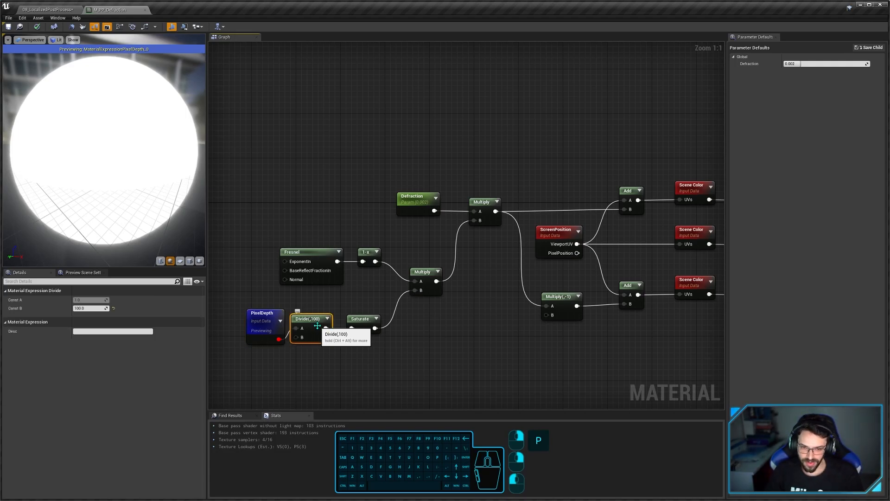
{"action": "key", "text": "space"}
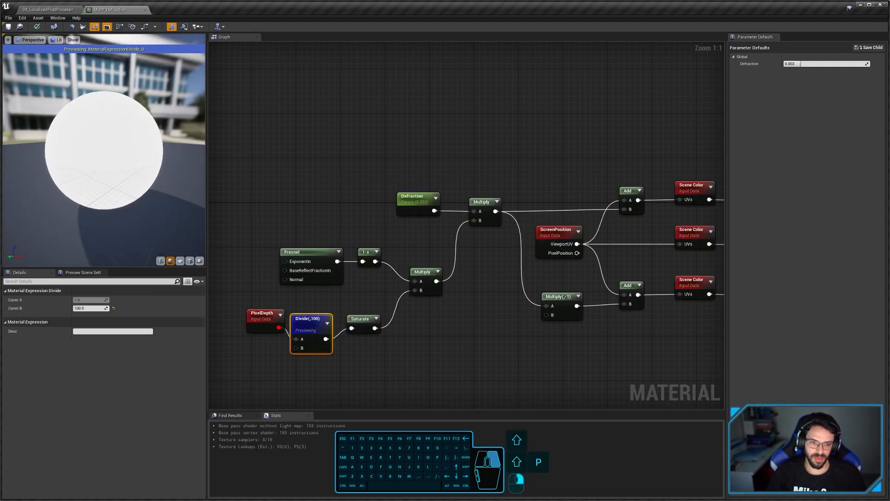
{"action": "mouse_move", "coordinate": [104, 151]}
{"action": "right_mouse_down"}
{"action": "mouse_move", "coordinate": [104, 215]}
{"action": "mouse_move", "coordinate": [119, 159]}
{"action": "right_mouse_up"}
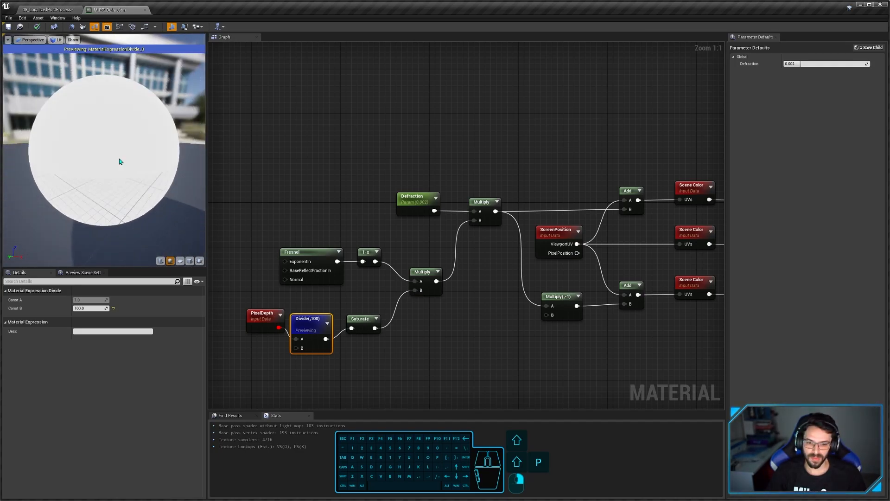
{"action": "left_click", "coordinate": [355, 318]}
{"action": "key", "text": "shift+p"}
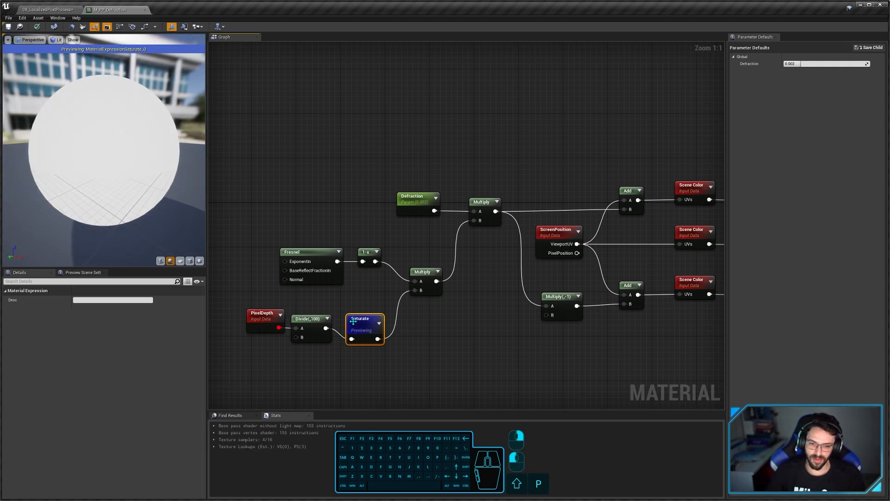
Step: Preview the Multiply node that combines the inverted Fresnel with the saturated depth and view it on the sphere
{"action": "left_click", "coordinate": [424, 274]}
{"action": "key", "text": "shift+p"}
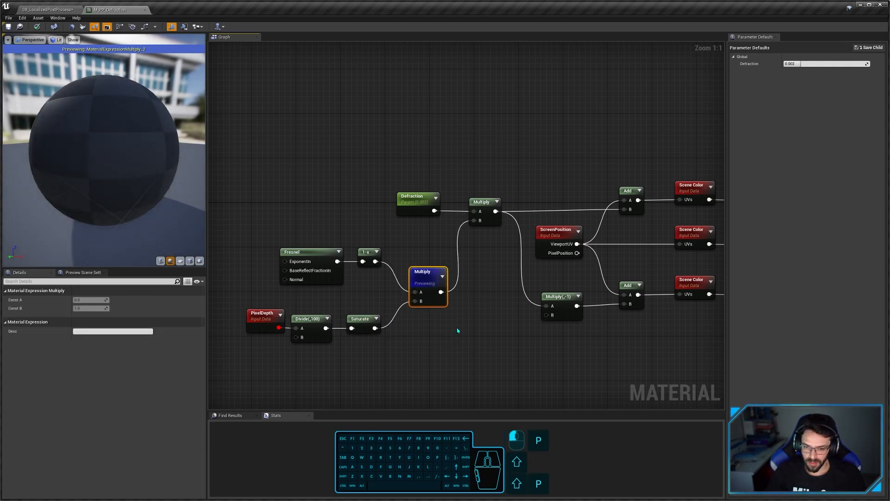
{"action": "mouse_move", "coordinate": [138, 137]}
{"action": "right_mouse_down"}
{"action": "mouse_move", "coordinate": [138, 102]}
{"action": "mouse_move", "coordinate": [138, 138]}
{"action": "right_mouse_up"}
{"action": "right_click_drag", "start_coordinate": [490, 246], "coordinate": [444, 250]}
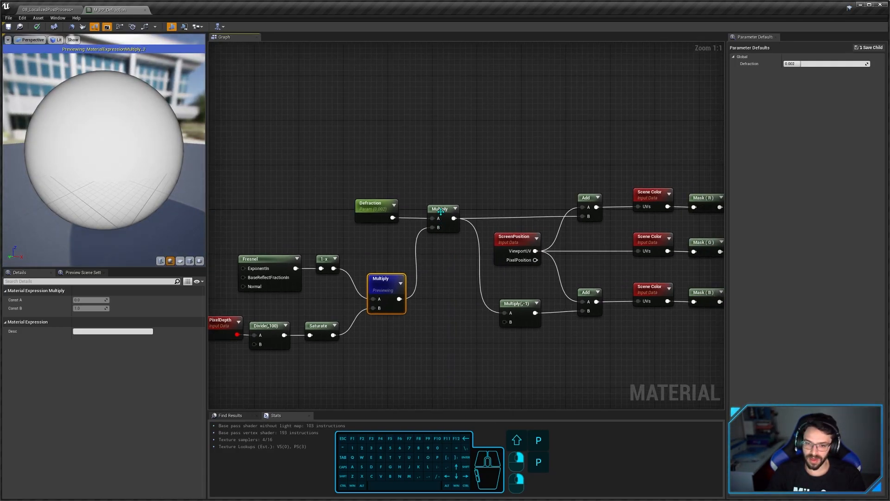
Step: Examine how the Defraction parameter's Multiply feeds the red channel's Add node directly and the blue channel's through Multiply(,-1)
{"action": "left_click", "coordinate": [437, 207]}
{"action": "left_click", "coordinate": [369, 203]}
{"action": "right_click_drag", "start_coordinate": [390, 248], "coordinate": [314, 245]}
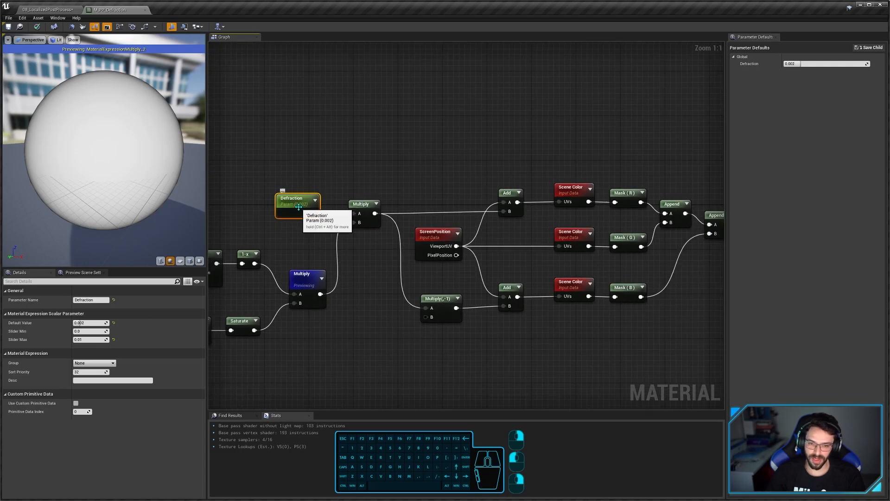
{"action": "left_click", "coordinate": [519, 192]}
{"action": "left_click", "coordinate": [443, 246]}
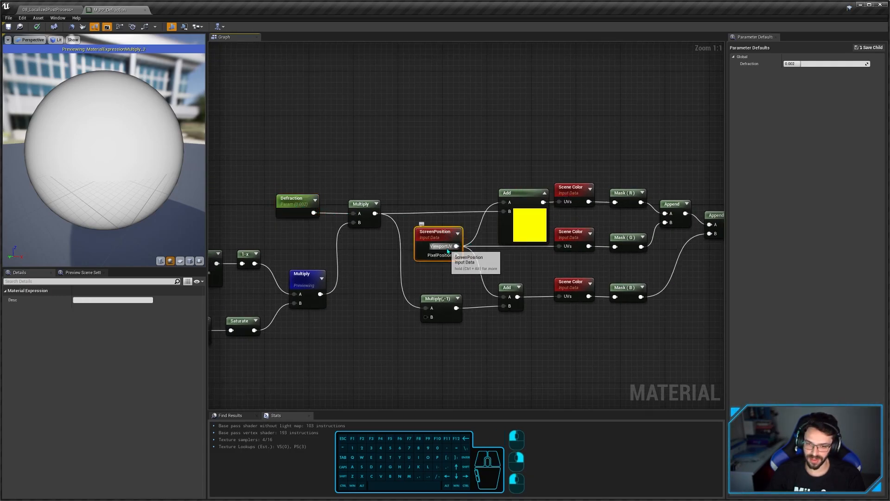
{"action": "left_click", "coordinate": [544, 193]}
{"action": "left_click", "coordinate": [478, 352]}
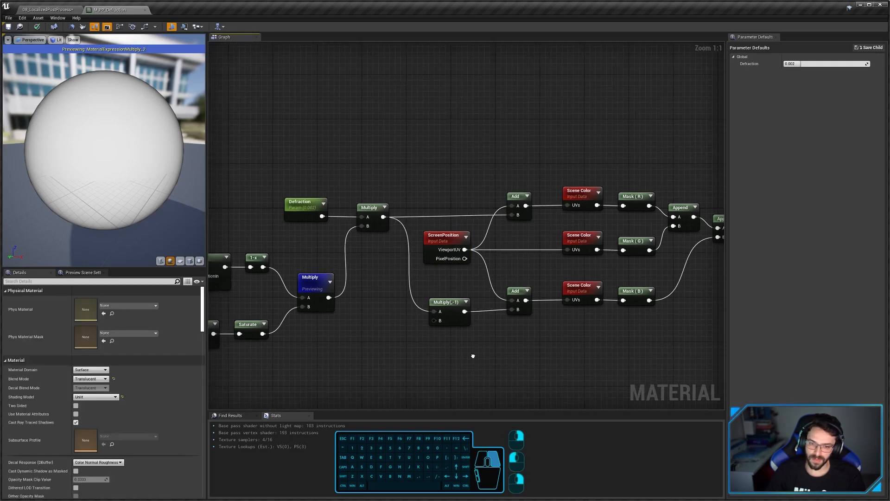
{"action": "right_click_drag", "start_coordinate": [473, 356], "coordinate": [476, 339]}
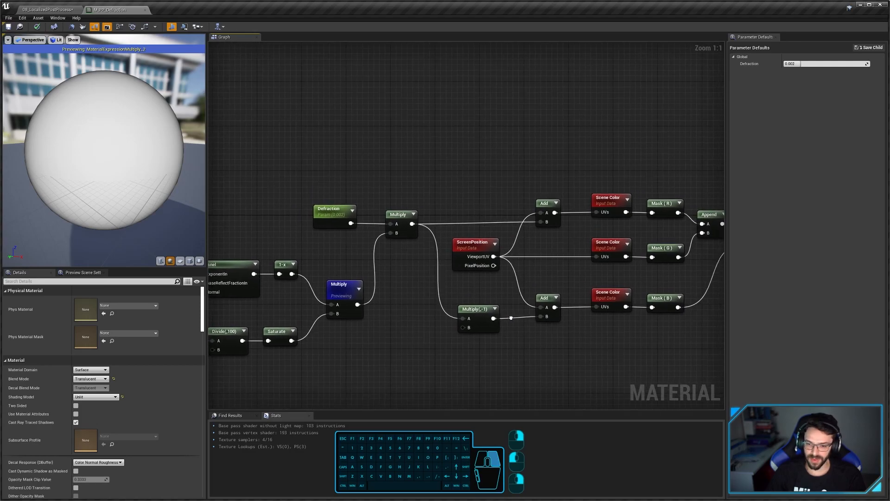
{"action": "left_click", "coordinate": [477, 309]}
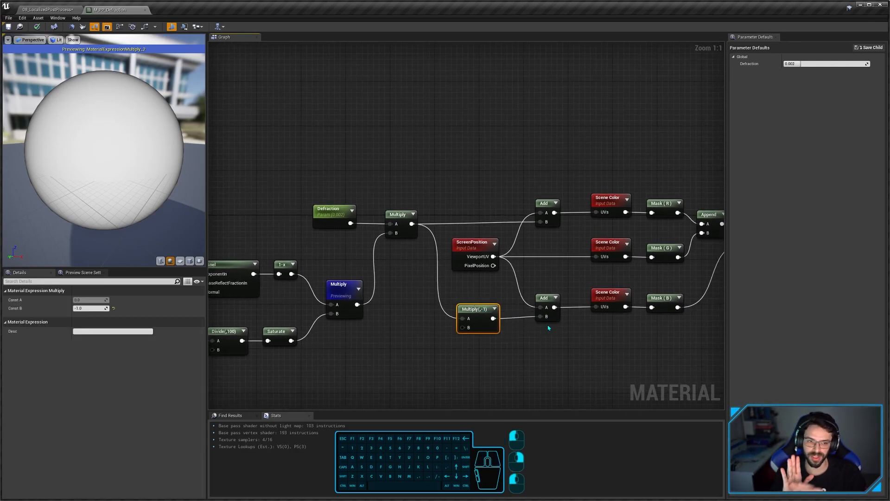
Step: Return to the 08_LocalizedPostProcess level and inspect the colour fringing while flying into and out of the PP_Defraction sphere
{"action": "left_click", "coordinate": [36, 11]}
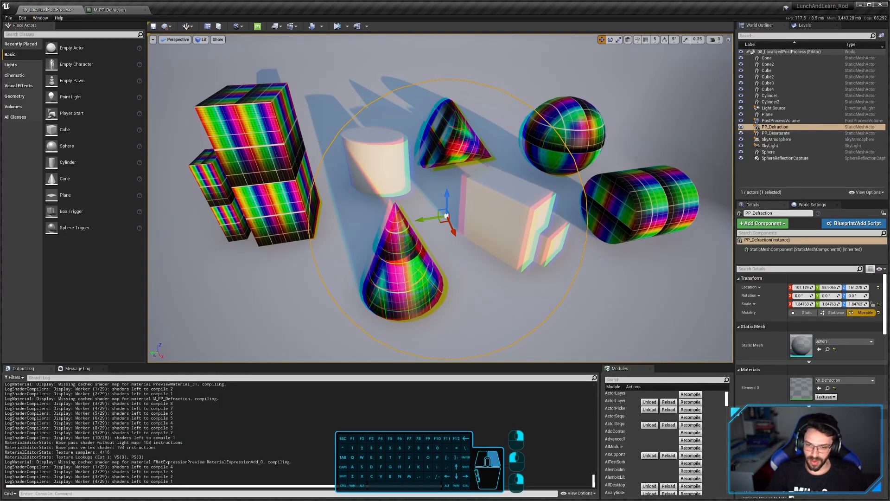
{"action": "key", "text": "w"}
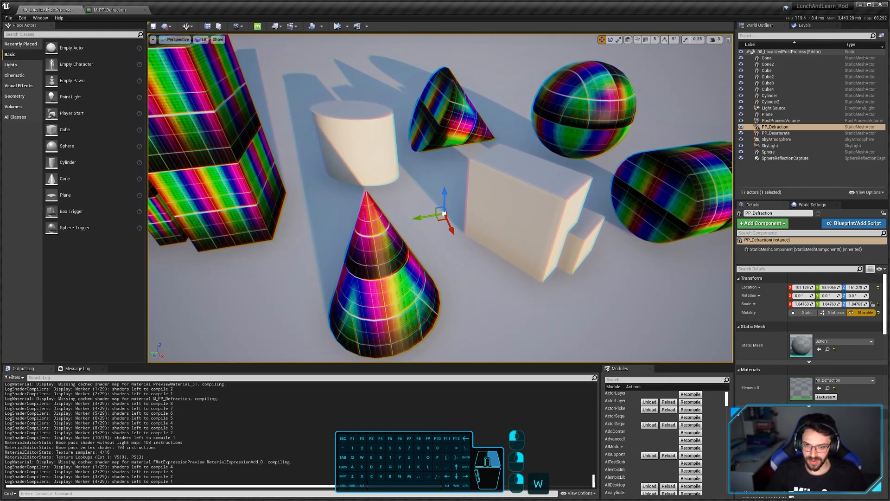
{"action": "key", "text": "s"}
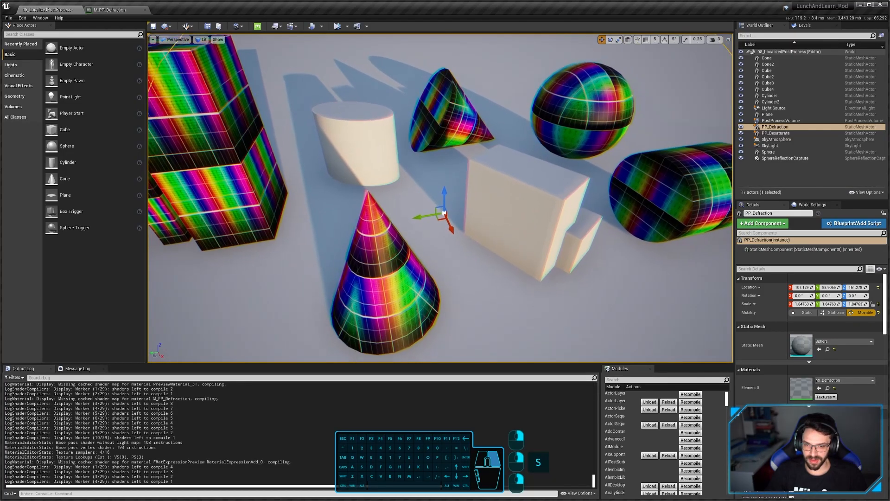
{"action": "key", "text": "w"}
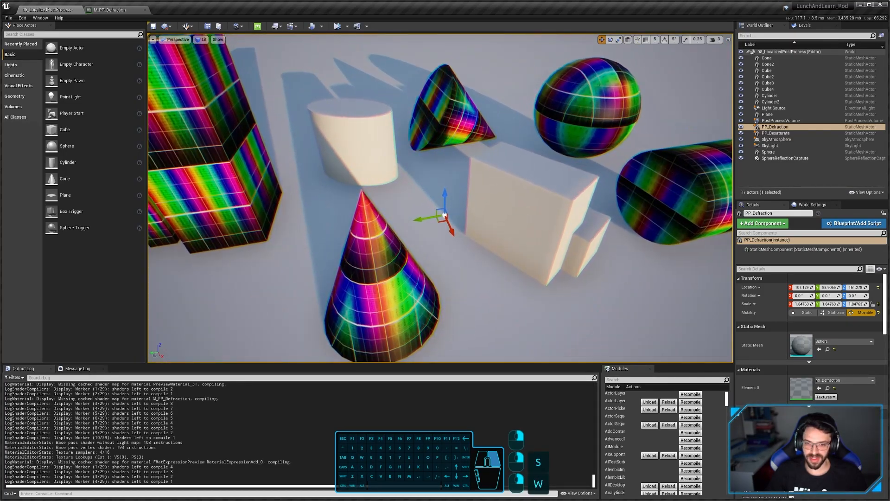
{"action": "key", "text": "s"}
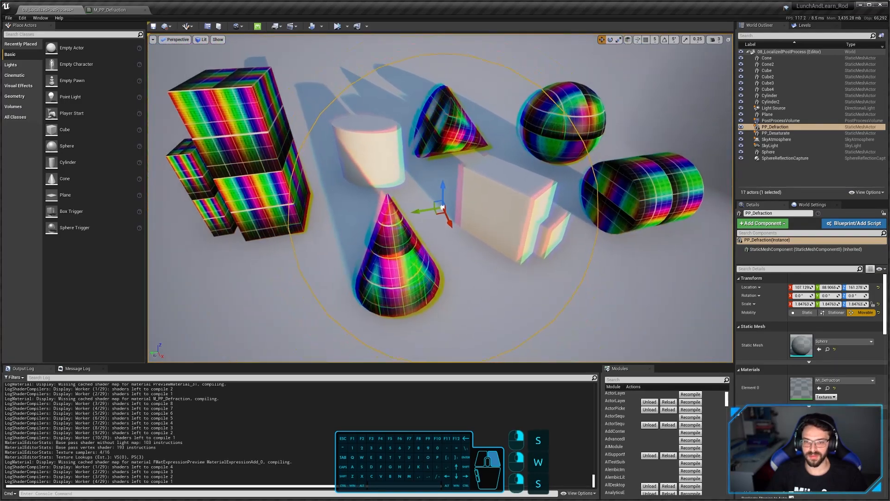
{"action": "key", "text": "w"}
{"action": "key", "text": "s"}
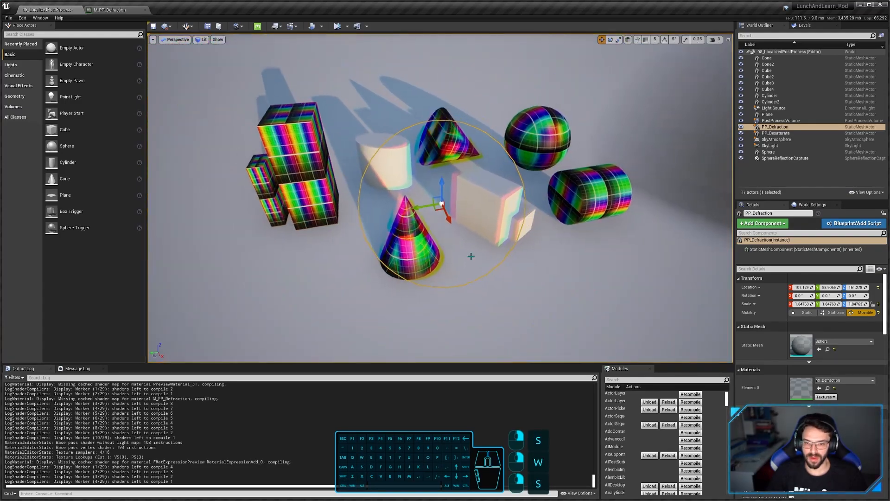
{"action": "key", "text": "w"}
Step: Move the PP_Defraction sphere away from the shapes and bring the PP_Desaturate sphere over them
{"action": "left_click_drag", "start_coordinate": [433, 215], "coordinate": [178, 233]}
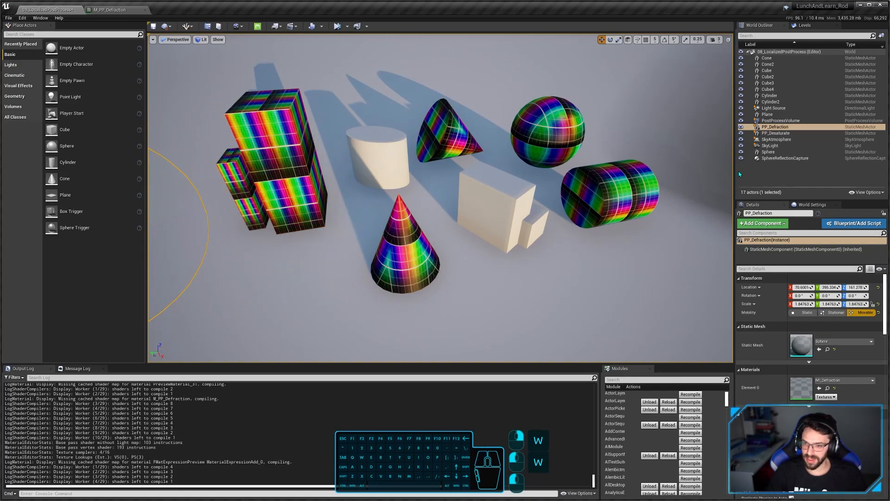
{"action": "left_click", "coordinate": [721, 153]}
{"action": "right_click_drag", "start_coordinate": [704, 206], "coordinate": [717, 198]}
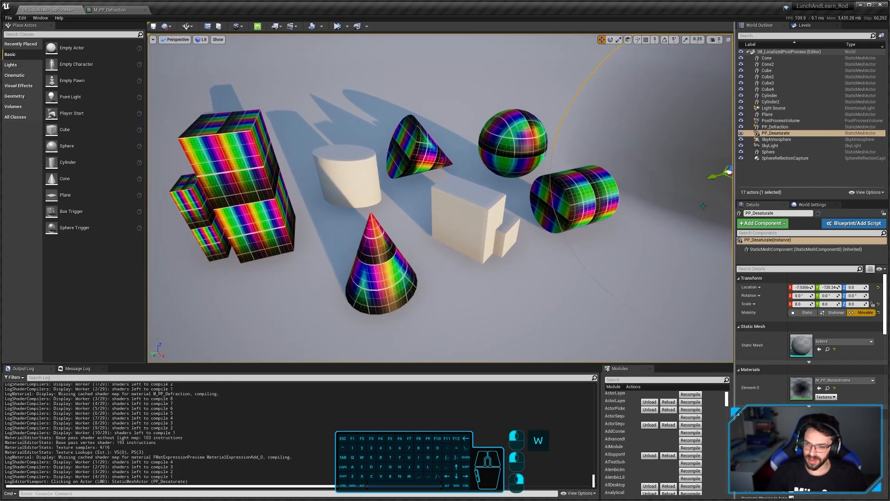
{"action": "left_click_drag", "start_coordinate": [729, 177], "coordinate": [436, 233]}
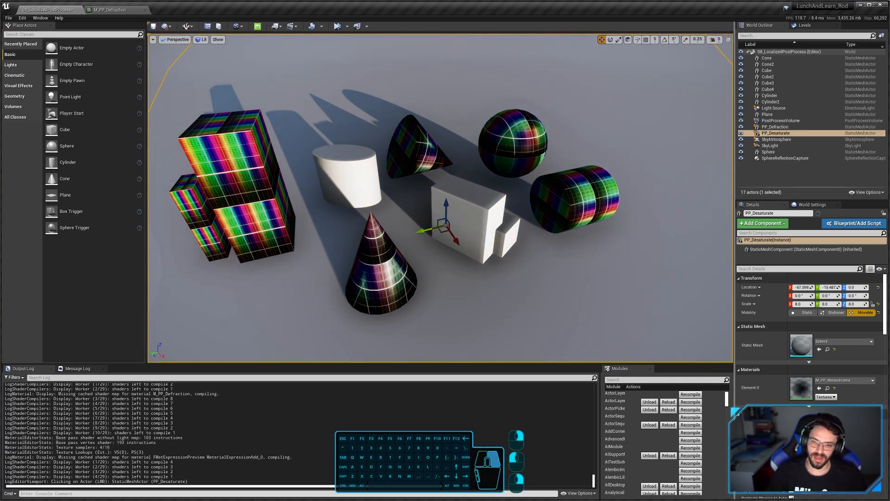
Step: Shift the PP_Desaturate sphere around among the shapes, leaving its centre just behind the front white blocks
{"action": "right_click_drag", "start_coordinate": [492, 267], "coordinate": [467, 261]}
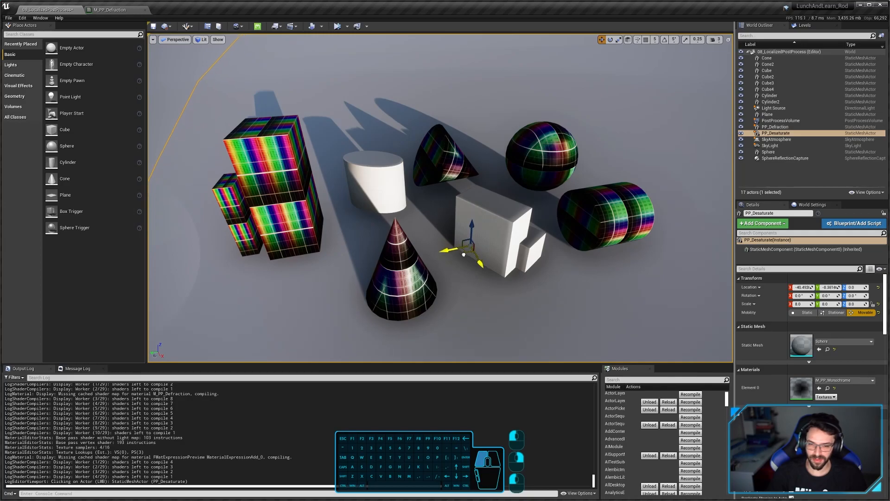
{"action": "left_click_drag", "start_coordinate": [464, 254], "coordinate": [471, 181]}
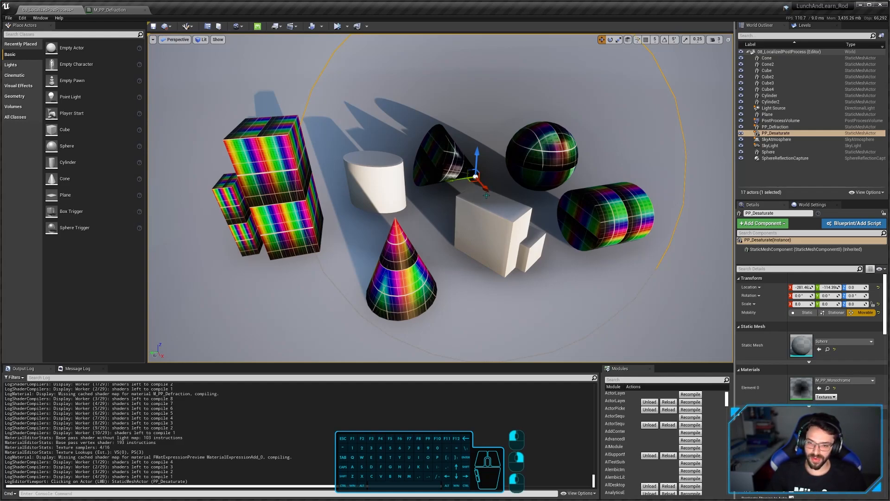
{"action": "mouse_move", "coordinate": [472, 182]}
{"action": "left_mouse_down"}
{"action": "mouse_move", "coordinate": [489, 196]}
{"action": "mouse_move", "coordinate": [473, 180]}
{"action": "mouse_move", "coordinate": [477, 201]}
{"action": "left_mouse_up"}
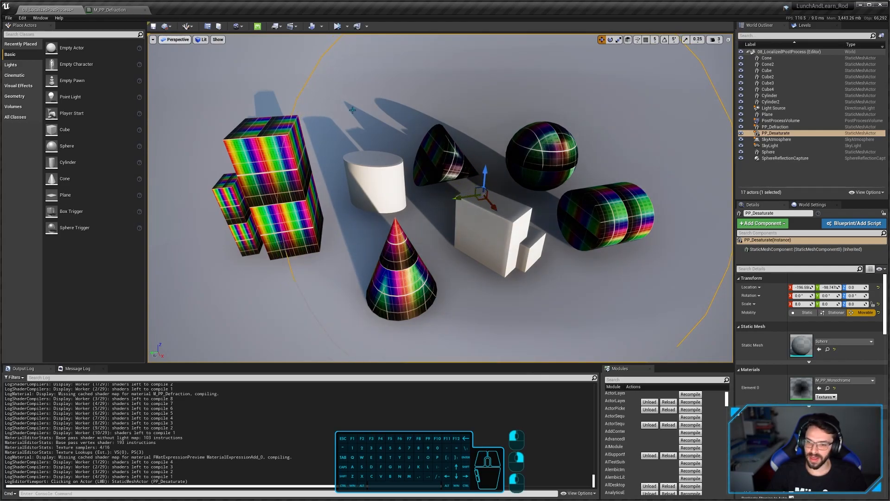
Step: Open the M_PP_Monochrome material and examine the Depth Fade node with its DepthFadeDistance parameter
{"action": "double_click", "coordinate": [804, 389]}
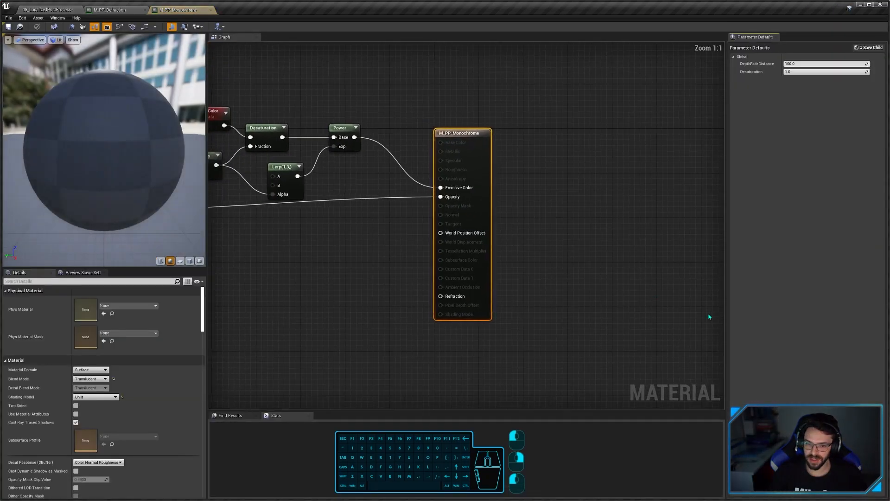
{"action": "right_click_drag", "start_coordinate": [320, 243], "coordinate": [607, 266]}
{"action": "right_click_drag", "start_coordinate": [433, 276], "coordinate": [522, 276]}
{"action": "left_click", "coordinate": [475, 251]}
{"action": "right_click", "coordinate": [475, 254]}
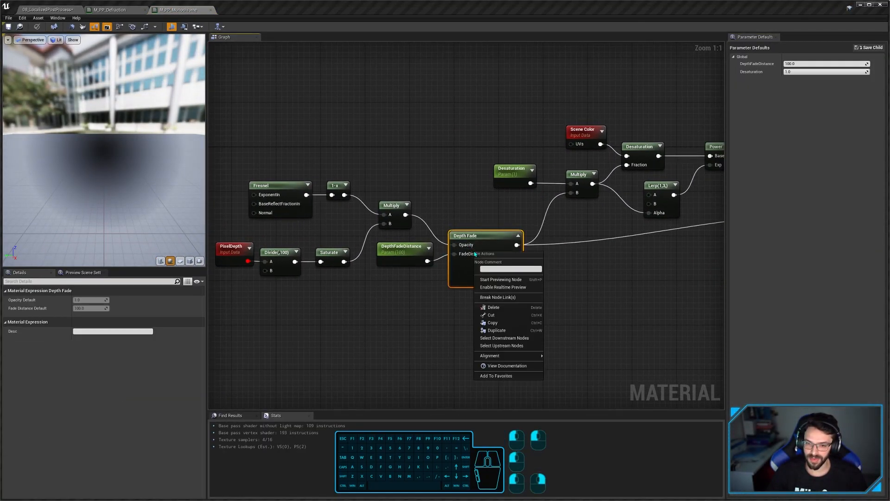
{"action": "right_click", "coordinate": [460, 214]}
{"action": "scroll", "coordinate": [460, 213], "scroll_direction": "up", "scroll_amount": 4, "text": "ctrl"}
{"action": "right_click_drag", "start_coordinate": [462, 238], "coordinate": [471, 159]}
{"action": "scroll", "coordinate": [402, 235], "scroll_direction": "down", "scroll_amount": 2}
{"action": "right_click_drag", "start_coordinate": [402, 236], "coordinate": [415, 250]}
{"action": "left_click", "coordinate": [385, 236]}
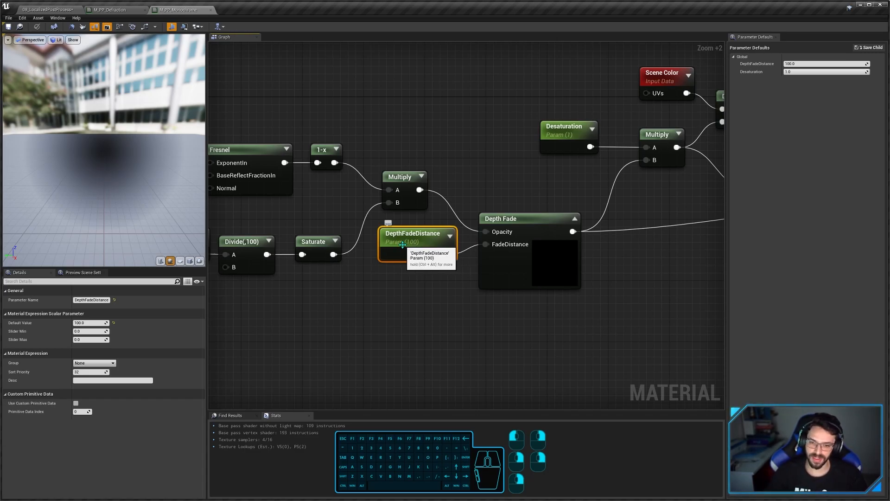
Step: Examine the Fresnel and PixelDepth branches that are multiplied ahead of the Depth Fade node
{"action": "right_click_drag", "start_coordinate": [500, 334], "coordinate": [518, 358]}
{"action": "right_click_drag", "start_coordinate": [460, 341], "coordinate": [483, 347]}
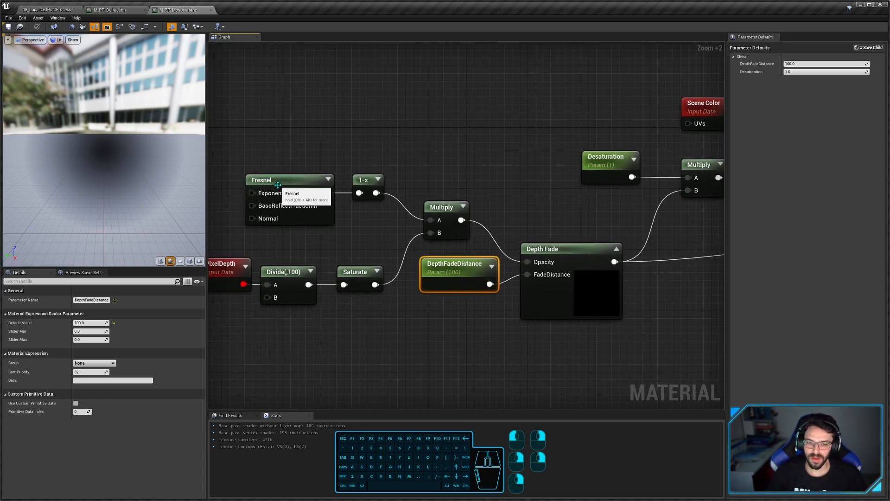
{"action": "right_click_drag", "start_coordinate": [289, 173], "coordinate": [382, 171]}
{"action": "left_click_drag", "start_coordinate": [283, 151], "coordinate": [519, 277]}
{"action": "left_click", "coordinate": [354, 176]}
Step: Examine how the Multiply result enters the Depth Fade node's Opacity input and where the node's output leads
{"action": "right_click_drag", "start_coordinate": [585, 212], "coordinate": [397, 225]}
{"action": "left_click", "coordinate": [461, 259]}
{"action": "right_click_drag", "start_coordinate": [461, 258], "coordinate": [400, 256]}
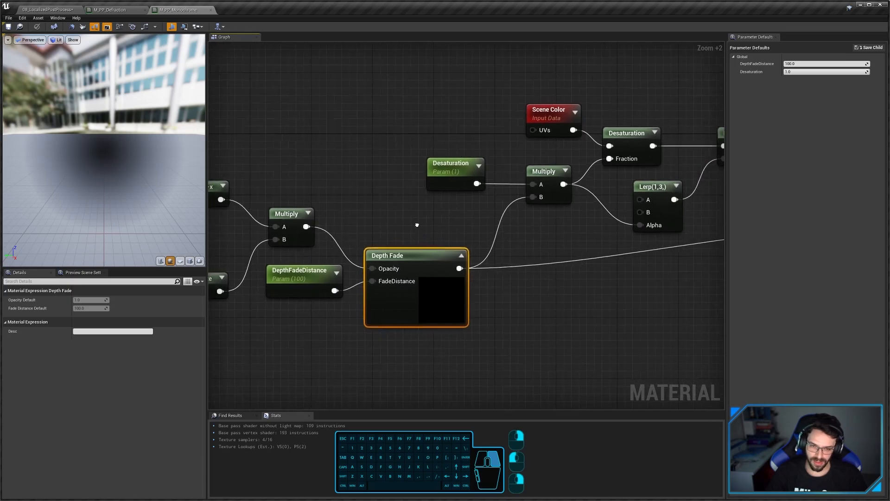
{"action": "left_click", "coordinate": [290, 219]}
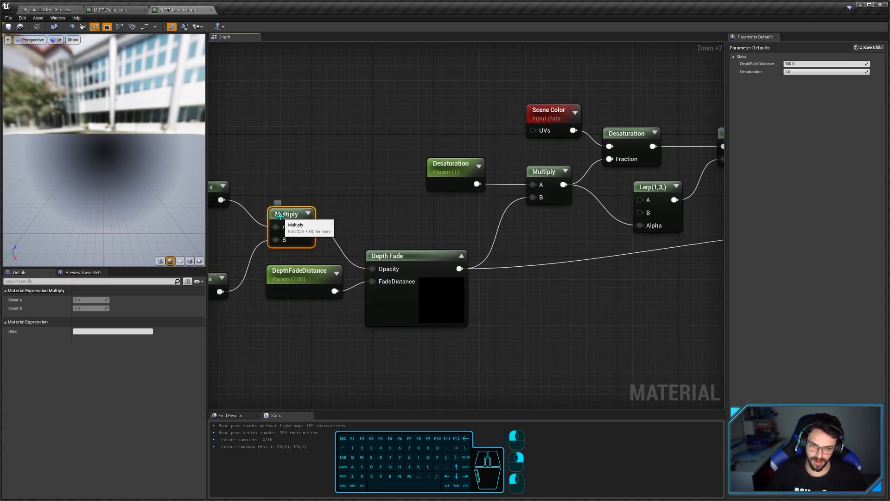
{"action": "right_click_drag", "start_coordinate": [273, 196], "coordinate": [306, 195]}
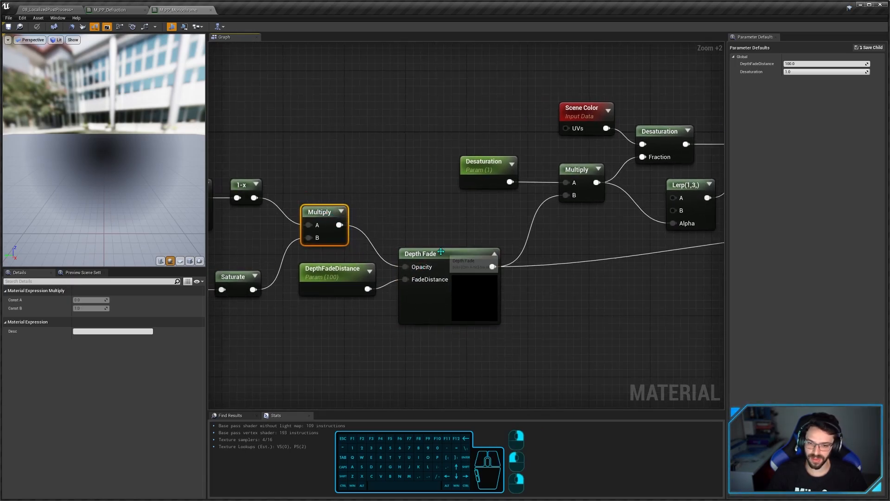
{"action": "right_click_drag", "start_coordinate": [441, 252], "coordinate": [365, 263]}
{"action": "left_click", "coordinate": [365, 263]}
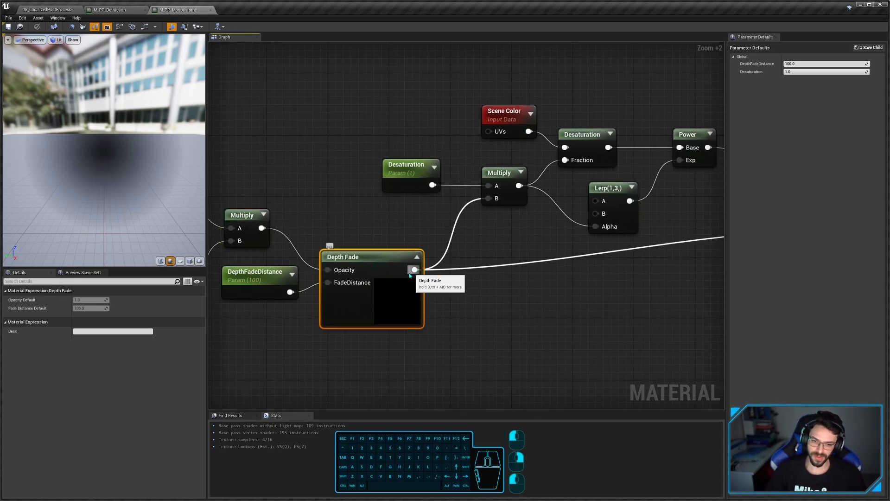
Step: Follow the Depth Fade output to the material's Opacity and examine the Scene Color, Desaturation, Lerp and Power chain
{"action": "right_click_drag", "start_coordinate": [454, 274], "coordinate": [350, 253]}
{"action": "right_click_drag", "start_coordinate": [425, 266], "coordinate": [304, 267]}
{"action": "right_click_drag", "start_coordinate": [255, 241], "coordinate": [358, 252]}
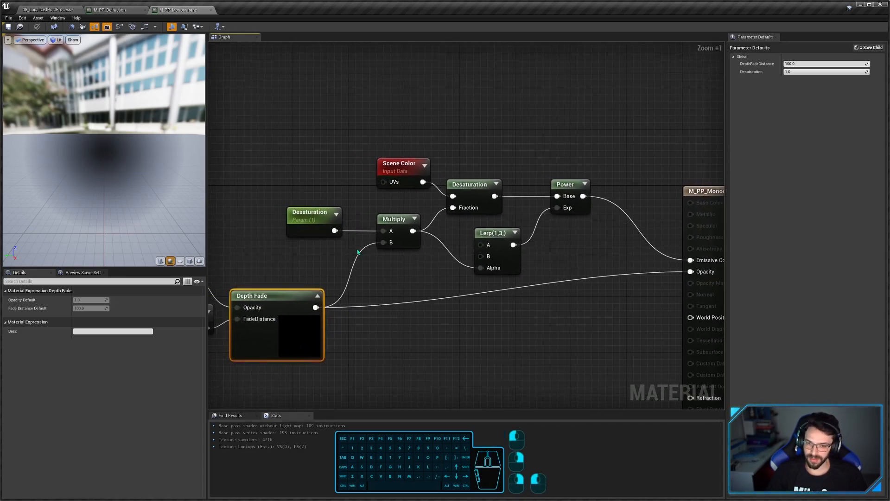
{"action": "left_click", "coordinate": [399, 172]}
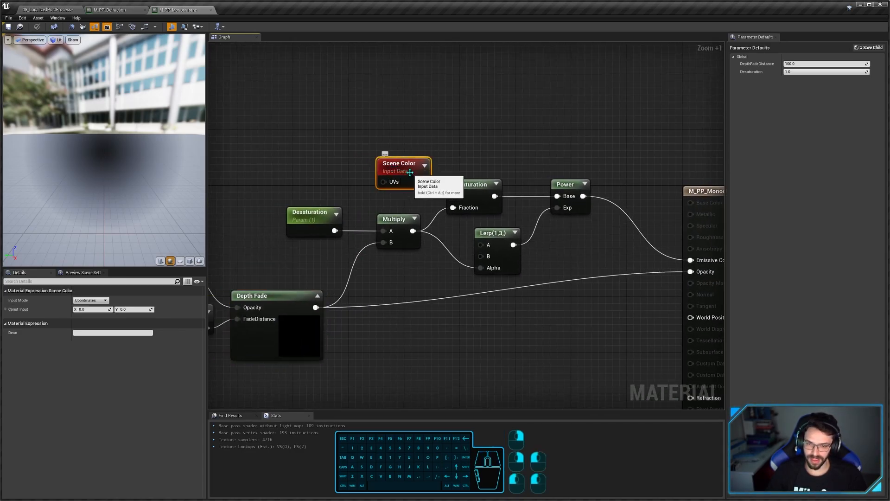
{"action": "scroll", "coordinate": [406, 199], "scroll_direction": "down", "scroll_amount": 3}
{"action": "scroll", "coordinate": [406, 200], "scroll_direction": "up", "scroll_amount": 2}
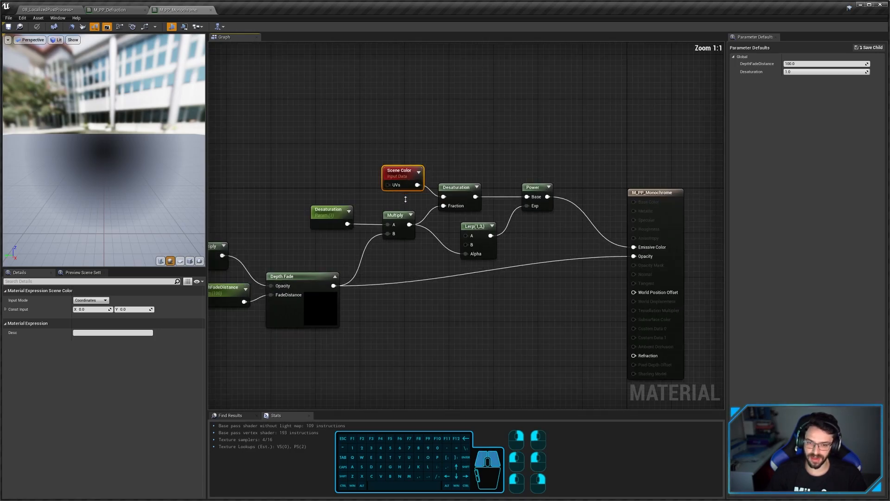
Step: Examine the Desaturation node's Fraction input, formed by multiplying the Desaturation parameter with the Depth Fade output
{"action": "scroll", "coordinate": [408, 199], "scroll_direction": "up", "scroll_amount": 2, "text": "ctrl"}
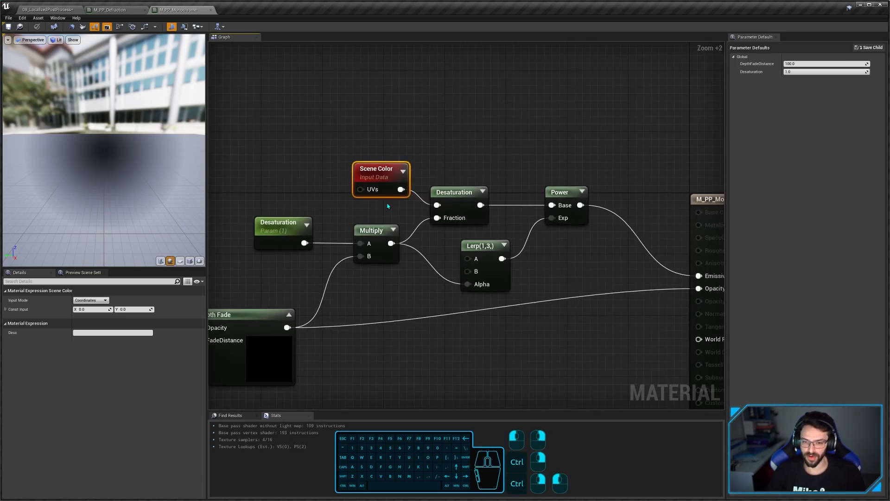
{"action": "left_click", "coordinate": [452, 200]}
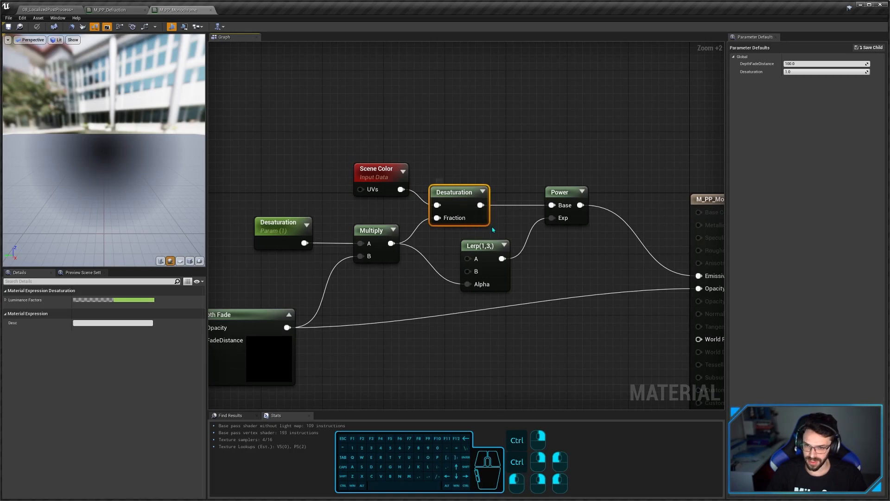
{"action": "left_click", "coordinate": [377, 238]}
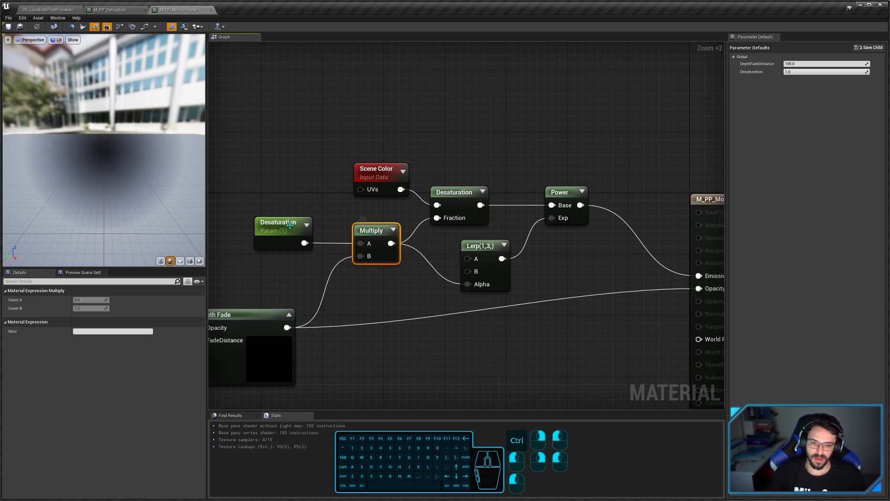
{"action": "left_click", "coordinate": [273, 231]}
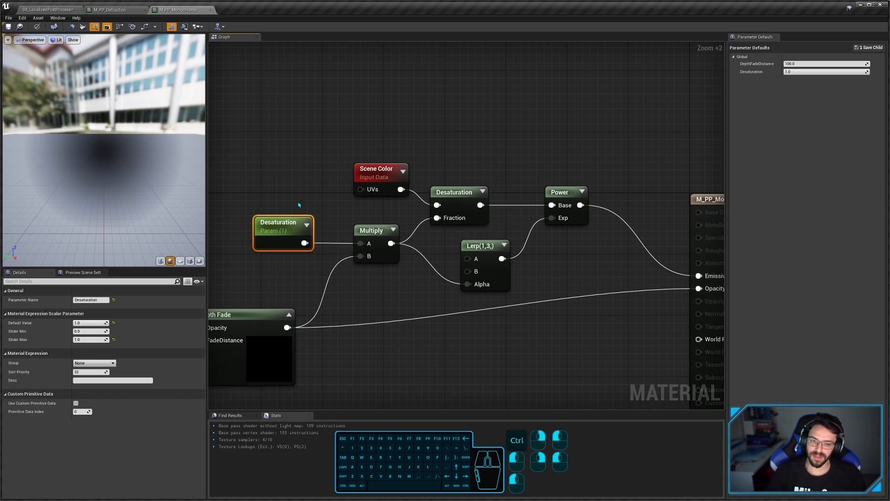
{"action": "left_click", "coordinate": [362, 231]}
{"action": "left_click", "coordinate": [253, 320]}
{"action": "right_click_drag", "start_coordinate": [244, 296], "coordinate": [371, 299]}
{"action": "left_click_drag", "start_coordinate": [367, 273], "coordinate": [254, 349]}
{"action": "left_click", "coordinate": [563, 344]}
Step: Examine the Lerp(1,3) node's constants and the Multiply result that feeds its Alpha
{"action": "right_click_drag", "start_coordinate": [585, 333], "coordinate": [411, 336]}
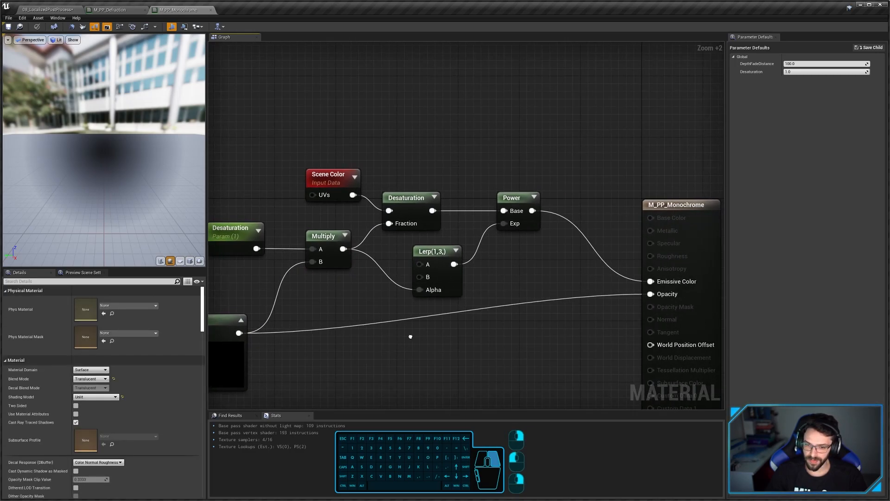
{"action": "left_click", "coordinate": [448, 279]}
{"action": "right_click_drag", "start_coordinate": [486, 274], "coordinate": [460, 281]}
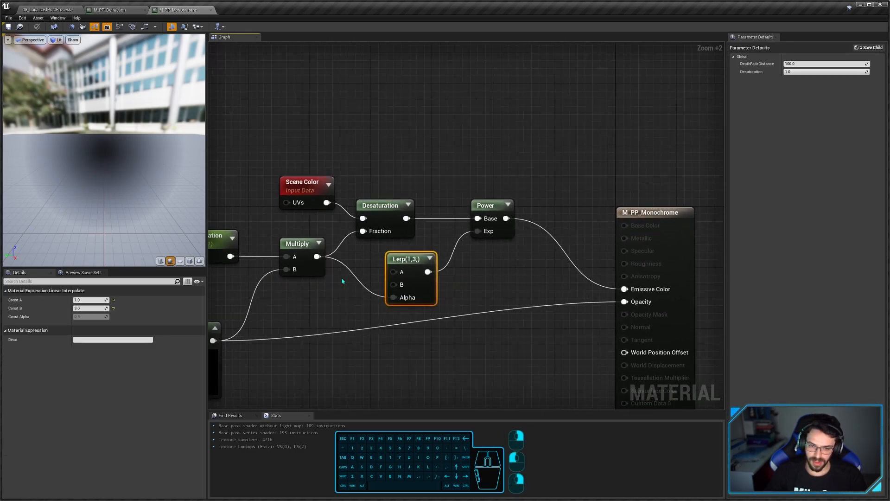
{"action": "right_click_drag", "start_coordinate": [342, 281], "coordinate": [377, 285]}
{"action": "left_click", "coordinate": [346, 268]}
{"action": "left_click_drag", "start_coordinate": [345, 295], "coordinate": [298, 258]}
{"action": "left_click", "coordinate": [465, 296]}
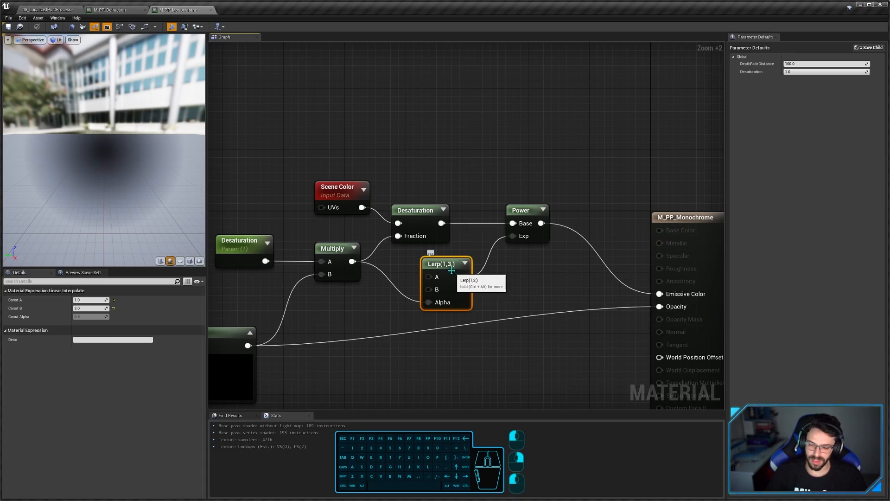
{"action": "left_click_drag", "start_coordinate": [430, 276], "coordinate": [436, 265]}
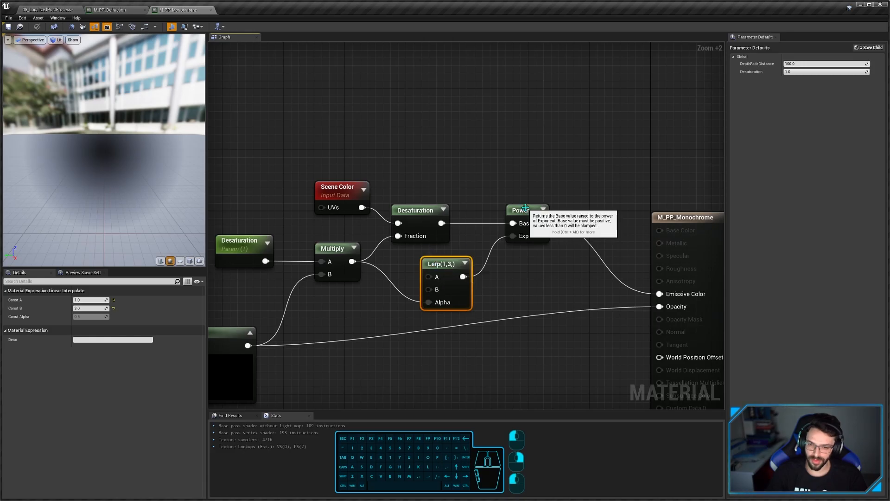
Step: Examine the Power node and how the Lerp node supplies its exponent
{"action": "left_click", "coordinate": [524, 209]}
{"action": "right_click_drag", "start_coordinate": [531, 258], "coordinate": [503, 254]}
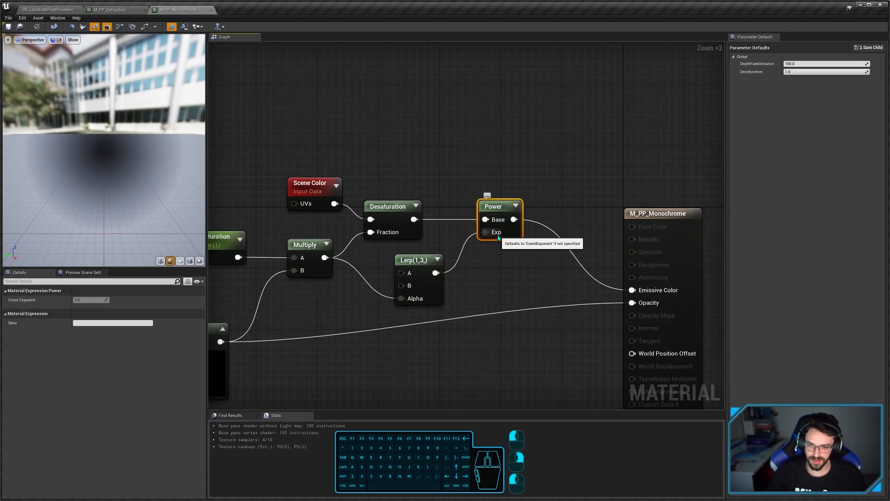
{"action": "right_click_drag", "start_coordinate": [423, 249], "coordinate": [448, 257]}
{"action": "left_click", "coordinate": [334, 260]}
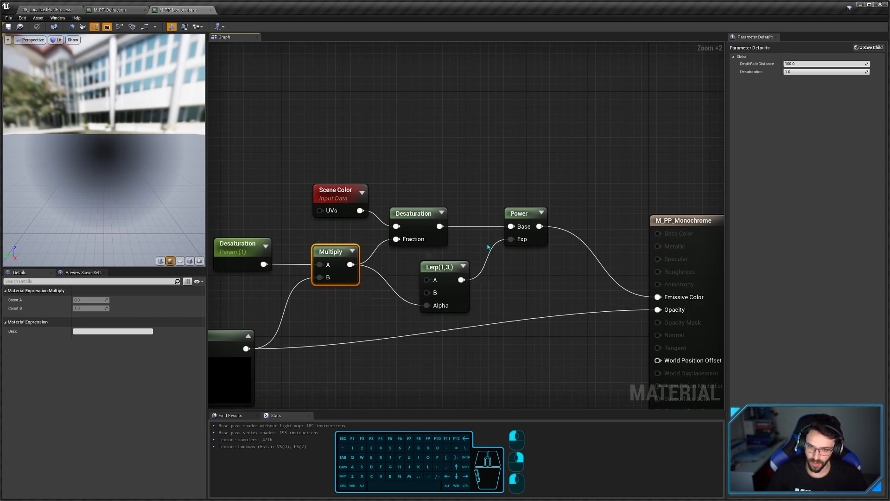
{"action": "left_click", "coordinate": [522, 218]}
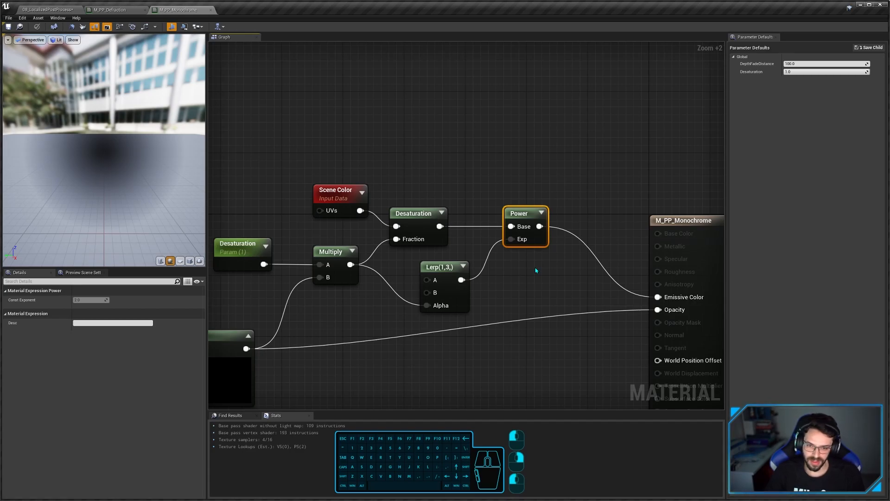
{"action": "left_click", "coordinate": [446, 296]}
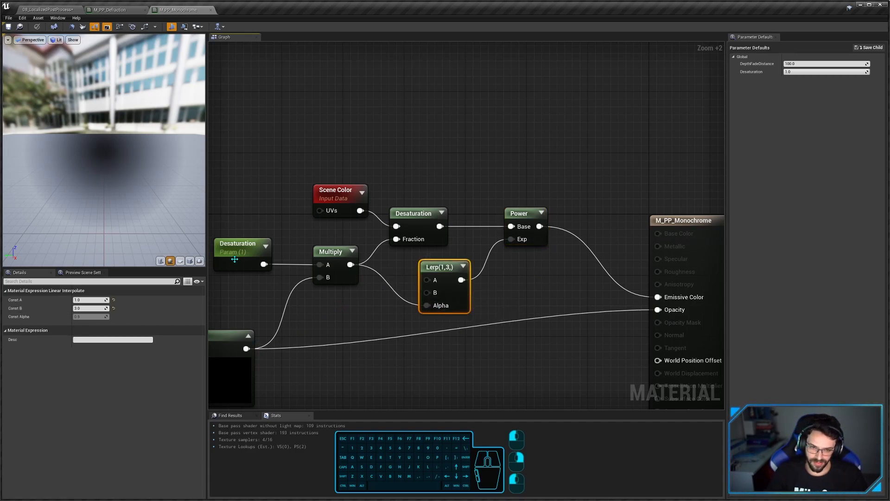
Step: Trace the Desaturation parameter and Depth Fade through Lerp and Power to the material's Emissive Color and Opacity
{"action": "left_click_drag", "start_coordinate": [232, 309], "coordinate": [350, 254]}
{"action": "left_click", "coordinate": [380, 297]}
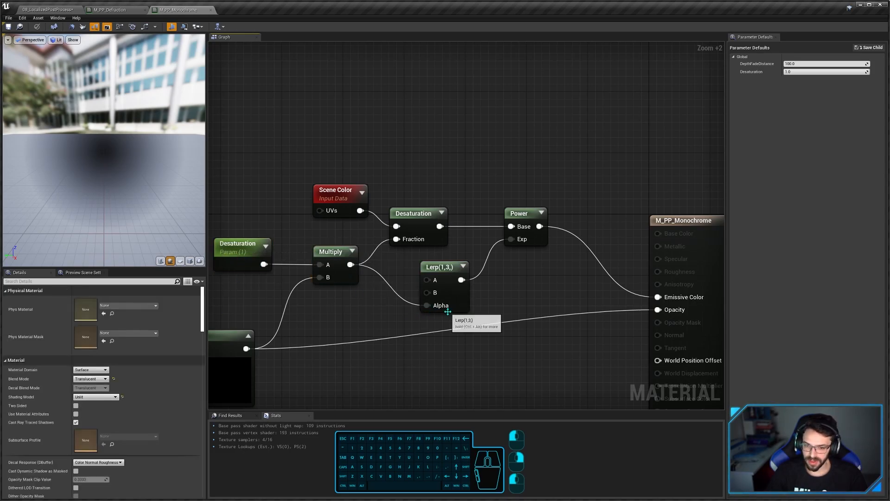
{"action": "left_click", "coordinate": [448, 269]}
{"action": "left_click", "coordinate": [524, 218]}
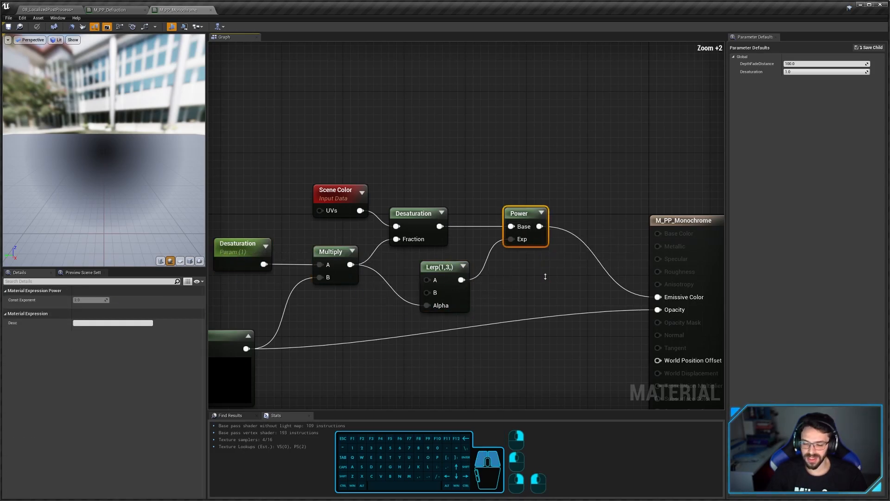
{"action": "scroll", "coordinate": [546, 276], "scroll_direction": "up", "scroll_amount": 1}
{"action": "right_click_drag", "start_coordinate": [545, 277], "coordinate": [478, 271]}
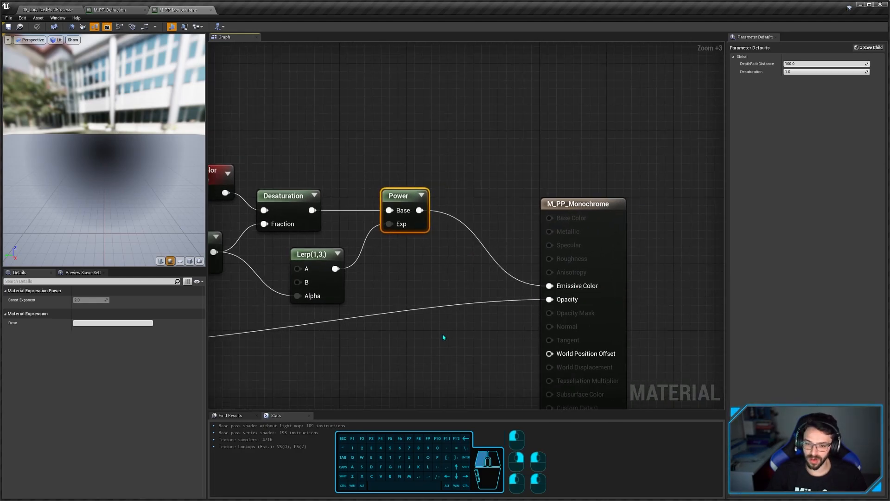
{"action": "scroll", "coordinate": [618, 299], "scroll_direction": "down", "scroll_amount": 3}
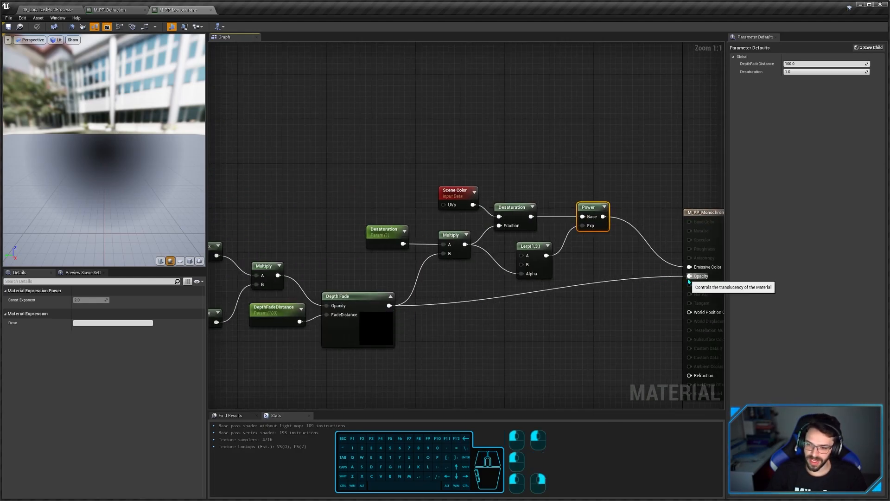
Step: Return to the 08_LocalizedPostProcess level and move the PP_Desaturate sphere to about X 96, Y 25
{"action": "left_click", "coordinate": [50, 10]}
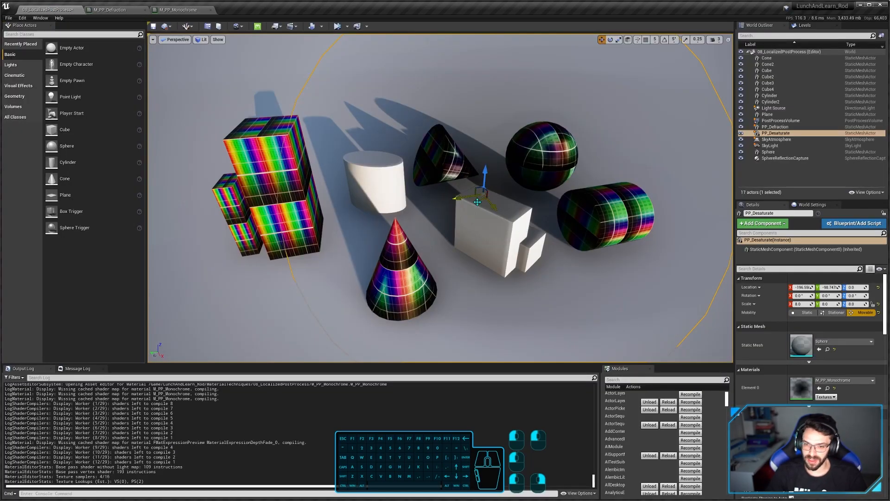
{"action": "left_click_drag", "start_coordinate": [478, 199], "coordinate": [456, 262]}
{"action": "key", "text": "f"}
Step: Move the PP_Defraction sphere over the white cubes in the middle of the shapes, to about X 78, Y 33
{"action": "left_click", "coordinate": [337, 225]}
{"action": "left_click", "coordinate": [337, 226]}
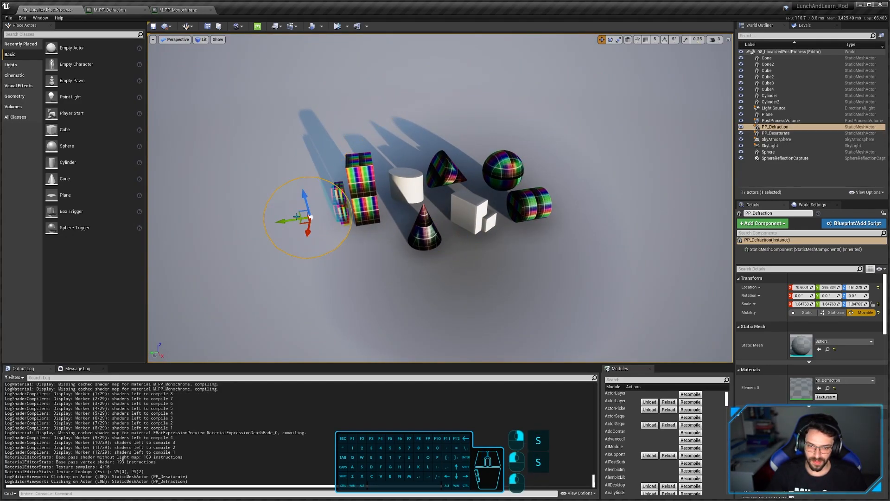
{"action": "left_click_drag", "start_coordinate": [301, 224], "coordinate": [455, 203]}
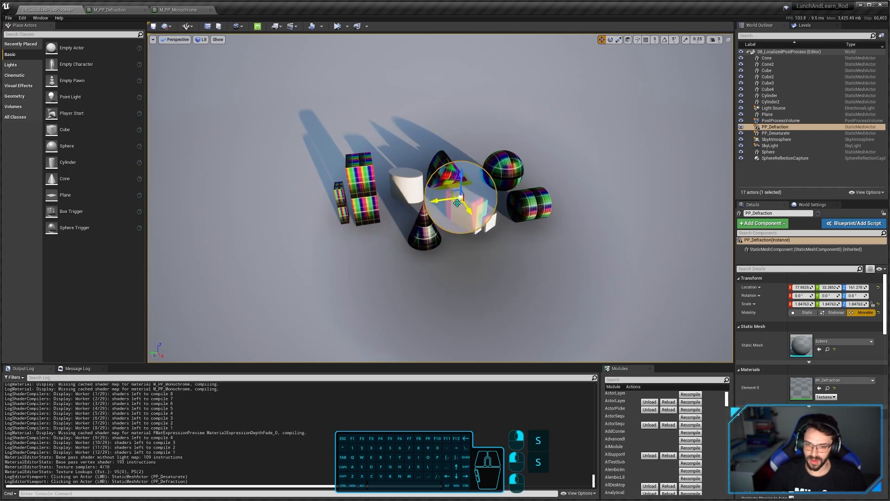
{"action": "key", "text": "a"}
{"action": "key", "text": "w"}
{"action": "right_click_drag", "start_coordinate": [456, 203], "coordinate": [526, 174]}
{"action": "key", "text": "s"}
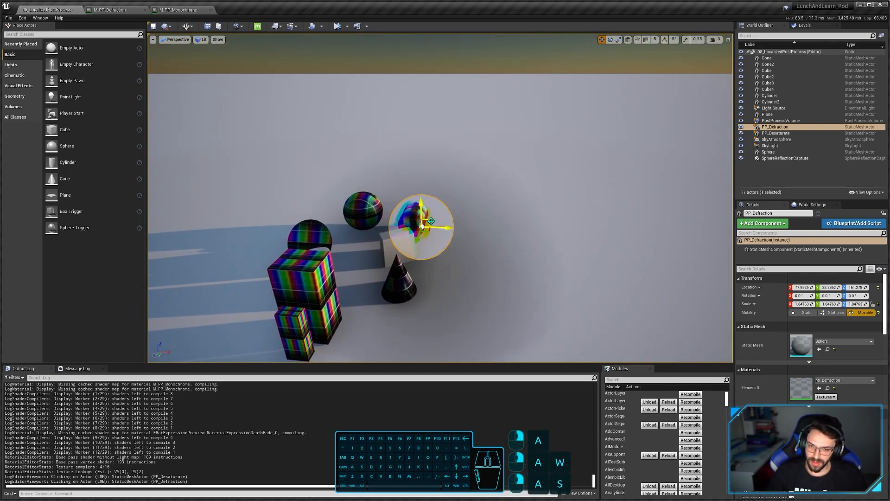
Step: Move the PP_Defraction sphere back among the shapes to about X -108 and lower it to about Z 112
{"action": "left_click_drag", "start_coordinate": [428, 222], "coordinate": [352, 256]}
{"action": "key", "text": "d"}
{"action": "right_click_drag", "start_coordinate": [352, 256], "coordinate": [239, 249]}
{"action": "key", "text": "w"}
{"action": "key", "text": "s"}
{"action": "left_click_drag", "start_coordinate": [454, 230], "coordinate": [455, 206]}
{"action": "key", "text": "d"}
{"action": "right_click_drag", "start_coordinate": [455, 205], "coordinate": [408, 196]}
{"action": "left_click_drag", "start_coordinate": [439, 262], "coordinate": [443, 273]}
Step: Examine the defraction sphere's effect on the shapes from several angles and distances
{"action": "key", "text": "a"}
{"action": "right_click_drag", "start_coordinate": [443, 272], "coordinate": [577, 280]}
{"action": "key", "text": "w"}
{"action": "key", "text": "d"}
{"action": "key", "text": "s"}
{"action": "right_click_drag", "start_coordinate": [435, 312], "coordinate": [303, 276]}
{"action": "key", "text": "q"}
{"action": "key", "text": "s"}
{"action": "key", "text": "e"}
{"action": "right_click_drag", "start_coordinate": [435, 312], "coordinate": [435, 311]}
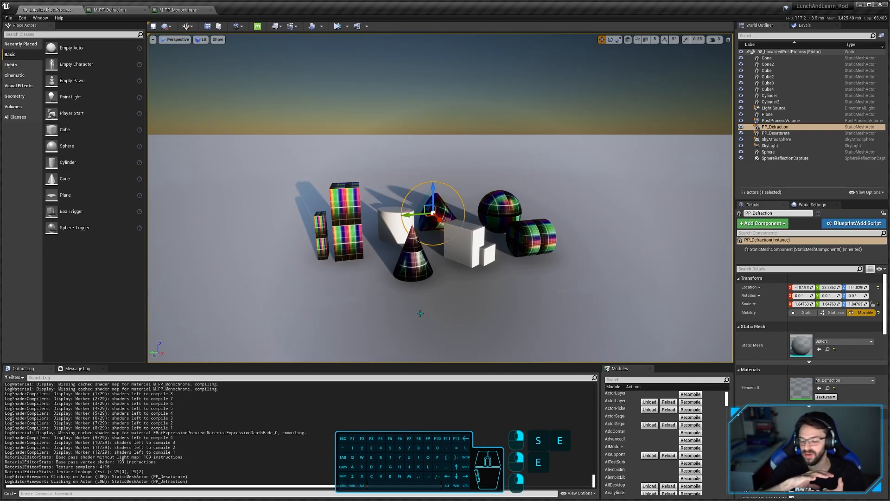
{"action": "key", "text": "w"}
{"action": "right_click_drag", "start_coordinate": [420, 313], "coordinate": [424, 317]}
{"action": "key", "text": "d"}
{"action": "left_click_drag", "start_coordinate": [421, 237], "coordinate": [408, 250]}
Step: Select the PP_Desaturate sphere and move it to about X 30, raising it to about Z 37
{"action": "left_click", "coordinate": [441, 318]}
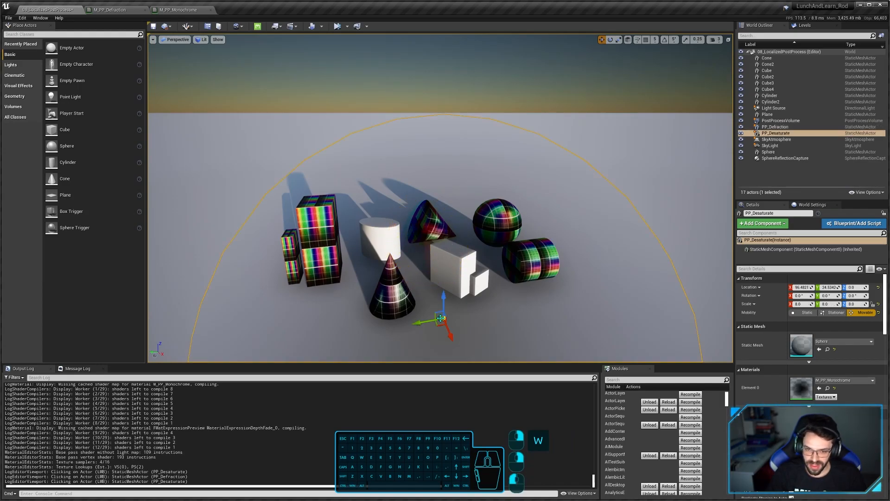
{"action": "key", "text": "q"}
{"action": "right_click_drag", "start_coordinate": [441, 318], "coordinate": [441, 316]}
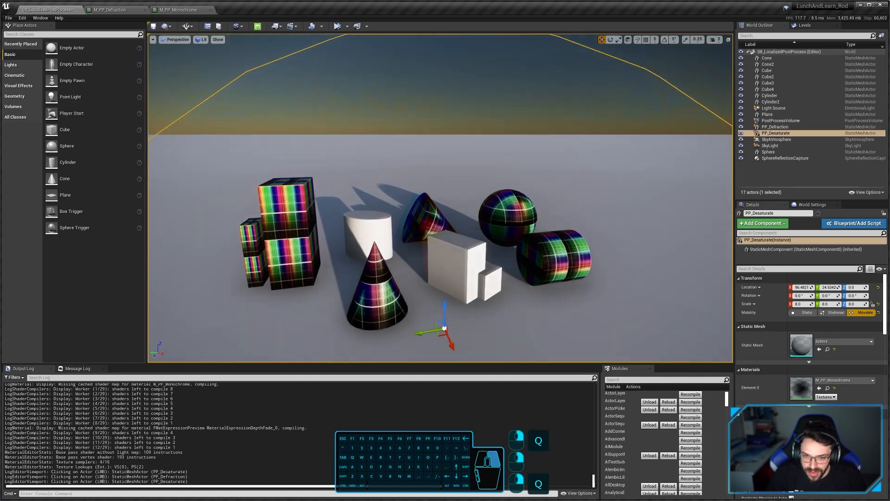
{"action": "right_click_drag", "start_coordinate": [418, 236], "coordinate": [417, 232]}
{"action": "key", "text": "e"}
{"action": "key", "text": "s"}
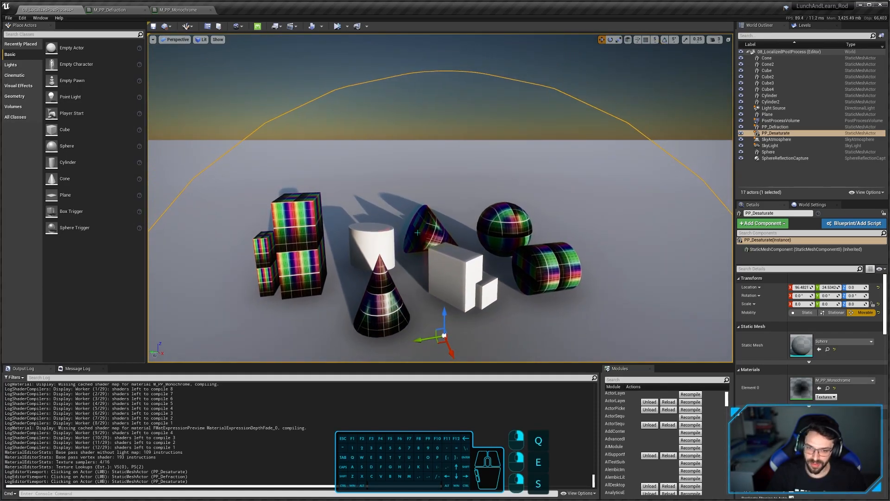
{"action": "key", "text": "s"}
{"action": "right_click_drag", "start_coordinate": [436, 281], "coordinate": [435, 225]}
{"action": "key", "text": "q"}
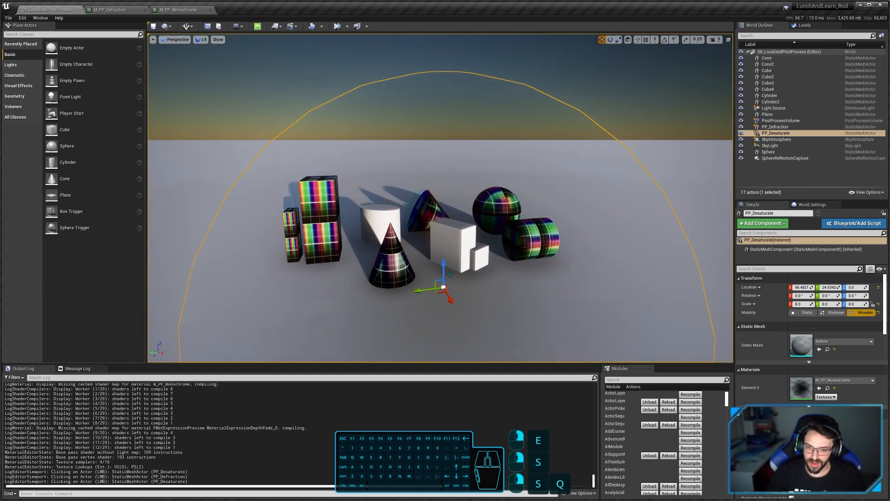
{"action": "left_click_drag", "start_coordinate": [450, 274], "coordinate": [476, 251]}
{"action": "left_click_drag", "start_coordinate": [449, 279], "coordinate": [441, 266]}
Step: Select the PP_Defraction sphere and bring it forward in front of the shapes, to about X 392, Y 28
{"action": "left_click", "coordinate": [428, 209]}
{"action": "key", "text": "a"}
{"action": "key", "text": "w"}
{"action": "mouse_move", "coordinate": [428, 209]}
{"action": "right_mouse_down"}
{"action": "mouse_move", "coordinate": [421, 201]}
{"action": "mouse_move", "coordinate": [455, 196]}
{"action": "mouse_move", "coordinate": [418, 213]}
{"action": "right_mouse_up"}
{"action": "key", "text": "s"}
{"action": "left_click", "coordinate": [440, 198]}
{"action": "left_click", "coordinate": [454, 196]}
{"action": "key", "text": "d"}
{"action": "key", "text": "w"}
{"action": "left_click", "coordinate": [418, 212]}
{"action": "key", "text": "s"}
{"action": "key", "text": "d"}
{"action": "left_click_drag", "start_coordinate": [419, 204], "coordinate": [595, 207]}
{"action": "key", "text": "d"}
{"action": "key", "text": "w"}
{"action": "right_click_drag", "start_coordinate": [595, 208], "coordinate": [551, 208]}
{"action": "key", "text": "s"}
{"action": "key", "text": "q"}
{"action": "right_click_drag", "start_coordinate": [571, 257], "coordinate": [572, 257]}
{"action": "key", "text": "w"}
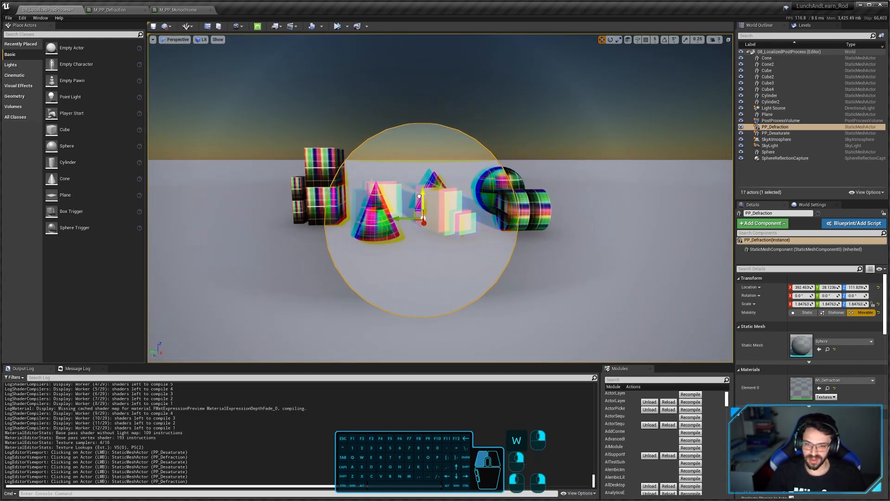
Step: Raise the PP_Defraction sphere to about Z 131 and view the shapes through it from the front
{"action": "left_click_drag", "start_coordinate": [416, 193], "coordinate": [397, 188]}
{"action": "key", "text": "w"}
{"action": "key", "text": "e"}
{"action": "key", "text": "a"}
{"action": "right_click_drag", "start_coordinate": [400, 232], "coordinate": [421, 301]}
{"action": "key", "text": "d"}
{"action": "key", "text": "s"}
{"action": "key", "text": "q"}
{"action": "key", "text": "a"}
{"action": "key", "text": "w"}
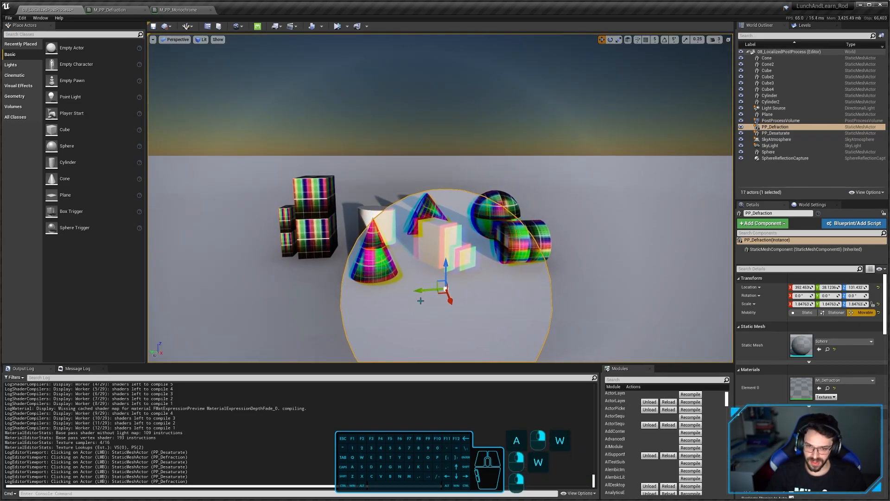
{"action": "key", "text": "q"}
{"action": "key", "text": "d"}
{"action": "right_click_drag", "start_coordinate": [475, 285], "coordinate": [450, 327]}
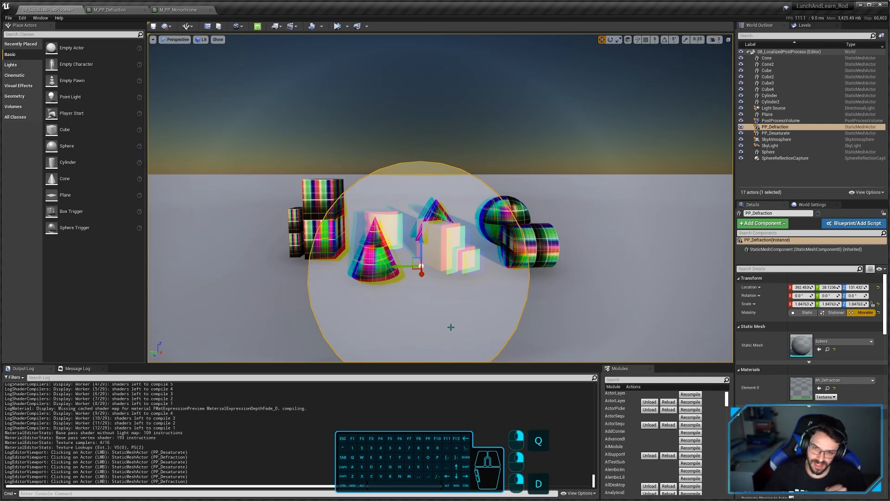
Step: Raise the PP_Defraction sphere to about Z 162 and delete it from the level
{"action": "left_click", "coordinate": [451, 328]}
{"action": "left_click_drag", "start_coordinate": [420, 244], "coordinate": [421, 209]}
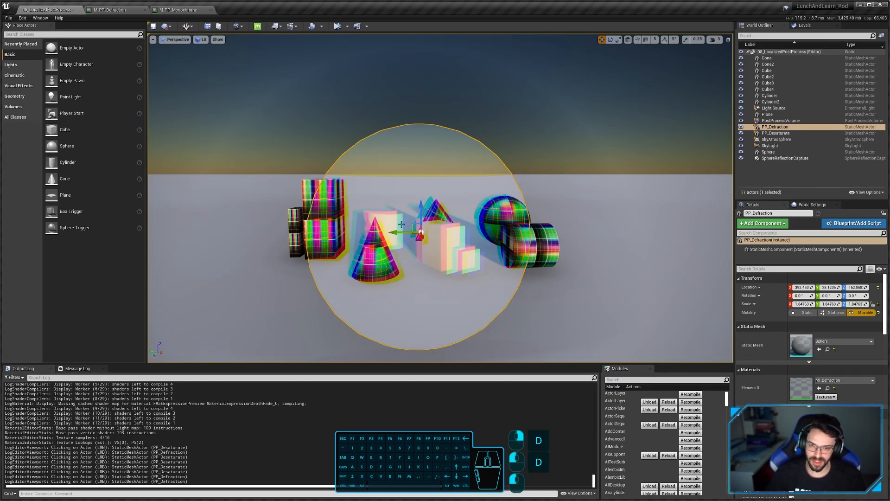
{"action": "key", "text": "Delete"}
Step: Raise the PP_Desaturate sphere to about Z 127 and undo the move
{"action": "left_click", "coordinate": [431, 223]}
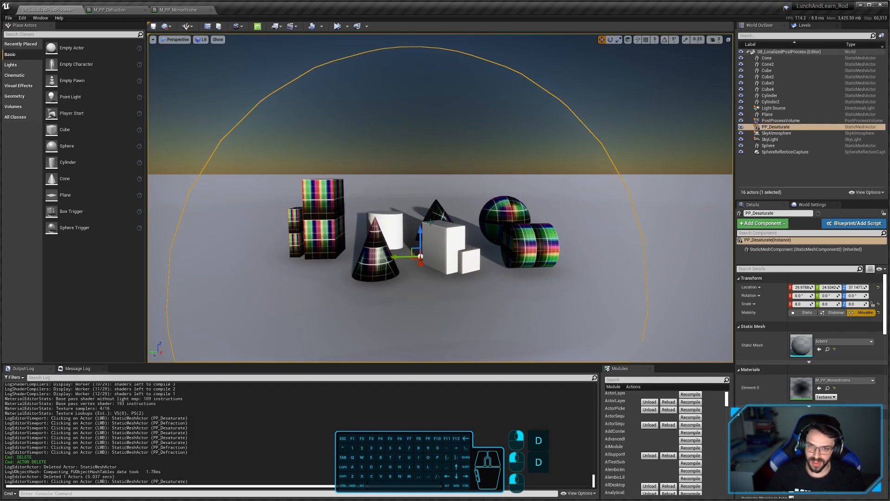
{"action": "left_click_drag", "start_coordinate": [421, 237], "coordinate": [420, 187]}
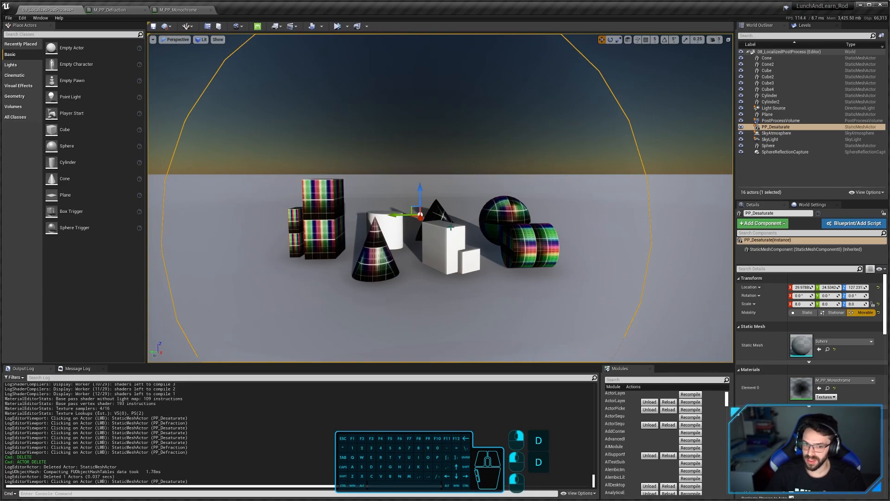
{"action": "key", "text": "ctrl+z"}
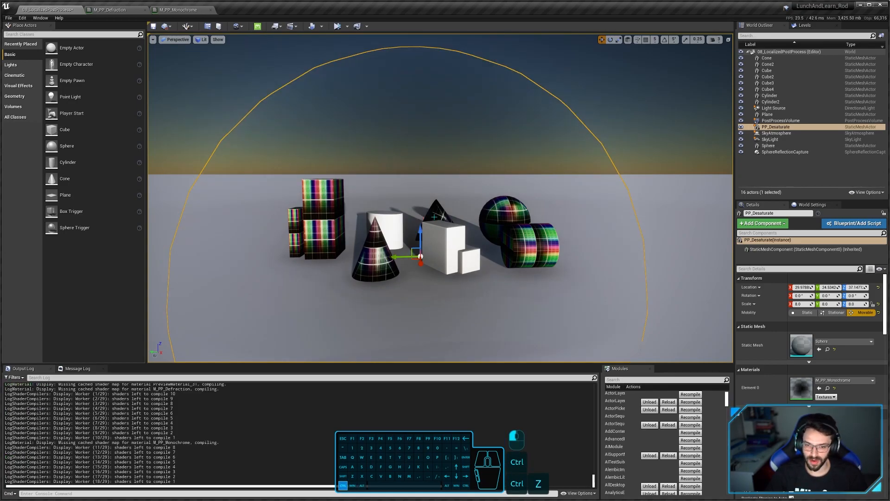
{"action": "key", "text": "ctrl+z"}
{"action": "key", "text": "s"}
{"action": "key", "text": "e"}
{"action": "right_click_drag", "start_coordinate": [406, 233], "coordinate": [412, 256]}
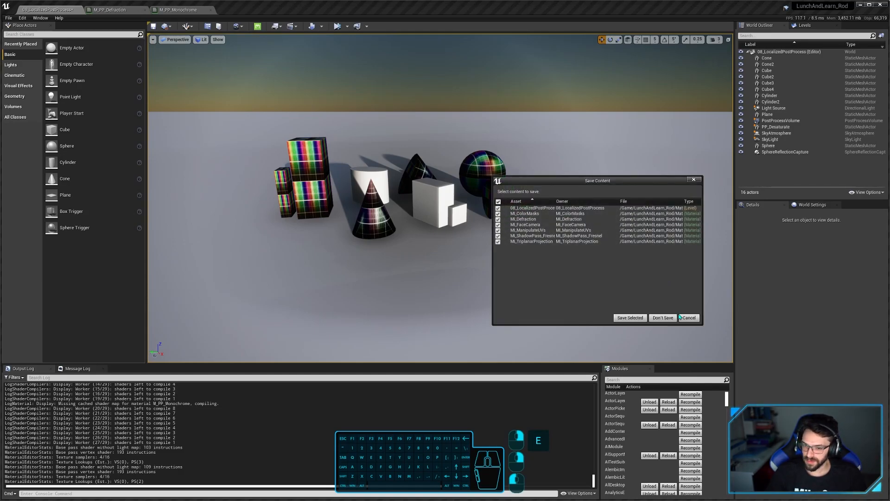
Step: Load the 09_WidgetPostProcess level without saving the pending changes, and play it in the viewport
{"action": "left_click", "coordinate": [670, 317]}
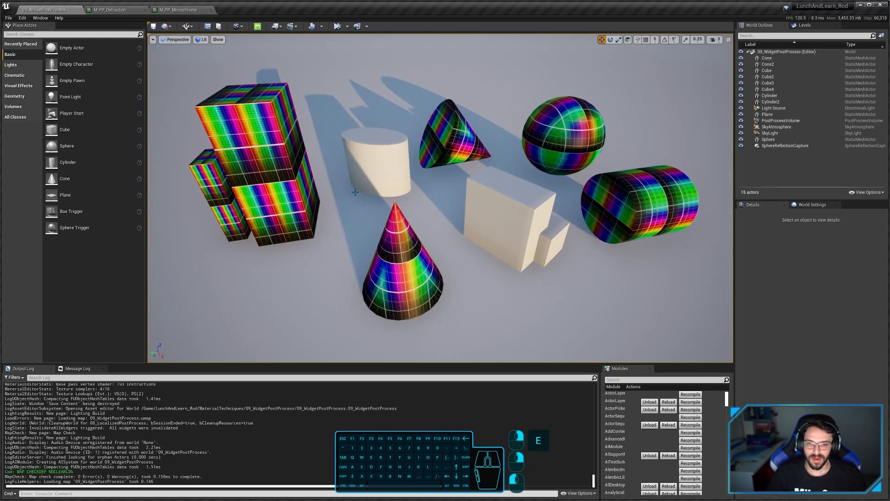
{"action": "left_click", "coordinate": [348, 27]}
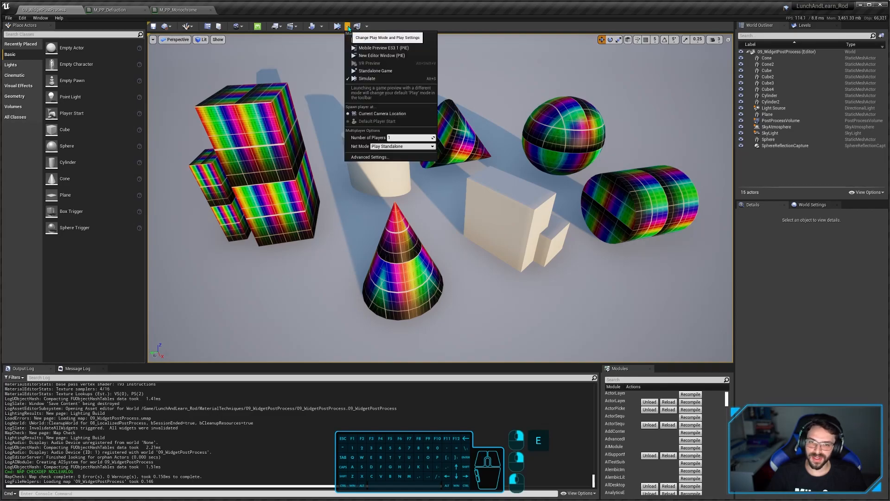
{"action": "left_click", "coordinate": [353, 41]}
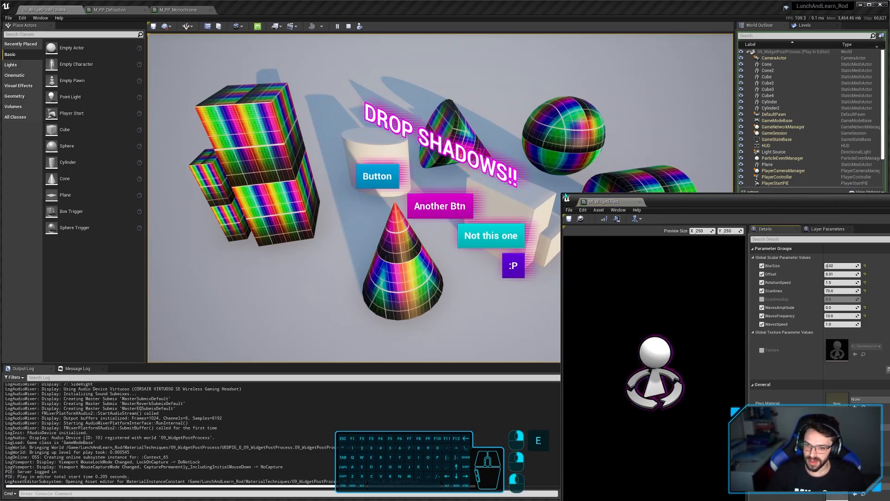
Step: Move the MI_WidgetEffect editor clear of the widget and lower its BlurSize to 0.001905
{"action": "mouse_move", "coordinate": [791, 205]}
{"action": "left_mouse_down"}
{"action": "mouse_move", "coordinate": [810, 225]}
{"action": "mouse_move", "coordinate": [808, 201]}
{"action": "left_mouse_up"}
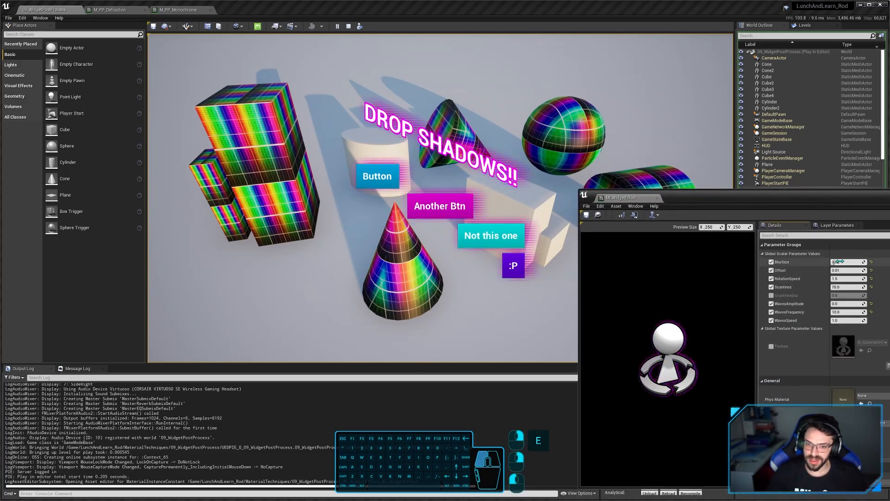
{"action": "mouse_move", "coordinate": [862, 262]}
{"action": "left_mouse_down"}
{"action": "mouse_move", "coordinate": [833, 262]}
{"action": "mouse_move", "coordinate": [847, 262]}
{"action": "left_mouse_up"}
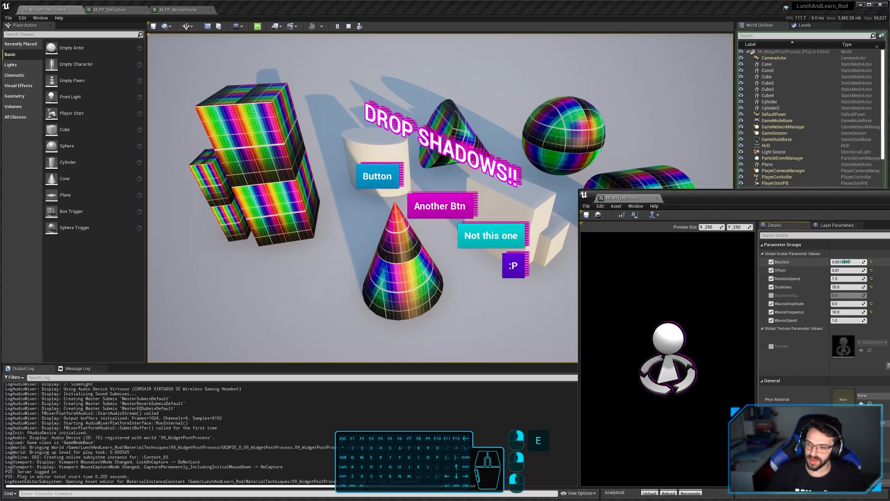
Step: Try a larger drop shadow Offset, set it back to 0.01, and close the material instance
{"action": "left_click_drag", "start_coordinate": [840, 270], "coordinate": [840, 270]}
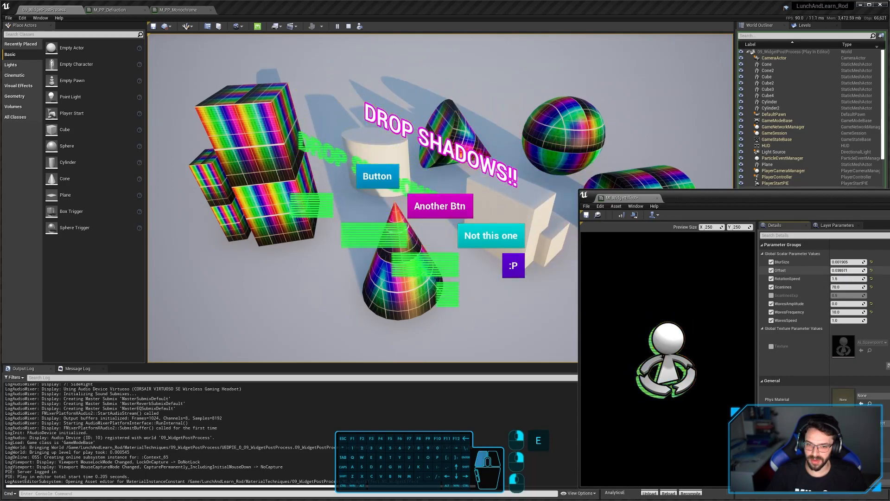
{"action": "left_click", "coordinate": [842, 270]}
{"action": "type", "text": "."}
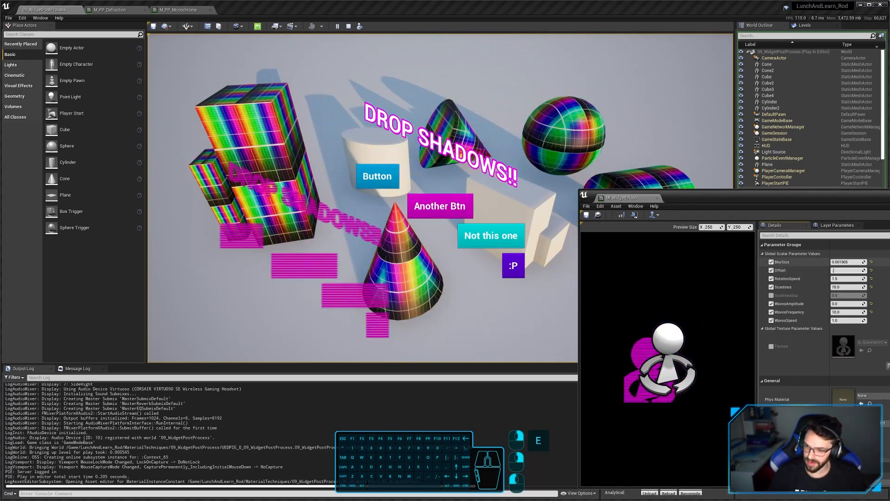
{"action": "type", "text": "01"}
{"action": "key", "text": "Return"}
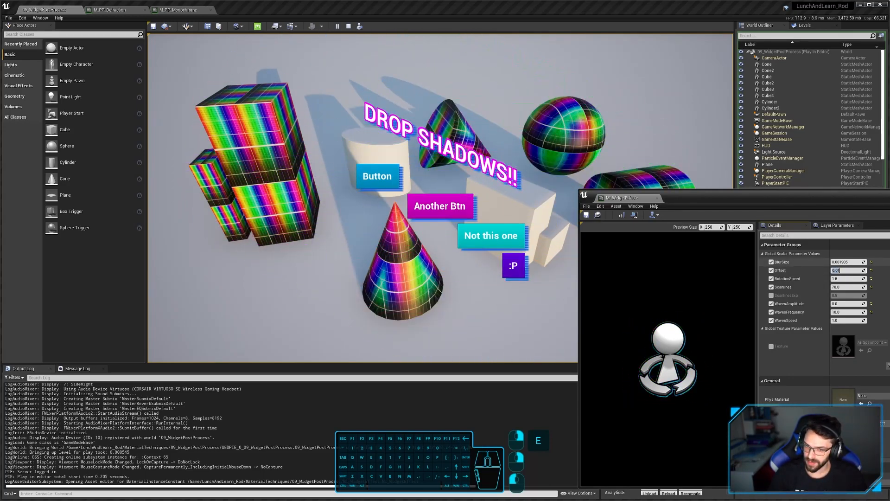
{"action": "middle_click", "coordinate": [629, 198]}
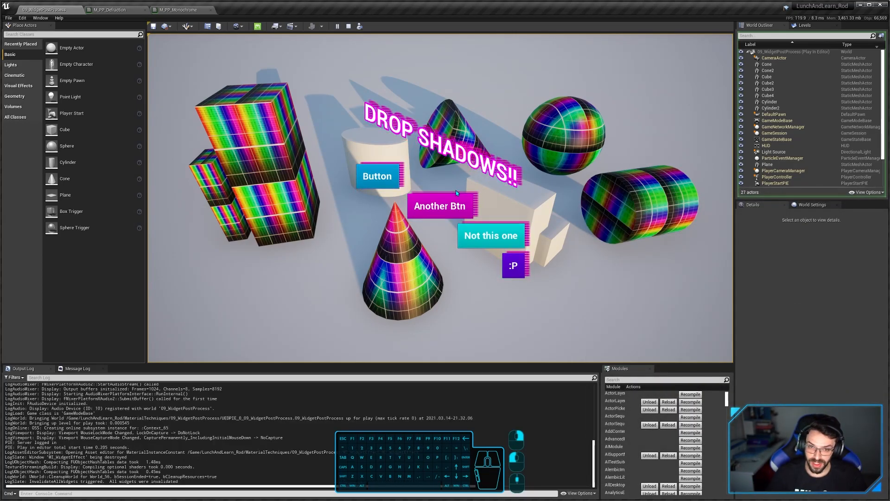
Step: Stop the play session, open the WBP_PostProcess widget, and select RetainerBox_0 above the overlay in its hierarchy
{"action": "left_click", "coordinate": [353, 26]}
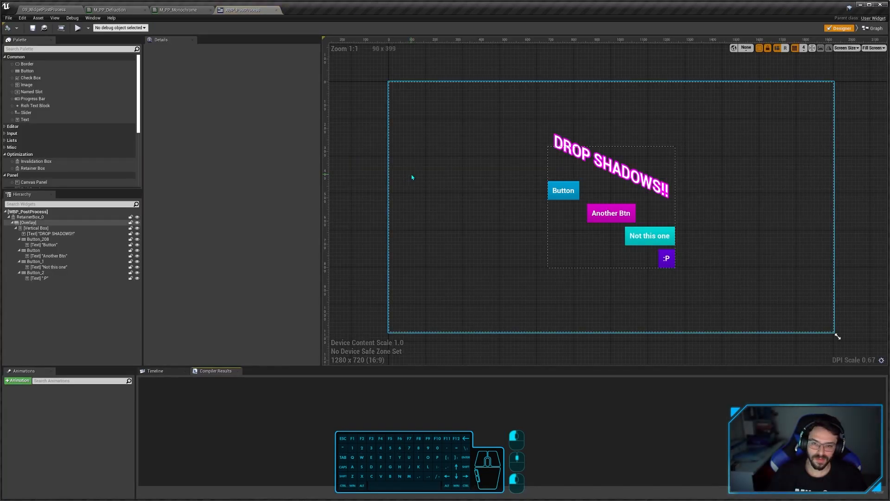
{"action": "right_click_drag", "start_coordinate": [531, 180], "coordinate": [517, 181]}
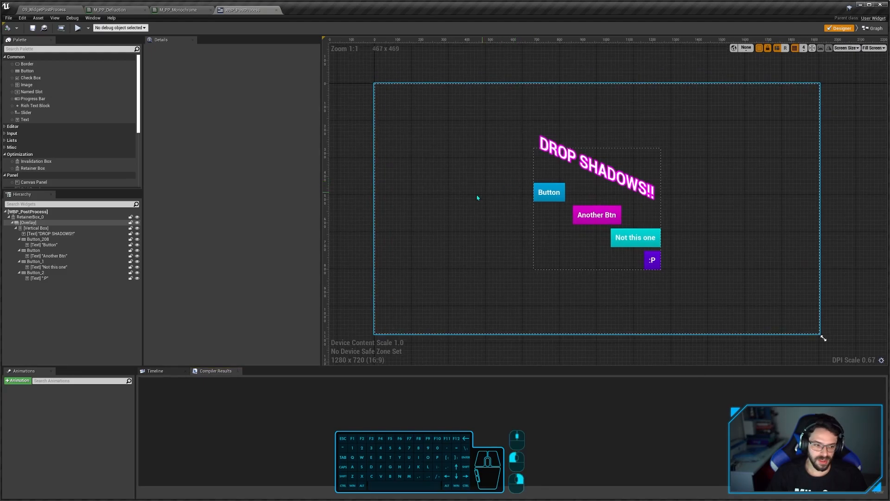
{"action": "left_click", "coordinate": [28, 222]}
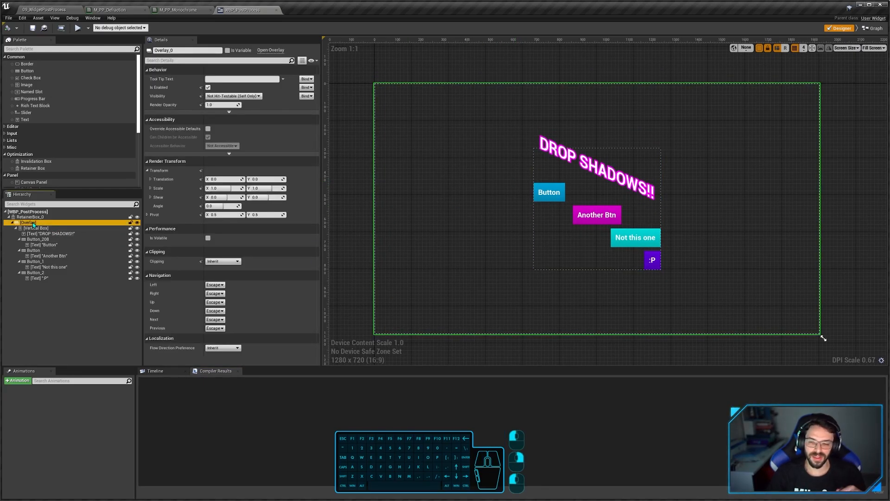
{"action": "left_click", "coordinate": [32, 217]}
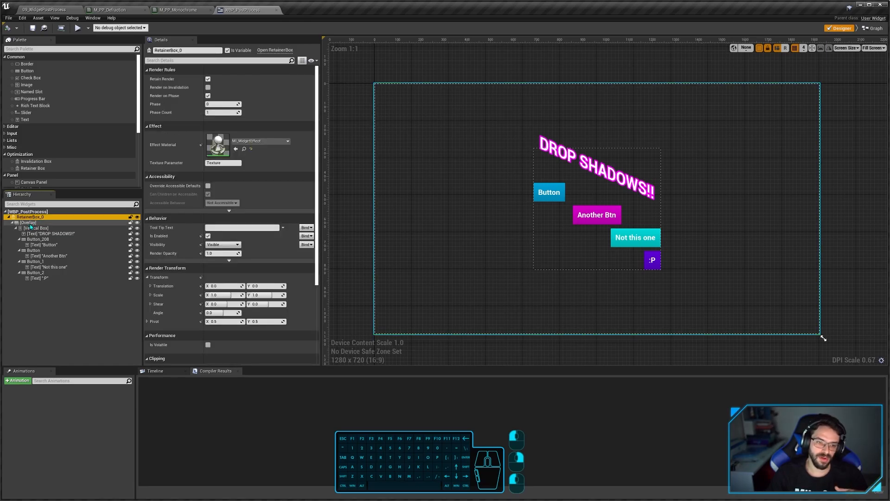
Step: Examine the Retainer Box description and the Texture Parameter that feeds RetainerBox_0's effect material
{"action": "left_click", "coordinate": [34, 169]}
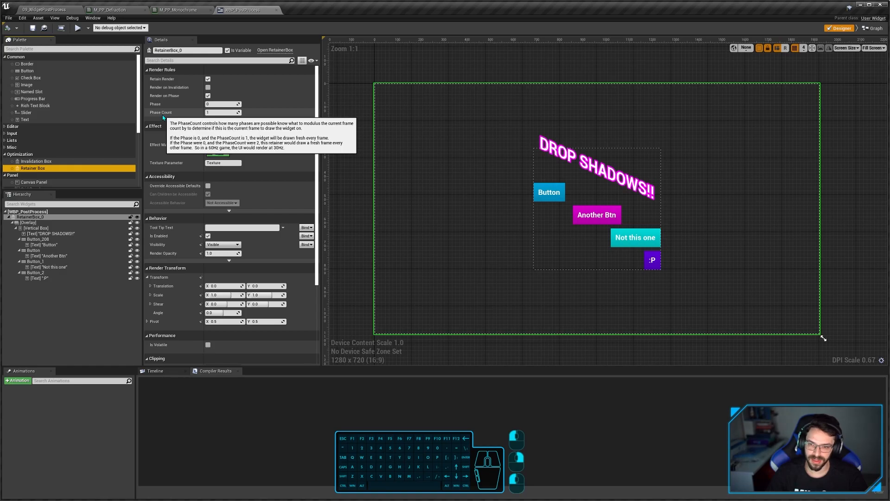
{"action": "right_click_drag", "start_coordinate": [477, 232], "coordinate": [465, 234]}
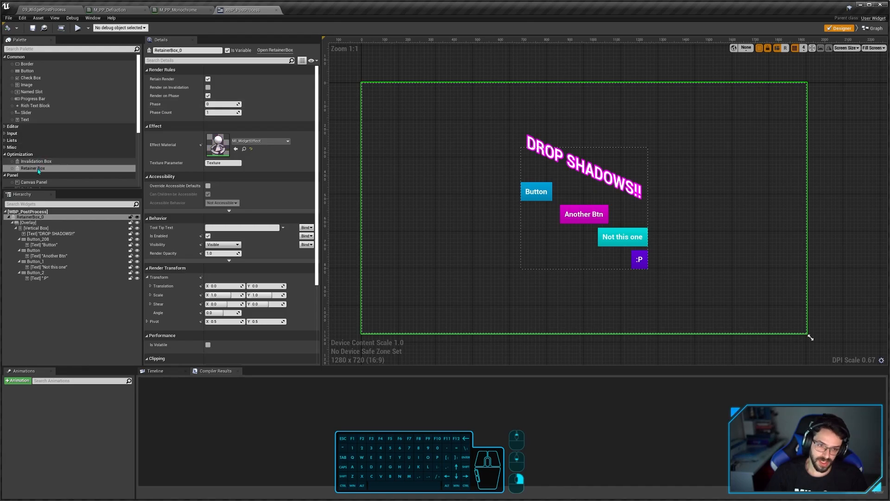
{"action": "mouse_move", "coordinate": [37, 168]}
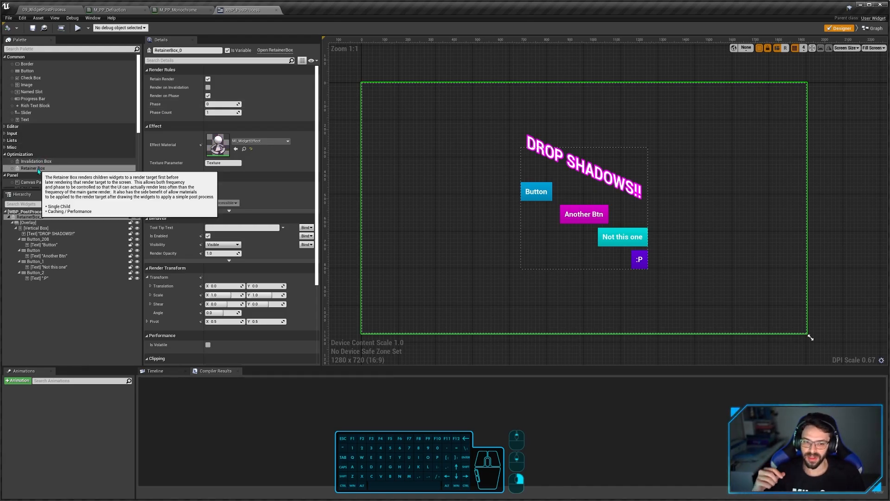
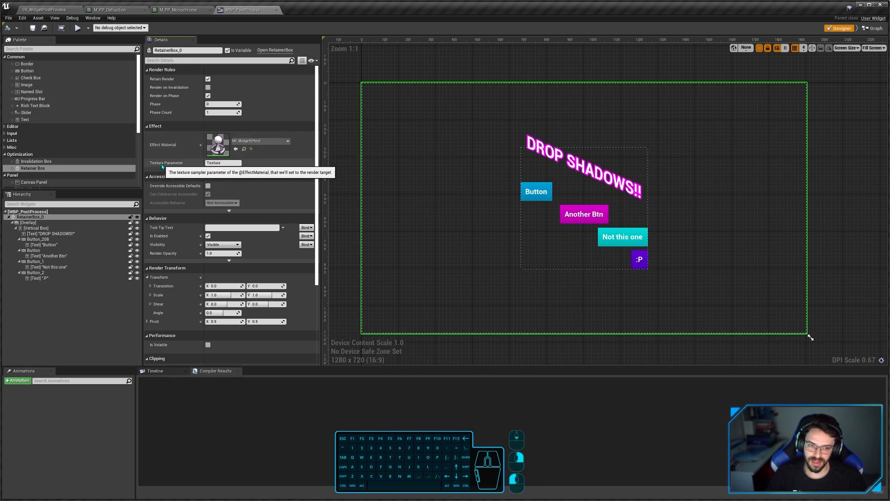
{"action": "left_click", "coordinate": [230, 163]}
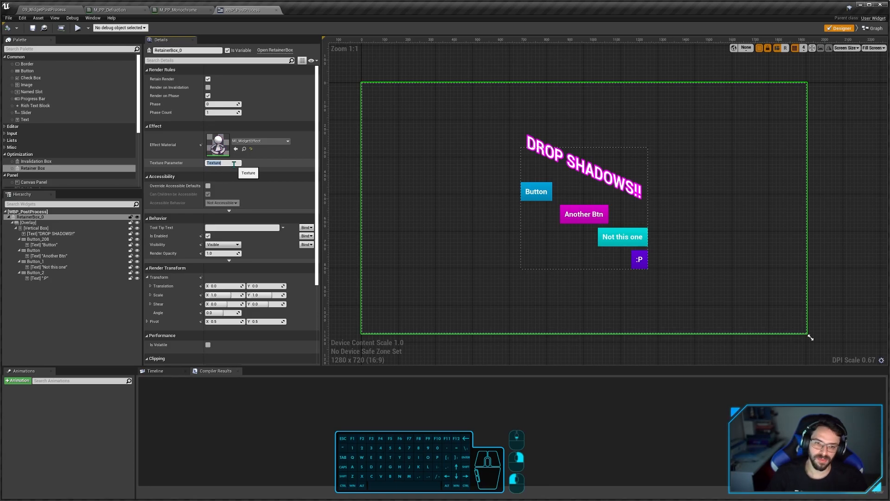
{"action": "scroll", "coordinate": [482, 171], "scroll_direction": "up", "scroll_amount": 4}
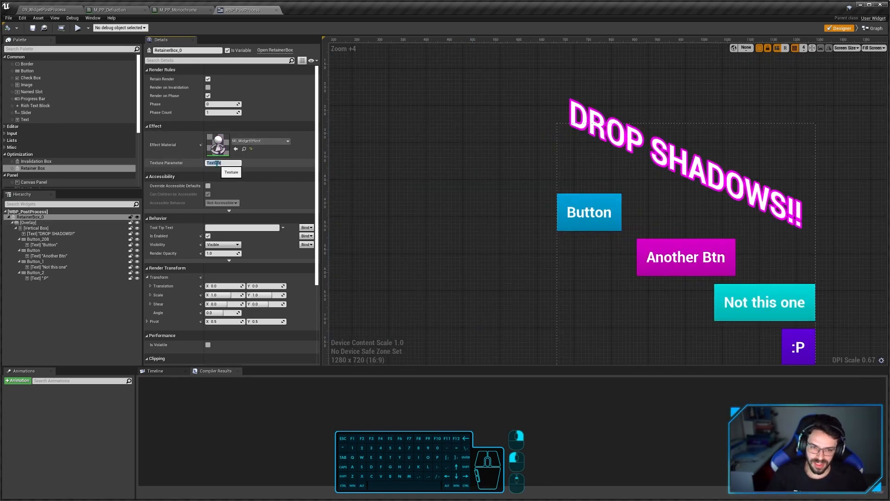
{"action": "right_click_drag", "start_coordinate": [638, 210], "coordinate": [599, 185]}
Step: Open the retainer box's effect material MI_WidgetEffect, open its parent M_WidgetEffect, and close the instance
{"action": "double_click", "coordinate": [218, 144]}
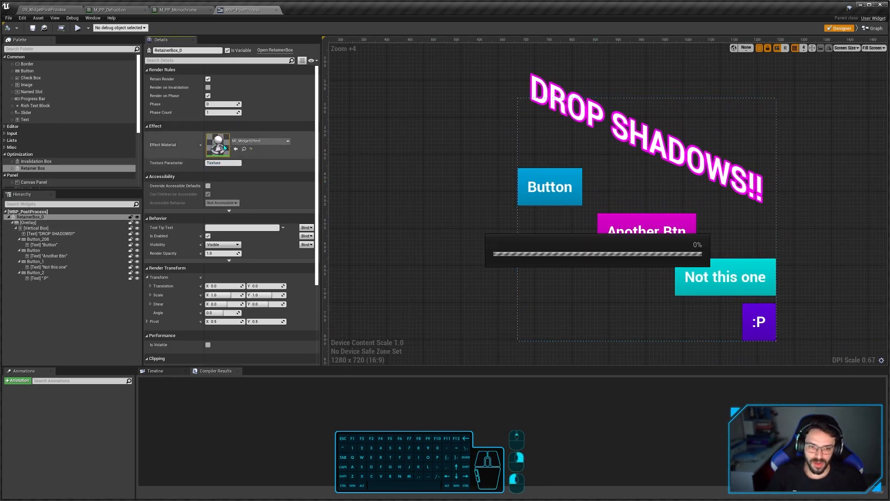
{"action": "left_click_drag", "start_coordinate": [638, 197], "coordinate": [353, 8]}
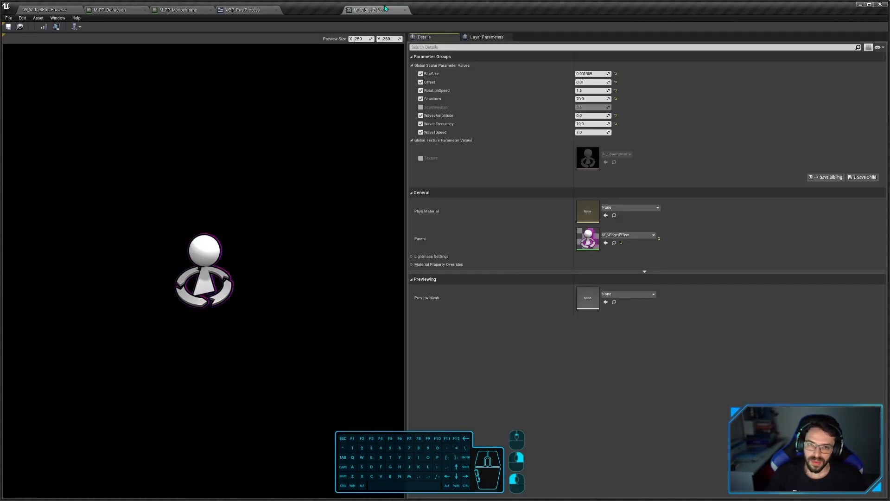
{"action": "double_click", "coordinate": [588, 238]}
{"action": "middle_click", "coordinate": [322, 13]}
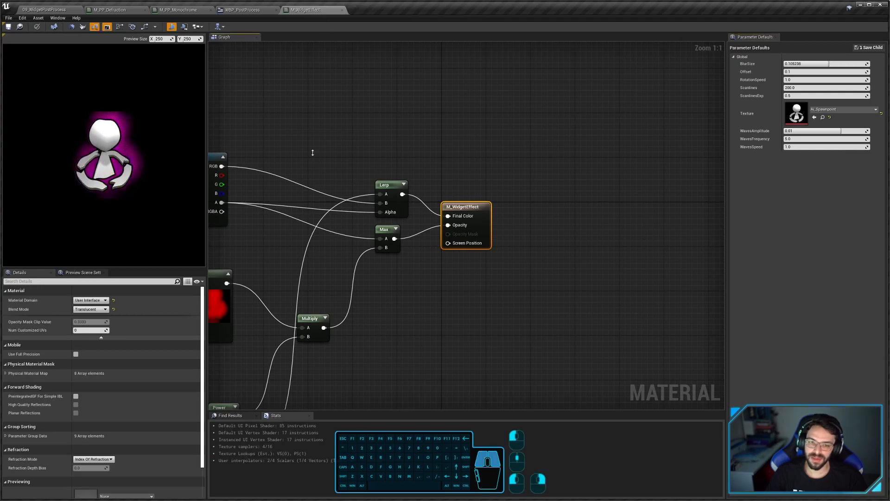
Step: Examine the M_WidgetEffect graph and its Texture parameter object feeding the Texture Sample and Custom nodes
{"action": "right_click_drag", "start_coordinate": [313, 150], "coordinate": [532, 113]}
{"action": "scroll", "coordinate": [533, 113], "scroll_direction": "down", "scroll_amount": 3}
{"action": "right_click_drag", "start_coordinate": [273, 251], "coordinate": [524, 237]}
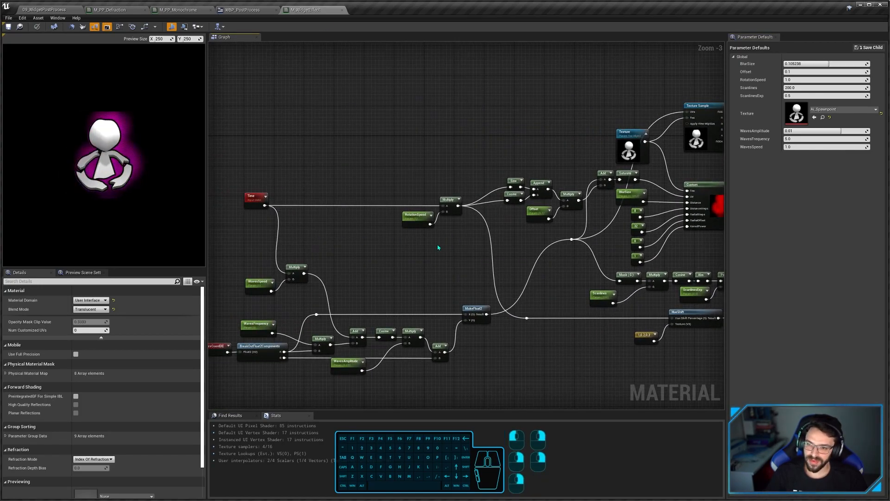
{"action": "right_click_drag", "start_coordinate": [438, 247], "coordinate": [308, 261]}
{"action": "scroll", "coordinate": [526, 163], "scroll_direction": "up", "scroll_amount": 3}
{"action": "right_click_drag", "start_coordinate": [521, 167], "coordinate": [467, 222]}
{"action": "left_click", "coordinate": [420, 187]}
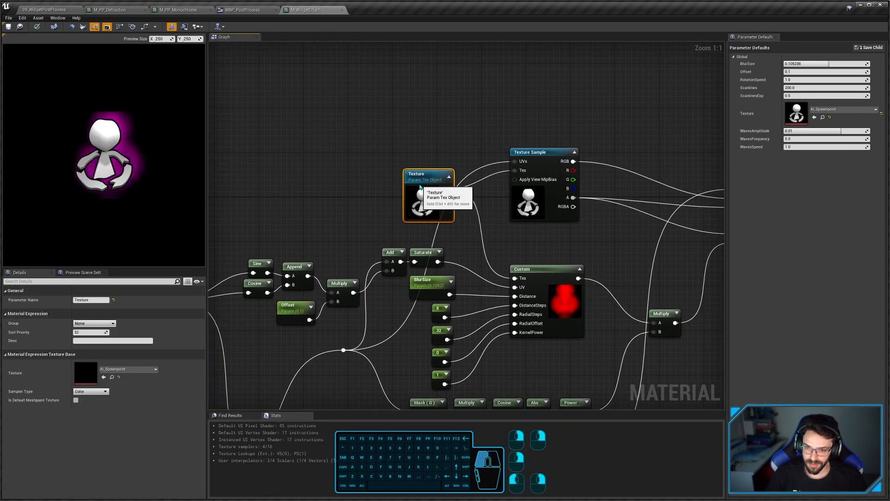
{"action": "right_click_drag", "start_coordinate": [420, 186], "coordinate": [291, 163]}
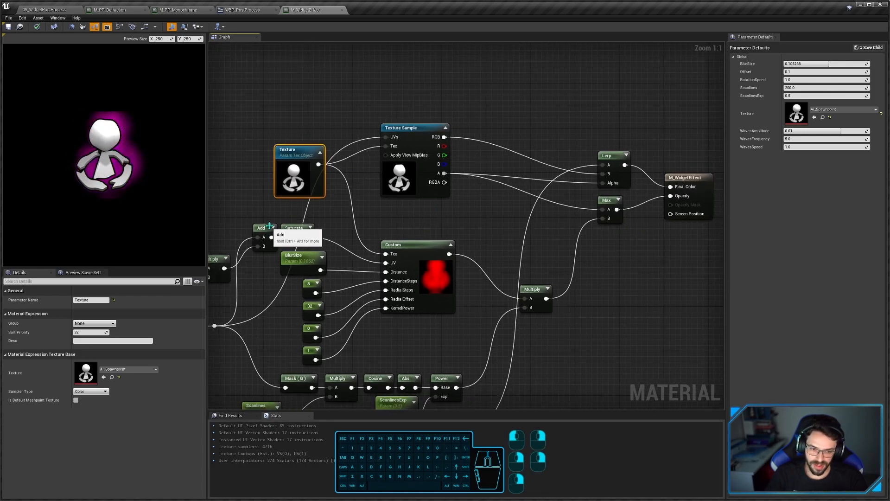
Step: Check the Material Domain setting and try to connect the Texture parameter directly to Final Color
{"action": "left_click", "coordinate": [374, 205]}
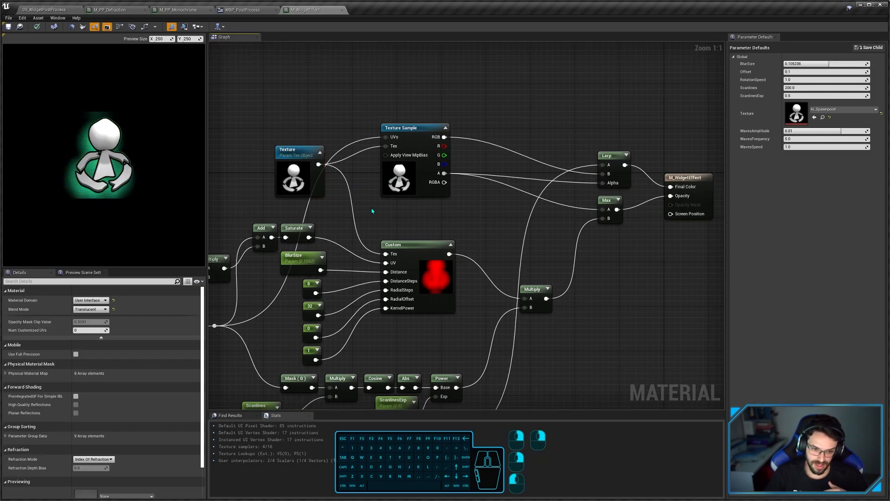
{"action": "left_click", "coordinate": [100, 300]}
{"action": "left_click", "coordinate": [100, 301]}
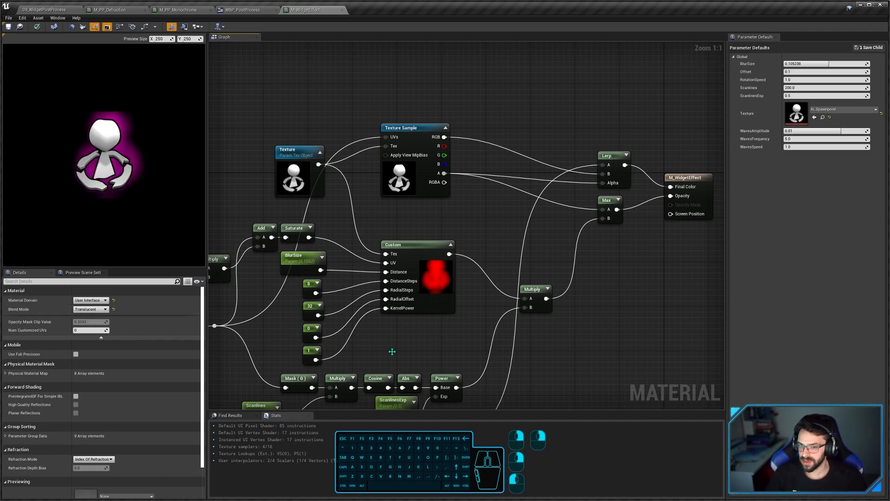
{"action": "right_click_drag", "start_coordinate": [491, 204], "coordinate": [486, 222]}
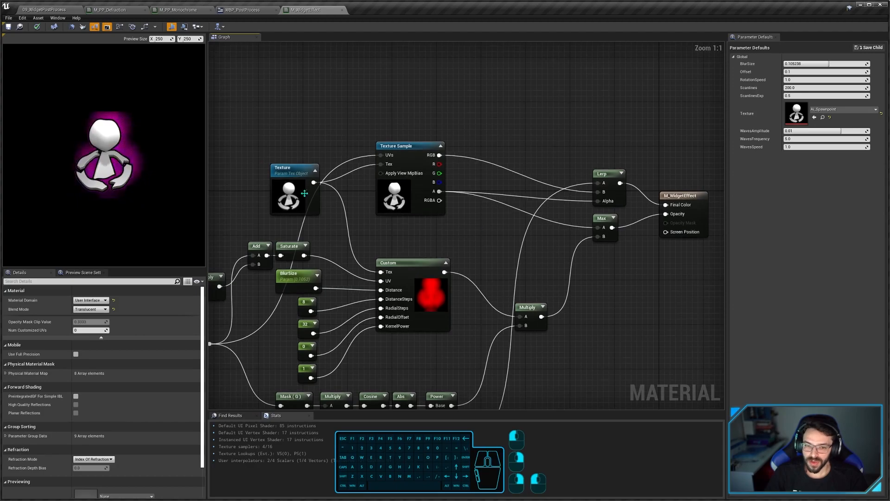
{"action": "left_click_drag", "start_coordinate": [314, 182], "coordinate": [686, 207]}
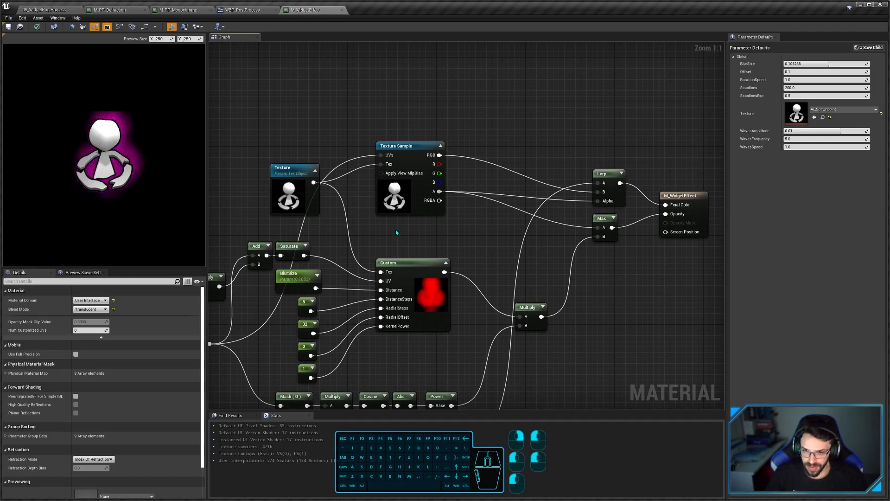
Step: Examine the blur code in the Custom node fed by the Texture parameter, enlarging the node's details
{"action": "right_click_drag", "start_coordinate": [396, 232], "coordinate": [511, 182]}
{"action": "scroll", "coordinate": [429, 203], "scroll_direction": "down", "scroll_amount": 1}
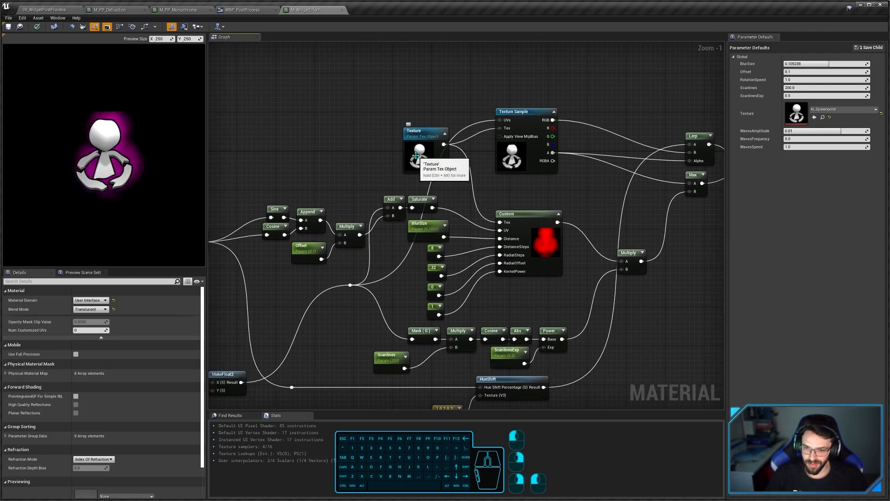
{"action": "left_click", "coordinate": [416, 156]}
{"action": "left_click", "coordinate": [519, 217]}
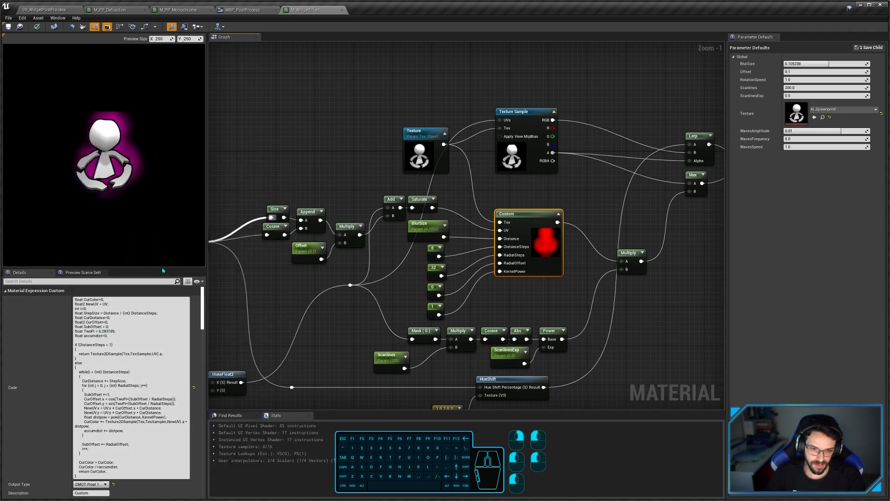
{"action": "left_click_drag", "start_coordinate": [162, 270], "coordinate": [162, 233]}
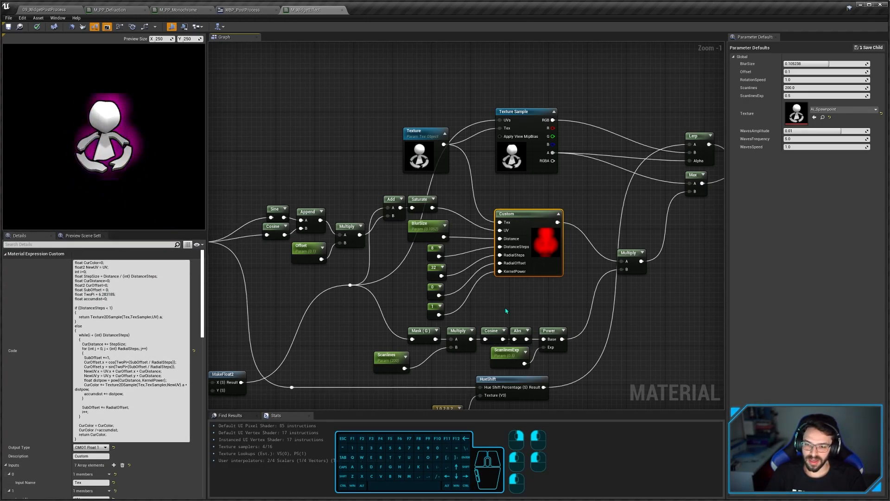
{"action": "right_click_drag", "start_coordinate": [546, 294], "coordinate": [473, 287]}
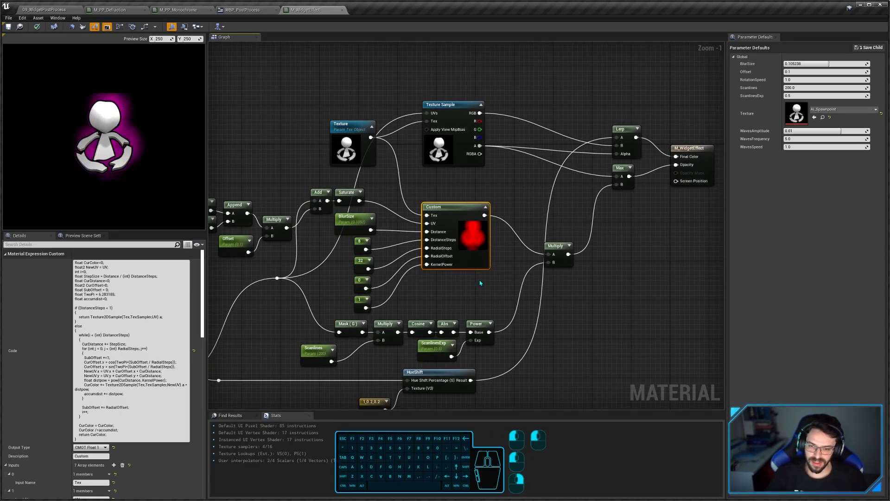
{"action": "scroll", "coordinate": [481, 283], "scroll_direction": "down", "scroll_amount": 1}
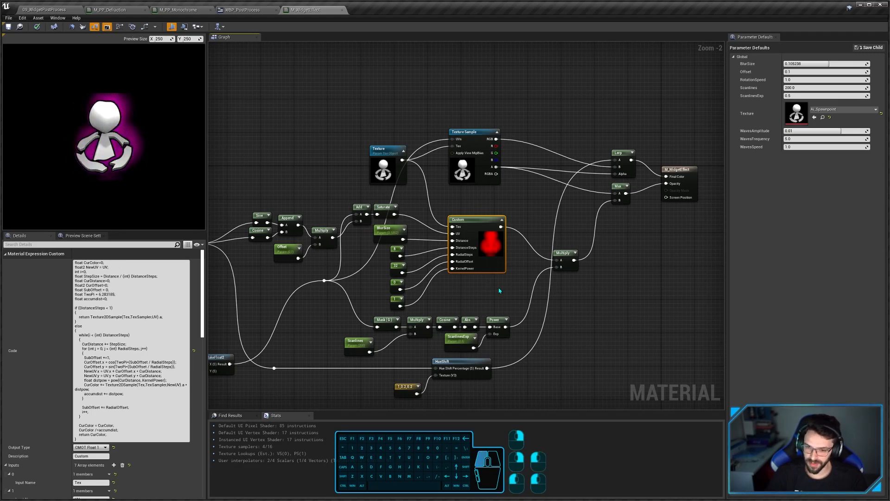
Step: Add a SpiralBlur-Texture function node to the empty graph area below the output node
{"action": "left_click", "coordinate": [499, 290]}
{"action": "right_click", "coordinate": [602, 273]}
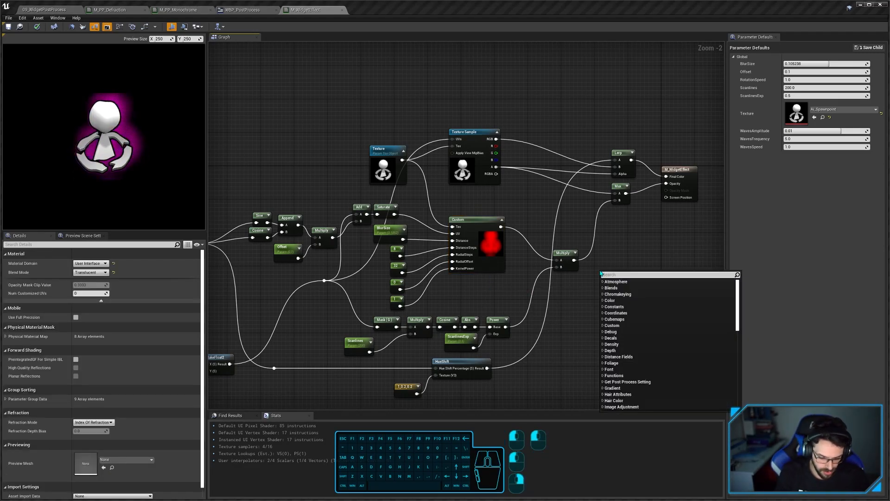
{"action": "type", "text": "blur spr"}
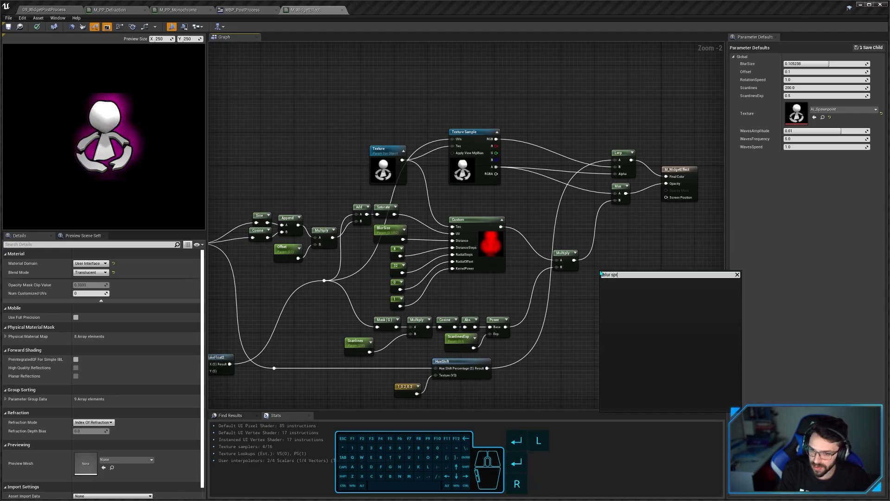
{"action": "key", "text": "BackSpace"}
{"action": "type", "text": "iral"}
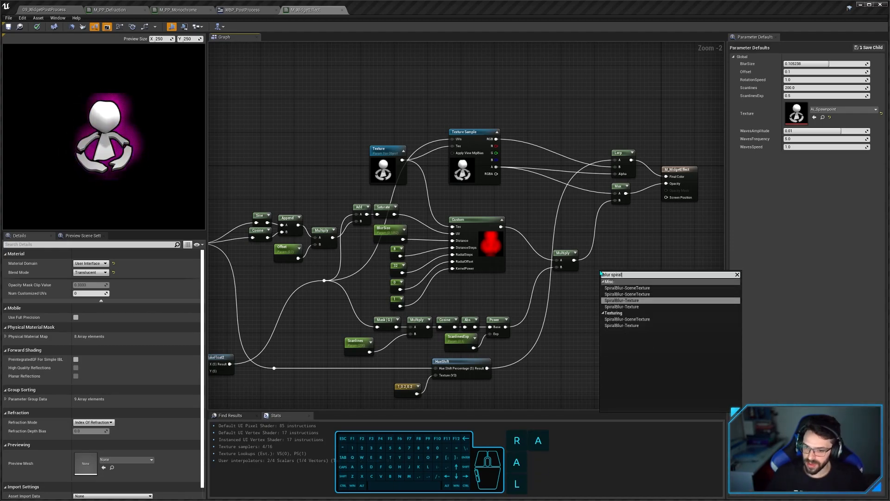
{"action": "left_click", "coordinate": [615, 301]}
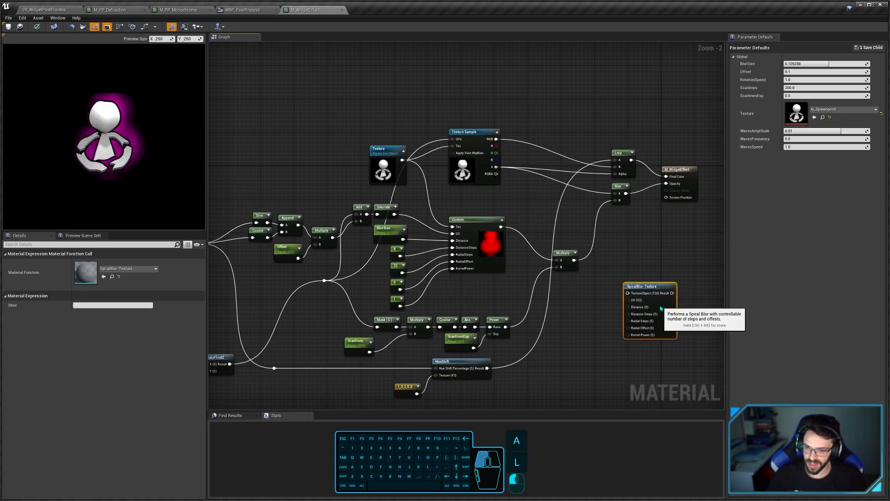
Step: Check the Texture object parameter's settings and search the available nodes for "texture parameter", closing the list without adding one
{"action": "right_click_drag", "start_coordinate": [545, 271], "coordinate": [496, 279]}
{"action": "left_click", "coordinate": [328, 159]}
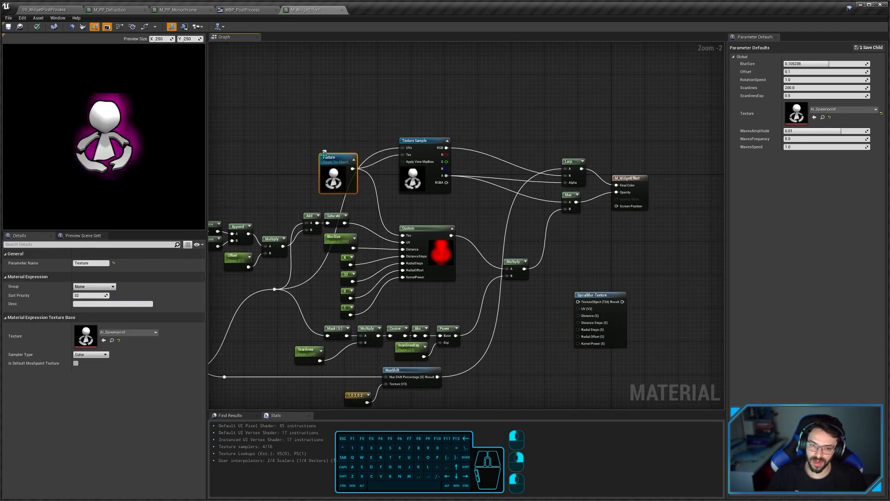
{"action": "right_click_drag", "start_coordinate": [423, 212], "coordinate": [417, 238]}
{"action": "right_click", "coordinate": [567, 275]}
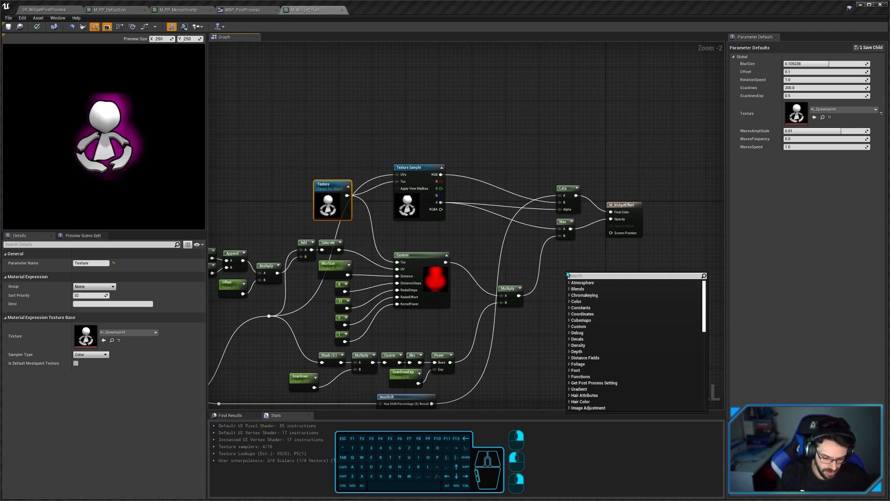
{"action": "type", "text": "texture parameter"}
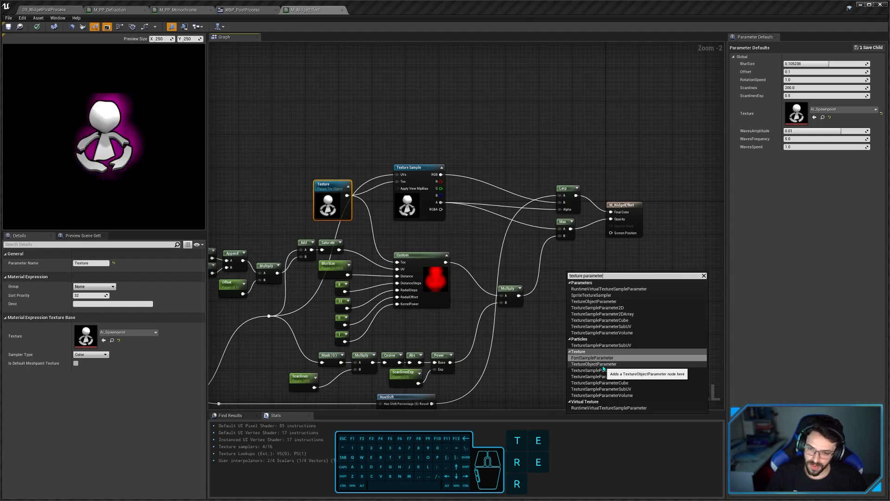
{"action": "left_click", "coordinate": [523, 392]}
Step: Examine the Texture Sample and Custom nodes, along with the time, wave and scanline nodes feeding the effect
{"action": "left_click", "coordinate": [413, 177]}
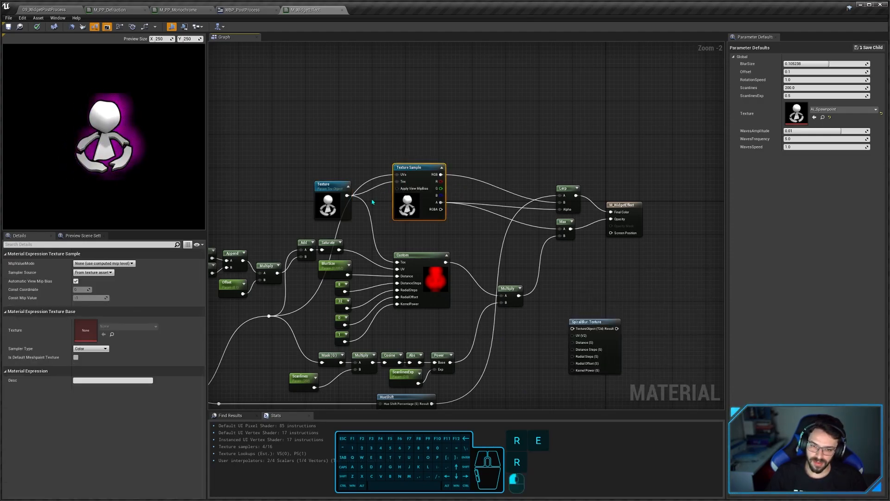
{"action": "left_click", "coordinate": [419, 263]}
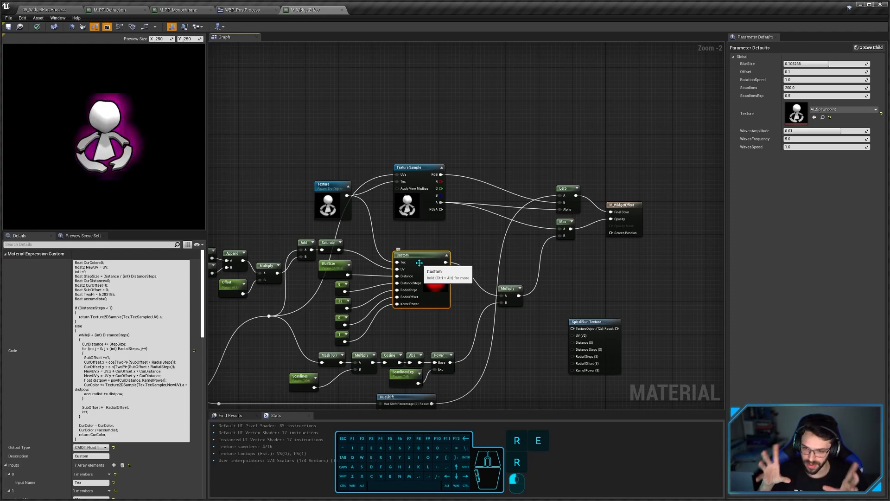
{"action": "right_click_drag", "start_coordinate": [425, 329], "coordinate": [536, 263]}
{"action": "scroll", "coordinate": [512, 289], "scroll_direction": "down", "scroll_amount": 2}
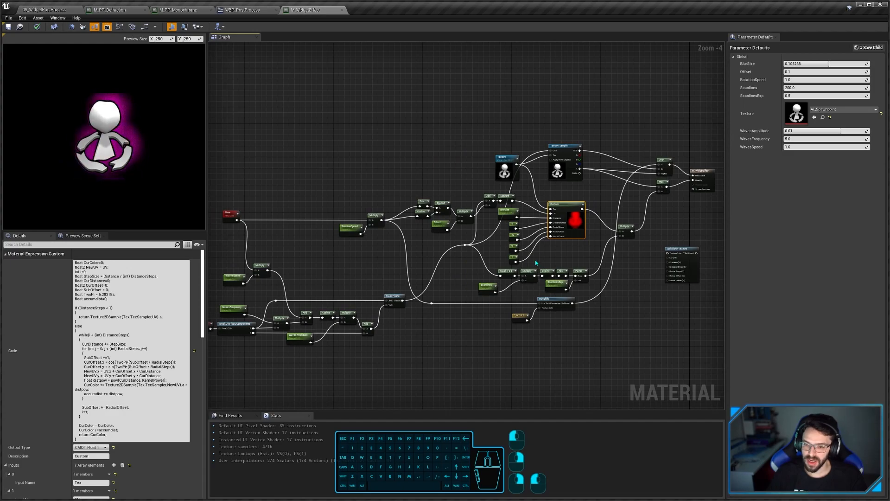
{"action": "scroll", "coordinate": [553, 247], "scroll_direction": "up", "scroll_amount": 1}
{"action": "right_click_drag", "start_coordinate": [397, 326], "coordinate": [518, 320]}
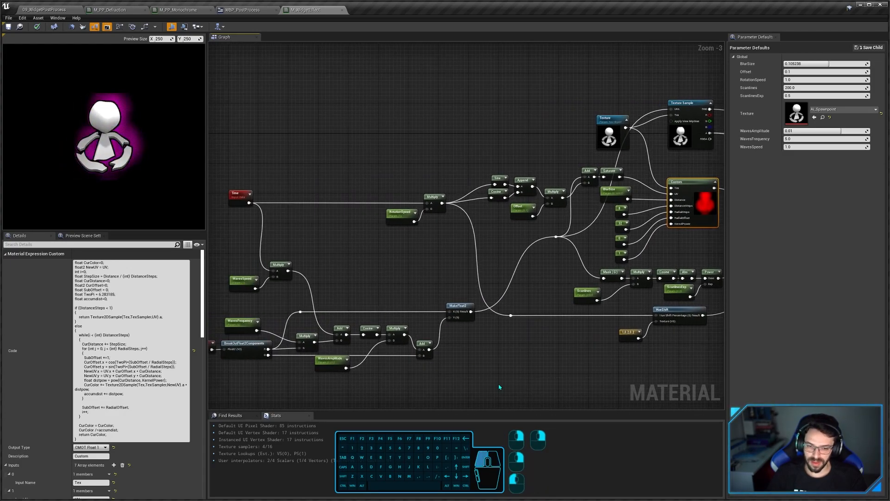
{"action": "left_click_drag", "start_coordinate": [500, 387], "coordinate": [215, 267]}
Step: Delete the unconnected SpiralBlur-Texture node from the M_WidgetEffect graph
{"action": "right_click_drag", "start_coordinate": [501, 276], "coordinate": [298, 304]}
{"action": "right_click_drag", "start_coordinate": [543, 263], "coordinate": [426, 321]}
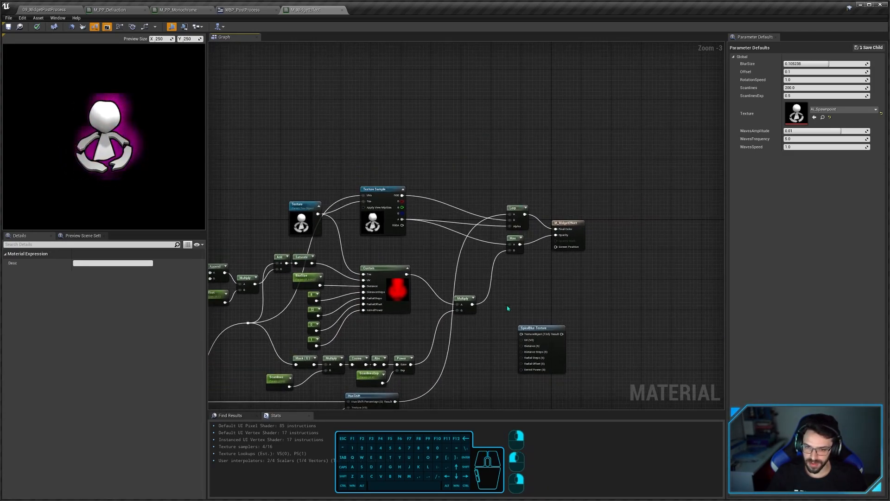
{"action": "scroll", "coordinate": [510, 297], "scroll_direction": "up", "scroll_amount": 2}
{"action": "left_click", "coordinate": [540, 345]}
{"action": "key", "text": "Delete"}
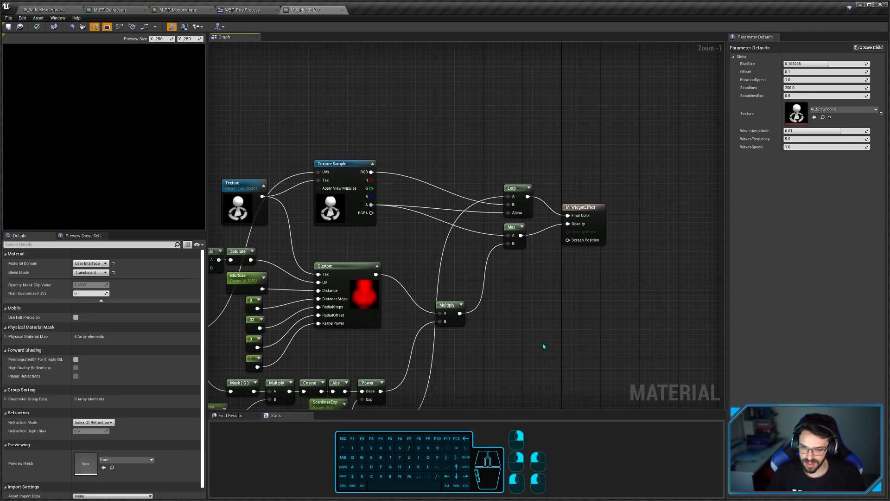
Step: Examine how the Texture object parameter feeds the Texture Sample and Custom nodes leading to the material output
{"action": "right_click_drag", "start_coordinate": [512, 288], "coordinate": [571, 307]}
{"action": "scroll", "coordinate": [455, 235], "scroll_direction": "up", "scroll_amount": 1}
{"action": "right_click_drag", "start_coordinate": [454, 234], "coordinate": [445, 262]}
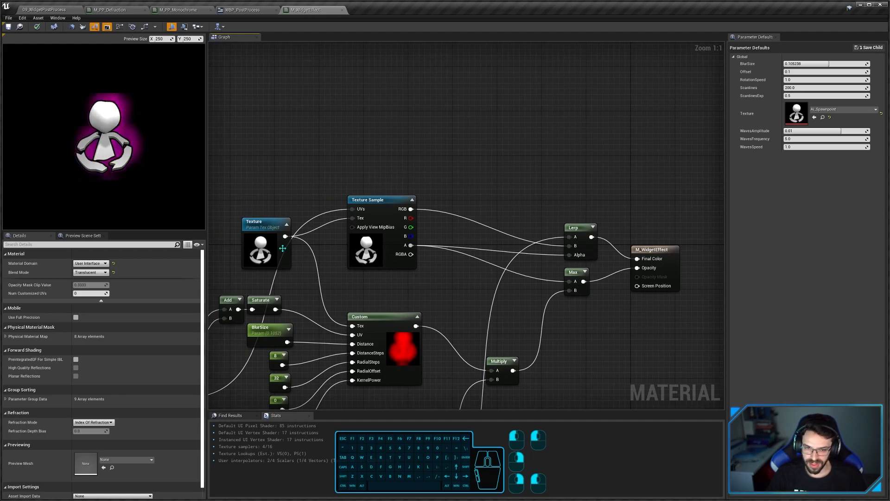
{"action": "left_click", "coordinate": [274, 245]}
{"action": "right_click_drag", "start_coordinate": [311, 269], "coordinate": [366, 262]}
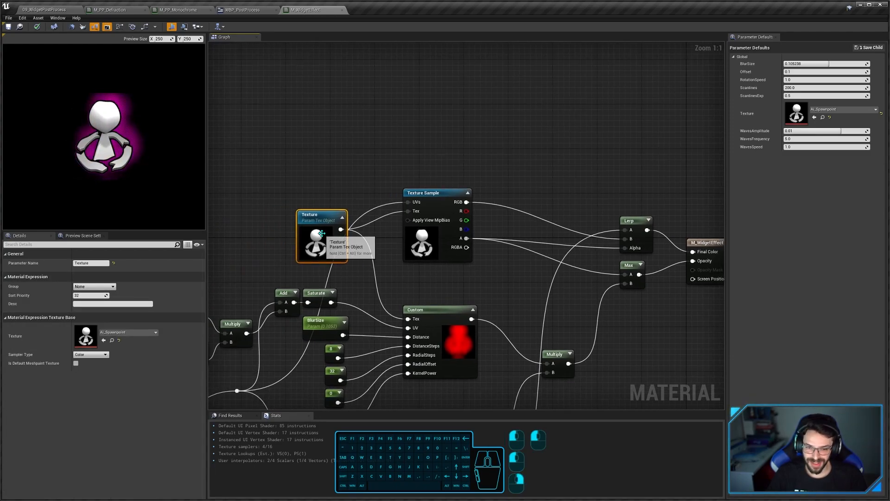
{"action": "left_click", "coordinate": [421, 275]}
{"action": "right_click_drag", "start_coordinate": [420, 276], "coordinate": [404, 261]}
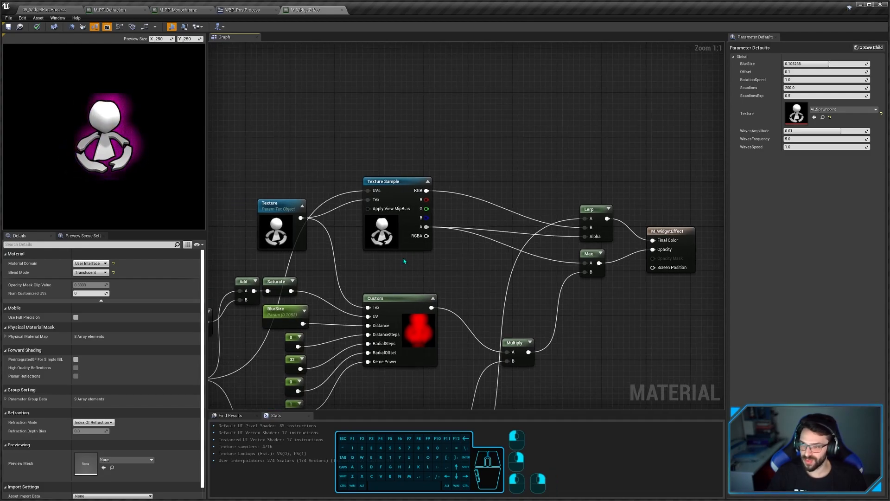
Step: Close M_WidgetEffect without applying its changes and review the drop-shadow effect on the WBP_PostProcess widget
{"action": "middle_click", "coordinate": [314, 13]}
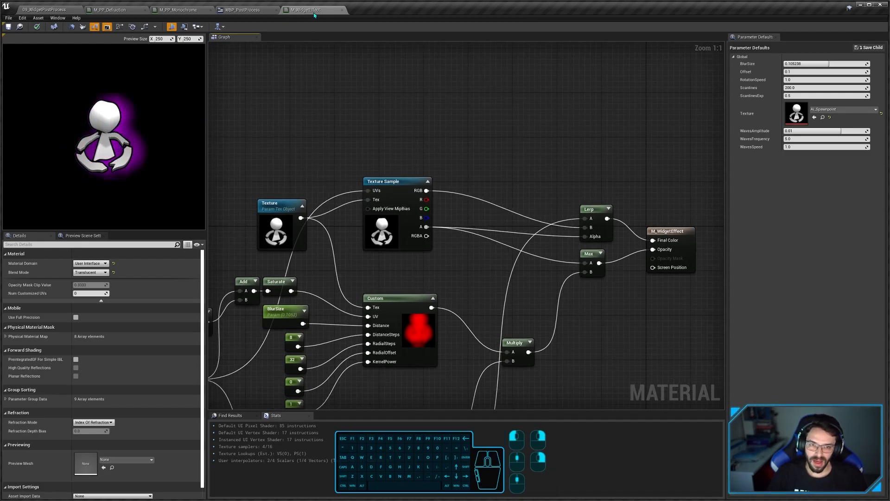
{"action": "left_click", "coordinate": [658, 282]}
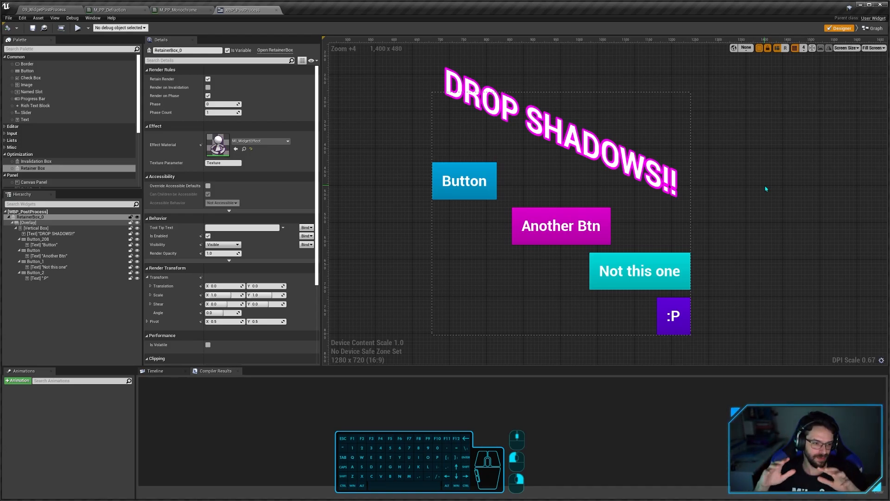
{"action": "scroll", "coordinate": [636, 193], "scroll_direction": "down", "scroll_amount": 2}
{"action": "left_click", "coordinate": [594, 195]}
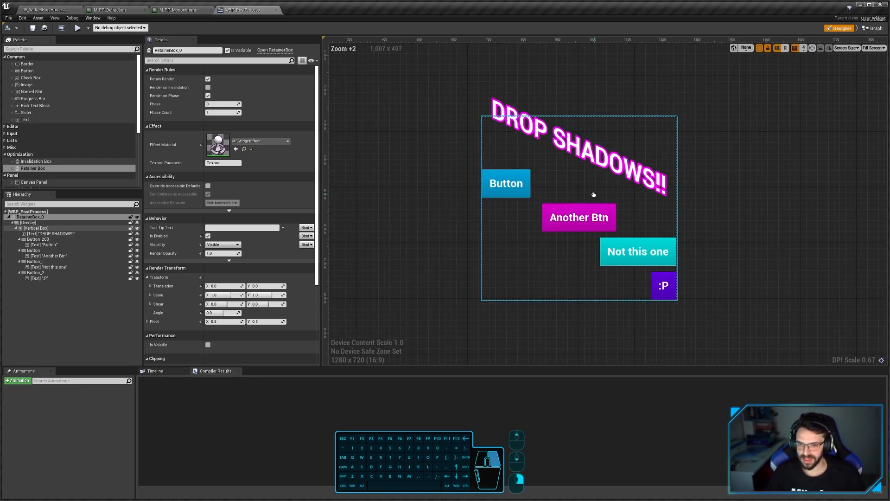
{"action": "right_click_drag", "start_coordinate": [594, 194], "coordinate": [588, 209]}
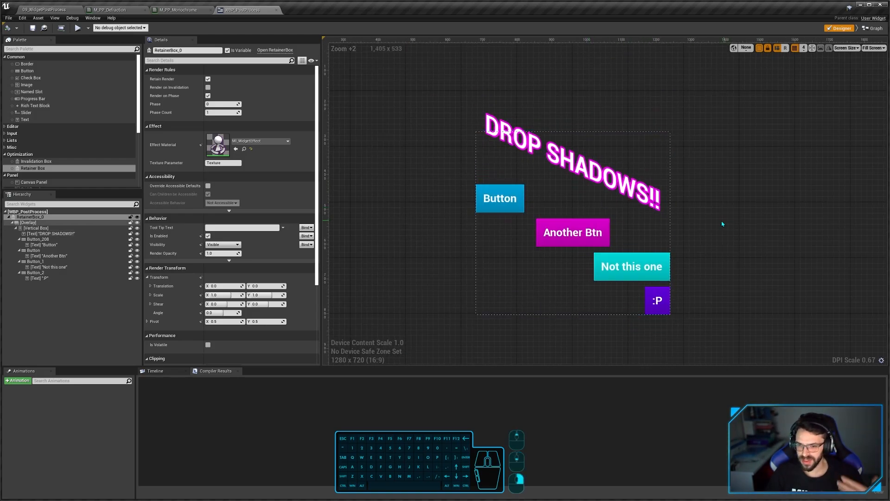
Step: Close WBP_PostProcess, M_PP_Monochrome and M_PP_Defraction, discarding the changes to both materials
{"action": "middle_click", "coordinate": [263, 15]}
{"action": "middle_click", "coordinate": [201, 11]}
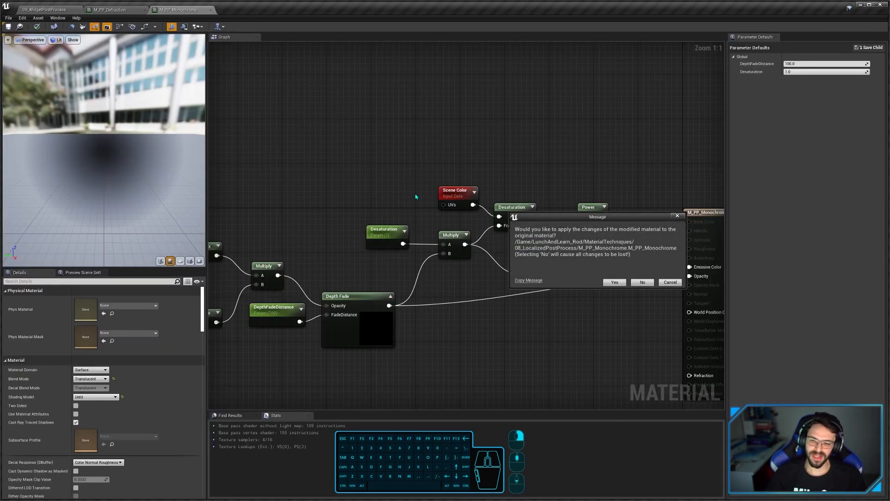
{"action": "left_click", "coordinate": [642, 283]}
{"action": "middle_click", "coordinate": [132, 10]}
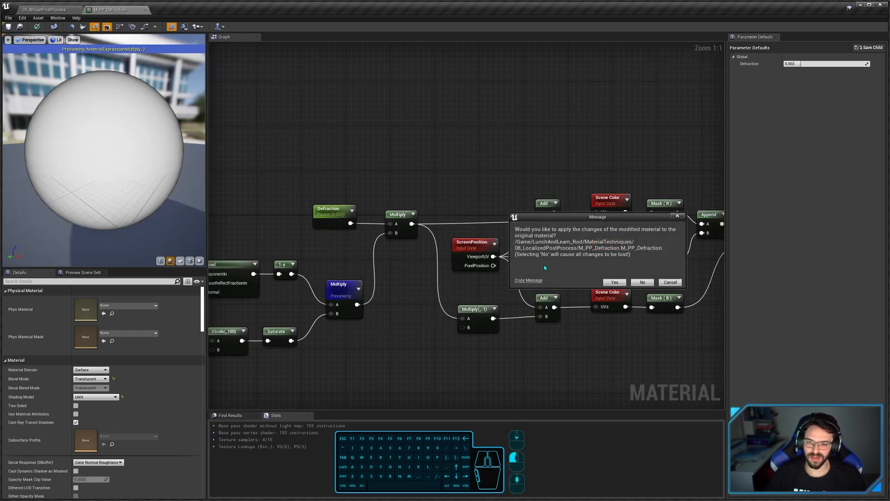
{"action": "left_click", "coordinate": [642, 283]}
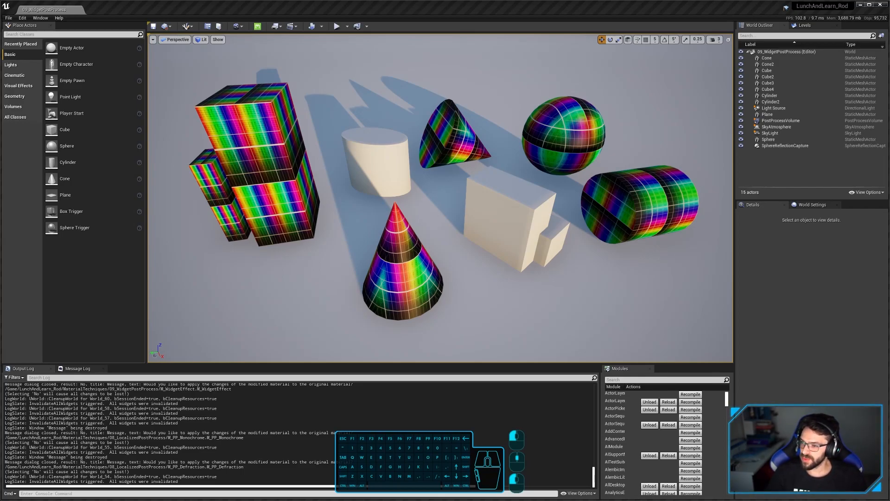
Step: Switch to the 10_RenderTargets level without saving the modified material instances
{"action": "key", "text": "ctrl+shift+s"}
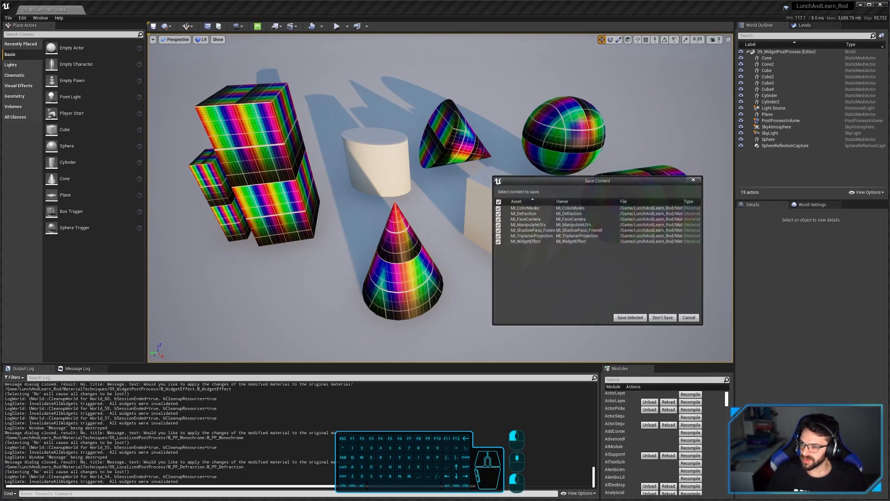
{"action": "left_click", "coordinate": [664, 318]}
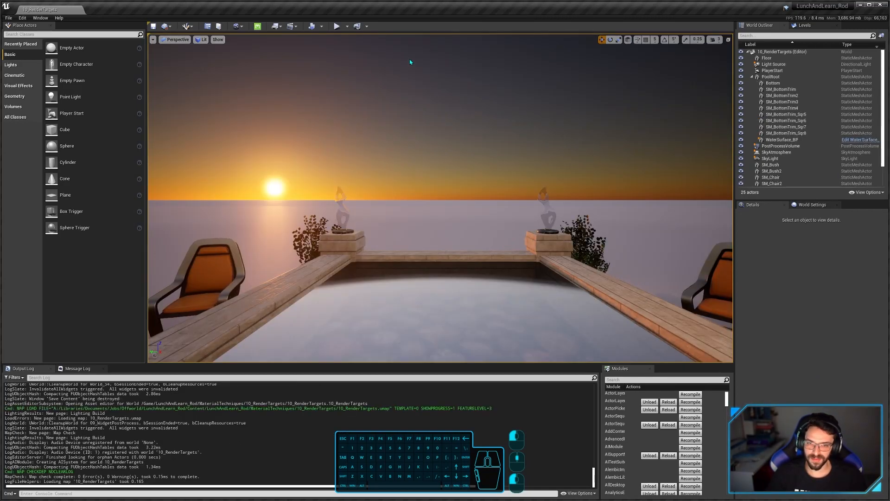
Step: Play the 10_RenderTargets level, shoot at the pool from several angles to test the water ripples, and stop playing
{"action": "left_click", "coordinate": [337, 26]}
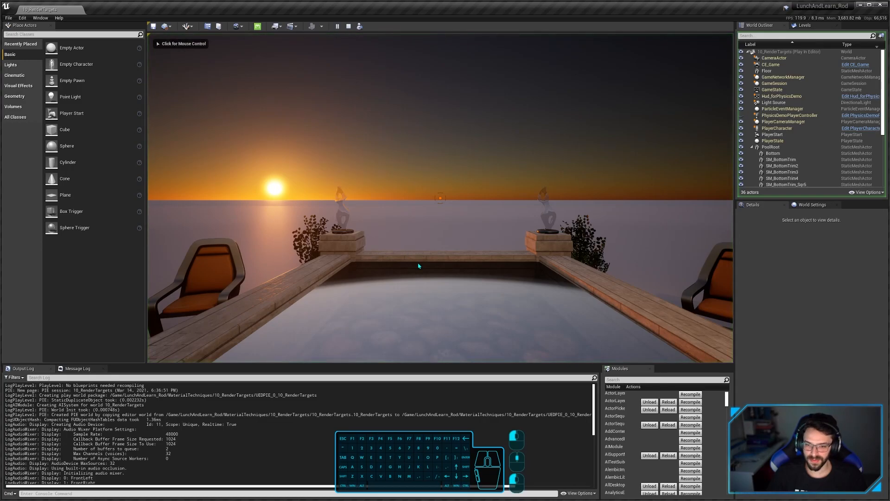
{"action": "left_click", "coordinate": [440, 211]}
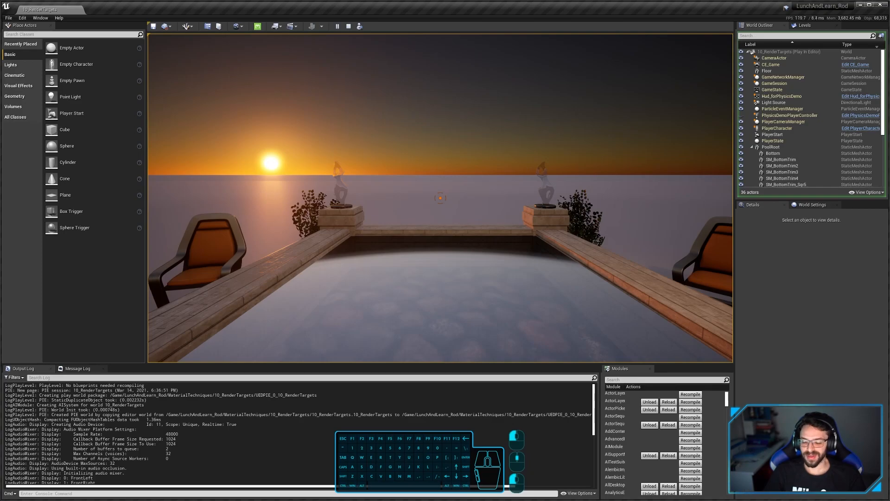
{"action": "key", "text": "w"}
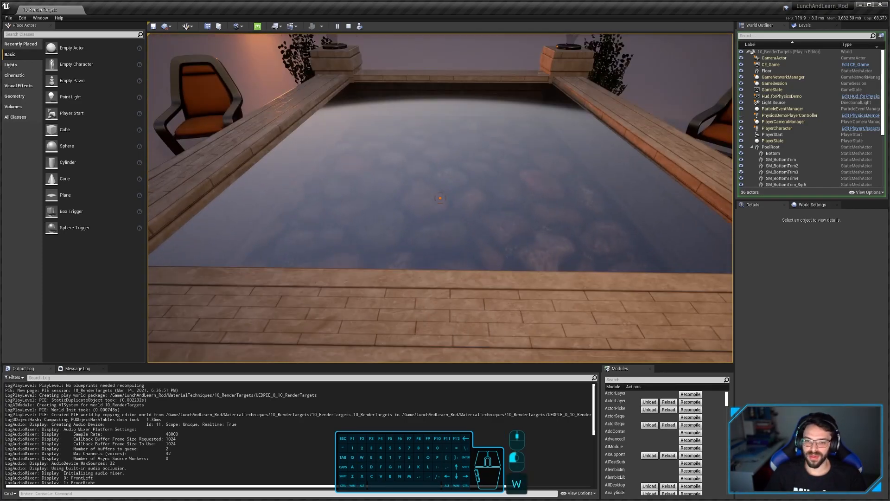
{"action": "left_click", "coordinate": [440, 198]}
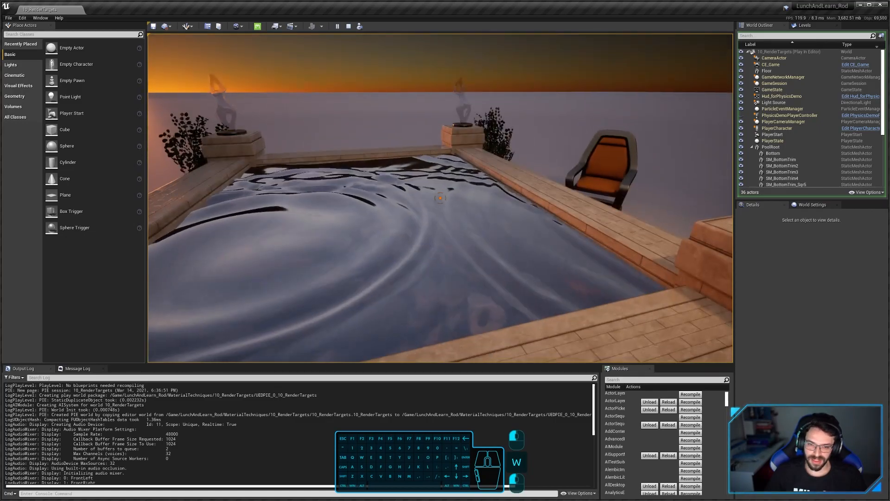
{"action": "left_click", "coordinate": [440, 198]}
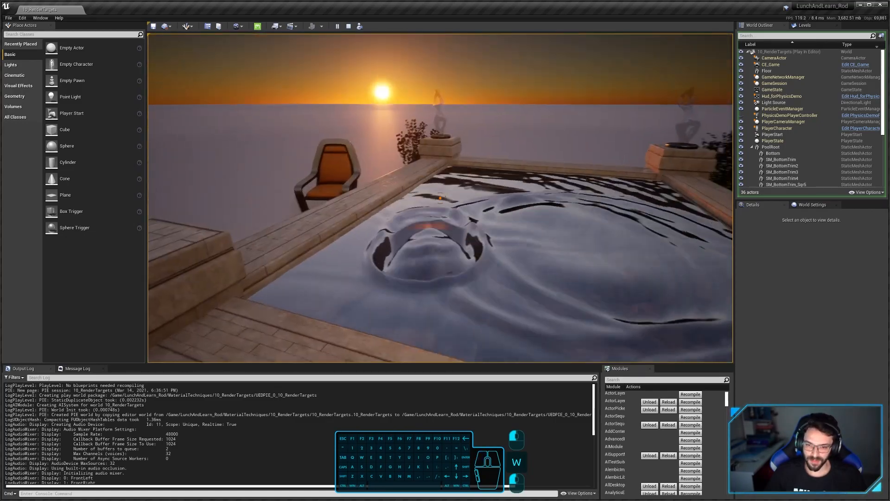
{"action": "left_click", "coordinate": [441, 198]}
{"action": "left_click", "coordinate": [441, 198]}
{"action": "left_click", "coordinate": [440, 198]}
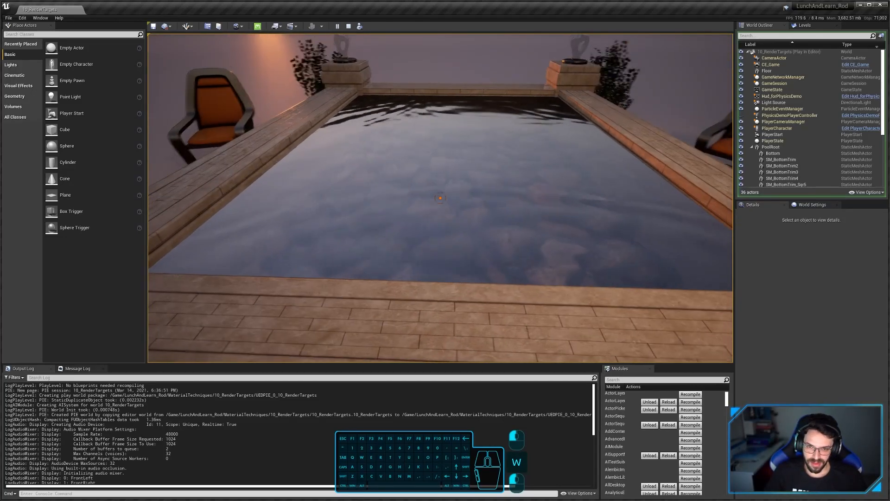
{"action": "left_click", "coordinate": [440, 198]}
{"action": "left_click", "coordinate": [441, 198]}
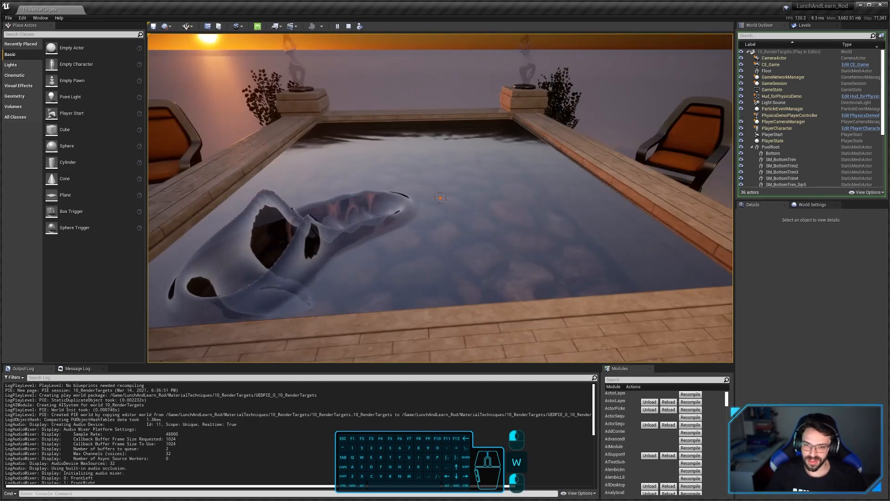
{"action": "left_click", "coordinate": [441, 198]}
{"action": "left_click", "coordinate": [441, 198]}
{"action": "left_click", "coordinate": [441, 198]}
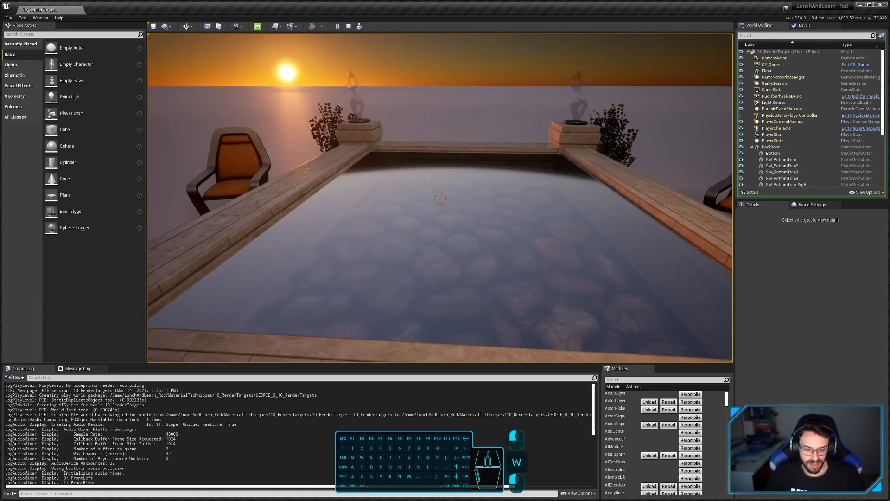
{"action": "key", "text": "Escape"}
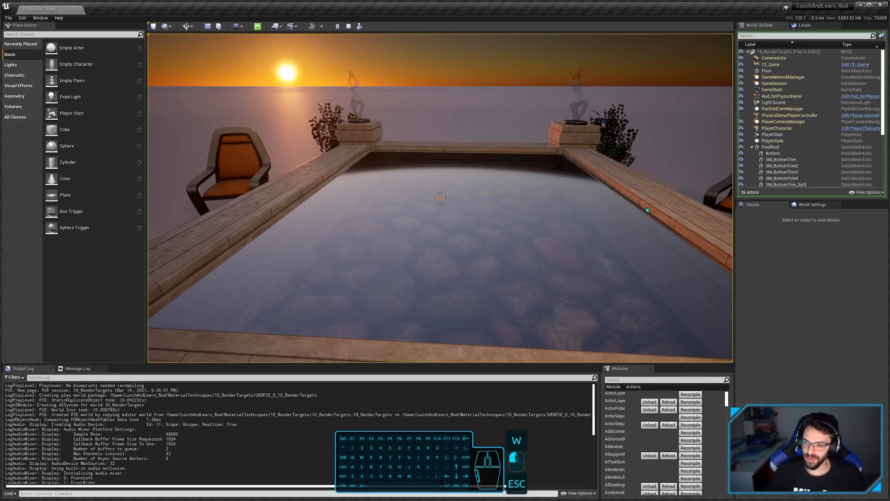
{"action": "right_click", "coordinate": [524, 243]}
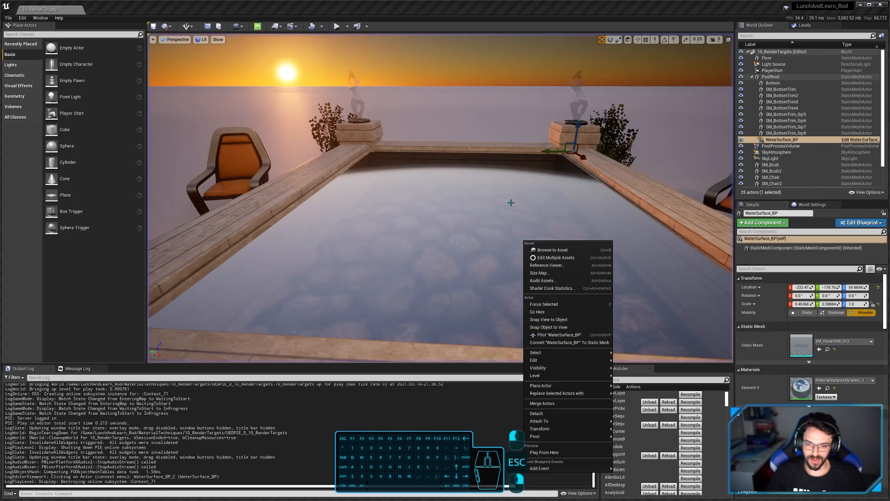
{"action": "key", "text": "Escape"}
{"action": "key", "text": "Escape"}
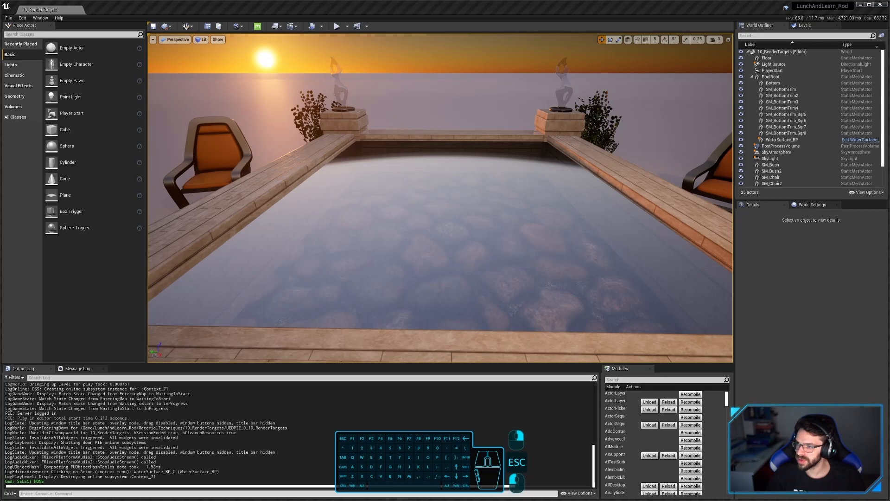
Step: Open the ForceSplat material and switch its preview mesh to the cube
{"action": "left_click_drag", "start_coordinate": [629, 198], "coordinate": [358, 17]}
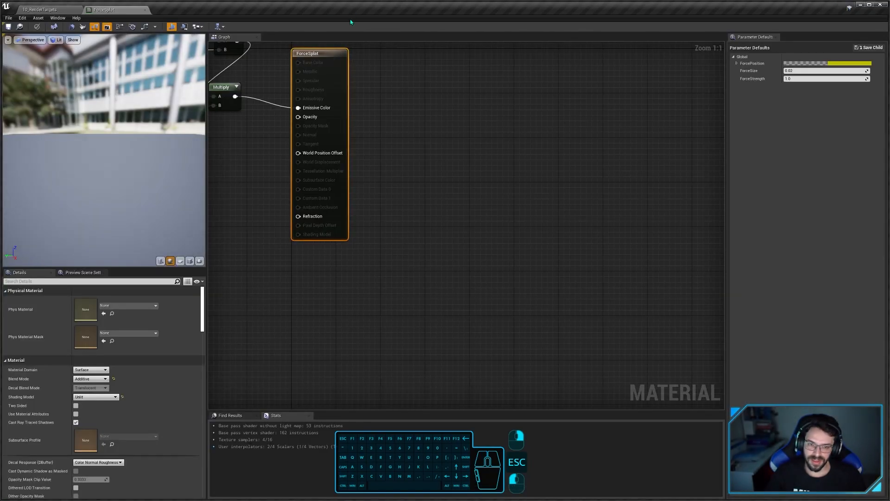
{"action": "left_click", "coordinate": [180, 261]}
{"action": "left_click_drag", "start_coordinate": [104, 150], "coordinate": [104, 150]}
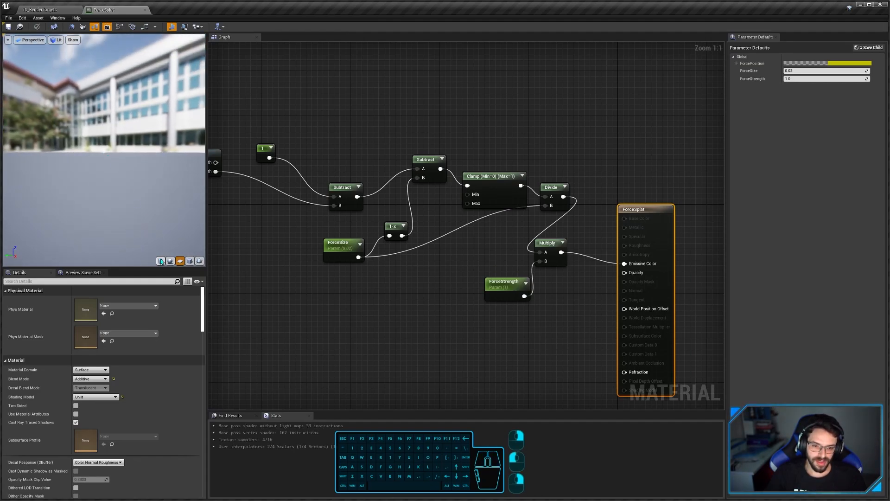
{"action": "left_click", "coordinate": [190, 261]}
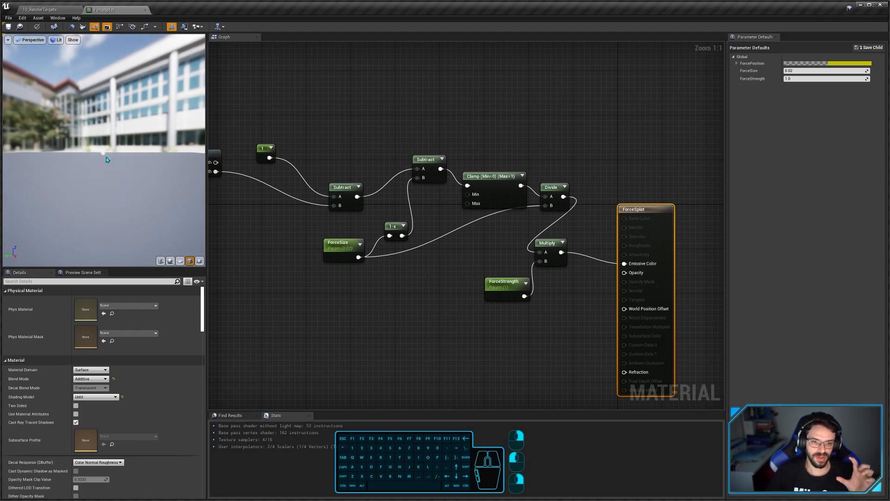
Step: Set the ForcePosition parameter's default R and G values to 1
{"action": "right_click_drag", "start_coordinate": [220, 224], "coordinate": [486, 283]}
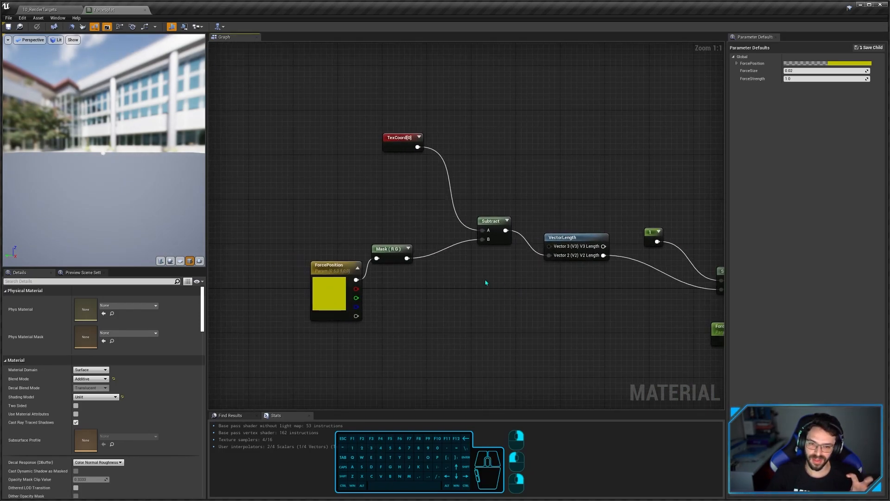
{"action": "left_click", "coordinate": [343, 272]}
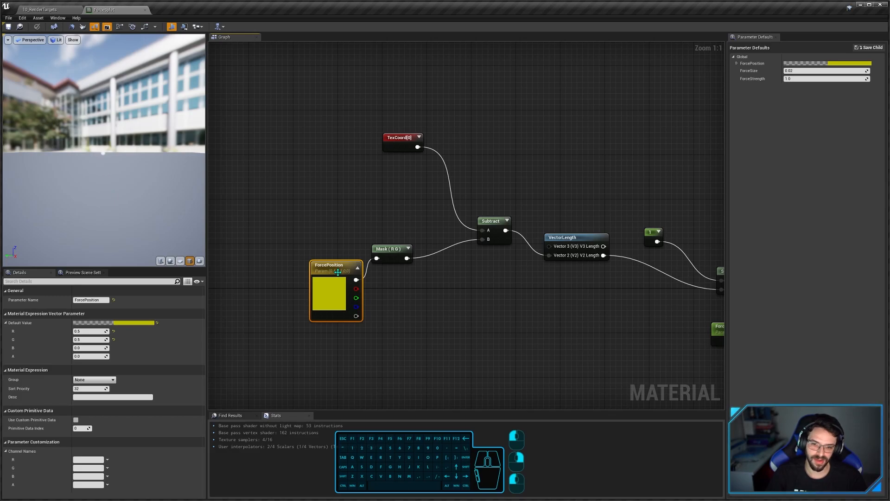
{"action": "left_click", "coordinate": [89, 331]}
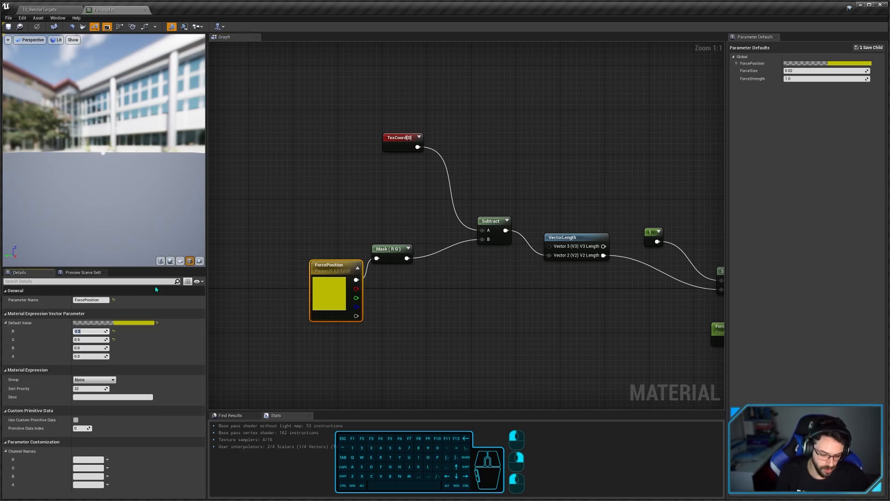
{"action": "type", "text": "1"}
{"action": "key", "text": "Tab"}
{"action": "type", "text": "1"}
{"action": "key", "text": "Return"}
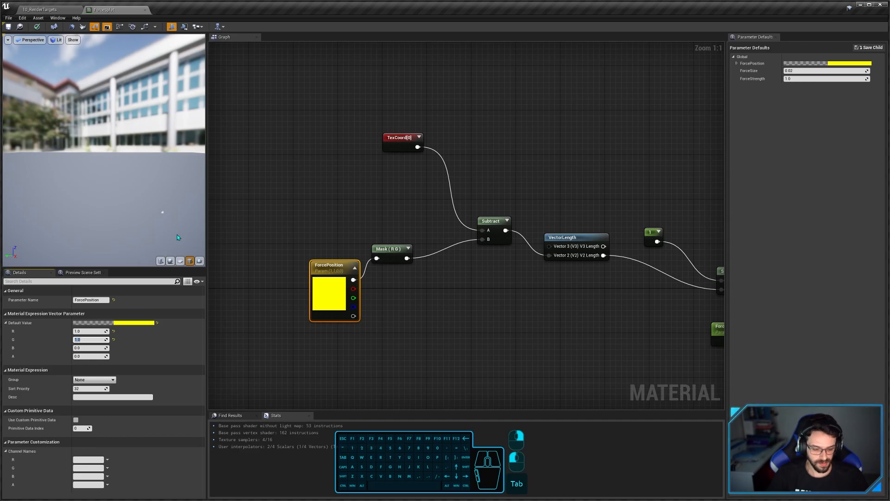
{"action": "left_click", "coordinate": [341, 282]}
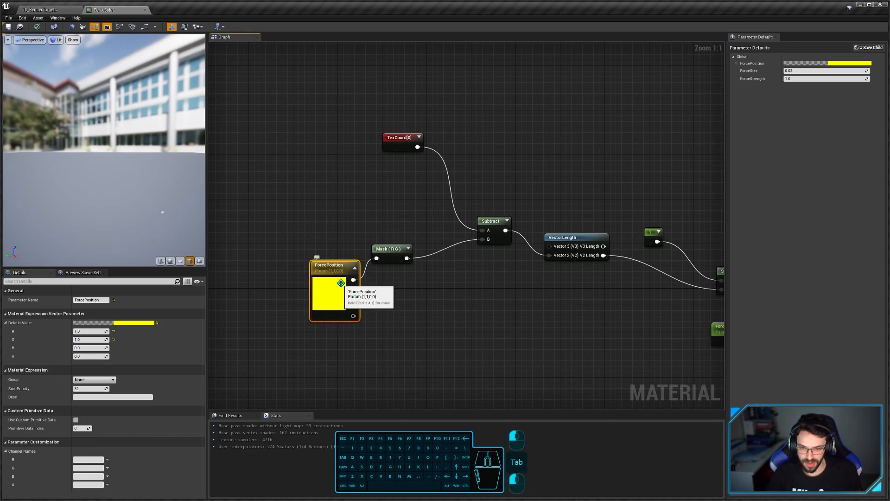
Step: Preview the Multiply node that feeds ForceSplat's Emissive Color and inspect the splat at the cube's corner
{"action": "scroll", "coordinate": [340, 283], "scroll_direction": "down", "scroll_amount": 2}
{"action": "right_click_drag", "start_coordinate": [635, 306], "coordinate": [512, 292]}
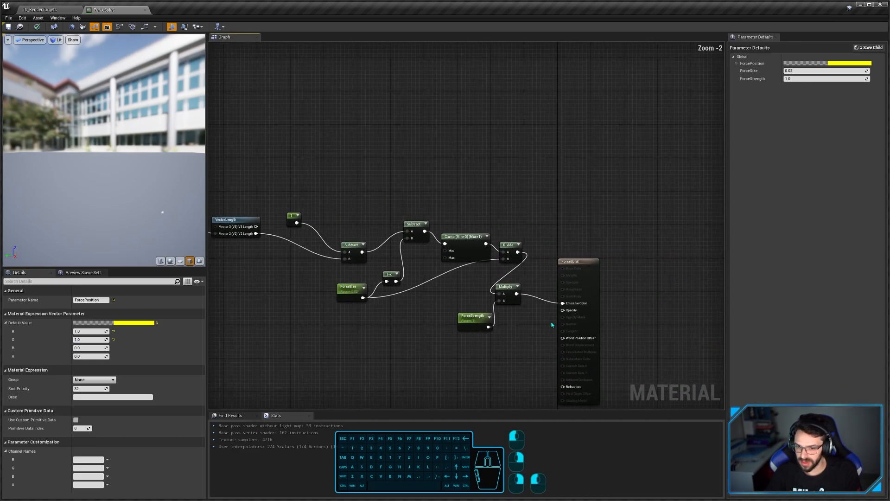
{"action": "left_click", "coordinate": [512, 300]}
{"action": "key", "text": "shift+p"}
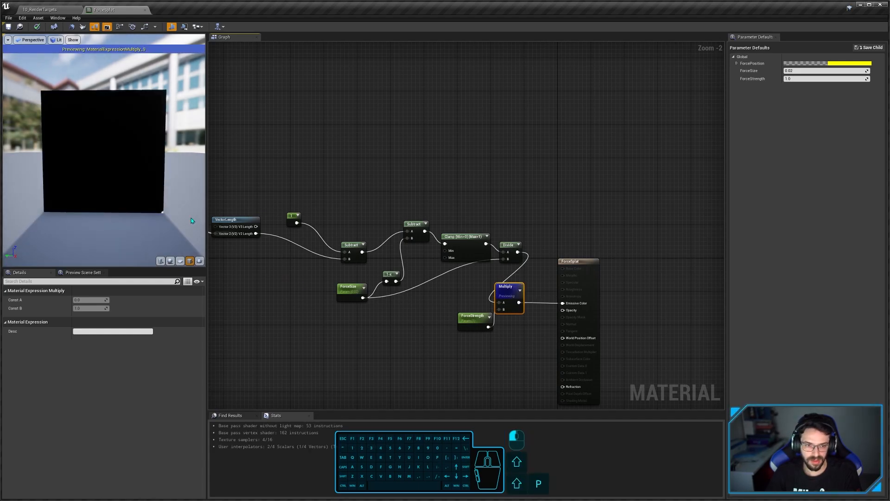
{"action": "mouse_move", "coordinate": [160, 212]}
{"action": "right_mouse_down"}
{"action": "mouse_move", "coordinate": [160, 222]}
{"action": "mouse_move", "coordinate": [158, 215]}
{"action": "right_mouse_up"}
Step: Set the ForcePosition parameter's default R and G values to 0.5 and deselect the node
{"action": "right_click_drag", "start_coordinate": [254, 239], "coordinate": [434, 270]}
{"action": "left_click", "coordinate": [230, 272]}
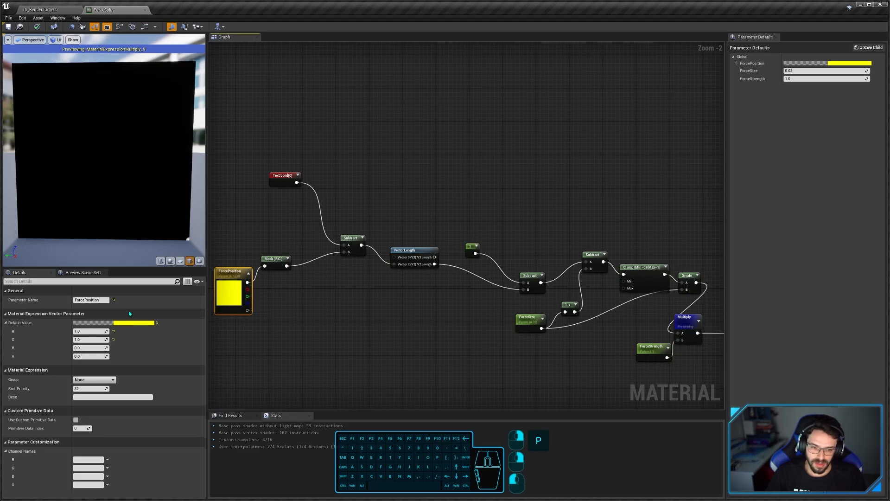
{"action": "type", "text": "0.5"}
{"action": "key", "text": "Tab"}
{"action": "key", "text": "Tab"}
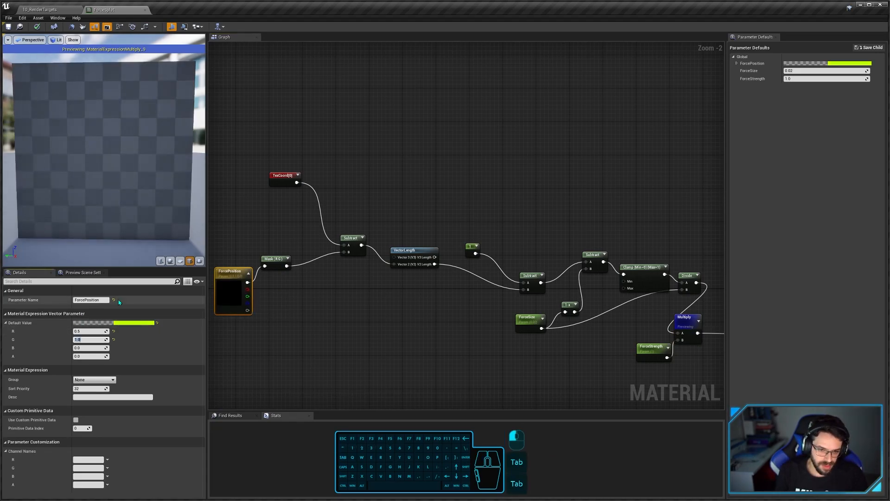
{"action": "type", "text": "0.5"}
{"action": "key", "text": "Return"}
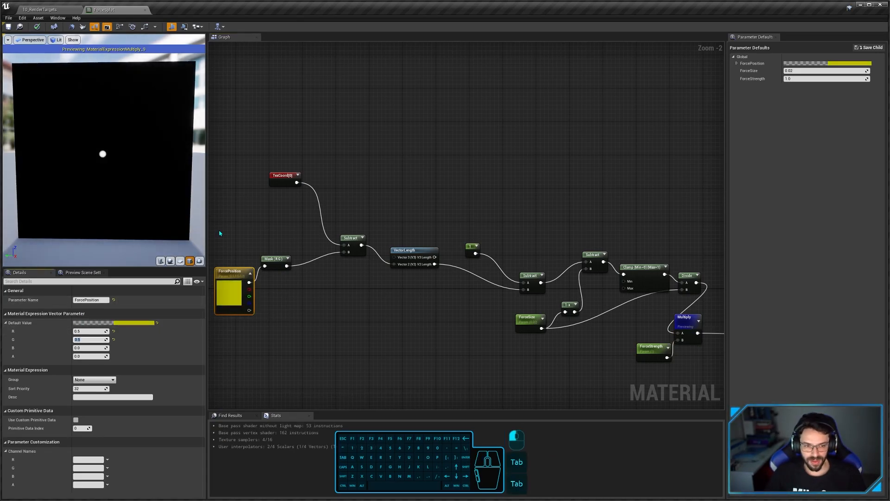
{"action": "left_click", "coordinate": [262, 292]}
{"action": "scroll", "coordinate": [262, 292], "scroll_direction": "down", "scroll_amount": 1}
{"action": "right_click_drag", "start_coordinate": [263, 292], "coordinate": [308, 283]}
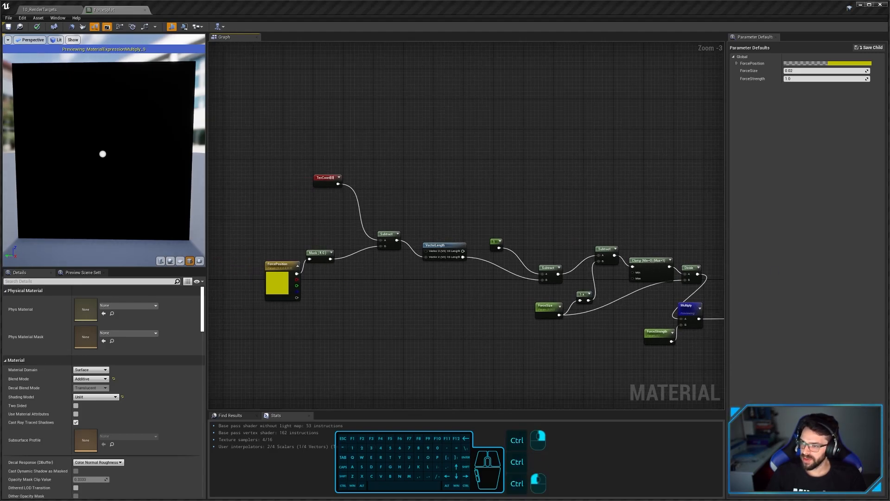
Step: Bring up the BlueprintFluidSurface folder's assets and point out the Height1 and Height2 textures
{"action": "left_click_drag", "start_coordinate": [889, 27], "coordinate": [543, 76]}
{"action": "left_click", "coordinate": [529, 176]}
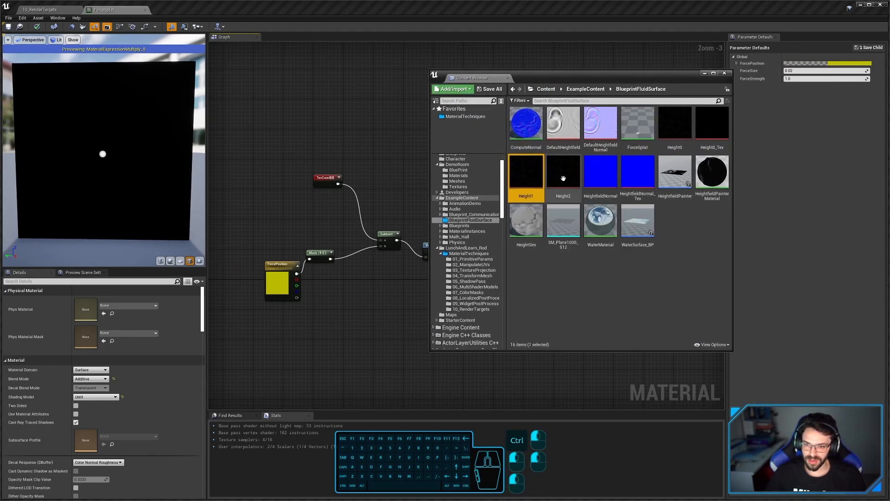
{"action": "left_click", "coordinate": [564, 178]}
{"action": "left_click", "coordinate": [560, 292]}
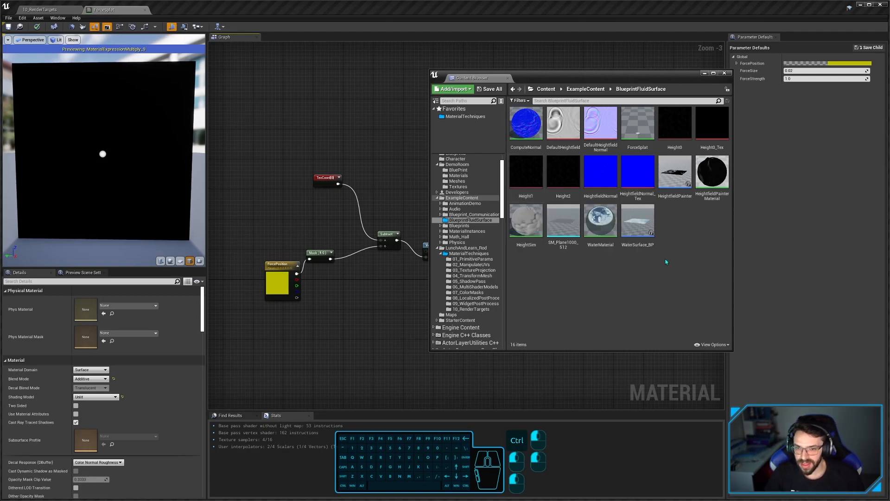
{"action": "mouse_move", "coordinate": [566, 182]}
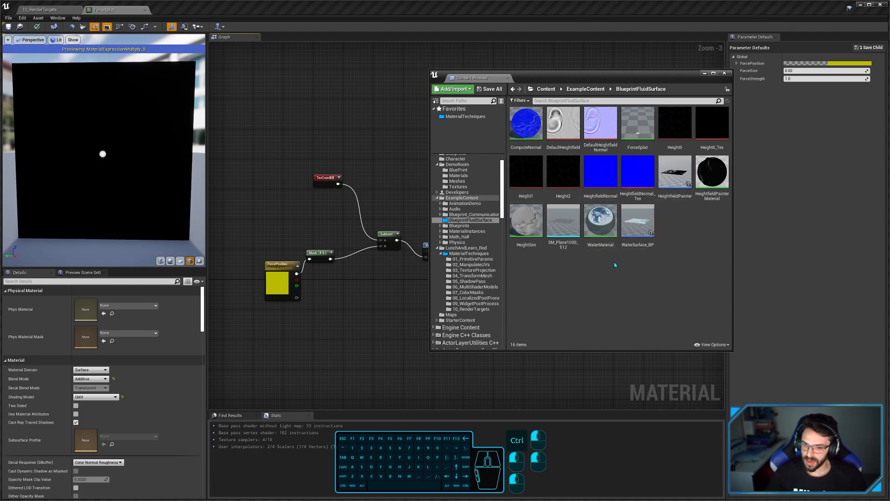
Step: Open the HeightSim material and examine its PreviousHeight sampling graph
{"action": "left_click", "coordinate": [526, 222]}
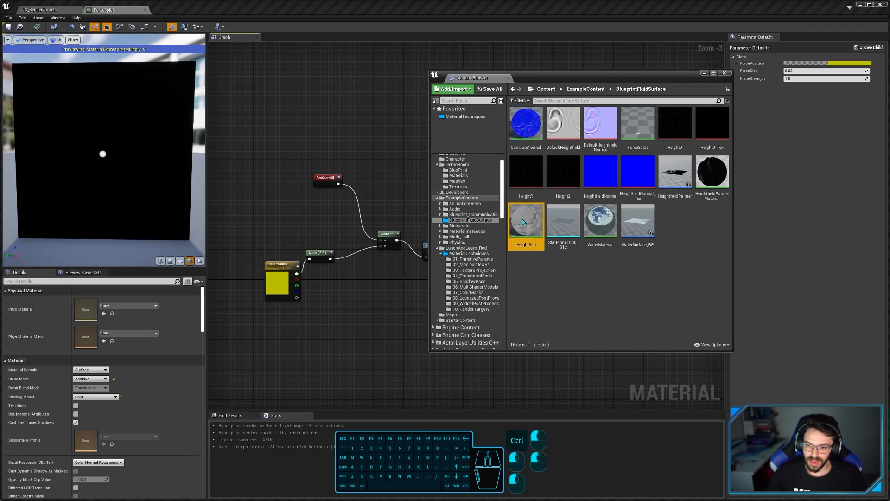
{"action": "left_click_drag", "start_coordinate": [536, 72], "coordinate": [888, 154]}
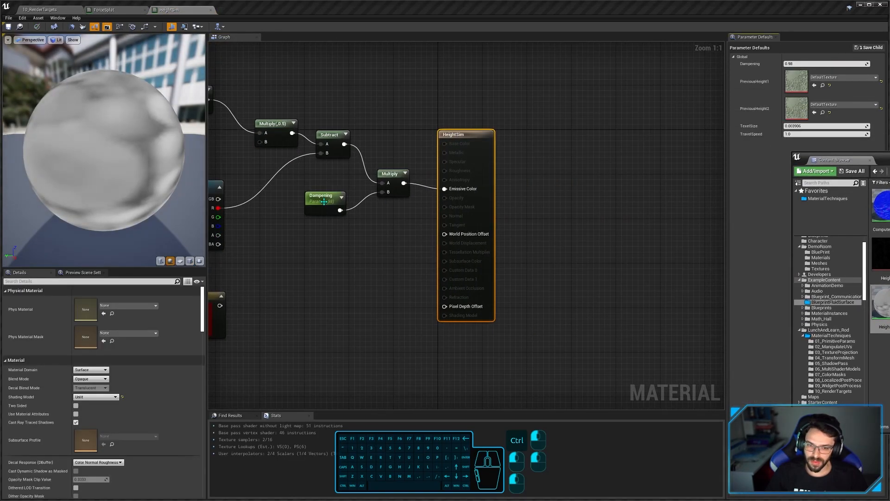
{"action": "scroll", "coordinate": [563, 232], "scroll_direction": "down", "scroll_amount": 4}
{"action": "right_click_drag", "start_coordinate": [563, 232], "coordinate": [533, 241]}
{"action": "scroll", "coordinate": [474, 244], "scroll_direction": "up", "scroll_amount": 4}
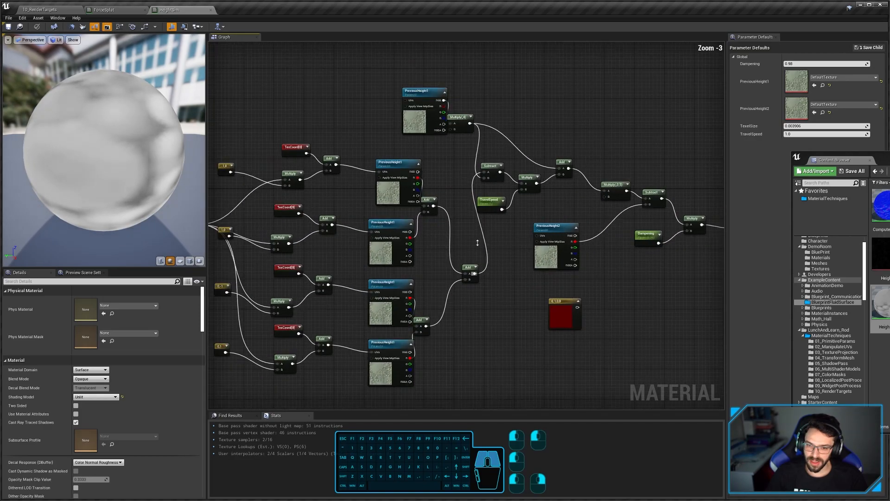
{"action": "scroll", "coordinate": [475, 245], "scroll_direction": "down", "scroll_amount": 1}
{"action": "right_click_drag", "start_coordinate": [479, 245], "coordinate": [453, 245]}
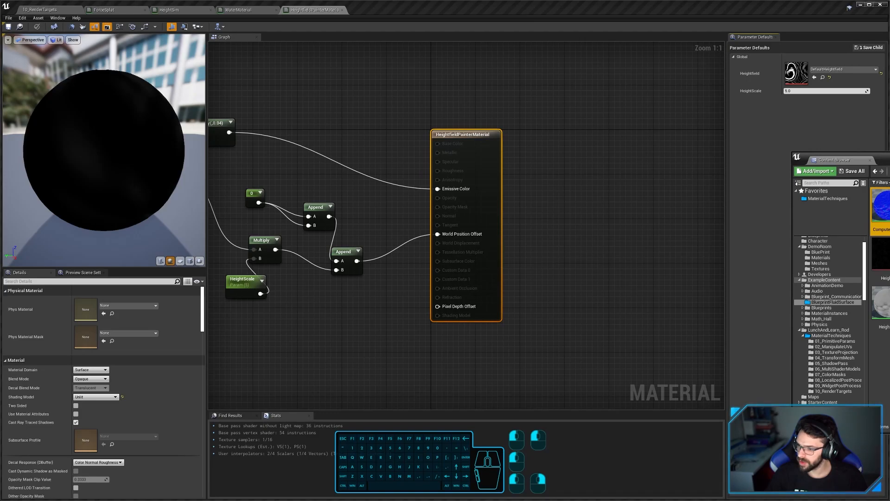
Step: Open the ComputeNormal material and examine how its graph derives normals from the Heightfield samples
{"action": "scroll", "coordinate": [297, 238], "scroll_direction": "down", "scroll_amount": 4}
{"action": "right_click_drag", "start_coordinate": [288, 237], "coordinate": [574, 238]}
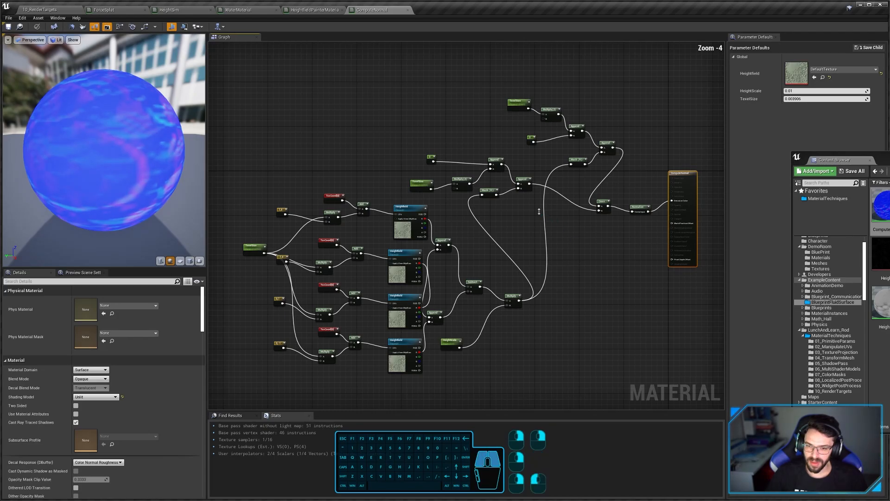
{"action": "scroll", "coordinate": [557, 223], "scroll_direction": "up", "scroll_amount": 1}
{"action": "right_click_drag", "start_coordinate": [538, 205], "coordinate": [503, 173]}
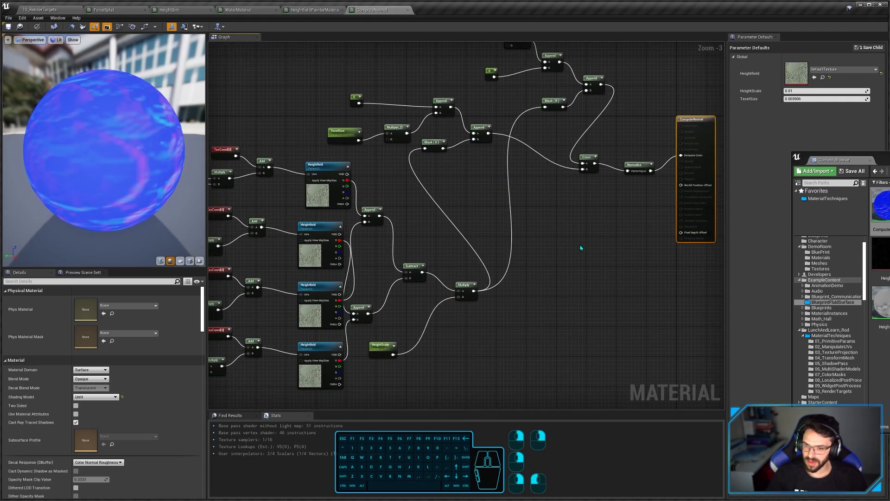
{"action": "right_click_drag", "start_coordinate": [581, 248], "coordinate": [562, 279]}
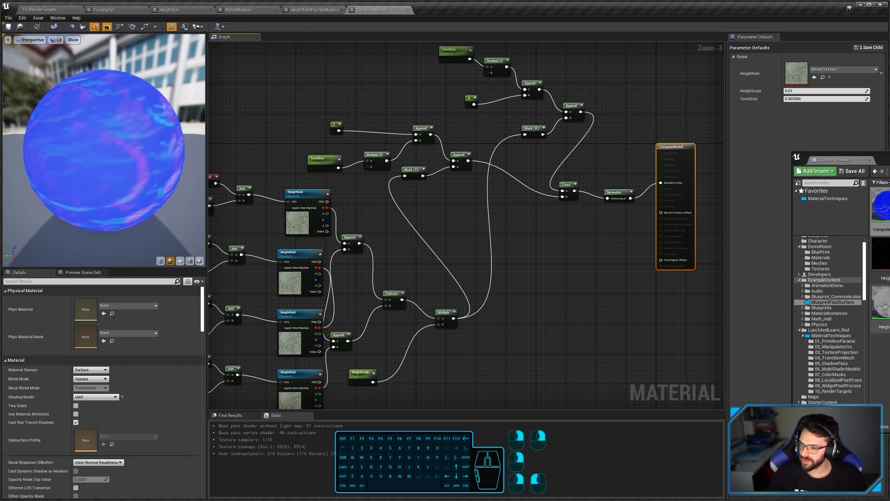
Step: Return to the HeightSim material and inspect the TravelSpeed parameter in its graph
{"action": "double_click", "coordinate": [883, 304]}
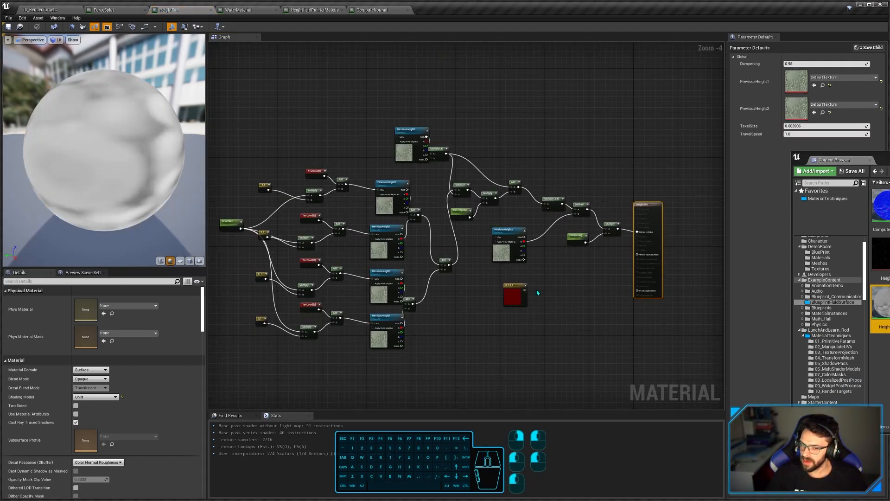
{"action": "scroll", "coordinate": [482, 284], "scroll_direction": "up", "scroll_amount": 2}
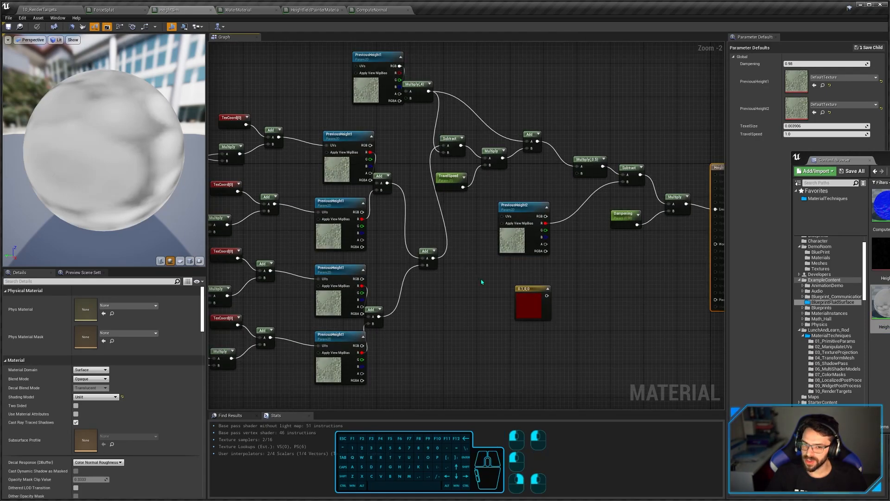
{"action": "left_click", "coordinate": [447, 184]}
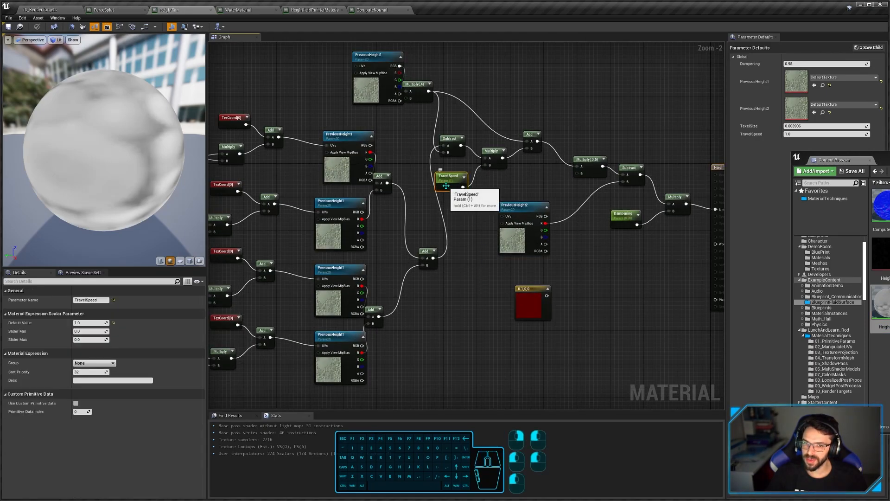
{"action": "right_click_drag", "start_coordinate": [459, 219], "coordinate": [492, 238]}
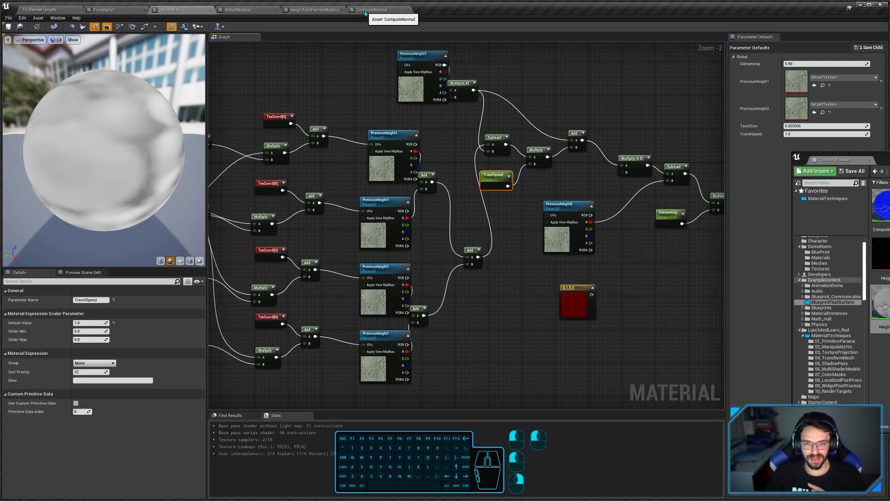
Step: Bring the BlueprintFluidSurface assets back into view and point out Height1, ComputeNormal and HeightSim
{"action": "left_click_drag", "start_coordinate": [880, 157], "coordinate": [451, 129]}
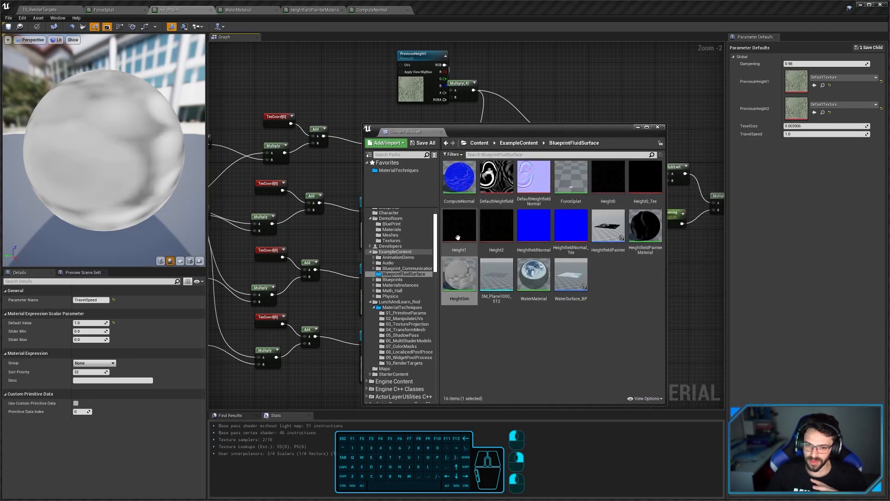
{"action": "left_click", "coordinate": [459, 231]}
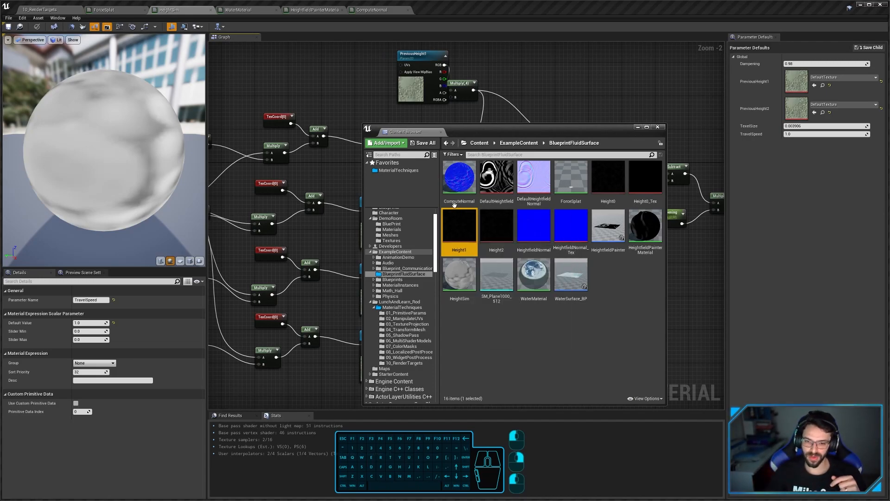
{"action": "left_click", "coordinate": [498, 342]}
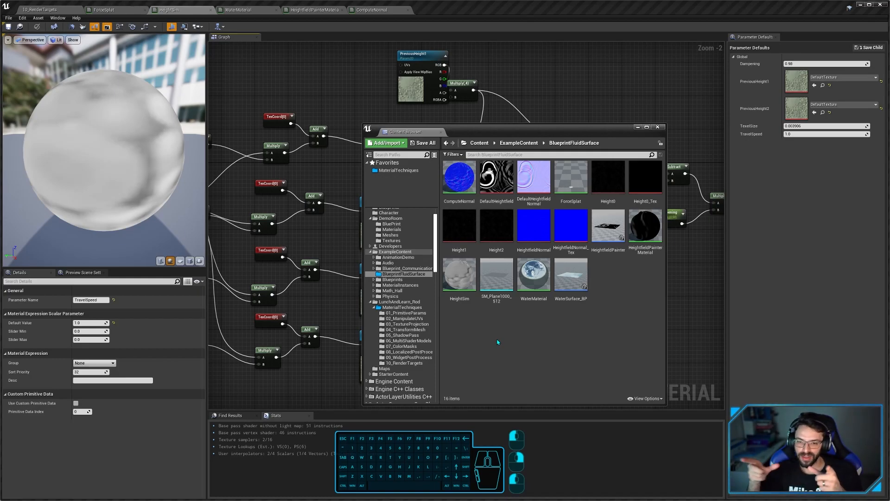
{"action": "left_click", "coordinate": [458, 188]}
{"action": "left_click", "coordinate": [474, 273]}
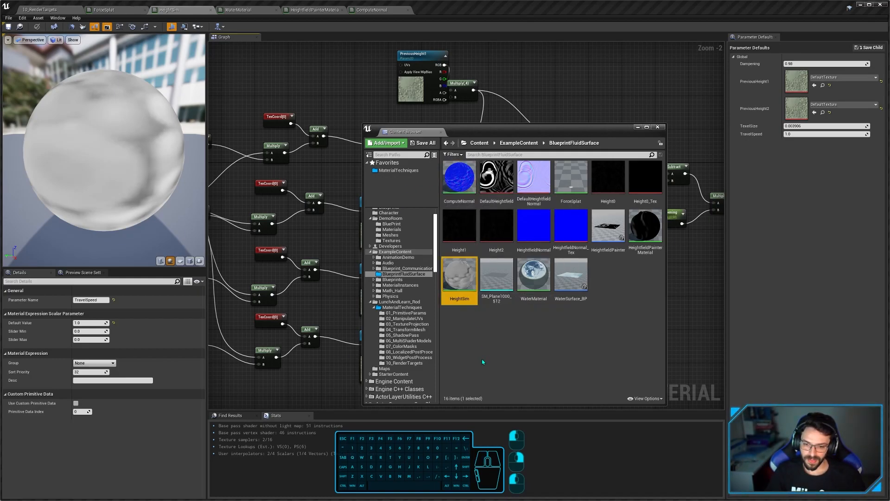
Step: Open WaterMaterial and move the asset browser window clear of its graph
{"action": "double_click", "coordinate": [534, 276]}
{"action": "left_click_drag", "start_coordinate": [541, 126], "coordinate": [889, 169]}
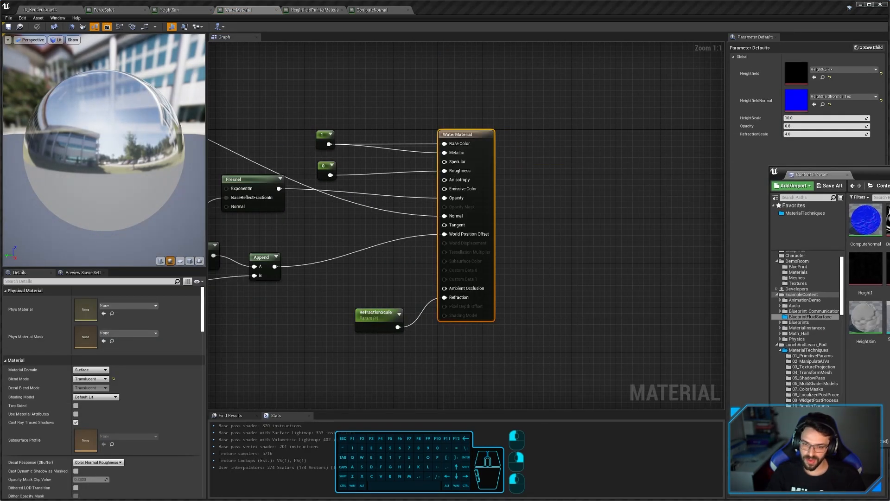
Step: Examine the WaterMaterial graph, inspecting the Heightfield and HeightfieldNormal texture parameters and the preview sphere
{"action": "scroll", "coordinate": [415, 272], "scroll_direction": "down", "scroll_amount": 7}
{"action": "right_click_drag", "start_coordinate": [414, 272], "coordinate": [615, 284]}
{"action": "scroll", "coordinate": [540, 286], "scroll_direction": "up", "scroll_amount": 7}
{"action": "right_click_drag", "start_coordinate": [536, 286], "coordinate": [405, 283]}
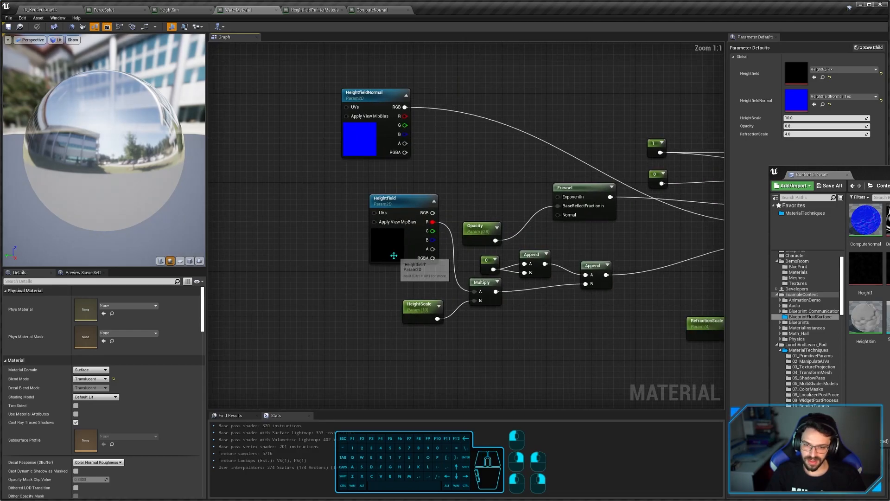
{"action": "left_click", "coordinate": [391, 245]}
{"action": "right_click_drag", "start_coordinate": [390, 245], "coordinate": [297, 262]}
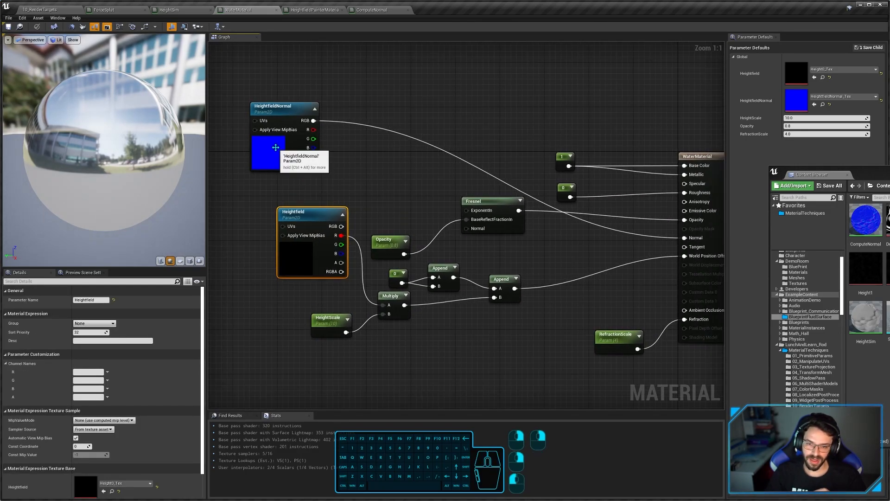
{"action": "left_click", "coordinate": [297, 153]}
{"action": "scroll", "coordinate": [460, 274], "scroll_direction": "down", "scroll_amount": 2}
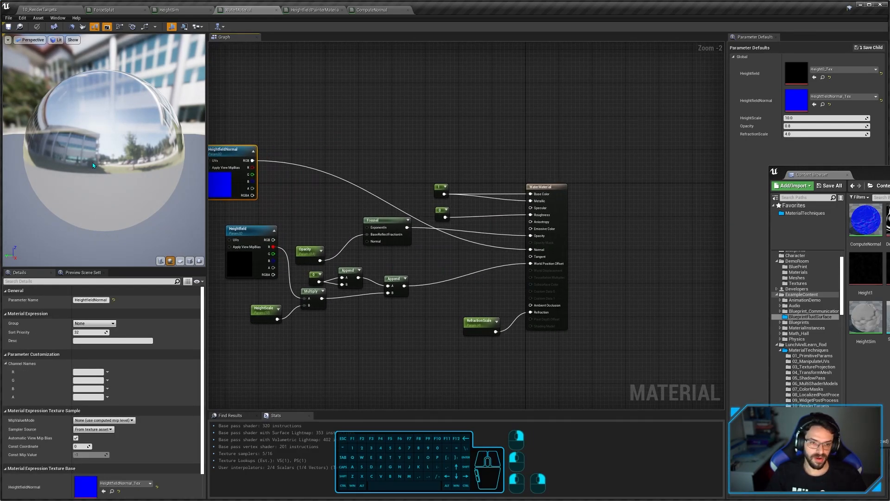
{"action": "scroll", "coordinate": [92, 165], "scroll_direction": "down", "scroll_amount": 3}
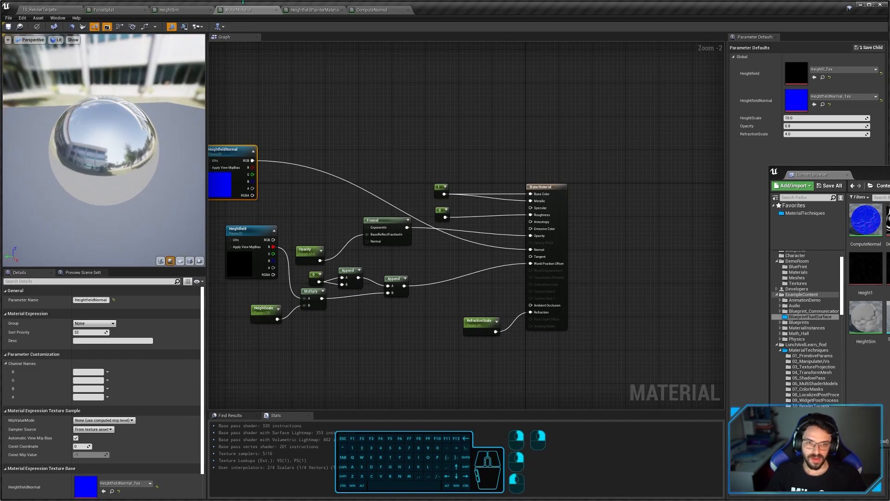
Step: Return to the 10_RenderTargets level and open the WaterSurface_BP blueprint at its Event Graph
{"action": "left_click", "coordinate": [96, 11]}
{"action": "left_click", "coordinate": [47, 10]}
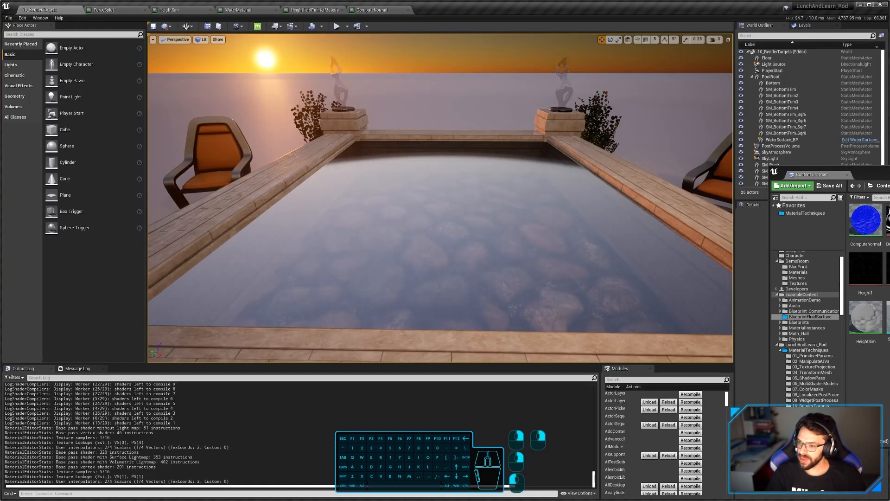
{"action": "left_click", "coordinate": [859, 140]}
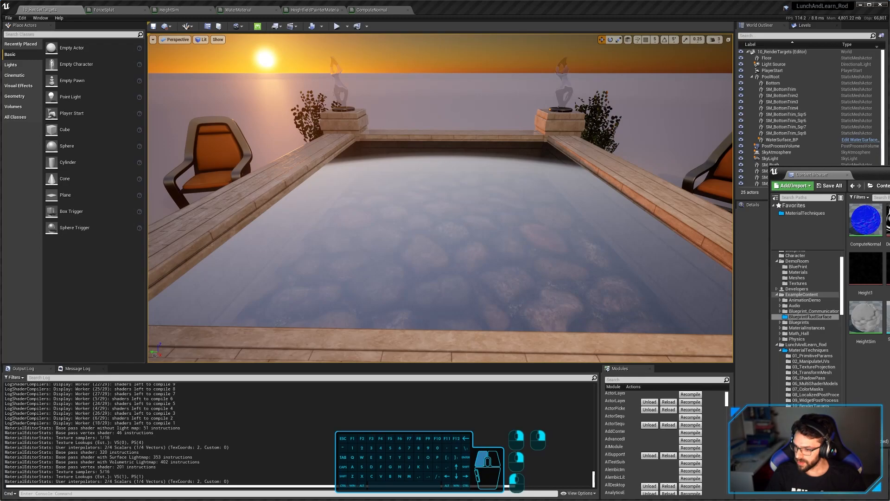
{"action": "scroll", "coordinate": [326, 218], "scroll_direction": "down", "scroll_amount": 2}
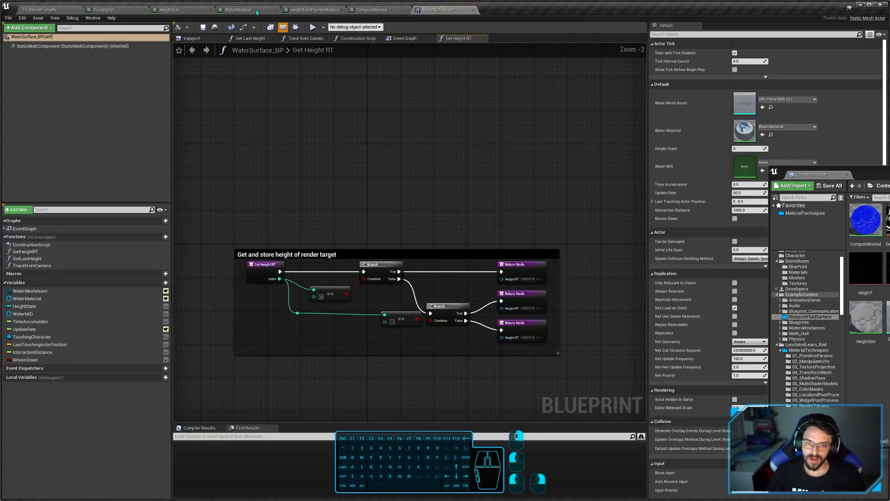
{"action": "left_click", "coordinate": [205, 40]}
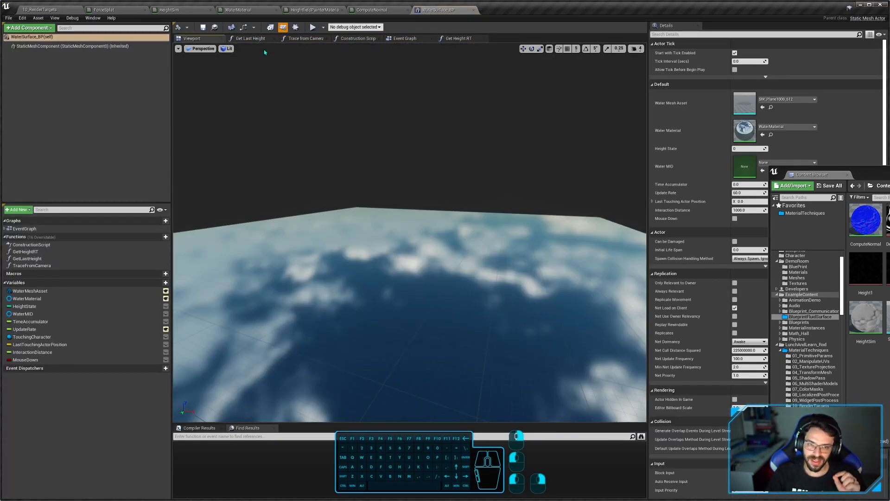
{"action": "left_click", "coordinate": [405, 39]}
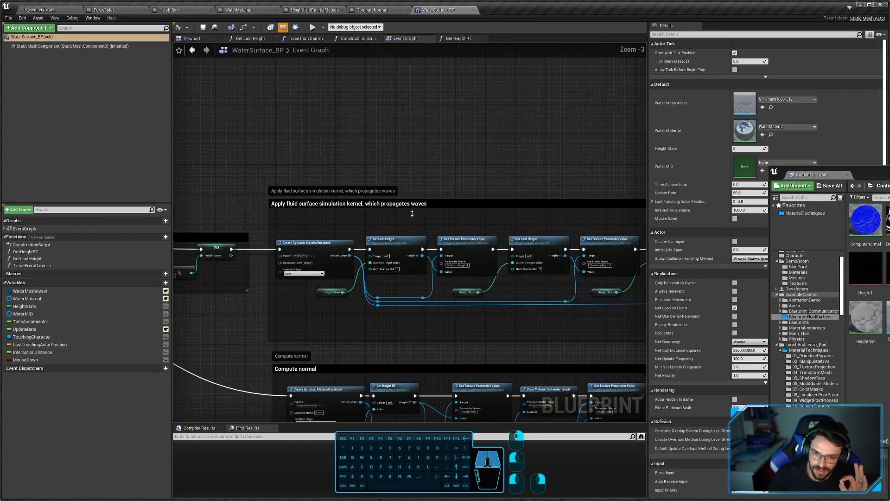
Step: Examine the wave propagation nodes and the Draw Material to Render Target node that follows the ForcePosition parameter in the Event Graph
{"action": "right_click_drag", "start_coordinate": [413, 213], "coordinate": [476, 194]}
{"action": "right_click_drag", "start_coordinate": [485, 260], "coordinate": [265, 230]}
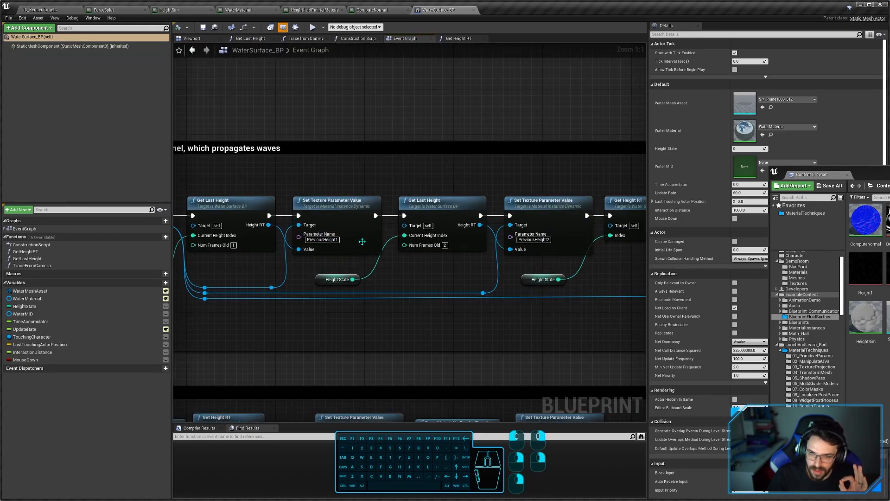
{"action": "right_click_drag", "start_coordinate": [488, 267], "coordinate": [373, 268]}
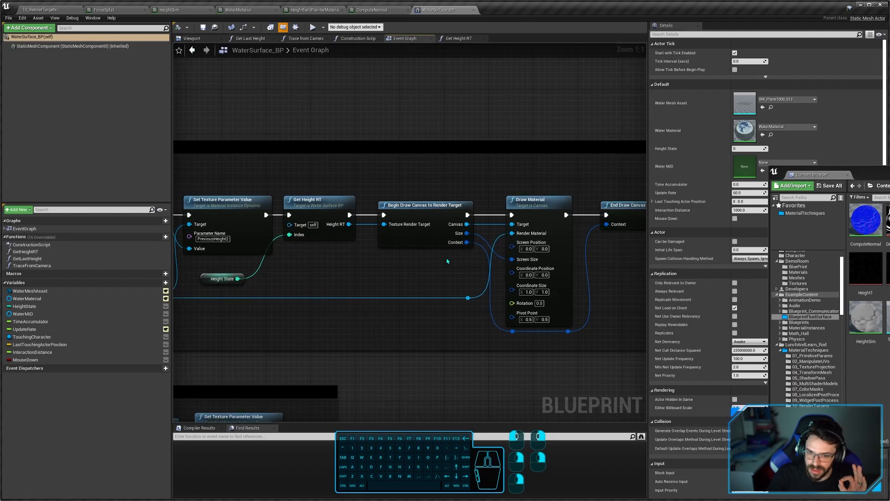
{"action": "scroll", "coordinate": [447, 261], "scroll_direction": "down", "scroll_amount": 8}
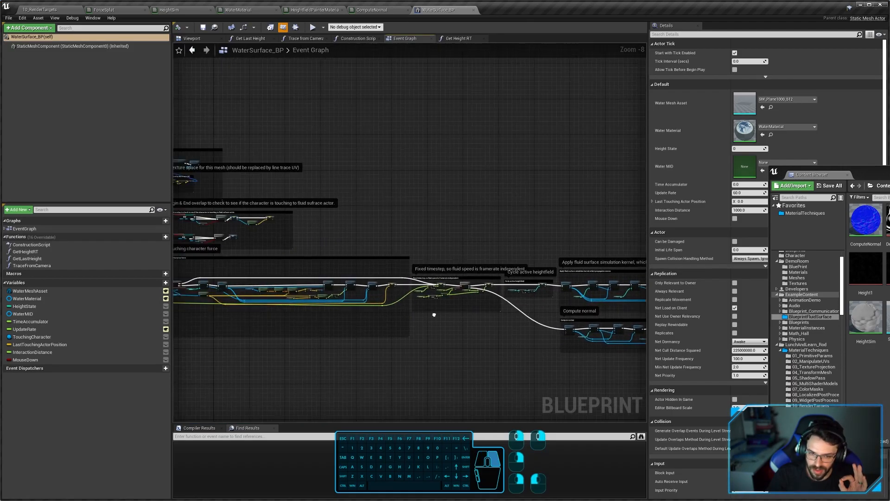
{"action": "scroll", "coordinate": [258, 184], "scroll_direction": "up", "scroll_amount": 8}
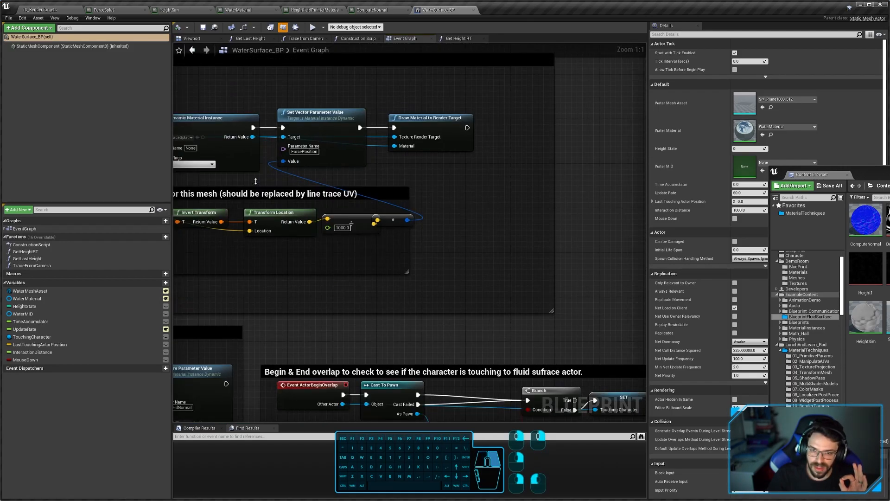
{"action": "right_click_drag", "start_coordinate": [256, 180], "coordinate": [281, 209]}
{"action": "left_click", "coordinate": [463, 155]}
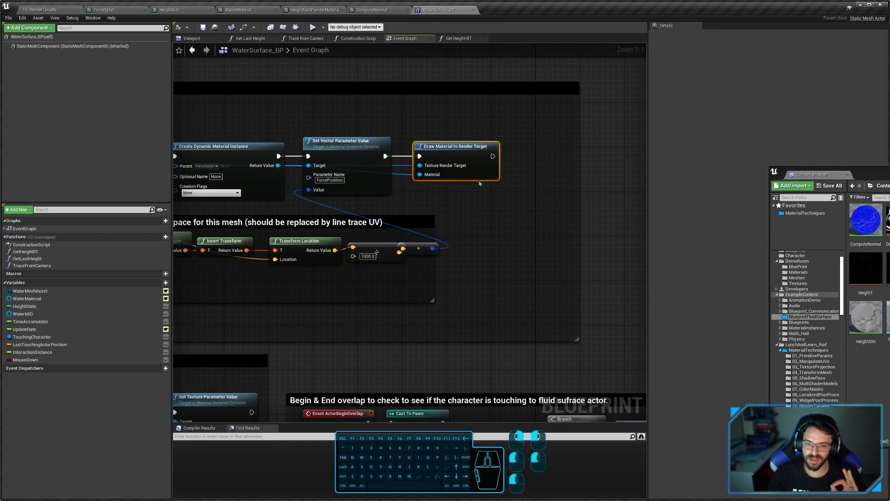
{"action": "mouse_move", "coordinate": [457, 191]}
{"action": "right_mouse_down"}
{"action": "mouse_move", "coordinate": [424, 238]}
{"action": "mouse_move", "coordinate": [410, 227]}
{"action": "mouse_move", "coordinate": [420, 226]}
{"action": "mouse_move", "coordinate": [308, 216]}
{"action": "right_mouse_up"}
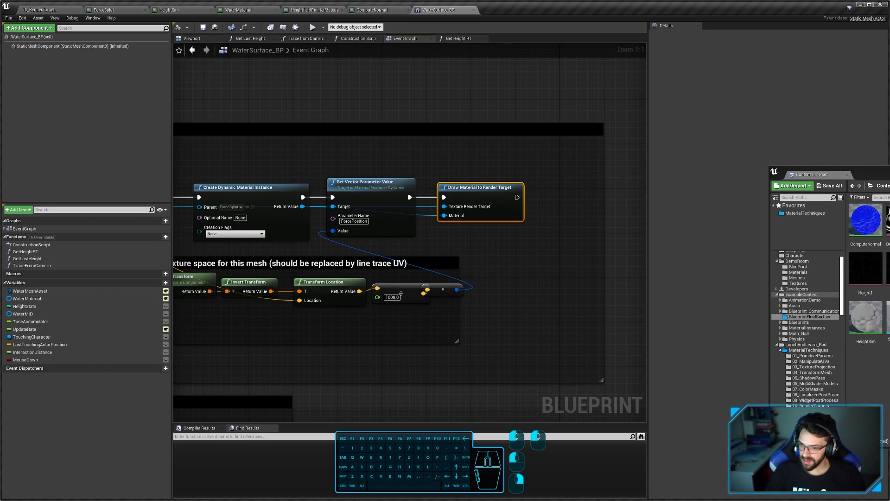
Step: Point out the Create Static Texture action for the Height1 render target and dismiss it, moving the asset browser clear of the graph
{"action": "left_click_drag", "start_coordinate": [816, 175], "coordinate": [364, 130]}
{"action": "right_click", "coordinate": [411, 214]}
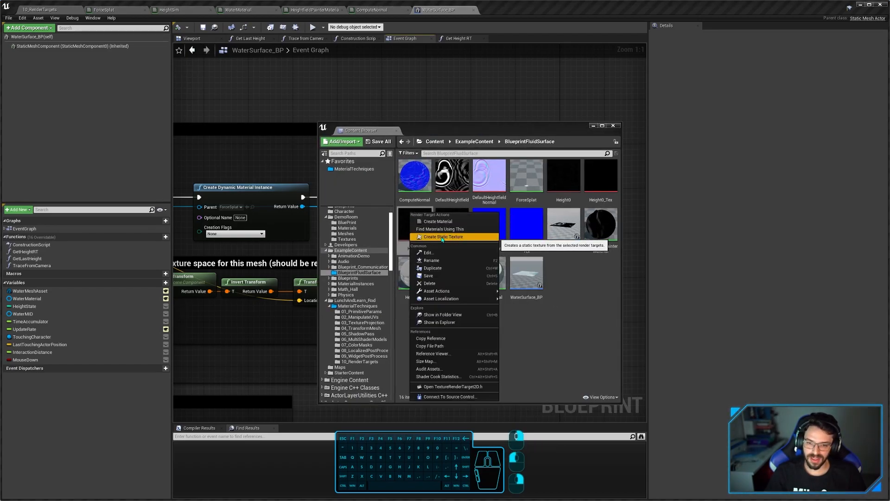
{"action": "left_click", "coordinate": [559, 335]}
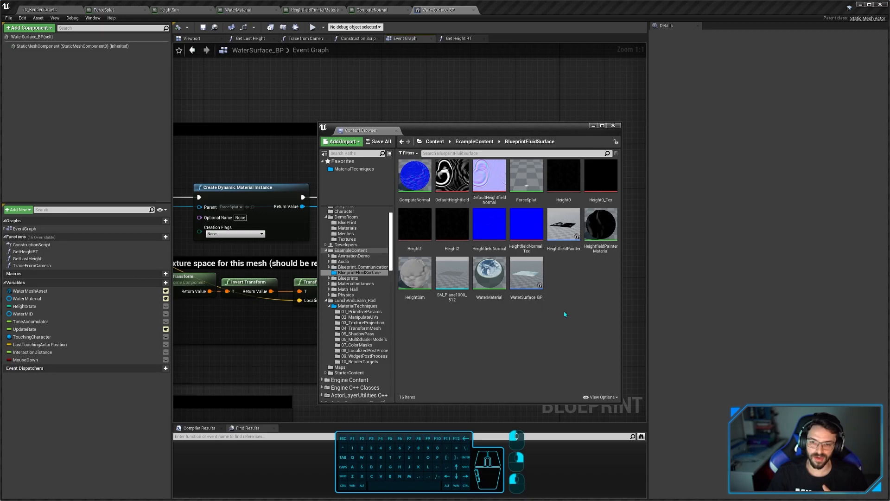
{"action": "left_click_drag", "start_coordinate": [366, 131], "coordinate": [549, 200]}
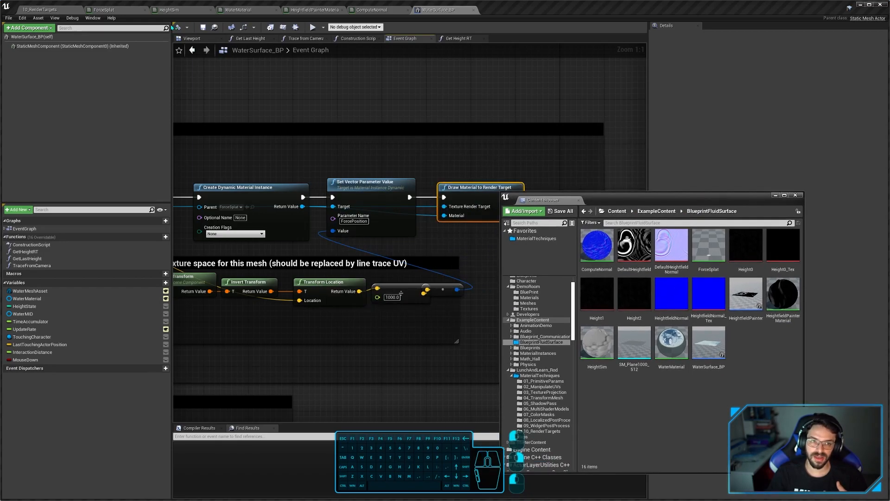
Step: Play the 10_RenderTargets level, stir waves across the pool's water surface, and release the mouse from the game
{"action": "left_click", "coordinate": [49, 10]}
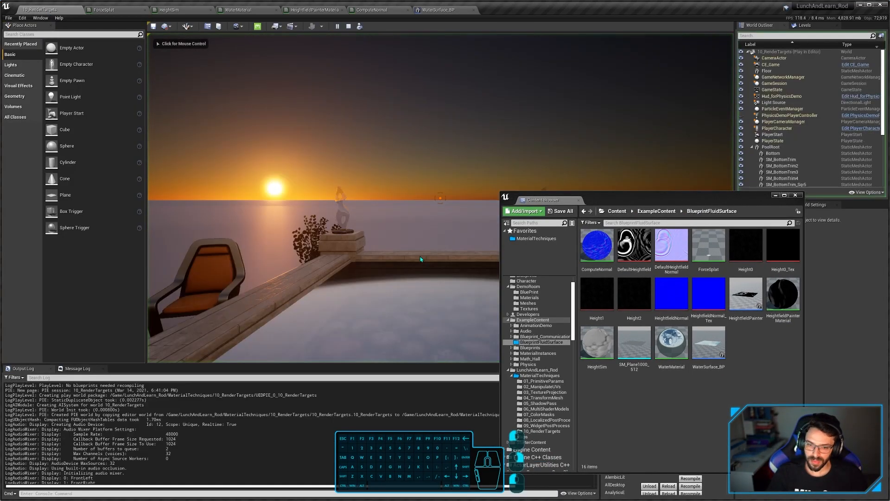
{"action": "left_click", "coordinate": [421, 259]}
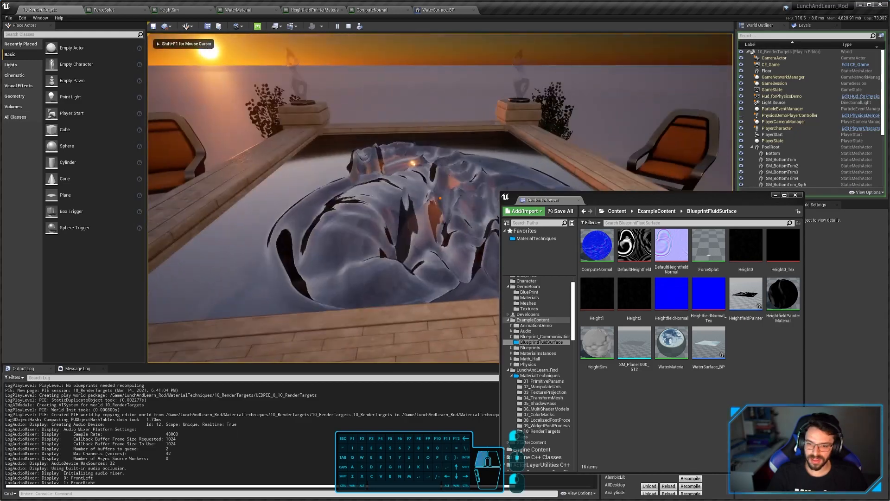
{"action": "left_click_drag", "start_coordinate": [440, 198], "coordinate": [262, 225]}
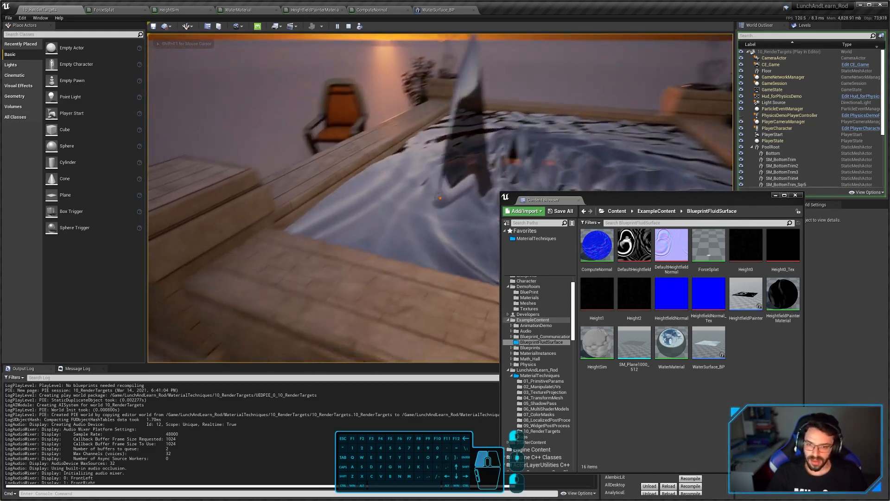
{"action": "key", "text": "shift+F1"}
Step: Open the Height0_Tex texture from the BlueprintFluidSurface assets and turn off its Alpha channel display
{"action": "left_click", "coordinate": [635, 293]}
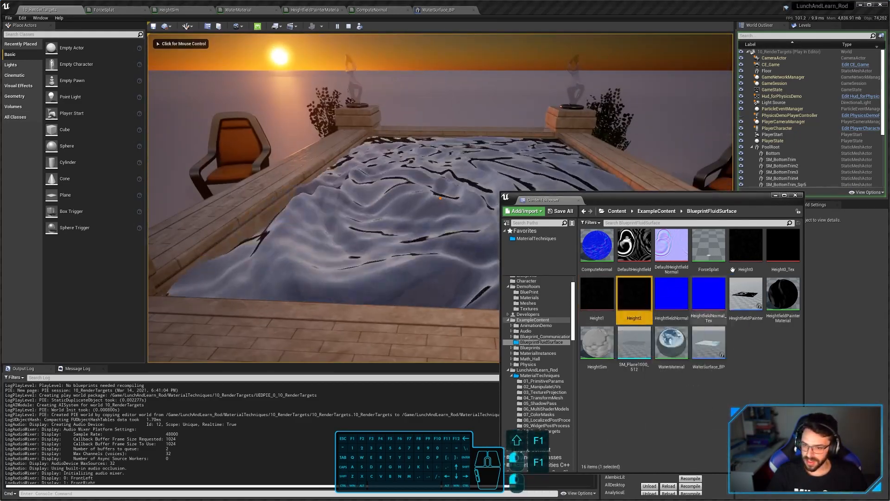
{"action": "left_click", "coordinate": [741, 260]}
{"action": "left_click", "coordinate": [783, 248]}
{"action": "left_click_drag", "start_coordinate": [739, 199], "coordinate": [772, 212]}
{"action": "double_click", "coordinate": [817, 258]}
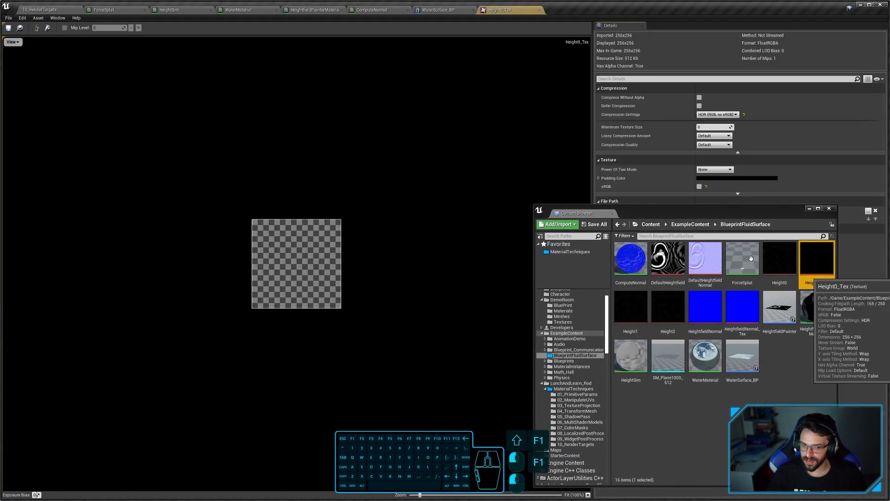
{"action": "left_click", "coordinate": [12, 42]}
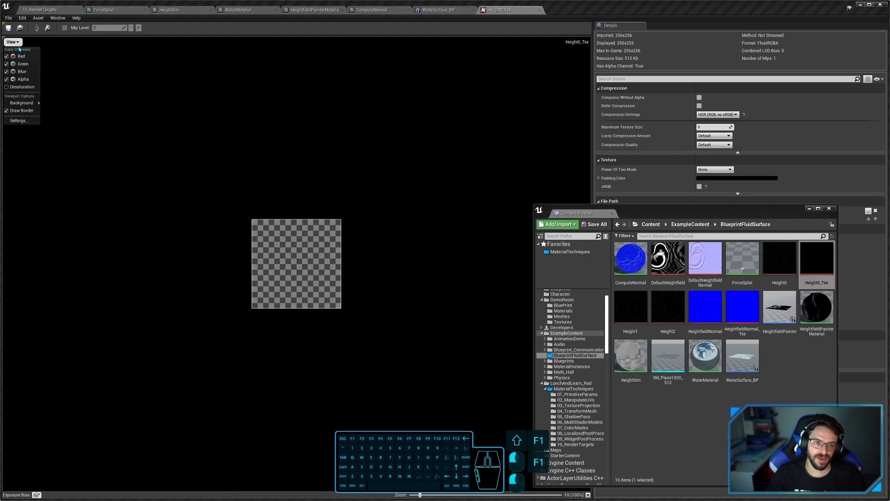
{"action": "left_click", "coordinate": [7, 79]}
Step: Detach the Height0_Tex editor into its own window and place it over the output log, clear of the pool in the level
{"action": "left_click_drag", "start_coordinate": [497, 10], "coordinate": [436, 259]}
{"action": "left_click", "coordinate": [61, 10]}
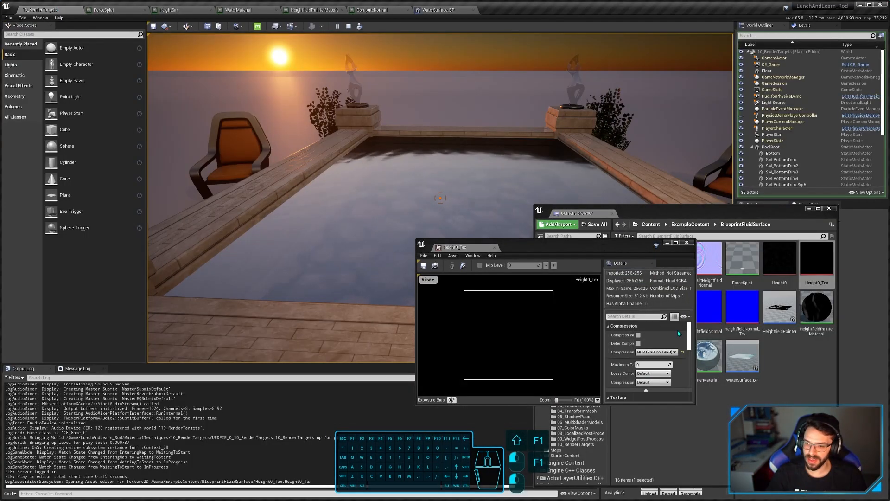
{"action": "left_click_drag", "start_coordinate": [538, 247], "coordinate": [249, 318]}
Step: Stir the pool water again, stop the play session, and close the Height0_Tex window
{"action": "left_click", "coordinate": [347, 278]}
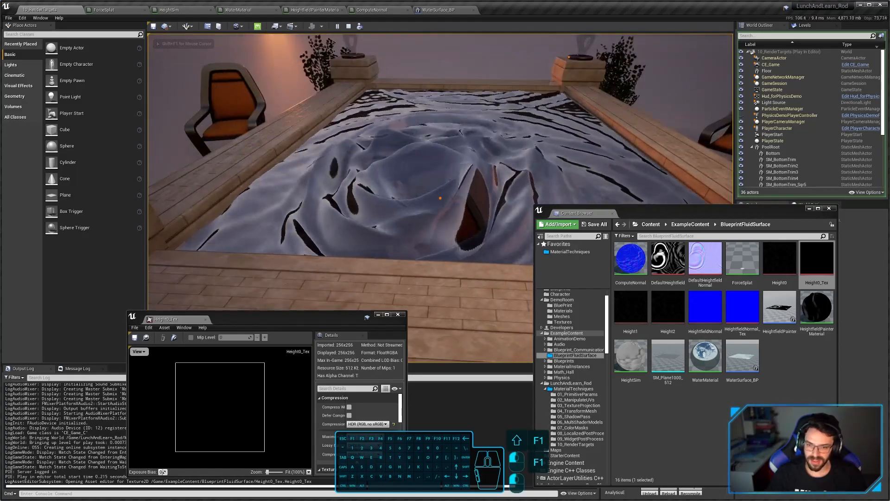
{"action": "key", "text": "Escape"}
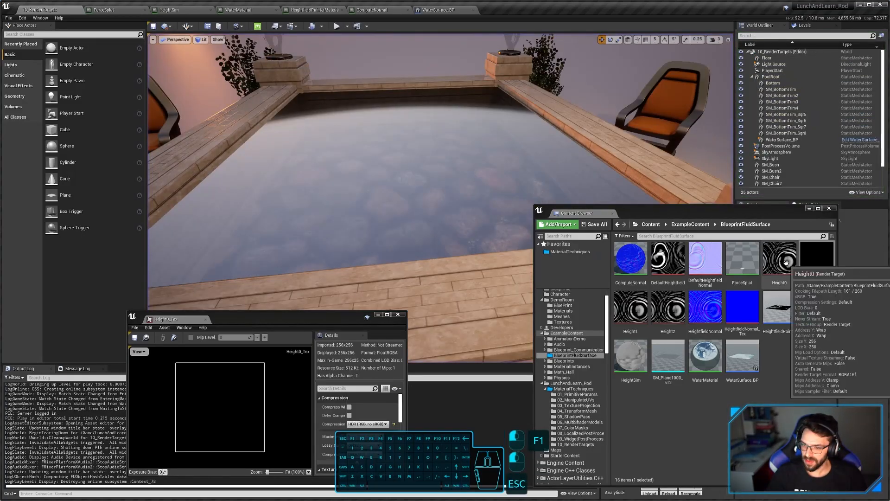
{"action": "left_click", "coordinate": [398, 315]}
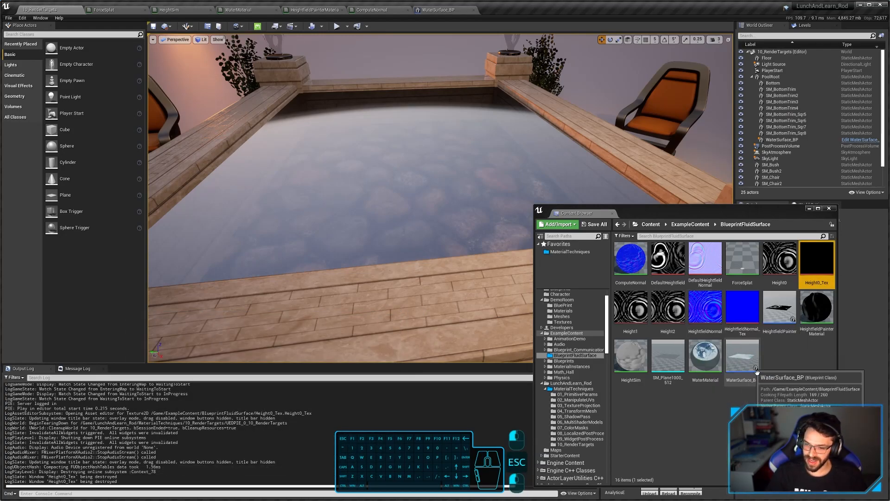
Step: Open the Height0 render target and turn off its Alpha channel display to view the stored ripples
{"action": "double_click", "coordinate": [779, 276]}
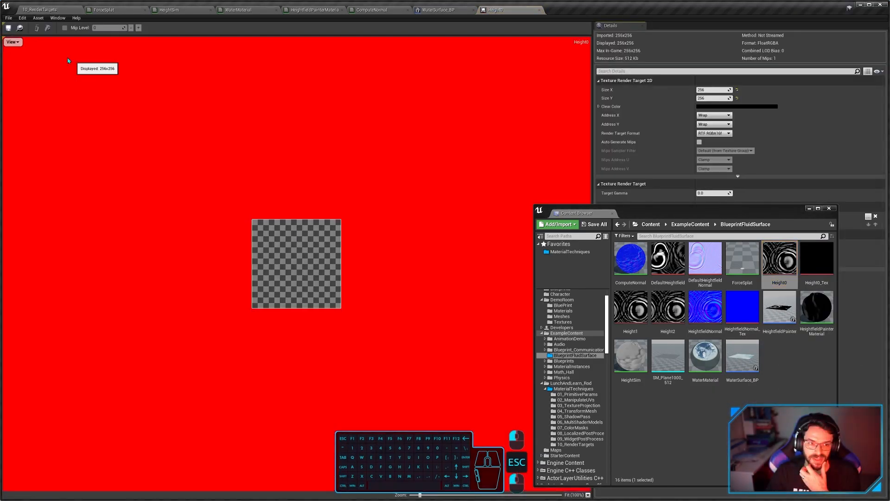
{"action": "left_click", "coordinate": [13, 42]}
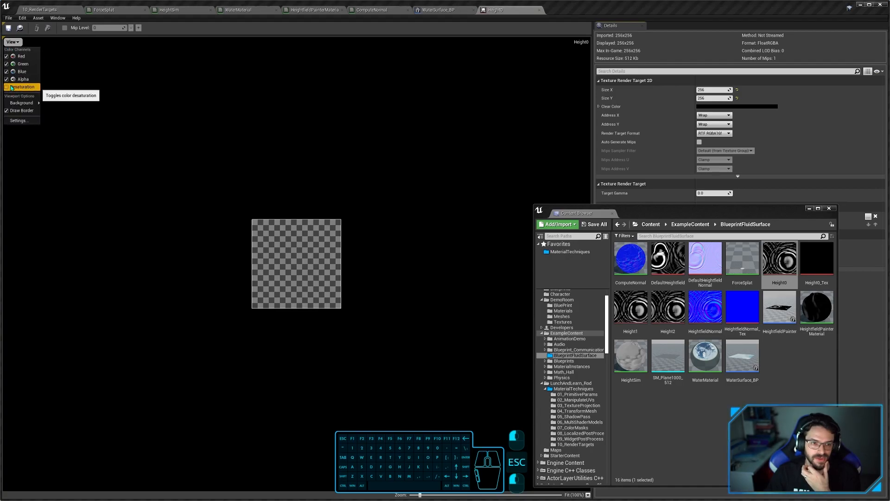
{"action": "left_click", "coordinate": [6, 87]}
{"action": "left_click", "coordinate": [13, 42]}
{"action": "left_click", "coordinate": [22, 79]}
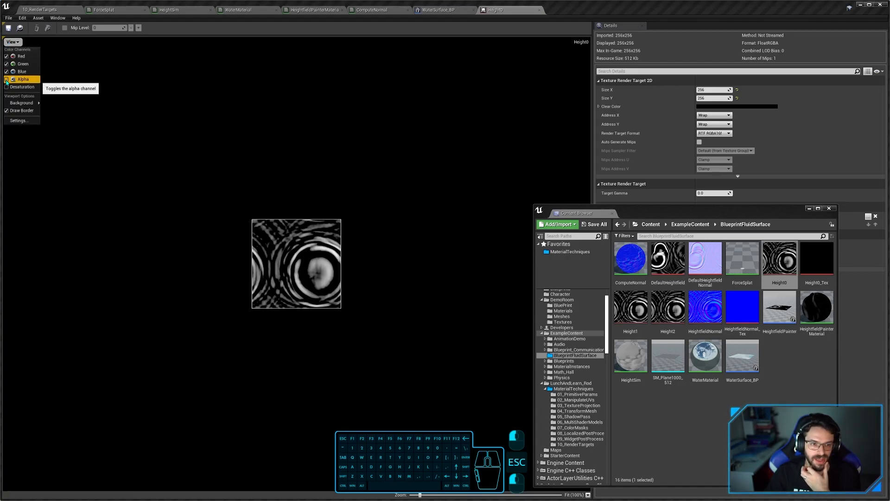
Step: Open the HeightfieldNormal render target and turn off its Alpha channel display
{"action": "double_click", "coordinate": [705, 306]}
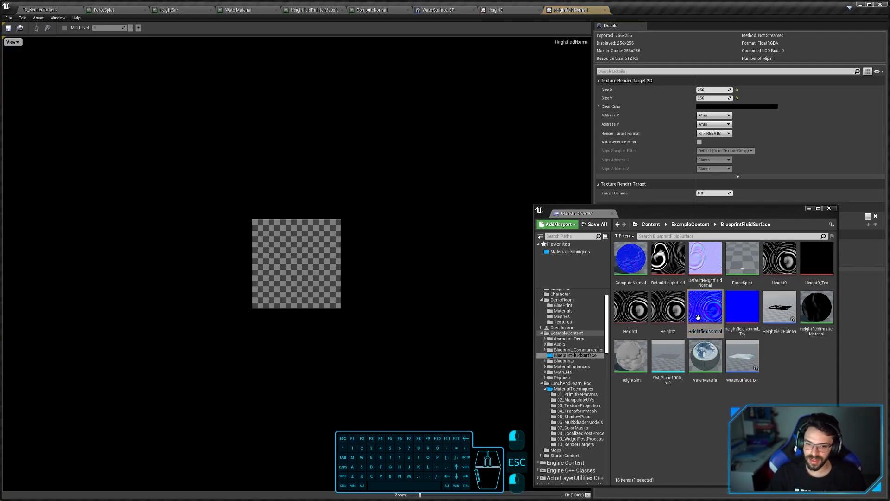
{"action": "left_click", "coordinate": [12, 42]}
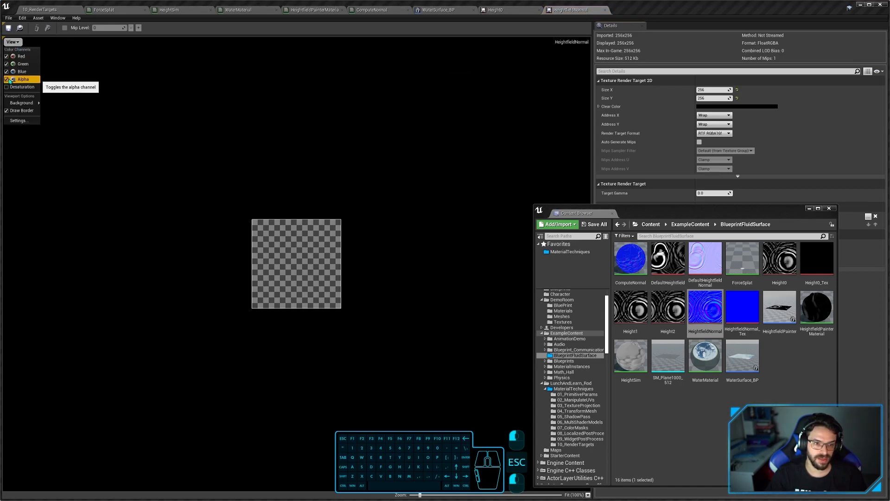
{"action": "left_click", "coordinate": [7, 80]}
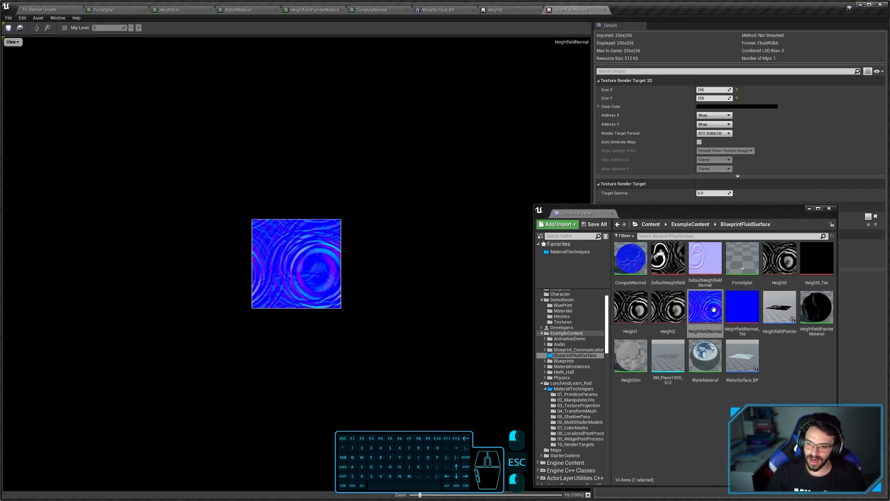
Step: Create a static texture from the HeightfieldNormal render target
{"action": "right_click", "coordinate": [724, 314]}
{"action": "right_click", "coordinate": [711, 309]}
{"action": "left_click", "coordinate": [738, 334]}
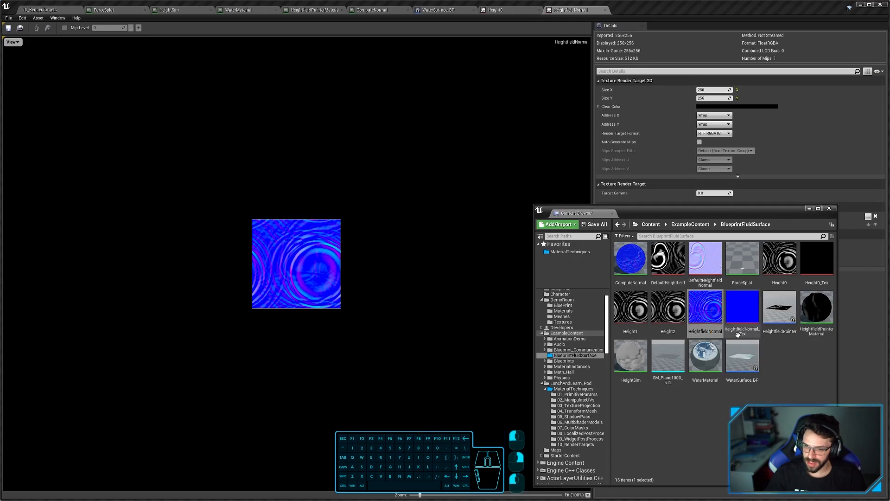
Step: Open the HeightfieldNormal_Tex1 static texture and turn off its Alpha channel display
{"action": "double_click", "coordinate": [780, 355]}
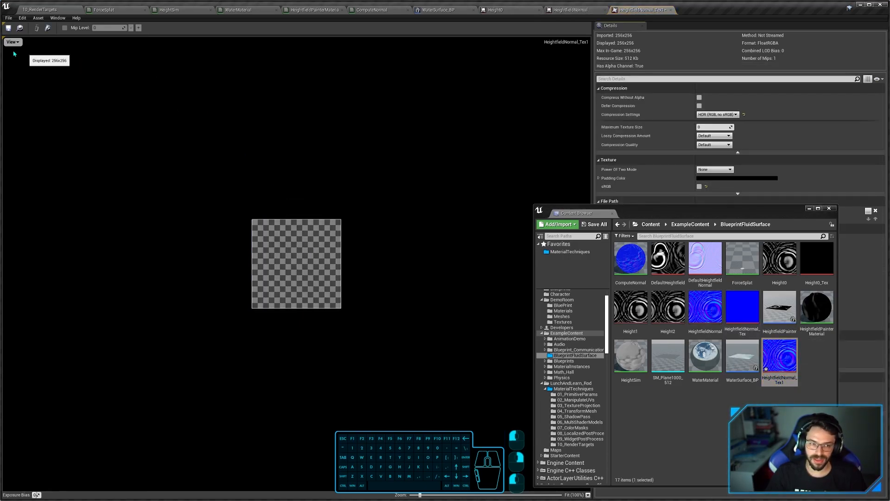
{"action": "left_click", "coordinate": [12, 42]}
{"action": "left_click", "coordinate": [21, 79]}
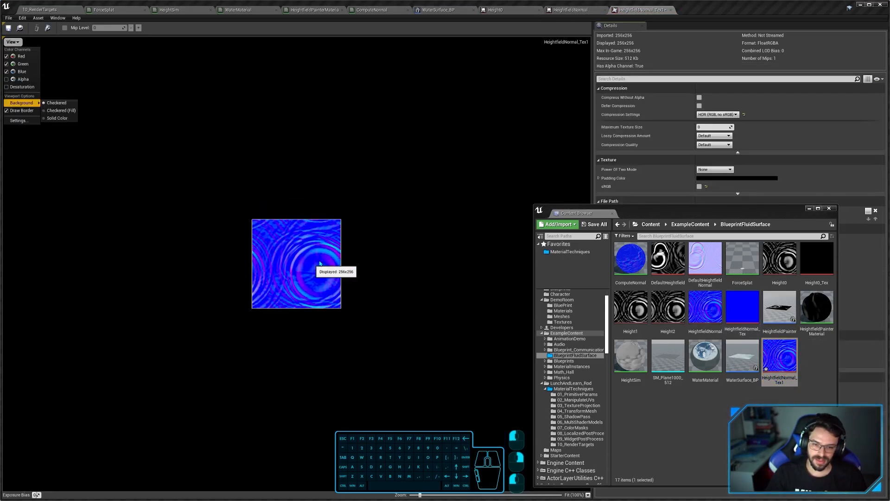
Step: Close the HeightfieldNormal_Tex1, HeightfieldNormal and Height0 editors, and clear the Content Browser off the WaterSurface_BP event graph
{"action": "left_click", "coordinate": [666, 10]}
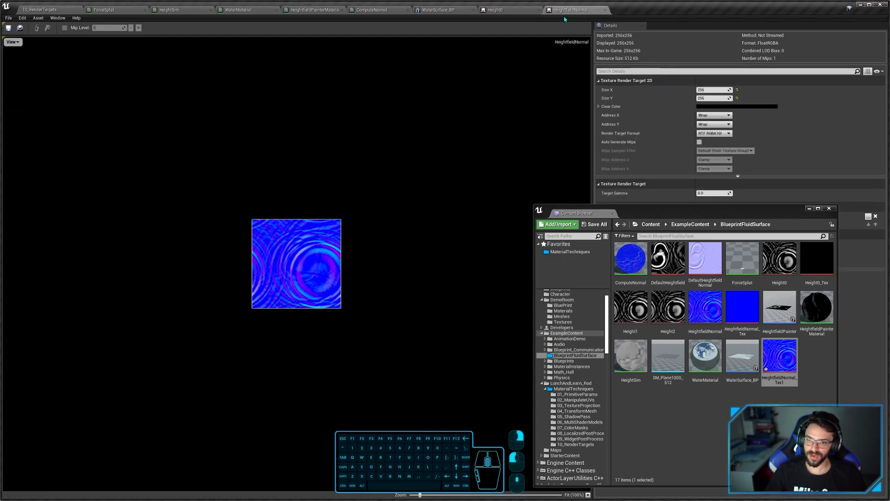
{"action": "left_click", "coordinate": [606, 10]}
{"action": "middle_click", "coordinate": [490, 13]}
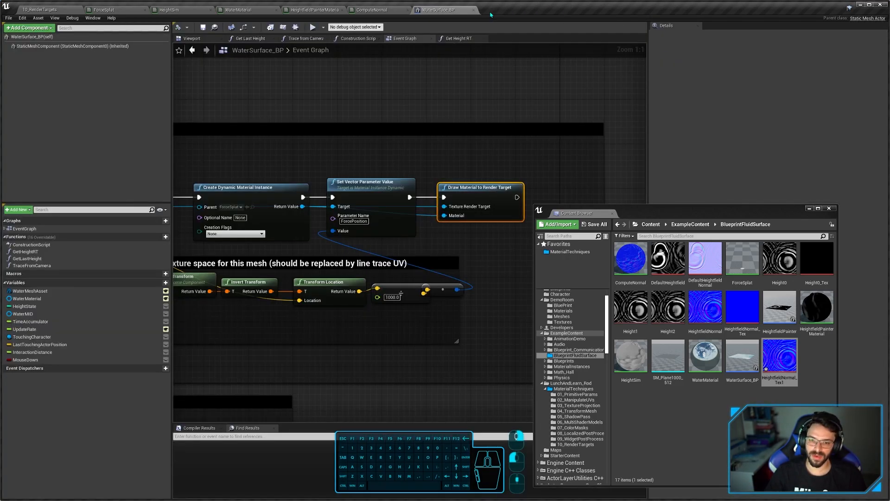
{"action": "left_click", "coordinate": [341, 92]}
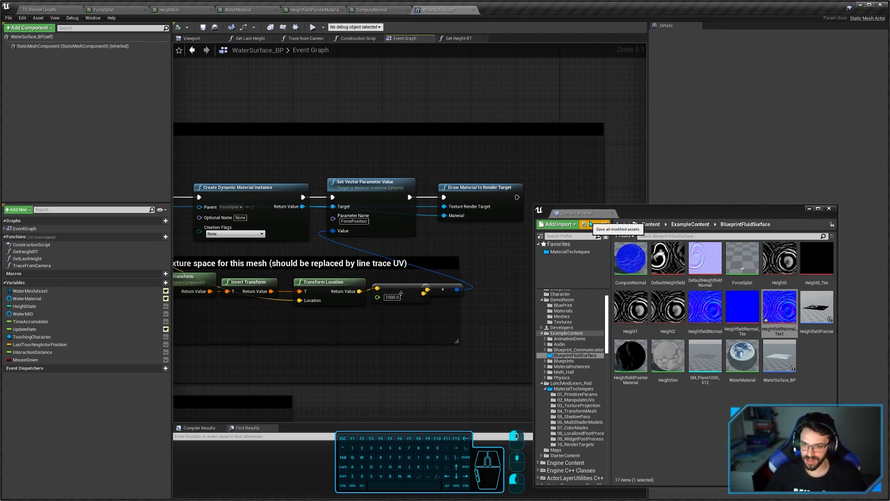
{"action": "left_click_drag", "start_coordinate": [647, 215], "coordinate": [889, 179], "text": "shift"}
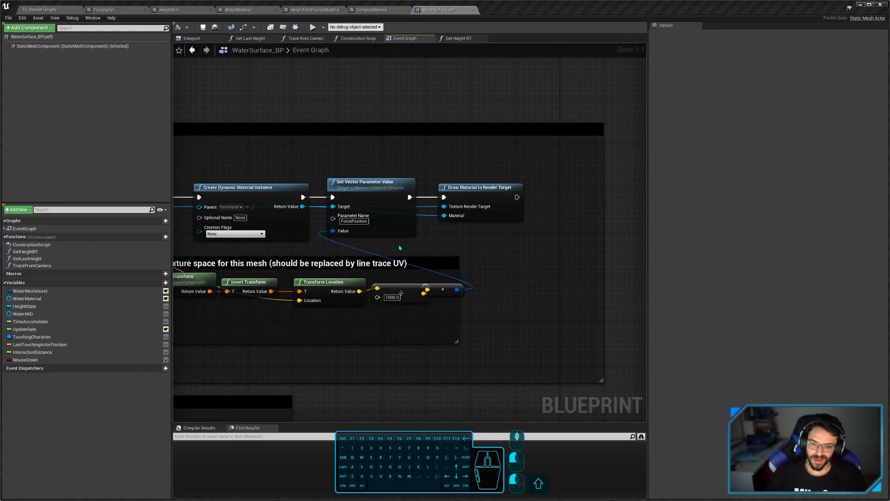
Step: Examine the Take Damage force and Clear to 0 sections of the event graph, continuing down to the mouse-down trace
{"action": "right_click_drag", "start_coordinate": [399, 248], "coordinate": [462, 243]}
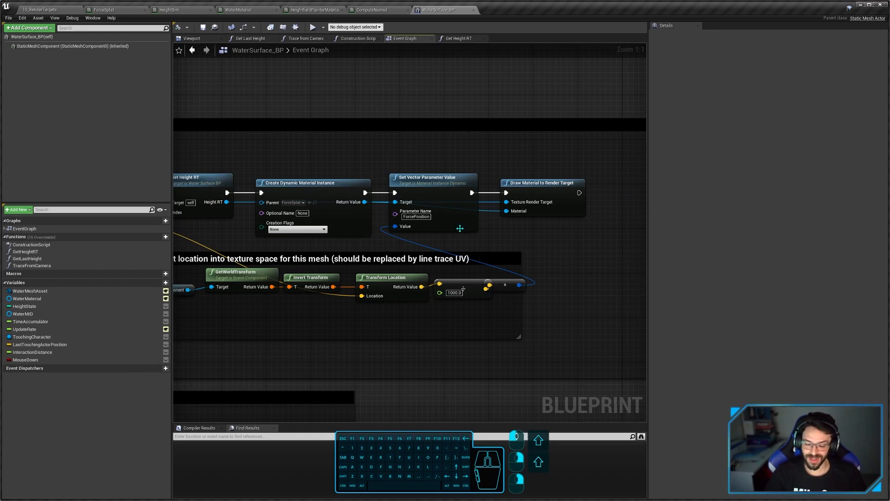
{"action": "scroll", "coordinate": [478, 237], "scroll_direction": "down", "scroll_amount": 1}
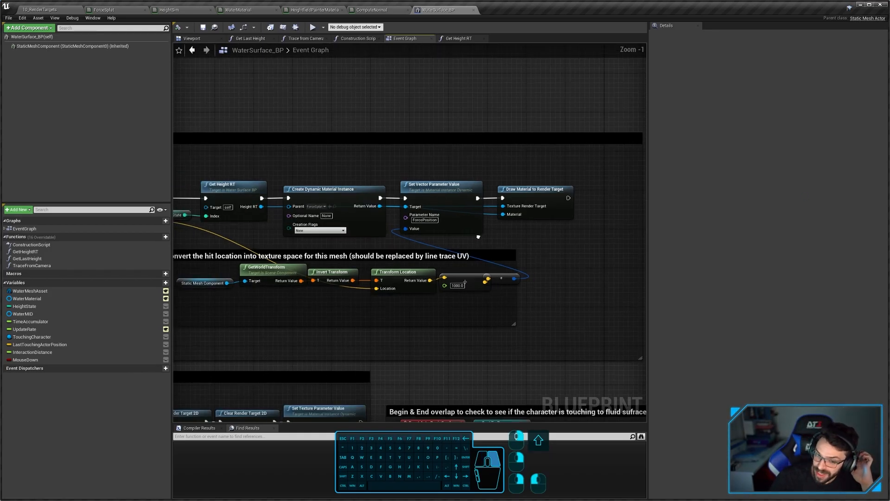
{"action": "right_click_drag", "start_coordinate": [478, 237], "coordinate": [452, 190]}
{"action": "right_click_drag", "start_coordinate": [502, 286], "coordinate": [474, 208]}
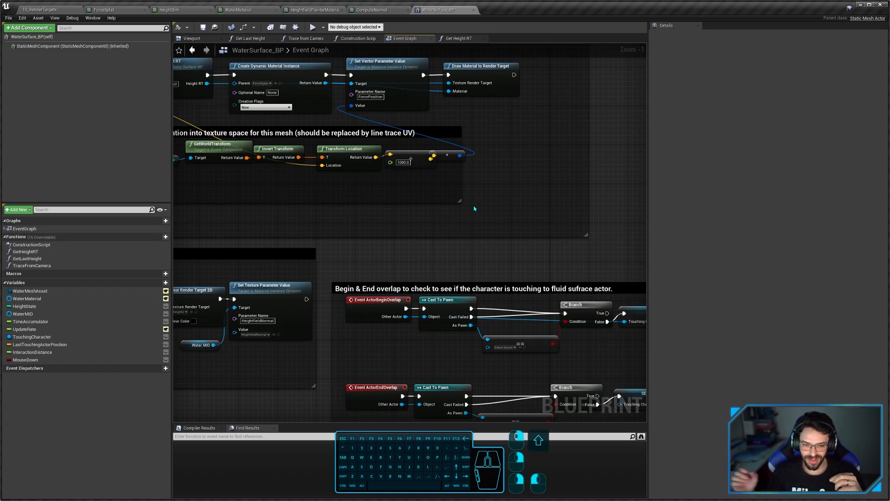
{"action": "right_click_drag", "start_coordinate": [251, 192], "coordinate": [491, 225]}
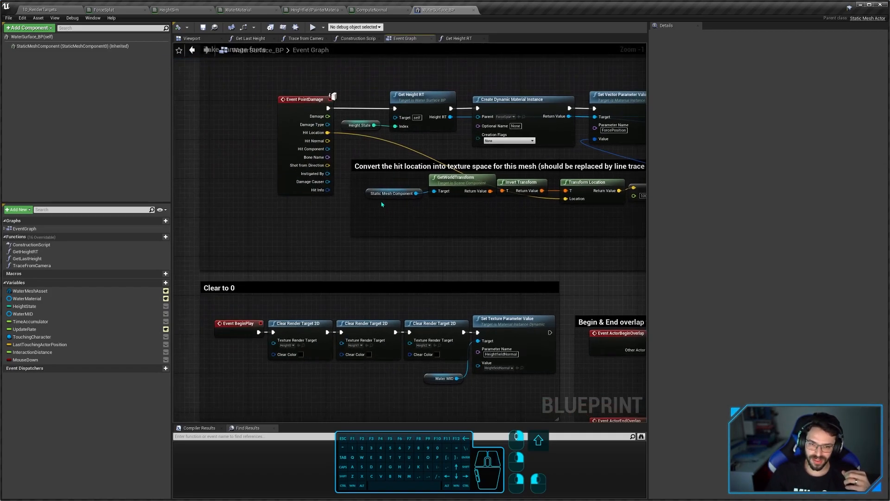
{"action": "left_click", "coordinate": [300, 109]}
{"action": "right_click_drag", "start_coordinate": [494, 266], "coordinate": [599, 208]}
{"action": "right_click_drag", "start_coordinate": [266, 336], "coordinate": [466, 315]}
{"action": "right_click_drag", "start_coordinate": [524, 304], "coordinate": [252, 300]}
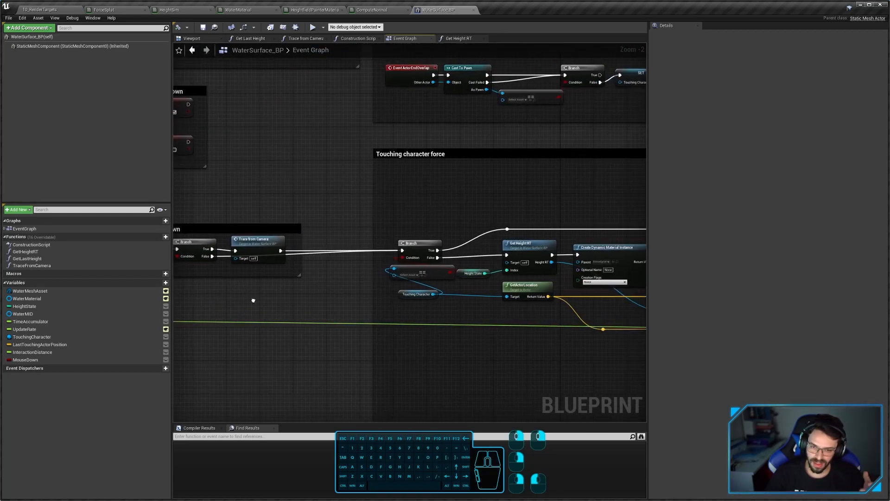
Step: Follow the Touching character force chain through to the fluid simulation kernel and Compute normal sections
{"action": "right_click_drag", "start_coordinate": [476, 271], "coordinate": [326, 288]}
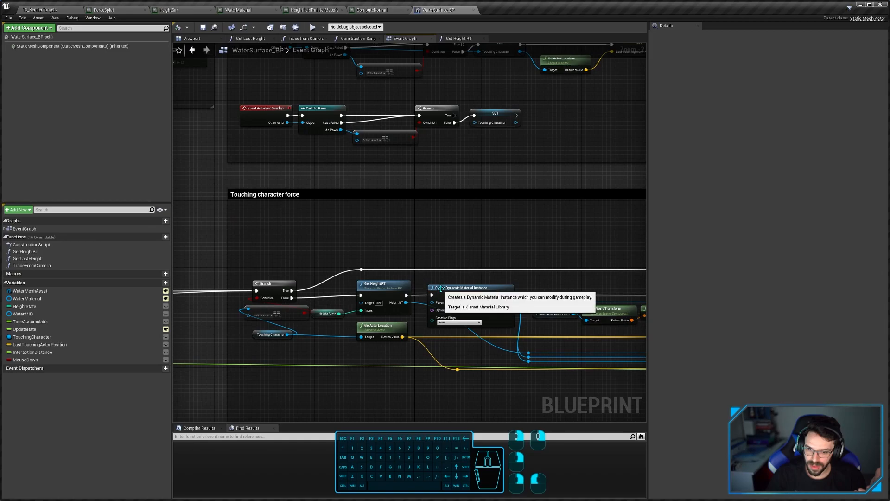
{"action": "mouse_move", "coordinate": [565, 295]}
{"action": "right_mouse_down"}
{"action": "mouse_move", "coordinate": [505, 280]}
{"action": "mouse_move", "coordinate": [311, 262]}
{"action": "right_mouse_up"}
{"action": "right_click_drag", "start_coordinate": [535, 277], "coordinate": [320, 267]}
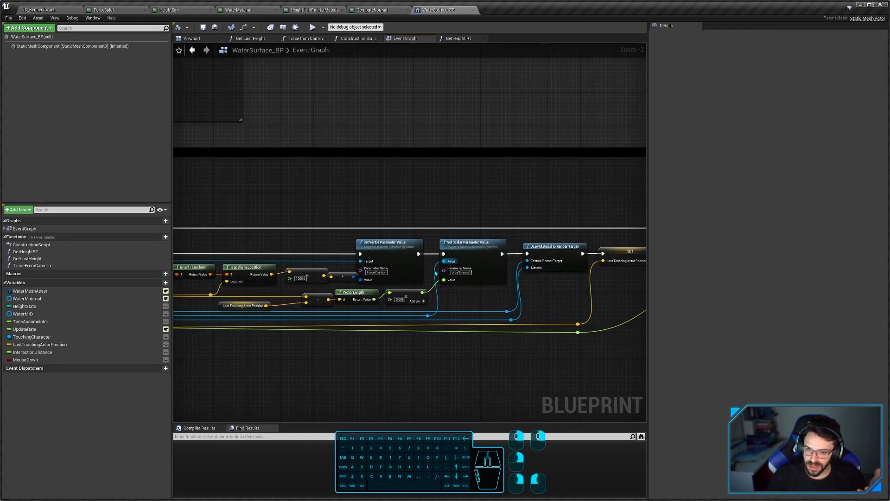
{"action": "right_click_drag", "start_coordinate": [602, 292], "coordinate": [334, 310]}
{"action": "right_click_drag", "start_coordinate": [561, 311], "coordinate": [351, 306]}
{"action": "scroll", "coordinate": [470, 307], "scroll_direction": "down", "scroll_amount": 1}
{"action": "scroll", "coordinate": [469, 307], "scroll_direction": "down", "scroll_amount": 1}
{"action": "right_click_drag", "start_coordinate": [503, 317], "coordinate": [312, 224]}
{"action": "scroll", "coordinate": [438, 226], "scroll_direction": "up", "scroll_amount": 2}
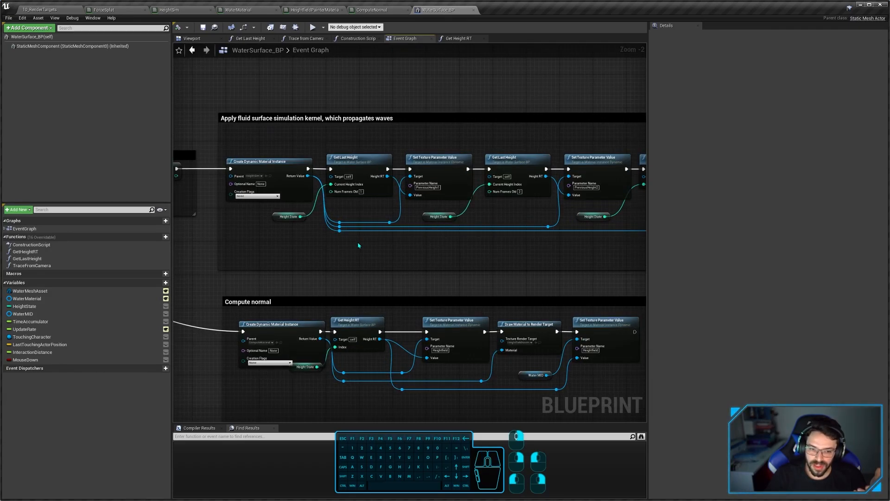
Step: Look back over the whole event graph, including the mouse-button and Shoot when mouse is down sections, up to Take Damage force
{"action": "scroll", "coordinate": [359, 246], "scroll_direction": "down", "scroll_amount": 2}
{"action": "right_click_drag", "start_coordinate": [358, 246], "coordinate": [530, 300]}
{"action": "scroll", "coordinate": [364, 244], "scroll_direction": "down", "scroll_amount": 4}
{"action": "right_click_drag", "start_coordinate": [350, 241], "coordinate": [574, 269]}
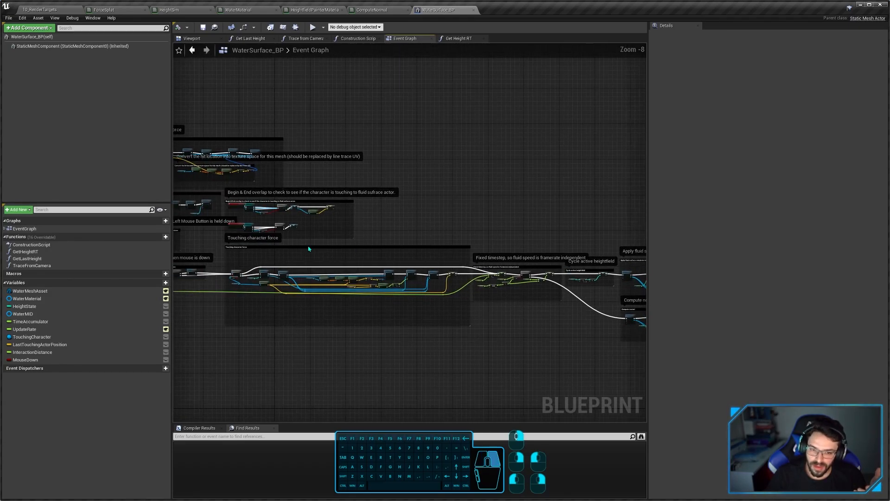
{"action": "right_click_drag", "start_coordinate": [309, 249], "coordinate": [395, 265]}
{"action": "scroll", "coordinate": [394, 265], "scroll_direction": "up", "scroll_amount": 6}
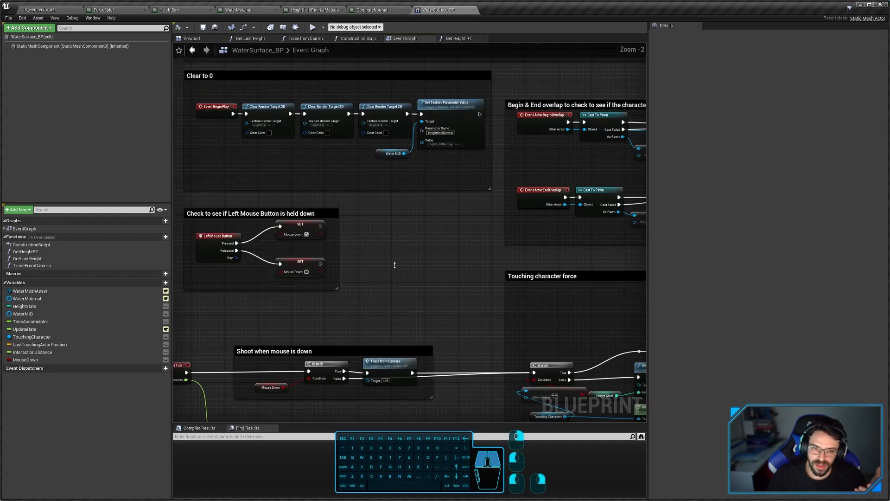
{"action": "scroll", "coordinate": [395, 265], "scroll_direction": "down", "scroll_amount": 1}
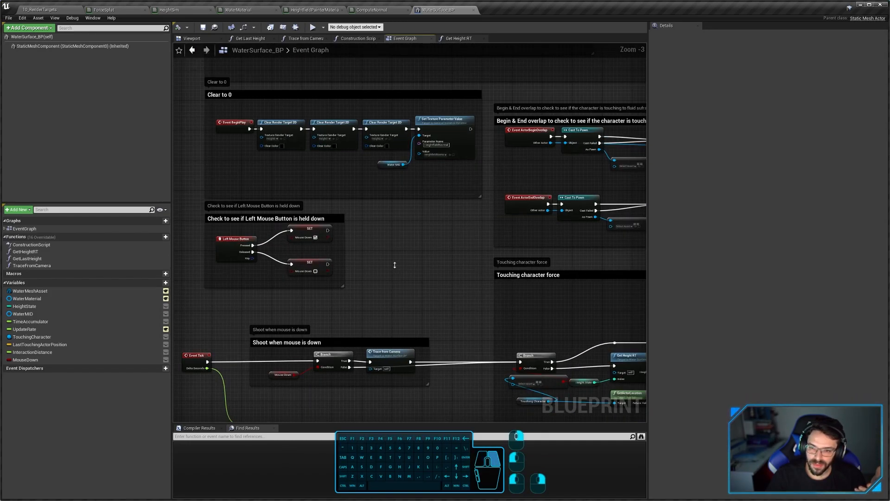
{"action": "right_click_drag", "start_coordinate": [395, 265], "coordinate": [240, 295]}
{"action": "right_click_drag", "start_coordinate": [432, 266], "coordinate": [464, 225]}
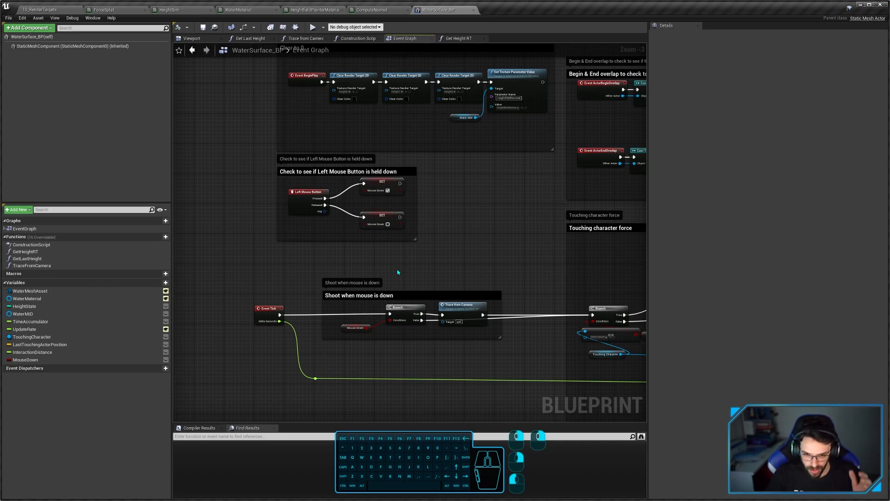
{"action": "right_click_drag", "start_coordinate": [398, 272], "coordinate": [346, 310]}
{"action": "scroll", "coordinate": [425, 246], "scroll_direction": "down", "scroll_amount": 1}
{"action": "right_click_drag", "start_coordinate": [347, 241], "coordinate": [368, 314]}
{"action": "left_click_drag", "start_coordinate": [311, 154], "coordinate": [317, 195]}
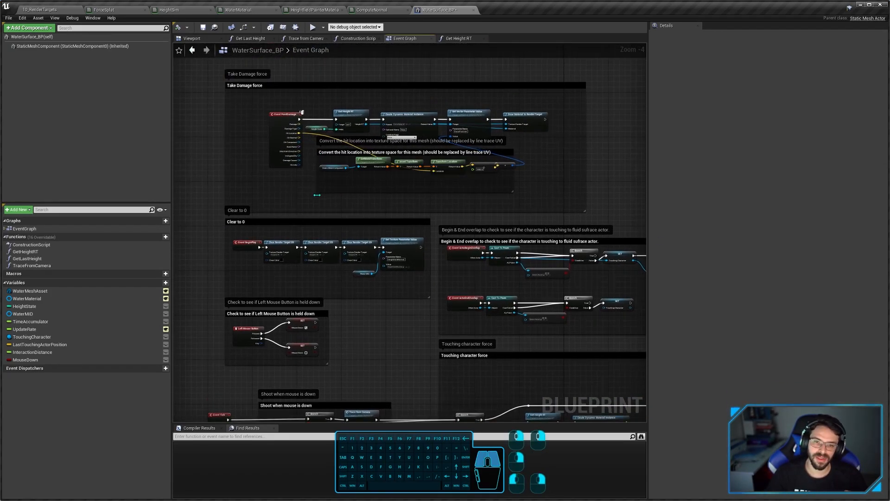
Step: Examine how the hit location from Event PointDamage is converted into the water mesh's texture space
{"action": "scroll", "coordinate": [317, 180], "scroll_direction": "up", "scroll_amount": 4}
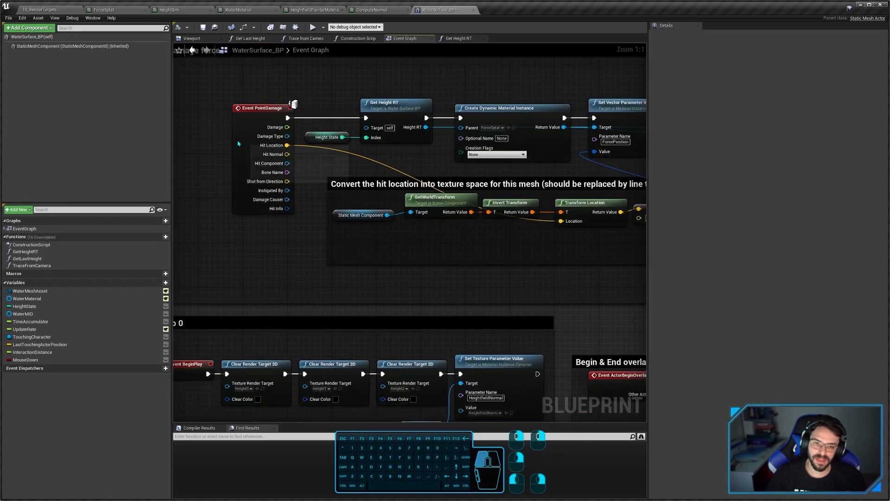
{"action": "right_click_drag", "start_coordinate": [315, 158], "coordinate": [262, 160]}
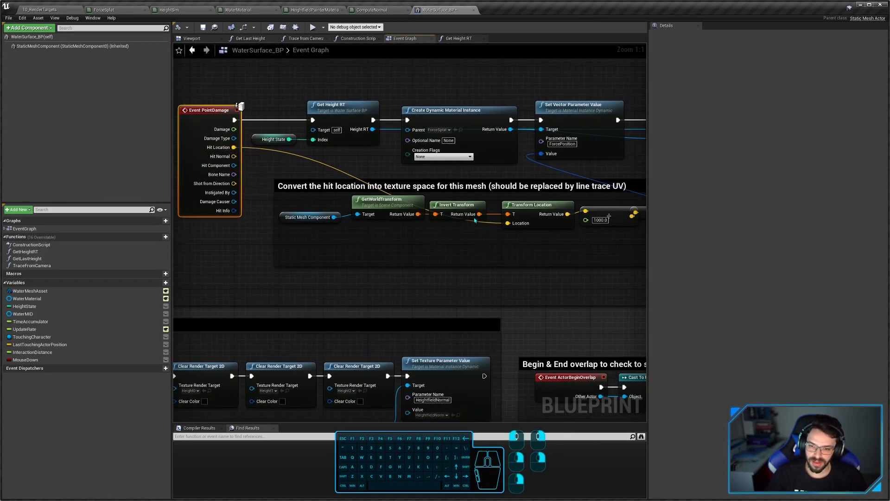
{"action": "right_click_drag", "start_coordinate": [475, 221], "coordinate": [397, 231]}
{"action": "left_click_drag", "start_coordinate": [232, 241], "coordinate": [596, 229]}
{"action": "left_click", "coordinate": [568, 251]}
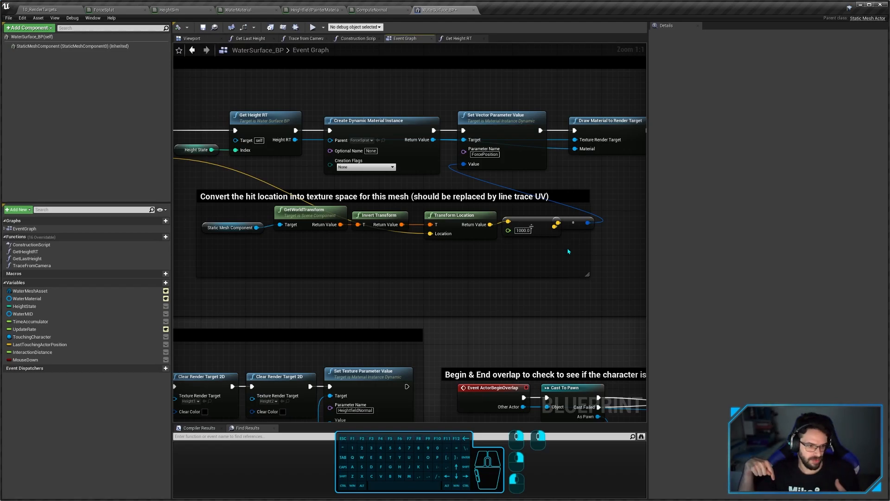
Step: Trace the ForcePosition parameter through the dynamic material instance and render-target draw nodes, and view the ForceSplat material behind them
{"action": "right_click_drag", "start_coordinate": [596, 168], "coordinate": [550, 185]}
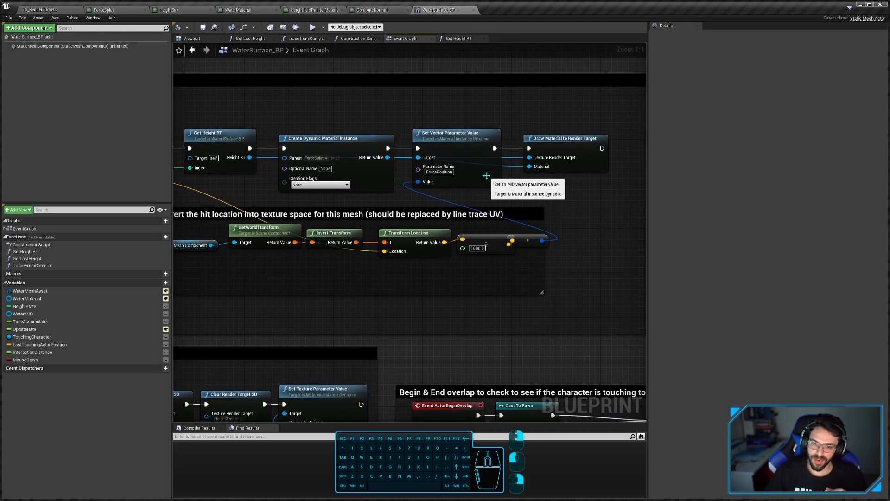
{"action": "left_click", "coordinate": [485, 176]}
{"action": "right_click_drag", "start_coordinate": [432, 140], "coordinate": [565, 168]}
{"action": "left_click", "coordinate": [444, 183]}
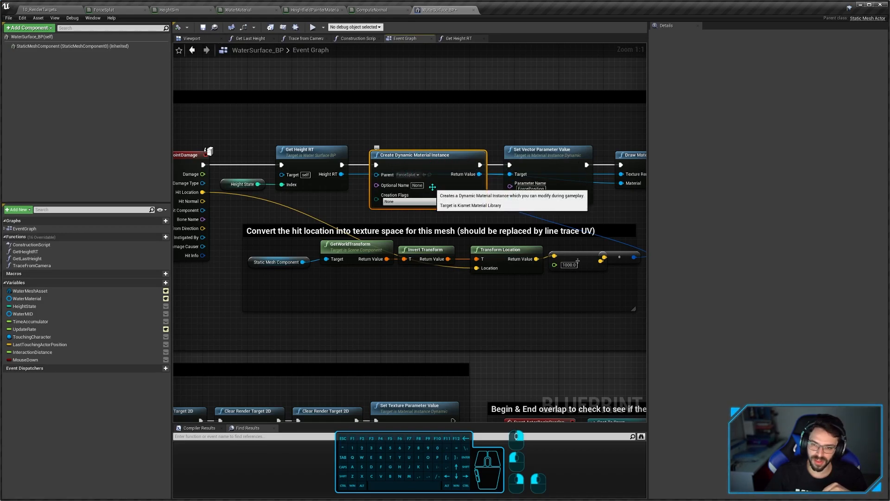
{"action": "right_click_drag", "start_coordinate": [432, 187], "coordinate": [342, 179]}
{"action": "left_click", "coordinate": [482, 171]}
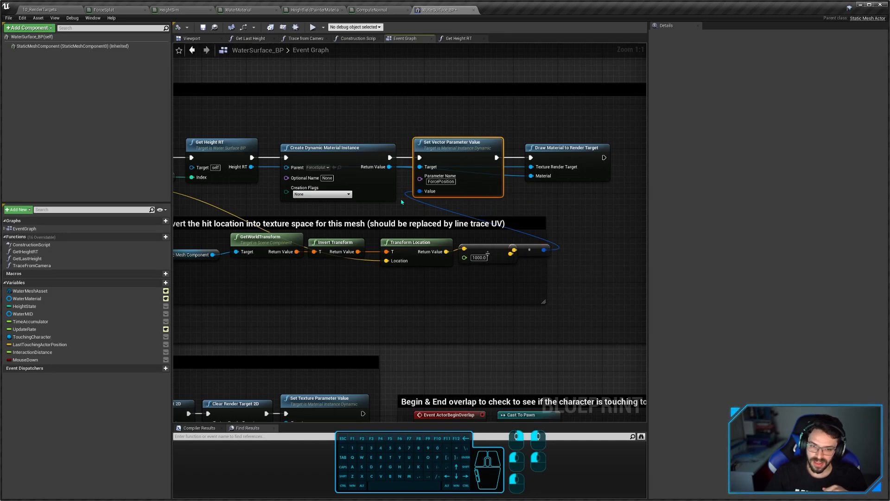
{"action": "right_click_drag", "start_coordinate": [402, 202], "coordinate": [467, 210]}
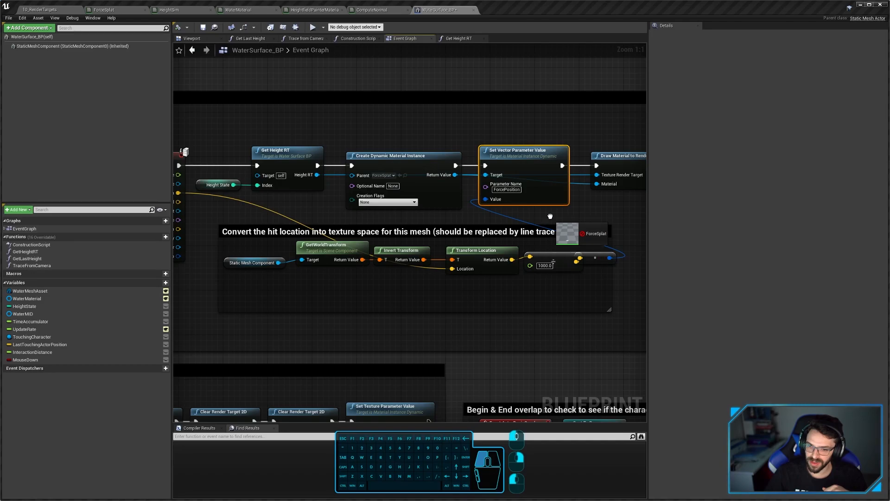
{"action": "left_click", "coordinate": [131, 10]}
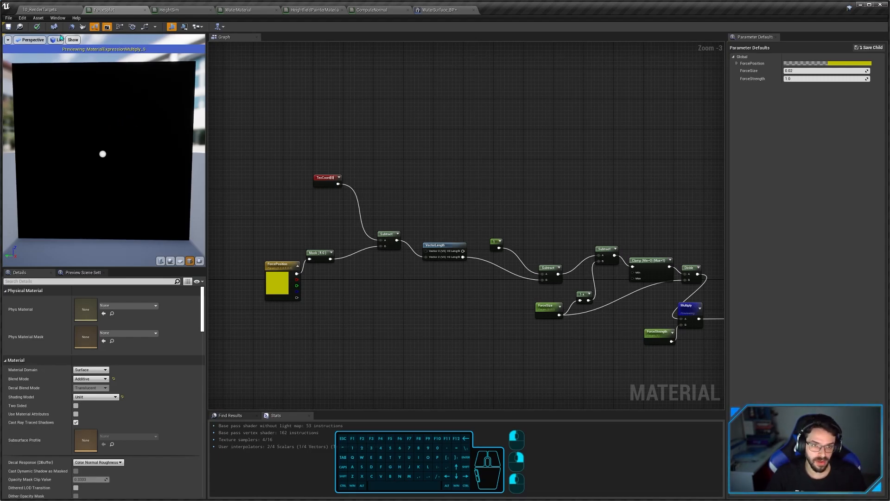
Step: Return to the 10_RenderTargets level and look over the pool from a different camera position
{"action": "left_click", "coordinate": [51, 9]}
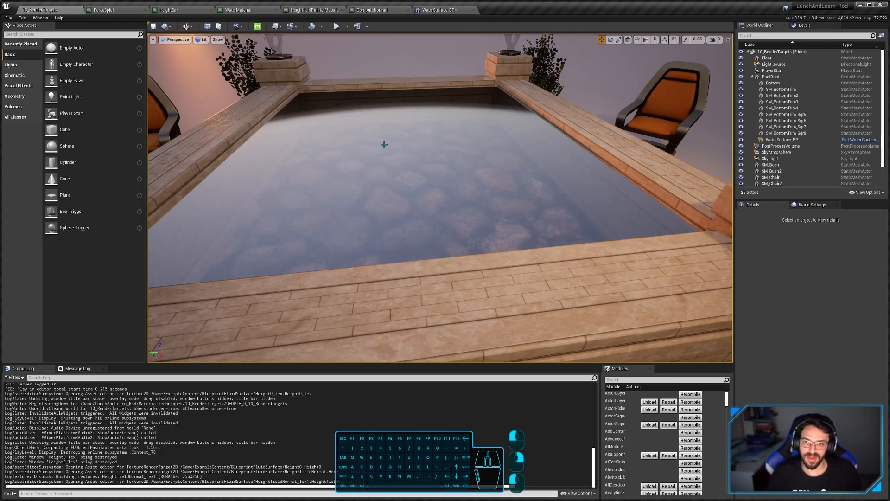
{"action": "mouse_move", "coordinate": [400, 182]}
{"action": "right_mouse_down"}
{"action": "mouse_move", "coordinate": [380, 172]}
{"action": "mouse_move", "coordinate": [400, 180]}
{"action": "right_mouse_up"}
{"action": "key", "text": "e"}
{"action": "key", "text": "q"}
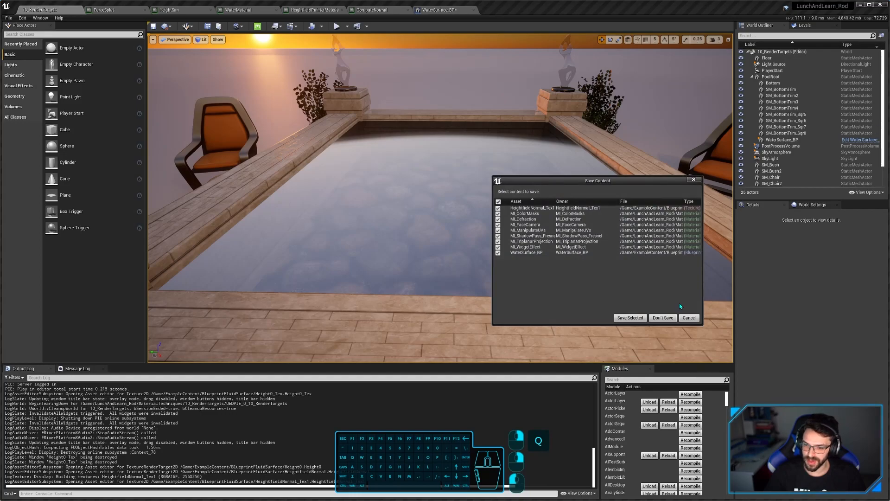
Step: Load the 01_PrimitiveParams level and switch to 05_ShadowPass, discarding the save request for modified assets both times
{"action": "left_click", "coordinate": [663, 317]}
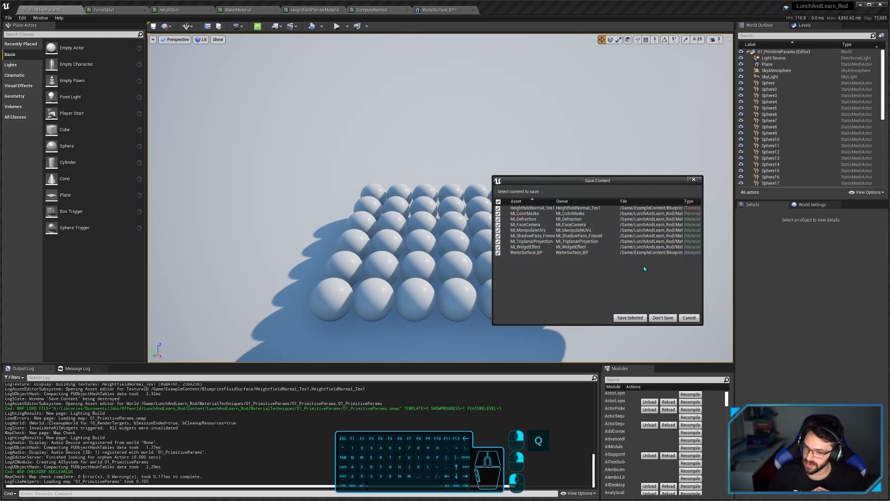
{"action": "left_click", "coordinate": [662, 318]}
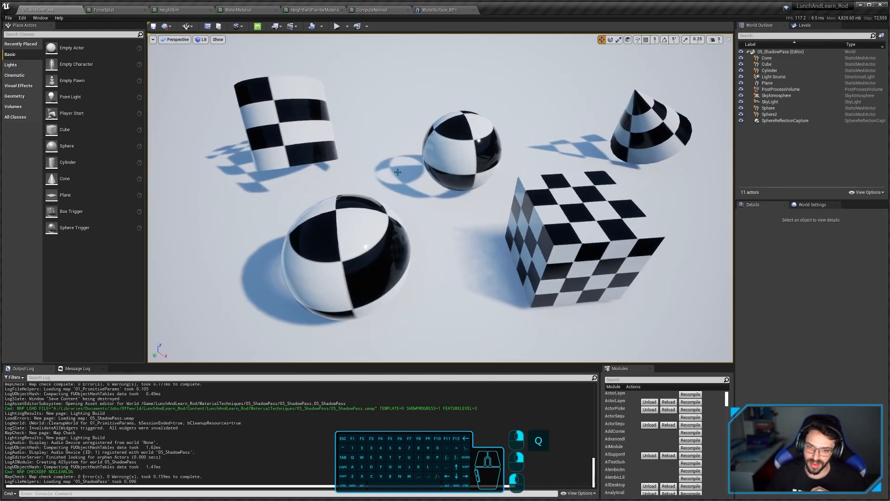
Step: Select the small sphere, switch to the cube, and look through the cube's details down to the Lighting settings
{"action": "left_click", "coordinate": [424, 165]}
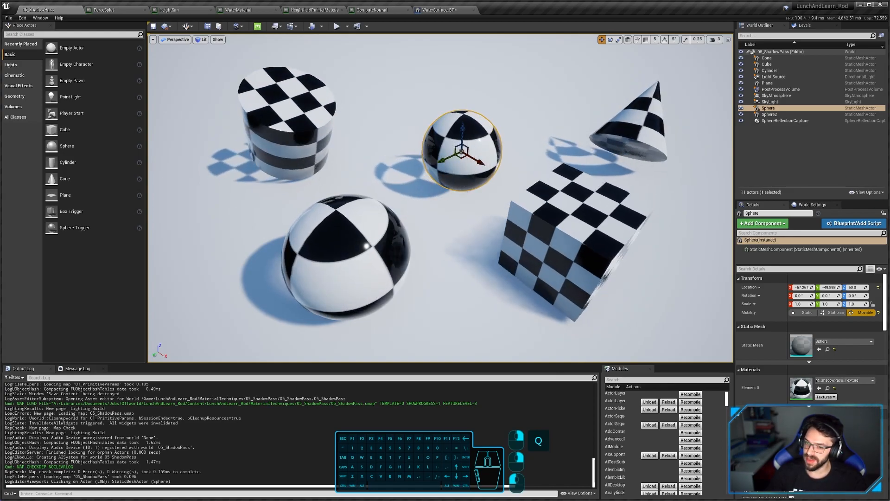
{"action": "left_click", "coordinate": [606, 253]}
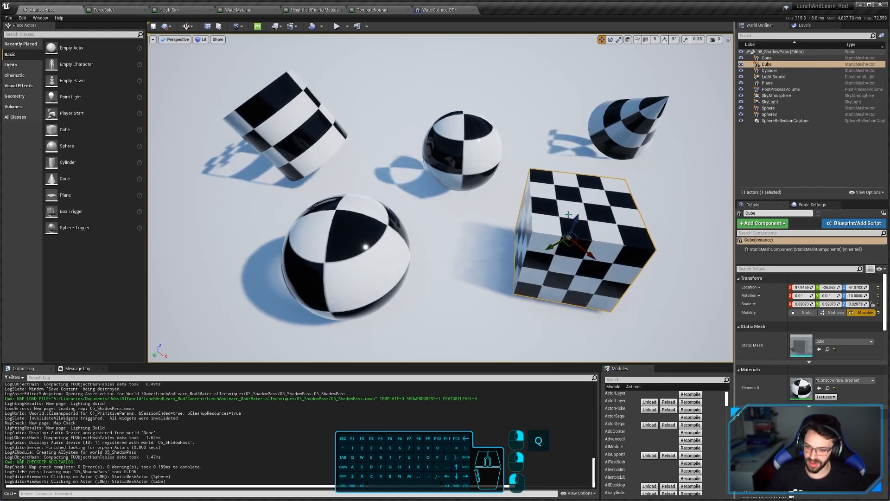
{"action": "scroll", "coordinate": [811, 316], "scroll_direction": "down", "scroll_amount": 8}
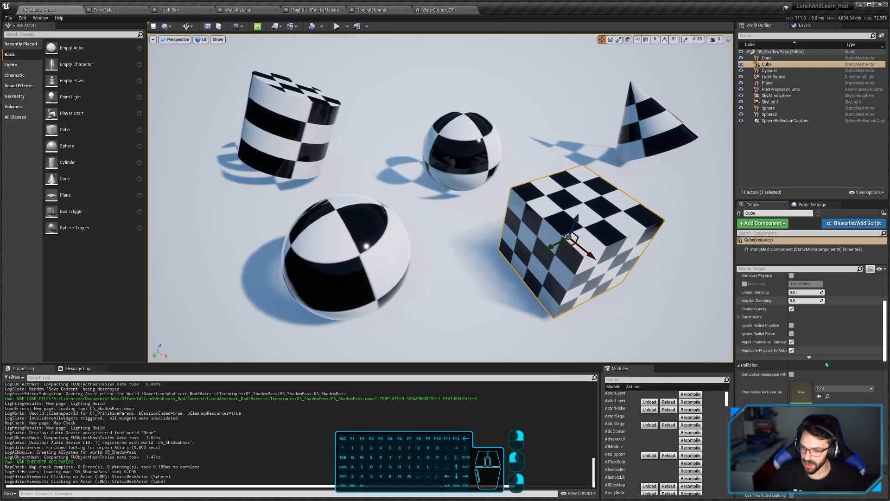
{"action": "scroll", "coordinate": [811, 315], "scroll_direction": "down", "scroll_amount": 5}
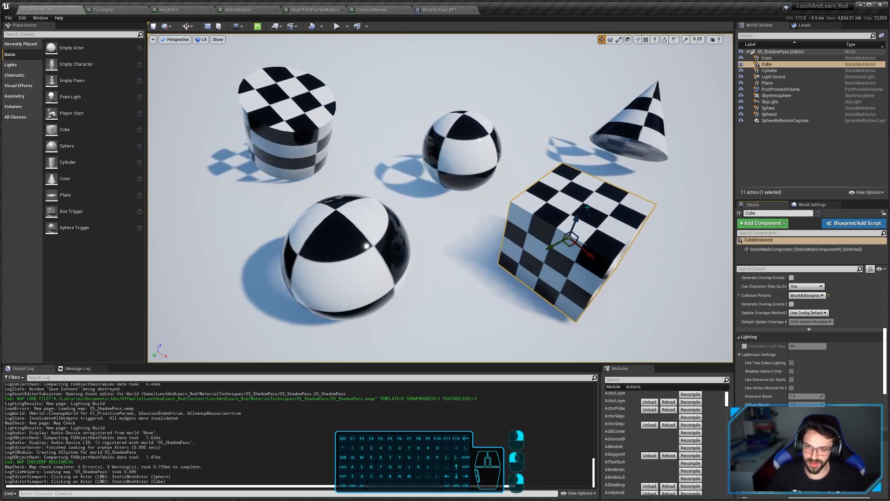
Step: Widen the property-name column in the cube's details and expand the RayTracing group under Rendering to inspect Evaluate World Position Offset
{"action": "scroll", "coordinate": [788, 302], "scroll_direction": "down", "scroll_amount": 6}
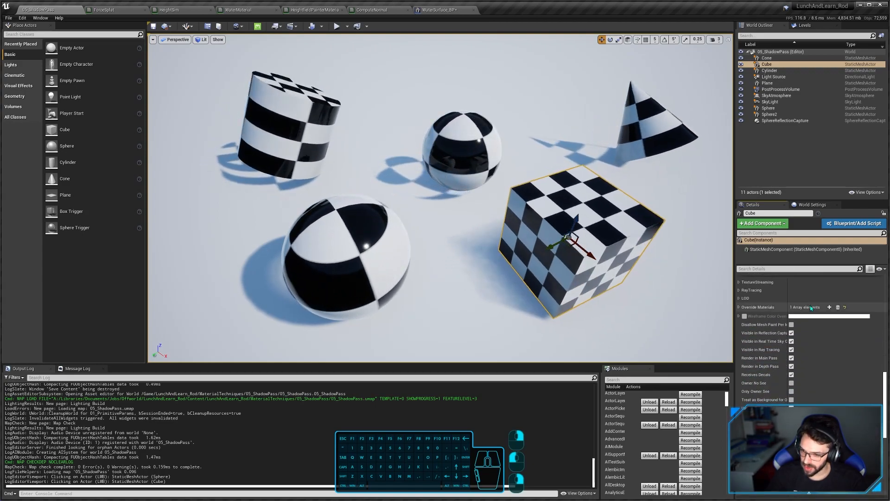
{"action": "left_click_drag", "start_coordinate": [788, 291], "coordinate": [819, 291]}
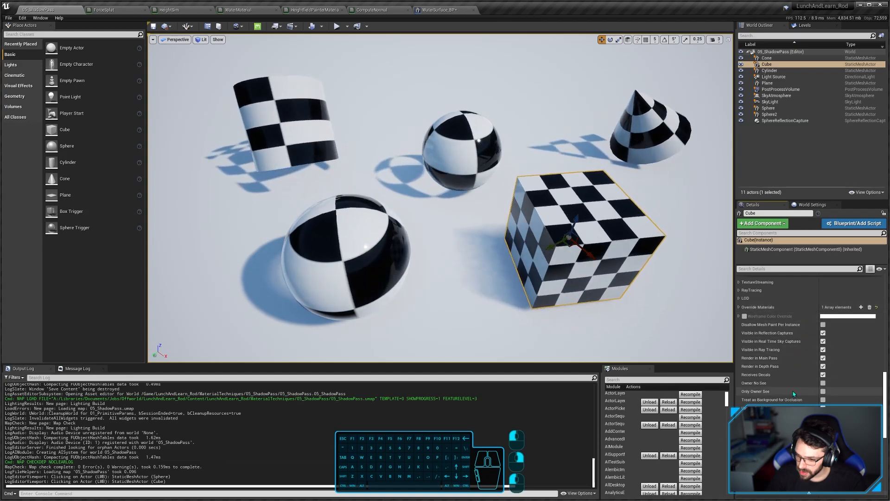
{"action": "scroll", "coordinate": [789, 333], "scroll_direction": "down", "scroll_amount": 3}
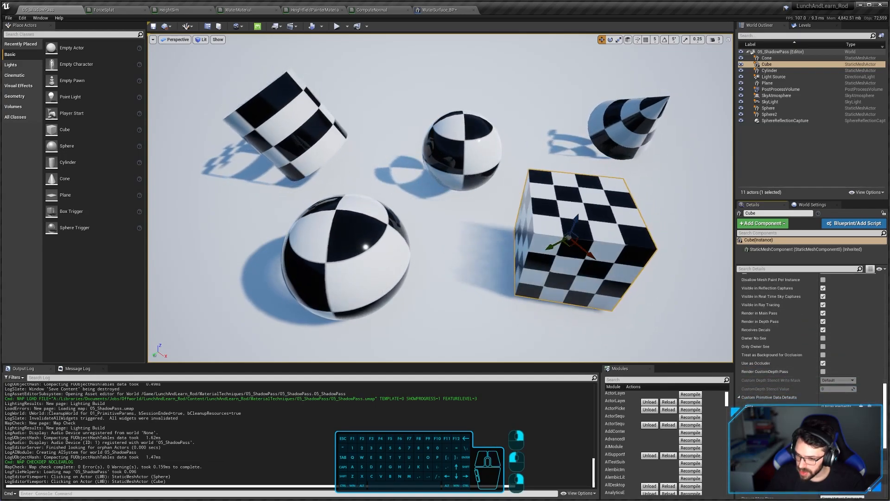
{"action": "scroll", "coordinate": [779, 392], "scroll_direction": "up", "scroll_amount": 2}
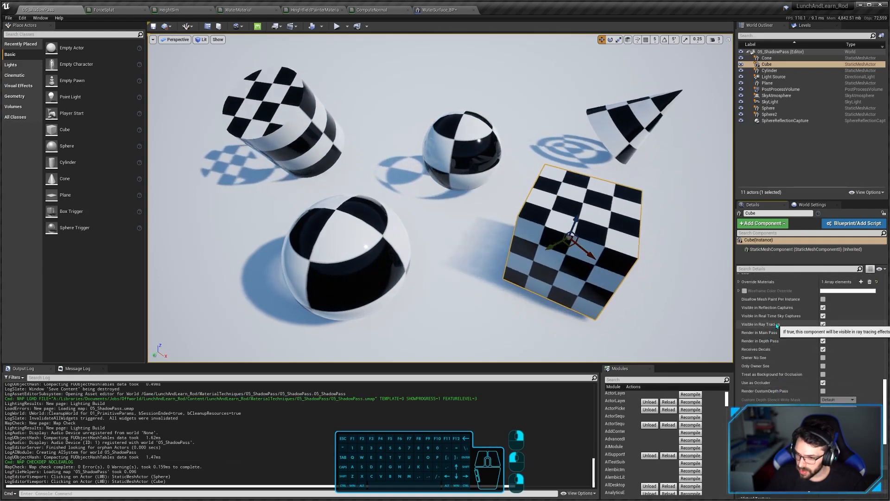
{"action": "scroll", "coordinate": [775, 323], "scroll_direction": "up", "scroll_amount": 4}
{"action": "left_click", "coordinate": [739, 301]}
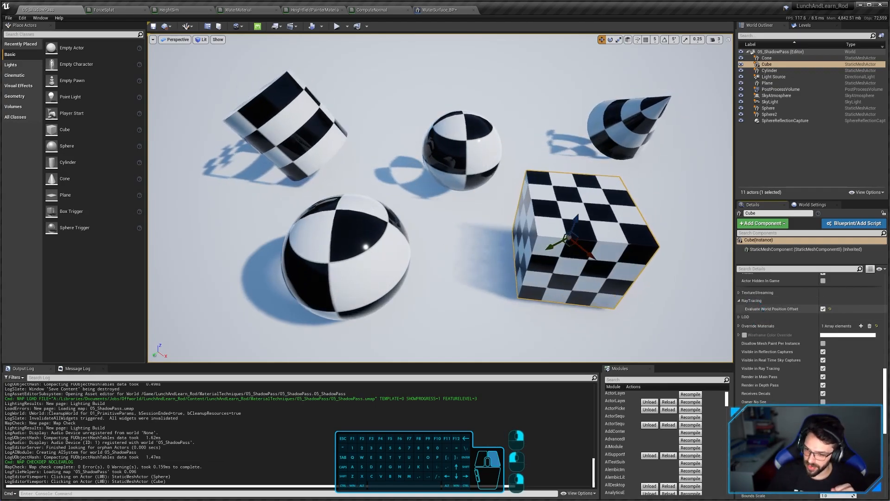
{"action": "scroll", "coordinate": [764, 366], "scroll_direction": "up", "scroll_amount": 3}
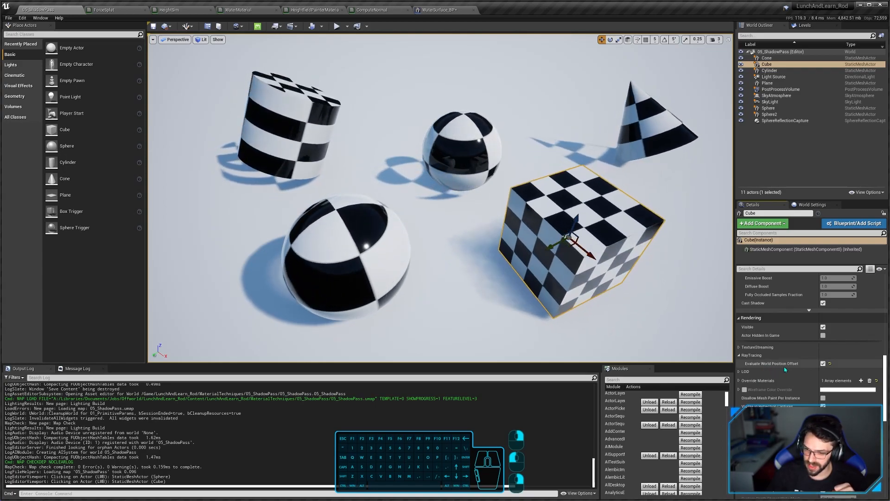